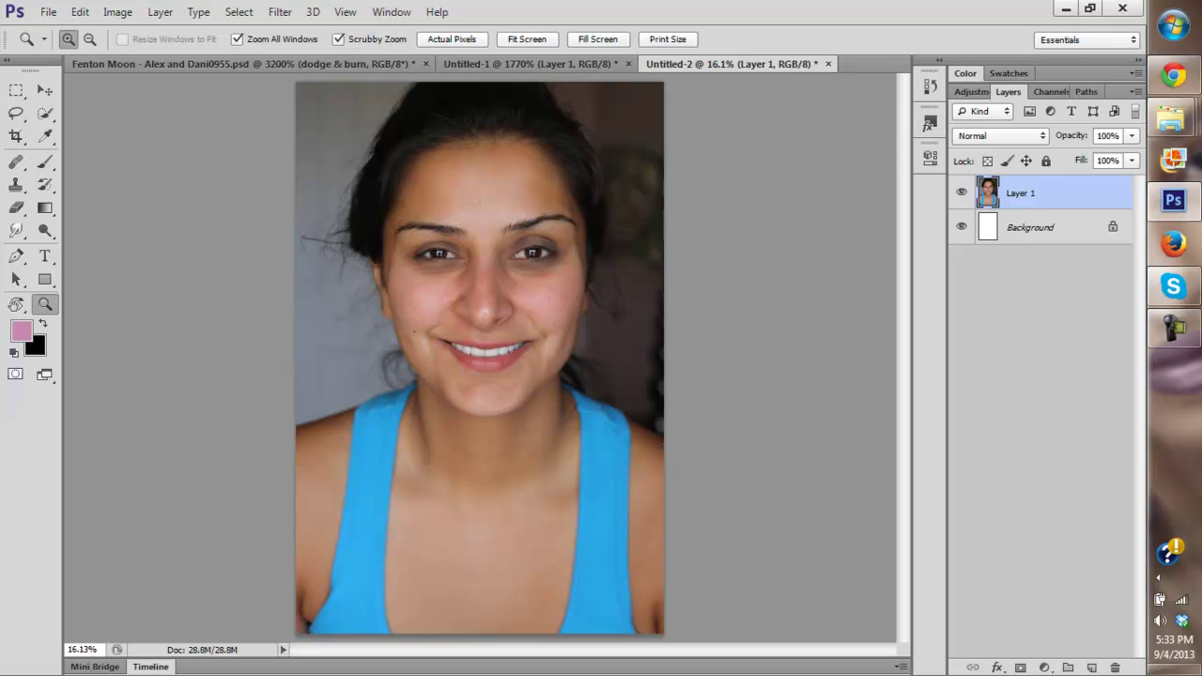
Step: Examine the portrait's skin up close for blemishes, redness and shadows around the eyes, cheeks and mouth
left_click_drag(384, 188, 528, 188)
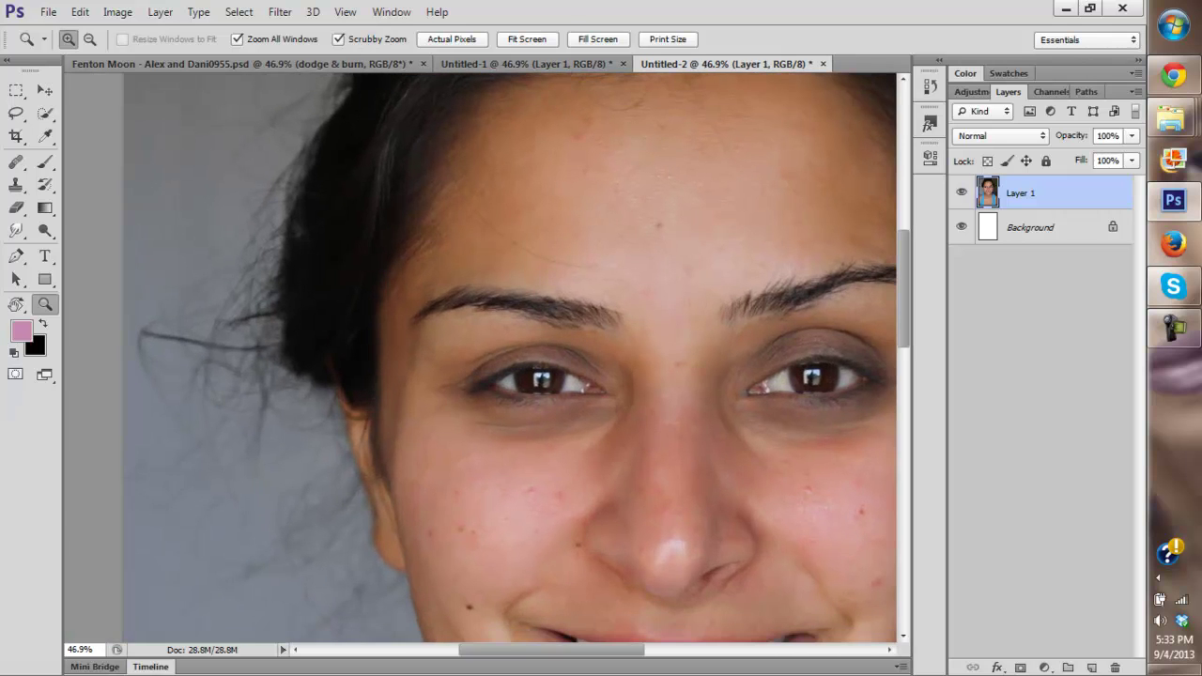
left_click_drag(551, 650, 583, 649)
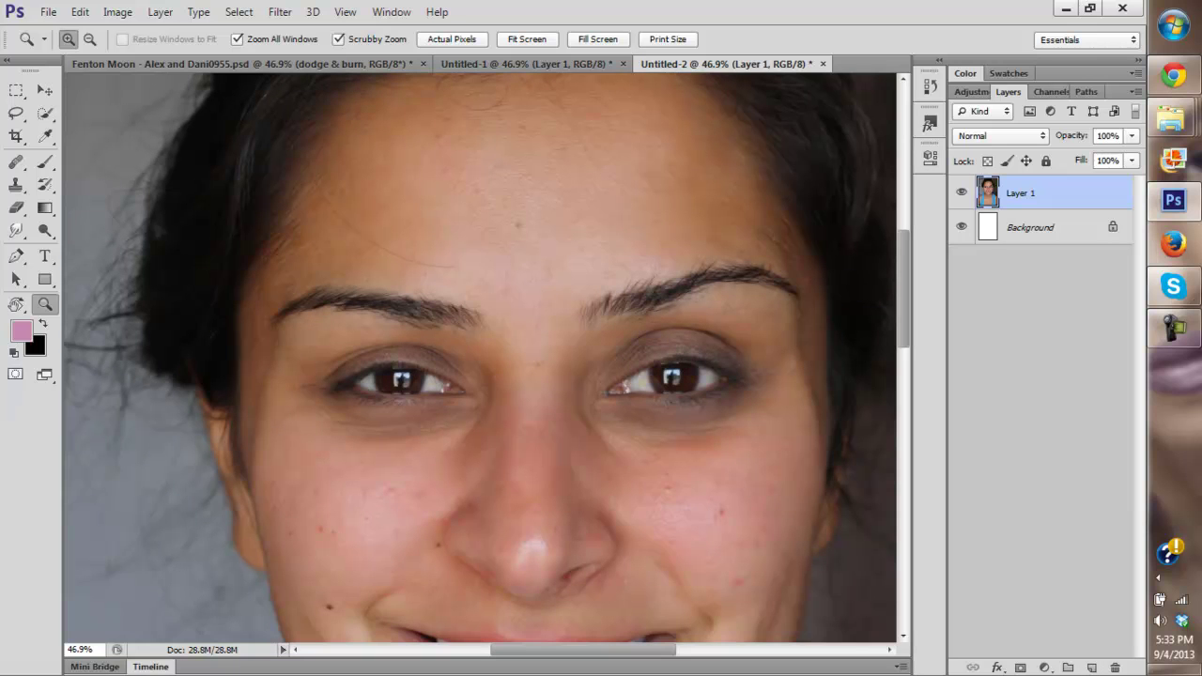
left_click(527, 39)
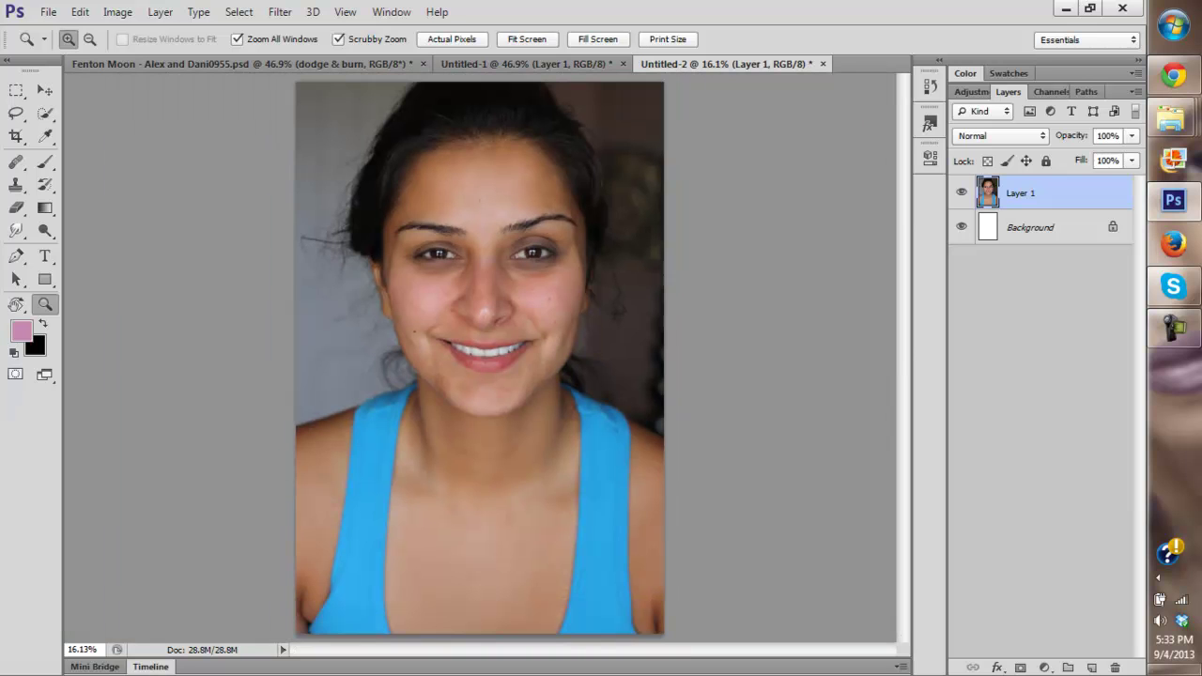
left_click(492, 314)
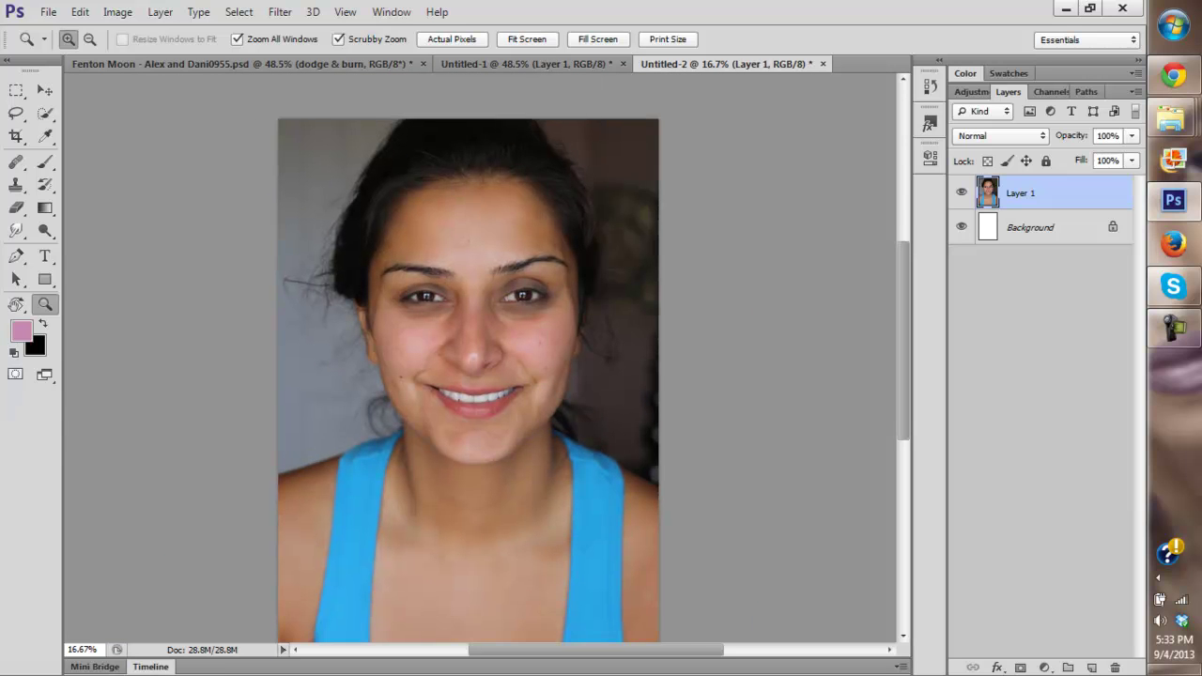
key("ctrl+plus")
scroll(458, 357, "down", 2)
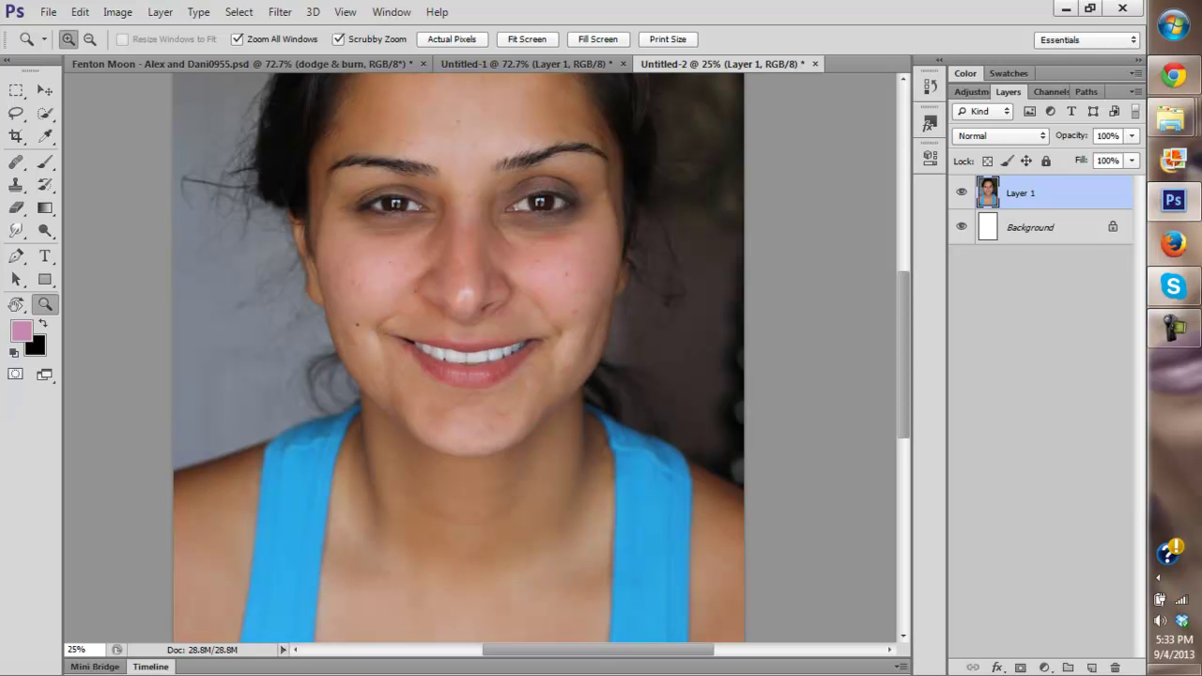
key("ctrl+plus")
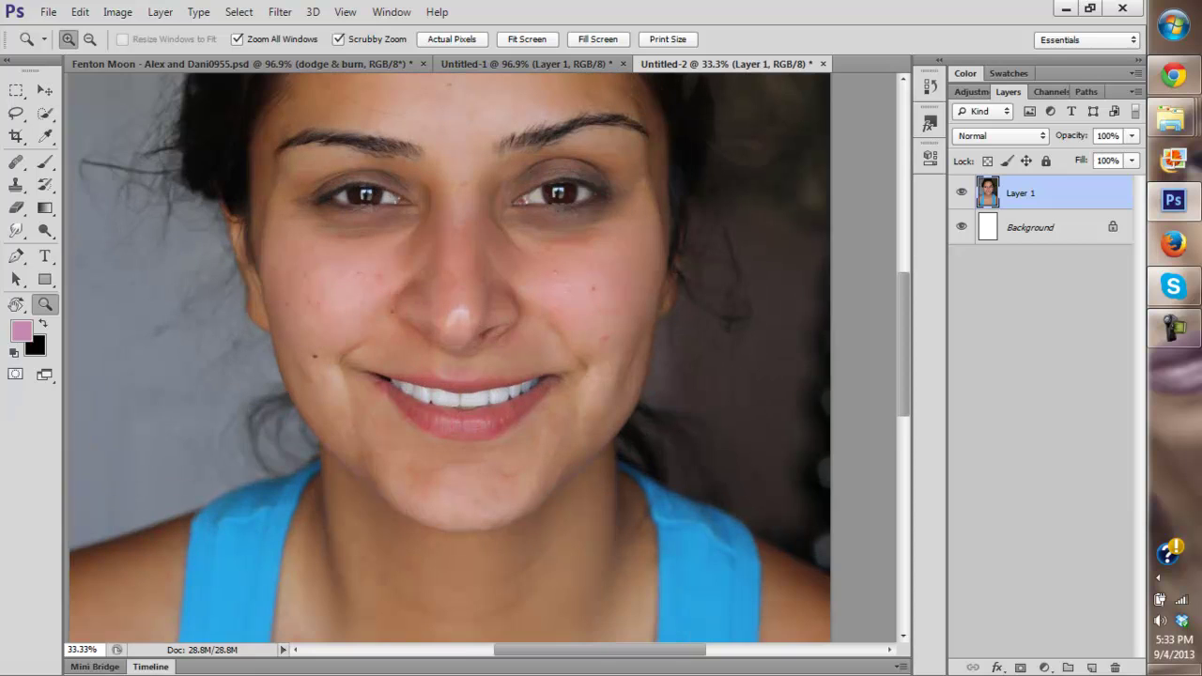
scroll(451, 357, "up", 2)
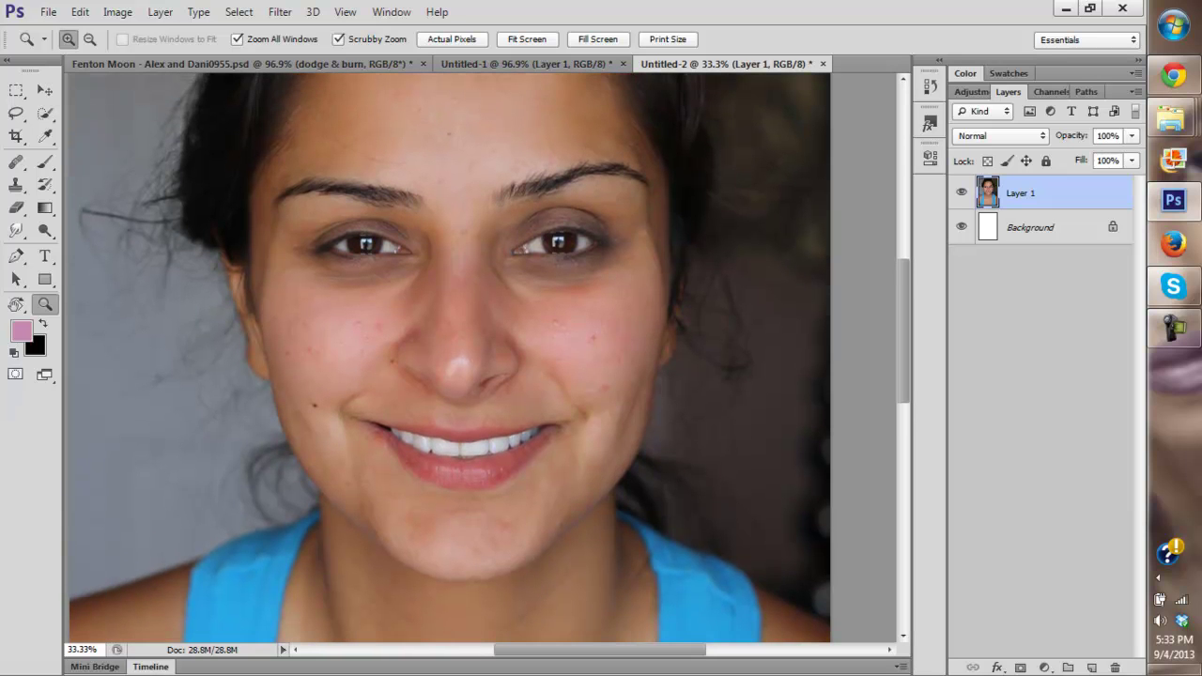
left_click(527, 38)
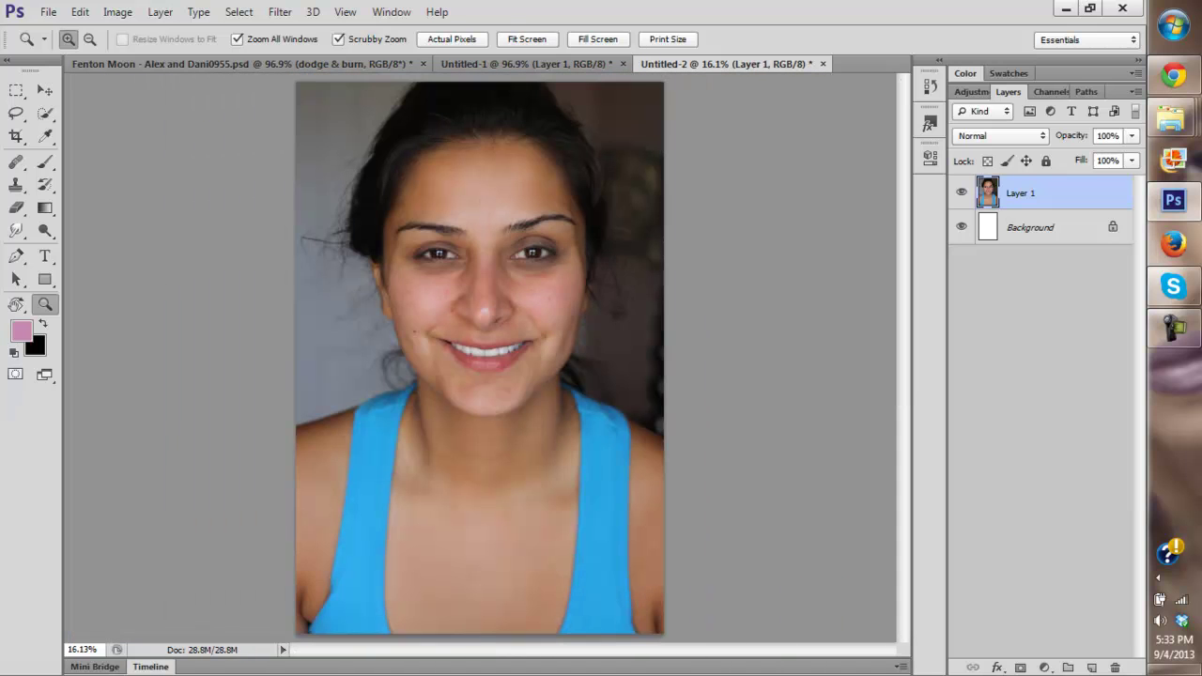
Step: Add a new empty layer above the portrait layer for the retouching
left_click(1092, 667)
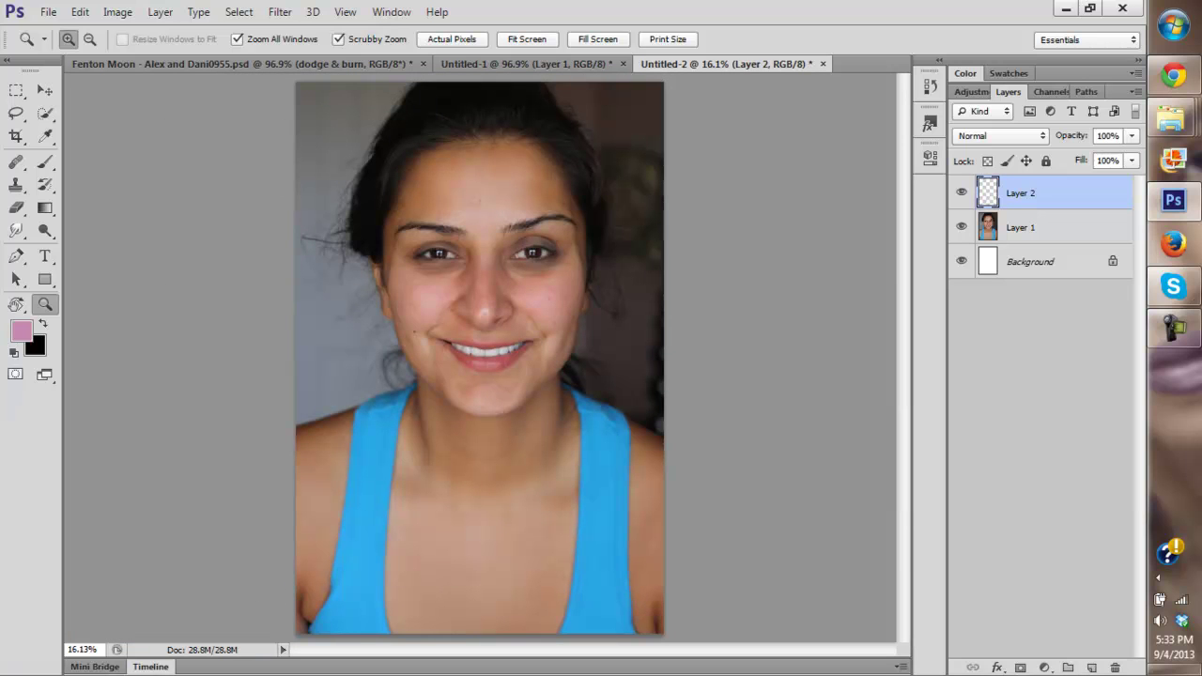
left_click(492, 308)
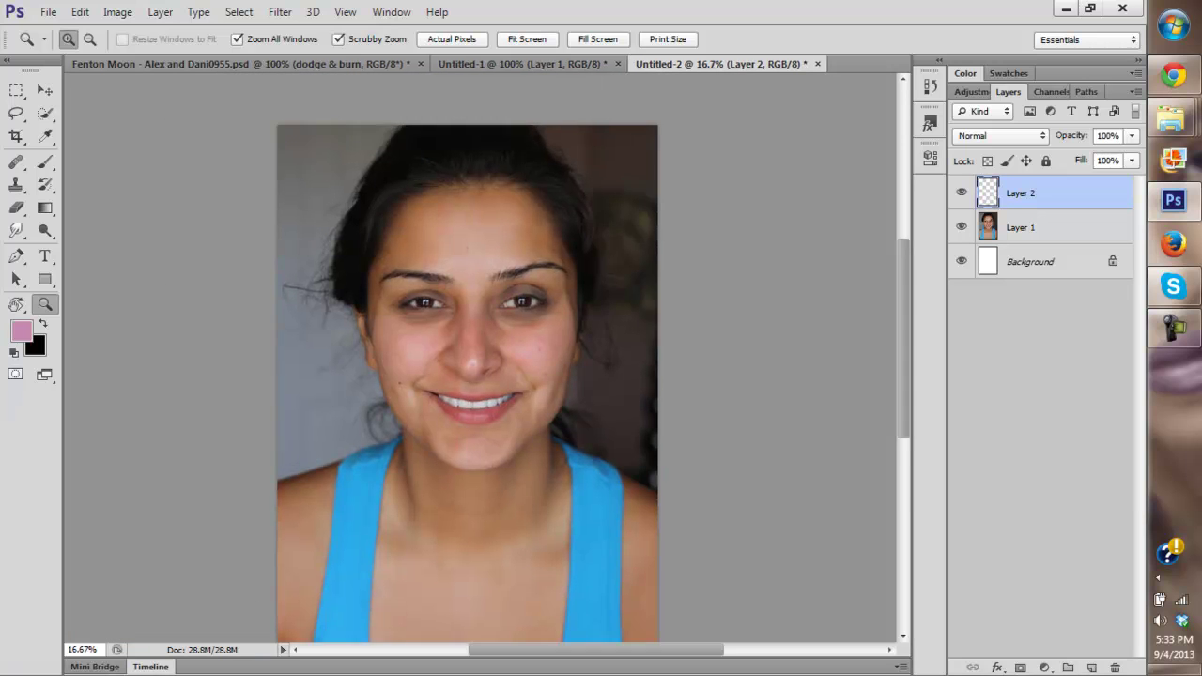
left_click(482, 340)
key("ctrl+plus")
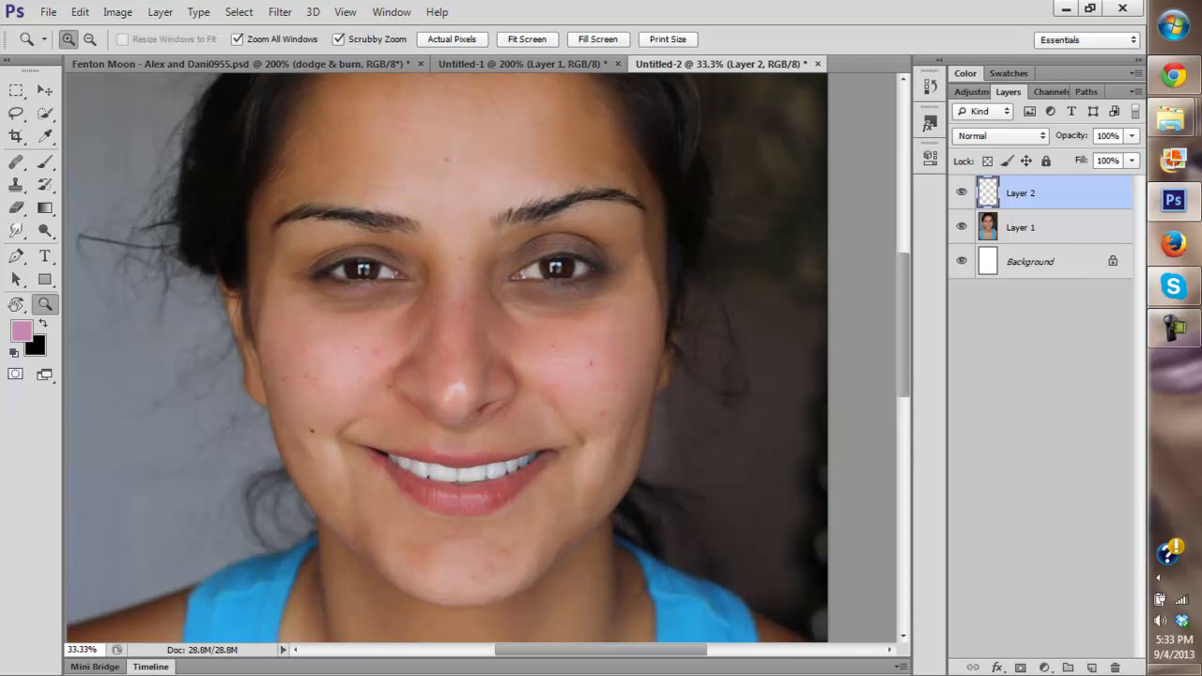
scroll(447, 356, "down", 3)
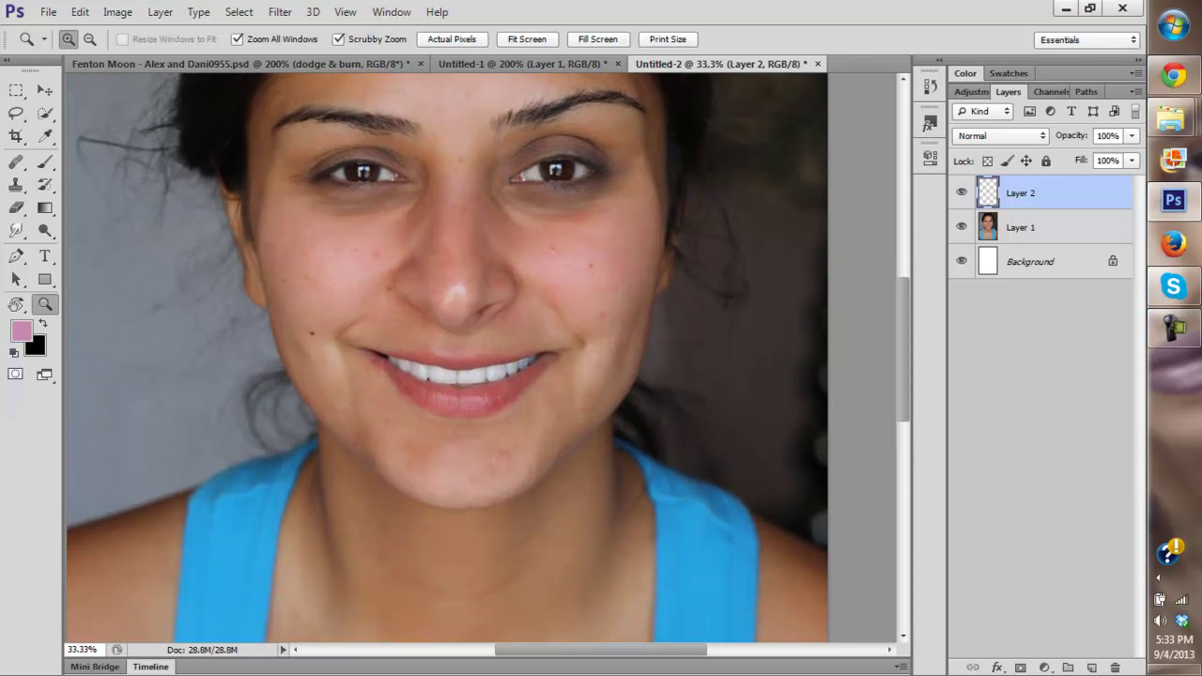
scroll(447, 357, "up", 5)
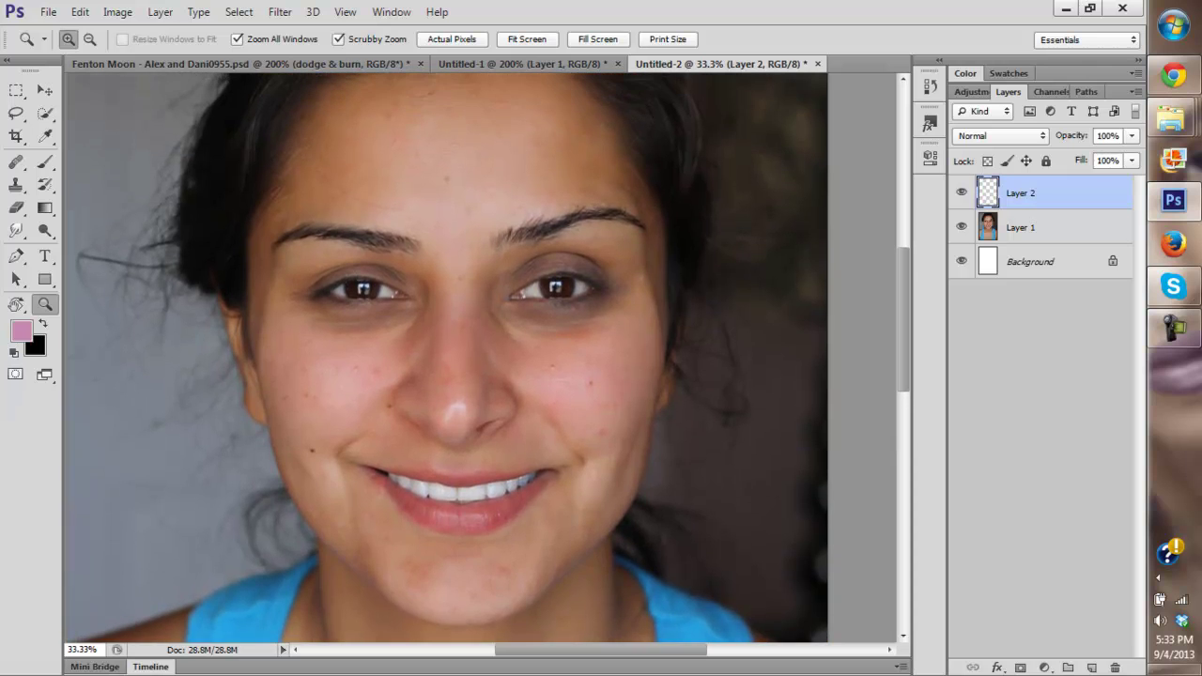
scroll(447, 356, "up", 2)
left_click(390, 327)
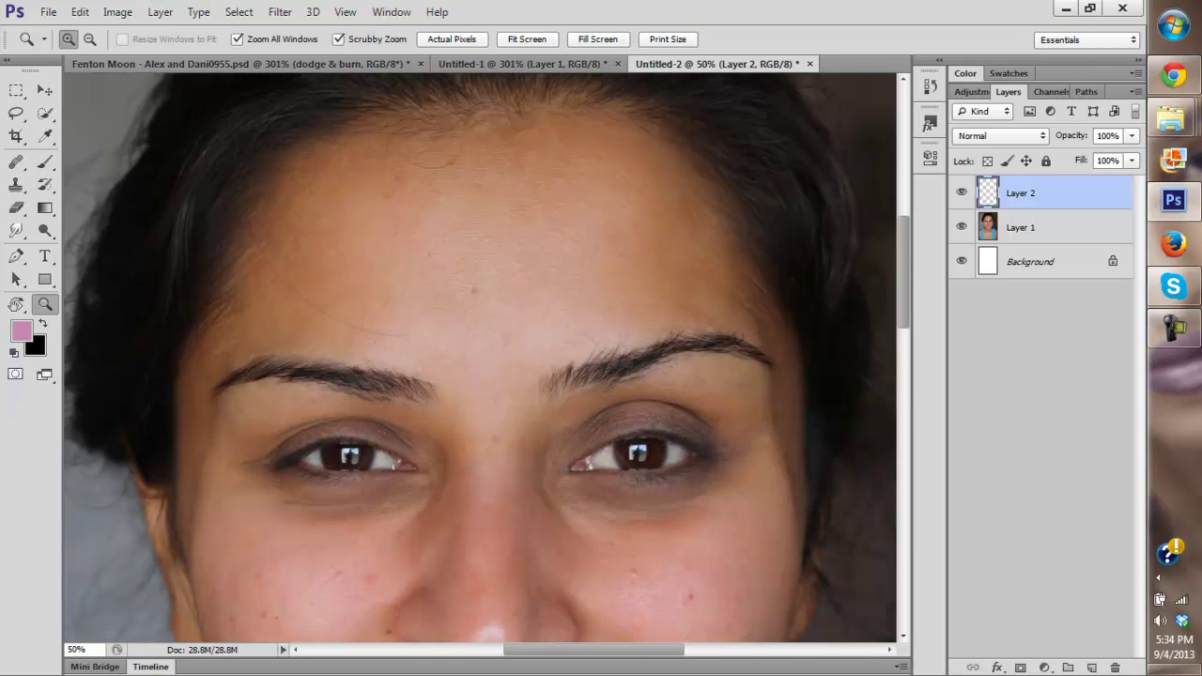
left_click(390, 327)
Step: Set up the Healing Brush with a size of 22 px and a hardness of 99%
key("j")
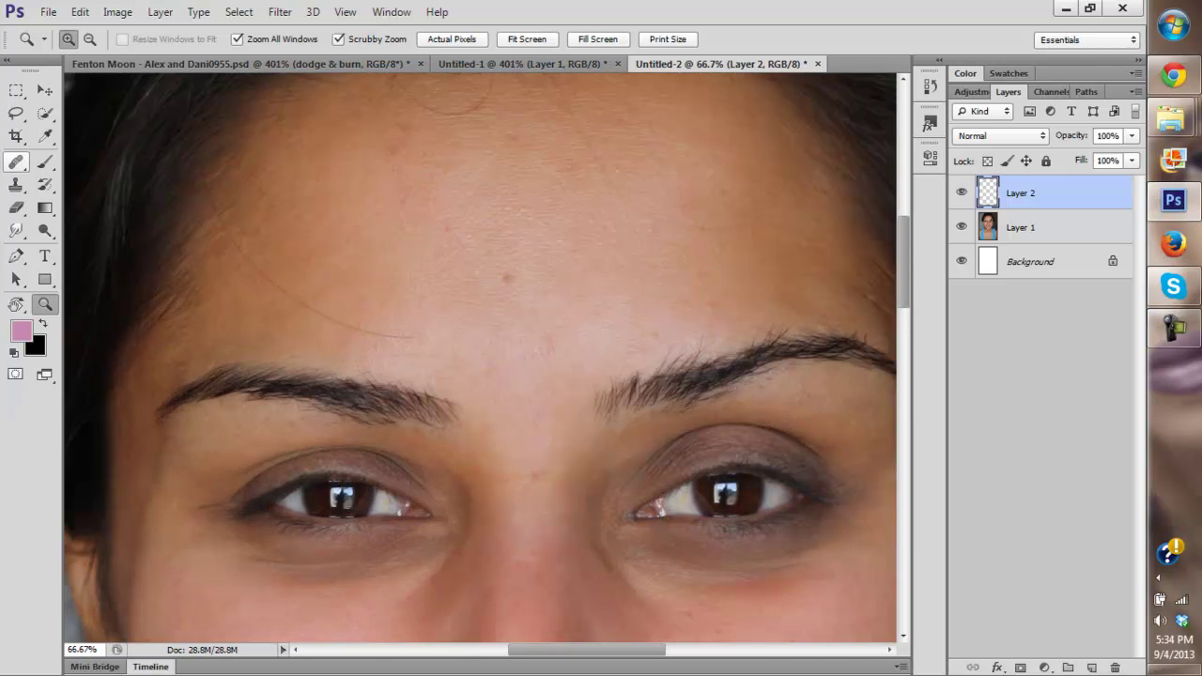
left_click(16, 162)
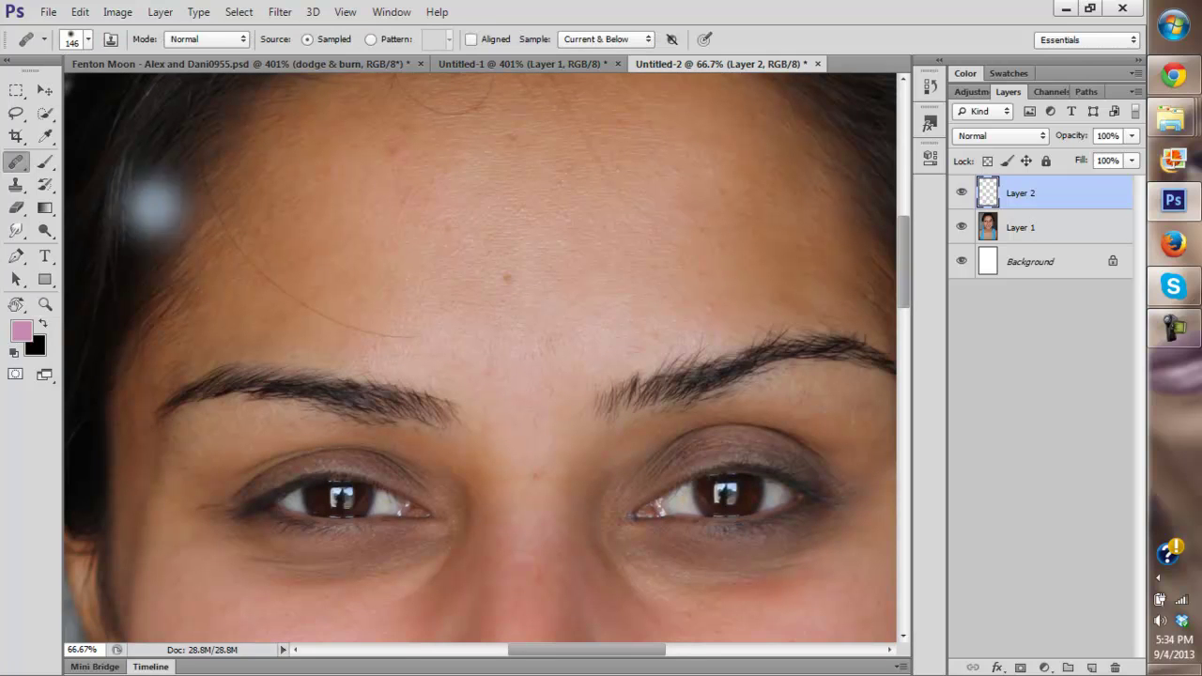
right_click(321, 182)
left_click(420, 244)
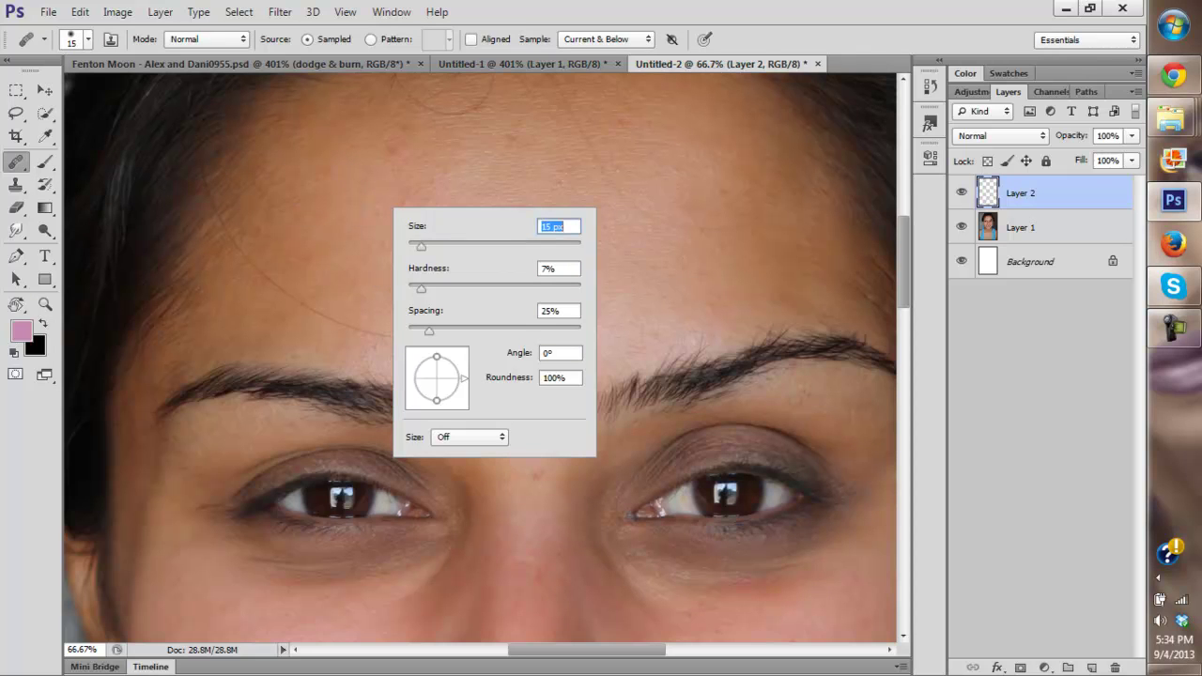
left_click_drag(421, 246, 426, 246)
left_click(579, 287)
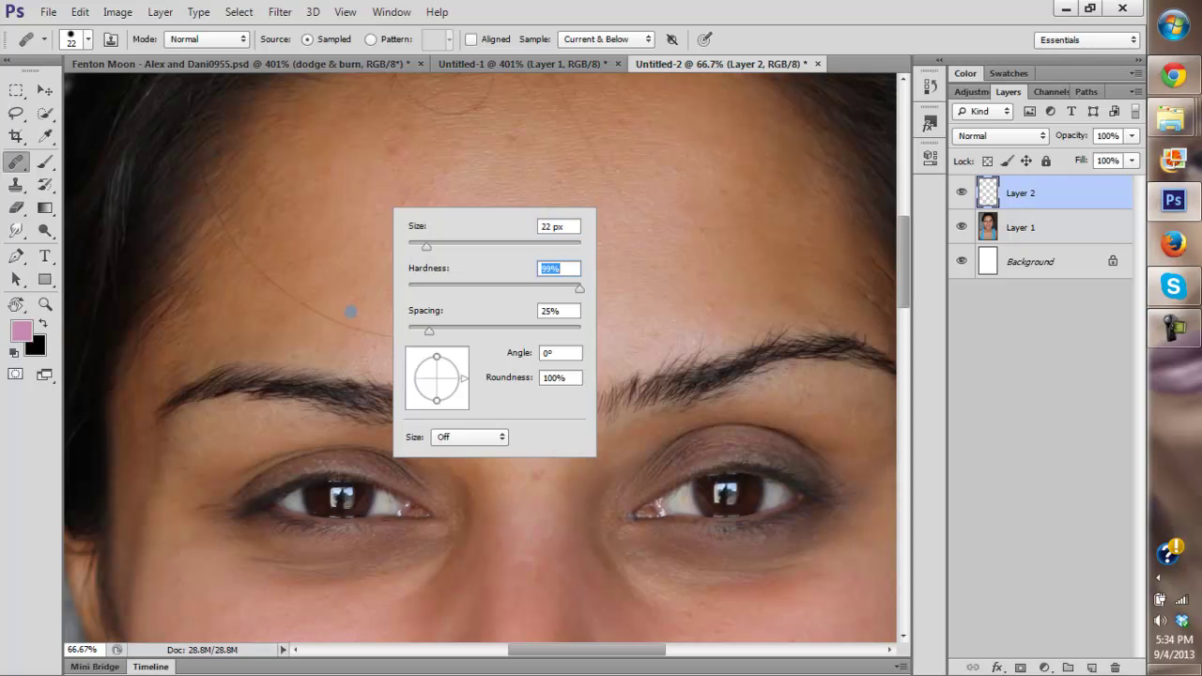
key("Return")
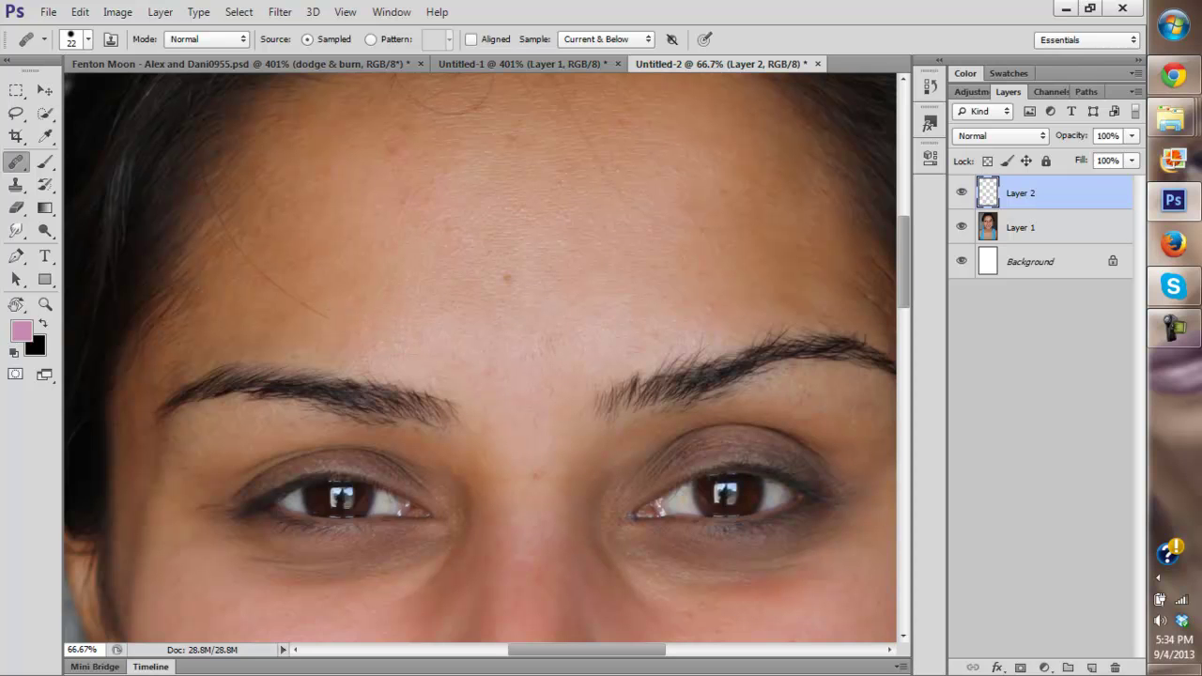
Step: Sample clean forehead skin and heal the stray hair above the eyebrow and the fine marks near the hairline
left_click(410, 296, "alt")
left_click(332, 311)
left_click(327, 315)
left_click_drag(488, 272, 437, 390)
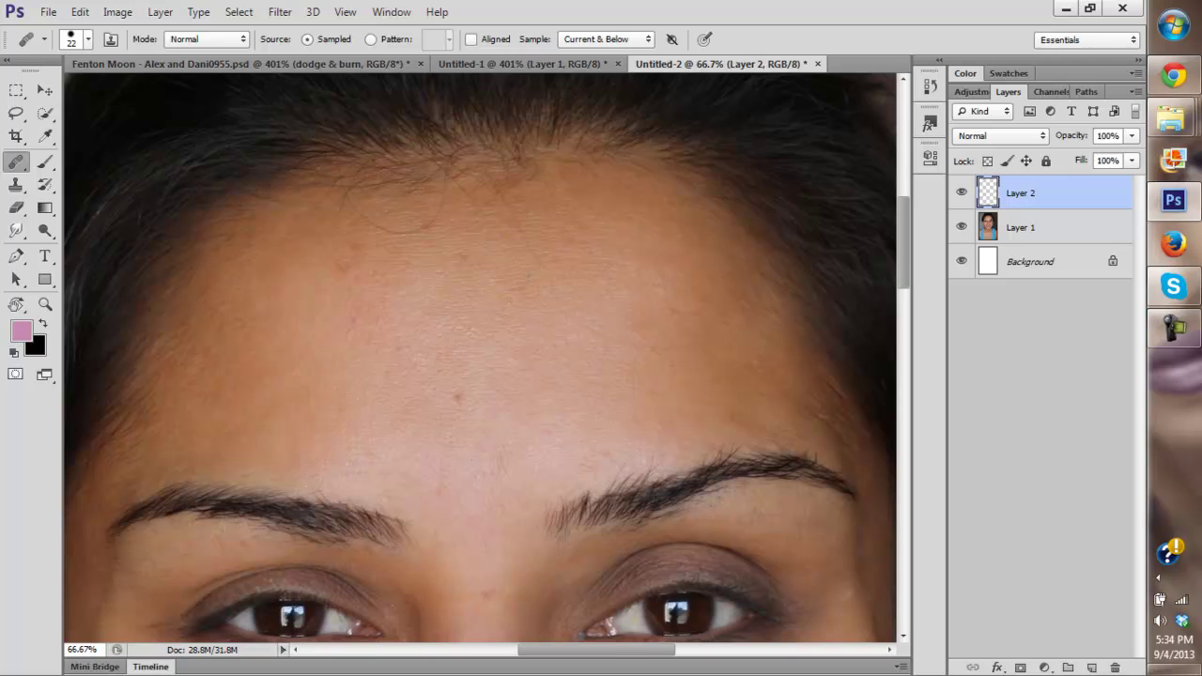
left_click(513, 223)
Step: Heal the dark red spot on the cheek at the photo's right and the small marks below that eye
left_click_drag(517, 488, 394, 177)
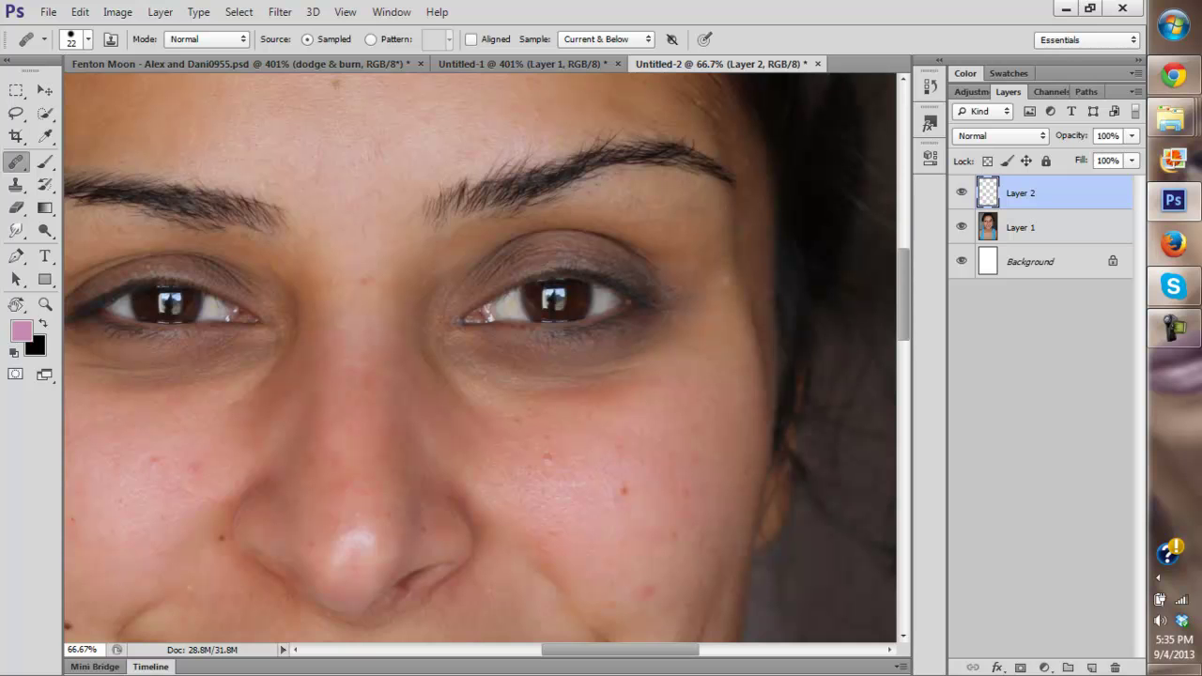
left_click(624, 490)
left_click_drag(578, 484, 512, 397)
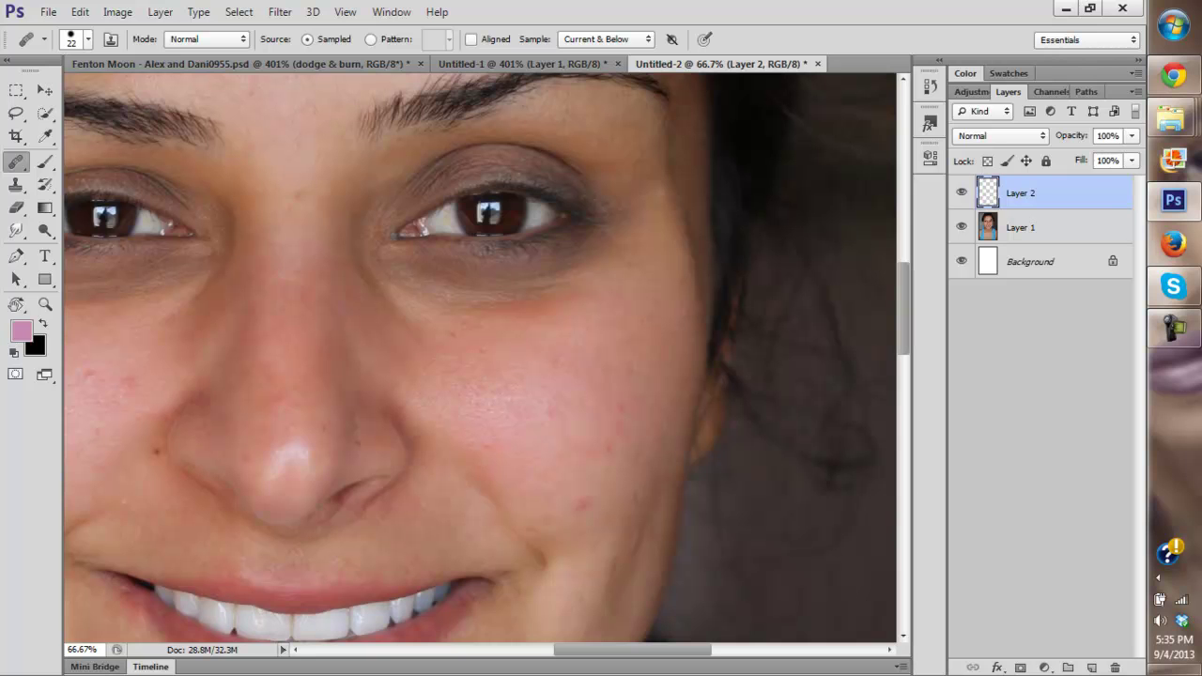
left_click(456, 336)
left_click(467, 327)
mouse_move(467, 327)
left_mouse_down()
mouse_move(540, 211)
mouse_move(552, 216)
left_mouse_up()
left_click(430, 356)
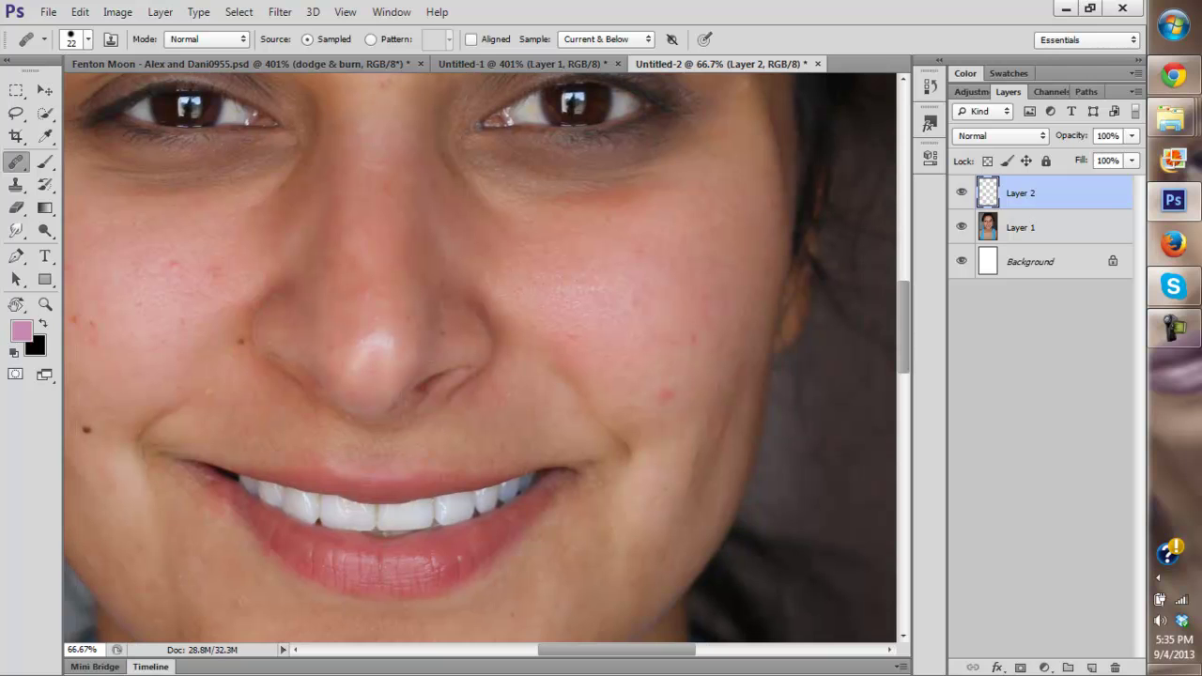
Step: Heal the small dark spot beside the nostril on the photo's left side
left_click(241, 342)
left_click_drag(241, 342, 344, 391)
left_click_drag(297, 308, 381, 273)
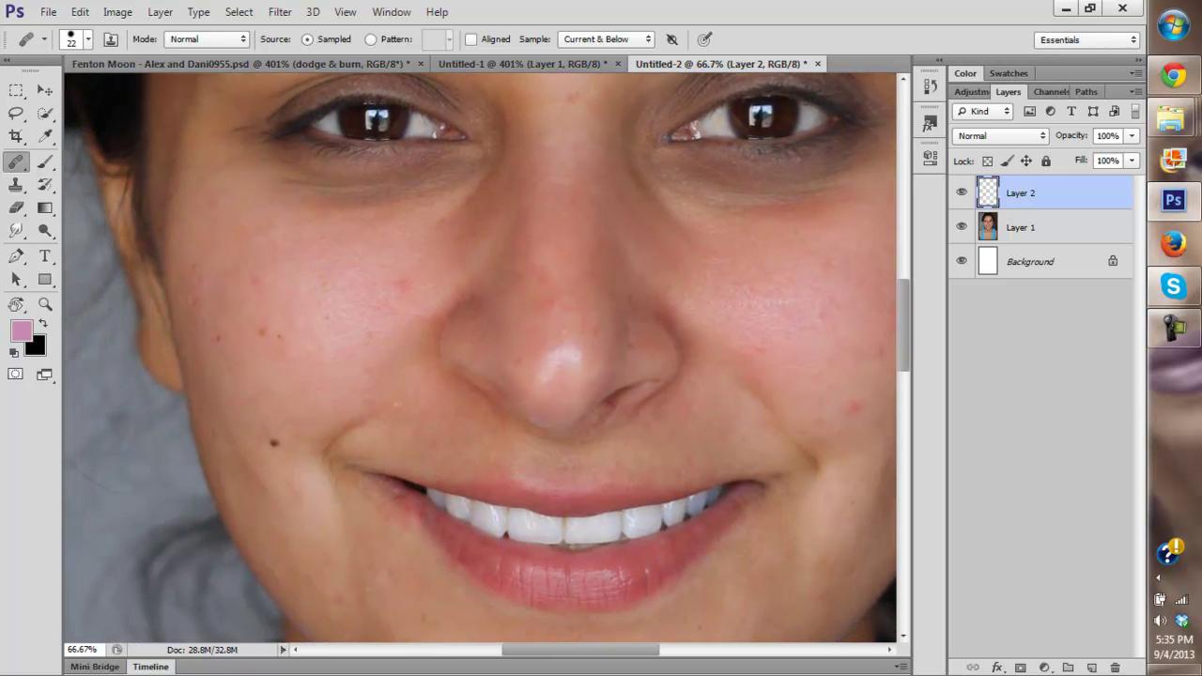
left_click_drag(256, 282, 227, 177)
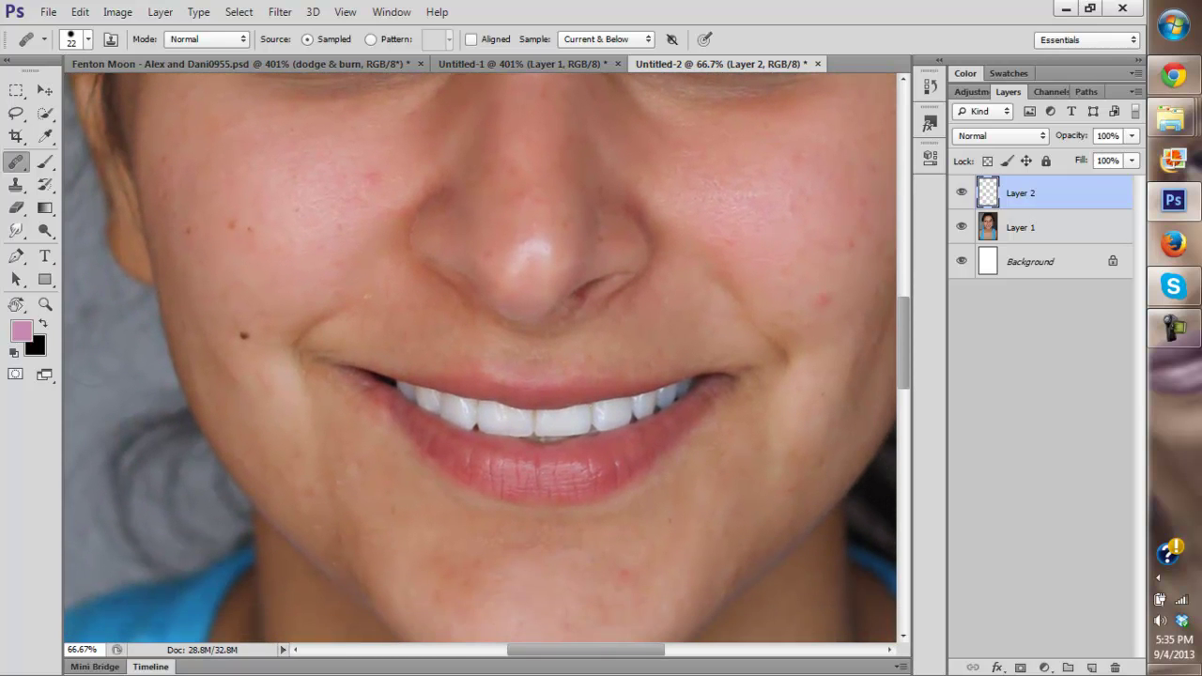
Step: Heal the remaining red blemishes on the lower cheek at the photo's right side
left_click_drag(404, 300, 129, 324)
left_click(549, 325)
left_click_drag(595, 258, 572, 306)
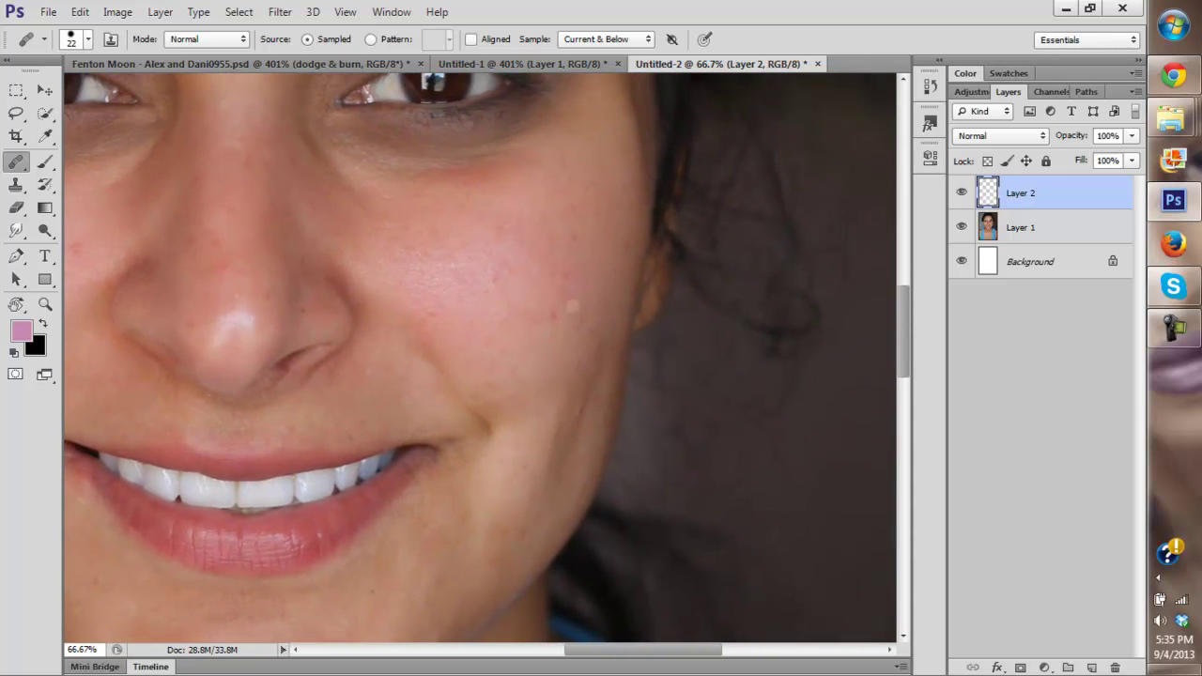
left_click_drag(432, 84, 432, 119)
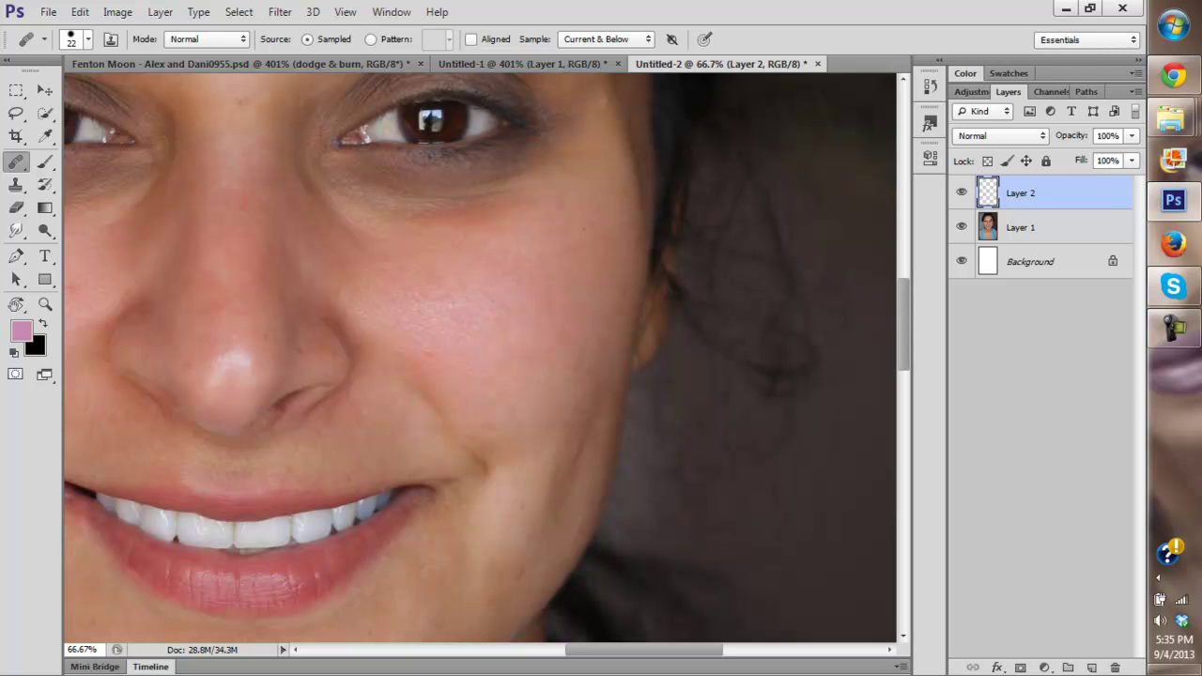
left_click_drag(486, 259, 501, 238)
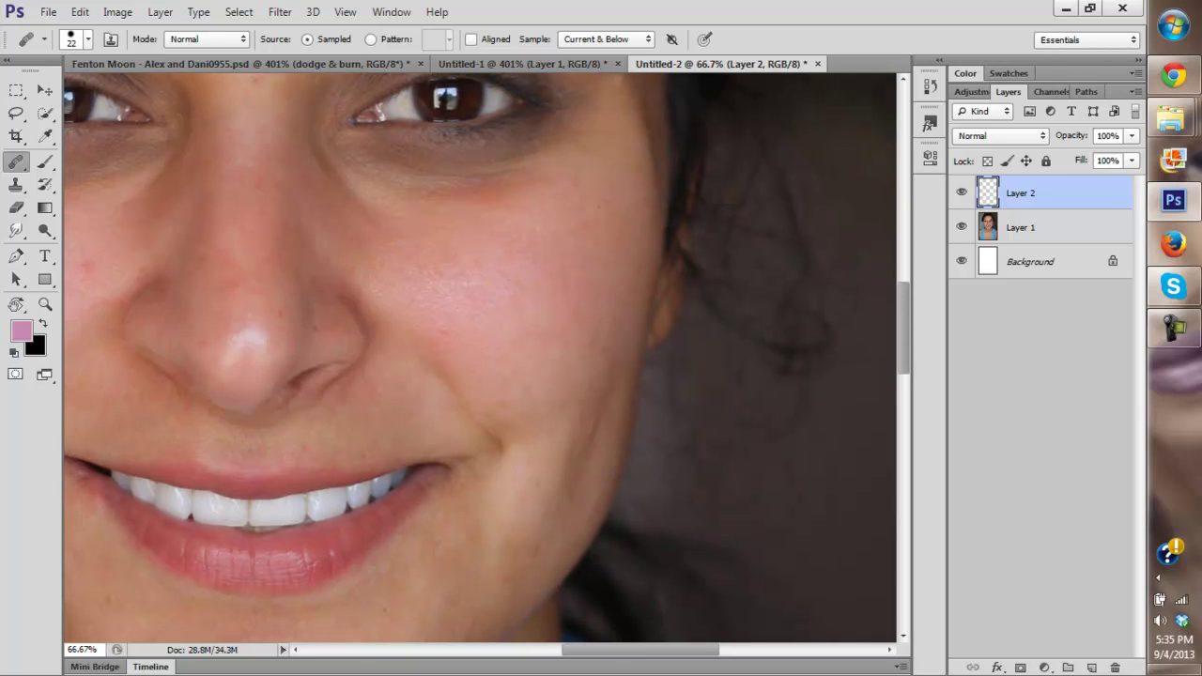
Step: Heal the small skin marks on the jaw below the mouth corner at the photo's left side
left_click_drag(376, 395, 640, 156)
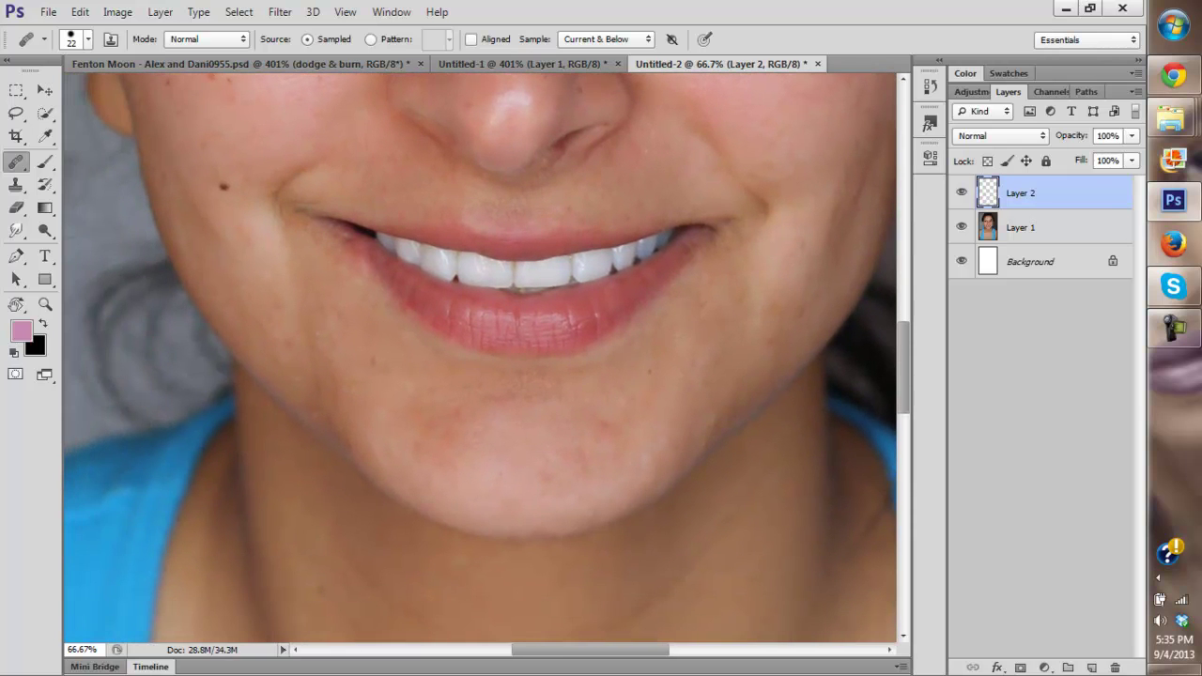
left_click(316, 348)
left_click(318, 347)
left_click_drag(265, 212, 290, 392)
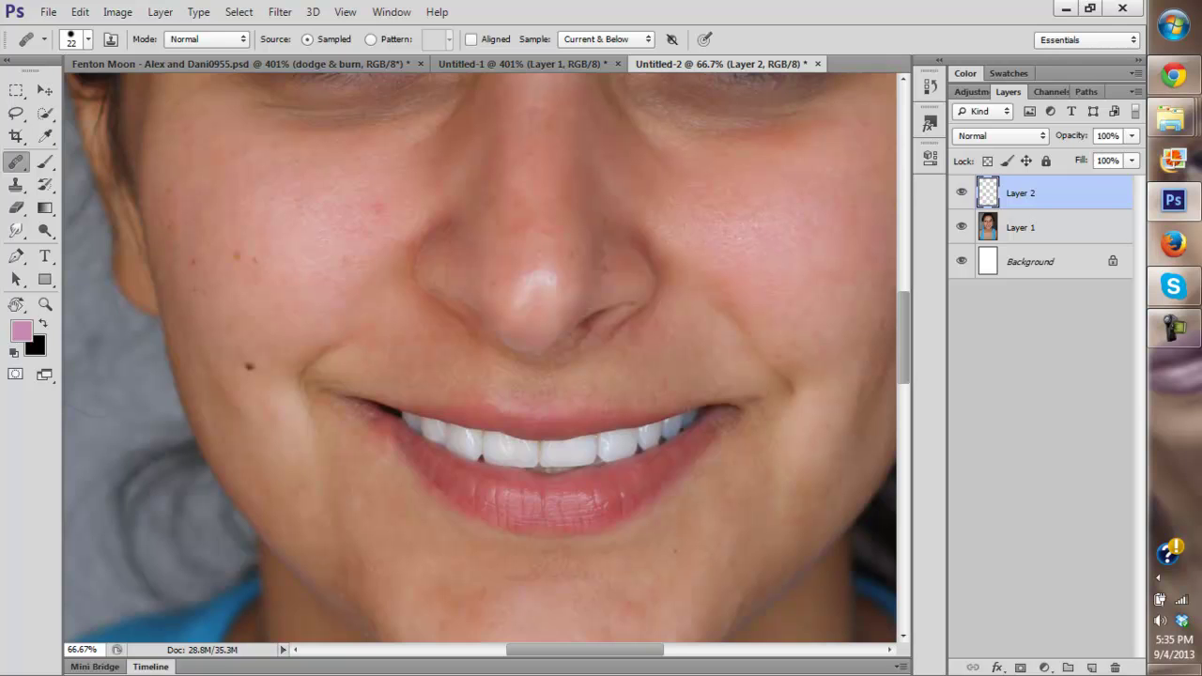
left_click_drag(290, 392, 162, 418)
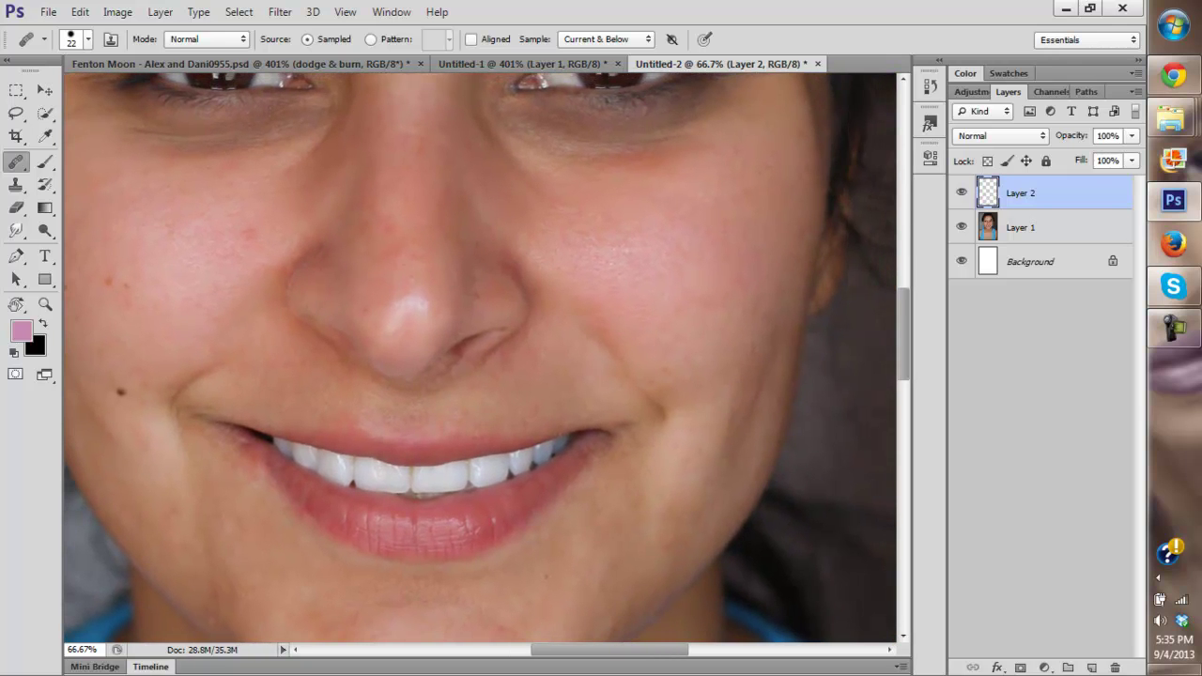
left_click_drag(412, 280, 414, 401)
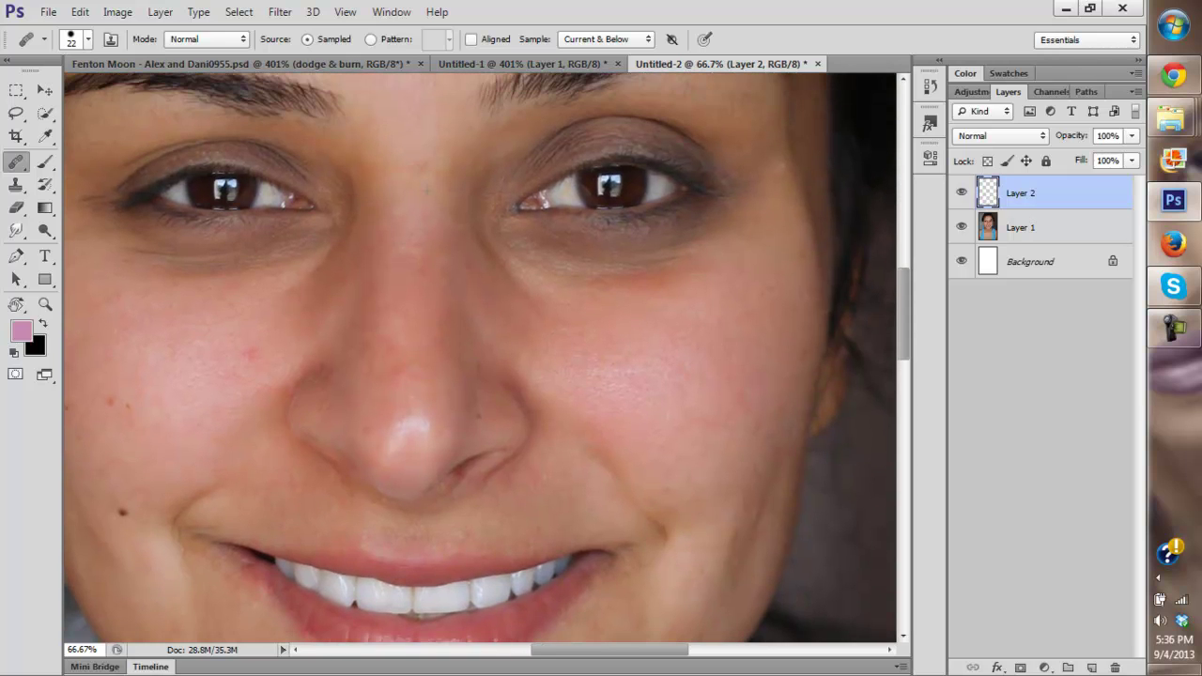
left_click_drag(320, 348, 256, 342)
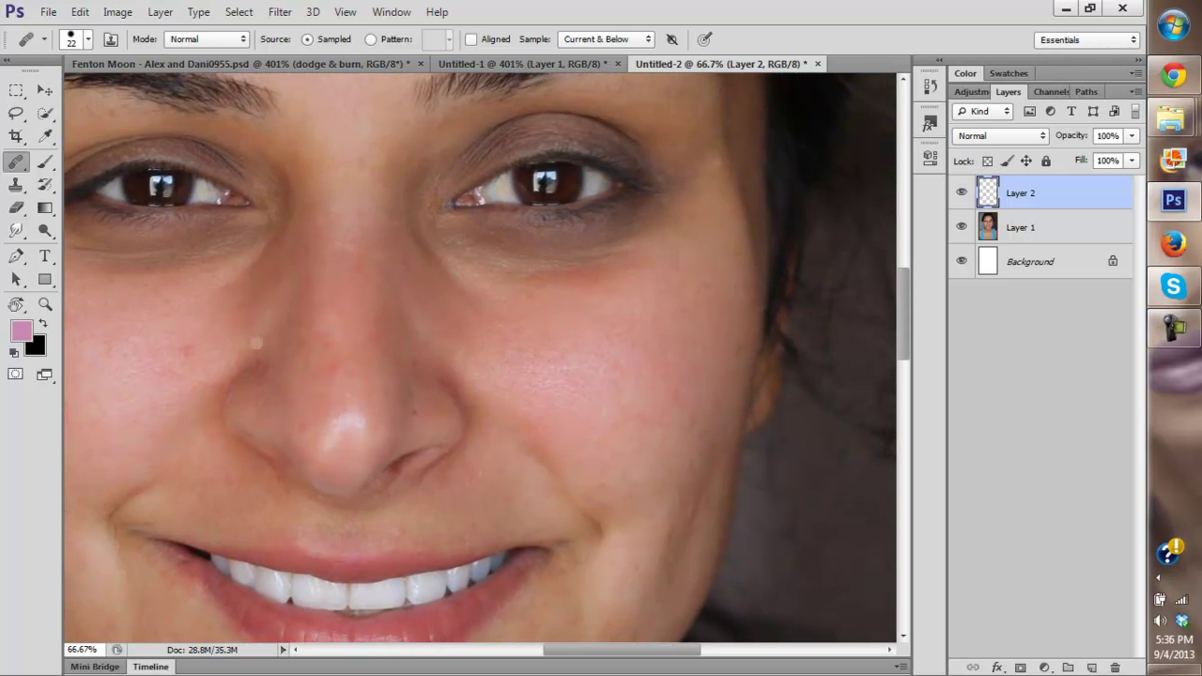
left_click(16, 184)
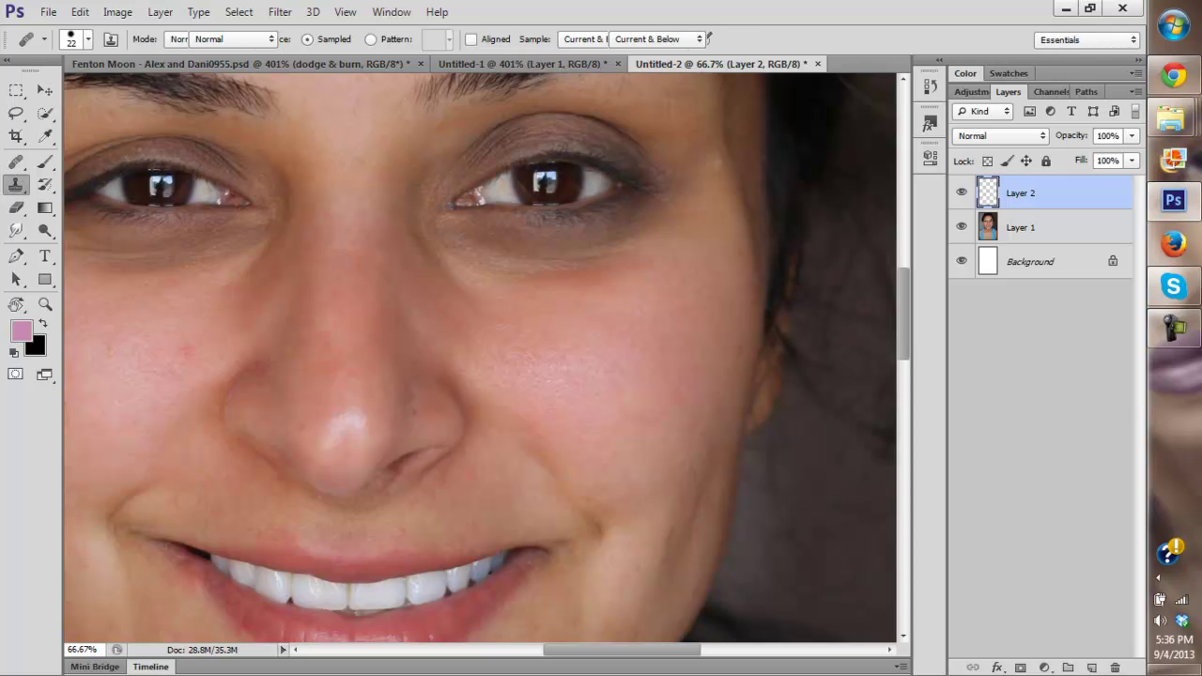
left_click(44, 305)
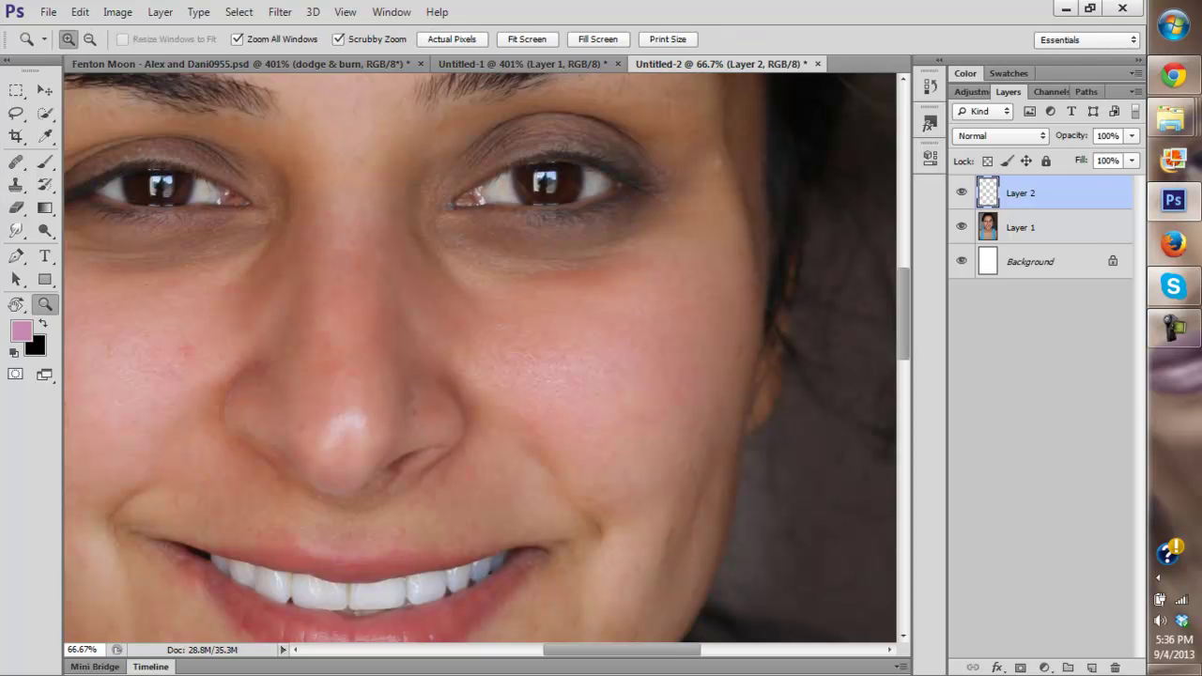
Step: Clone skin over the greyish spot at the inner corner of the eye at the photo's right with the Clone Stamp
left_click(453, 221)
left_click(455, 217)
left_click_drag(455, 217, 343, 356)
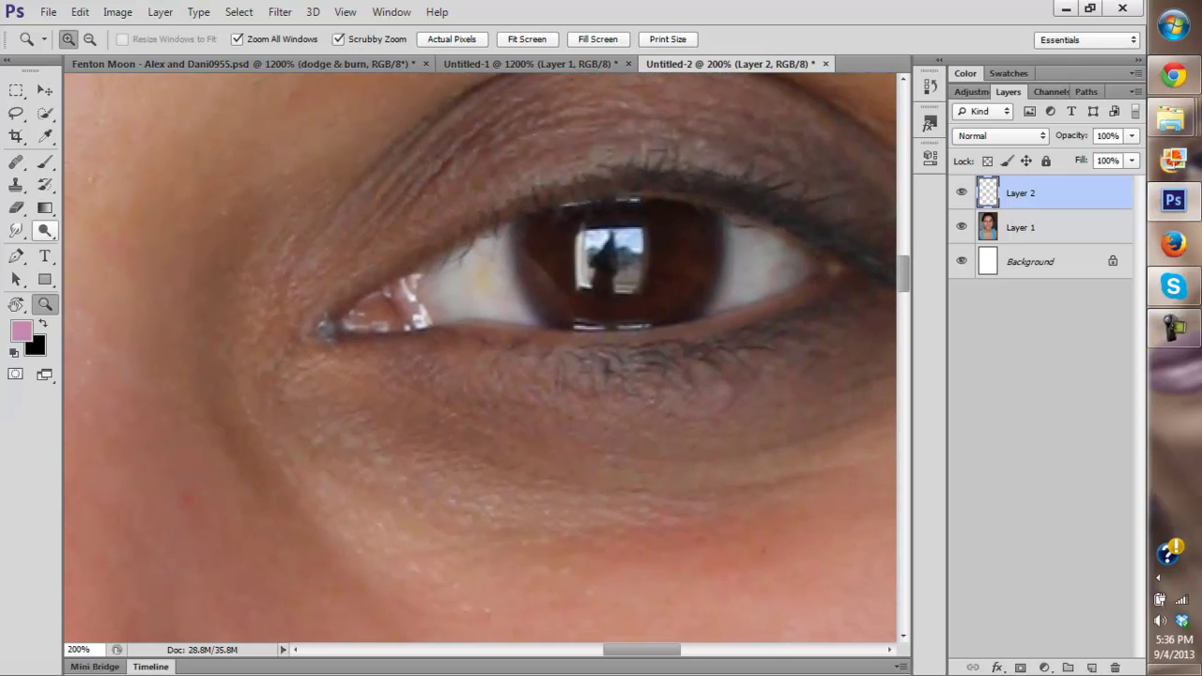
key("s")
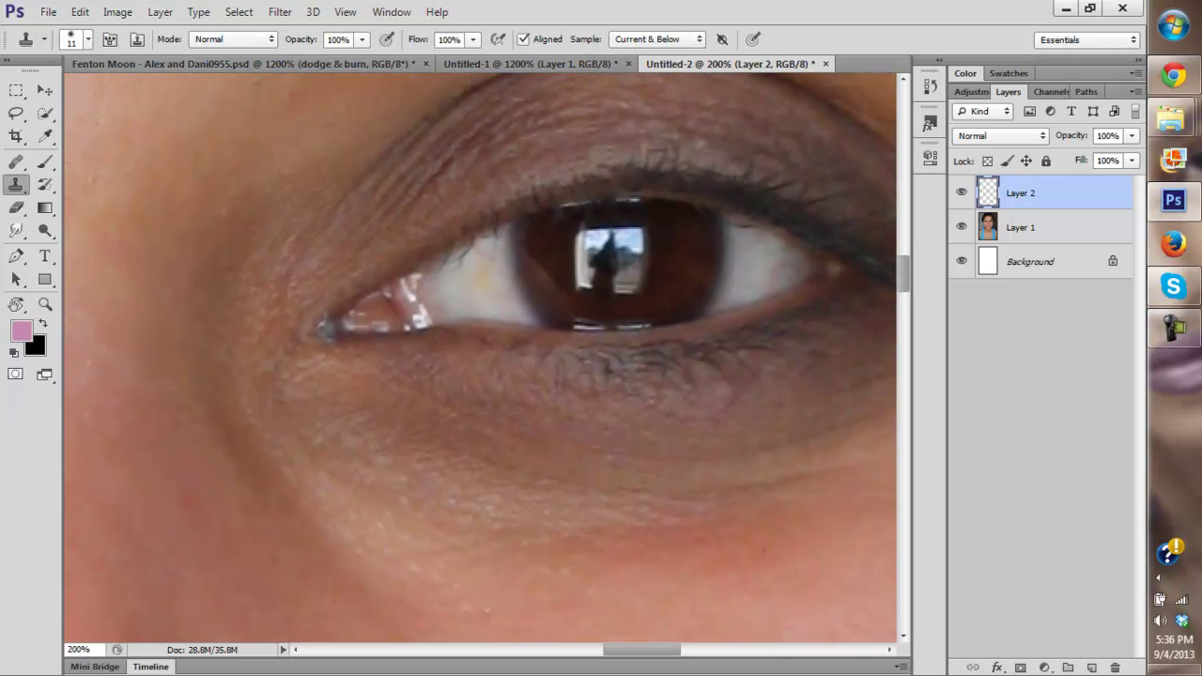
left_click(327, 319)
left_click(324, 324)
left_click(328, 320)
left_click(320, 328)
right_click(16, 184)
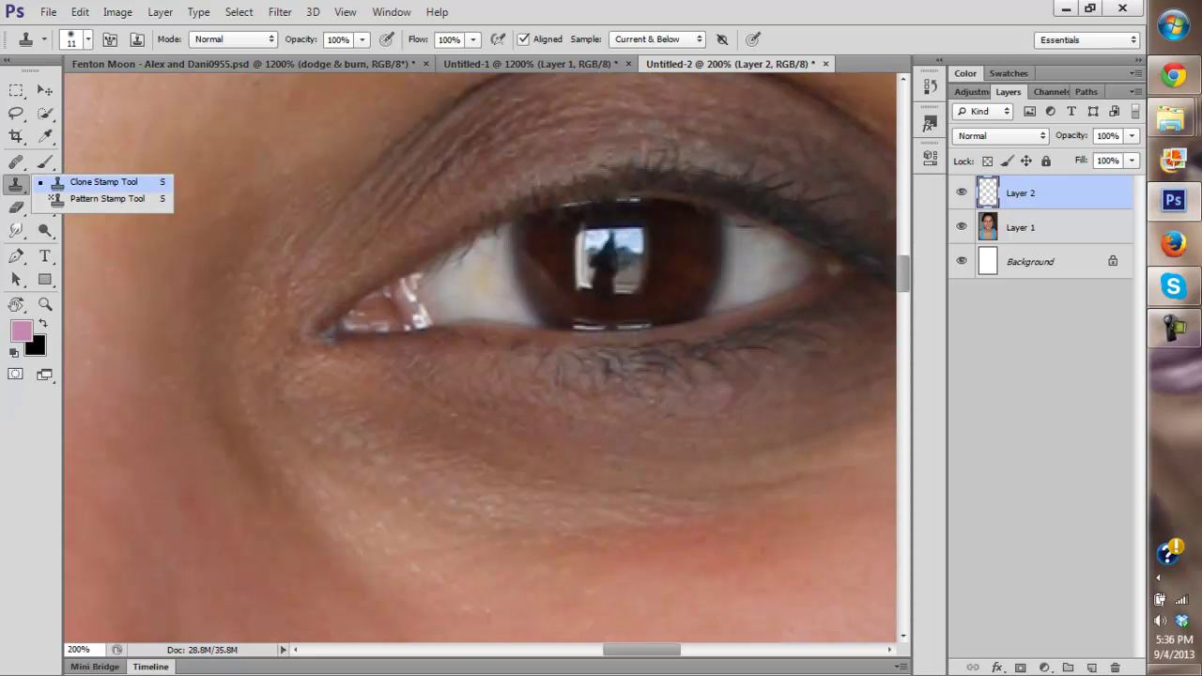
left_click(103, 182)
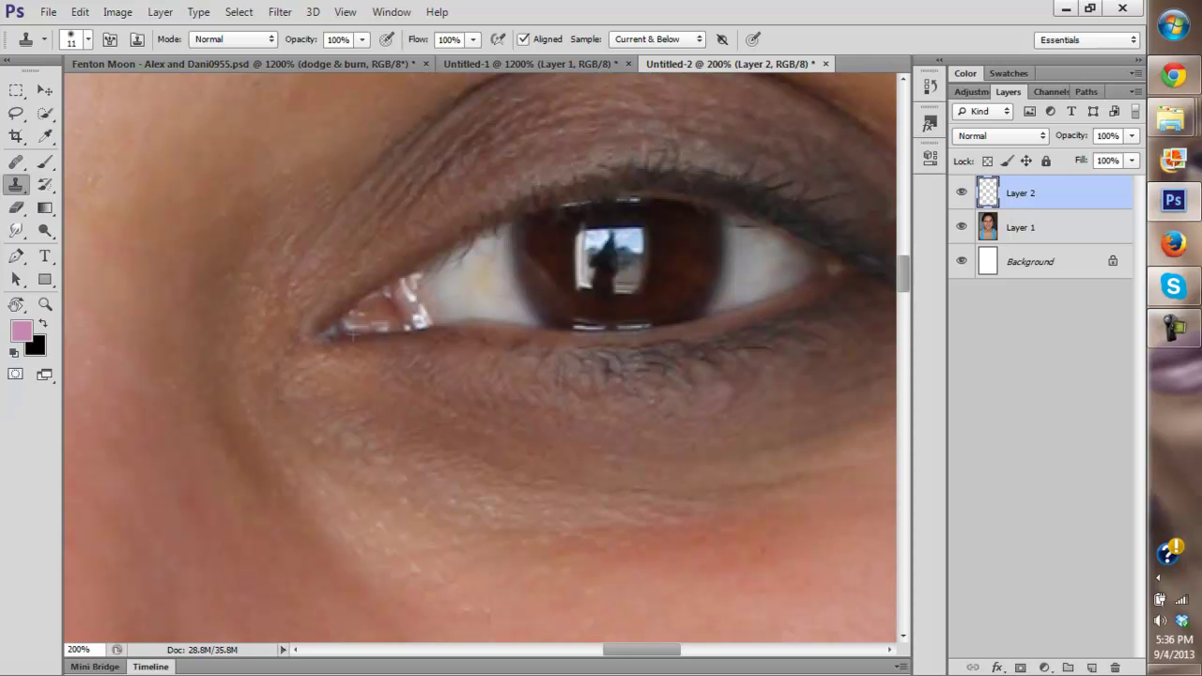
Step: Refine the cloning along the lid edges at that inner eye corner
left_click(334, 330)
left_click(339, 330)
left_click(337, 332)
left_click(351, 325)
left_click(356, 316)
Step: Compare the whole photo with and without the retouching on Layer 2
left_click_drag(324, 338, 949, 335)
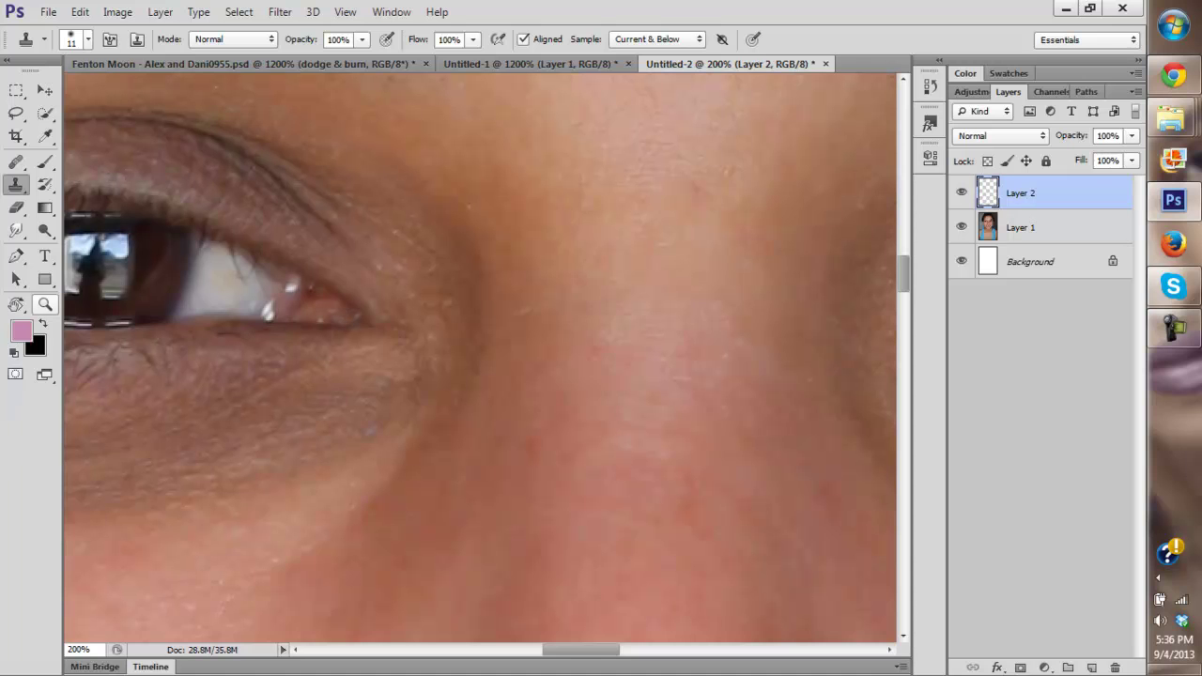
left_click(45, 305)
left_click(527, 40)
left_click(527, 38)
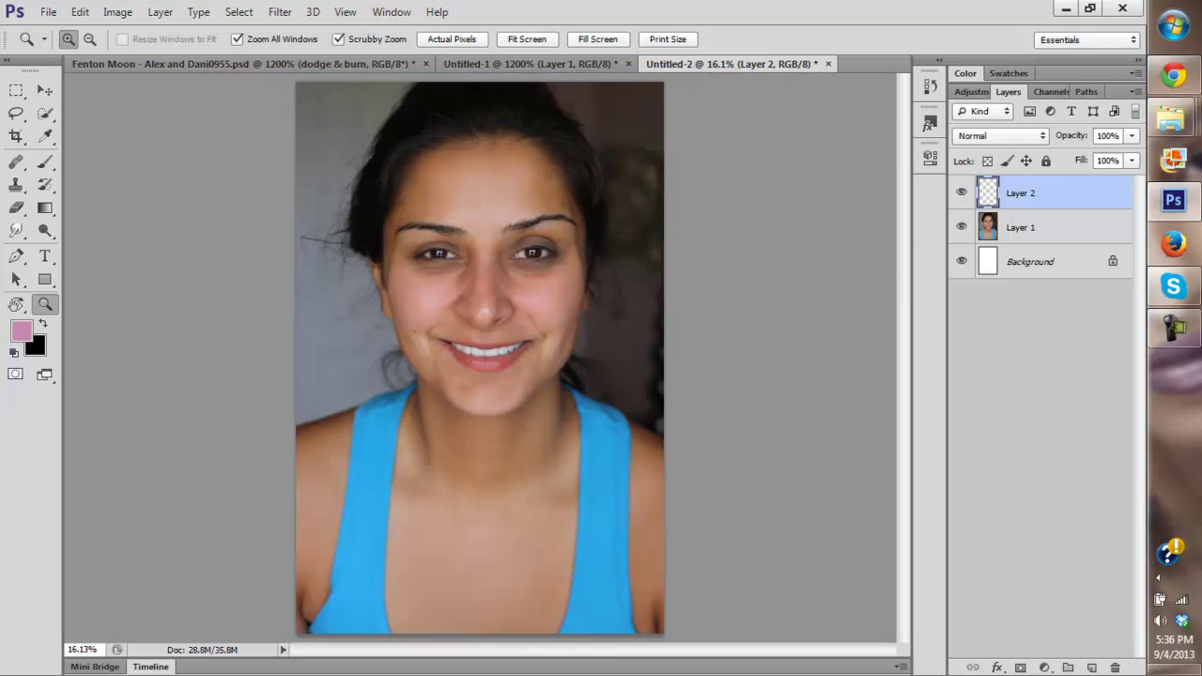
left_click(961, 192)
left_click(960, 192)
Step: Heal the skin creases on the neck below the jaw at the photo's right with a 32 px Healing Brush
left_click(494, 341)
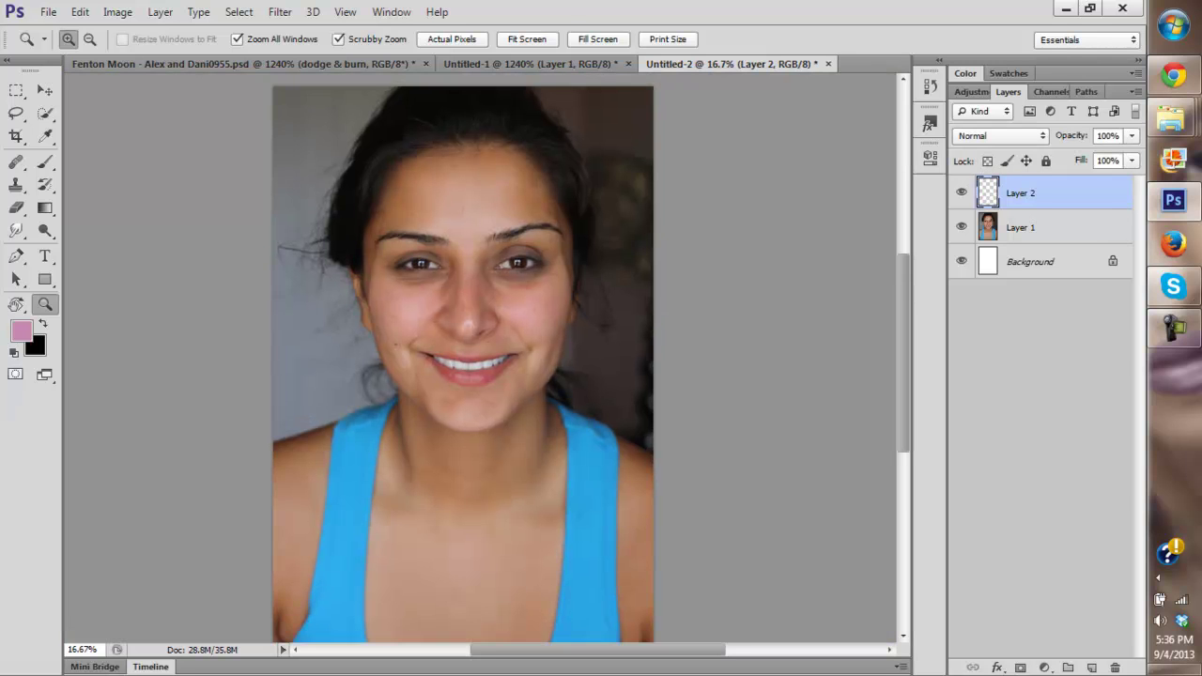
left_click(491, 340)
scroll(486, 343, "down", 3)
left_click(484, 346)
left_click(485, 345)
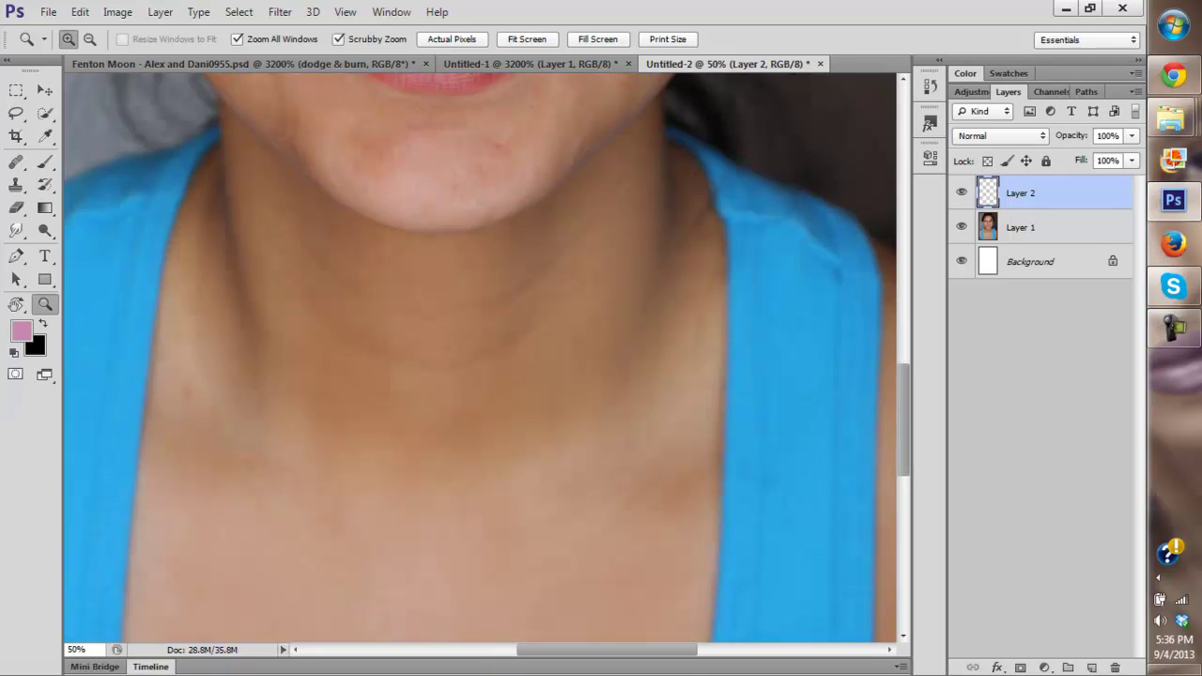
key("j")
right_click(523, 257)
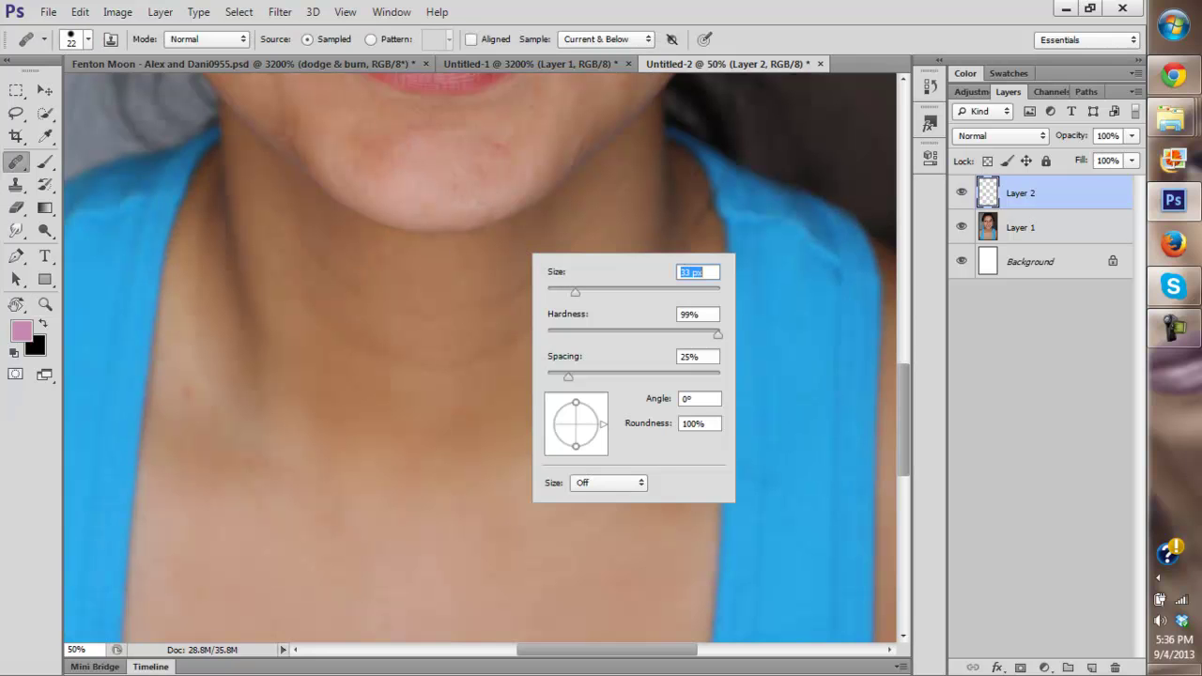
key("Escape")
left_click_drag(592, 221, 618, 184)
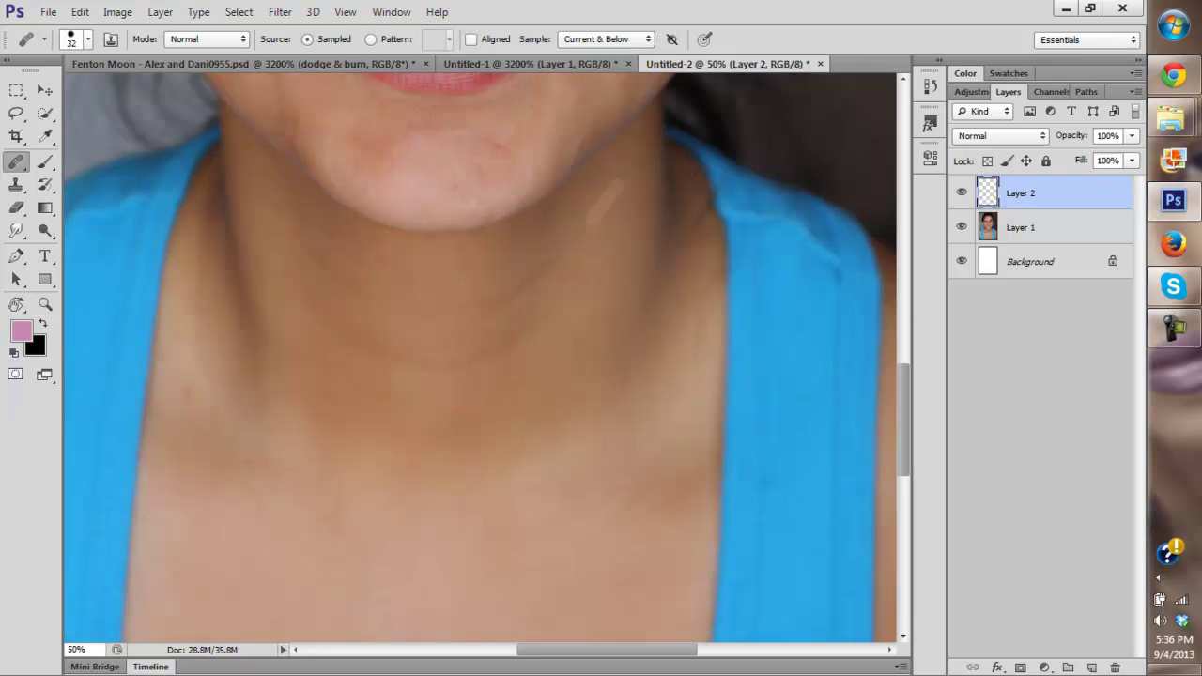
left_click_drag(567, 256, 588, 220)
Step: Enlarge the Healing Brush to 52 px and heal the remaining creases on the neck under the chin
right_click(616, 208)
left_click_drag(660, 247, 677, 248)
key("Return")
left_click(536, 272)
Step: Examine the retouched face and neck and compare the photo with and without Layer 2
left_click_drag(507, 263, 545, 618)
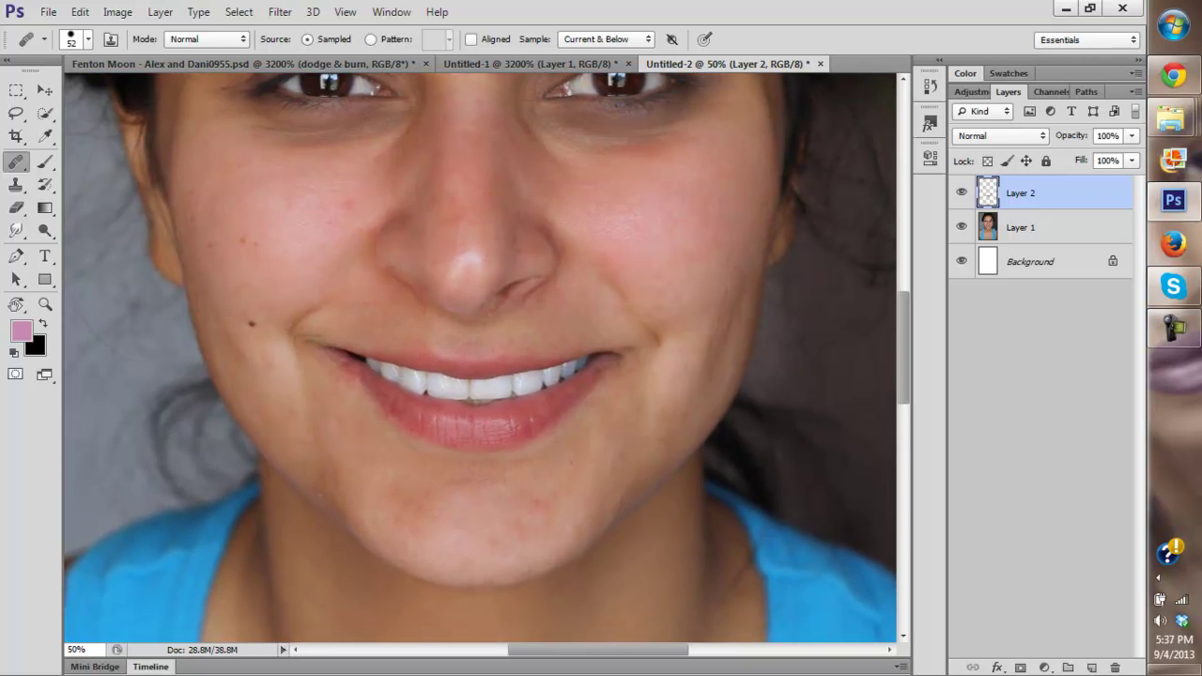
scroll(480, 357, "up", 5)
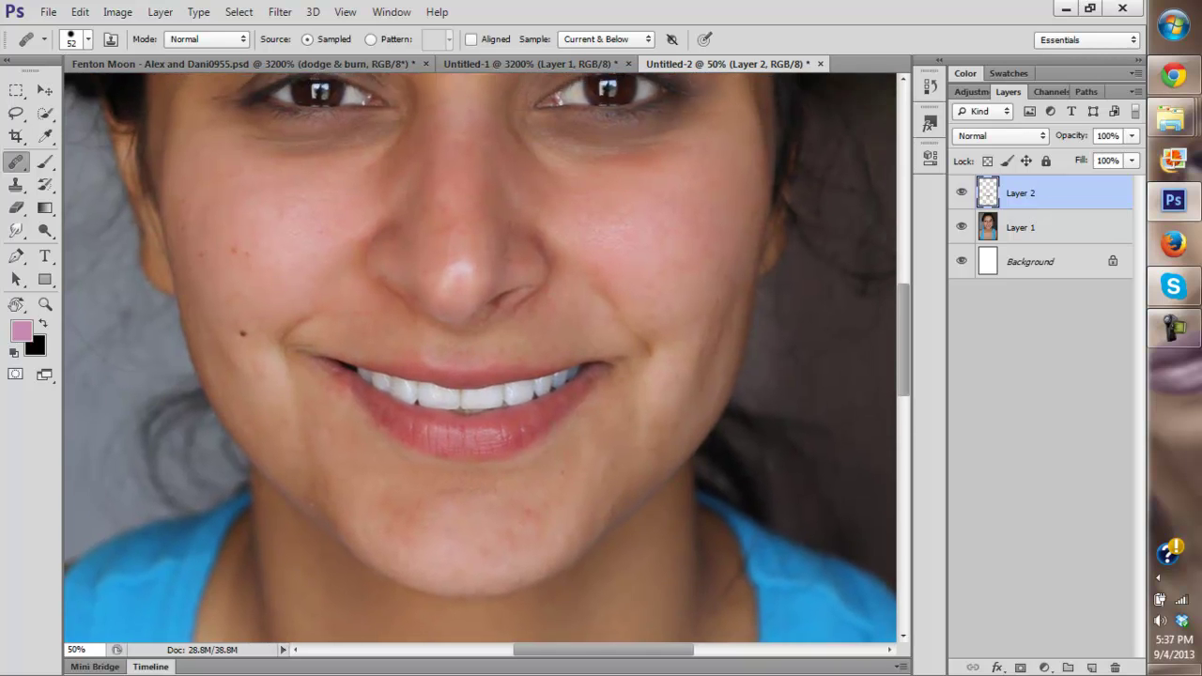
key("z")
left_click(527, 39)
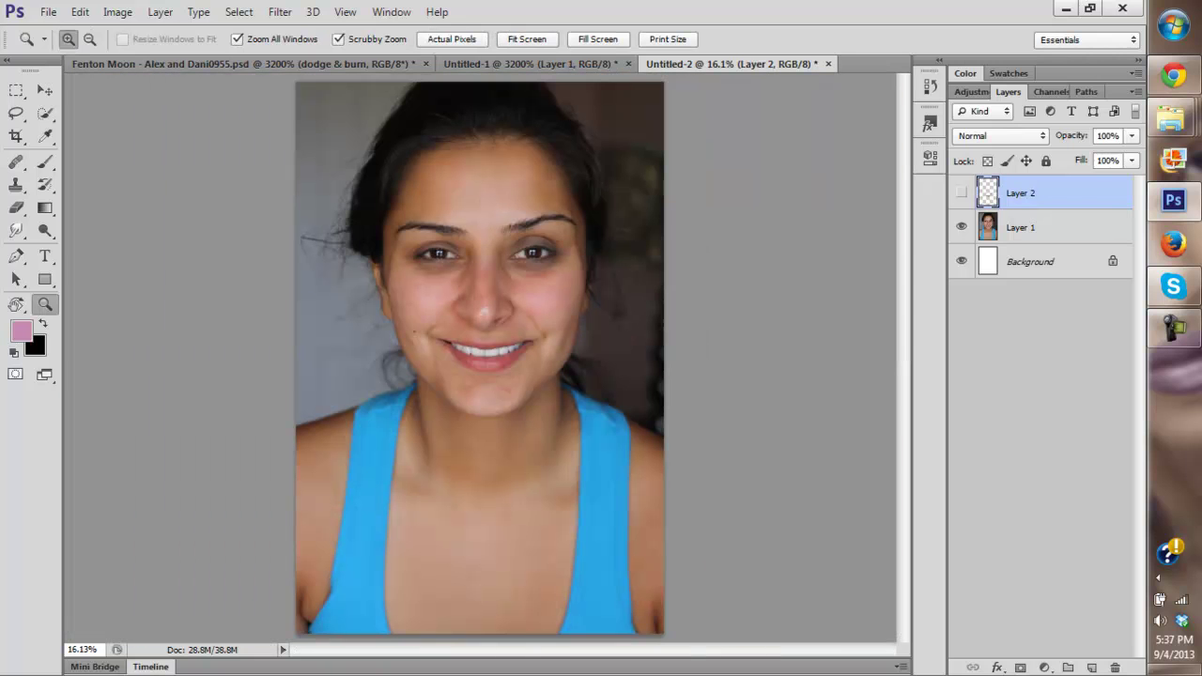
left_click_drag(960, 193, 961, 227)
left_click(527, 293)
scroll(432, 357, "down", 3)
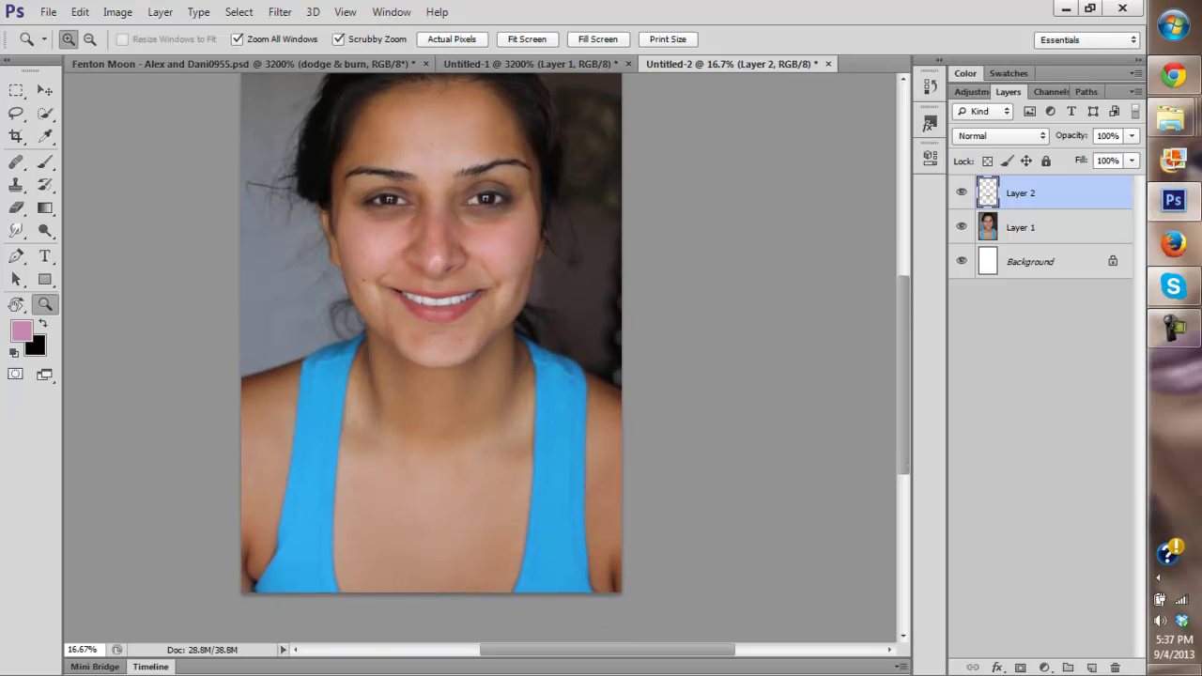
scroll(460, 357, "left", 2)
scroll(460, 357, "up", 3)
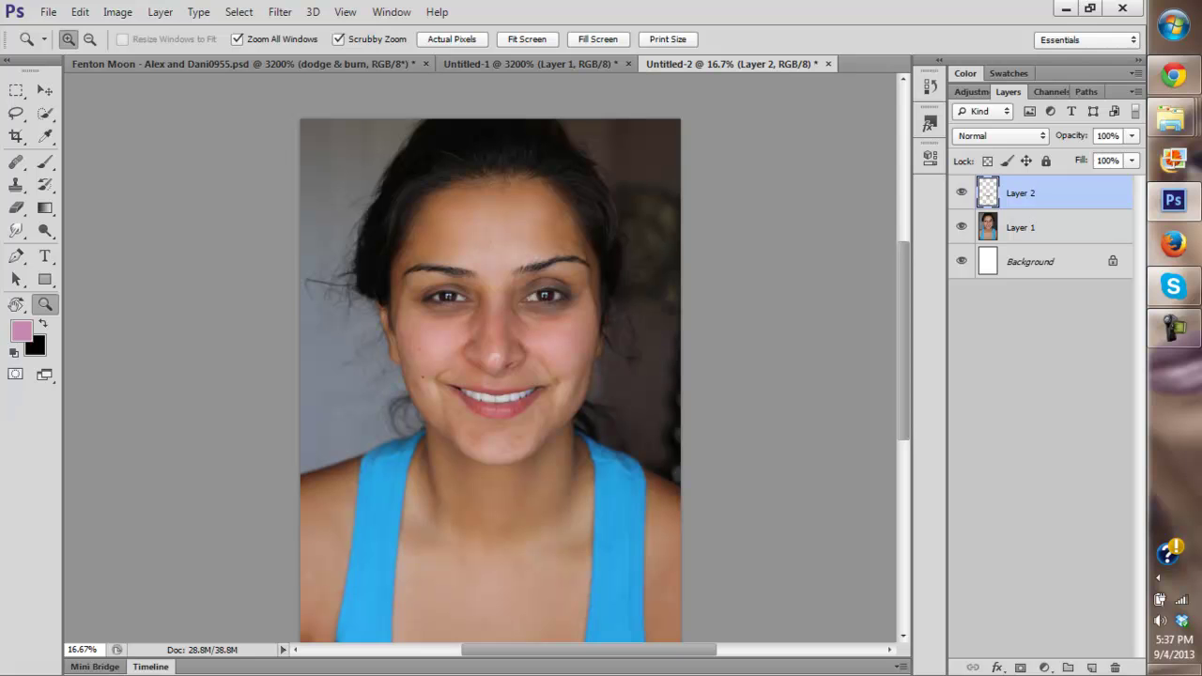
scroll(490, 357, "down", 2)
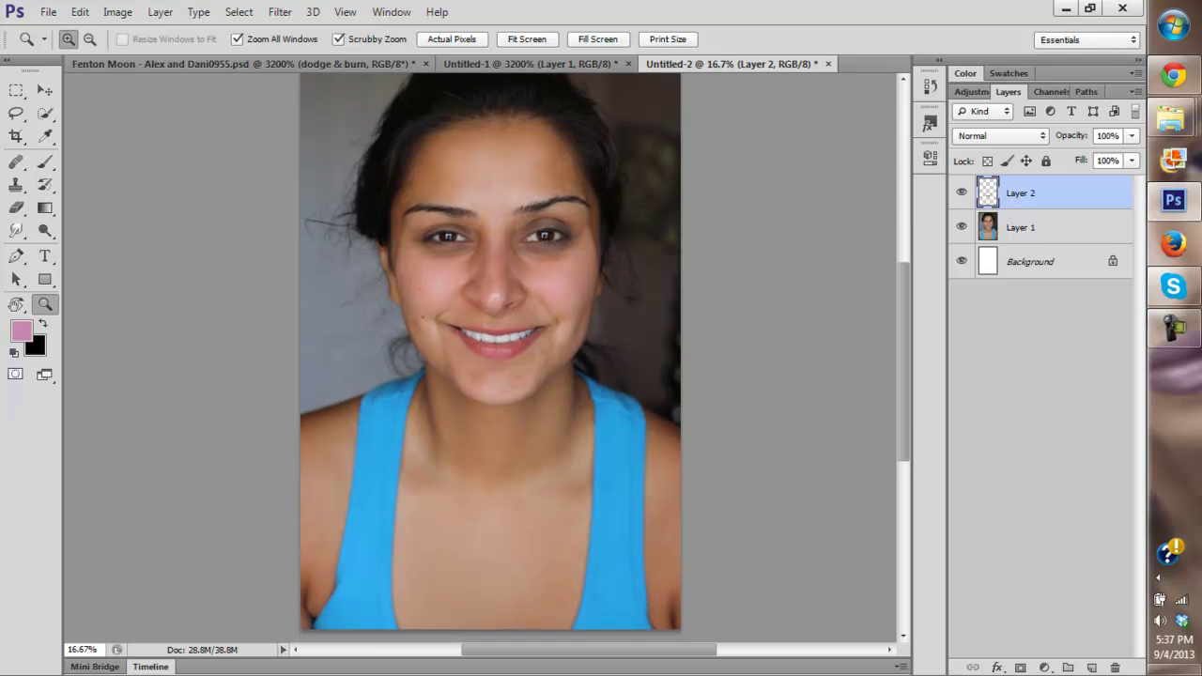
left_click(507, 285)
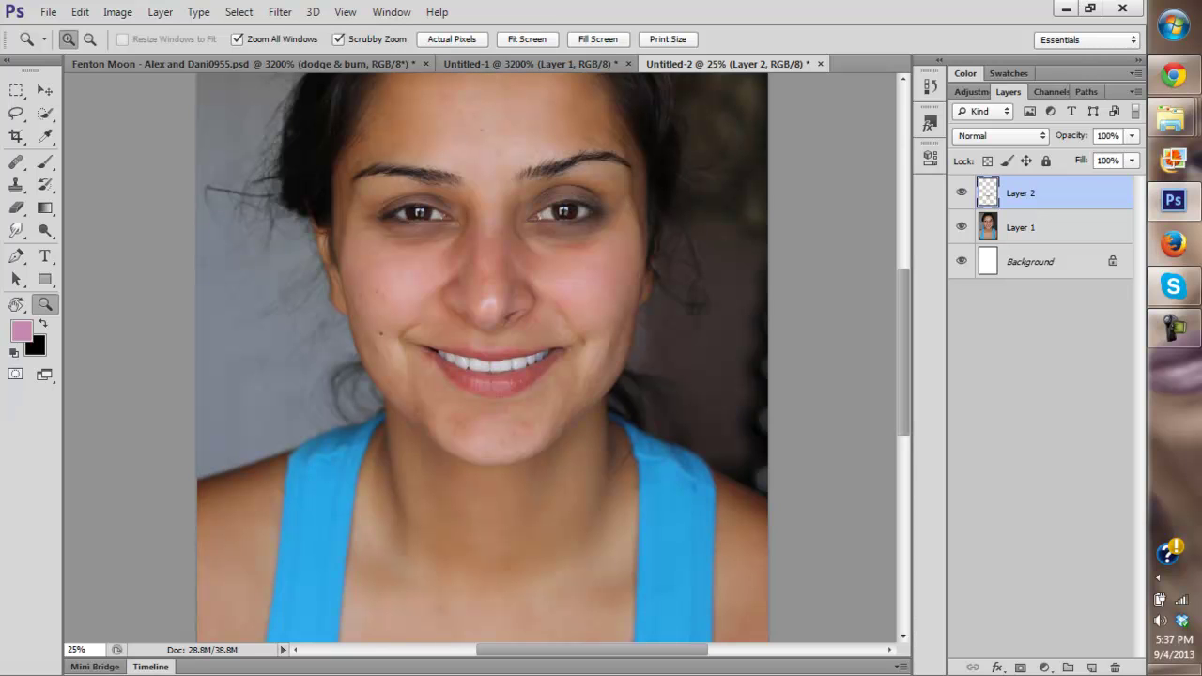
scroll(482, 357, "up", 2)
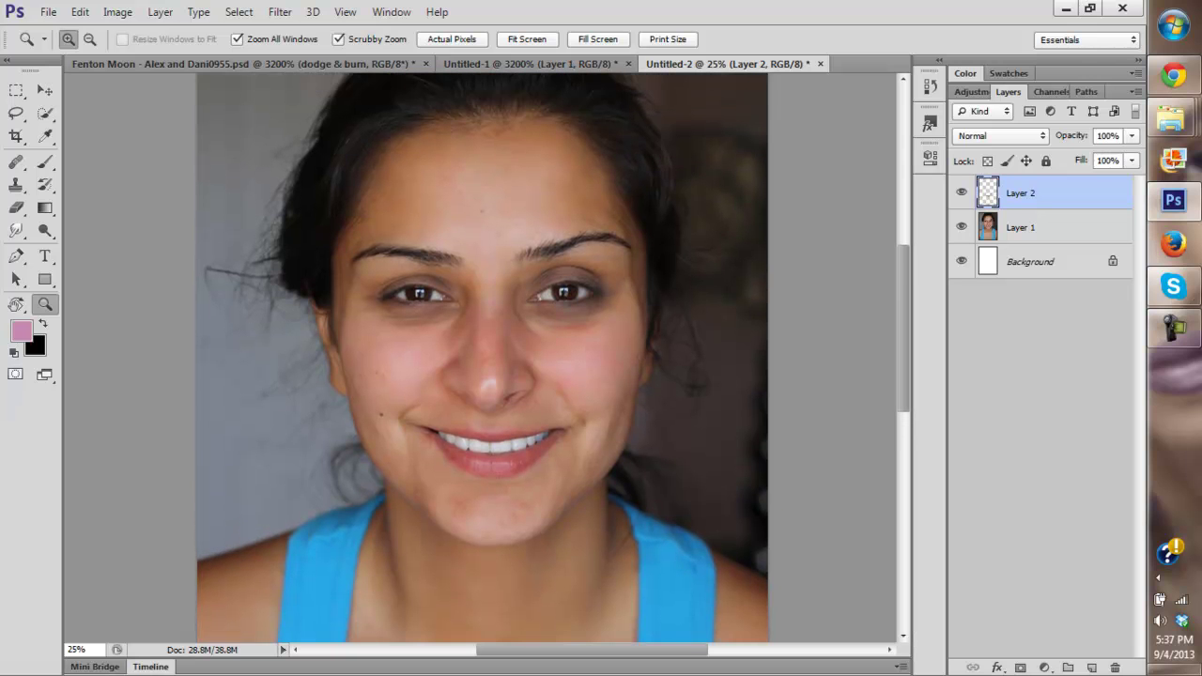
left_click(961, 193)
left_click(961, 193)
Step: Set the Clone Stamp brush size to 22 px for working on the mouth area
left_click(505, 335)
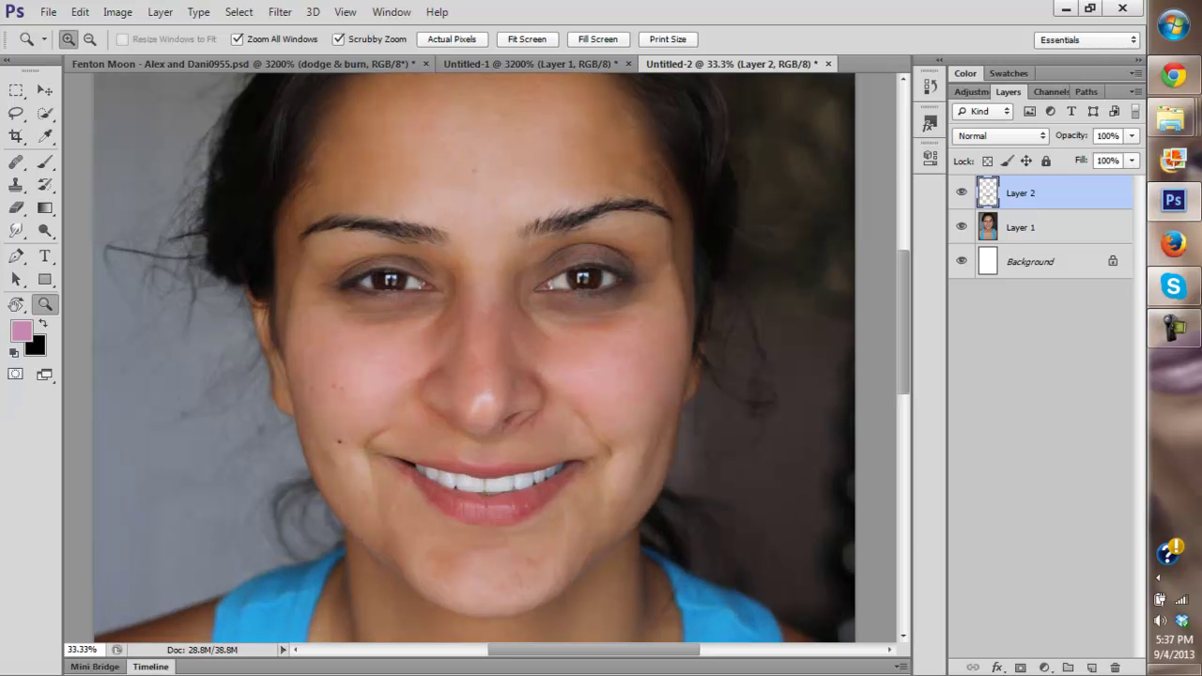
left_click(429, 461)
left_click_drag(497, 507, 455, 411)
left_click(499, 455)
key("ctrl+plus")
key("s")
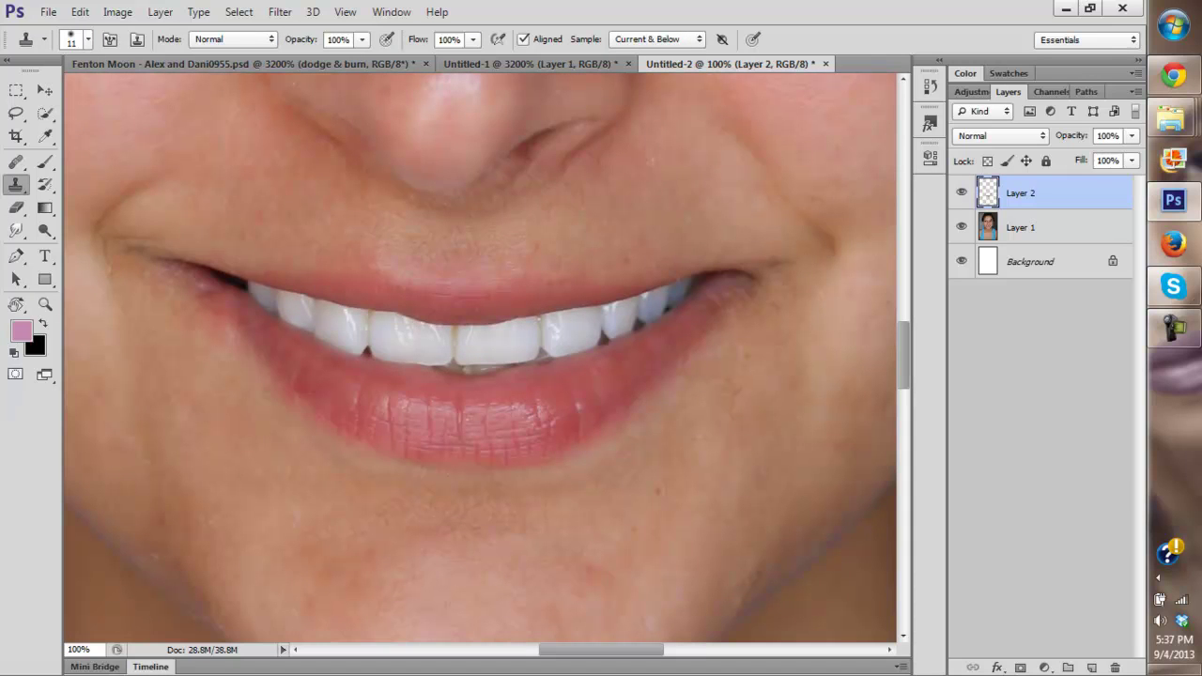
key("bracketright")
right_click(461, 348)
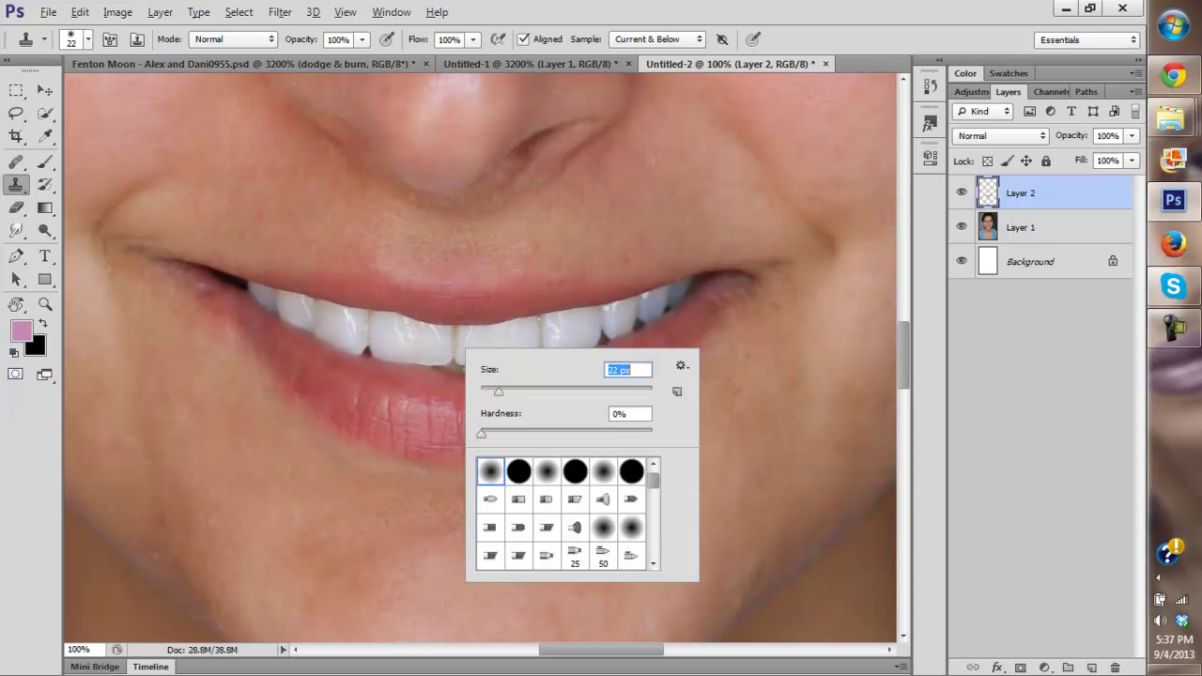
key("Escape")
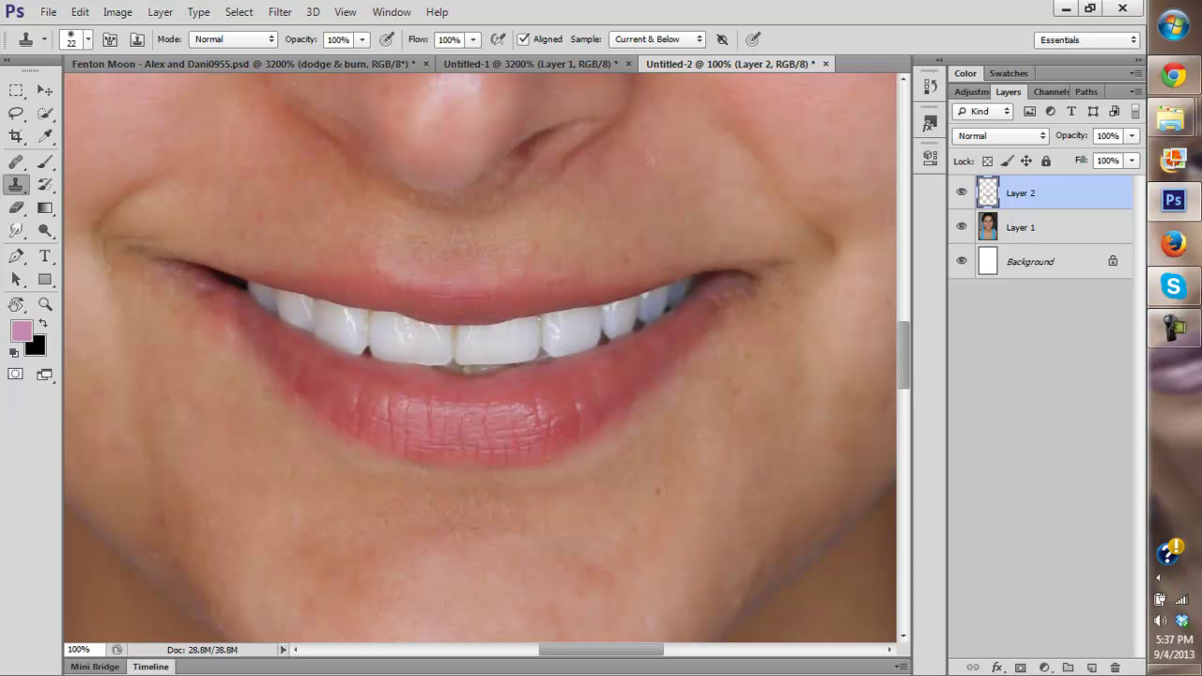
Step: Try to clone over the dark gap at the mouth corner at the photo's left, and undo the attempt
left_click(235, 275, "alt")
key("ctrl+alt+z")
key("ctrl+alt+z")
Step: Clone out the small dark spot in the middle of the forehead with the 22 px Clone Stamp
left_click_drag(376, 282, 345, 413)
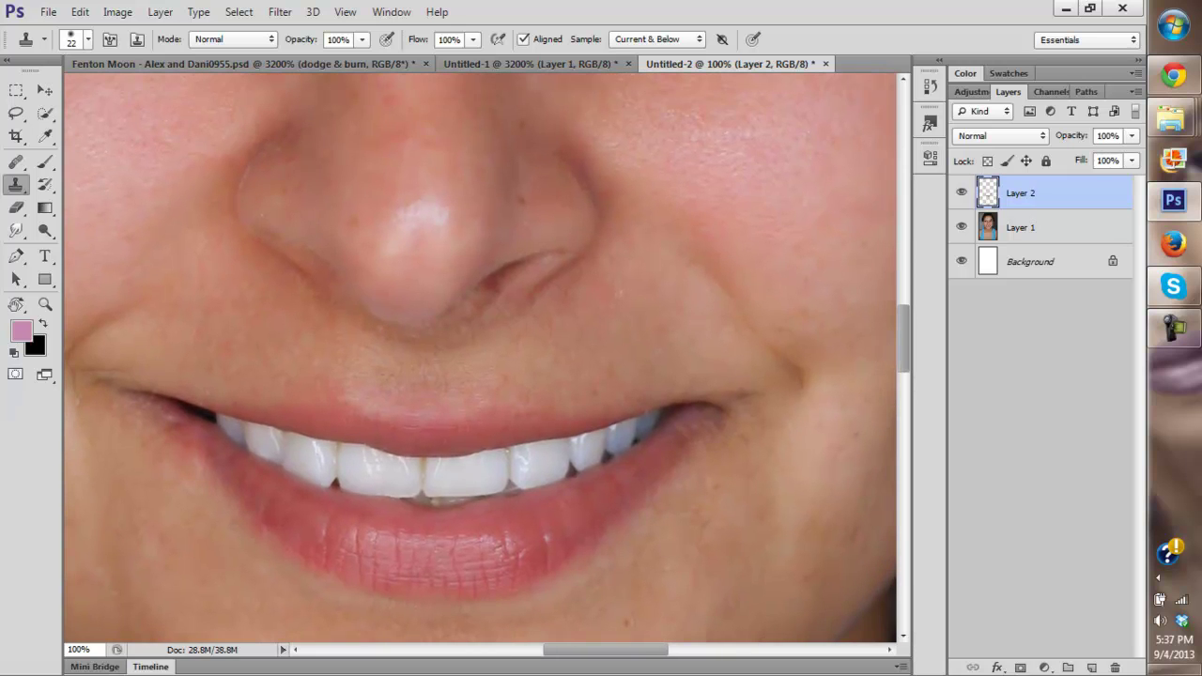
left_click_drag(422, 282, 406, 375)
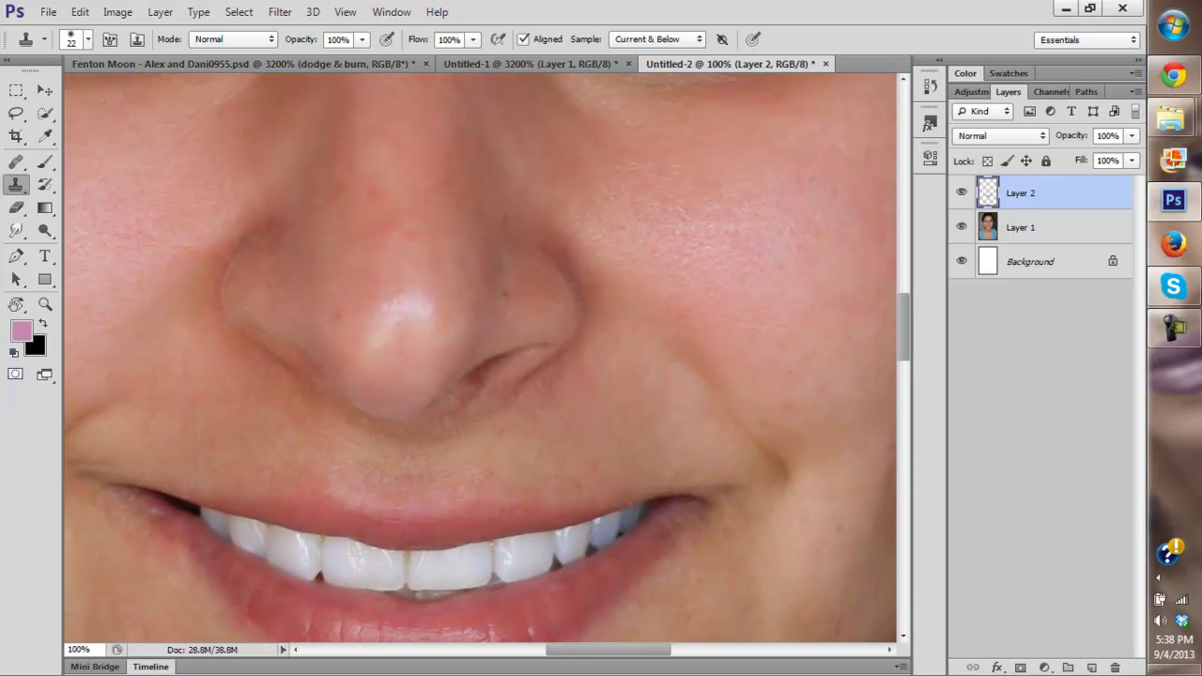
scroll(480, 357, "up", 2)
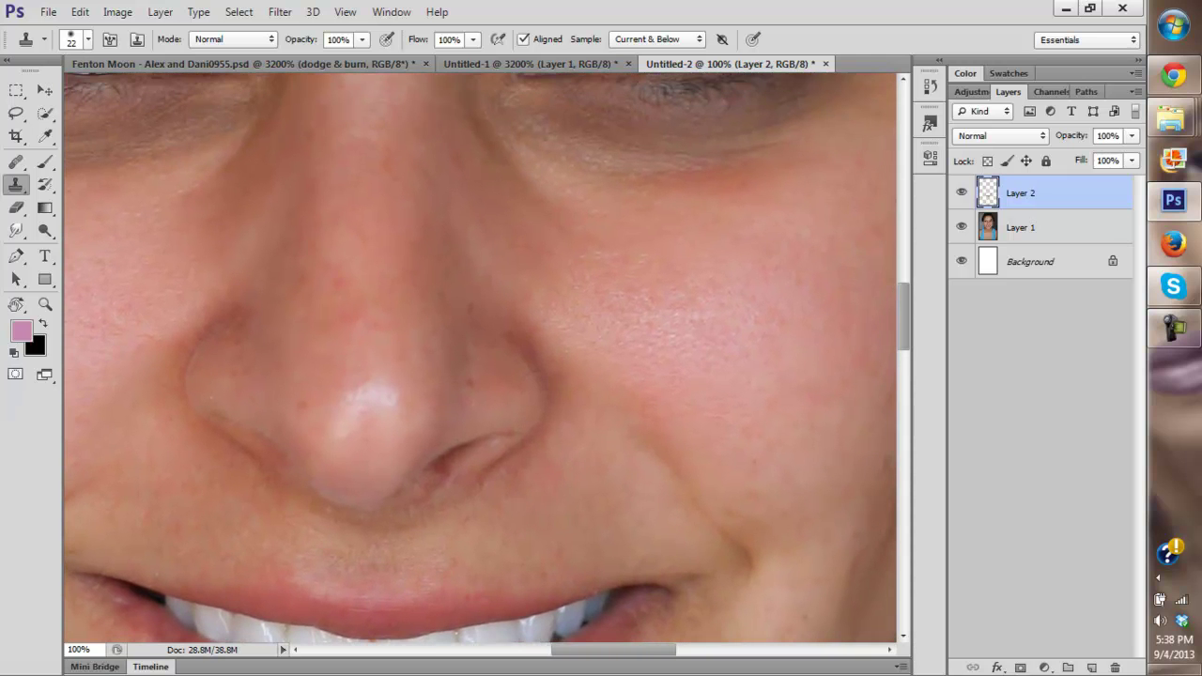
scroll(723, 317, "right", 3)
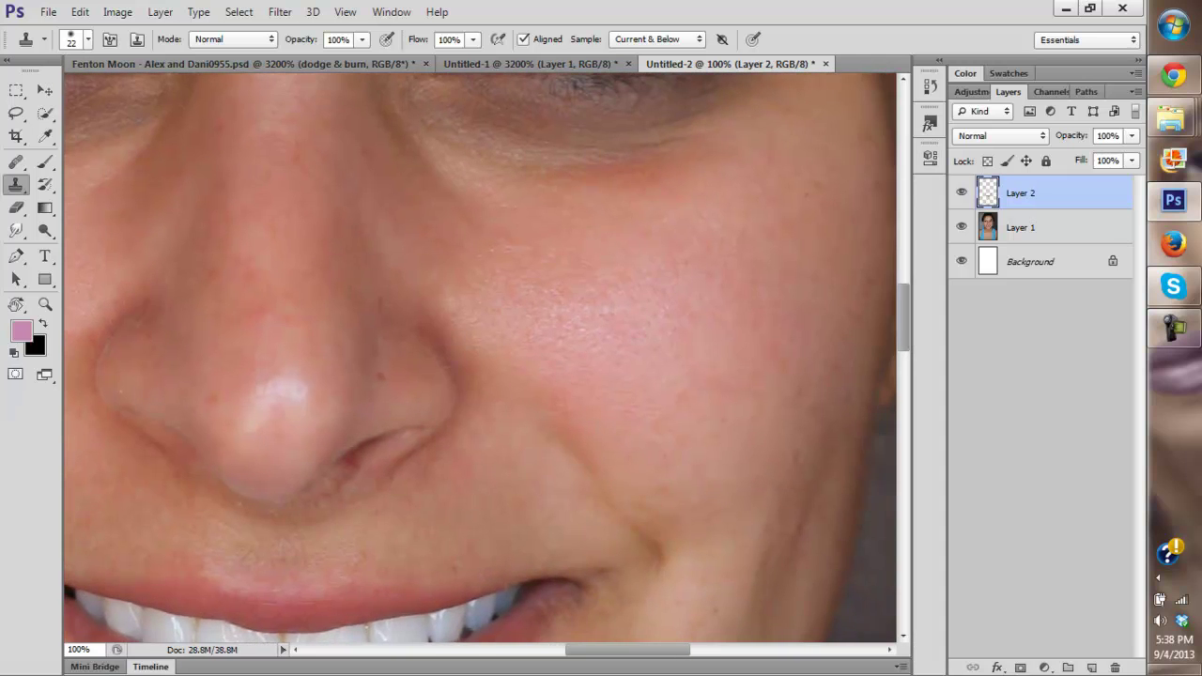
left_click_drag(591, 207, 371, 529)
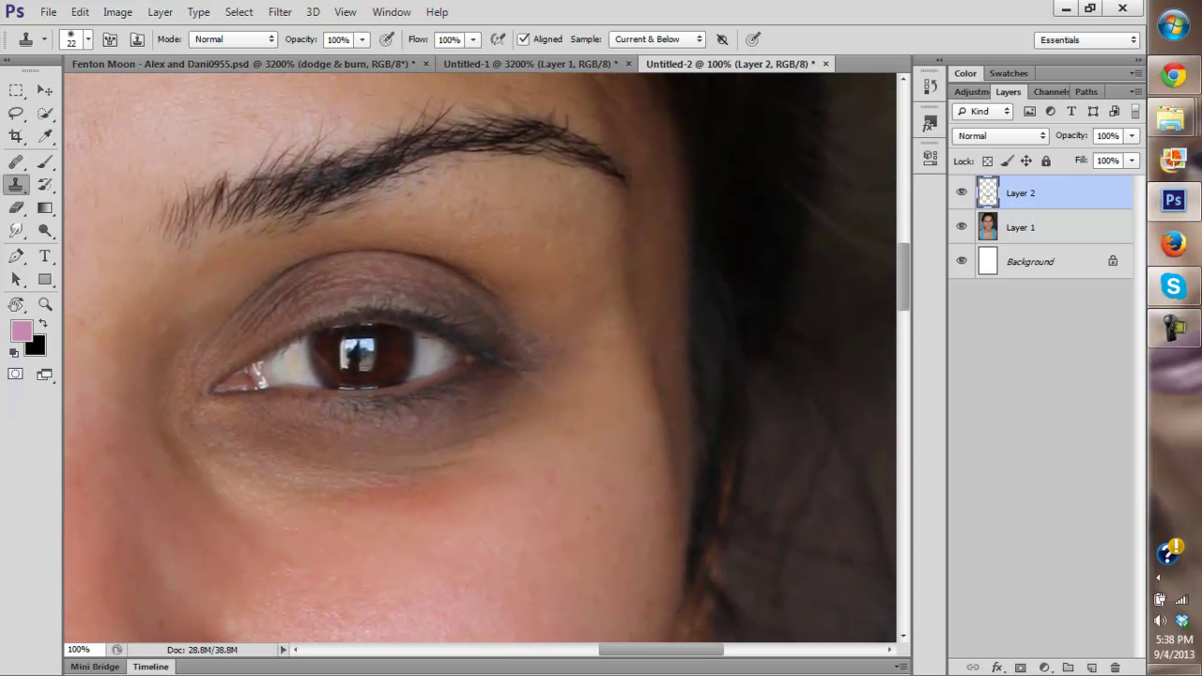
scroll(479, 356, "up", 3)
scroll(480, 357, "left", 2)
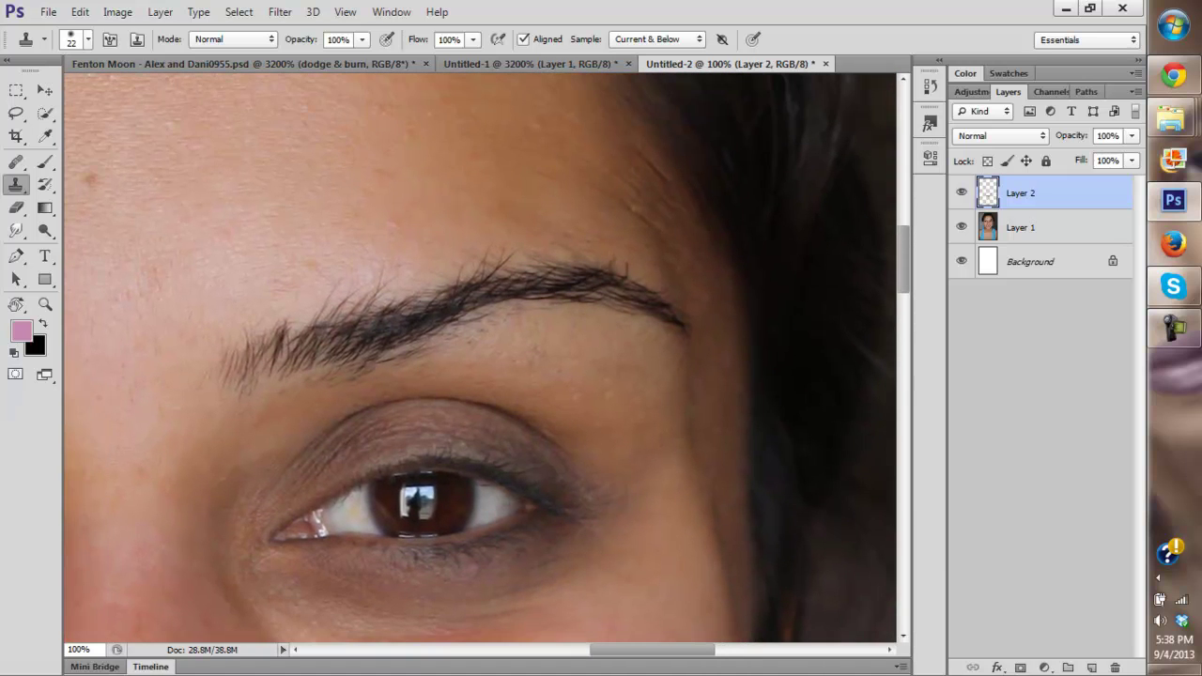
scroll(480, 357, "up", 1)
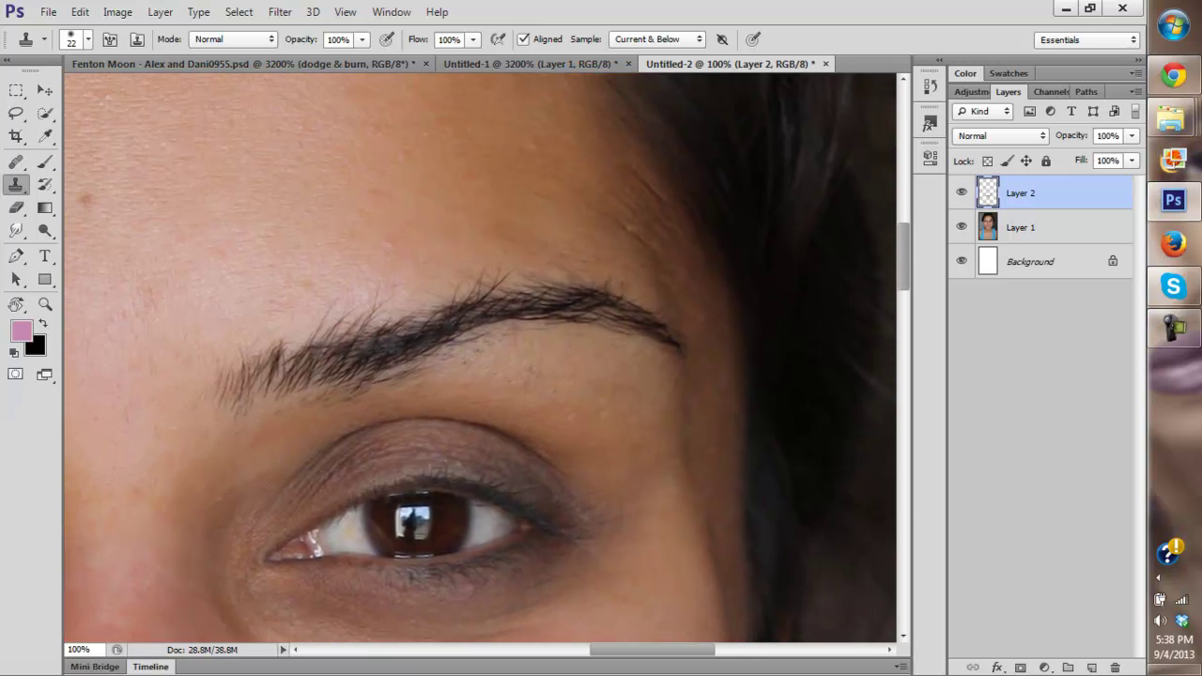
scroll(480, 357, "up", 2)
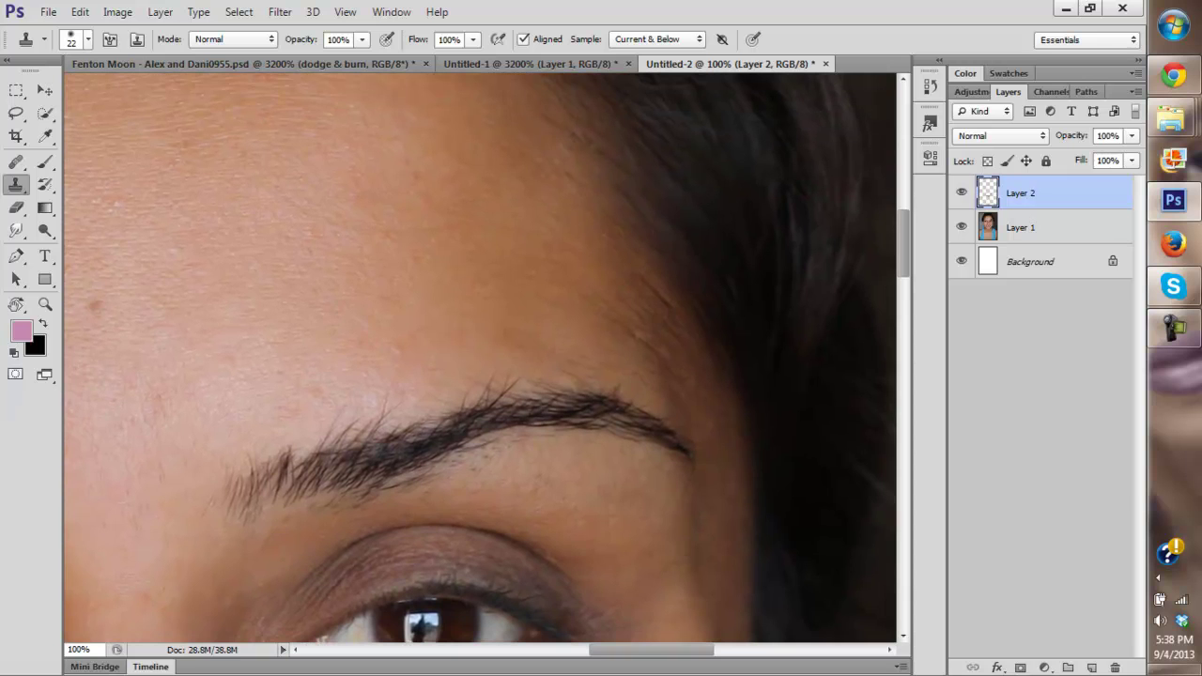
scroll(480, 357, "left", 1)
left_click_drag(479, 357, 582, 399)
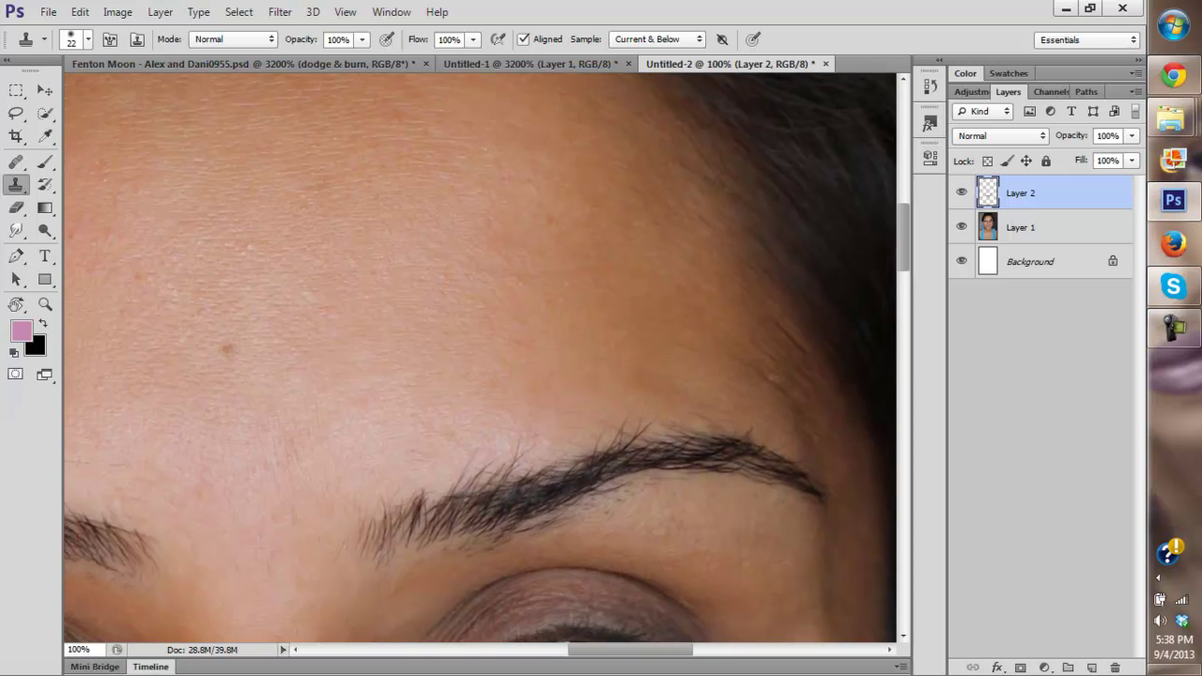
scroll(480, 365, "left", 4)
scroll(480, 365, "up", 1)
left_click(279, 365)
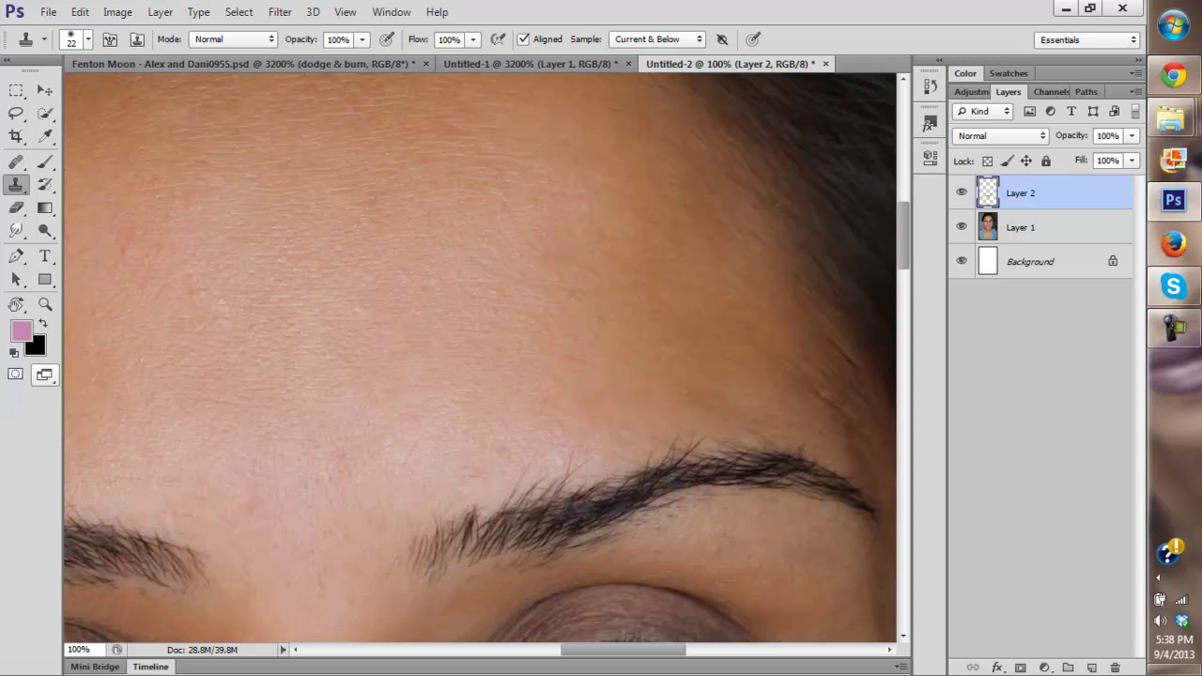
Step: Compare the full portrait with Layer 2 hidden and shown, and inspect the face up close
key("z")
left_click(527, 39)
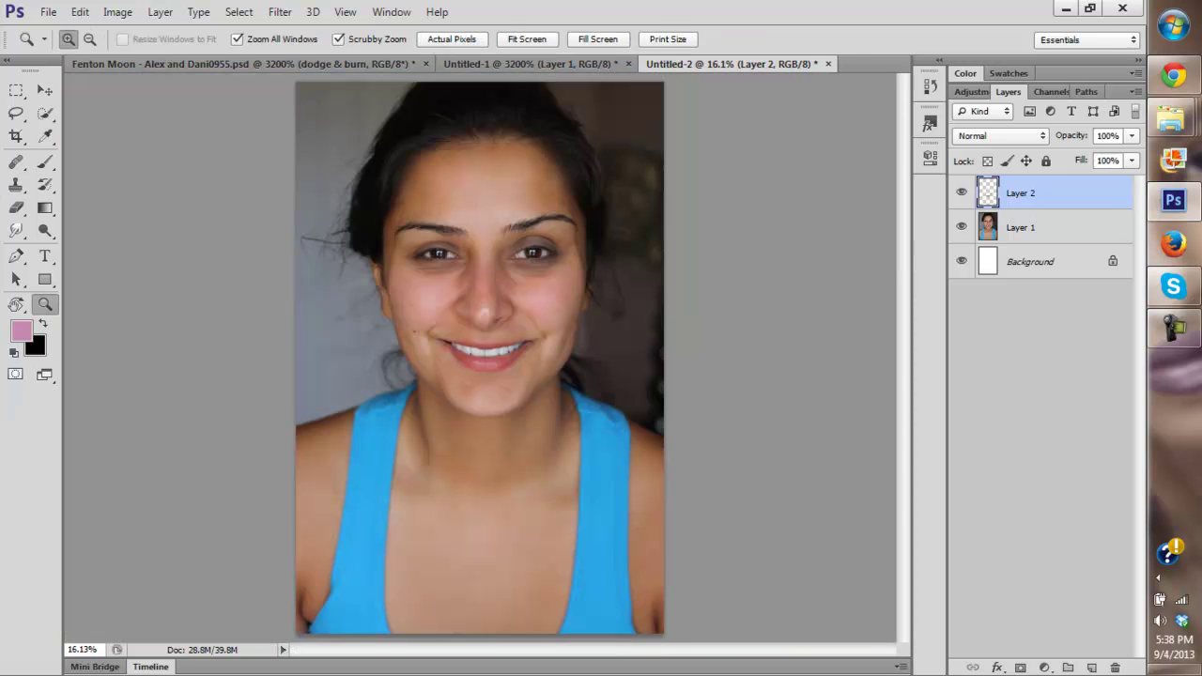
left_click(961, 193)
left_click(962, 192)
left_click(477, 337)
left_click(503, 333)
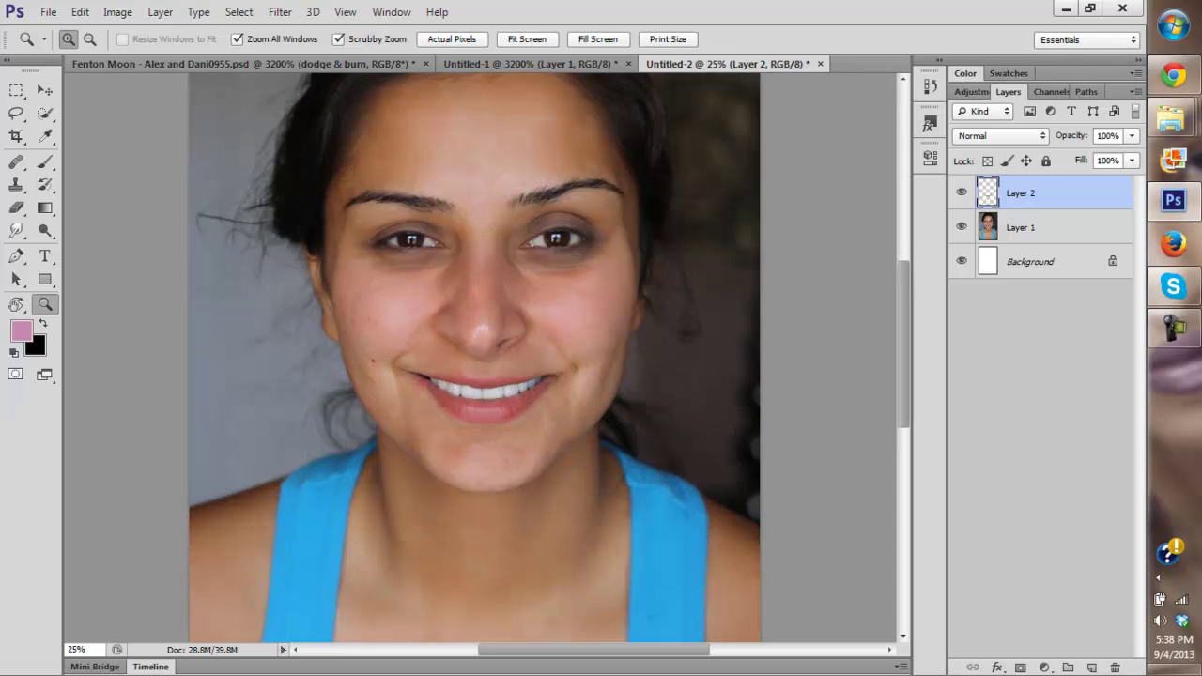
left_click(502, 333)
key("ctrl+plus")
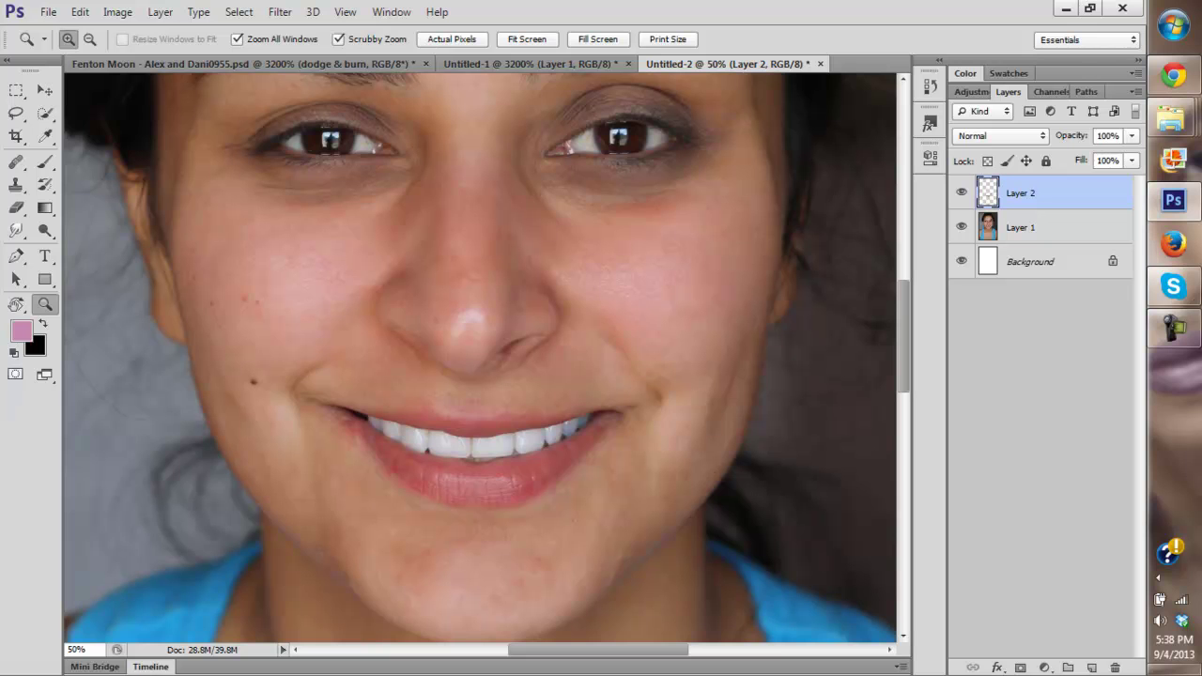
Step: Add a Color Balance adjustment layer above Layer 2 and shift its midtones away from red towards cyan and green
key("ctrl+minus")
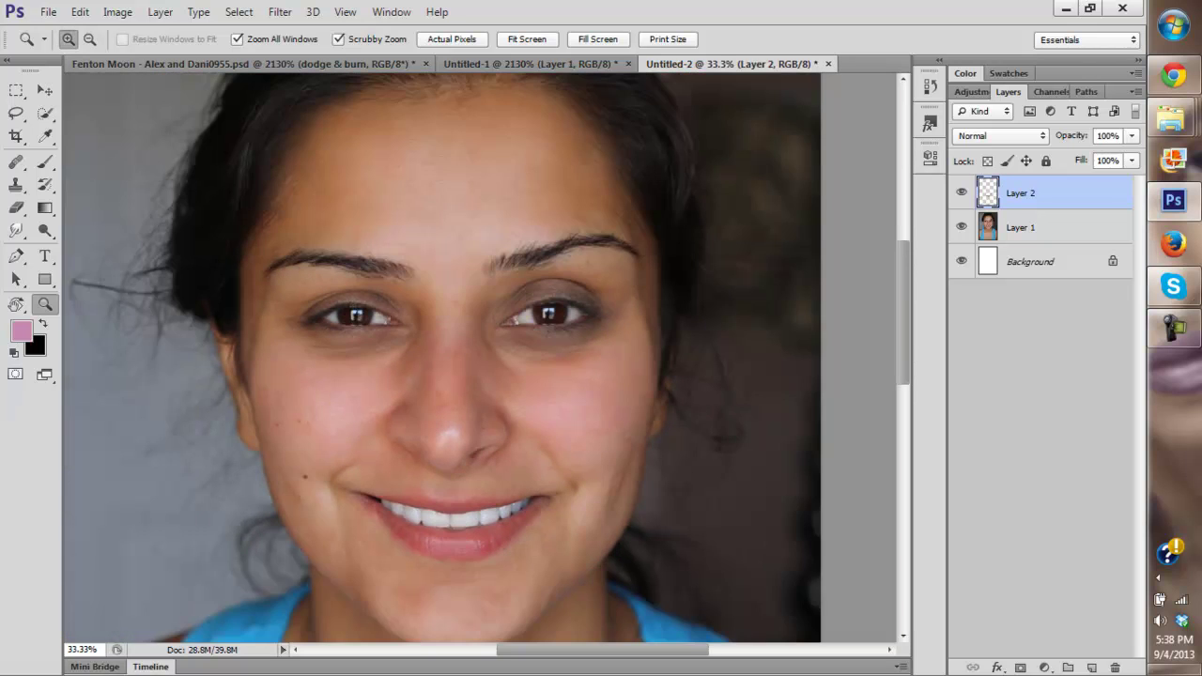
left_click_drag(470, 394, 466, 359)
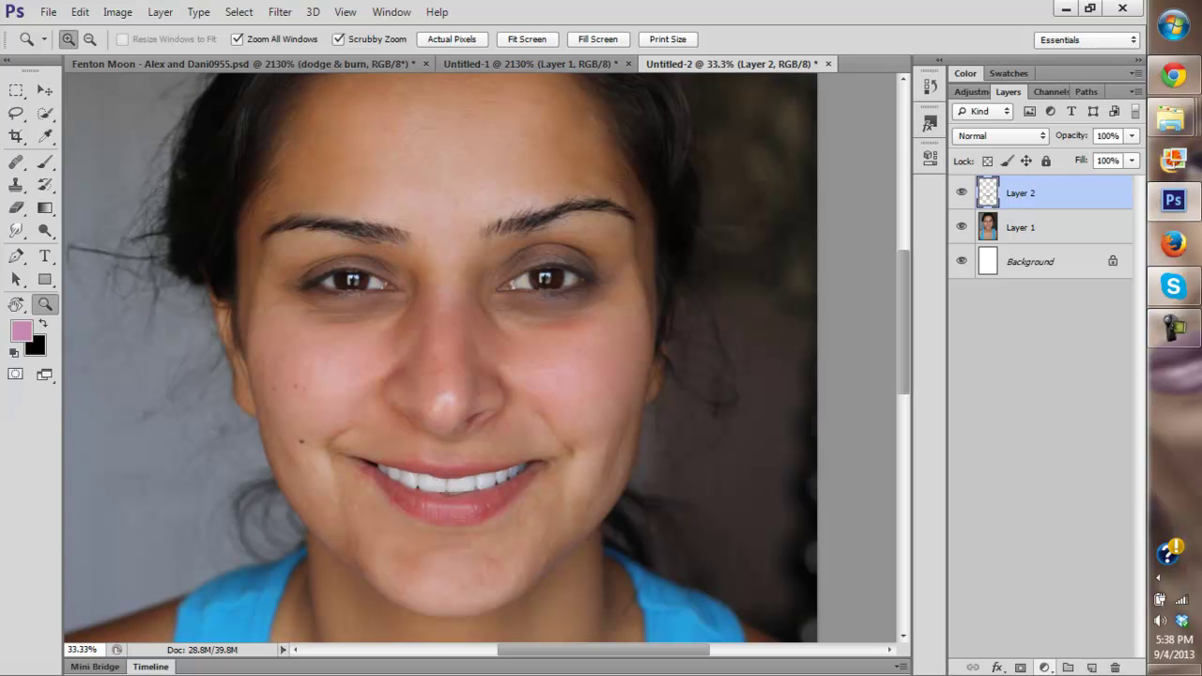
left_click(1045, 667)
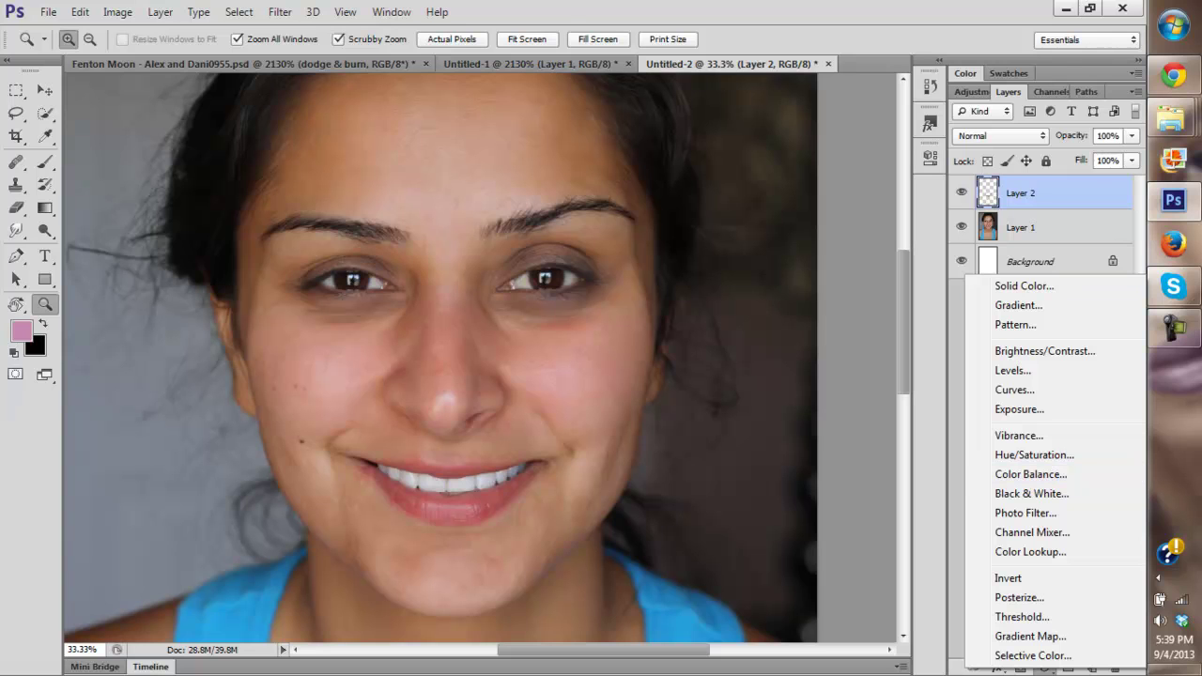
left_click(1031, 474)
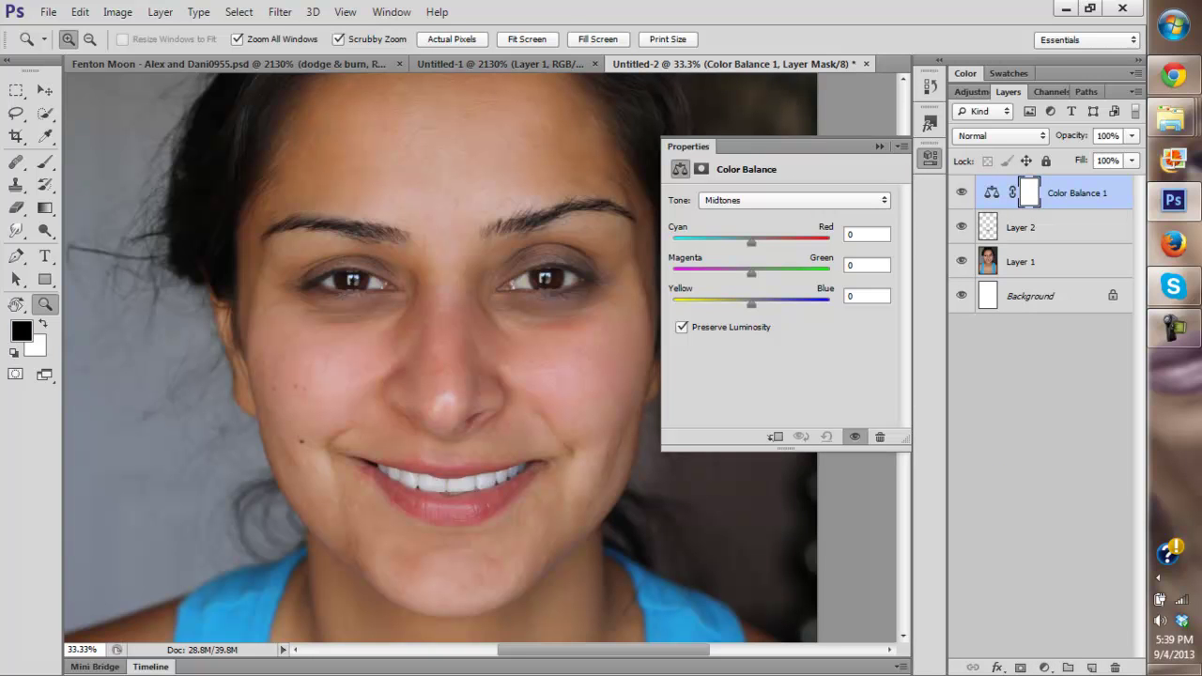
left_click(1044, 667)
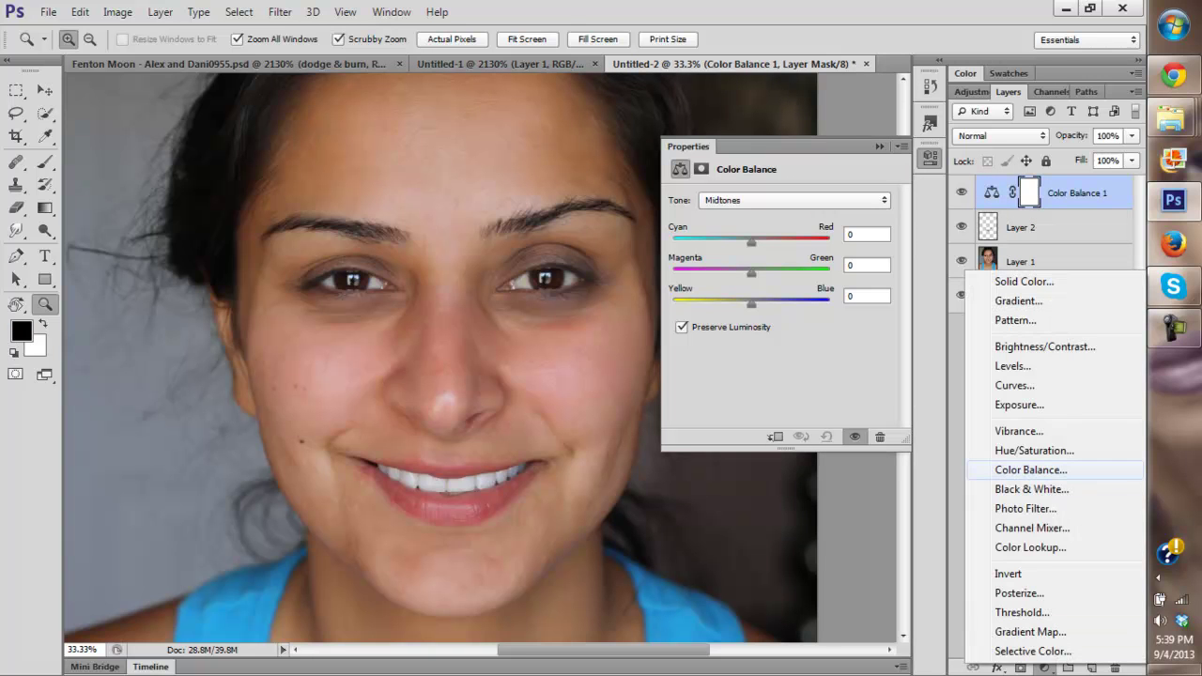
key("Escape")
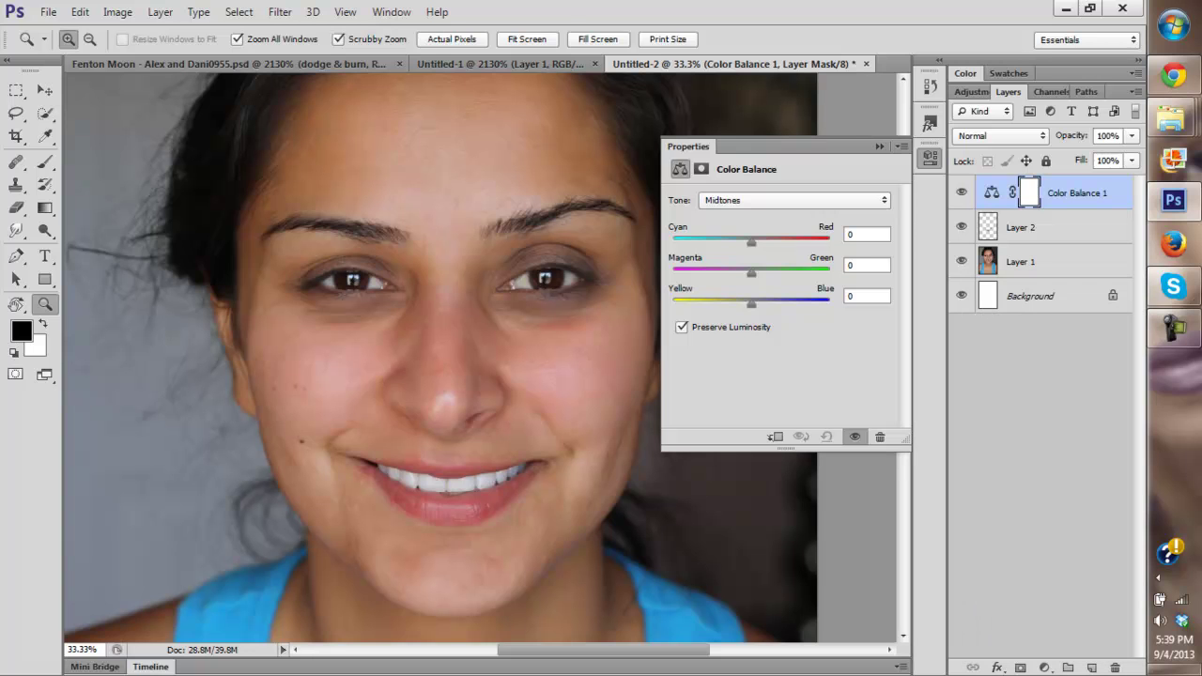
left_click_drag(751, 273, 742, 242)
left_click(879, 146)
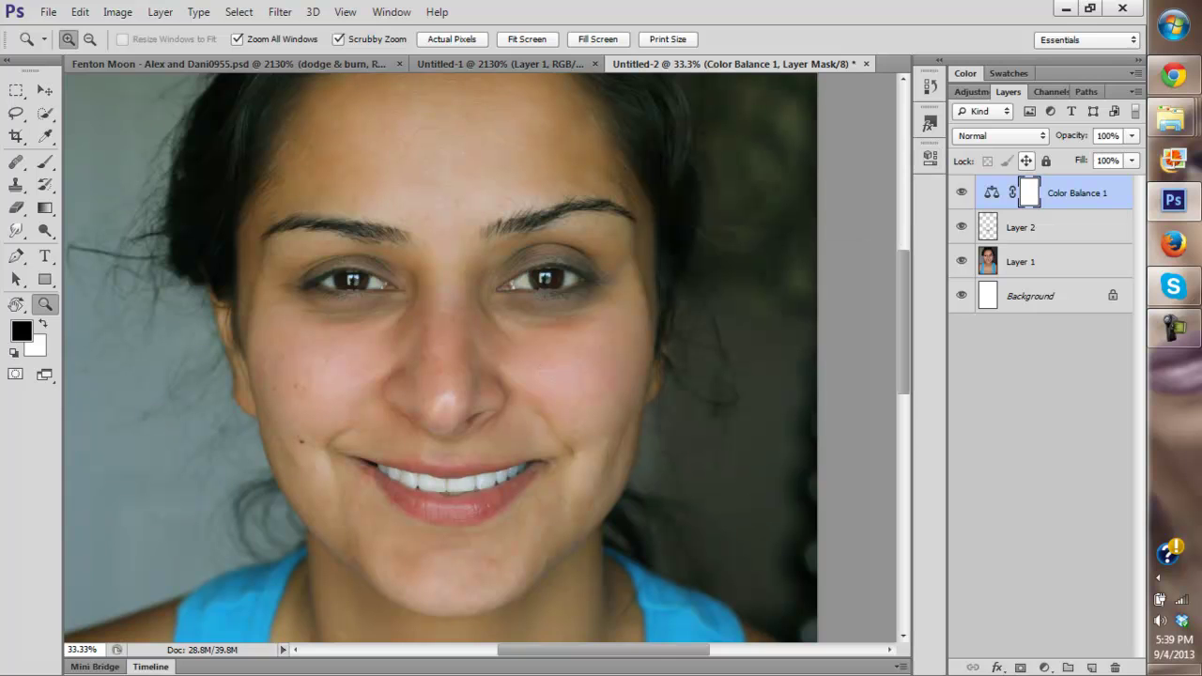
Step: Invert the Color Balance layer's mask to black and set up a 226 px brush with white as the foreground color
key("ctrl+i")
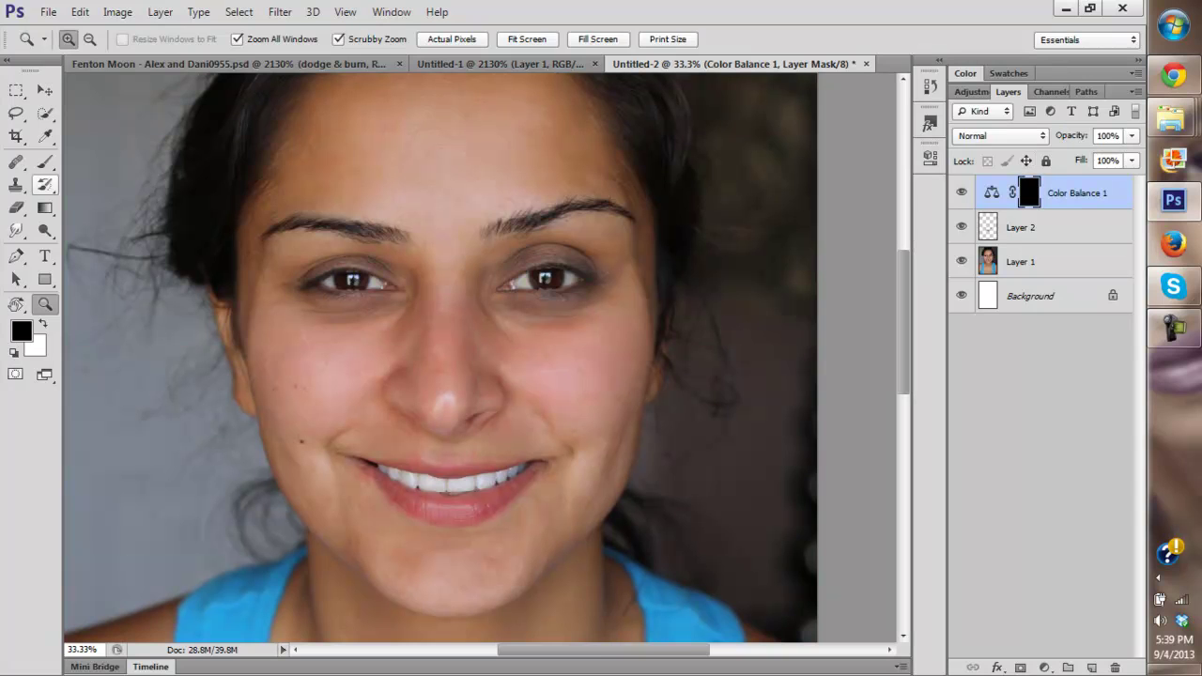
key("b")
right_click(584, 376)
left_click_drag(691, 420, 731, 420)
key("Return")
key("x")
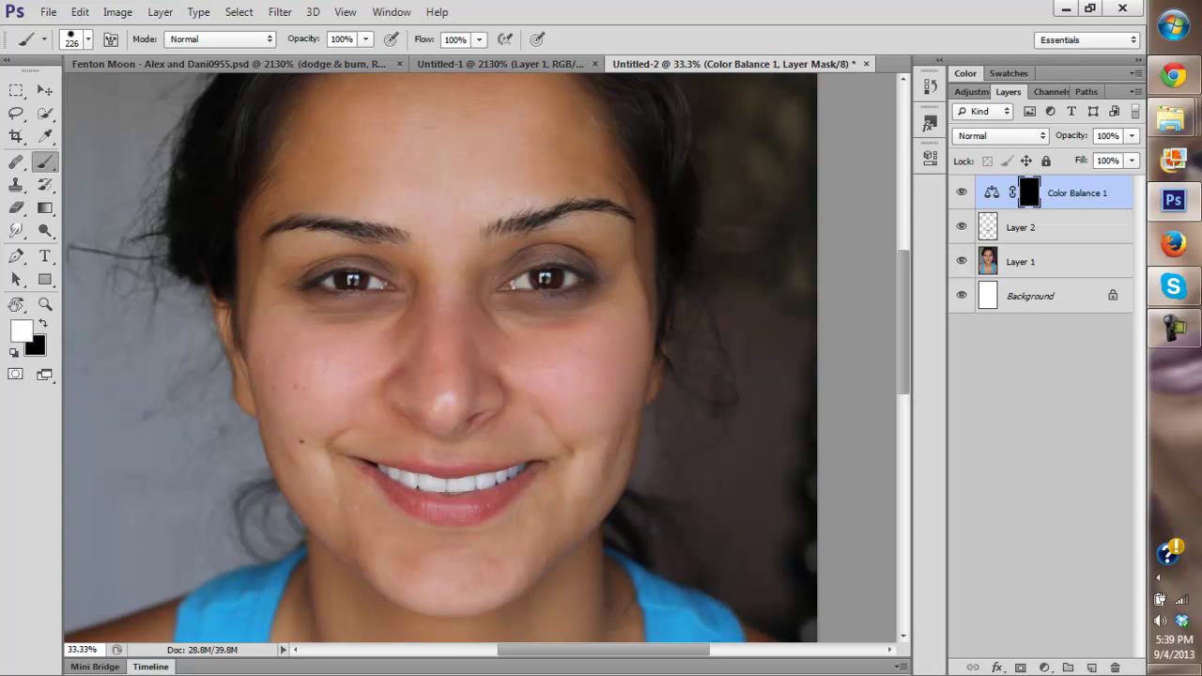
Step: Set the brush flow to 28% and paint the color correction into the mask over the cheek at the photo's left
left_click(479, 40)
left_click_drag(480, 60, 416, 60)
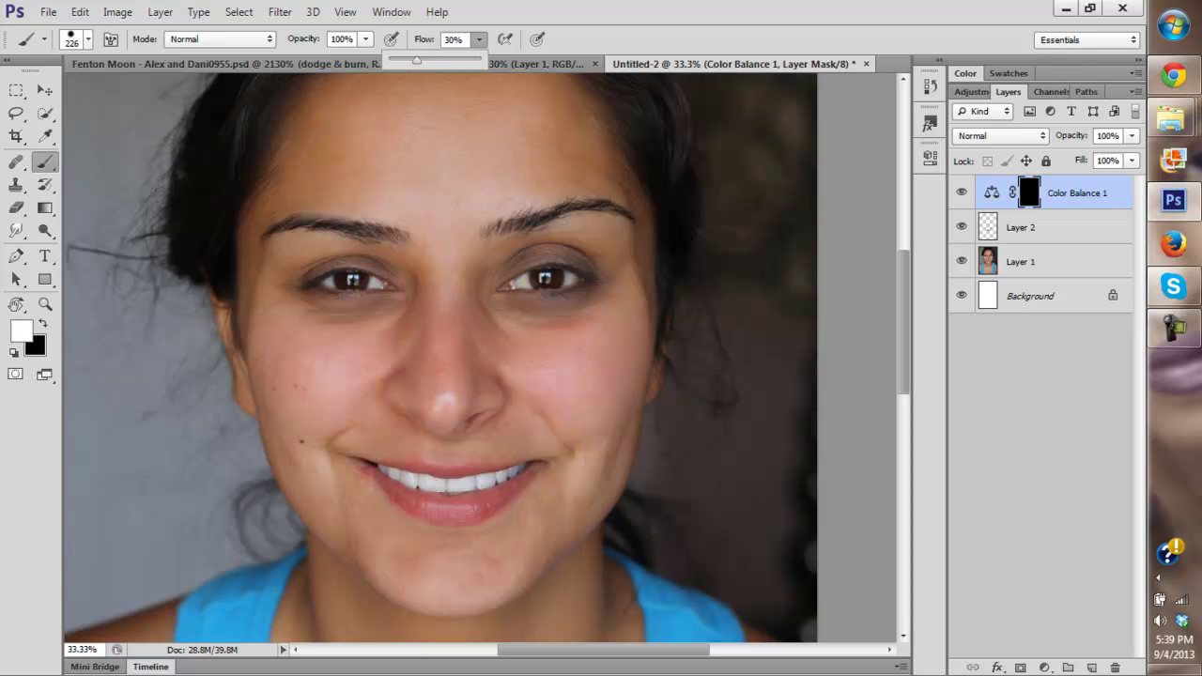
key("Return")
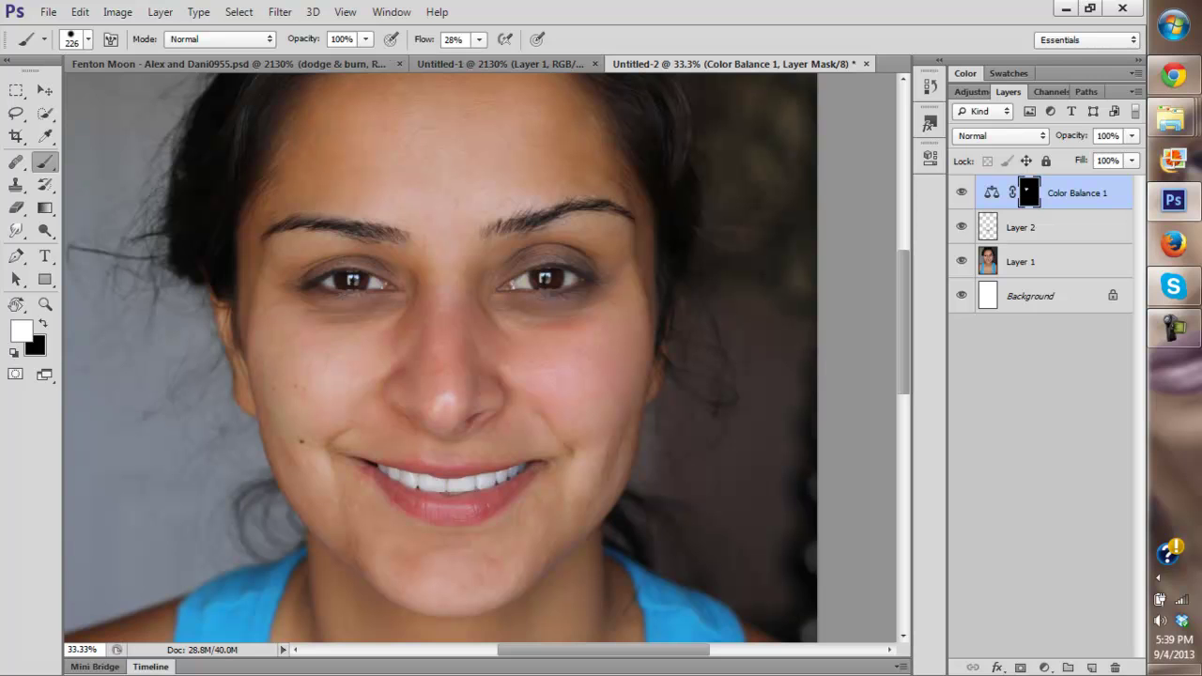
Step: Lower the brush flow to 6% and paint the color correction into the mask over the reddish cheeks
left_click(479, 39)
left_click_drag(479, 60, 460, 60)
key("Return")
key("x")
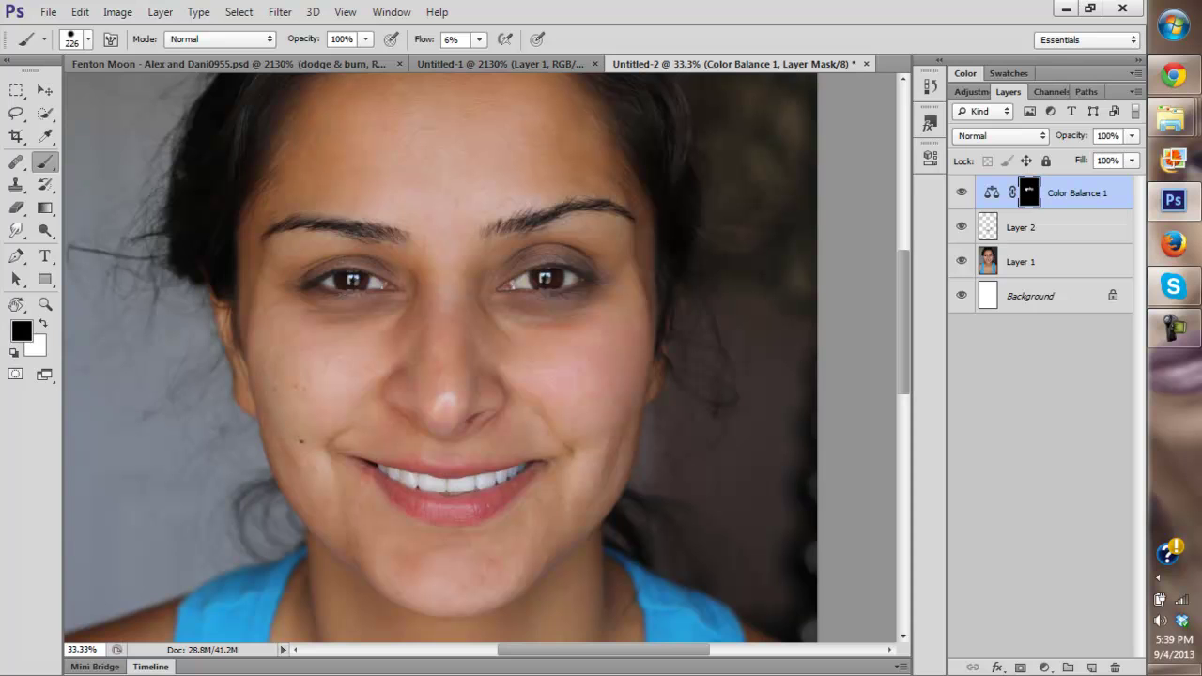
key("x")
Step: Compare the full portrait with the Color Balance 1 layer hidden and shown
key("z")
left_click(527, 38)
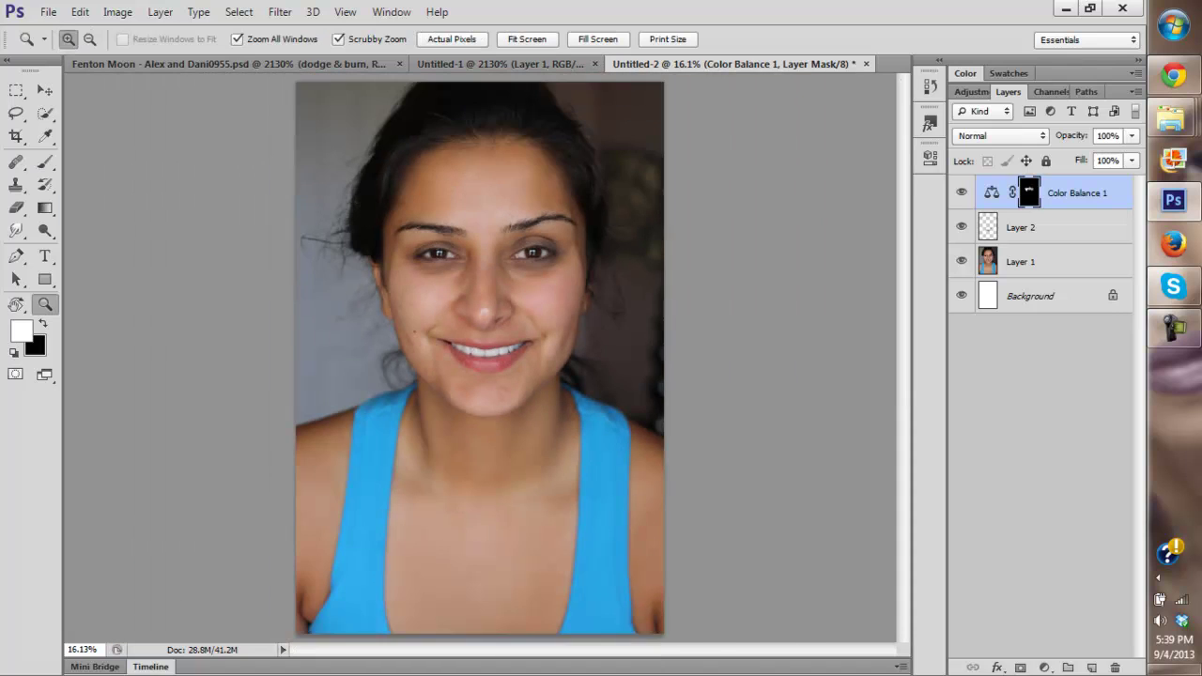
left_click(961, 192)
left_click(961, 191)
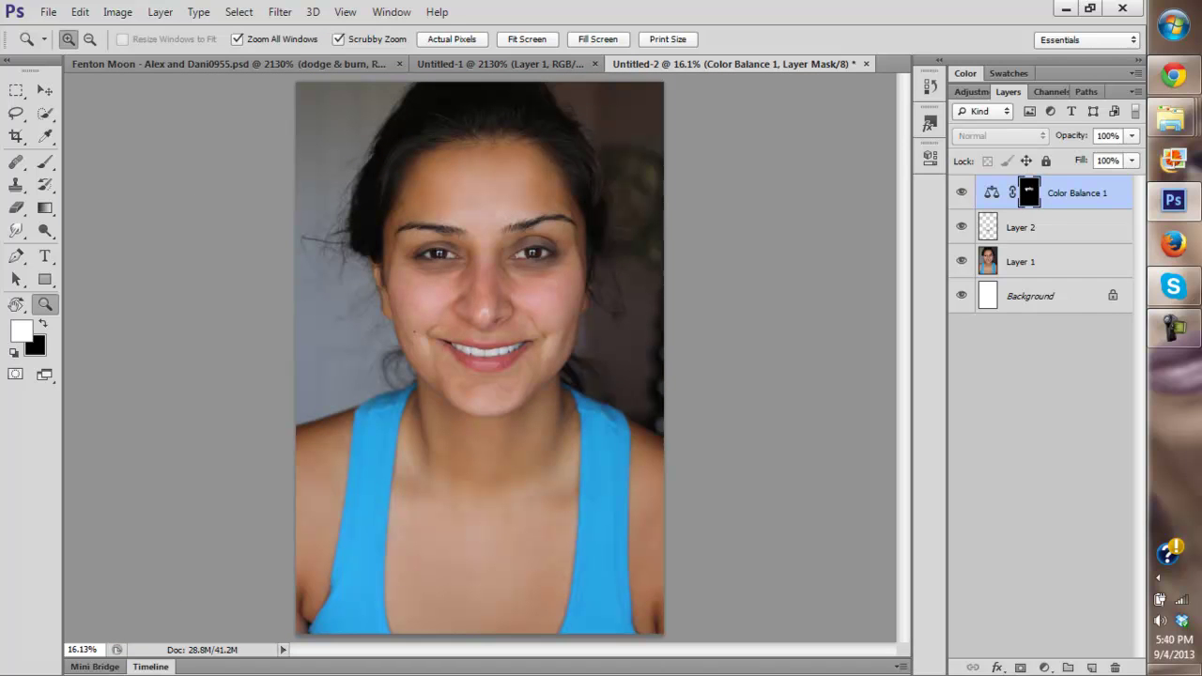
left_click(961, 191)
left_click(960, 191)
Step: Paint more of the face into the Color Balance mask at 6% flow and set the layer's blend mode to Color
key("o")
key("b")
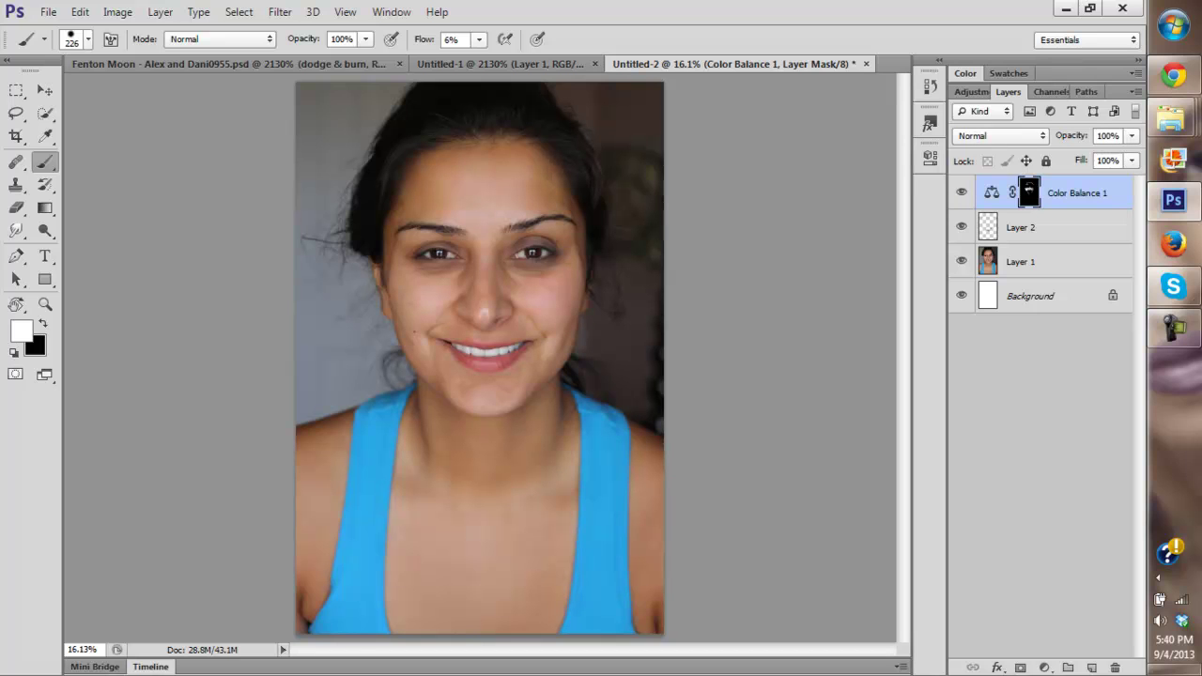
key("z")
left_click(1001, 136)
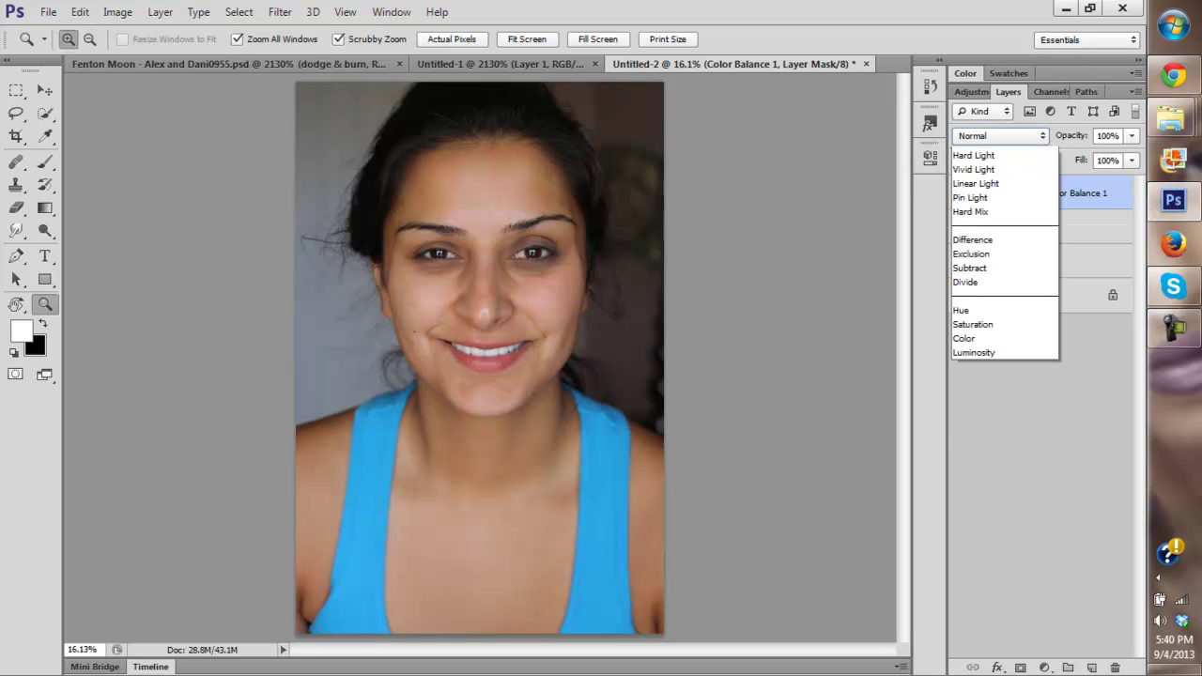
left_click(977, 575)
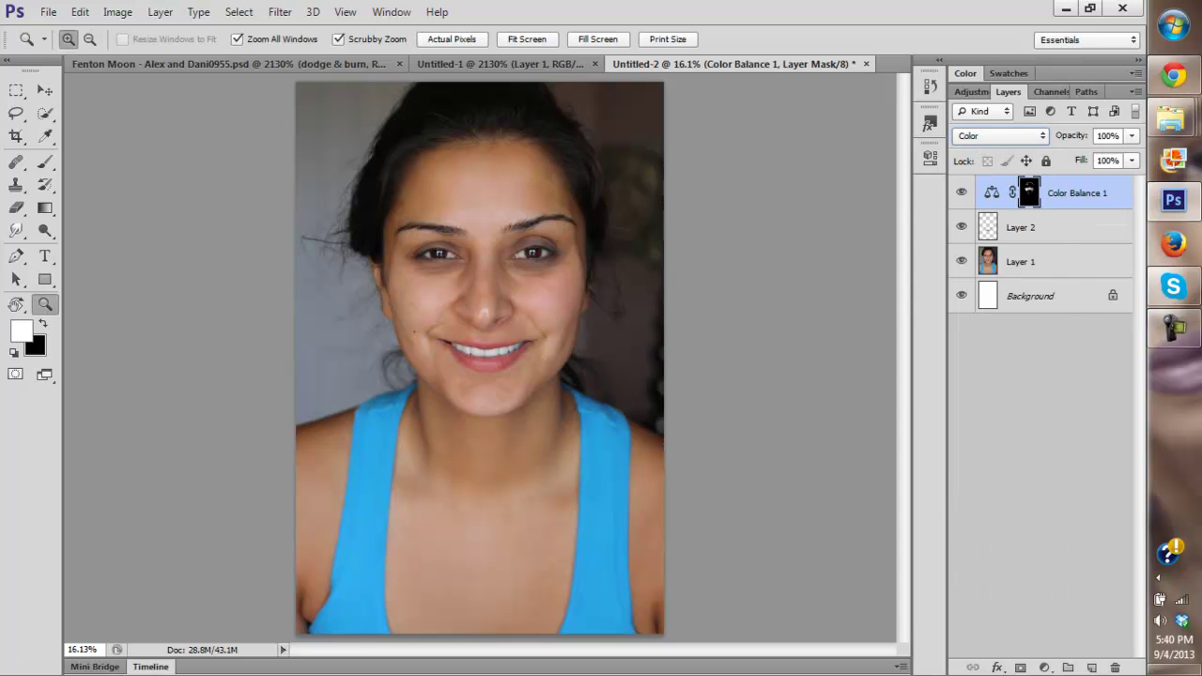
Step: Examine the face at 25% zoom with the Color Balance 1 layer hidden and shown
left_click(458, 323)
left_click(465, 335)
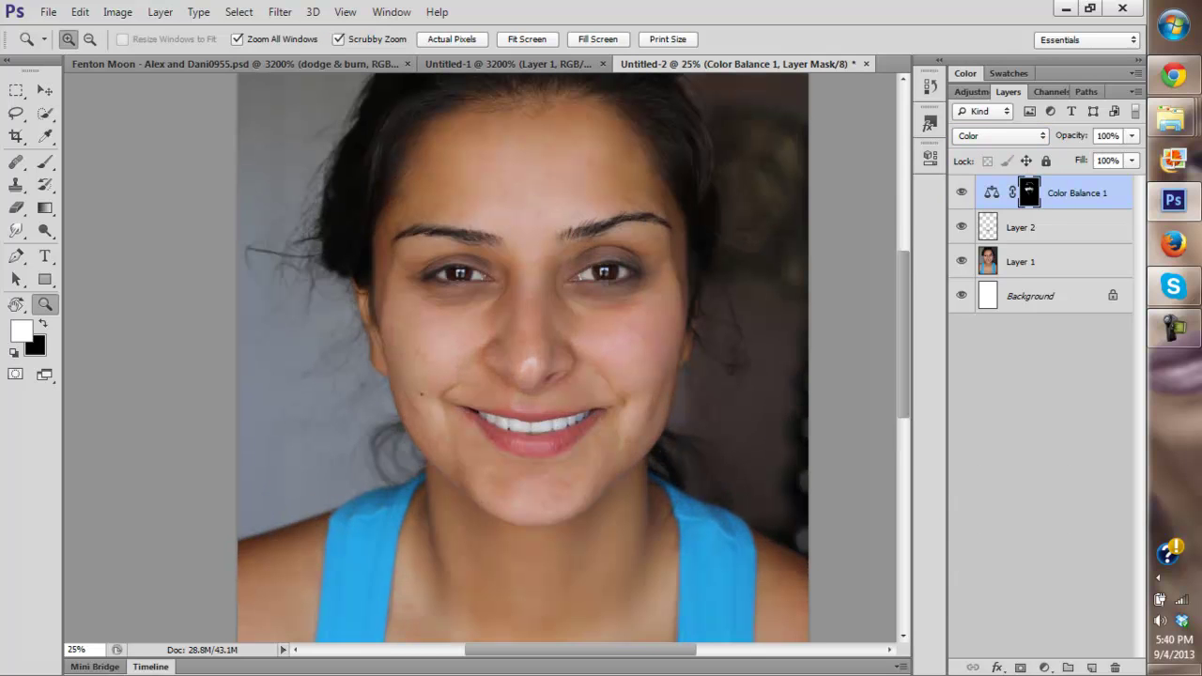
left_click(960, 192)
left_click(960, 192)
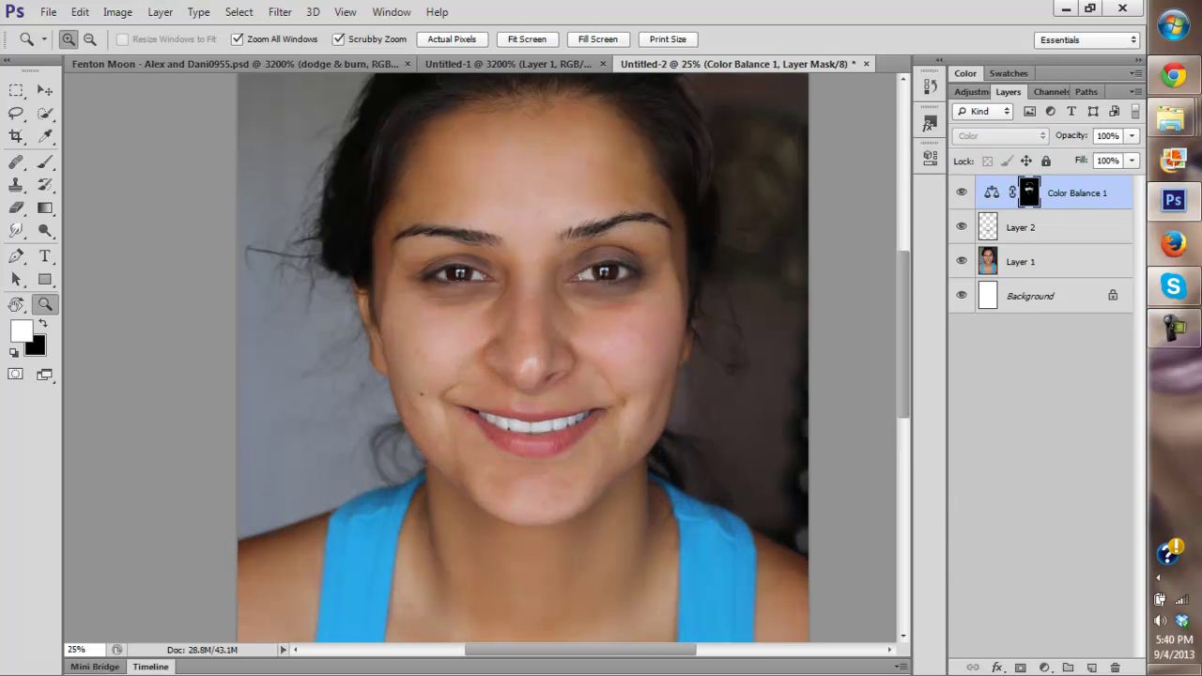
scroll(522, 356, "down", 3)
left_click(960, 193)
left_click(961, 192)
scroll(522, 356, "up", 2)
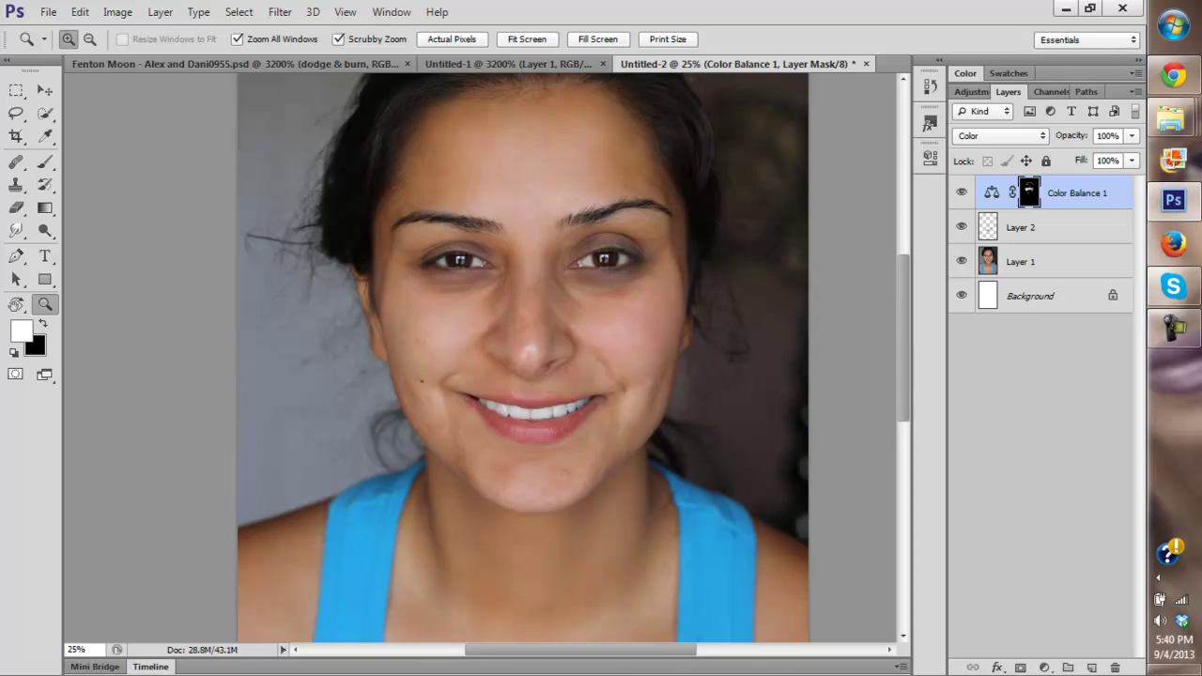
Step: Compare the original Layer 1 alone with all layers shown, and inspect the cheeks, mouth and eyes up close
left_click(961, 262, "alt")
left_click(960, 261, "alt")
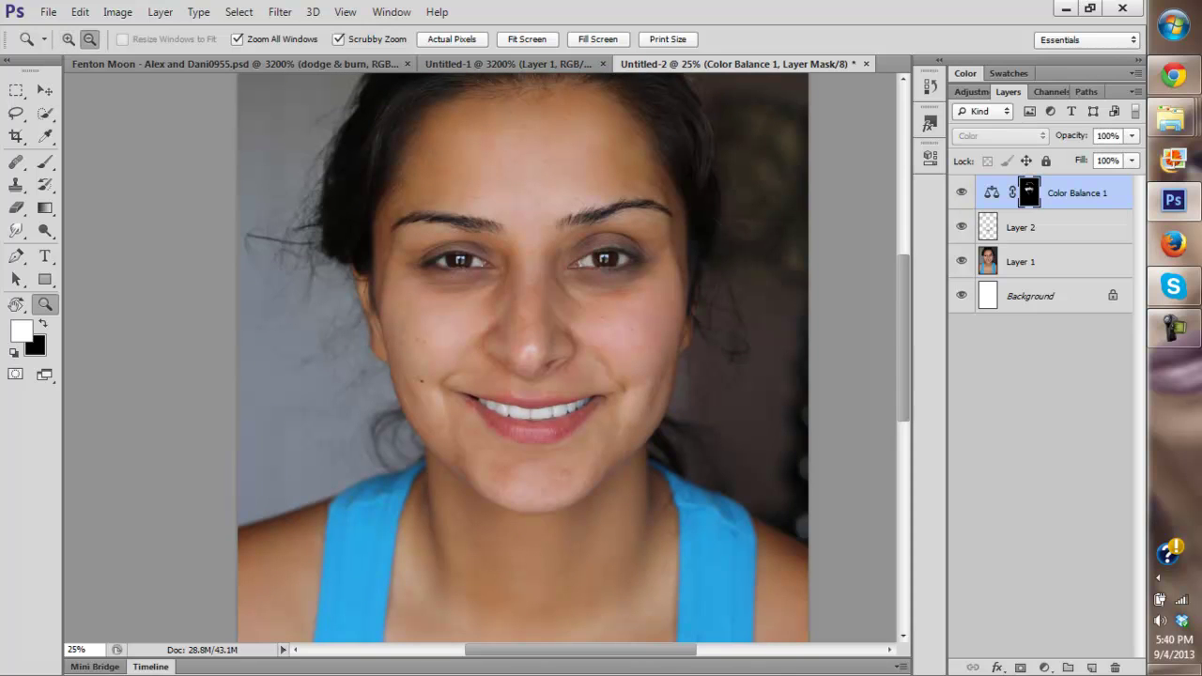
mouse_move(614, 338)
left_mouse_down()
mouse_move(618, 383)
mouse_move(595, 343)
left_mouse_up()
left_click(617, 382, "alt")
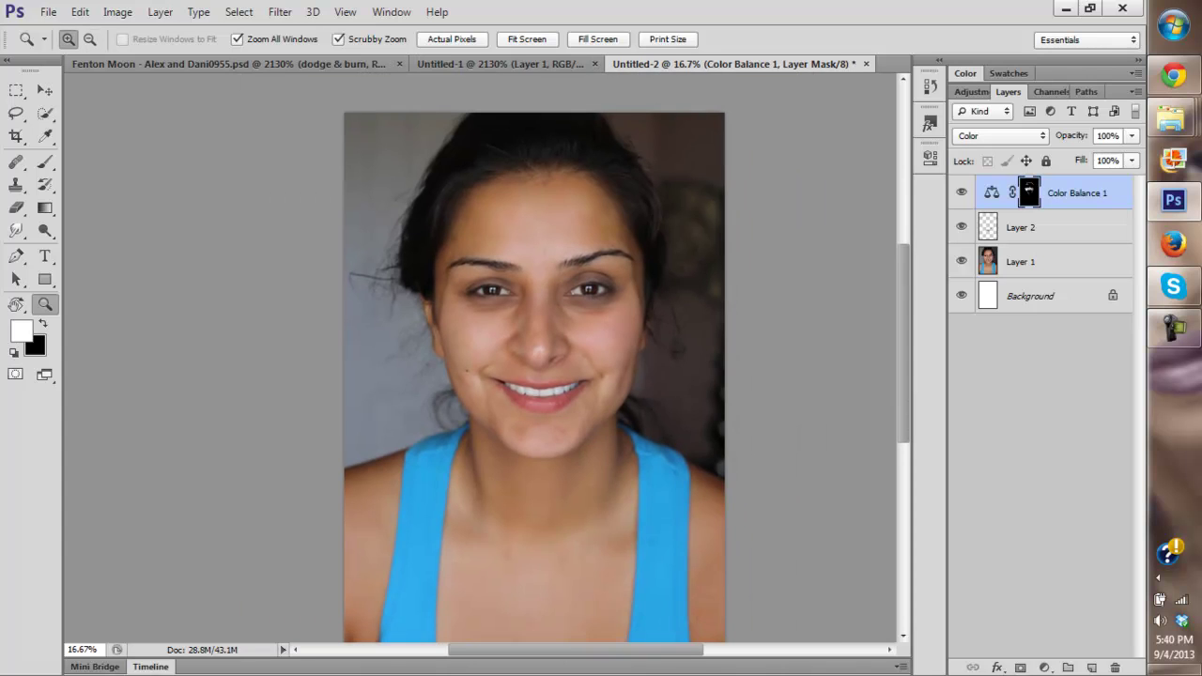
key("ctrl+plus")
key("ctrl+plus")
key("ctrl+plus")
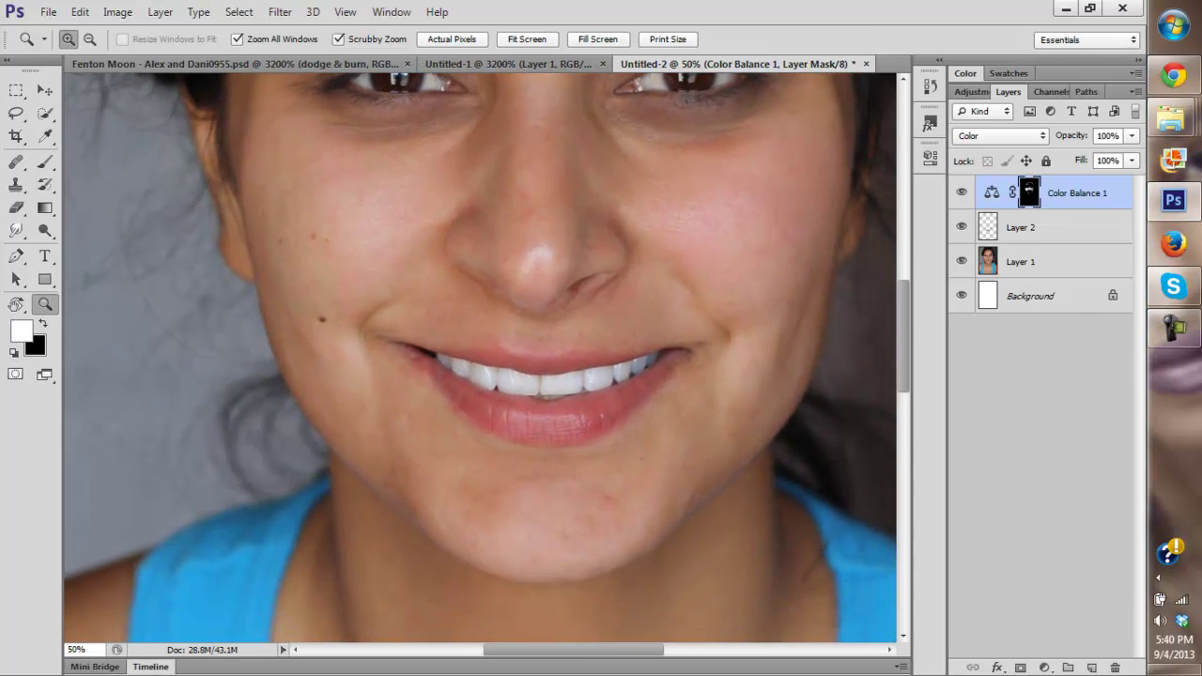
left_click_drag(545, 357, 562, 556)
scroll(480, 357, "right", 2)
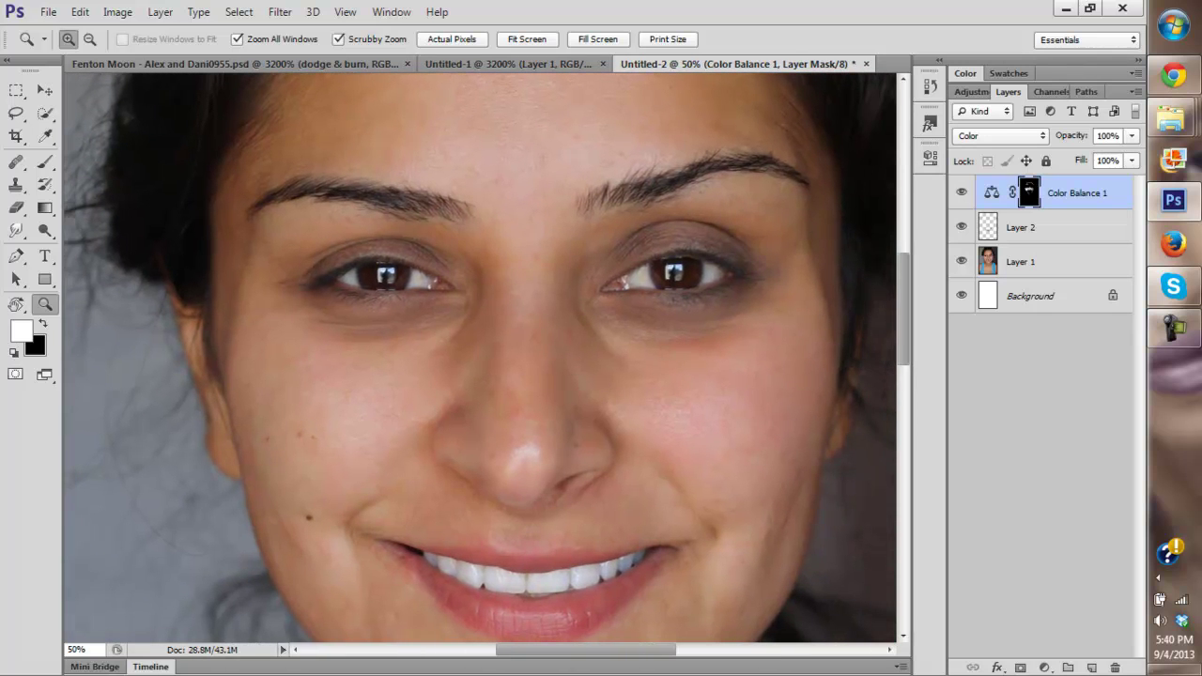
Step: Add a Hue/Saturation adjustment layer on top of the stack with Saturation at -100 to view the portrait in grayscale
left_click(526, 39)
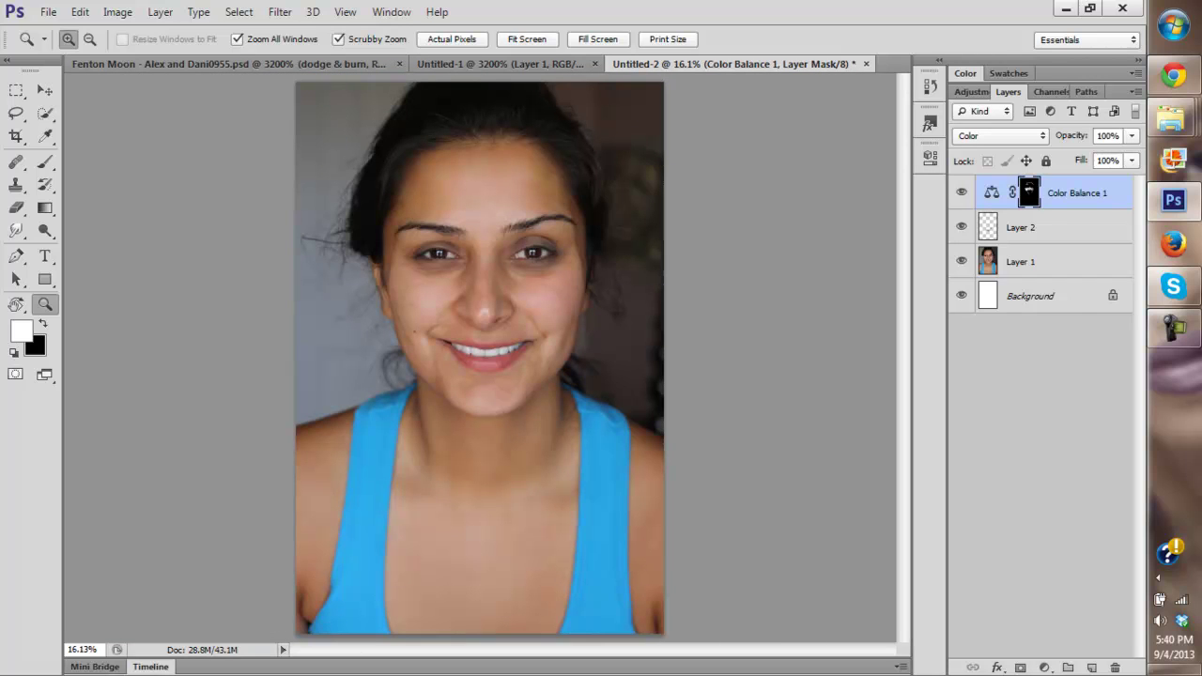
left_click(1044, 668)
left_click(1033, 459)
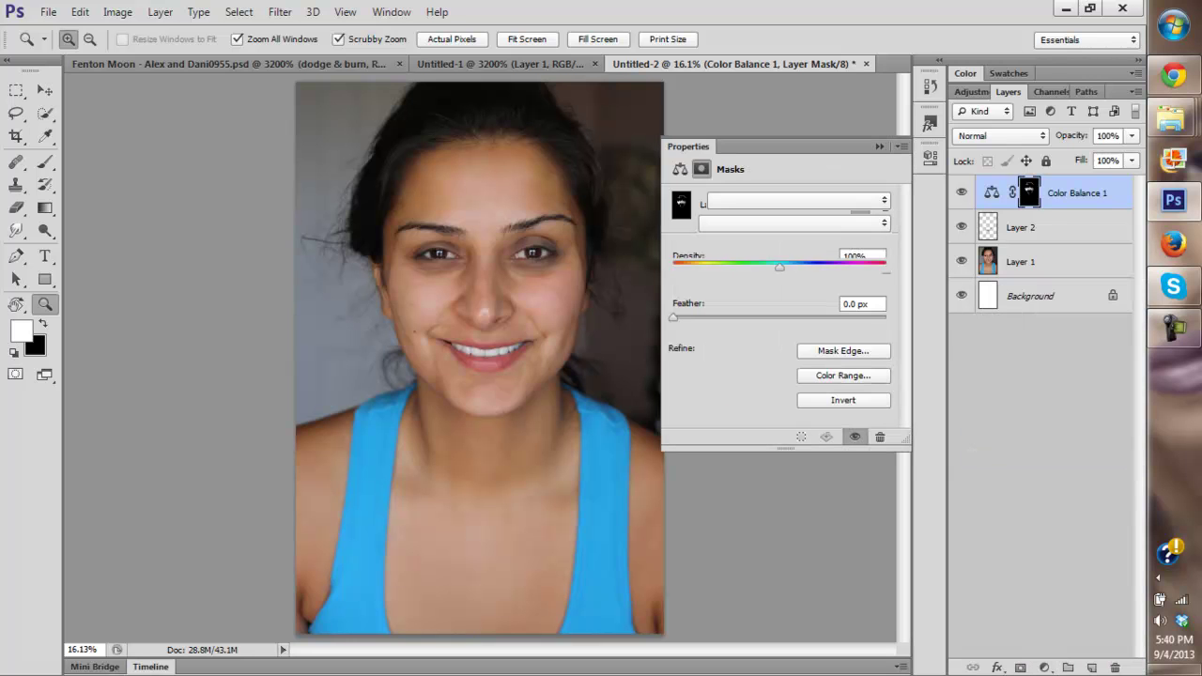
left_click_drag(779, 302, 674, 303)
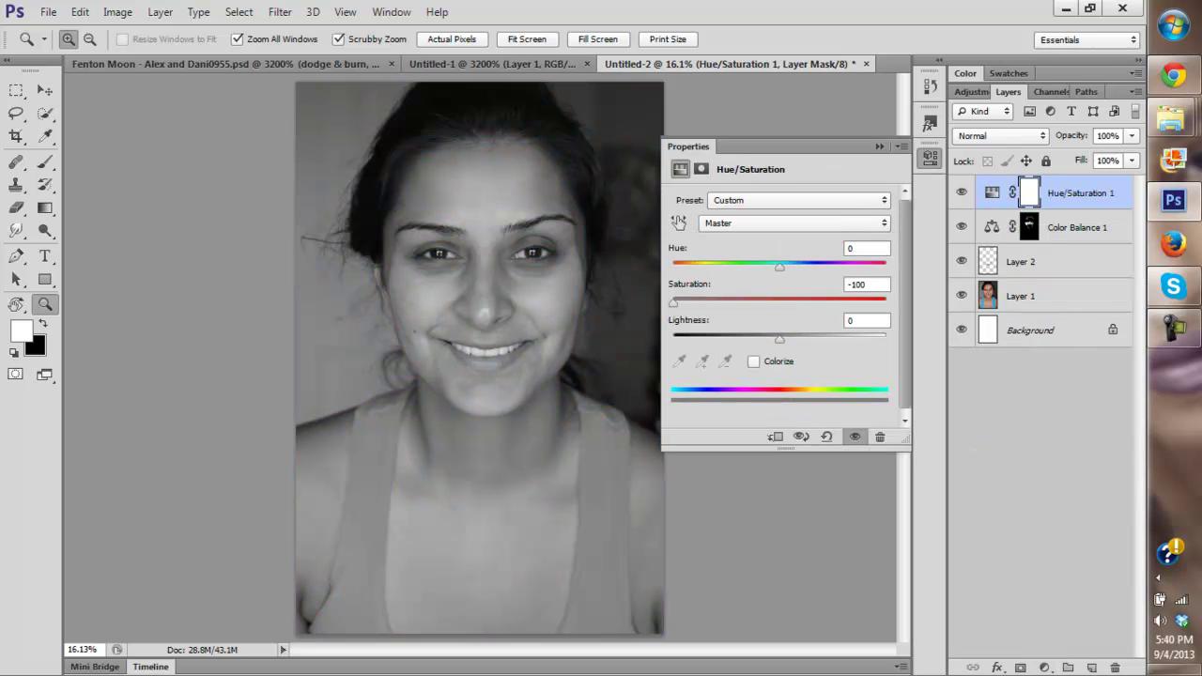
left_click(879, 146)
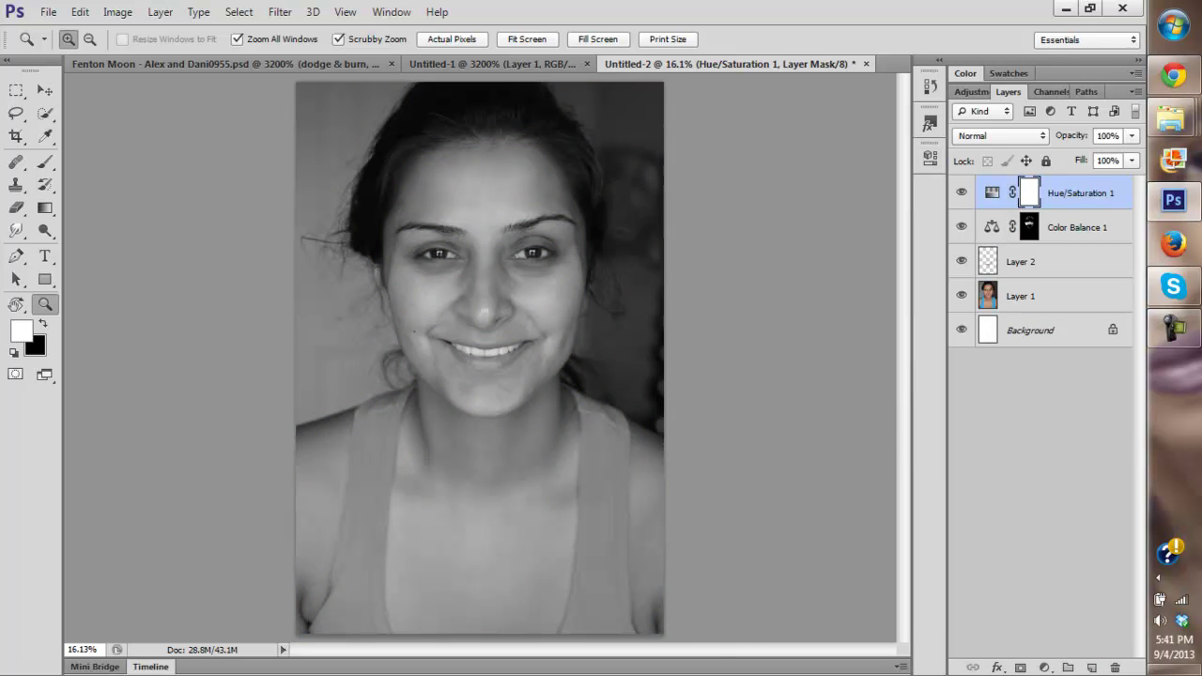
Step: Create a new layer above Layer 2 and set up a white 116 px brush on it, undoing the trial stroke
key("ctrl+plus")
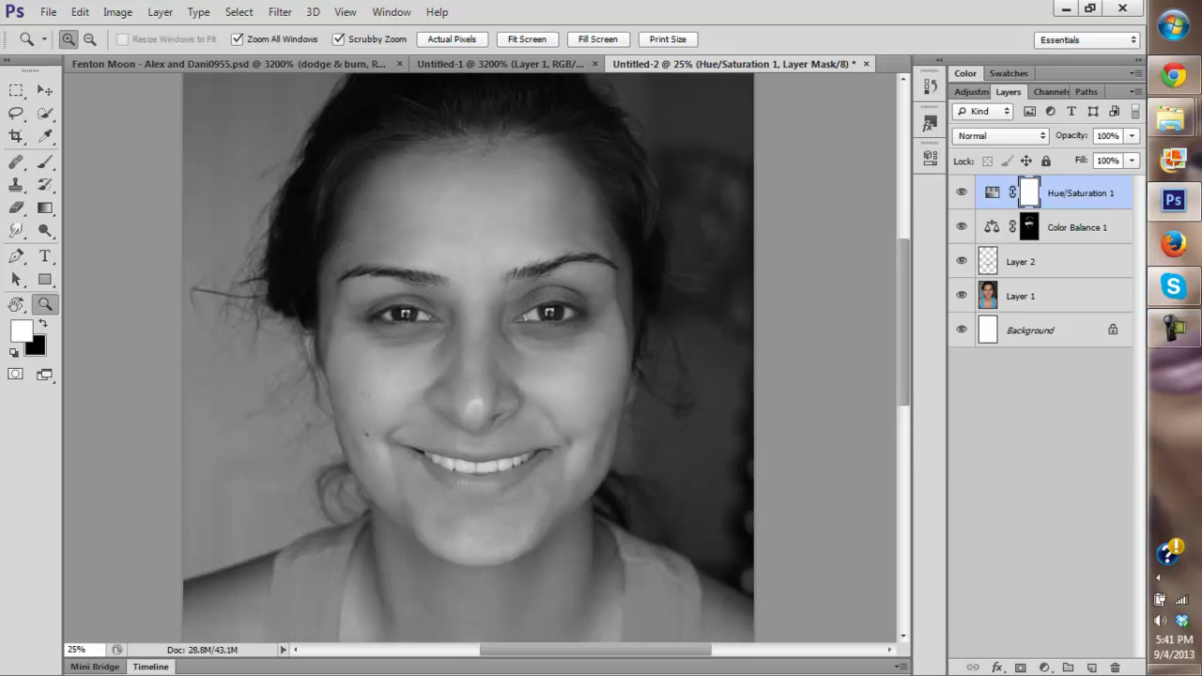
scroll(468, 357, "down", 1)
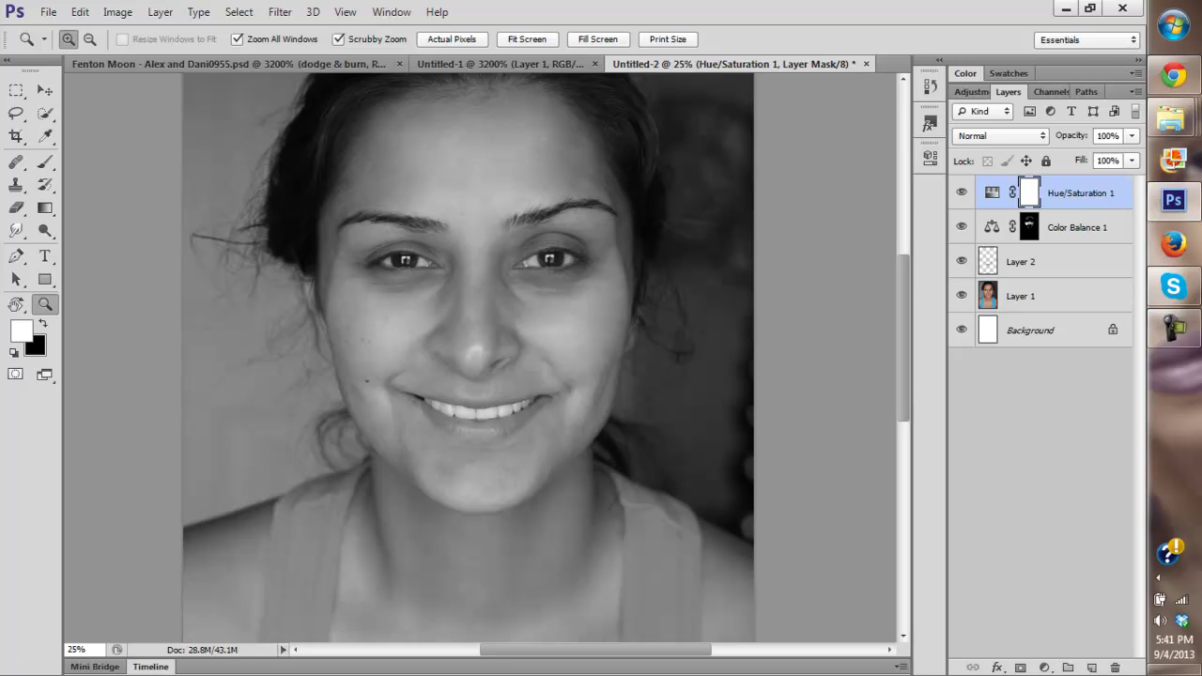
left_click(1041, 262)
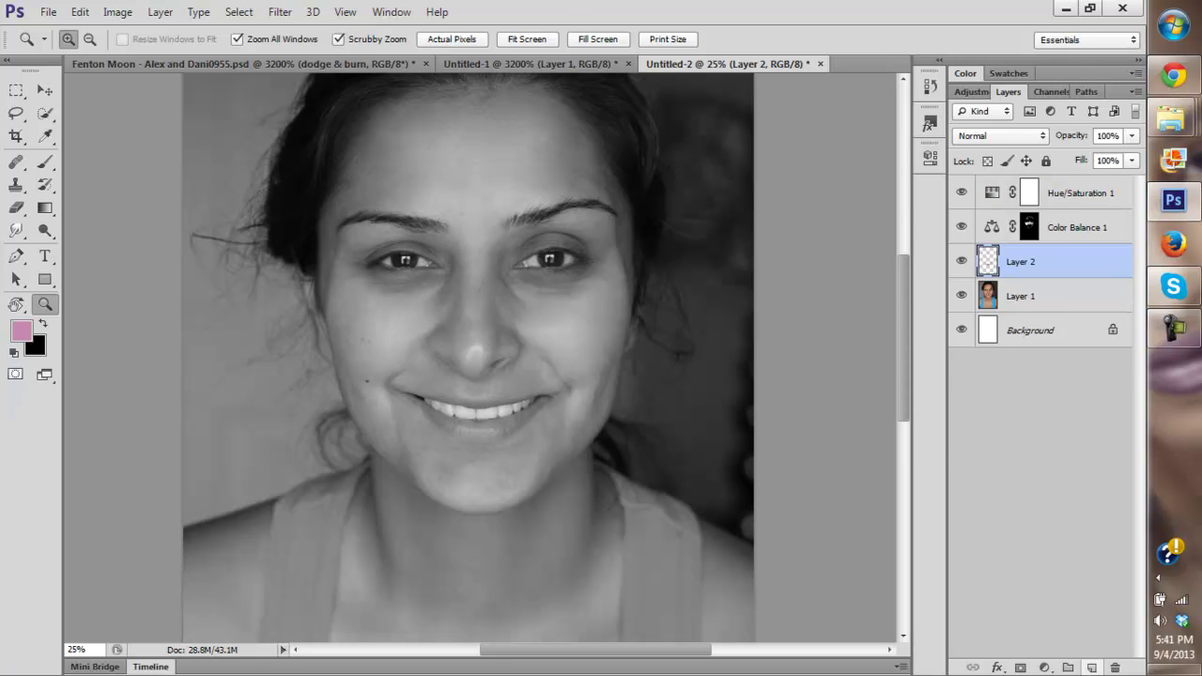
left_click(1091, 667)
key("b")
key("d")
key("x")
right_click(611, 277)
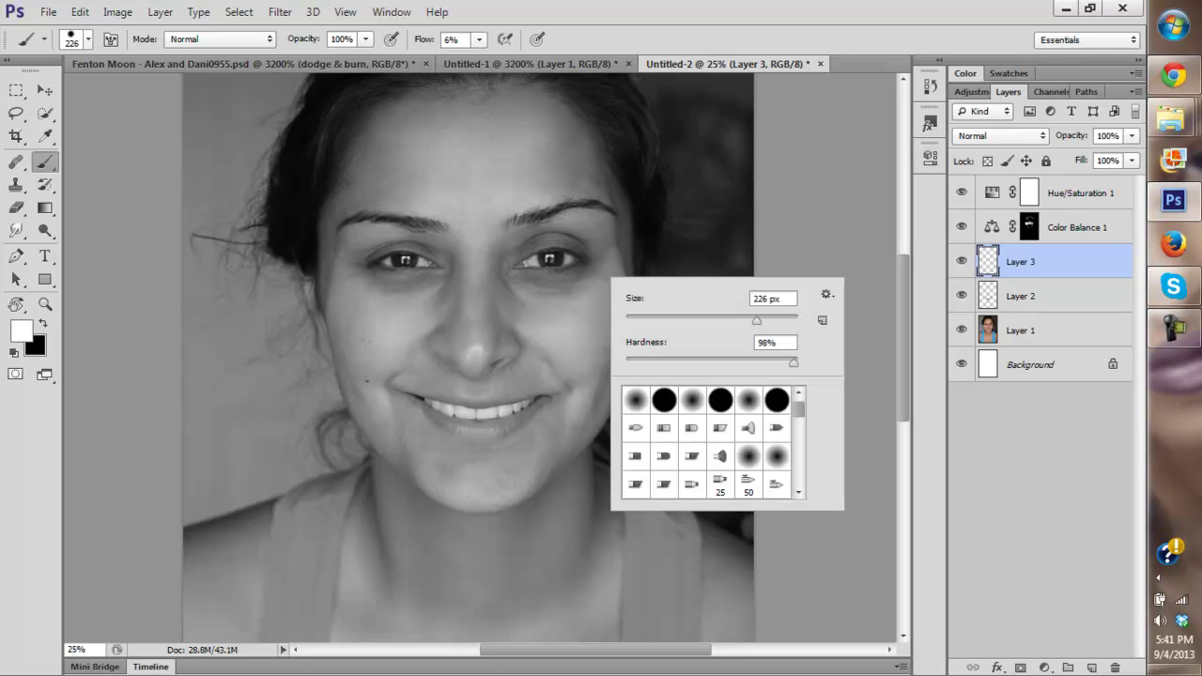
left_click_drag(735, 320, 718, 320)
key("Return")
key("ctrl+z")
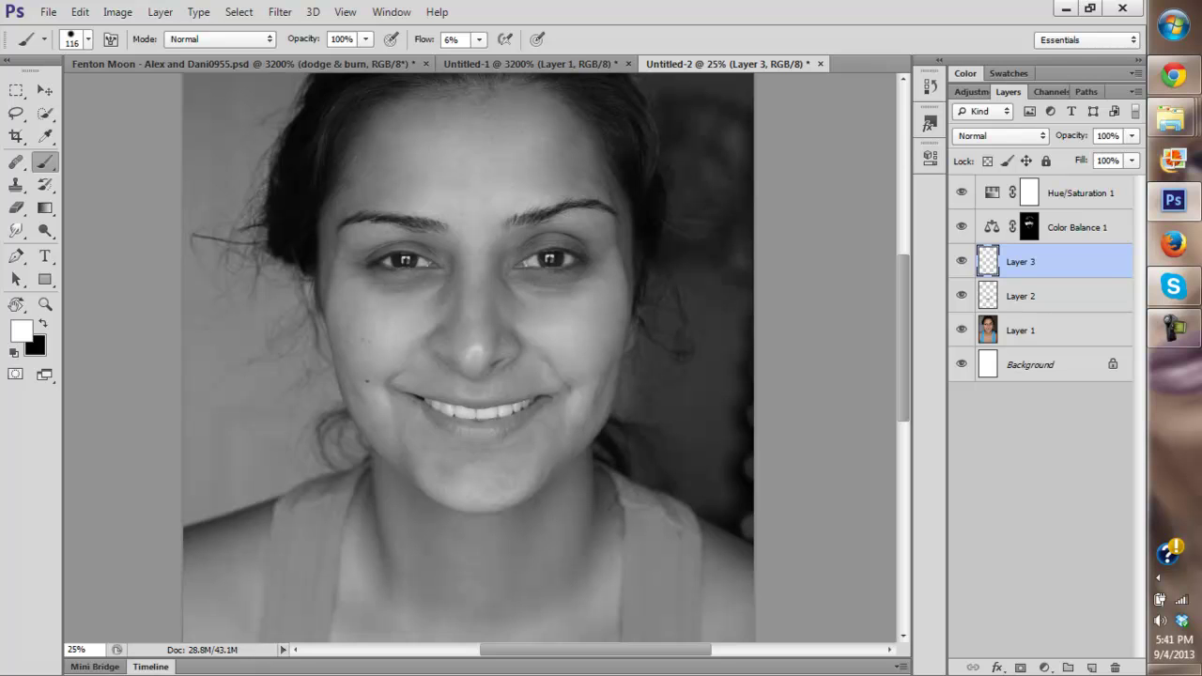
Step: Set the brush flow to 1% and the brush size to 87 px for painting on Layer 3
left_click(479, 39)
left_click_drag(480, 60, 475, 60)
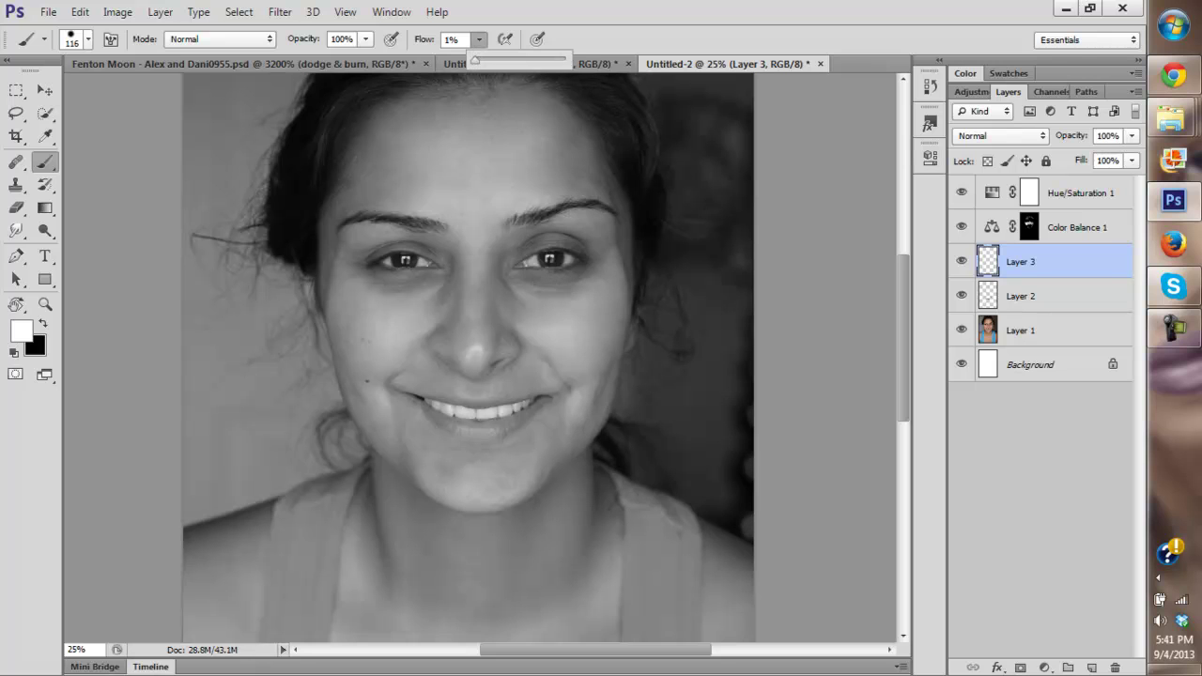
right_click(492, 222)
left_click_drag(601, 267, 582, 268)
key("Return")
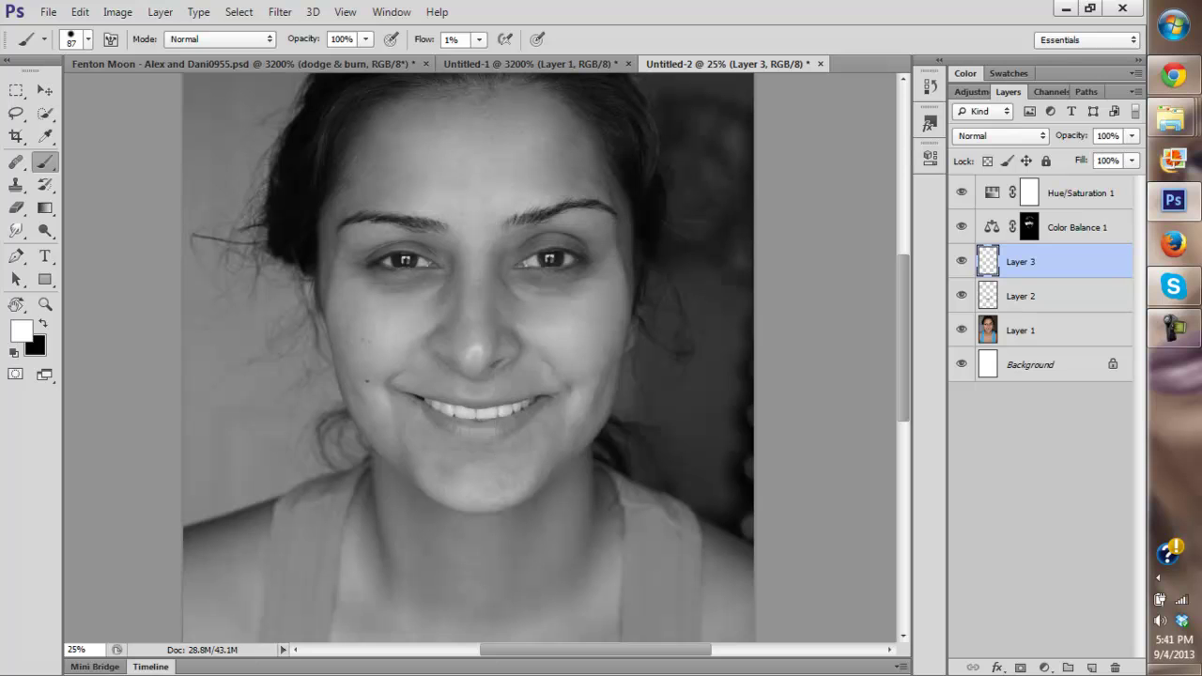
Step: Brush white lightly under the eye on the photo's left side, set the brush size to 99 px, and compare with Layer 3 hidden
left_click_drag(413, 284, 406, 287)
right_click(453, 230)
double_click(605, 242)
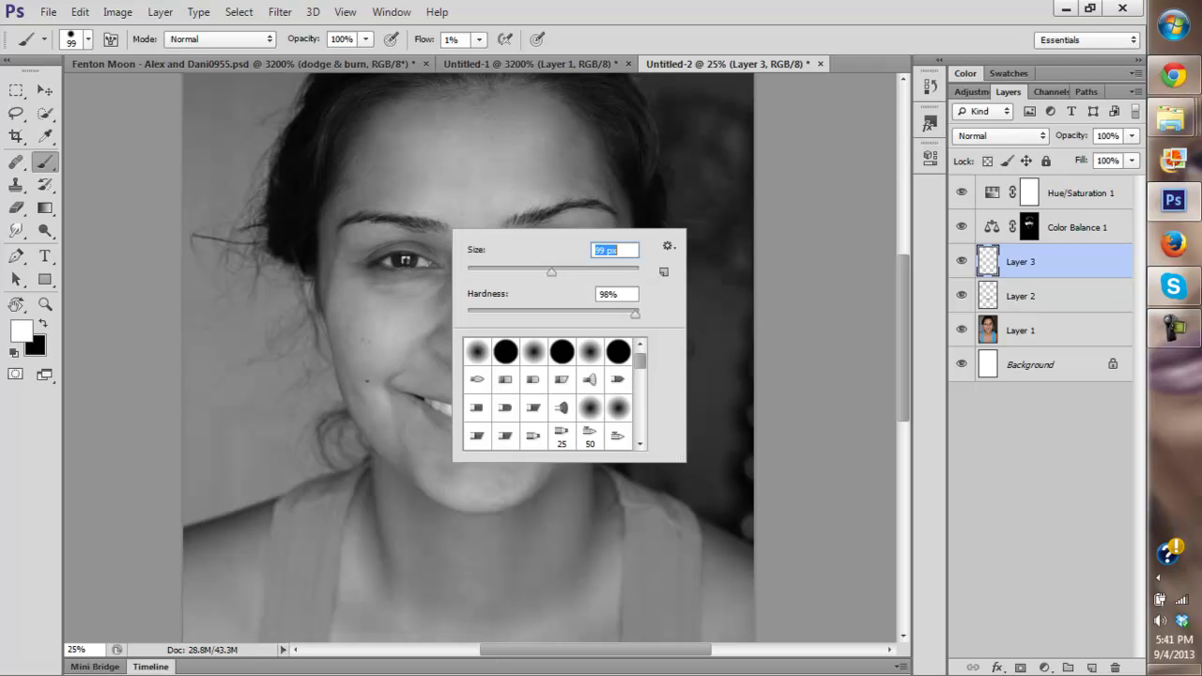
type("99")
key("Return")
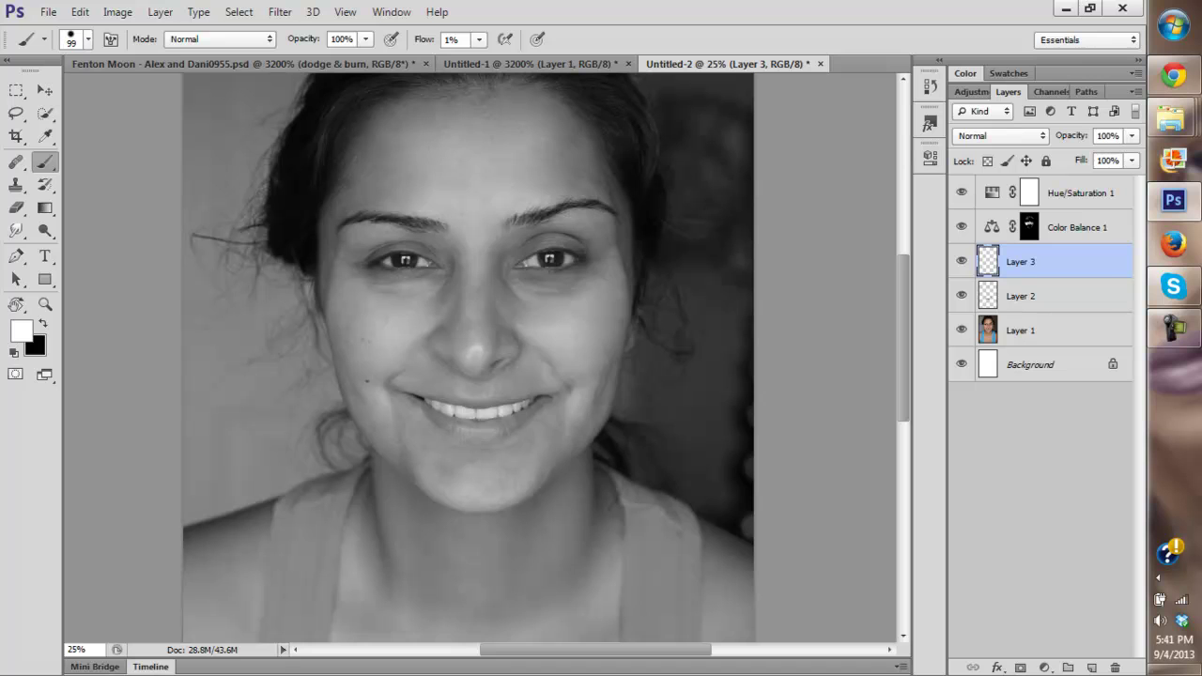
left_click(962, 261)
left_click(962, 261)
Step: Set the brush size to 123 px and compare the portrait with and without Layer 3
right_click(486, 252)
left_click_drag(587, 298, 599, 298)
key("Return")
left_click(961, 261)
left_click(961, 261)
Step: Set Layer 3's blend mode to Soft Light and compare the portrait with and without that layer
left_click(1000, 136)
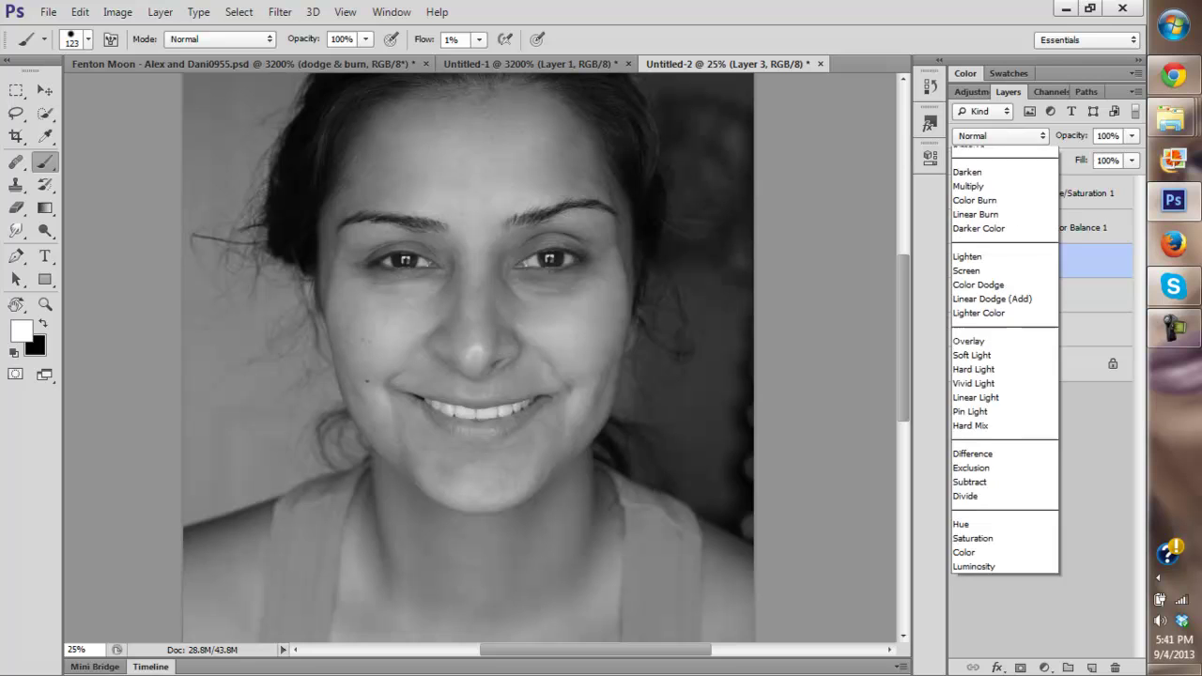
key("Return")
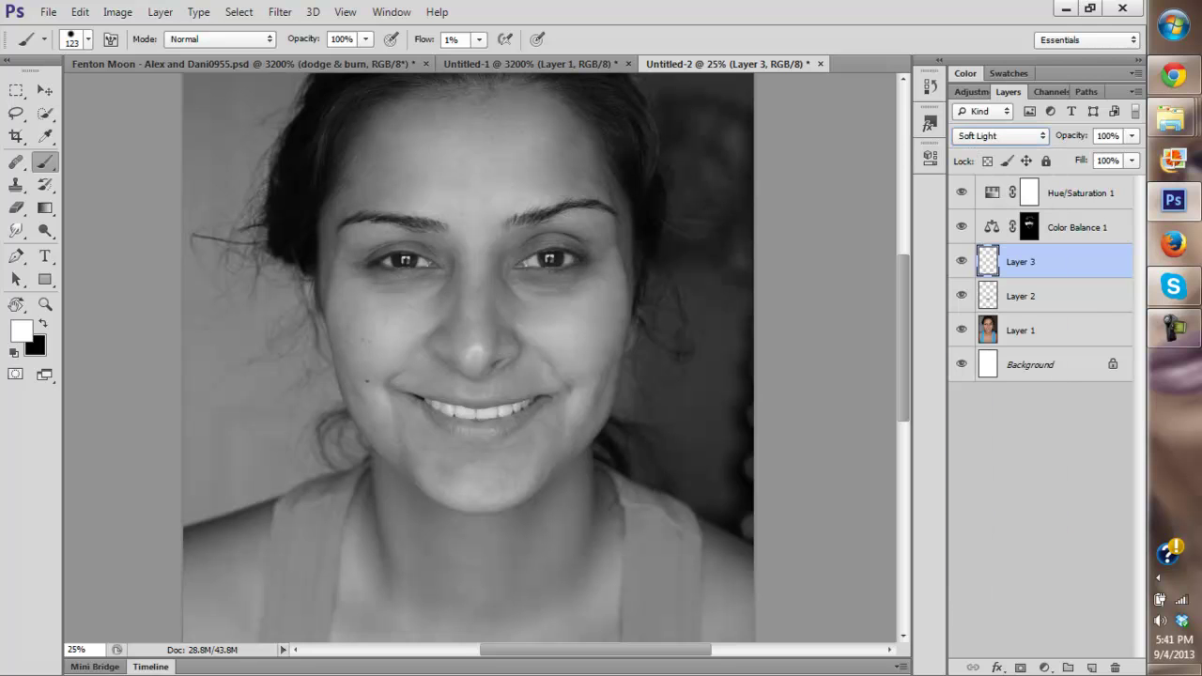
left_click(962, 261)
left_click(962, 261)
left_click(961, 261)
left_click(961, 261)
Step: Hide the Hue/Saturation check layer and compare the retouched color portrait with the original Layer 1
left_click(960, 192)
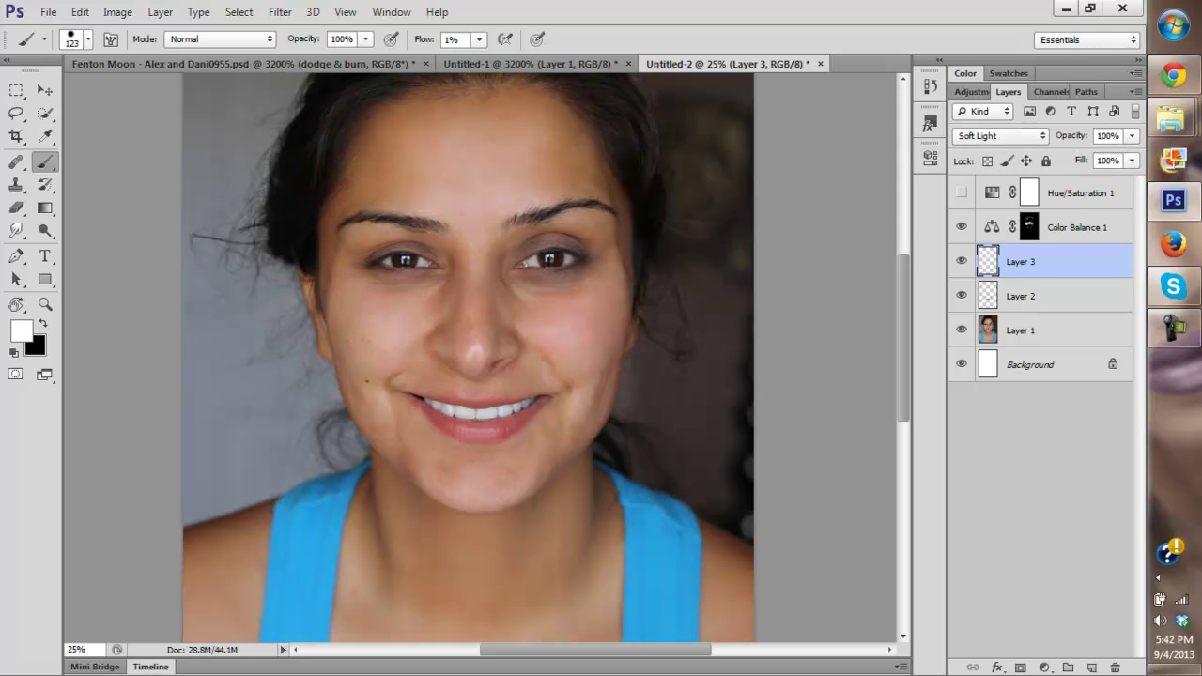
key("z")
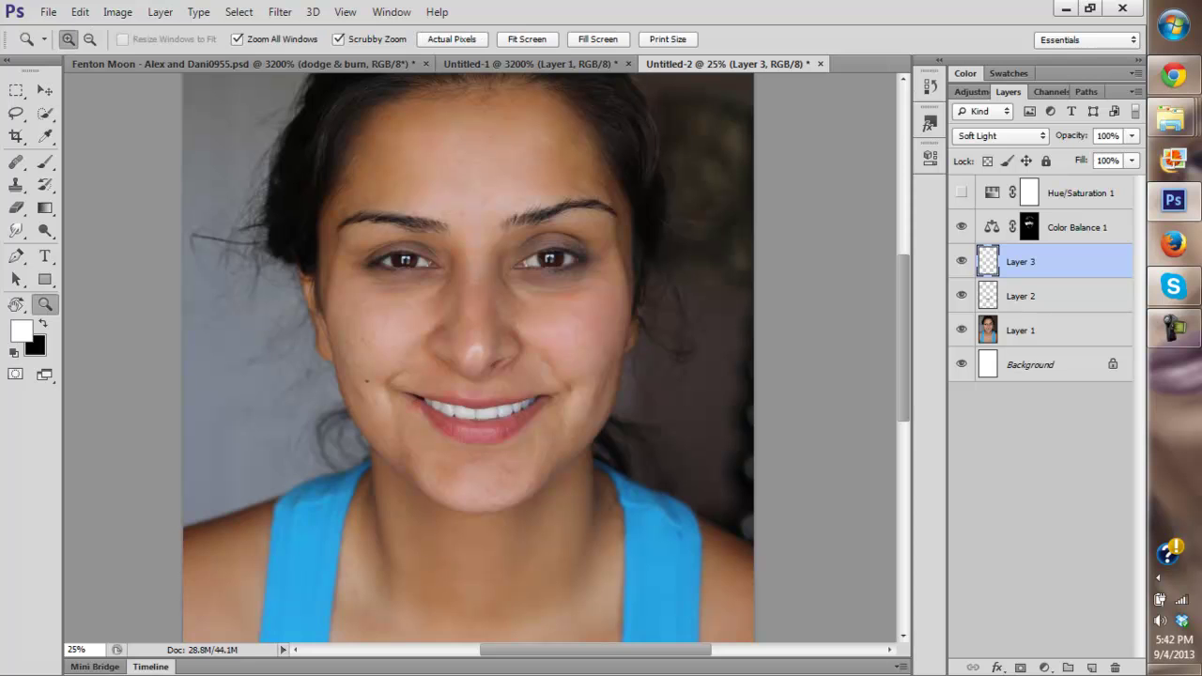
key("ctrl+0")
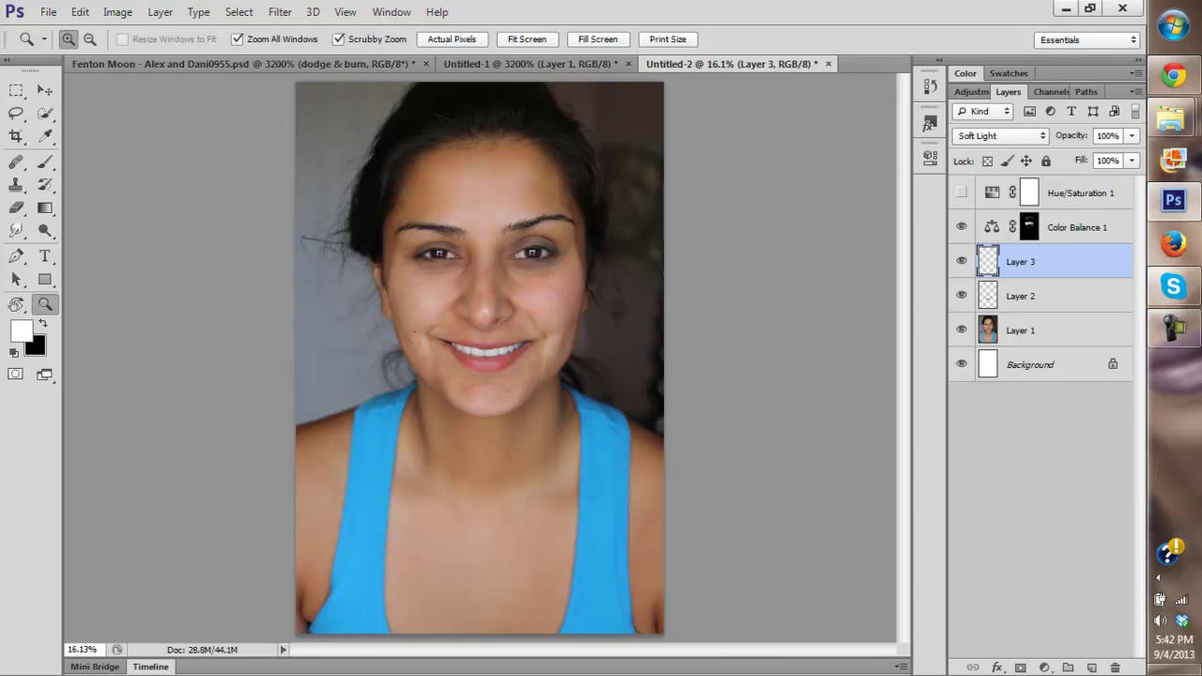
left_click(489, 292)
scroll(478, 358, "down", 1)
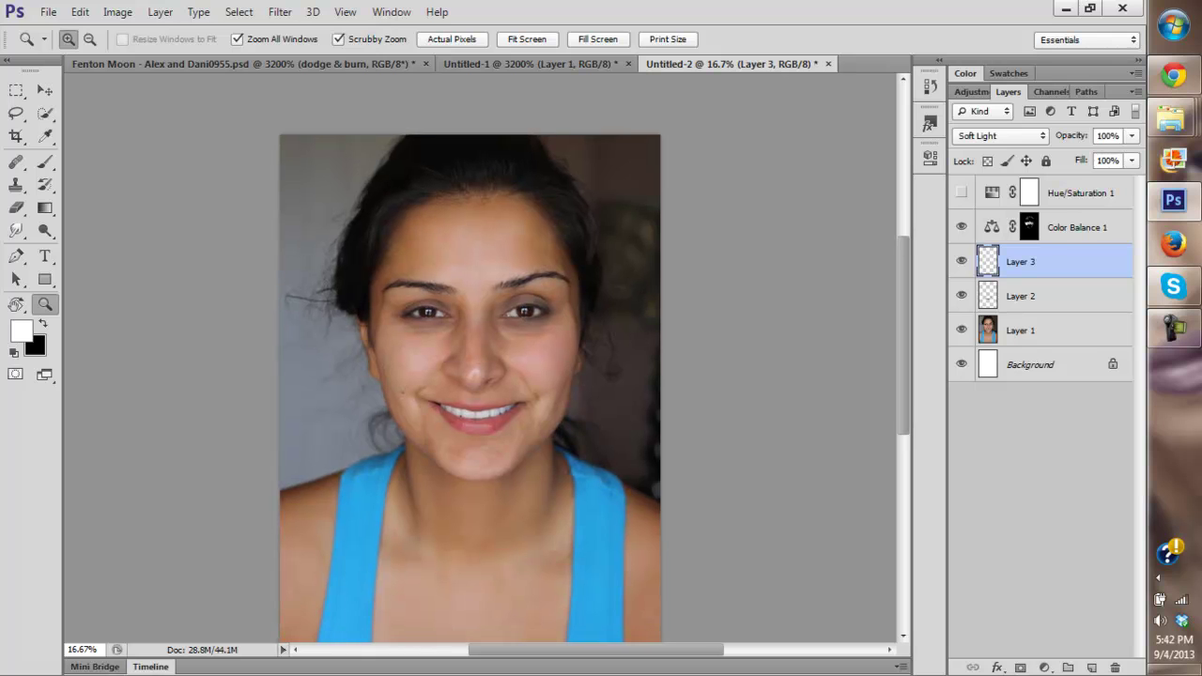
scroll(469, 385, "down", 1)
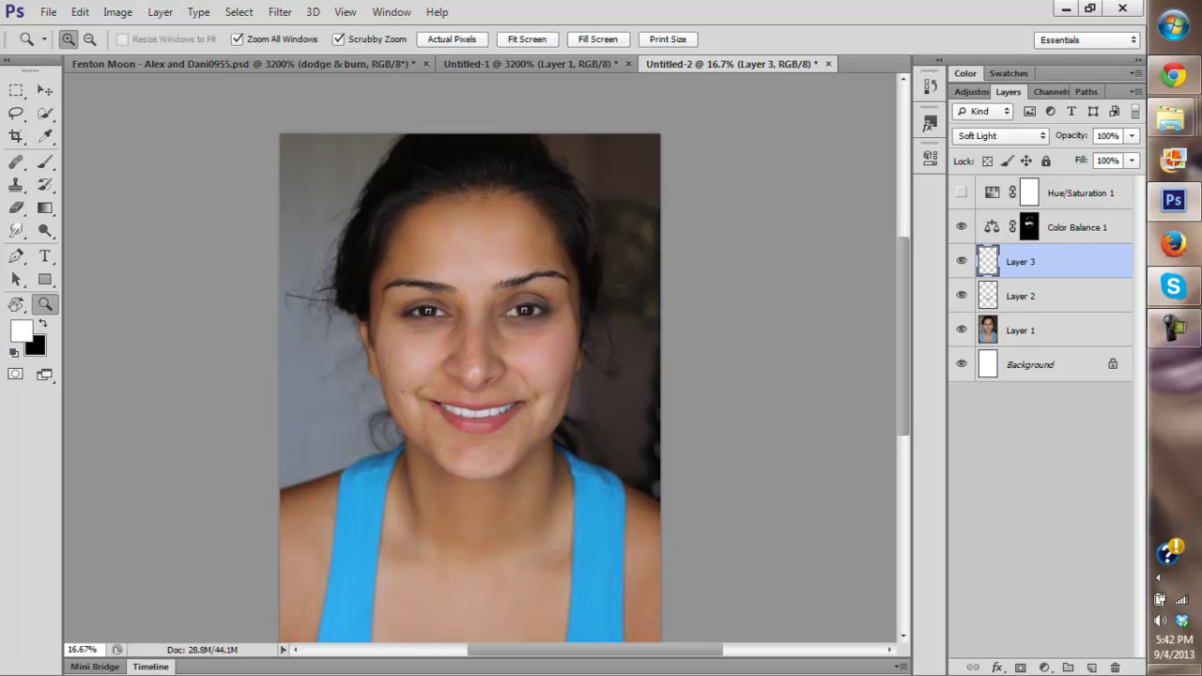
left_click(961, 329, "alt")
left_click(961, 329, "alt")
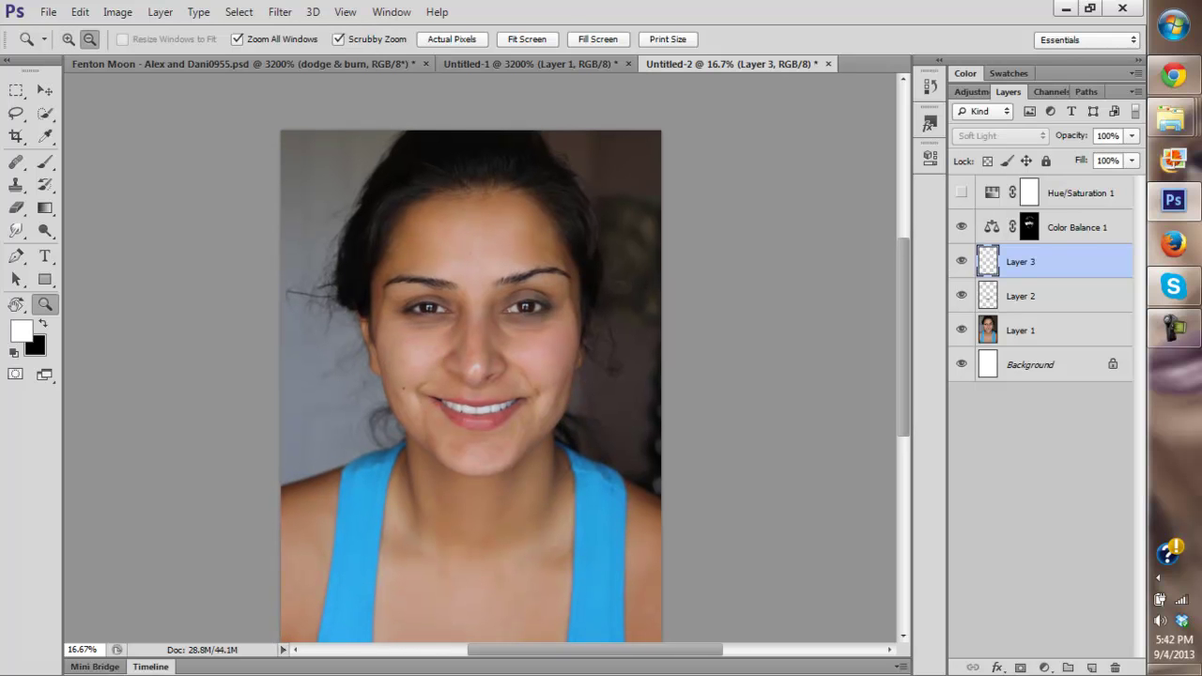
left_click_drag(479, 395, 494, 328)
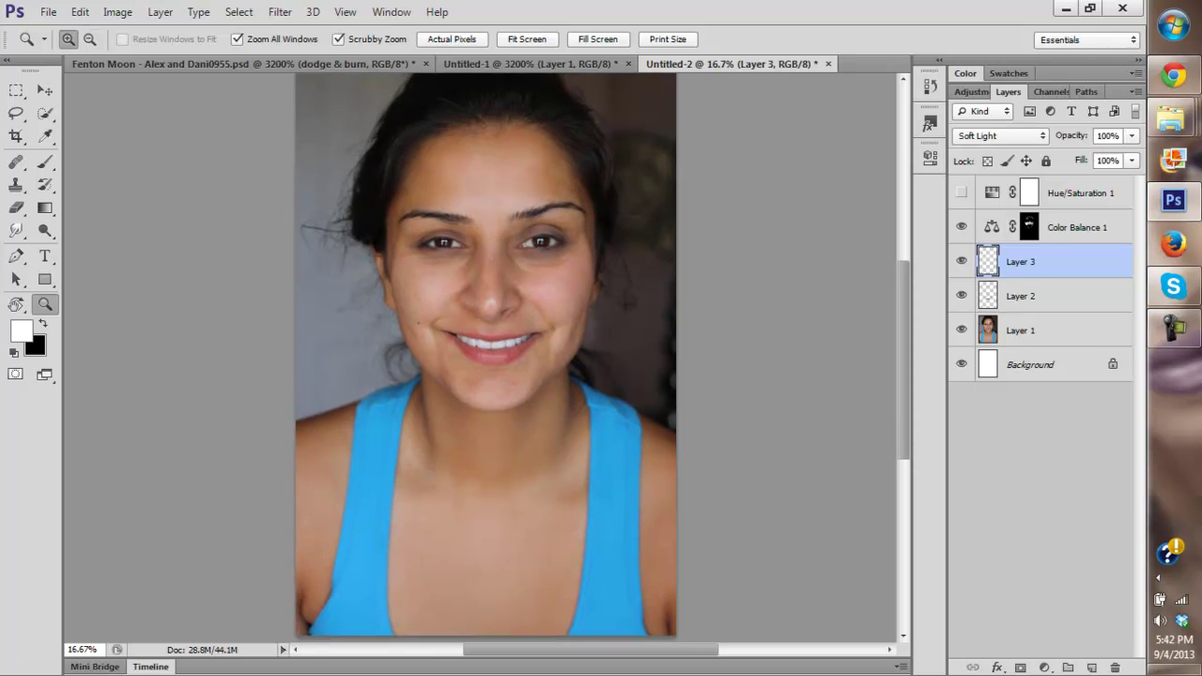
key("ctrl+plus")
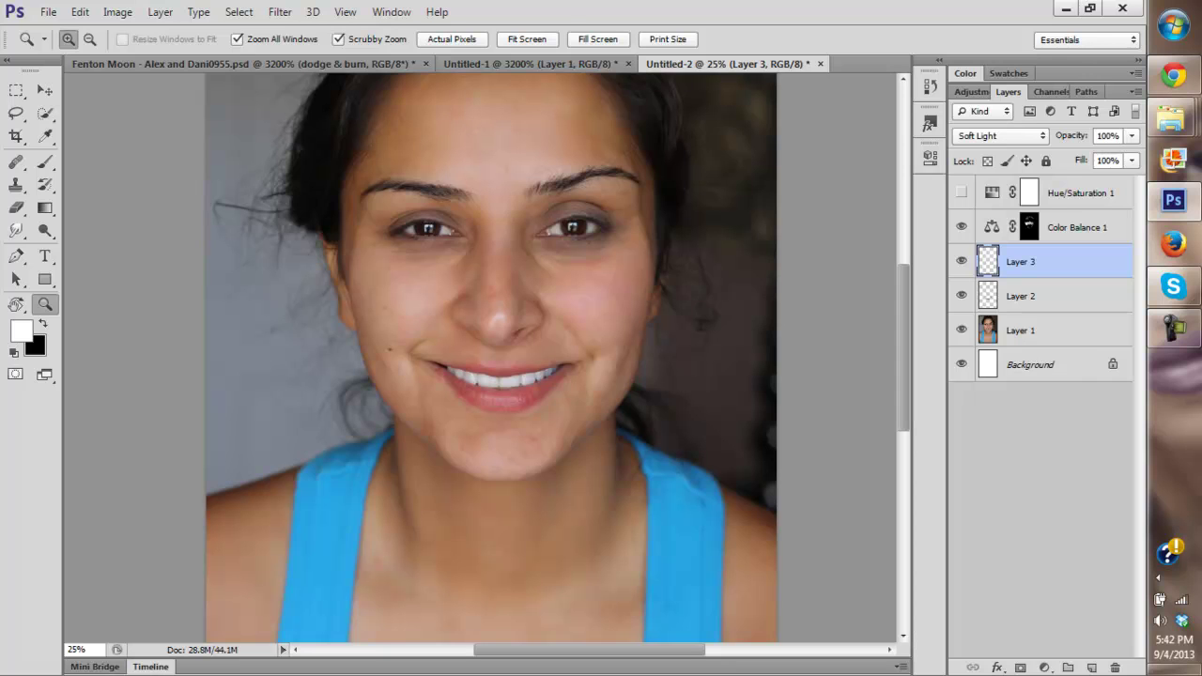
Step: Stamp all visible layers into a new layer above Color Balance 1 and compare it with the original Layer 1
left_click(1077, 227)
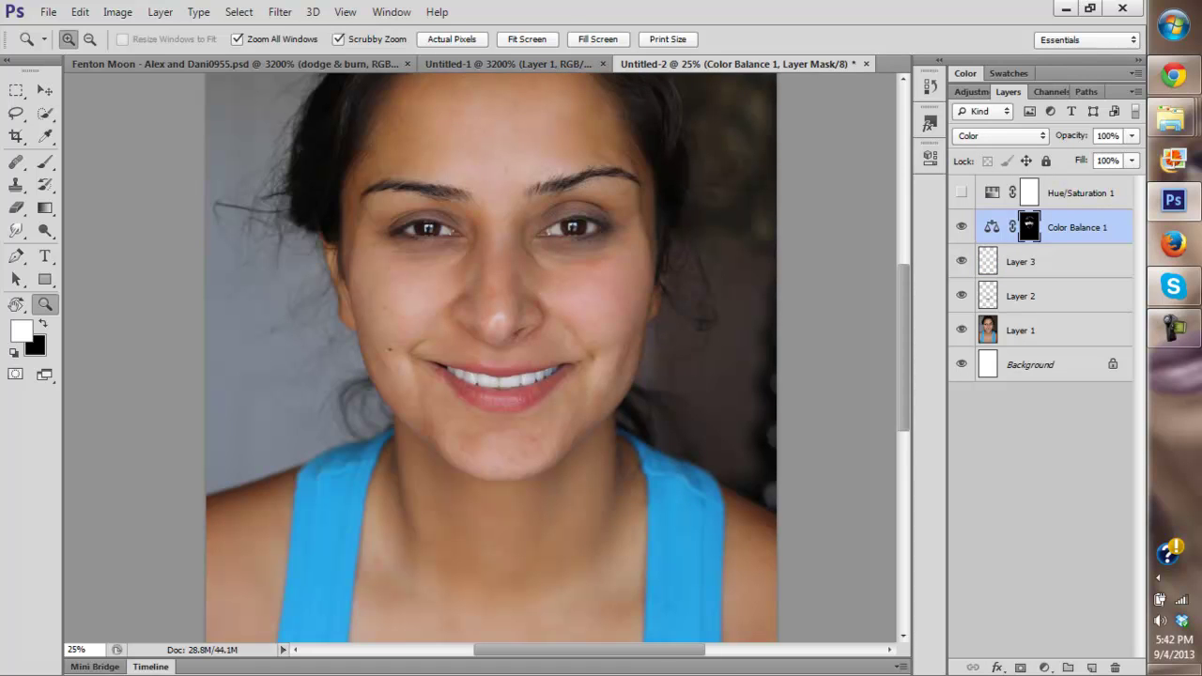
key("ctrl+alt+shift+e")
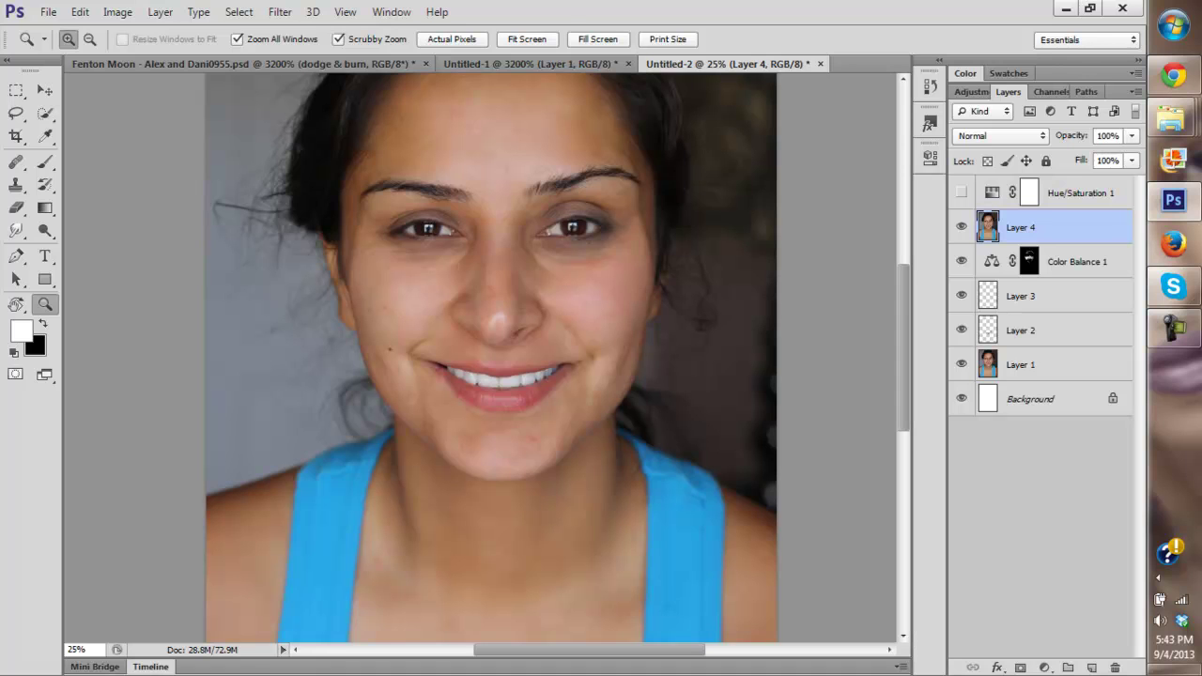
left_click(960, 365, "alt")
left_click(960, 365, "alt")
Step: Outline the eye on the photo's right side with the Lasso tool, copy it onto a new layer, and view that layer alone
left_click(526, 38)
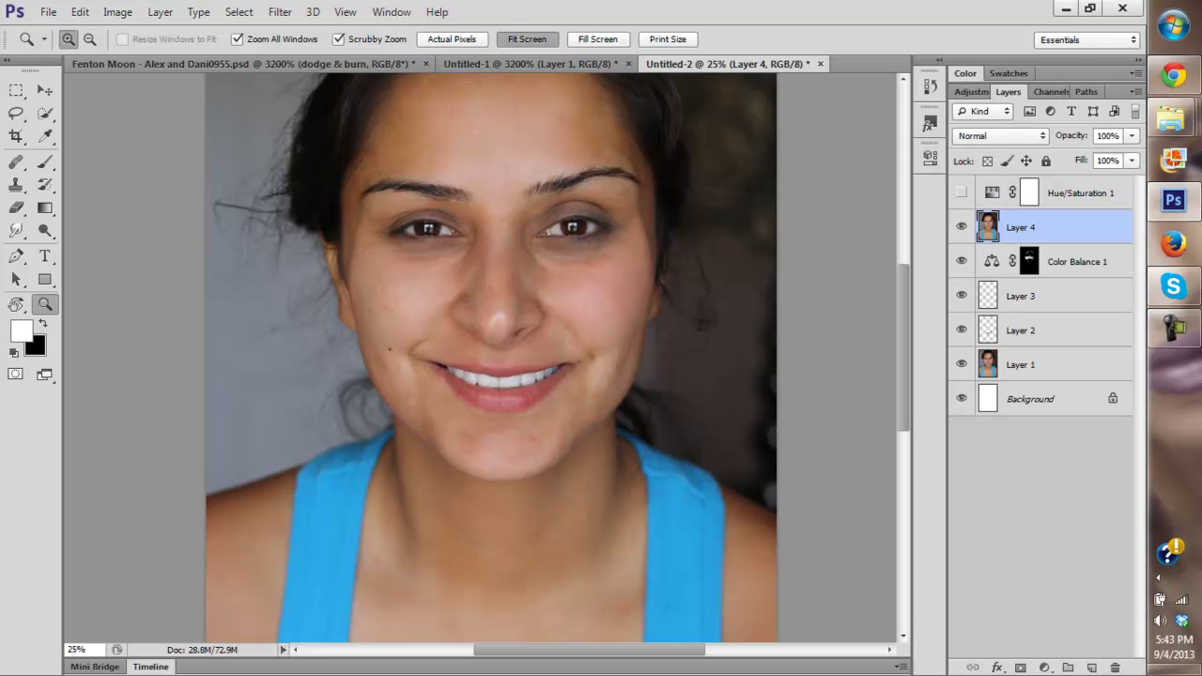
left_click(484, 267)
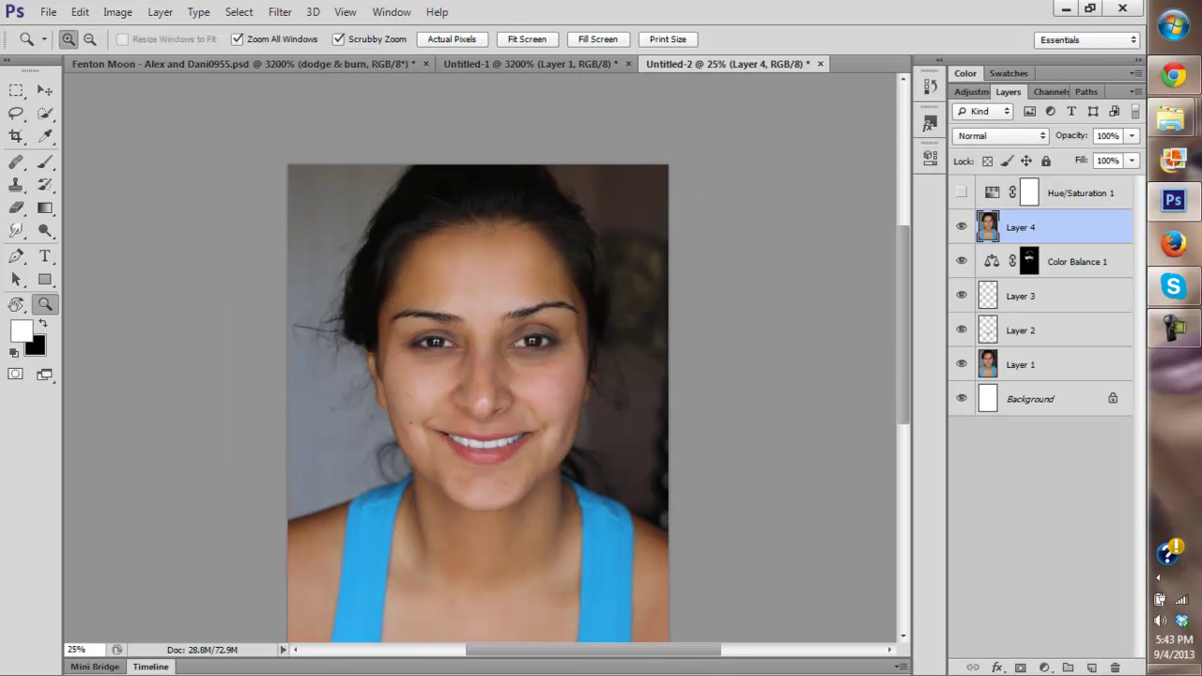
left_click(501, 390)
left_click(502, 352)
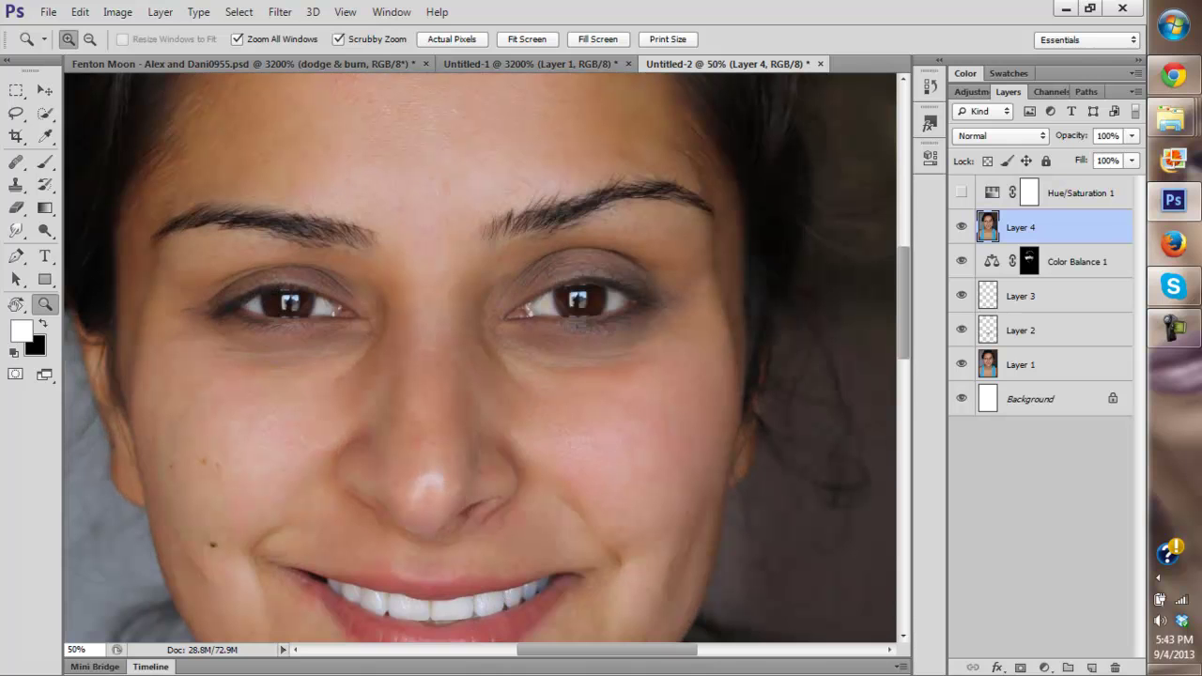
left_click(16, 113)
right_click(16, 113)
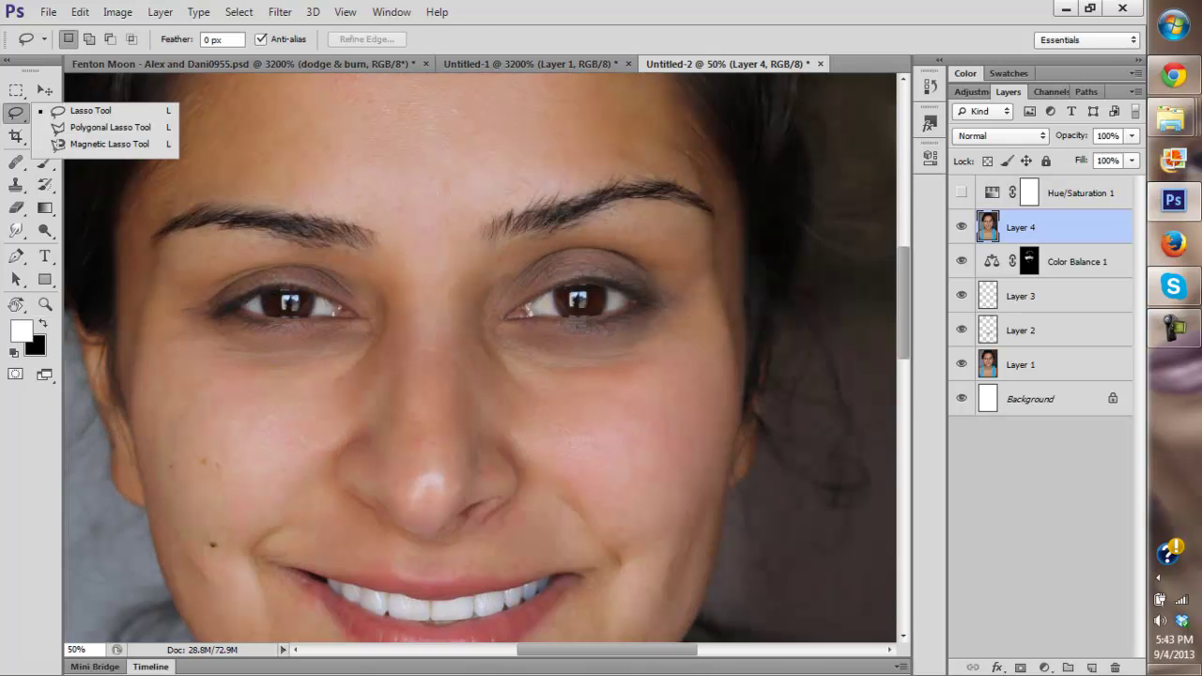
left_click(91, 110)
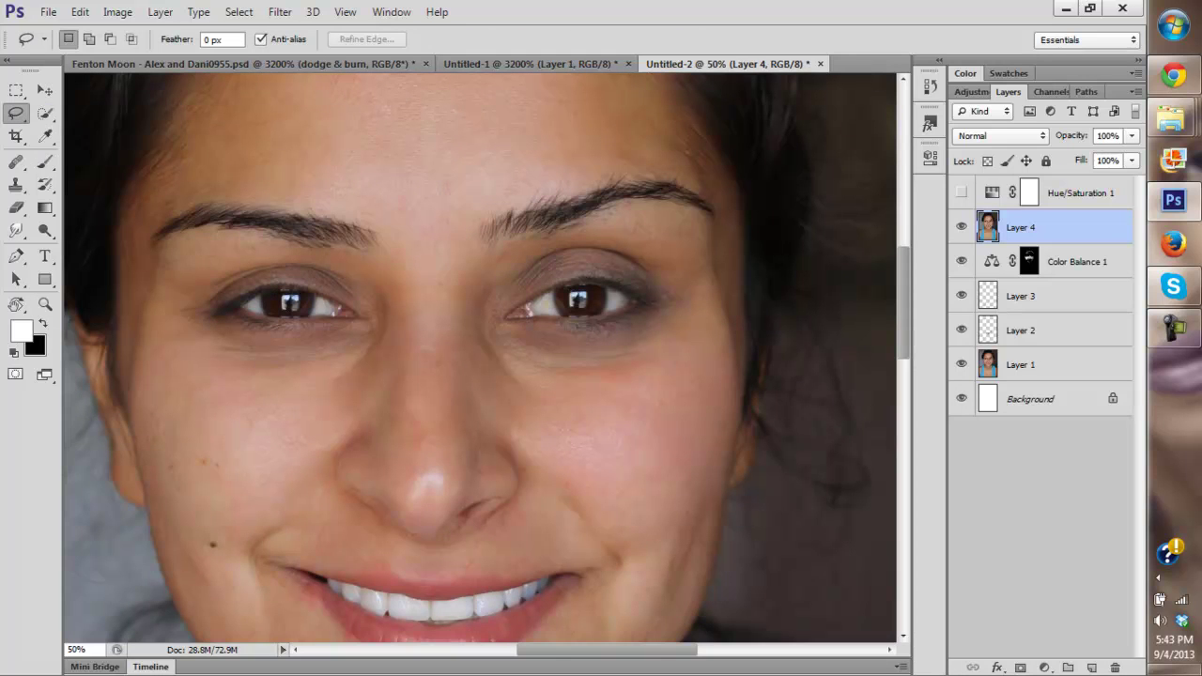
mouse_move(554, 240)
left_mouse_down()
mouse_move(499, 273)
mouse_move(485, 310)
left_mouse_up()
mouse_move(528, 355)
left_mouse_down()
mouse_move(598, 371)
mouse_move(682, 336)
mouse_move(699, 301)
mouse_move(689, 256)
mouse_move(646, 229)
mouse_move(593, 228)
left_mouse_up()
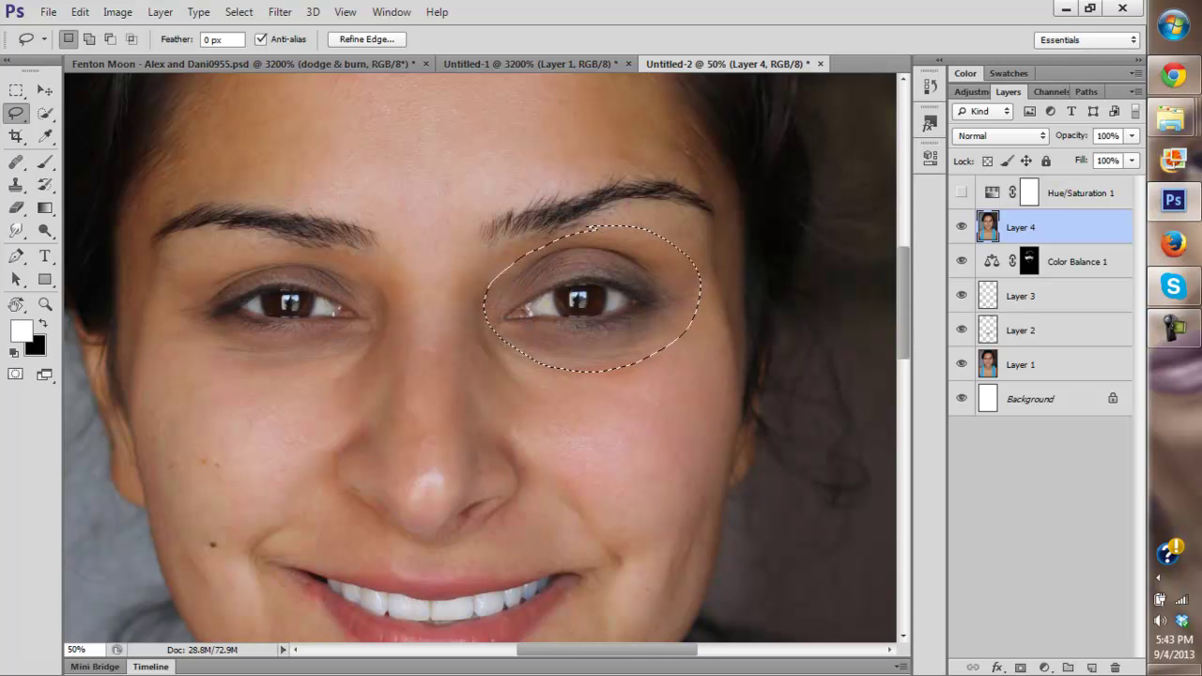
key("ctrl+j")
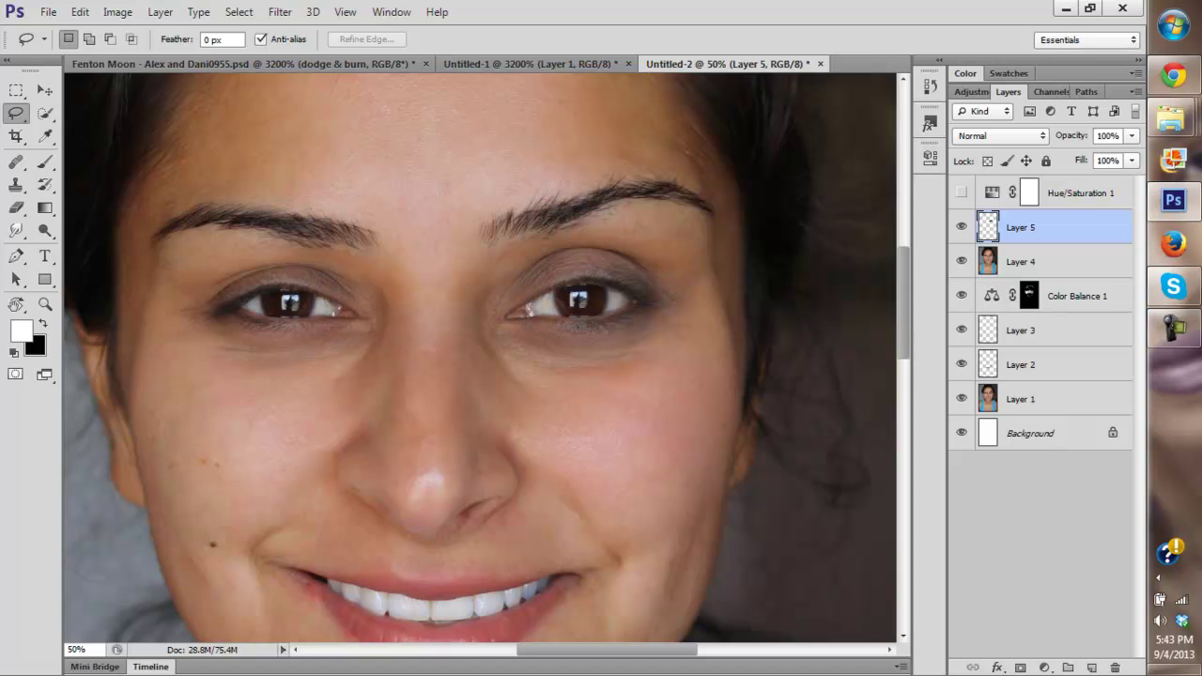
left_click(961, 227, "alt")
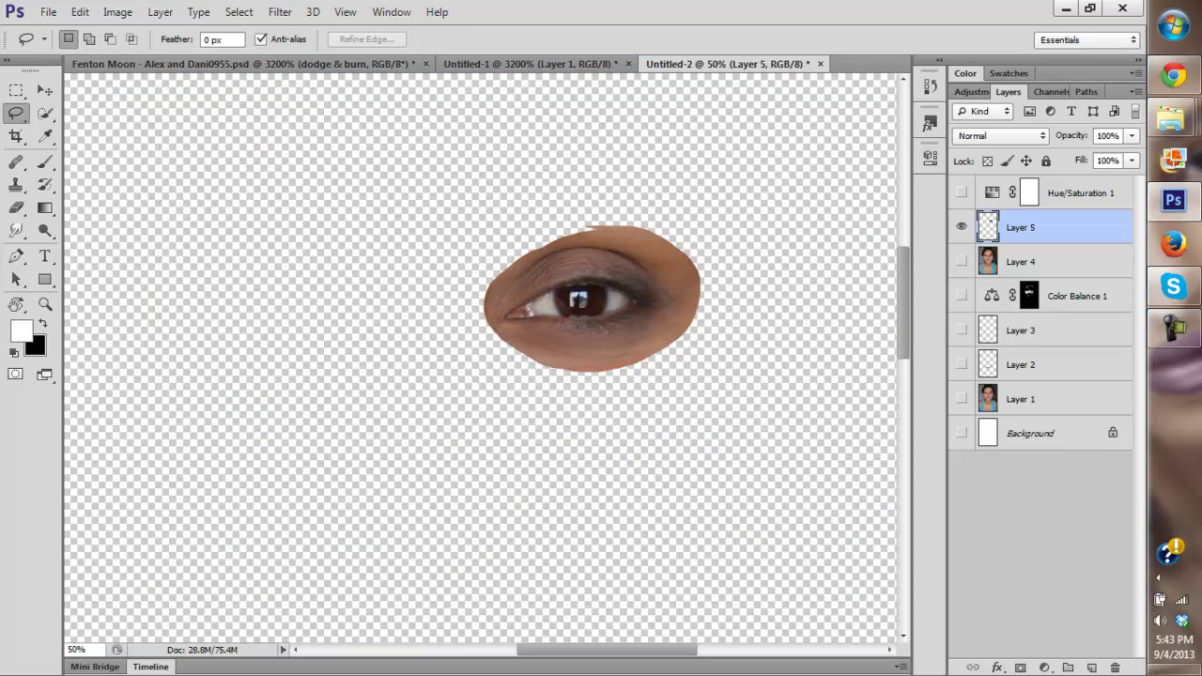
left_click(960, 228, "alt")
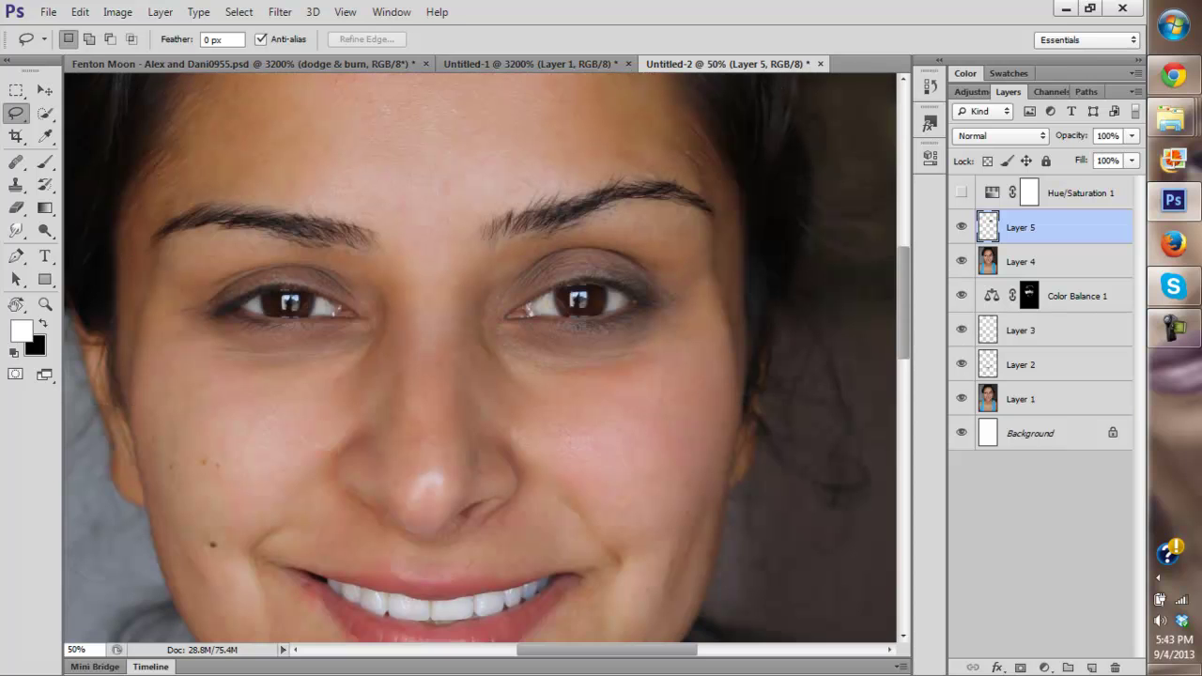
Step: Flip the copied eye horizontally and move it over the eye on the opposite side of the face
key("v")
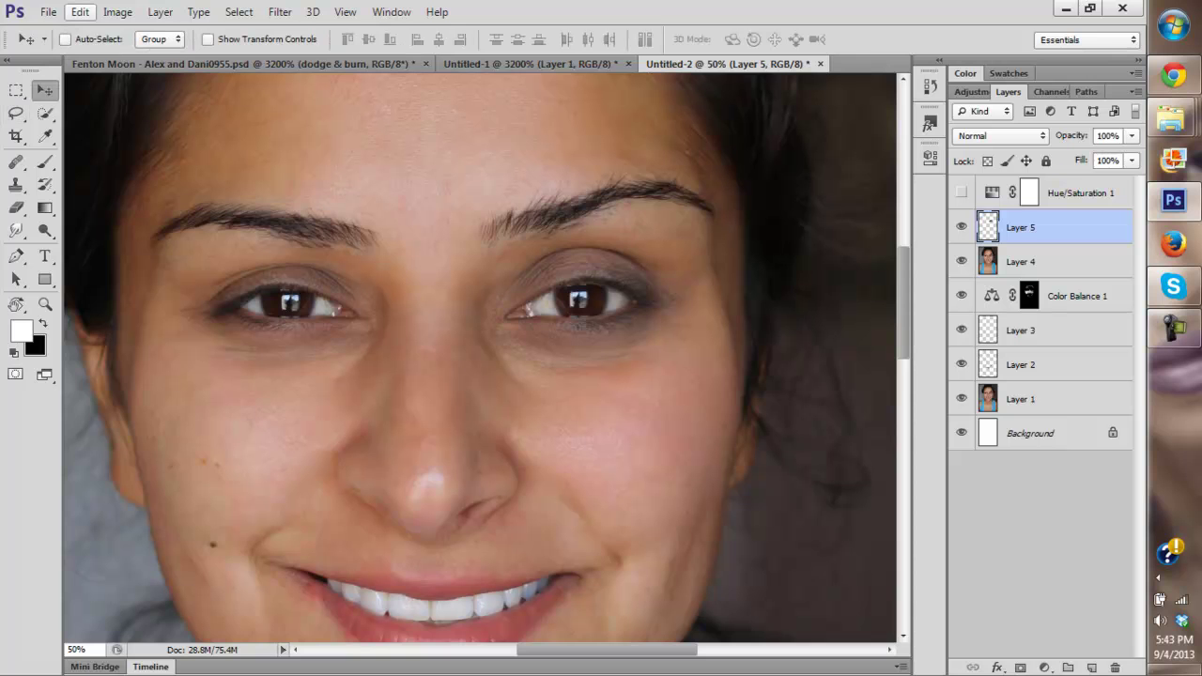
left_click(80, 11)
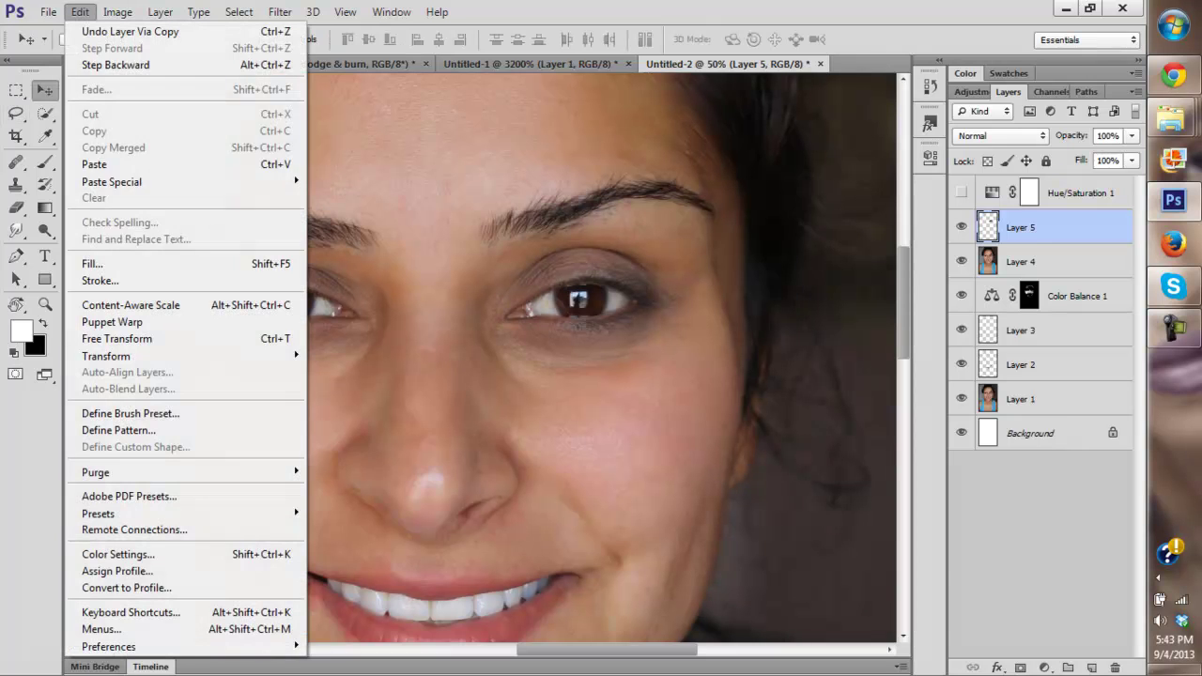
mouse_move(188, 356)
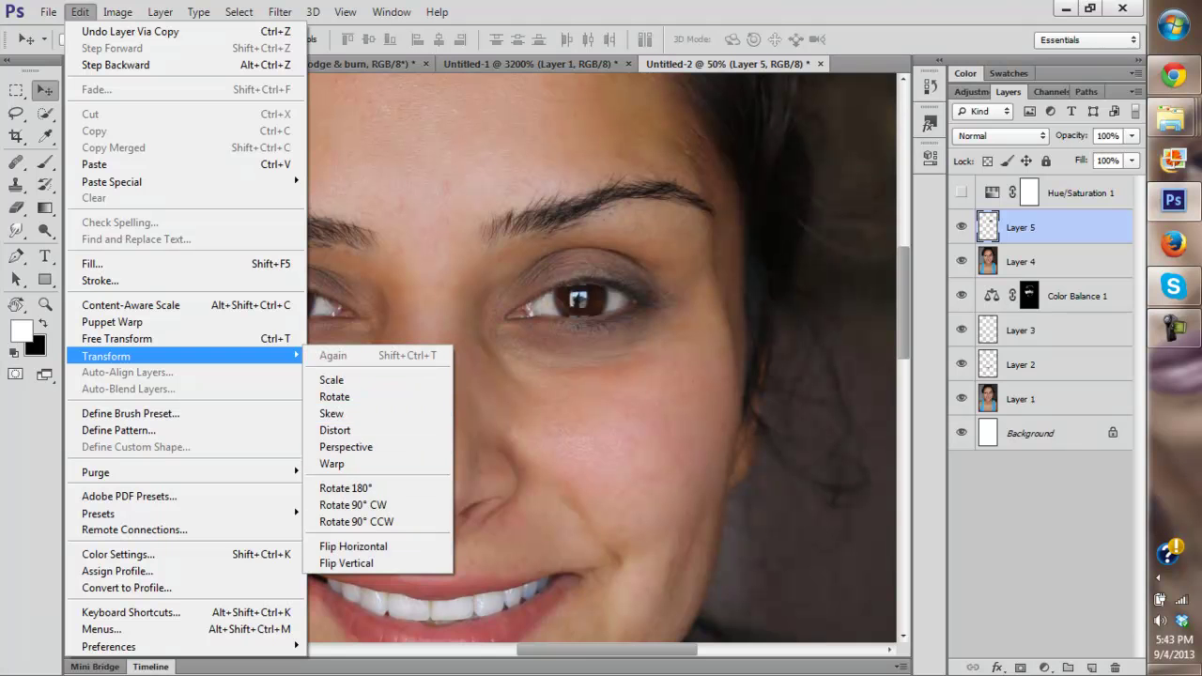
left_click(353, 546)
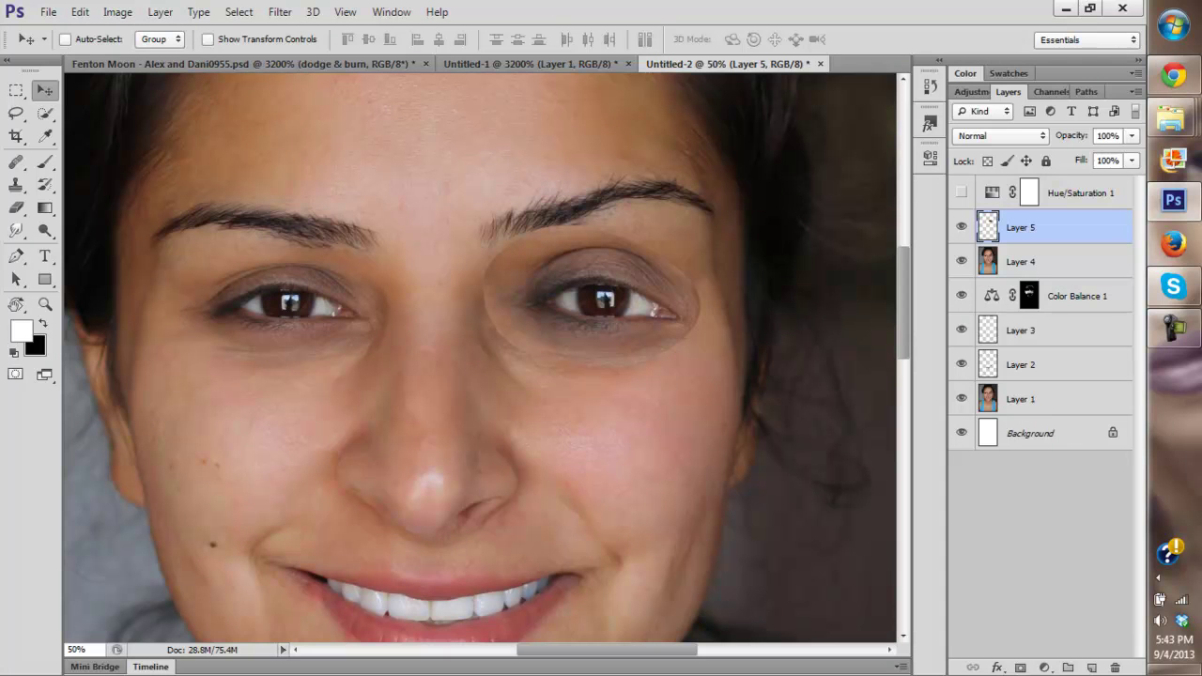
left_click_drag(629, 233, 310, 265)
Step: Check the flipped eye against the whole portrait and shift it up toward the eyebrow
left_click(44, 303)
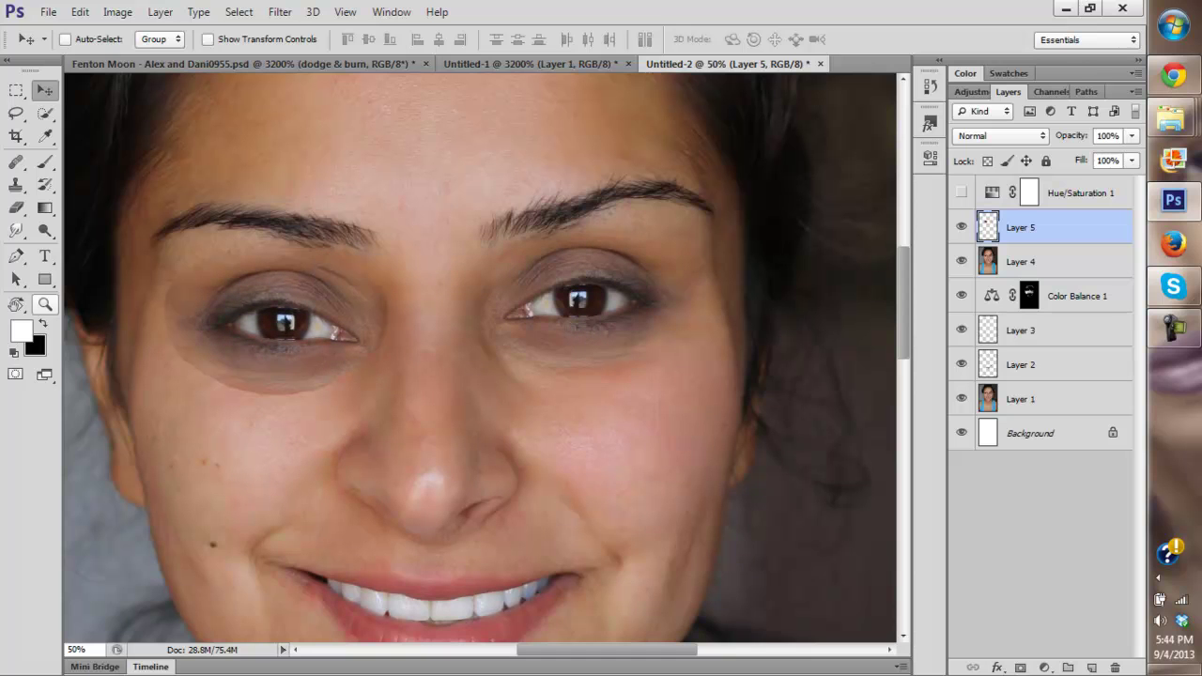
left_click(527, 39)
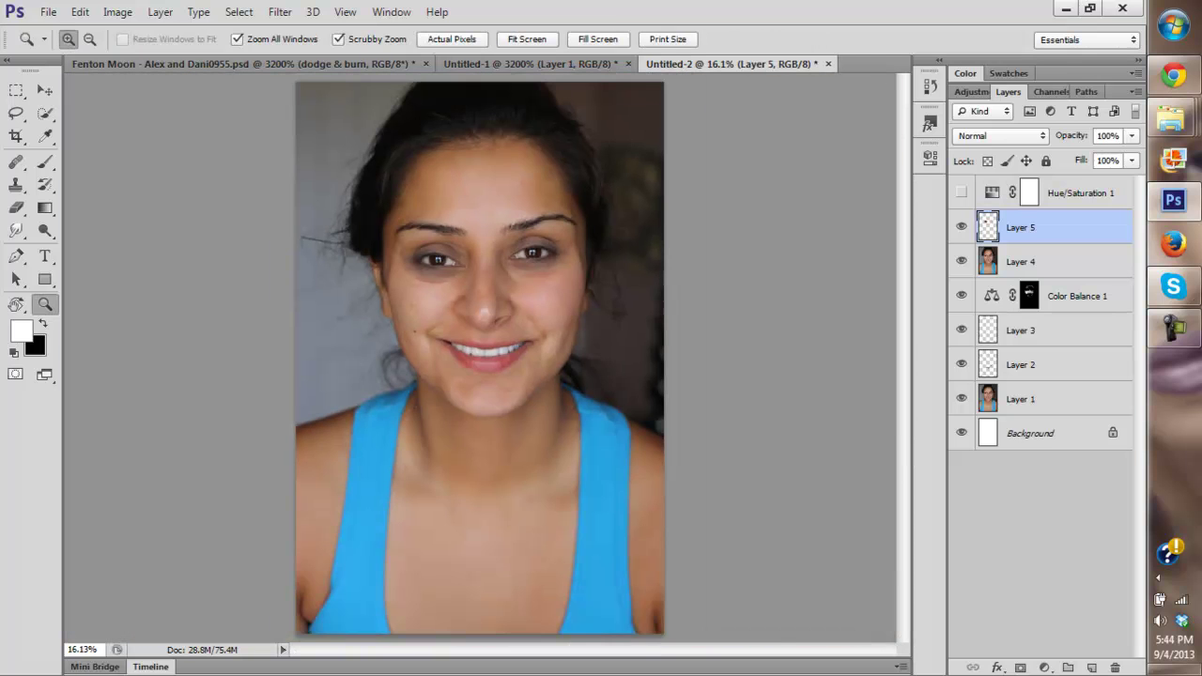
key("ctrl+plus")
left_click_drag(535, 375, 441, 306)
left_click(44, 90)
left_click_drag(364, 251, 334, 231)
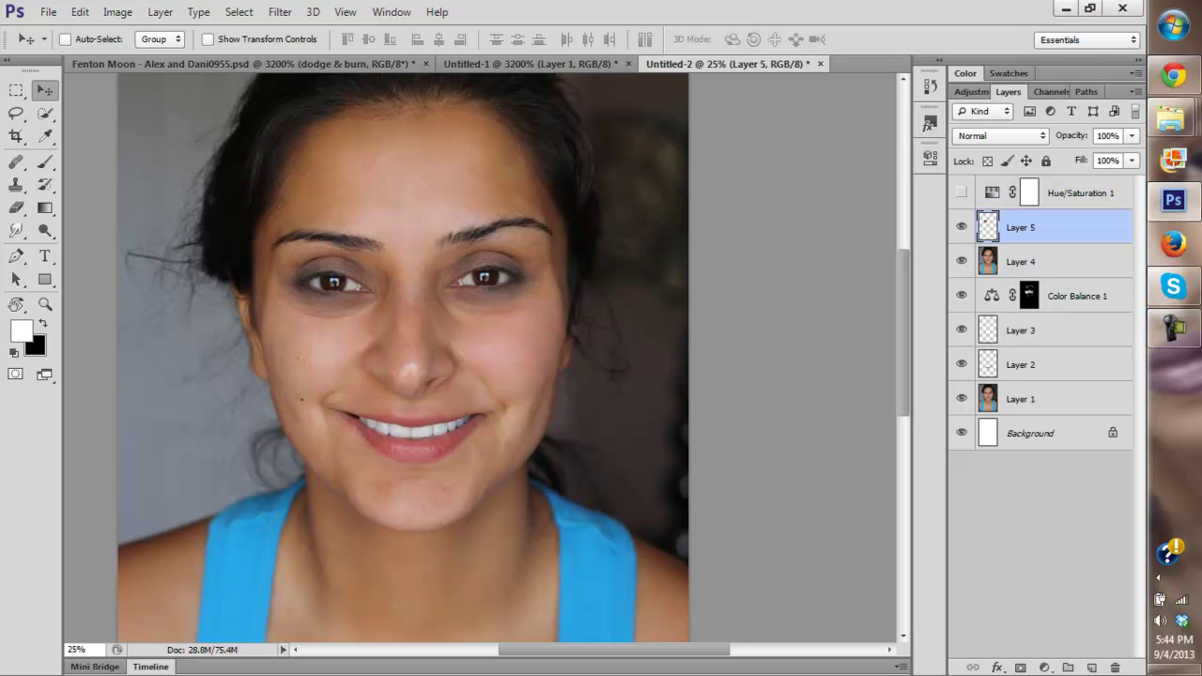
Step: Inspect the eyes up close and nudge the flipped eye slightly down and toward the nose
key("z")
left_click(352, 336)
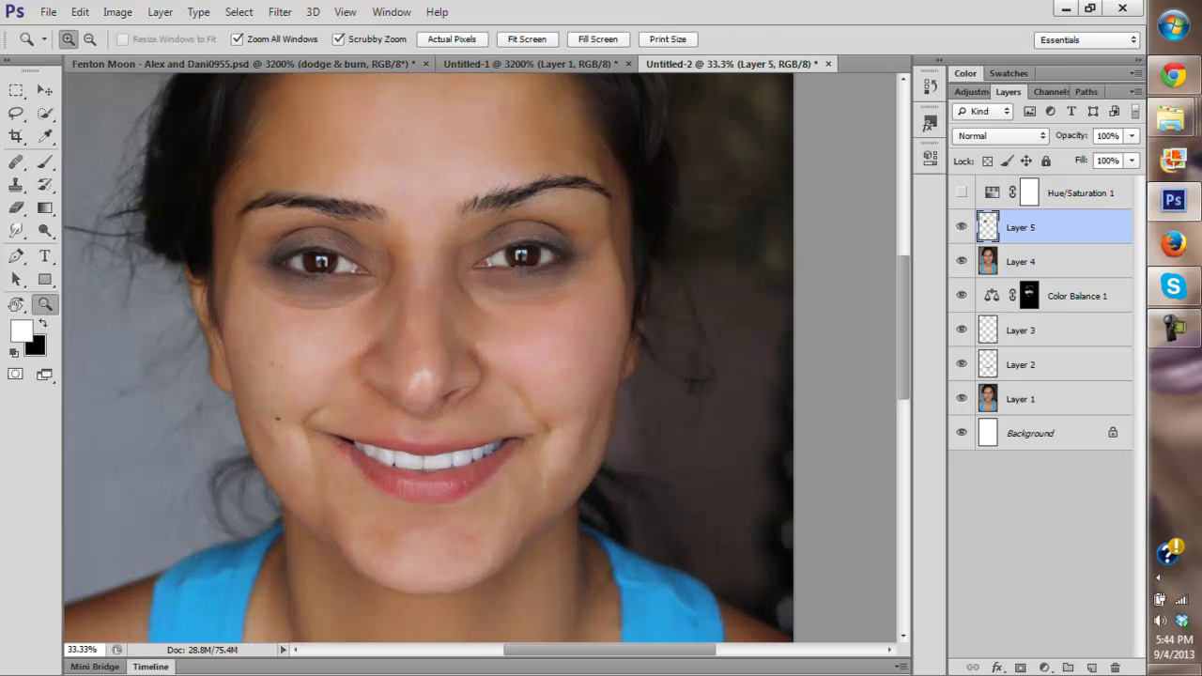
left_click(350, 336)
key("alt")
scroll(308, 314, "up", 2)
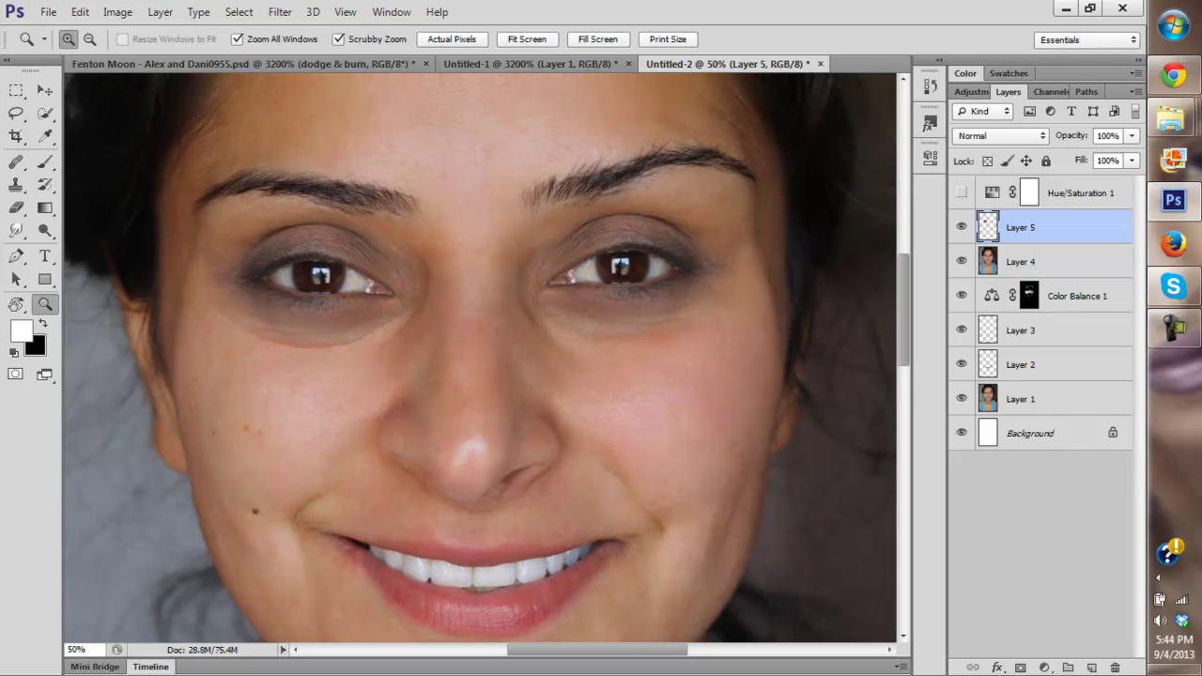
scroll(308, 314, "up", 1)
key("v")
mouse_move(333, 214)
left_mouse_down()
mouse_move(362, 345)
mouse_move(373, 256)
mouse_move(702, 182)
mouse_move(874, 192)
mouse_move(537, 306)
mouse_move(231, 464)
mouse_move(402, 250)
mouse_move(611, 177)
mouse_move(343, 228)
left_mouse_up()
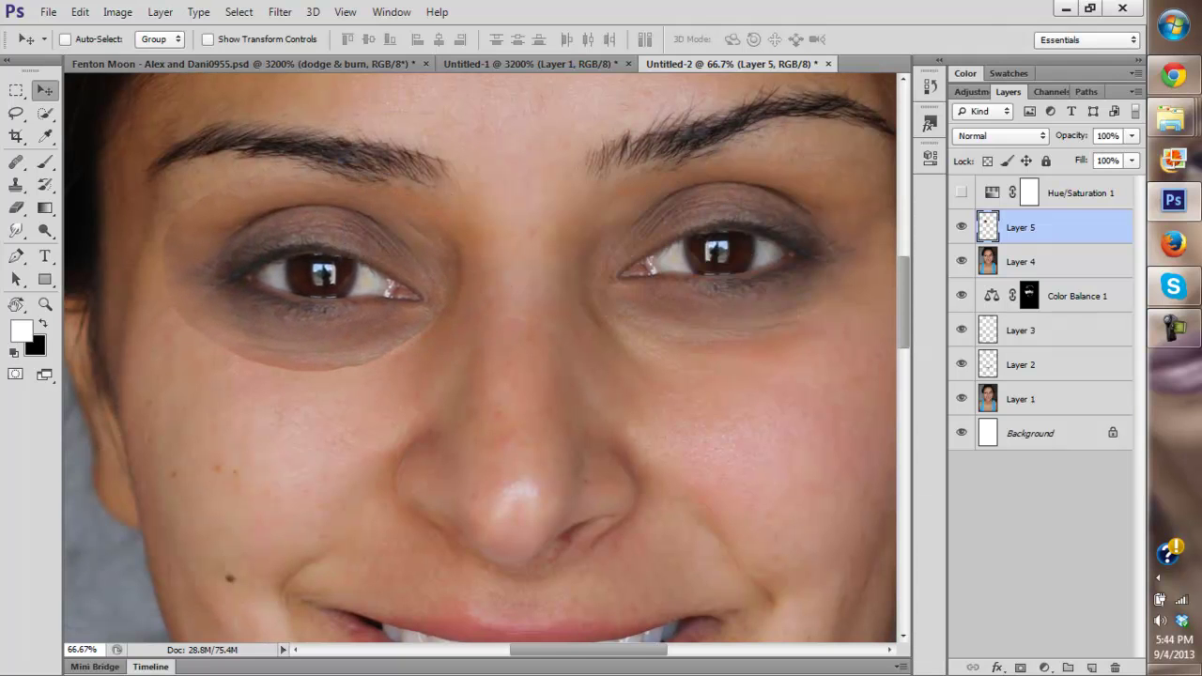
Step: Align the flipped eye over the original eye beneath it with Layer 5 at 55% opacity, and restore the opacity to 100%
left_click(1131, 136)
left_click_drag(1135, 156, 1090, 156)
left_click(313, 251)
left_click_drag(313, 251, 339, 202)
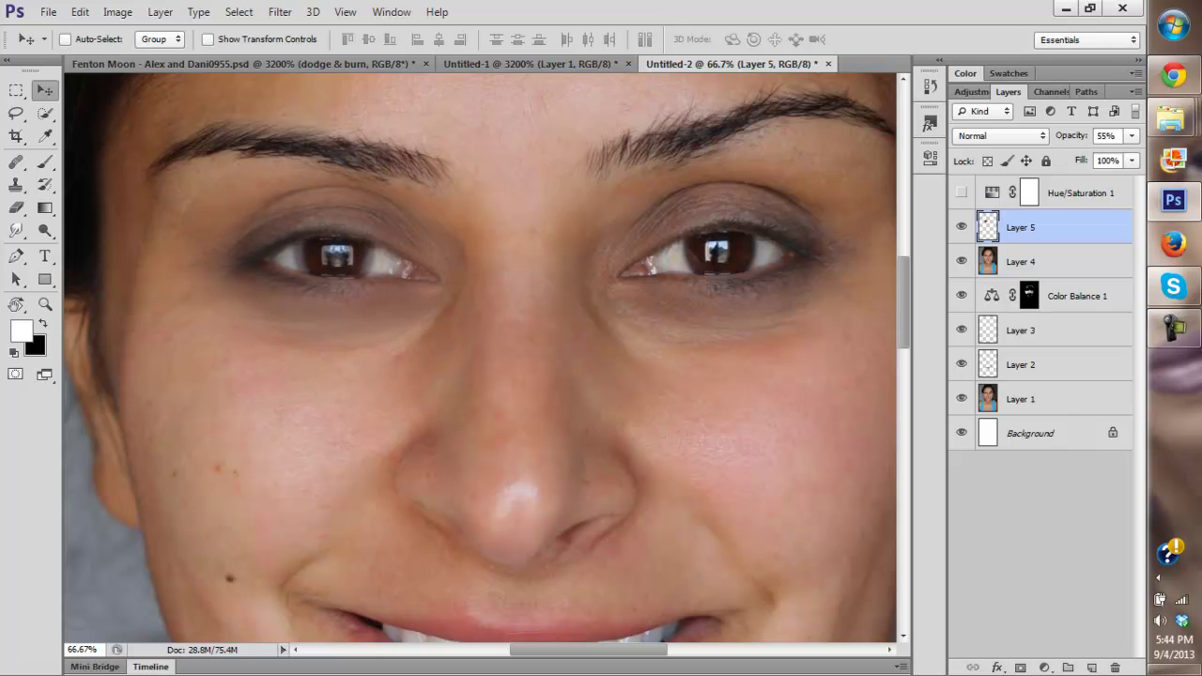
left_click(1131, 135)
left_click_drag(1097, 156, 1139, 156)
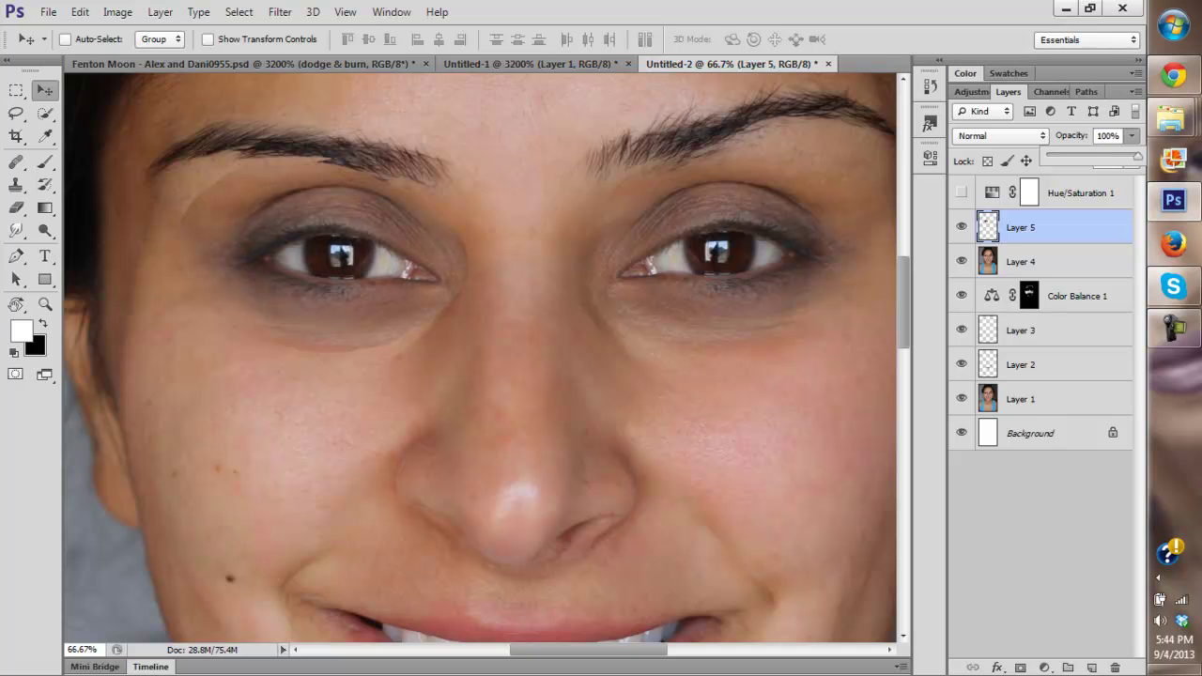
Step: Compare the portrait with the flipped eye in Layer 5 hidden and shown, checking its edges up close
key("b")
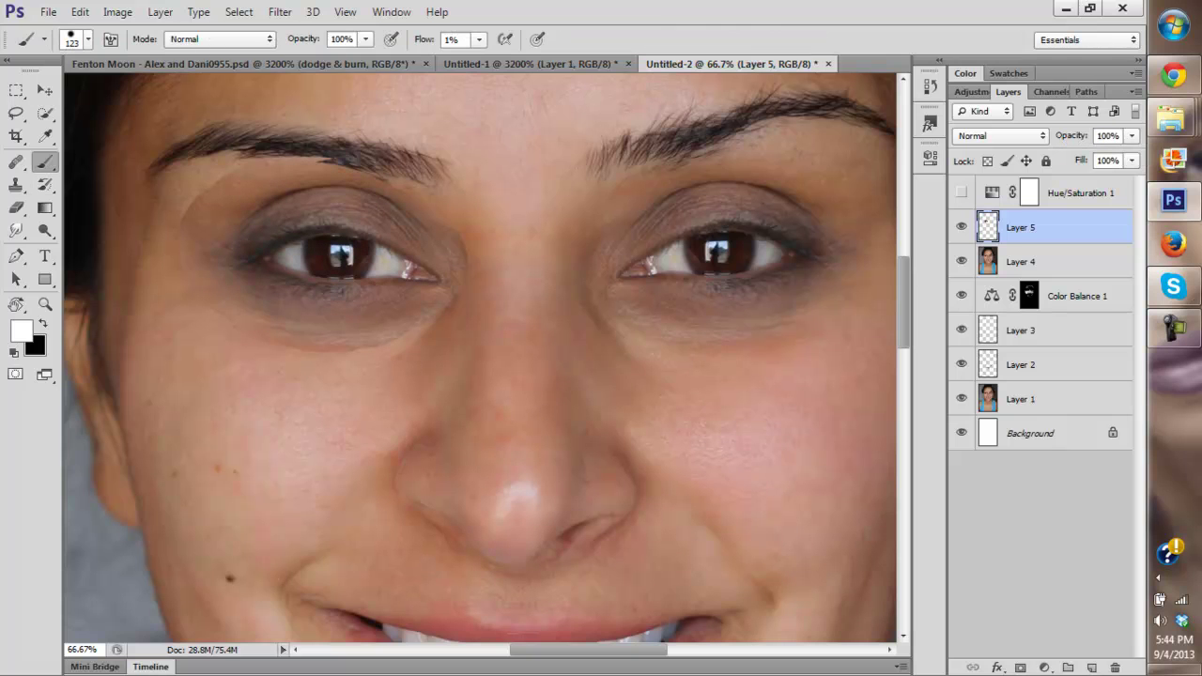
left_click(961, 227)
left_click(961, 227)
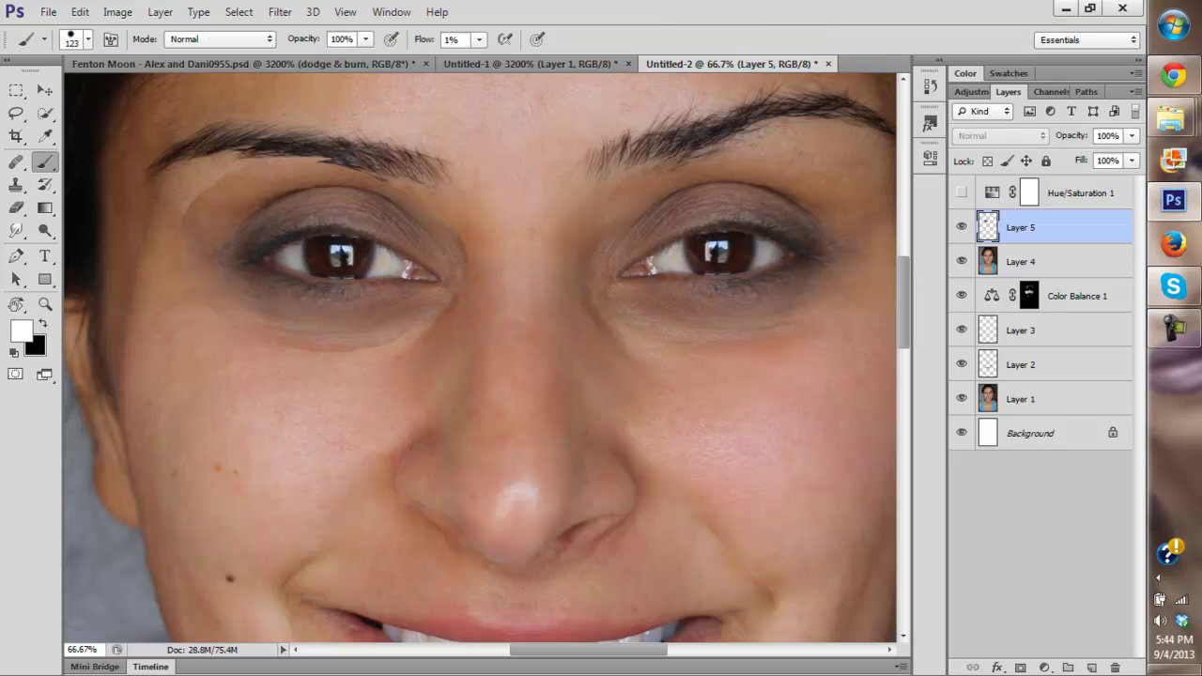
key("ctrl+0")
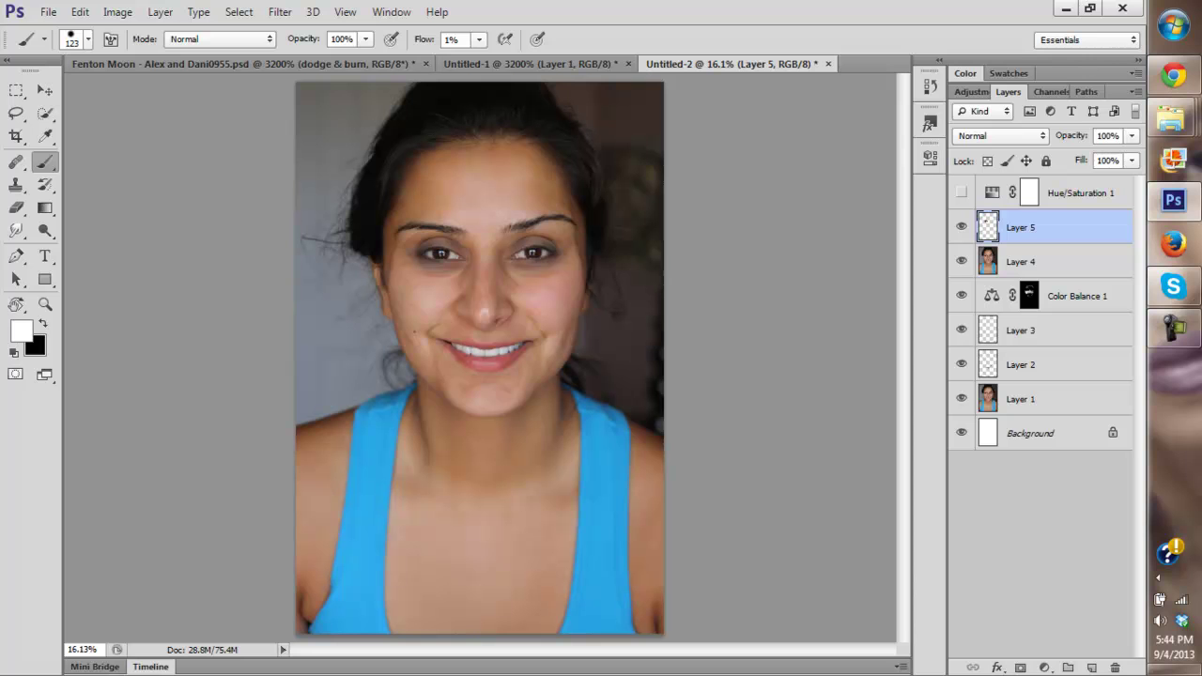
key("z")
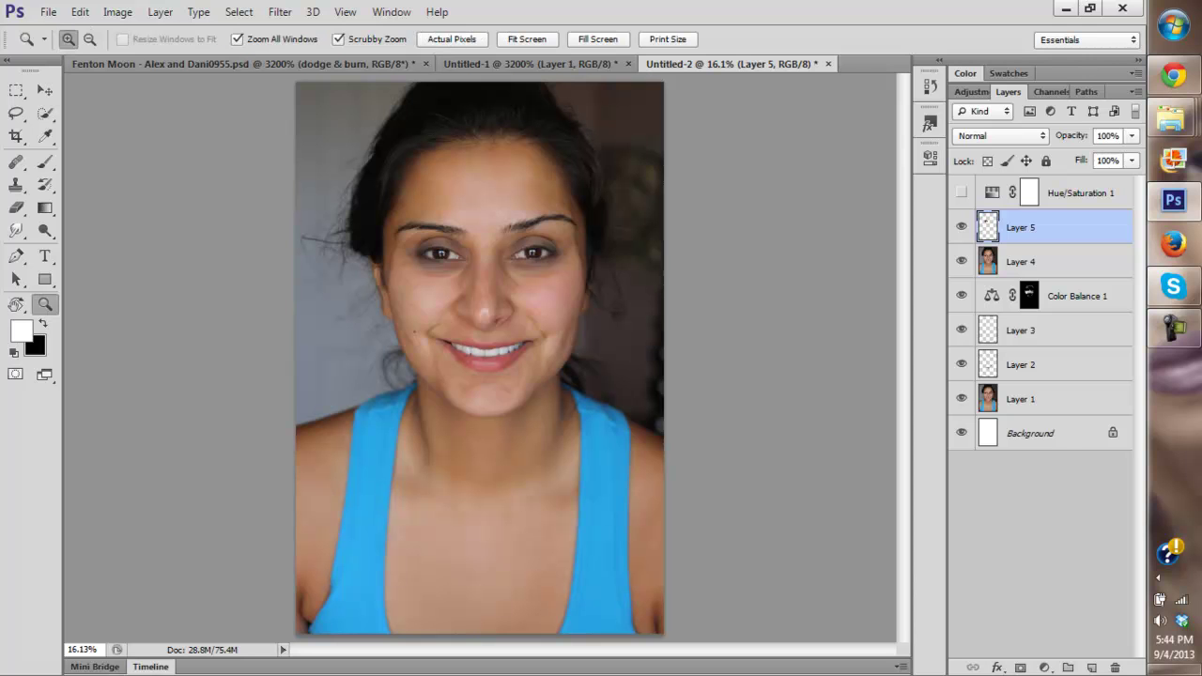
left_click(403, 250)
left_click(413, 268)
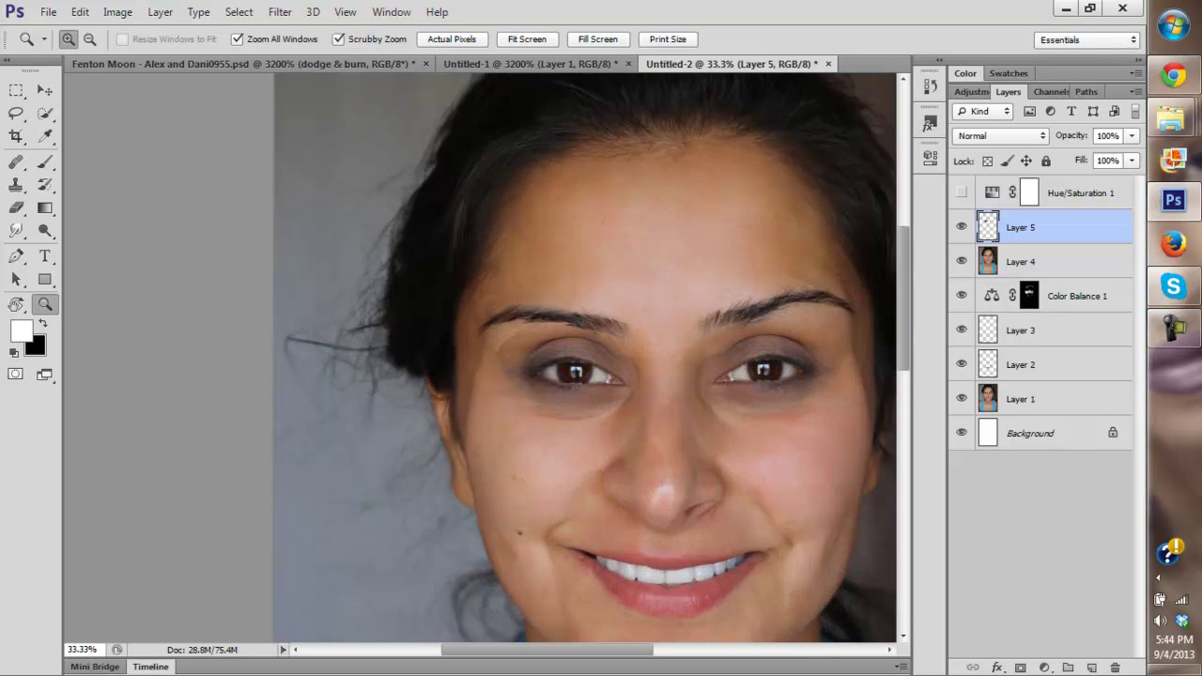
left_click(488, 361)
left_click(515, 383)
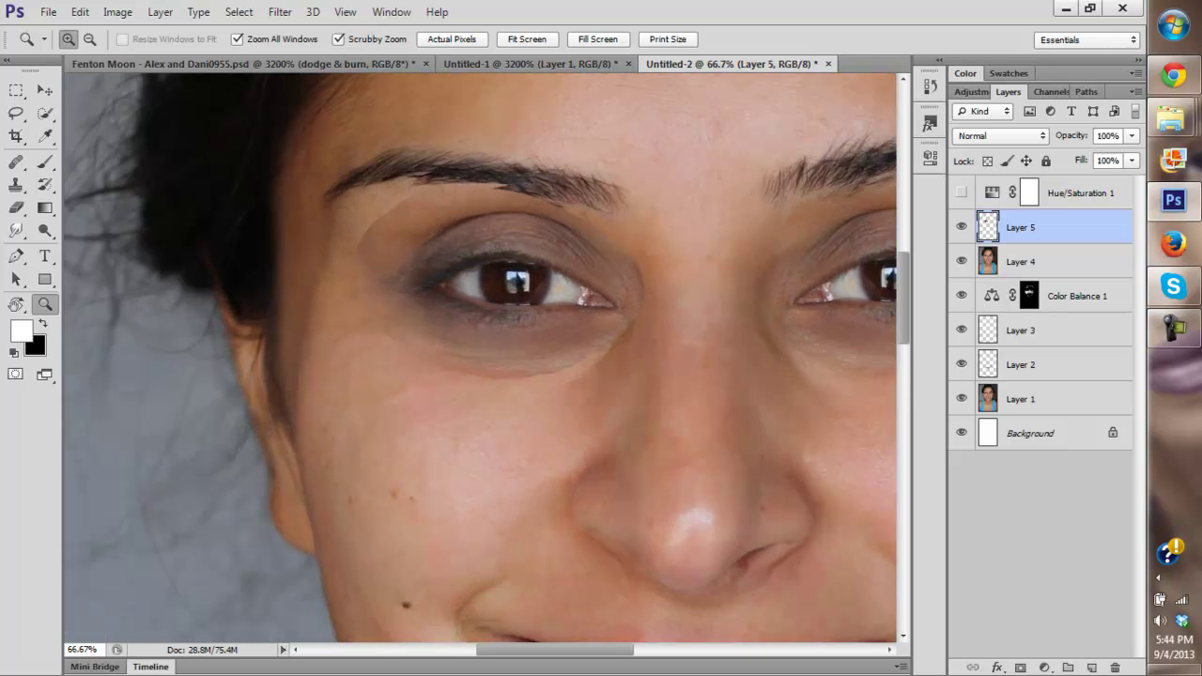
key("ctrl+plus")
left_click(960, 227)
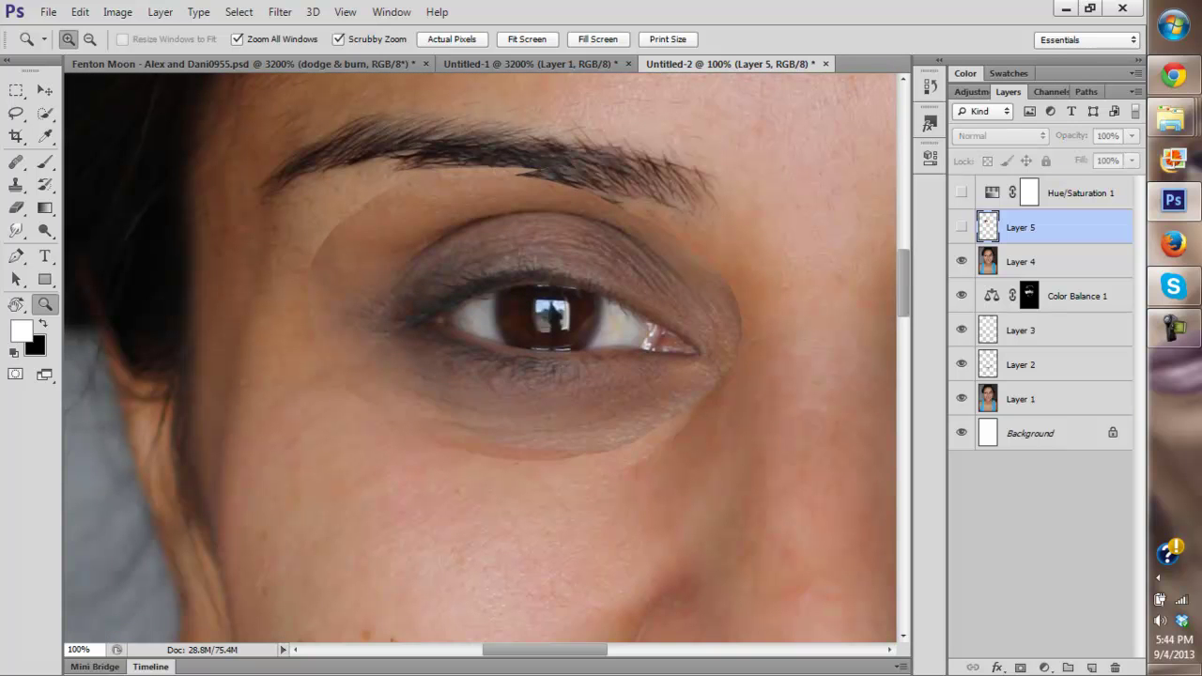
left_click(961, 228)
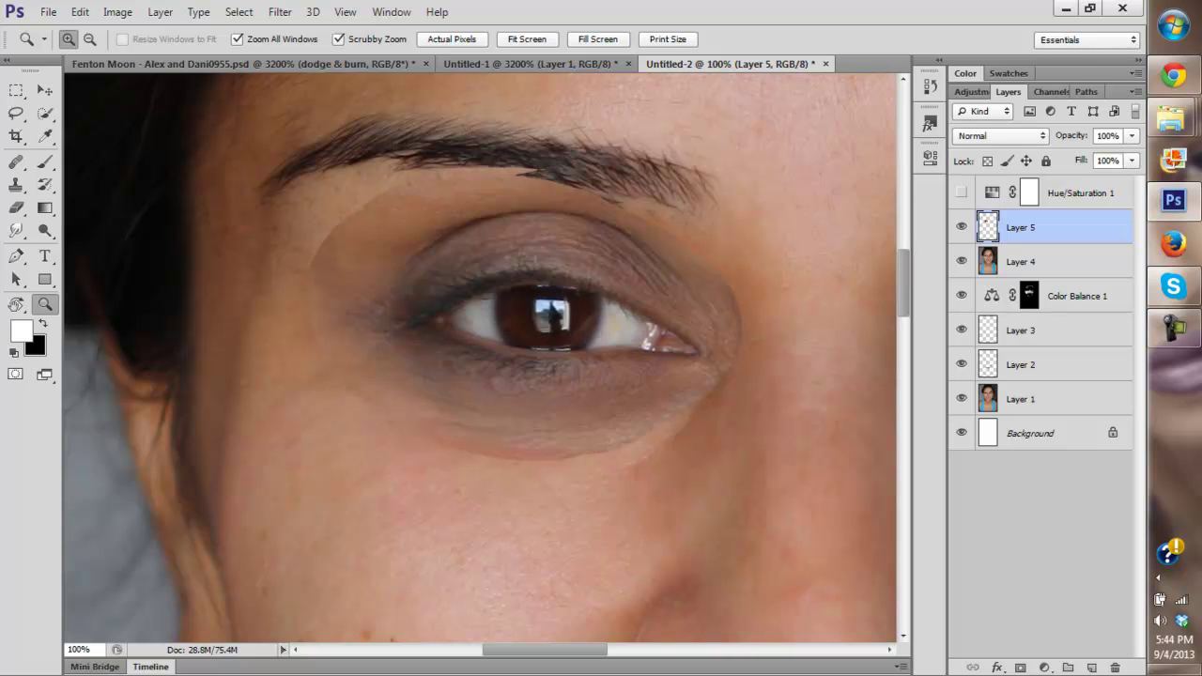
Step: Add a hide-all layer mask to Layer 5 and invert it to white
left_click(1021, 668, "alt")
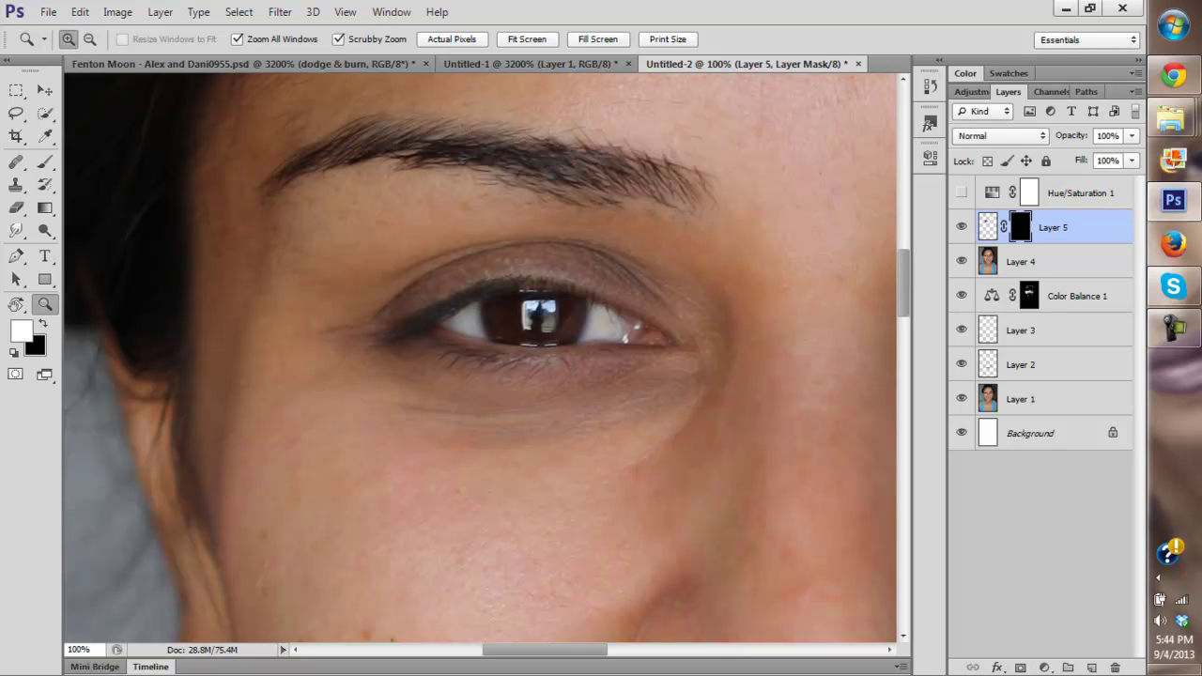
left_click(44, 160)
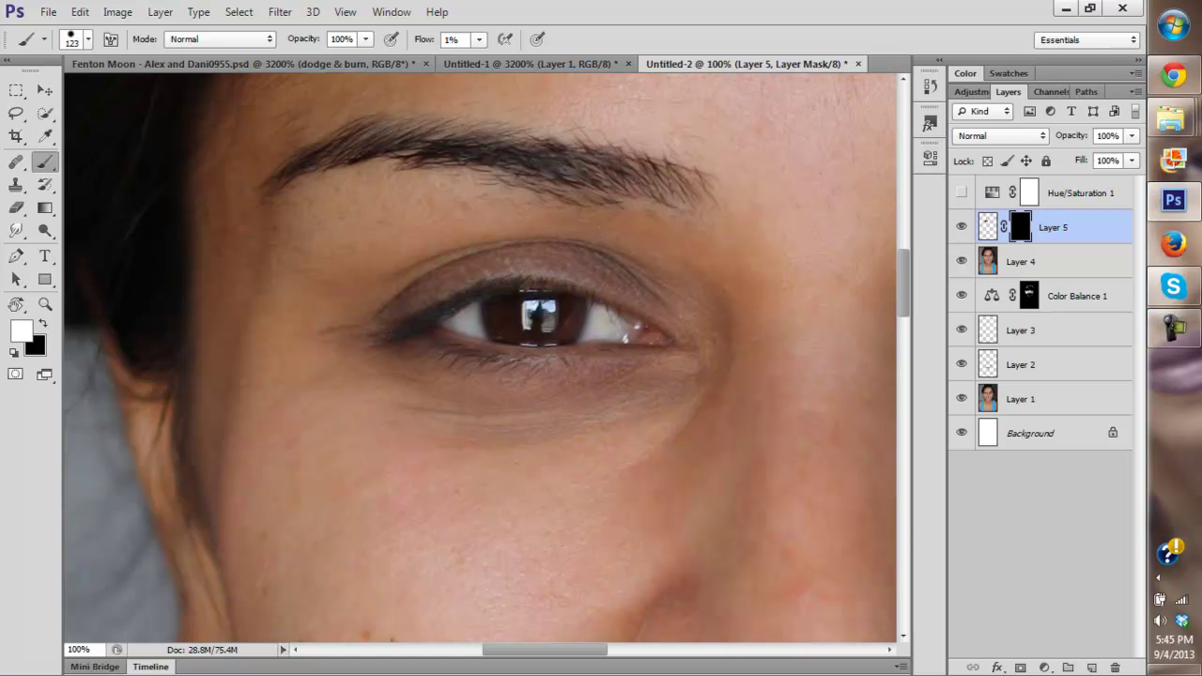
key("ctrl+i")
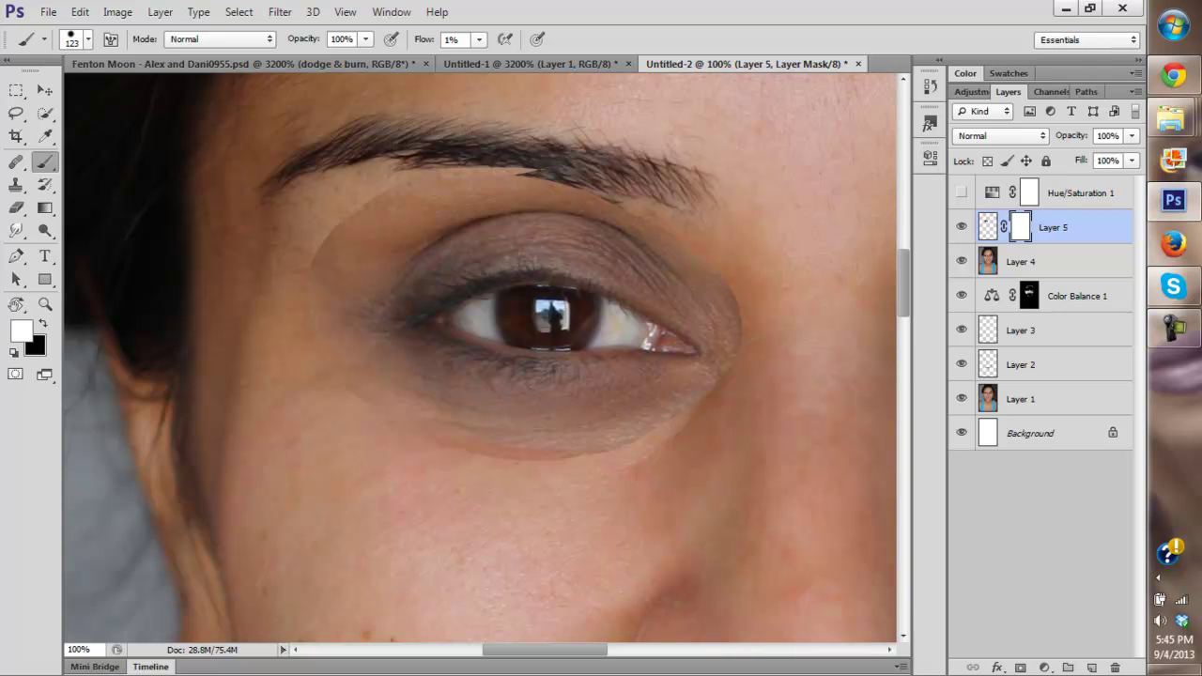
Step: Fill the Layer 5 mask with White in Normal mode at 100% opacity
key("shift+F5")
left_click(637, 196)
key("Down")
key("Down")
key("Down")
key("Down")
key("Down")
key("Down")
key("Return")
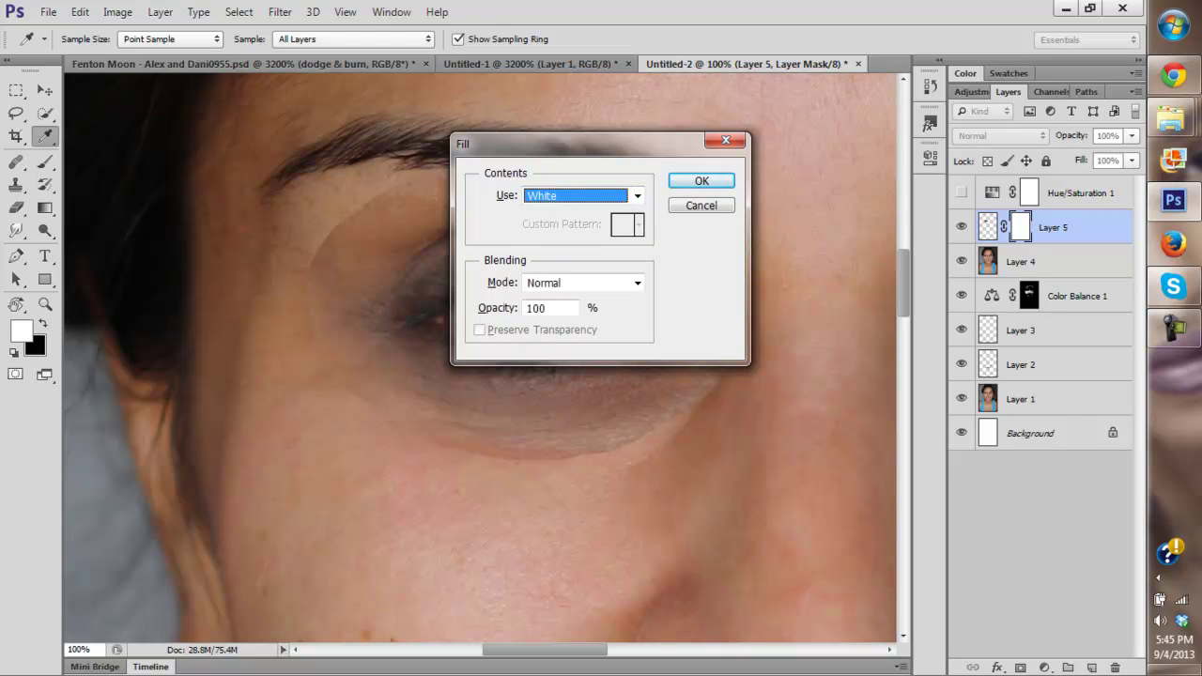
key("Return")
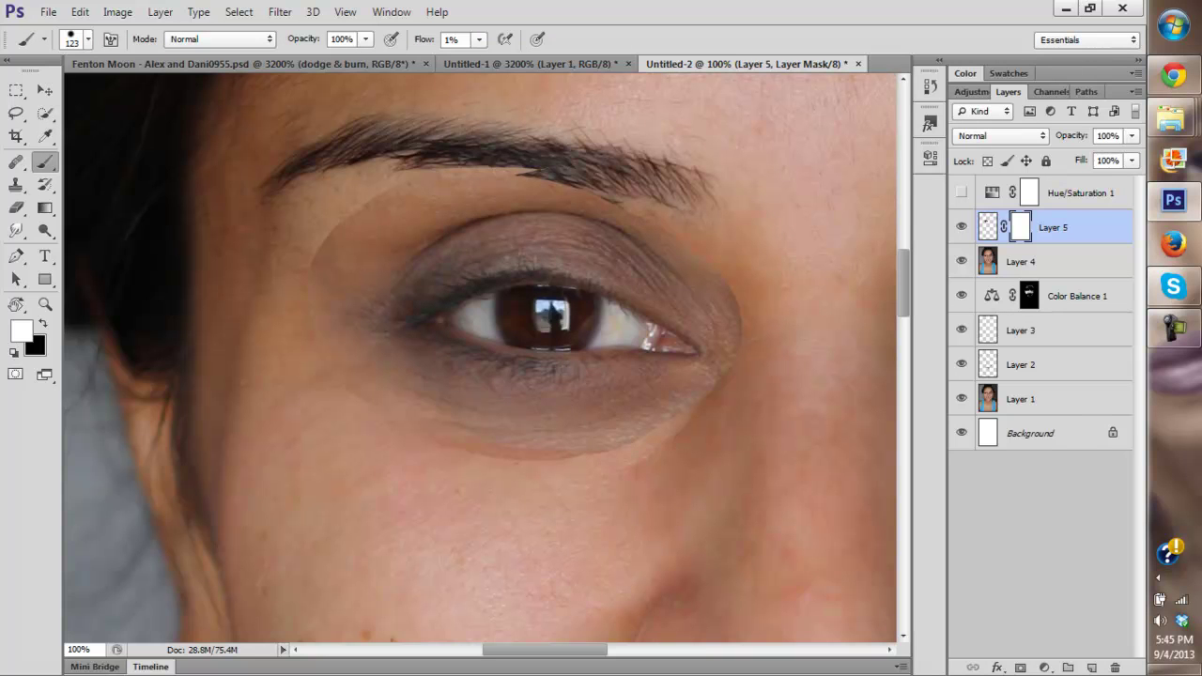
Step: Blend the hard edges around the flipped eye by painting black on the Layer 5 mask with a soft brush at 61% flow
key("x")
left_click(479, 40)
left_click_drag(479, 59, 485, 60)
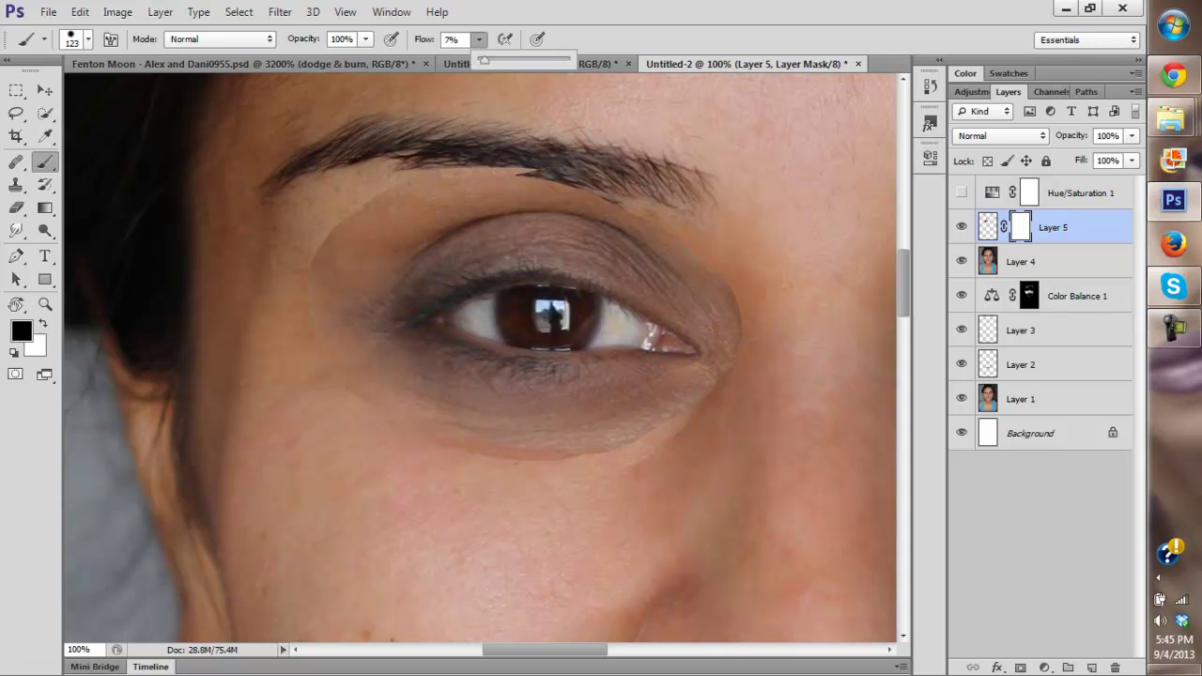
key("Return")
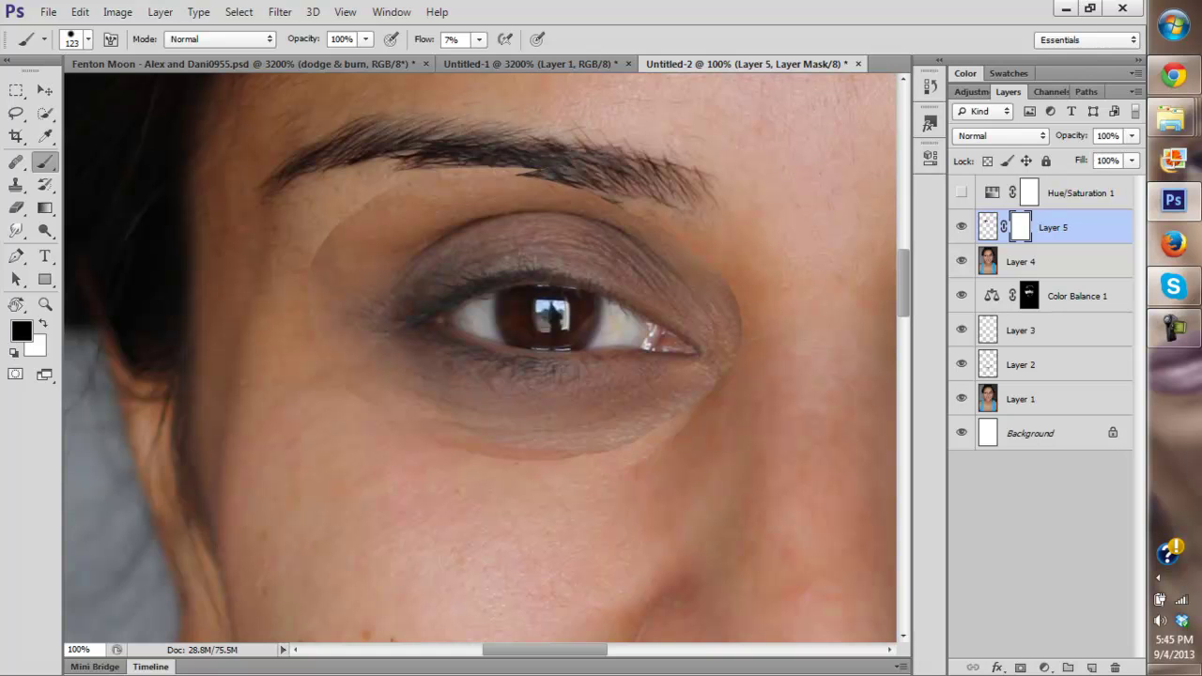
left_click(479, 40)
left_click_drag(479, 59, 528, 60)
key("Return")
right_click(377, 193)
left_click_drag(559, 277, 391, 277)
mouse_move(317, 258)
left_mouse_down()
mouse_move(374, 202)
mouse_move(522, 182)
left_mouse_up()
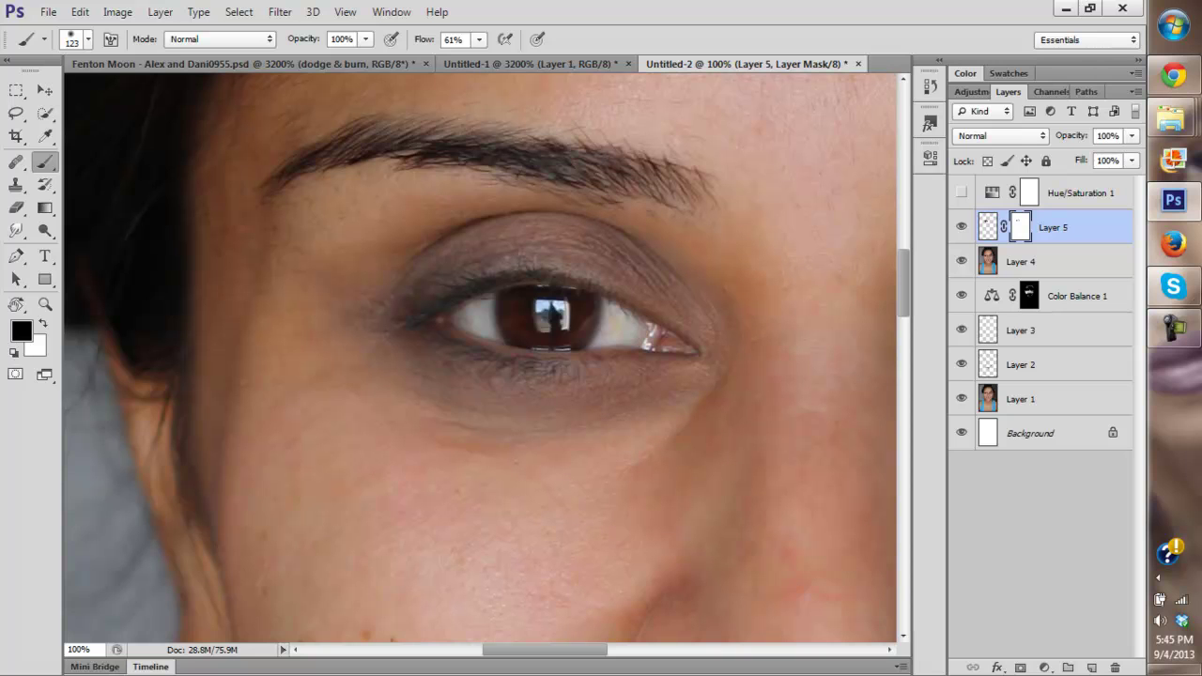
Step: Compare the portrait with the masked flipped eye hidden and shown, at full view and slightly closer
left_click(960, 227)
left_click(961, 227)
key("z")
key("ctrl+0")
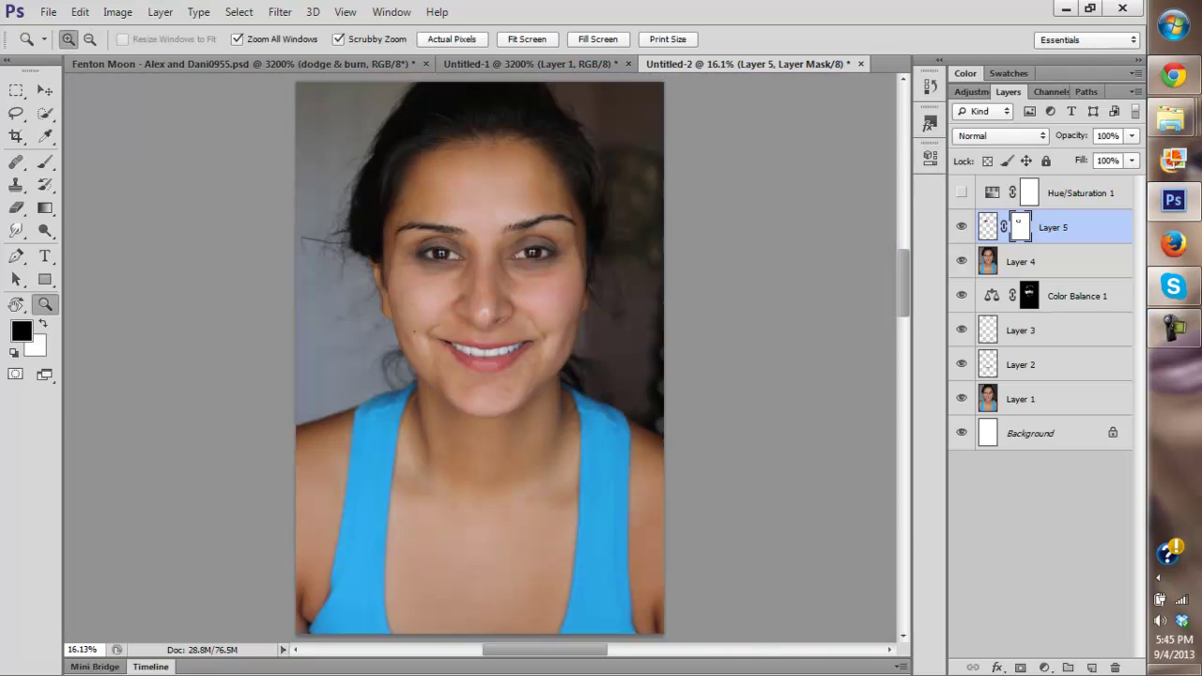
key("ctrl+z")
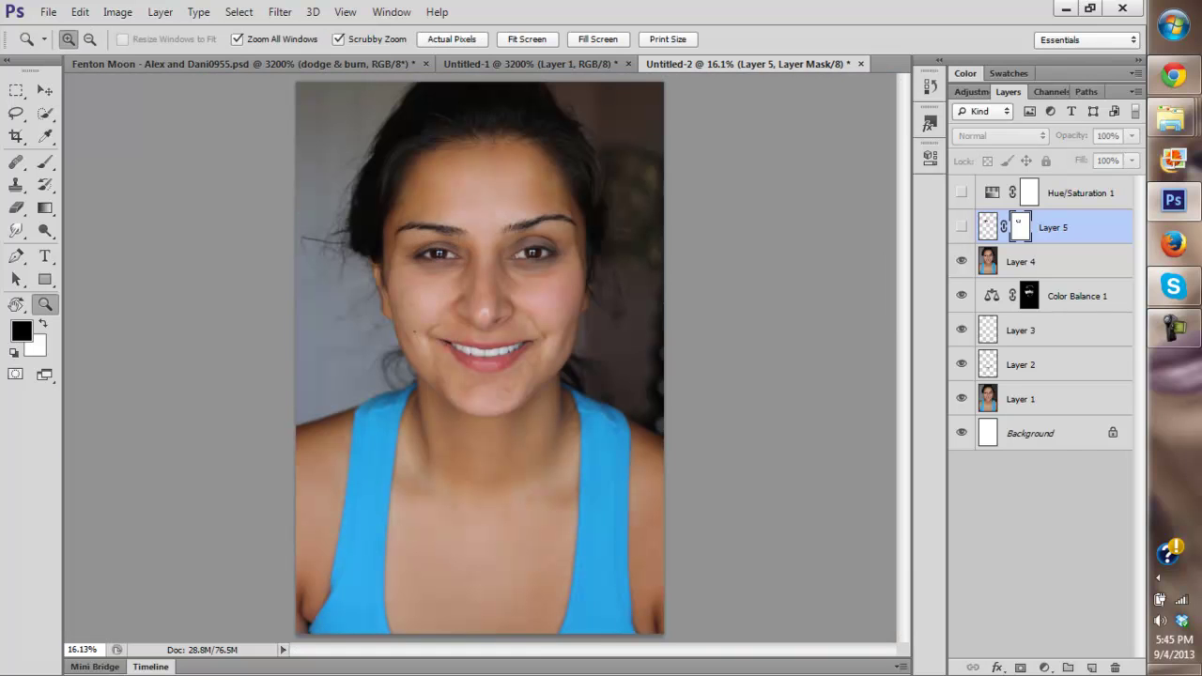
key("ctrl+z")
left_click(960, 228)
left_click(961, 227)
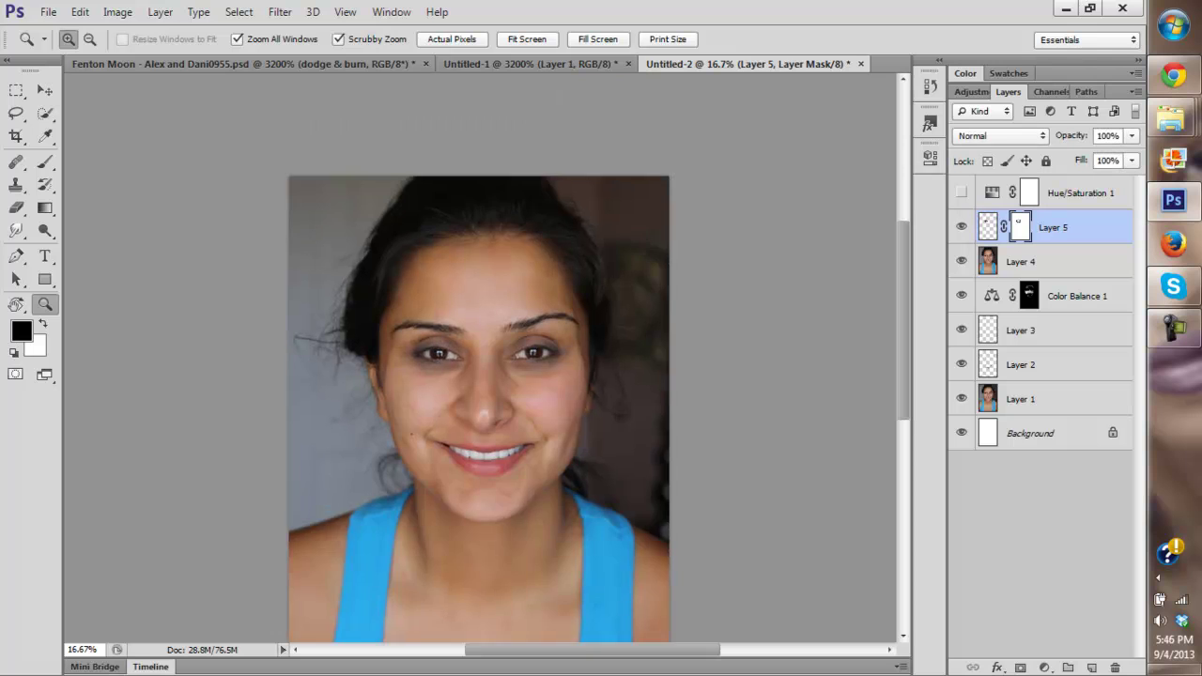
key("ctrl+plus")
scroll(479, 356, "down", 3)
left_click(961, 227)
left_click(961, 227)
Step: Compare the retouched face with the original photo in Layer 1 shown alone
left_click(960, 399, "alt")
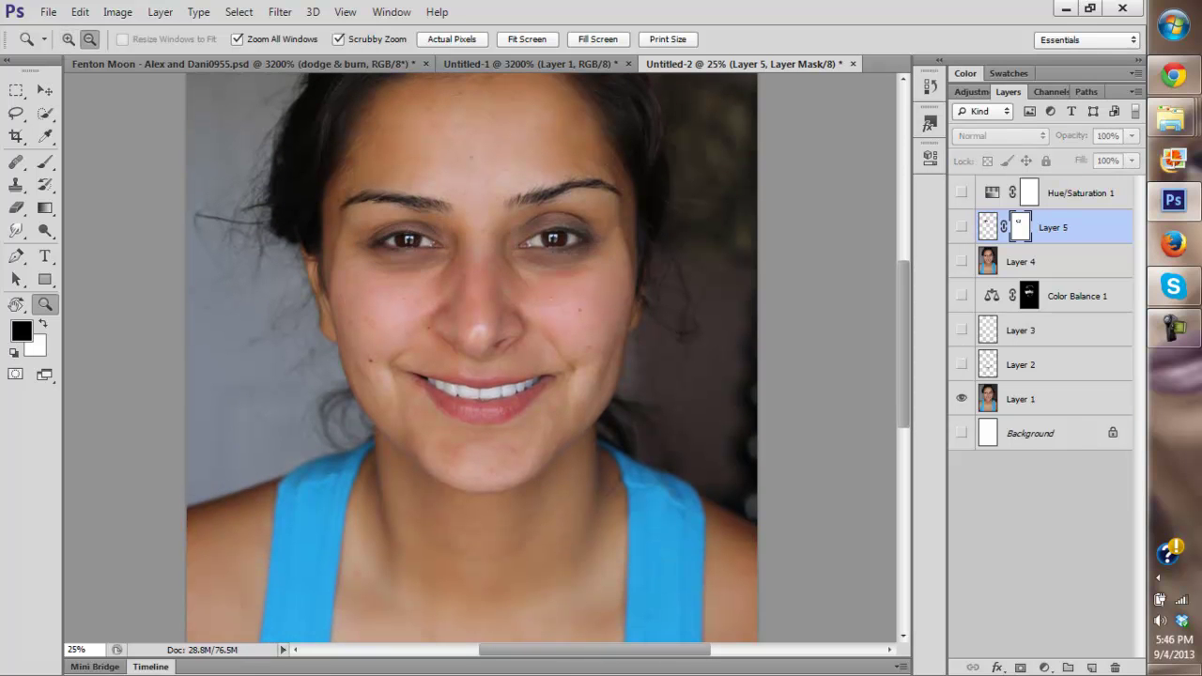
left_click(961, 399, "alt")
left_click(526, 39)
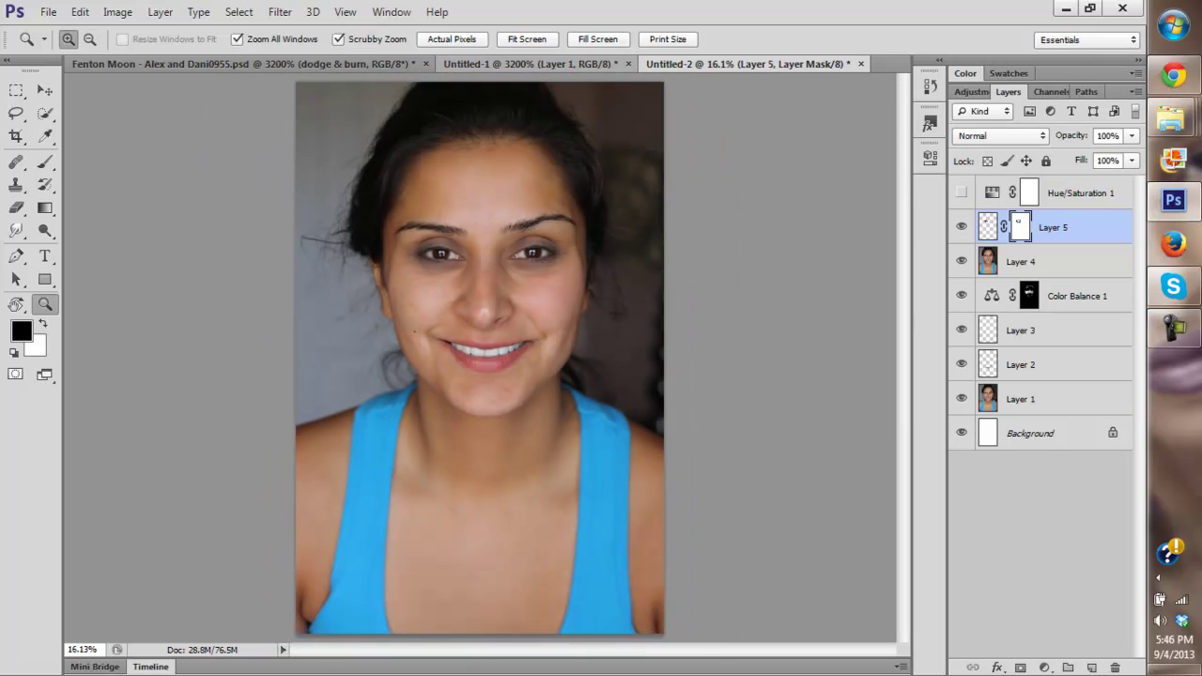
left_click(961, 227)
key("ctrl+comma")
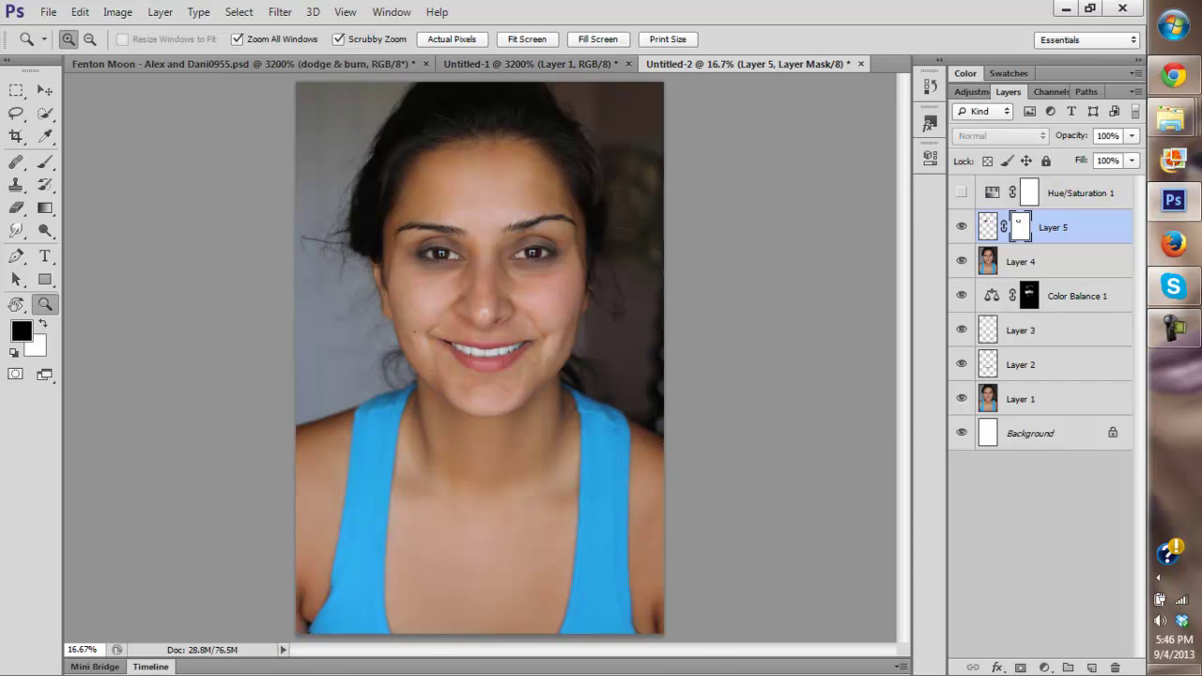
key("ctrl+plus")
key("ctrl+plus")
left_click_drag(564, 422, 469, 288)
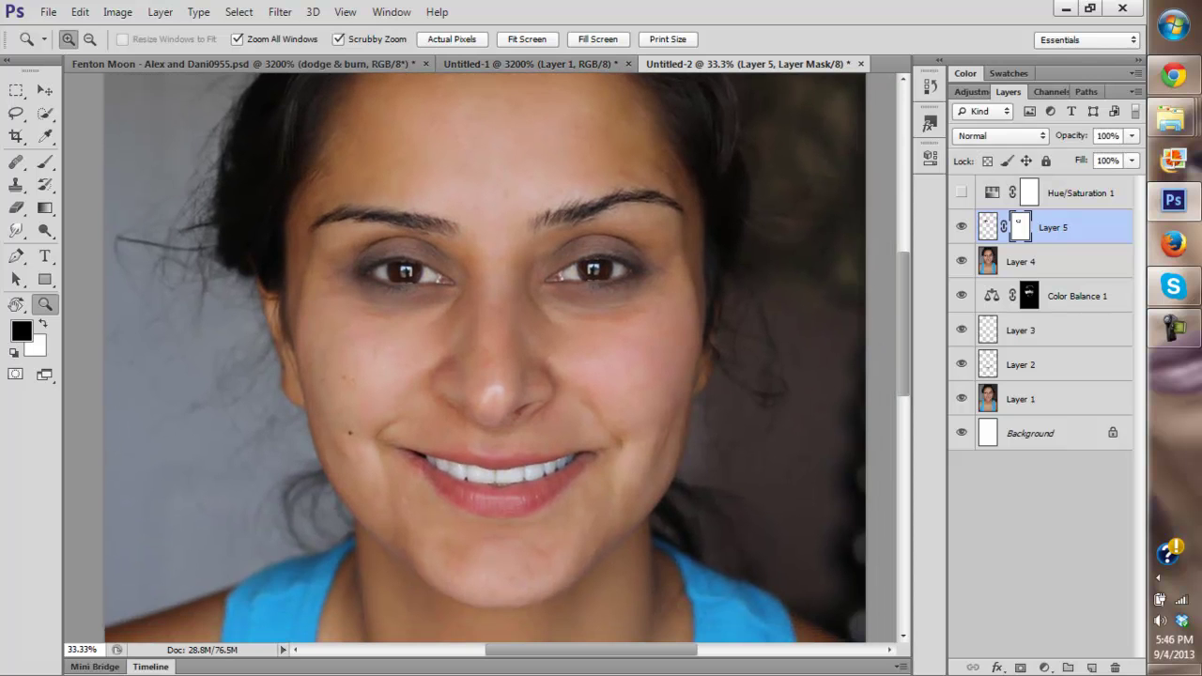
left_click(961, 399, "alt")
left_click(961, 398, "alt")
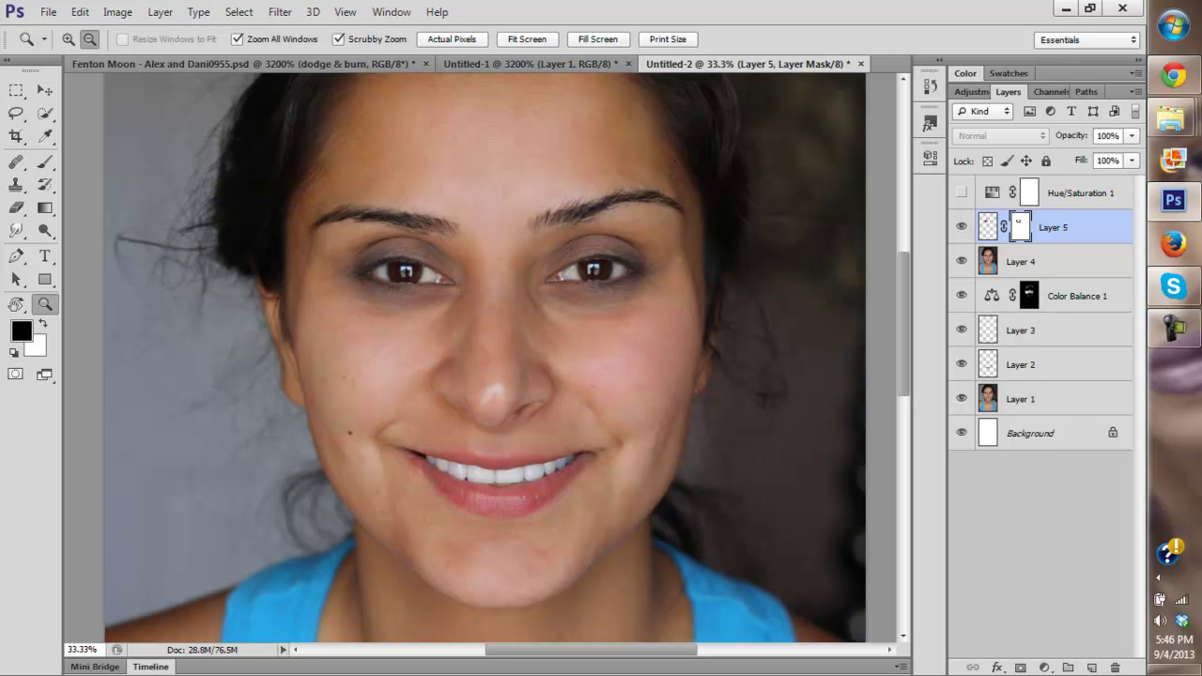
left_click_drag(563, 394, 528, 359)
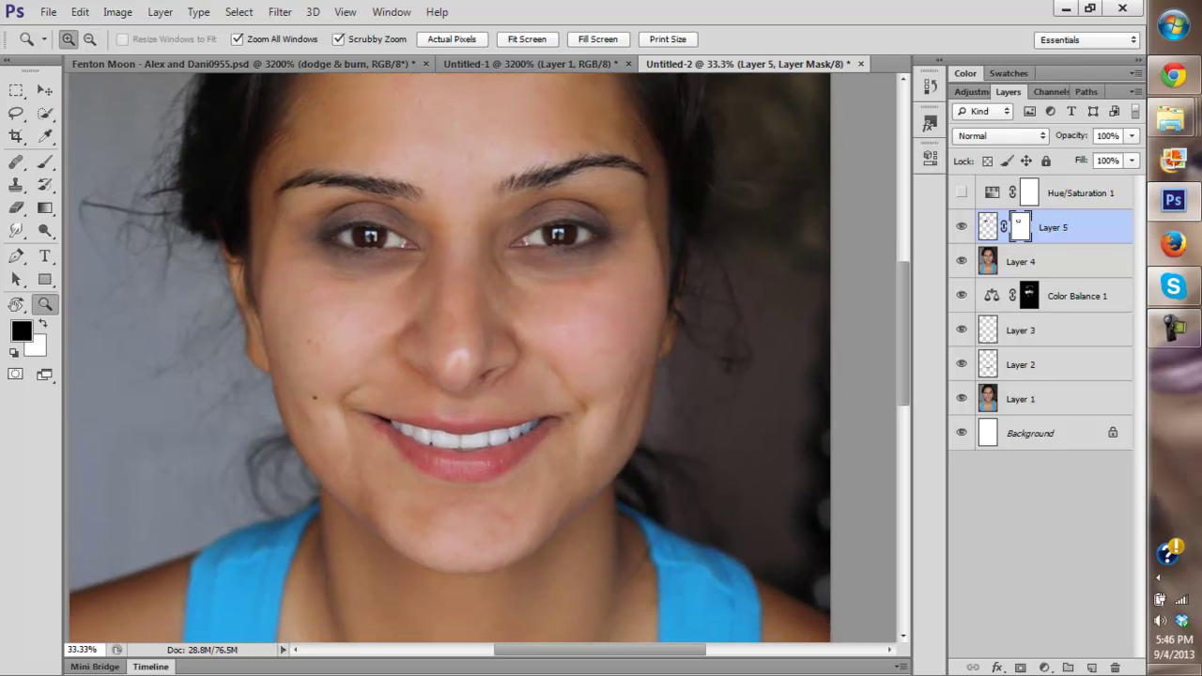
Step: Try to nudge the flipped eye slightly down and away from the nose, and undo the move
key("v")
left_click_drag(370, 237, 366, 242)
key("ctrl+z")
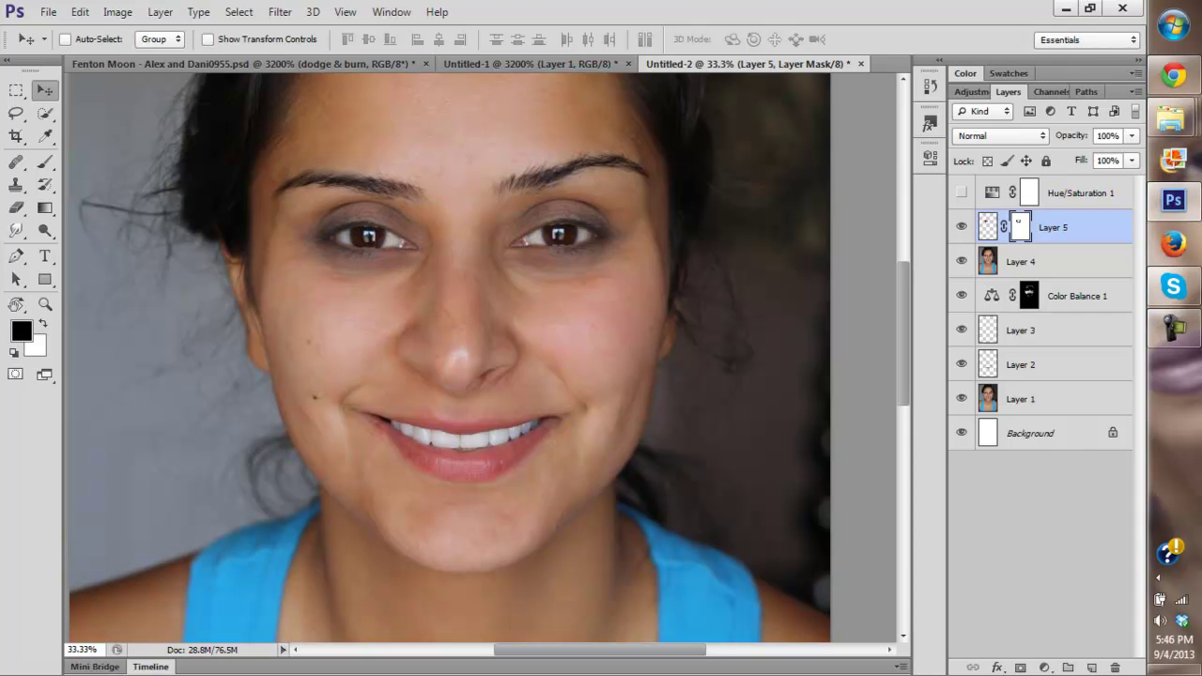
Step: Examine the eyes for symmetry in the whole portrait and up close
key("z")
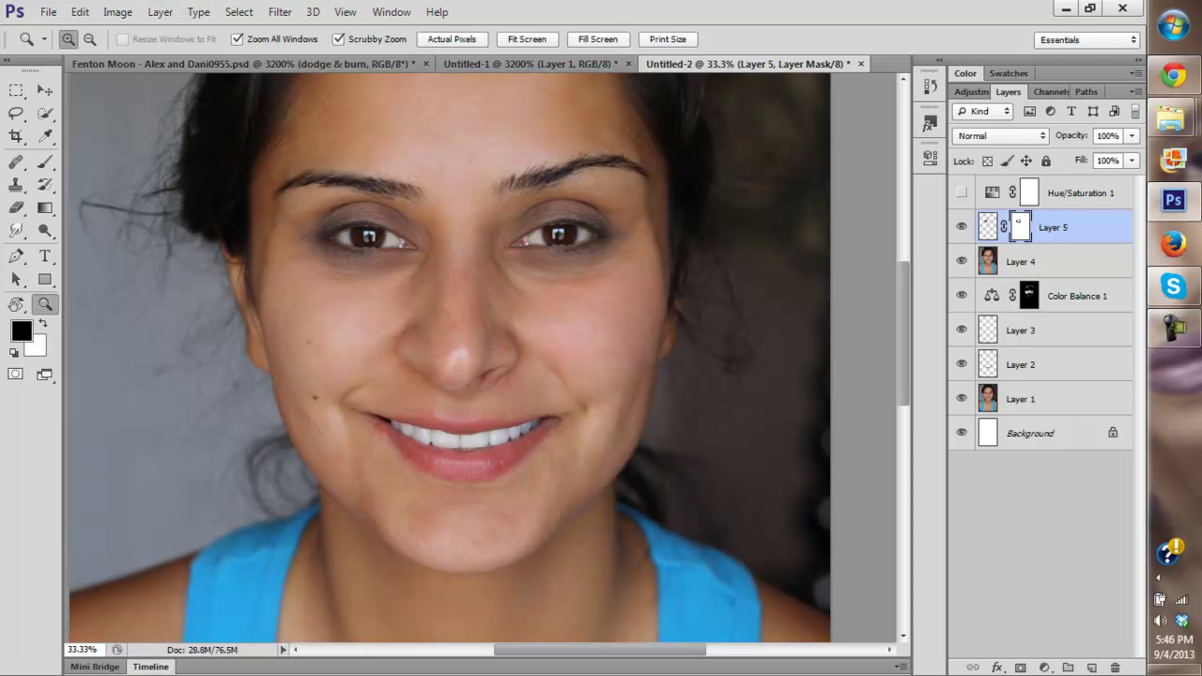
left_click(527, 39)
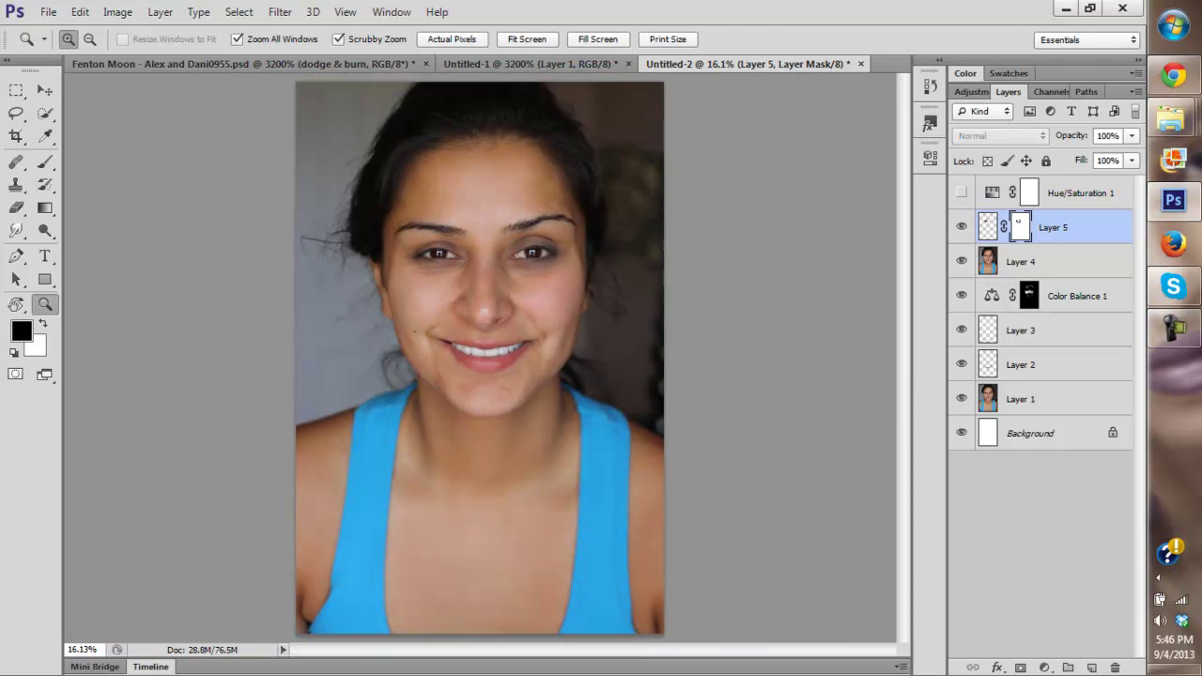
left_click(459, 285)
left_click(471, 338)
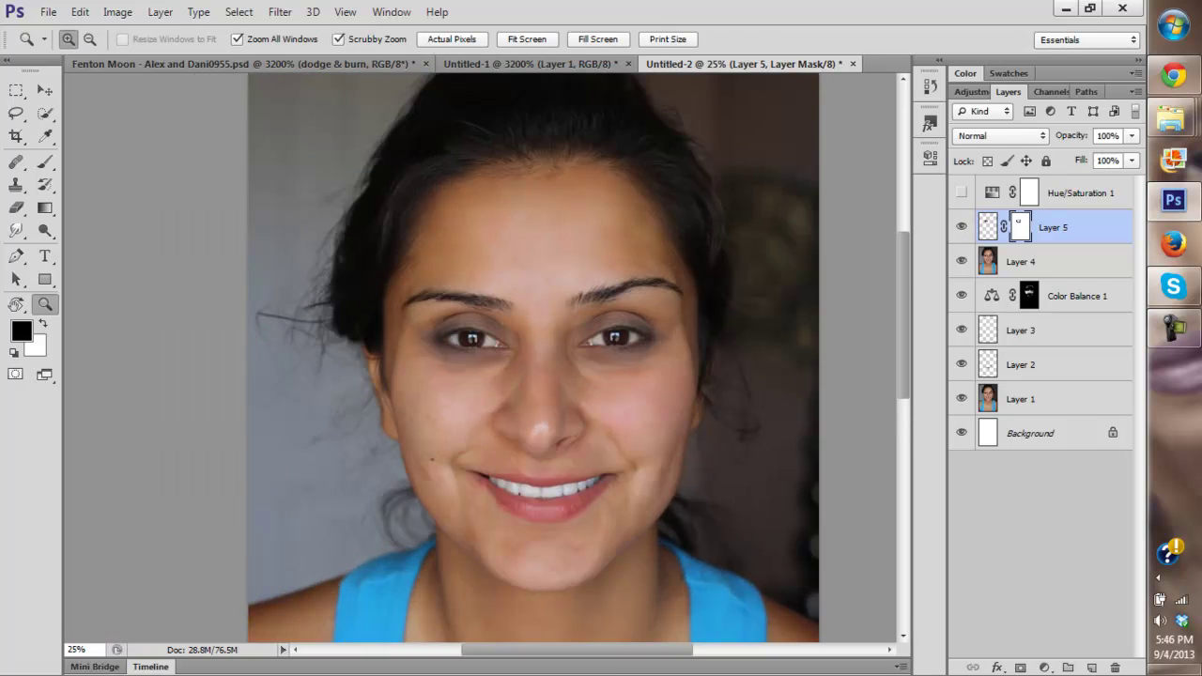
left_click(486, 361)
left_click(485, 360)
left_click_drag(485, 360, 414, 358)
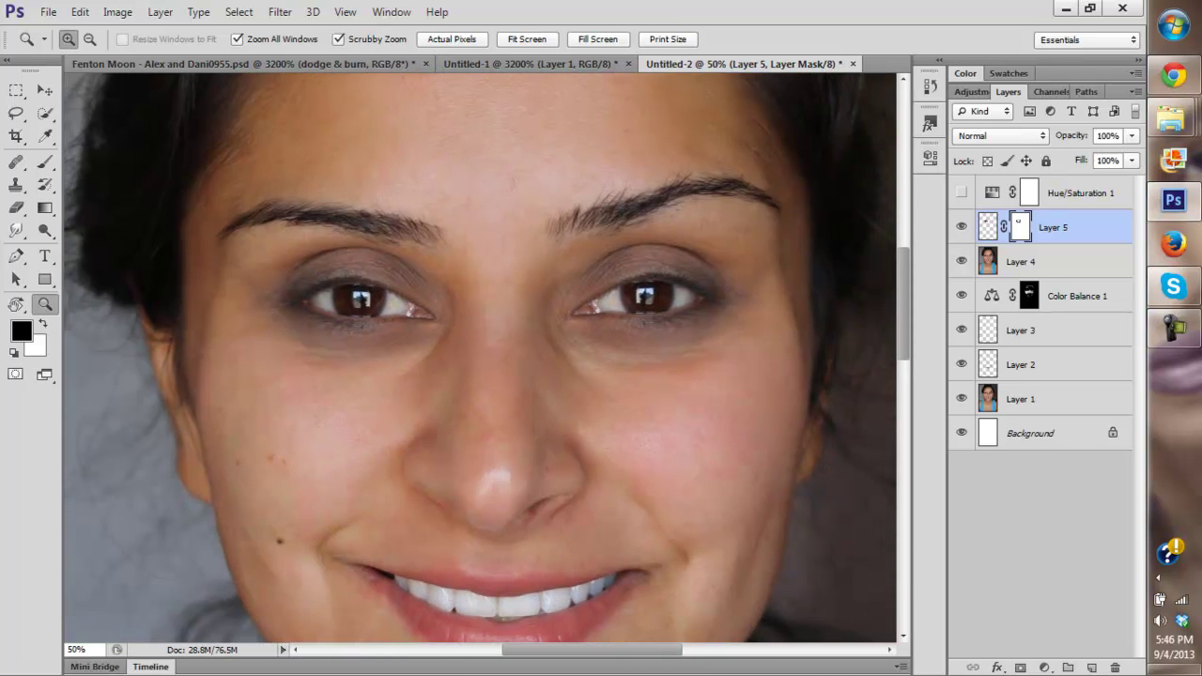
left_click(335, 343)
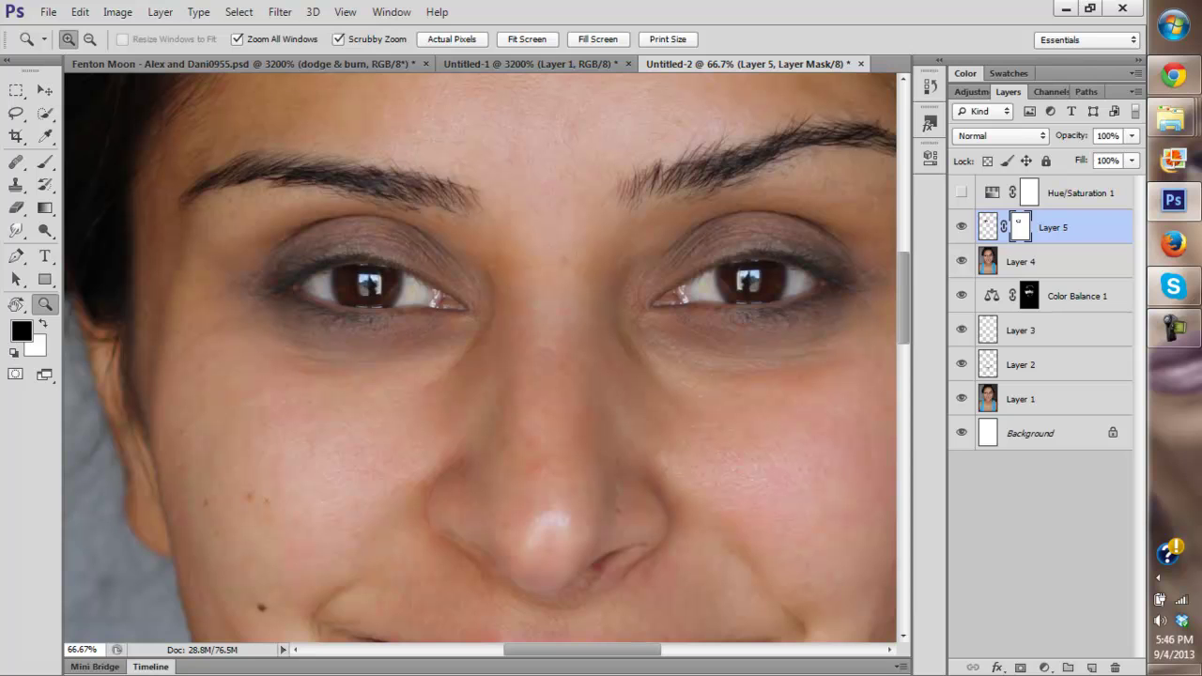
Step: Add an empty layer directly above Layer 4 and activate the standard Brush tool for painting on it
left_click(1042, 262)
left_click(1091, 666)
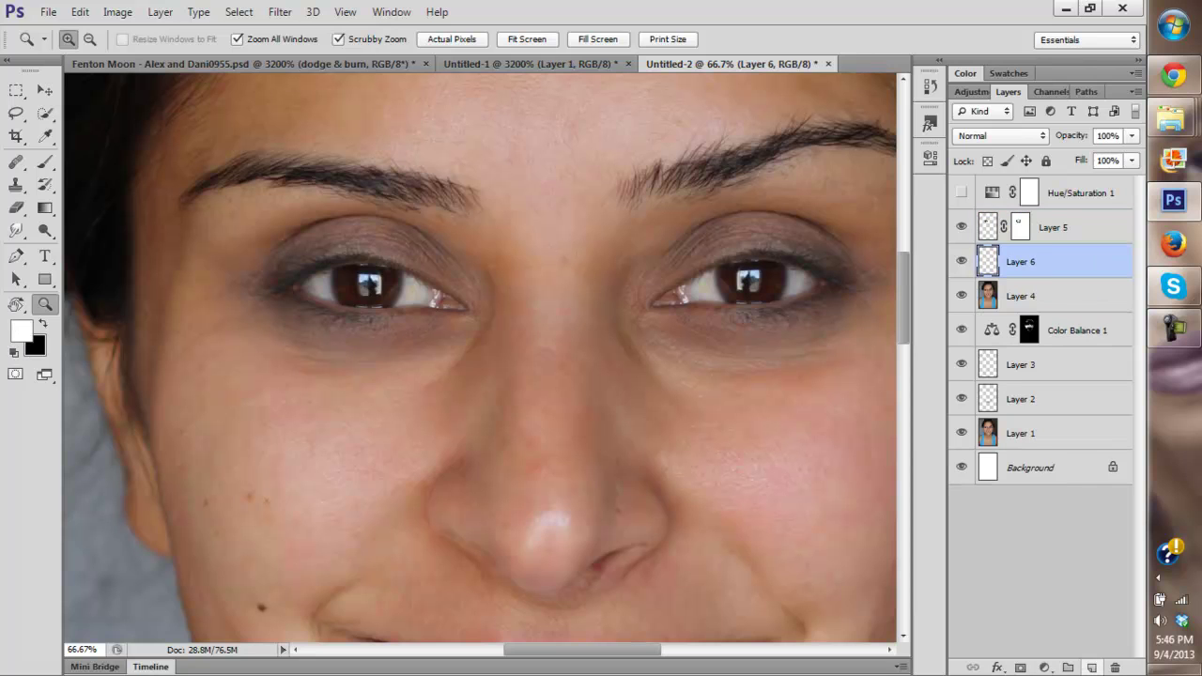
key("b")
key("y")
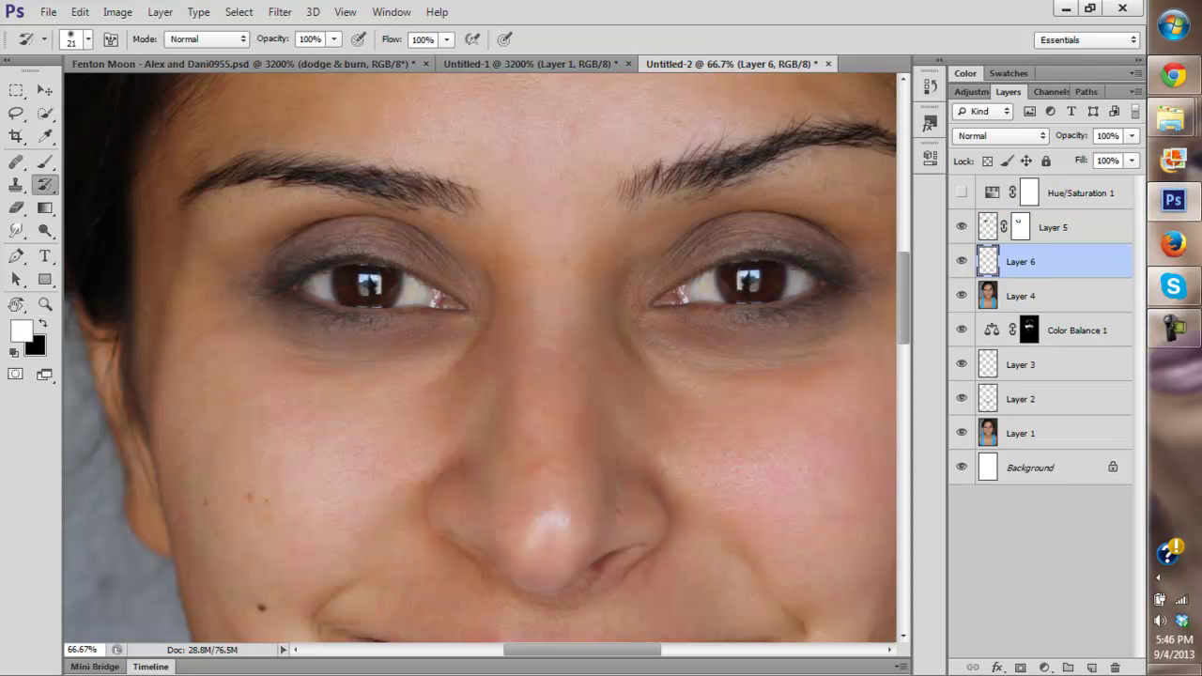
right_click(407, 370)
left_click_drag(439, 414, 469, 414)
key("Return")
key("b")
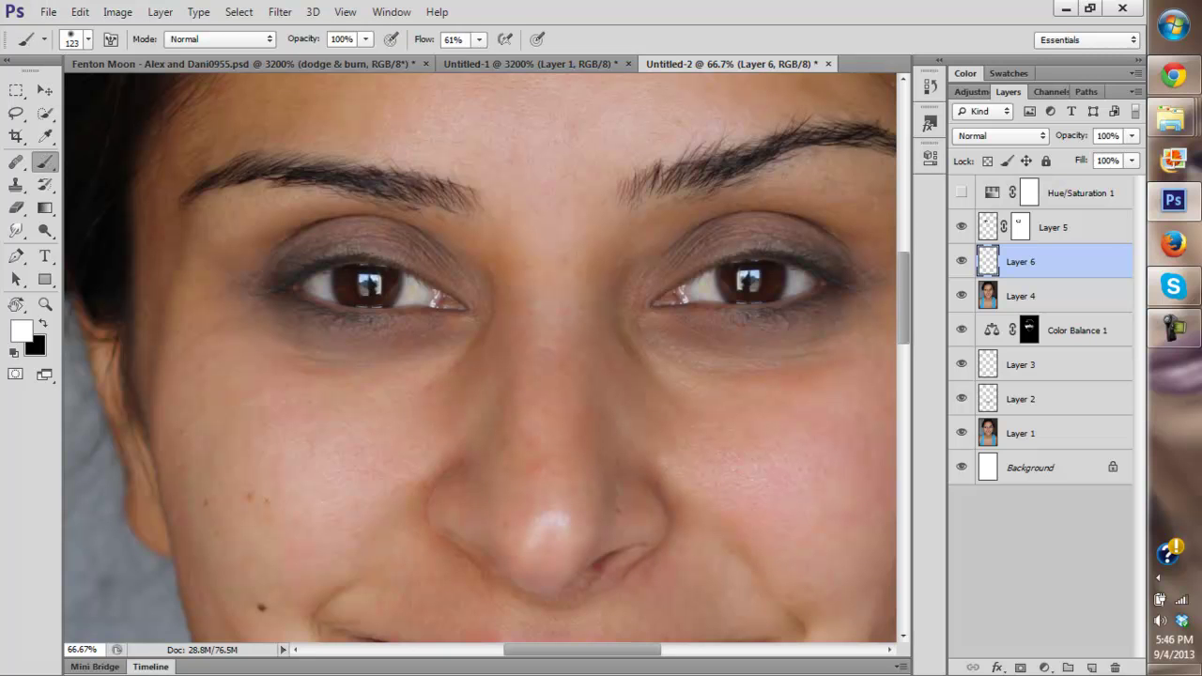
left_click_drag(423, 347, 473, 461)
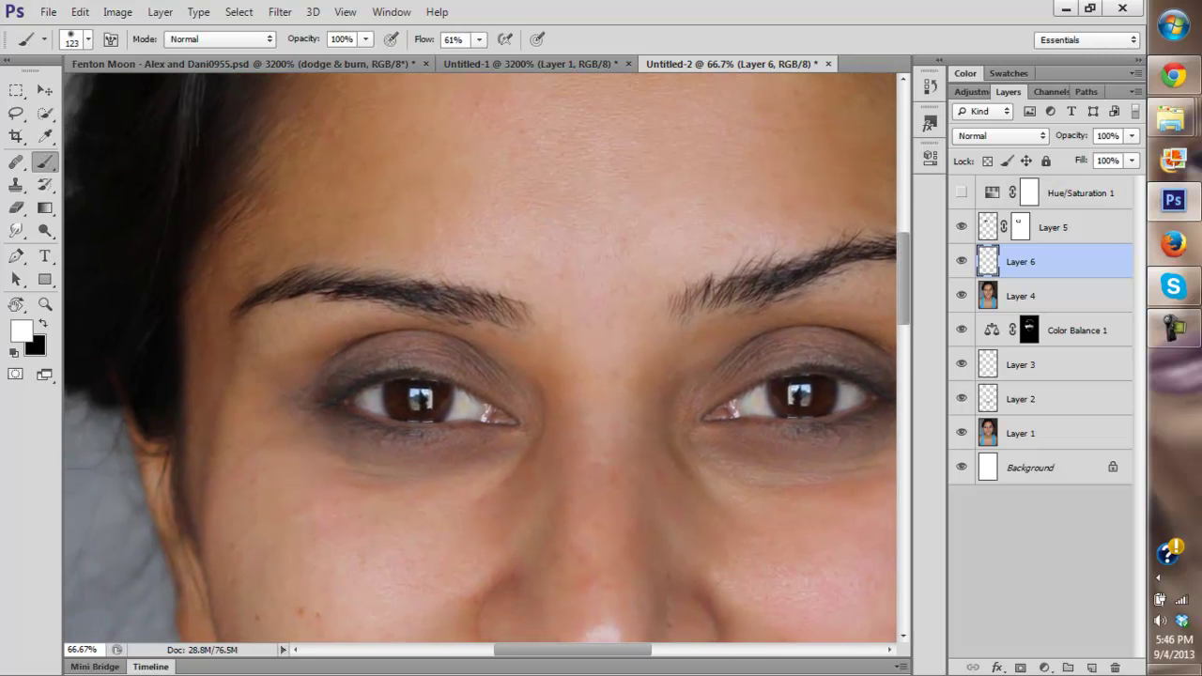
right_click(44, 163)
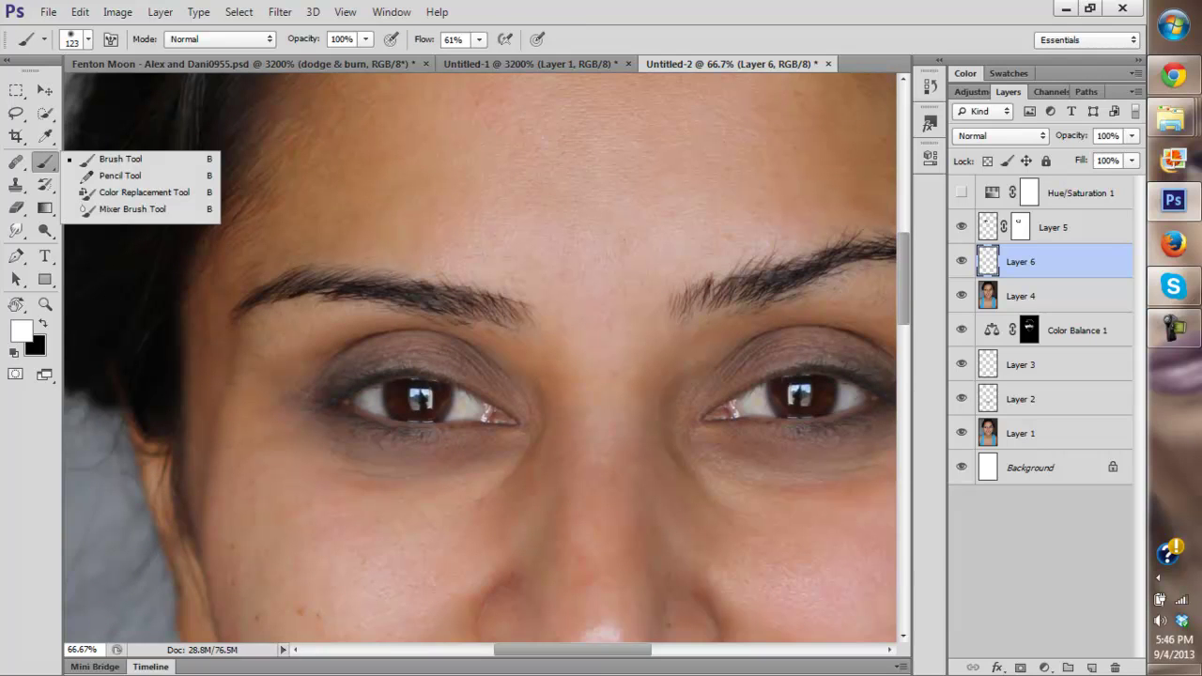
left_click(120, 159)
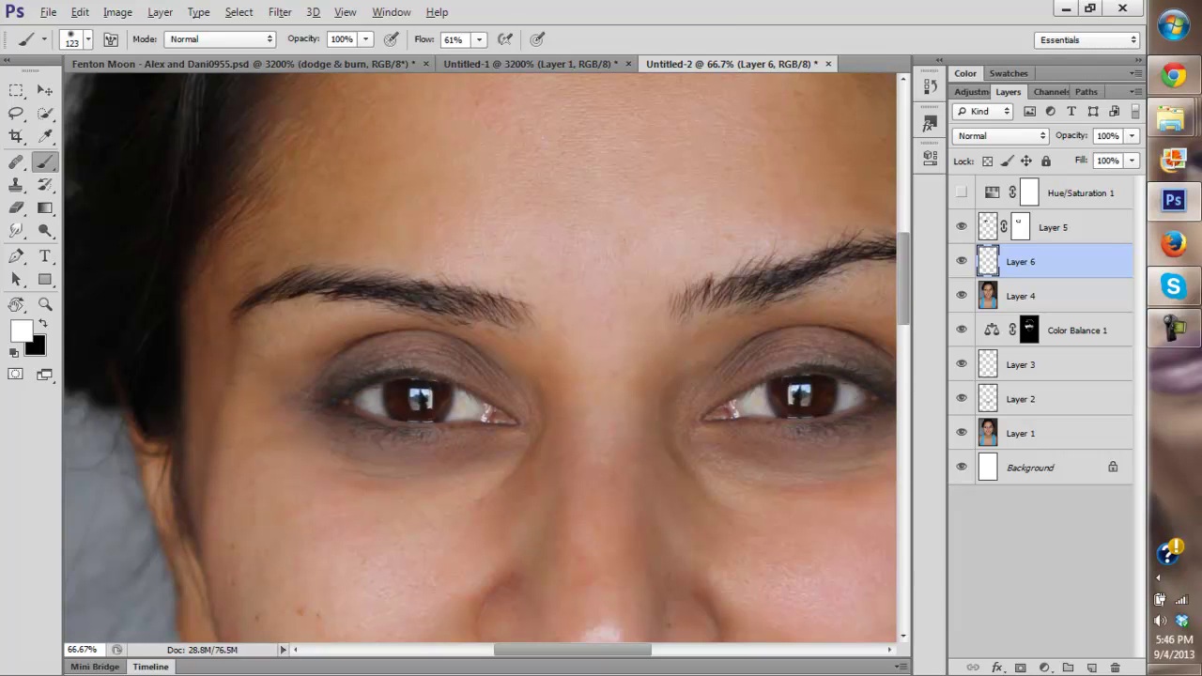
Step: Sample a brown skin tone from the forehead above the eyebrow and set the brush to 85 px size and 88% flow
left_click(384, 178, "alt")
left_click(335, 205, "alt")
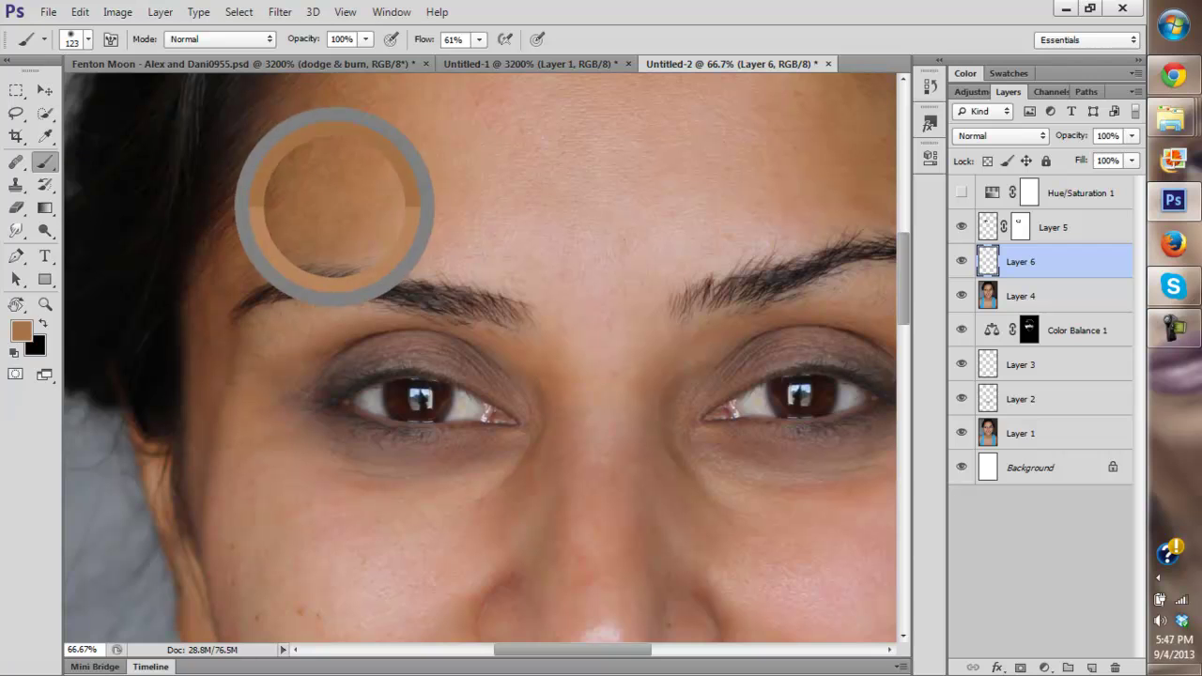
right_click(398, 218)
left_click_drag(494, 260, 484, 261)
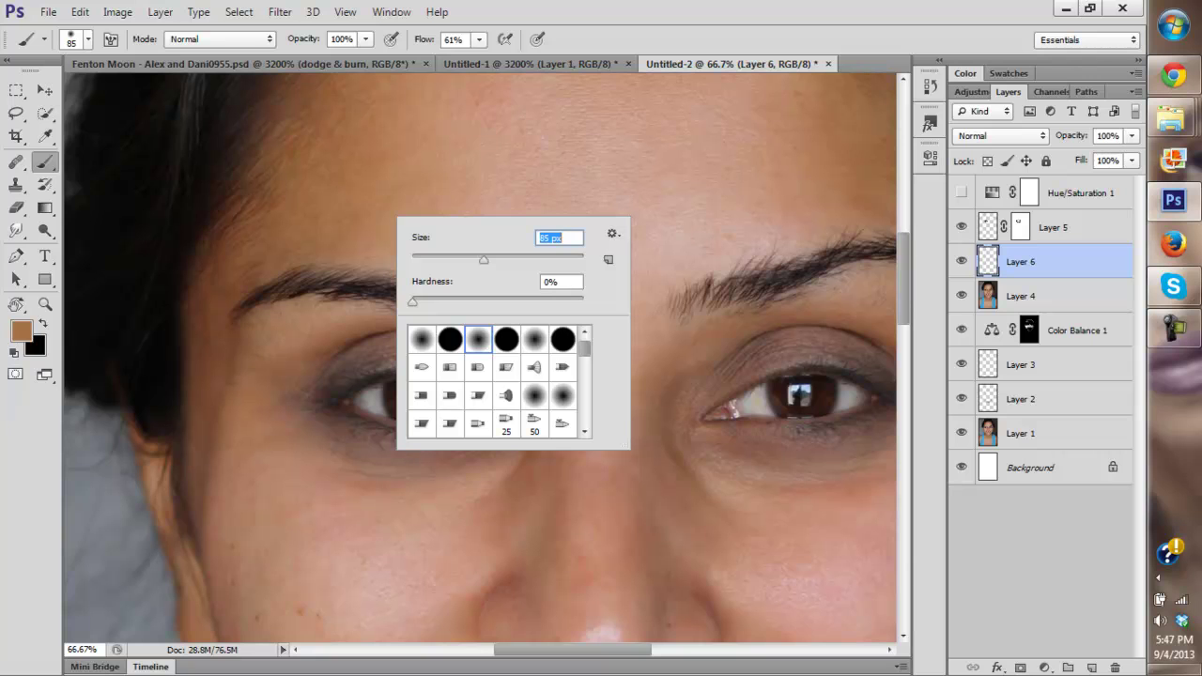
key("Return")
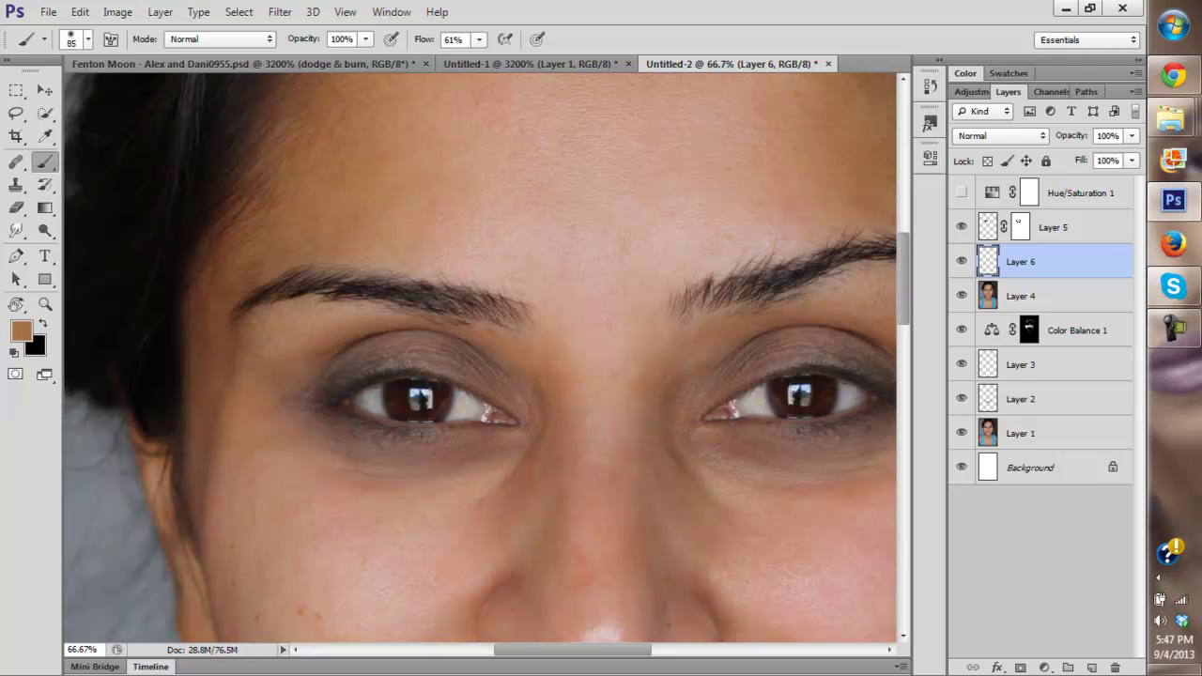
left_click_drag(479, 40, 504, 60)
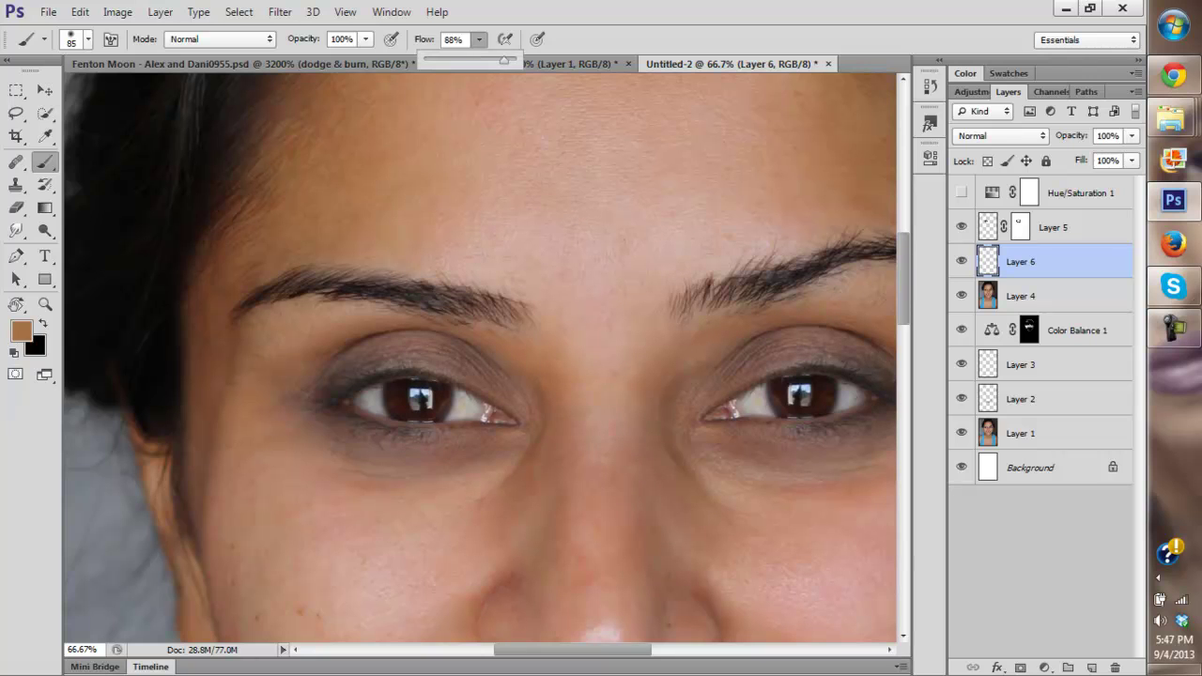
Step: Move the empty Layer 6 above the masked flipped-eye layer
left_click(961, 261)
left_click(962, 261)
left_click_drag(1022, 262, 1025, 218)
Step: Paint the sampled skin tone over the eyelids and under-eye areas of both eyes, leaving the eyes themselves clear
mouse_move(315, 384)
left_mouse_down()
mouse_move(406, 353)
mouse_move(468, 360)
mouse_move(516, 388)
left_mouse_up()
mouse_move(317, 422)
left_mouse_down()
mouse_move(370, 447)
mouse_move(305, 419)
mouse_move(413, 457)
mouse_move(493, 452)
mouse_move(287, 402)
mouse_move(314, 366)
left_mouse_up()
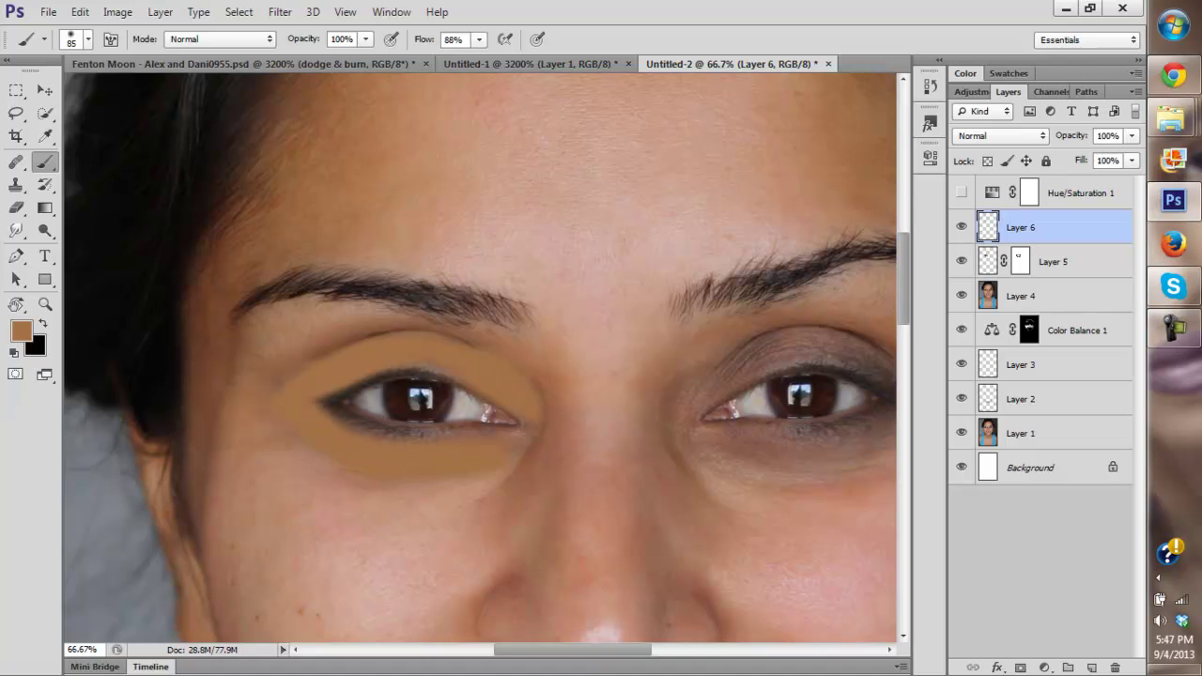
left_click_drag(601, 394, 388, 342)
mouse_move(488, 345)
left_mouse_down()
mouse_move(578, 289)
mouse_move(671, 302)
mouse_move(718, 343)
mouse_move(713, 366)
mouse_move(596, 406)
mouse_move(648, 387)
left_mouse_up()
mouse_move(531, 385)
left_mouse_down()
mouse_move(693, 383)
mouse_move(662, 402)
mouse_move(736, 338)
mouse_move(678, 298)
left_mouse_up()
Step: Examine the painted areas around both eyes in a wider view of the portrait and closer up
key("z")
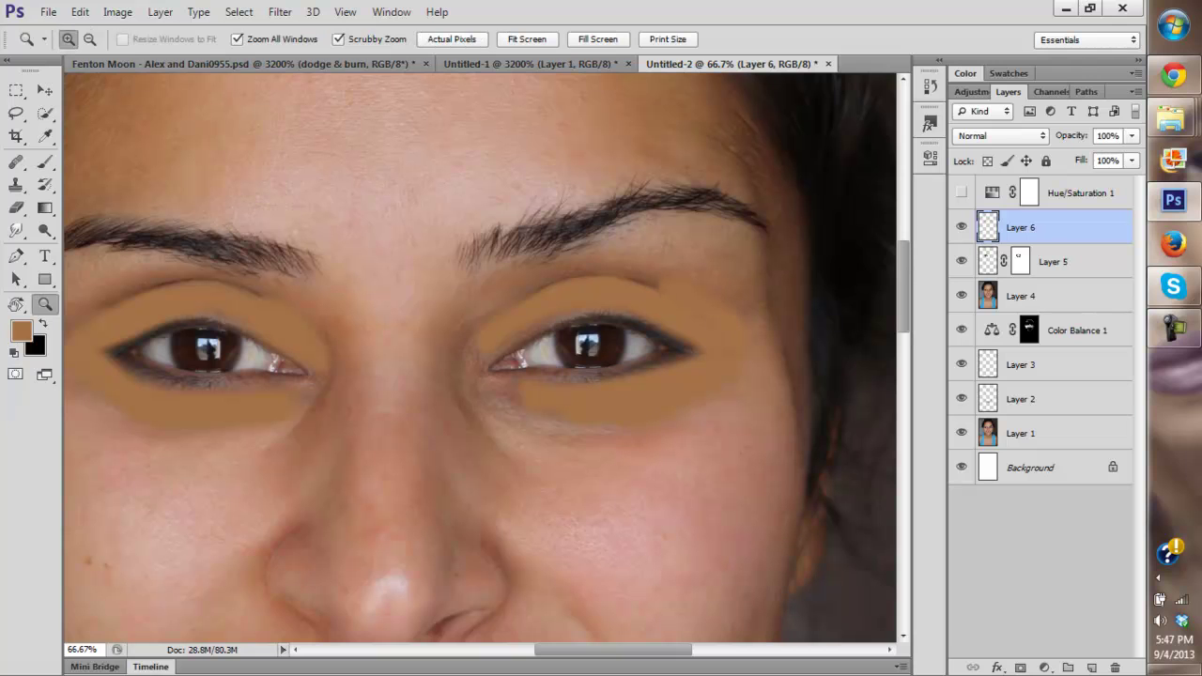
left_click(527, 38)
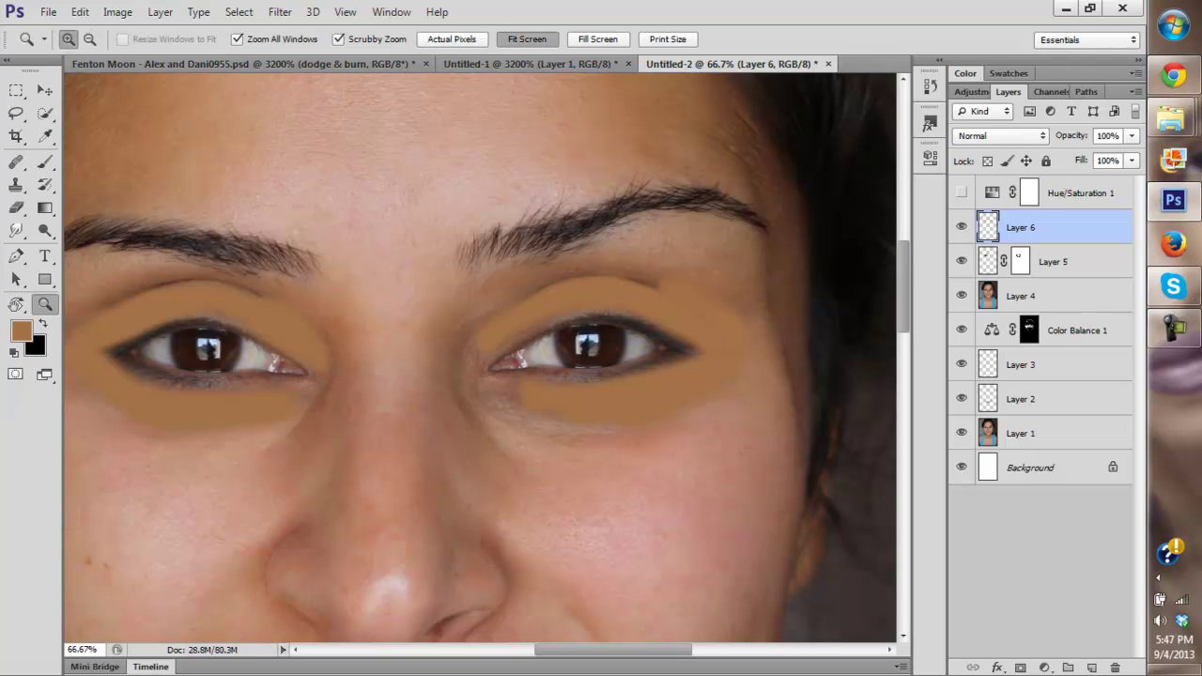
left_click(483, 295)
left_click(483, 295)
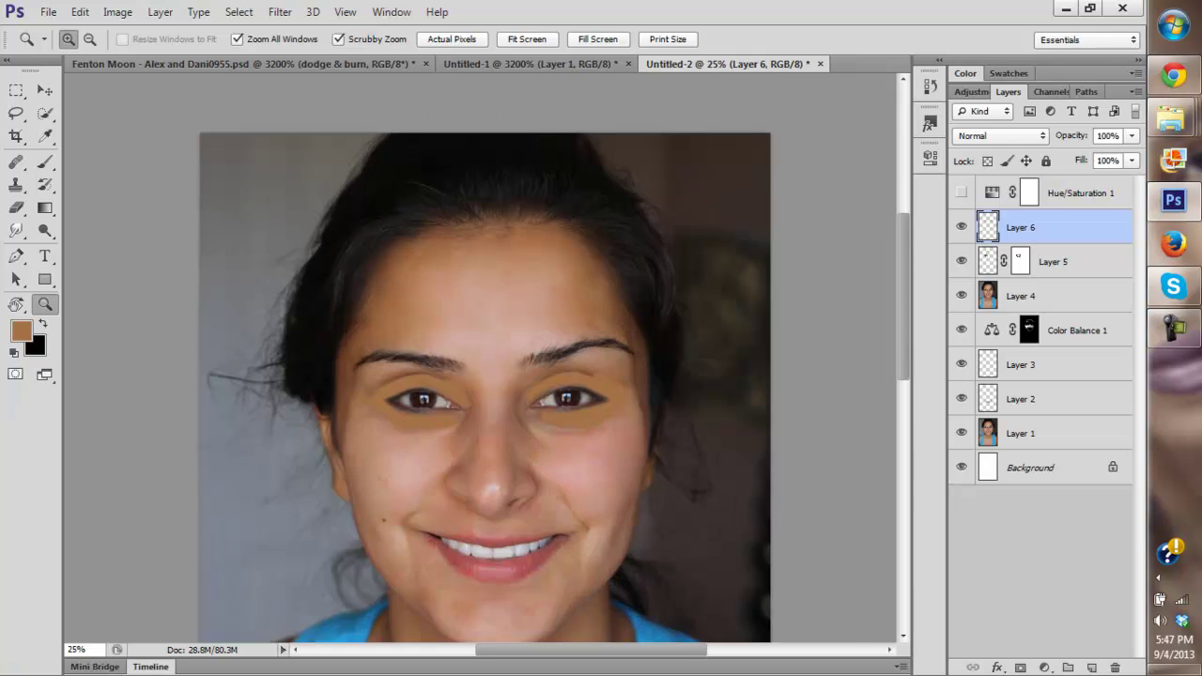
left_click(483, 295)
scroll(483, 295, "down", 1)
scroll(489, 357, "down", 3)
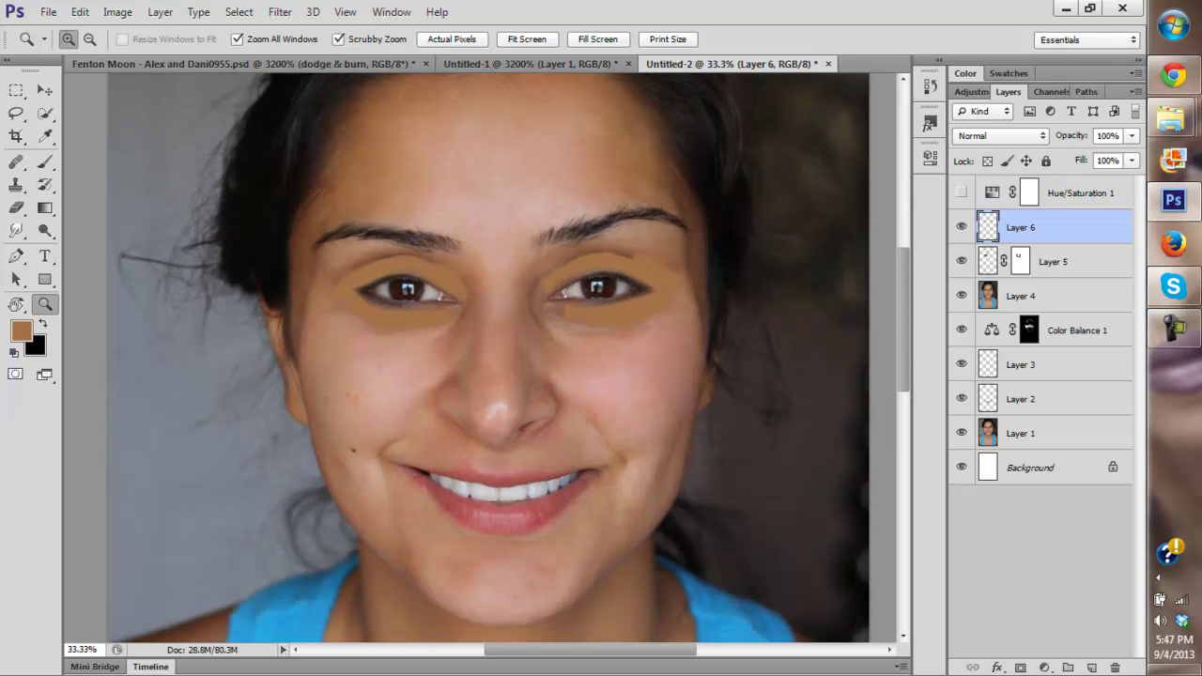
key("ctrl+plus")
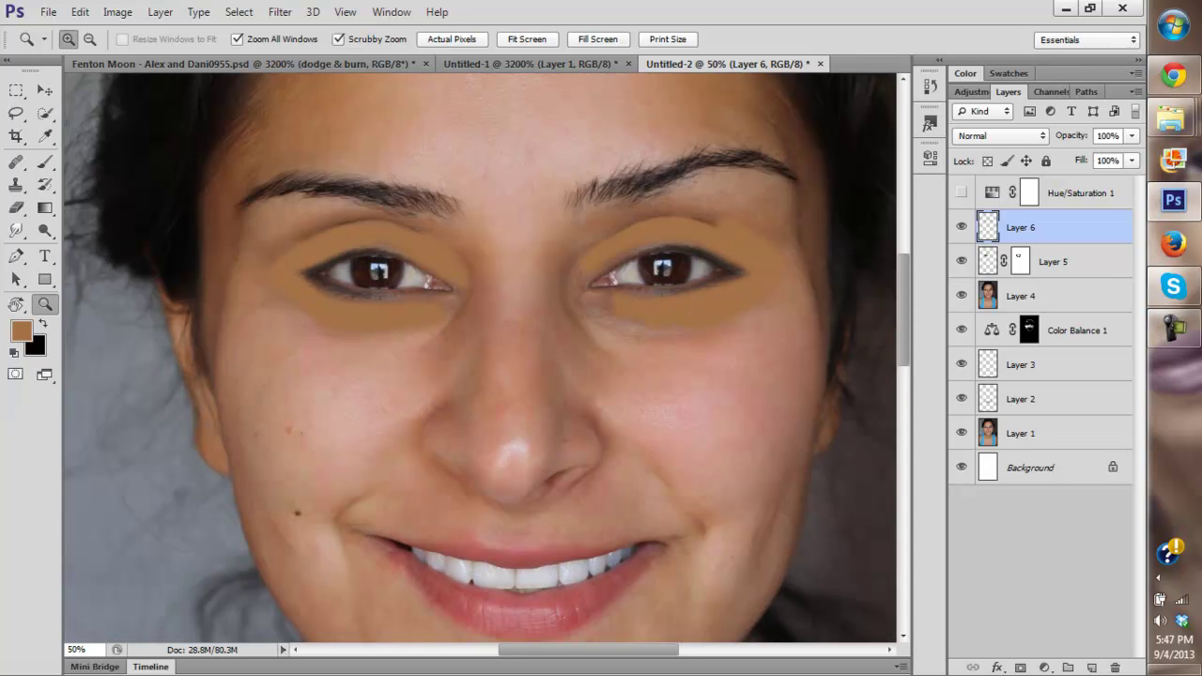
Step: Try the Overlay blend mode on the painted eye-area layer
left_click(1000, 136)
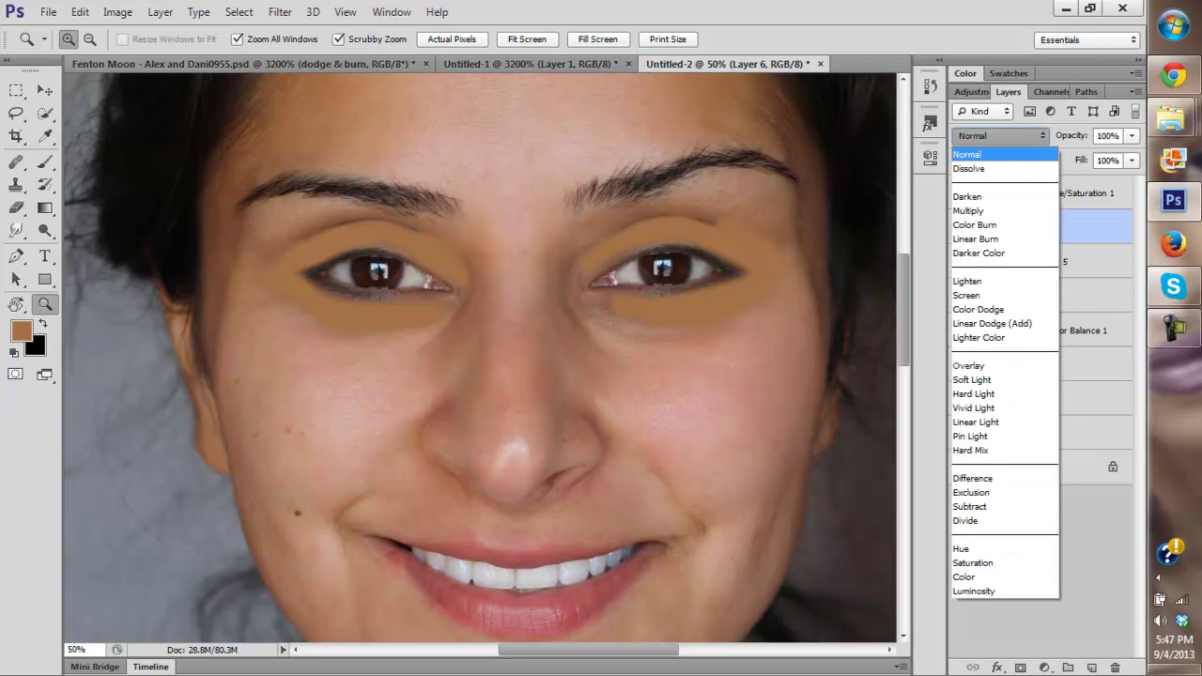
left_click(1000, 136)
left_click(1000, 136)
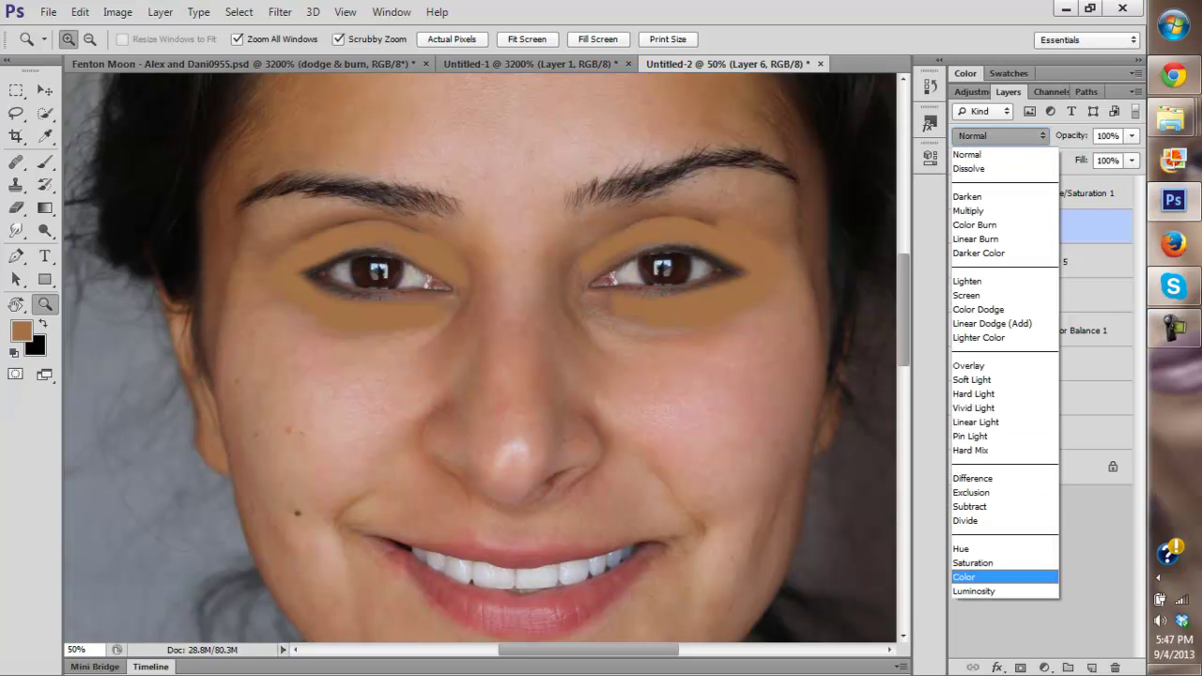
left_click(968, 365)
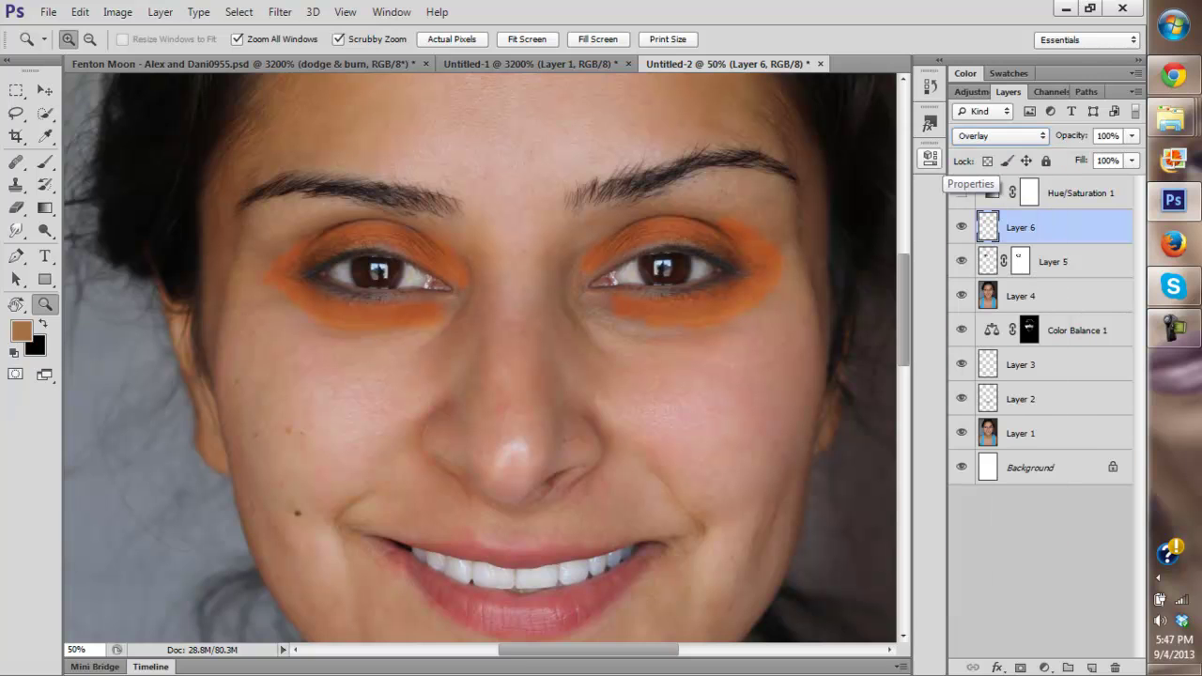
Step: Set the painted eye-area layer to the Color blend mode and lower its opacity to 23%
left_click(1000, 135)
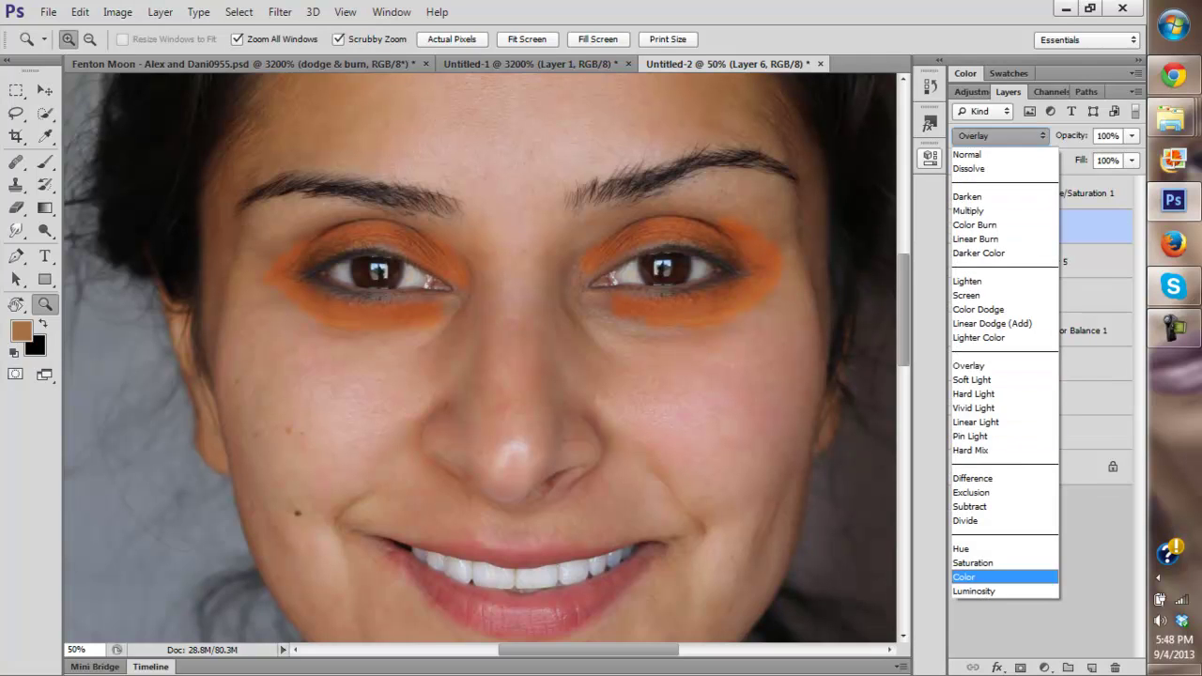
left_click(977, 579)
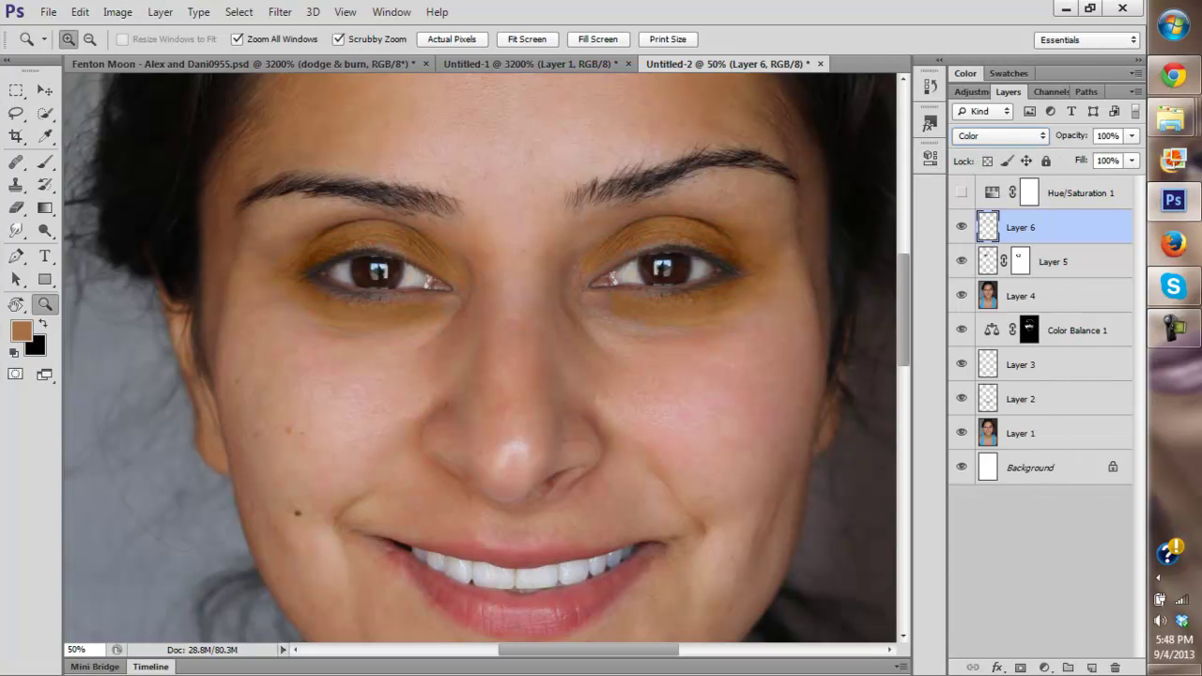
left_click(961, 228)
left_click(961, 227)
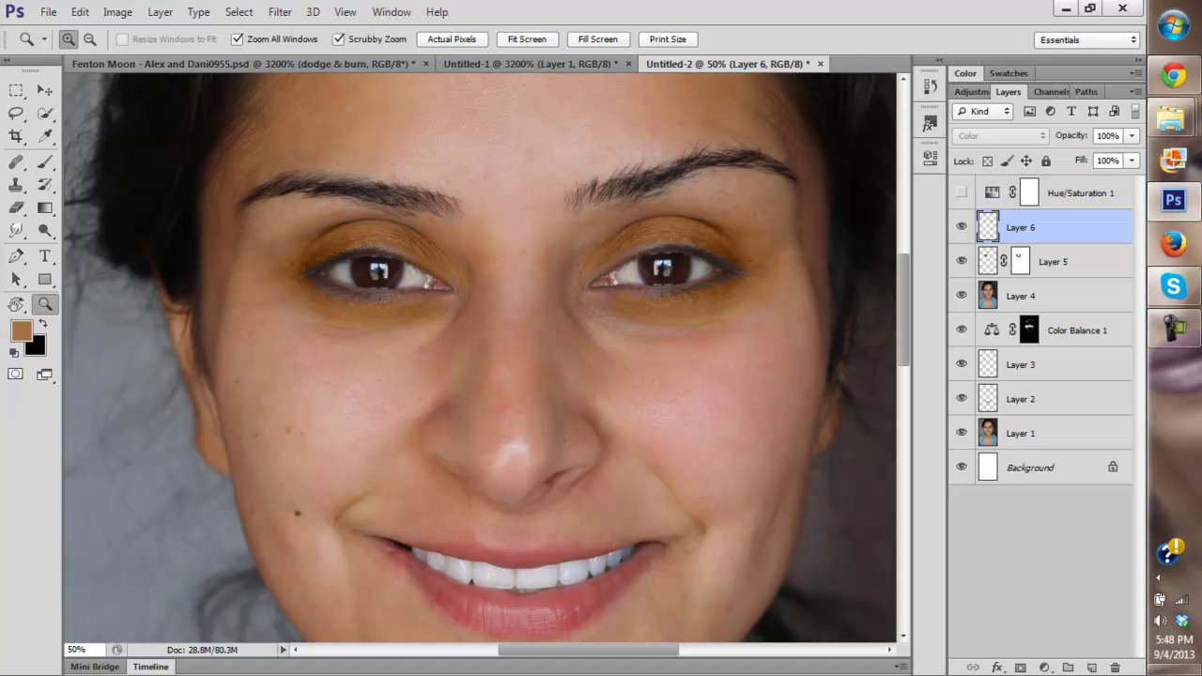
left_click(1132, 137)
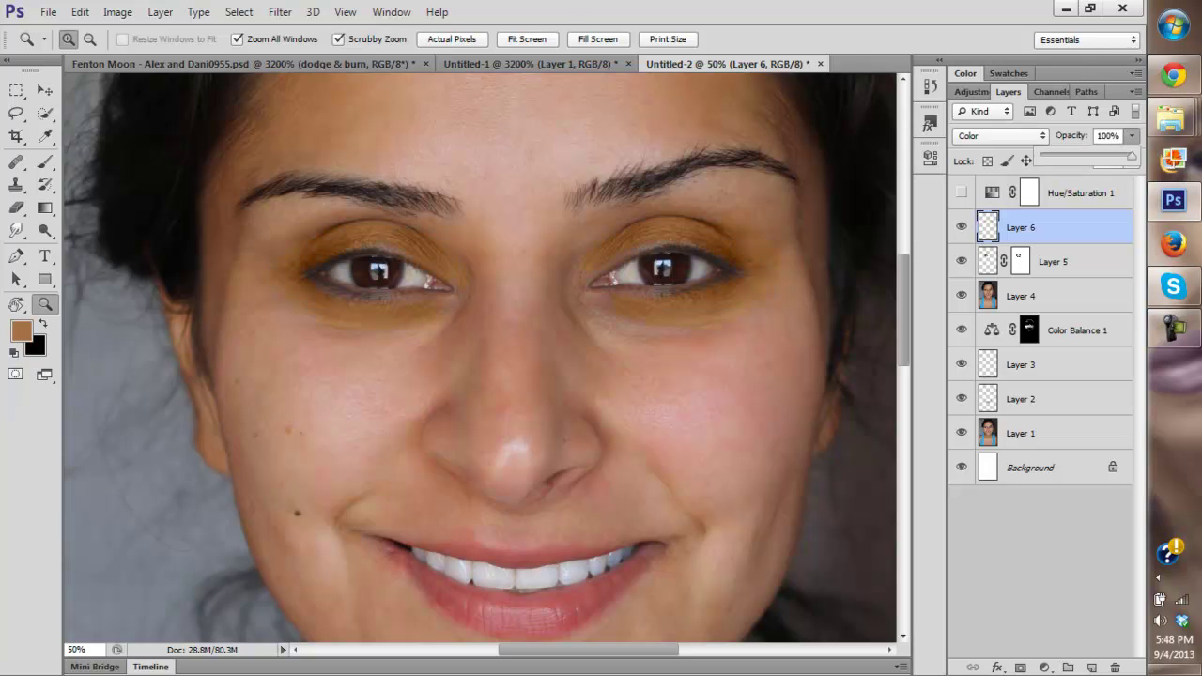
left_click_drag(1131, 156, 1062, 155)
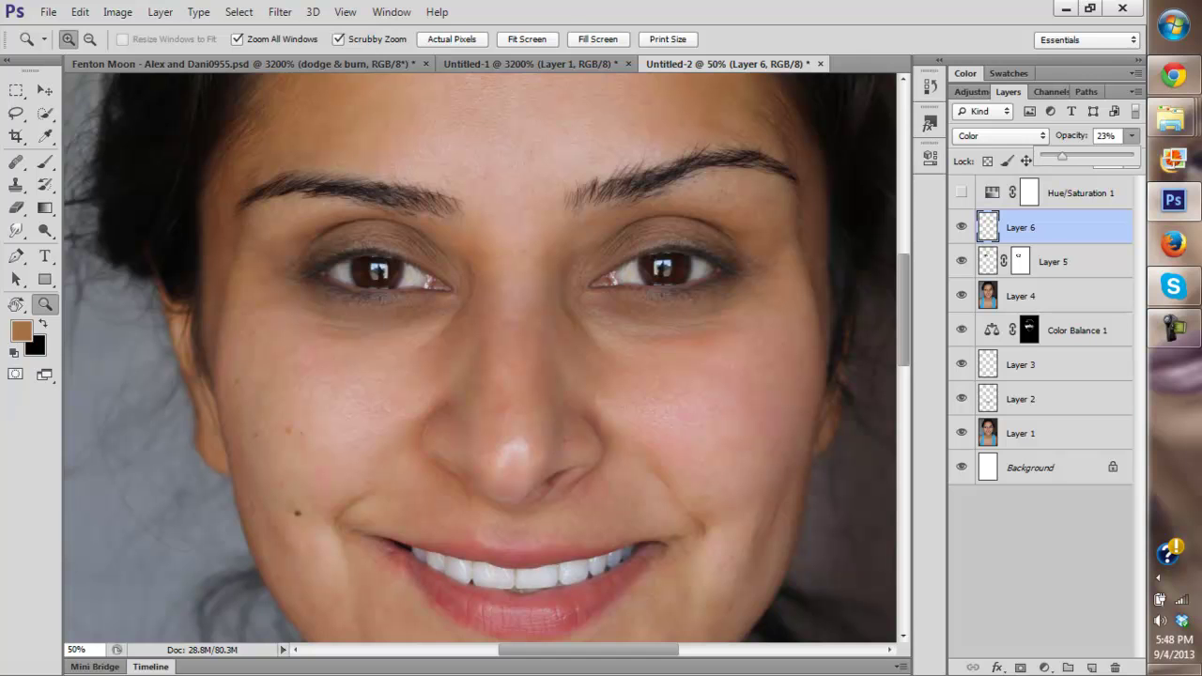
Step: Compare the portrait with the eye-area tint in Layer 6 hidden and shown, up close and at full view
left_click(961, 227)
left_click(961, 228)
left_click(961, 228)
key("ctrl+0")
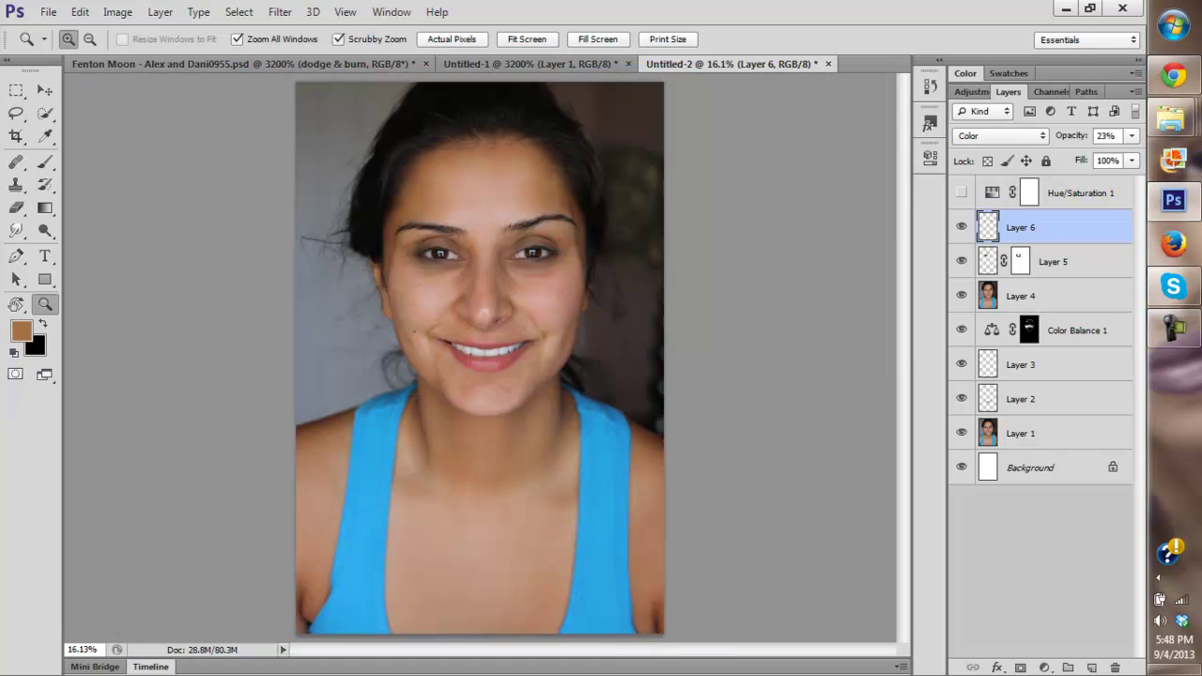
left_click(961, 227)
left_click(961, 227)
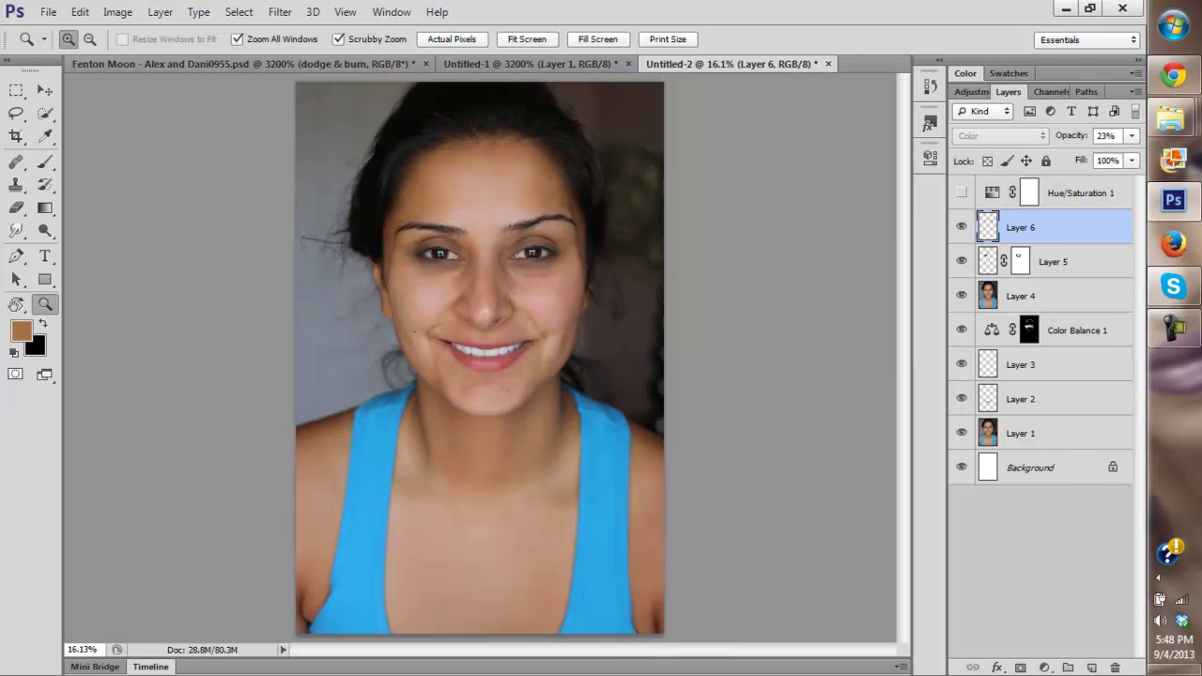
key("ctrl+plus")
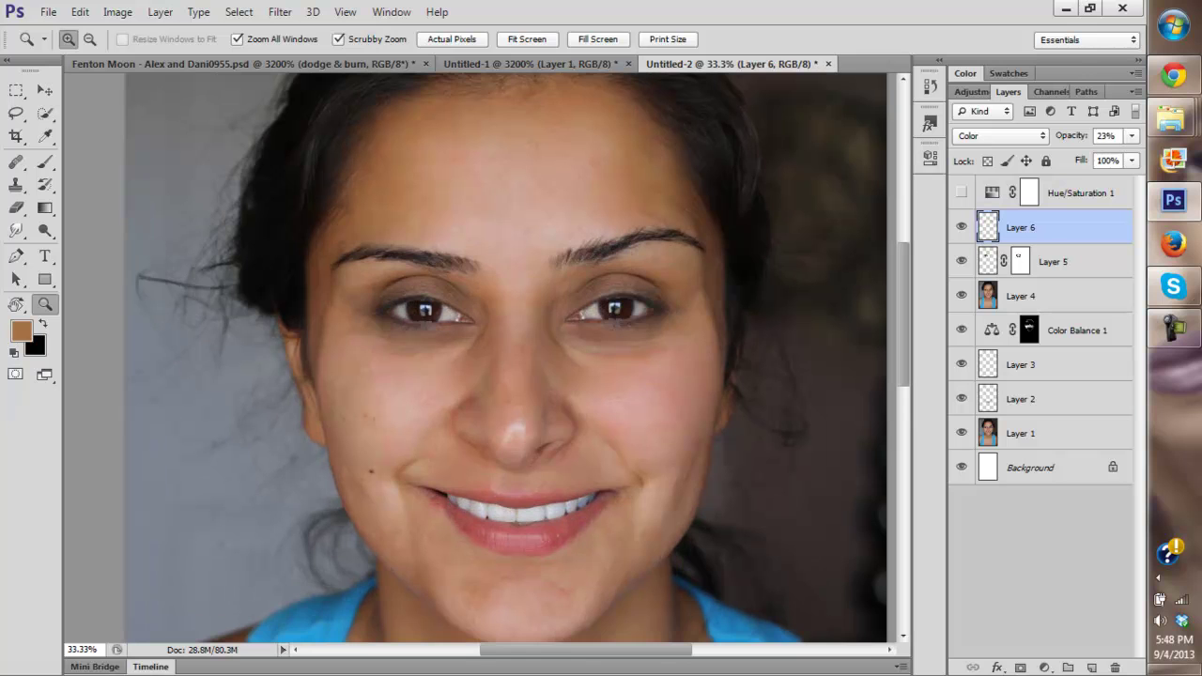
Step: Compare the fully retouched portrait with the original photo in Layer 1 shown alone, and inspect the face closer in between
left_click(527, 38)
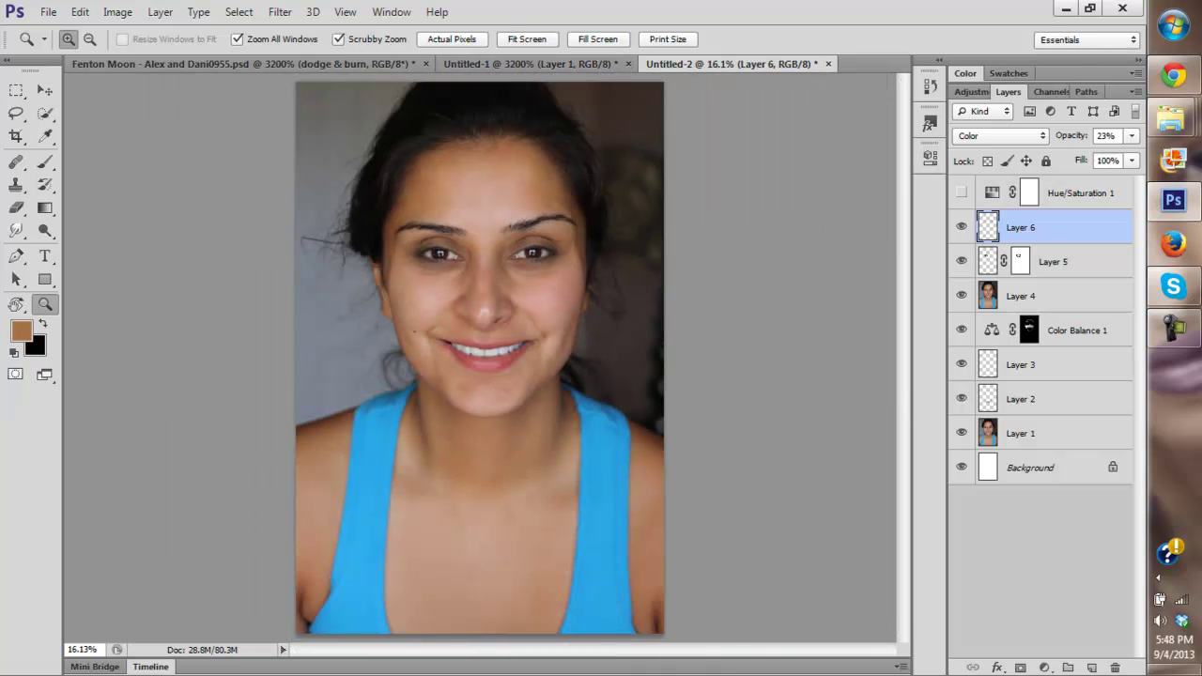
left_click(960, 433, "alt")
left_click(961, 433, "alt")
left_click(960, 433, "alt")
left_click(961, 433, "alt")
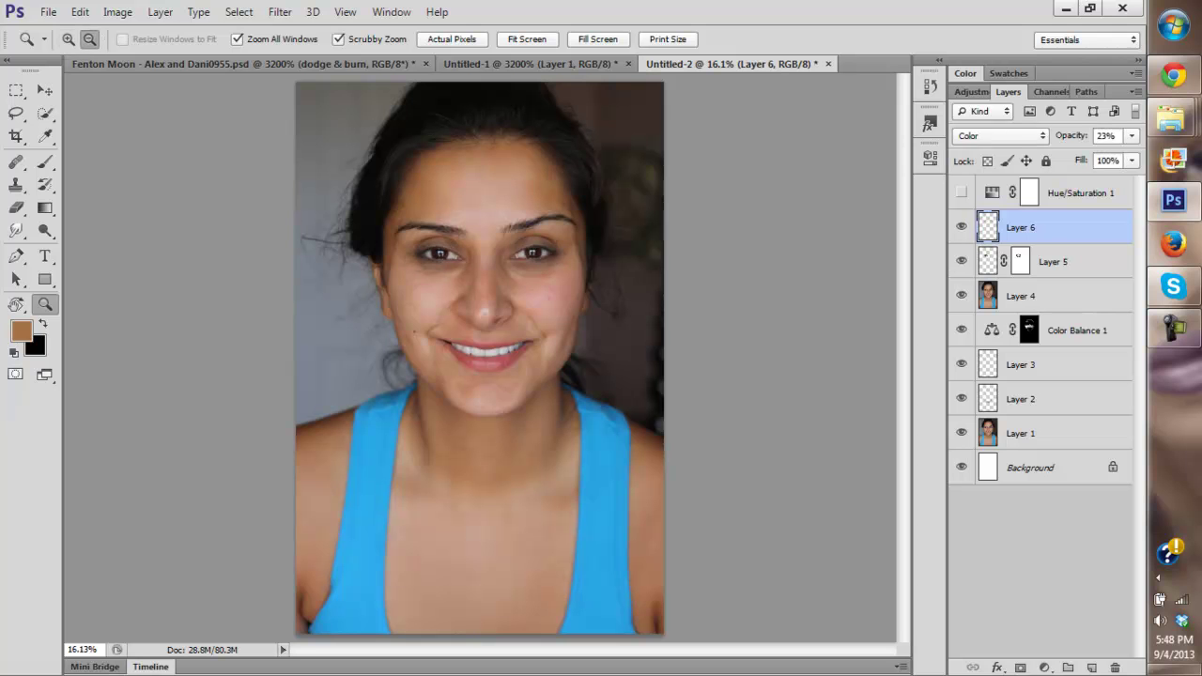
left_click(519, 322)
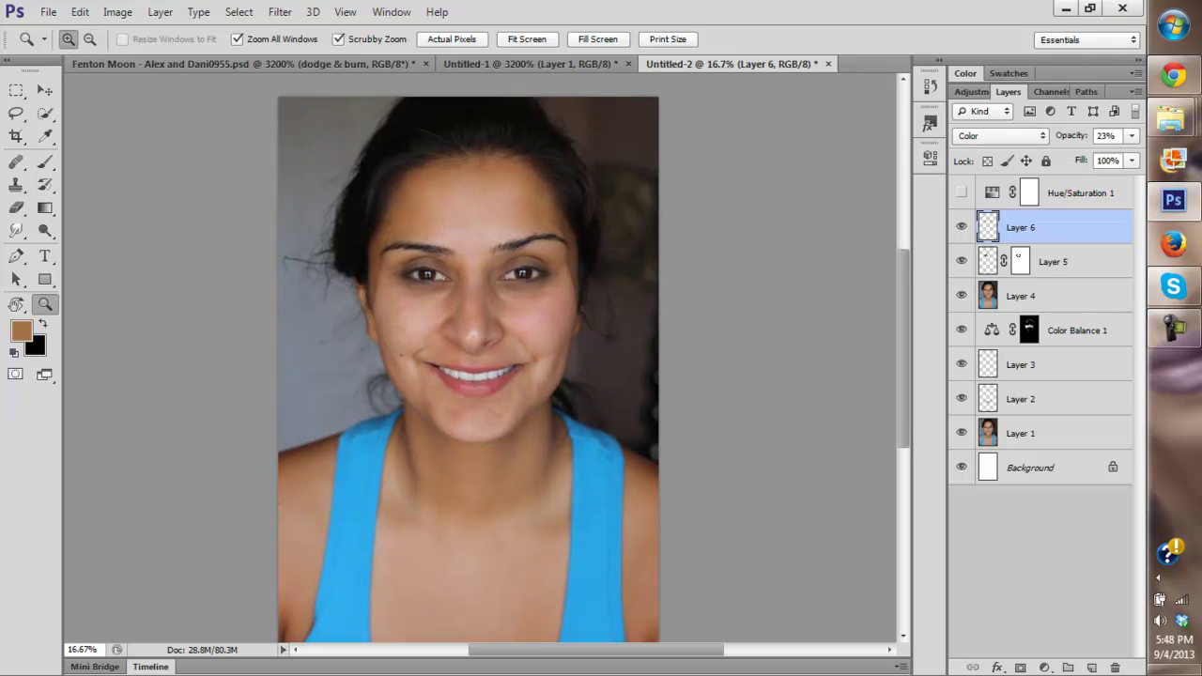
left_click(411, 253)
mouse_move(451, 309)
left_mouse_down()
mouse_move(451, 382)
mouse_move(457, 293)
left_mouse_up()
key("ctrl+plus")
left_click(517, 356, "alt")
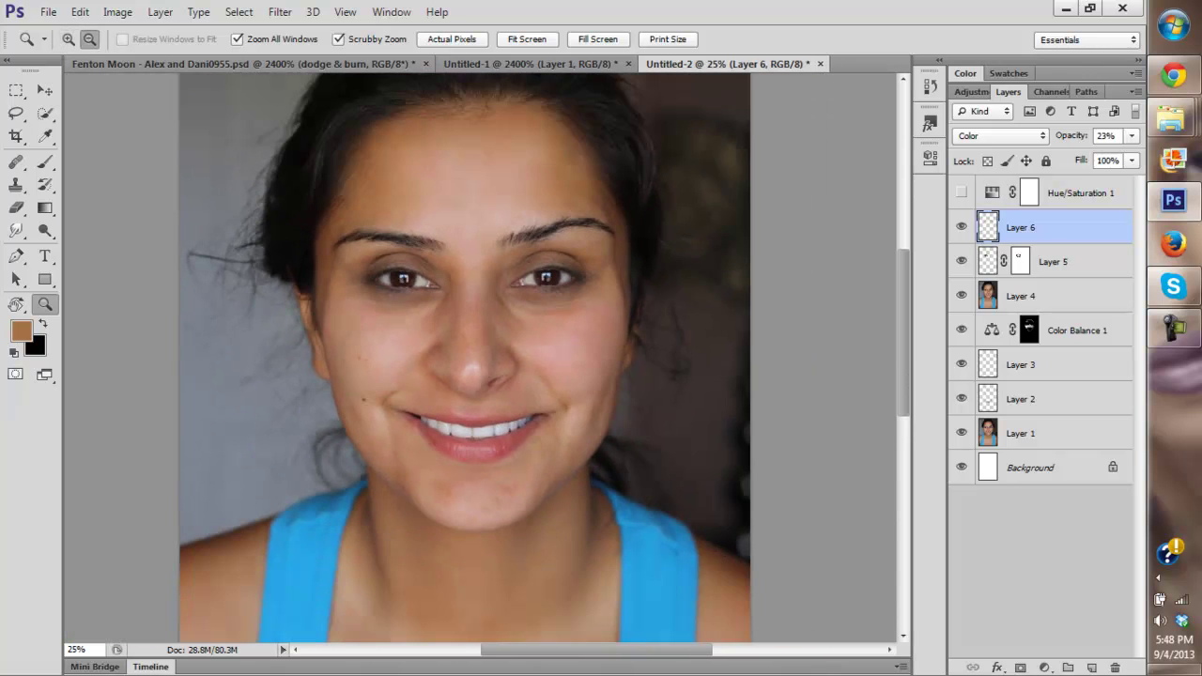
left_click(518, 356, "alt")
left_click(961, 433, "alt")
left_click(961, 433, "alt")
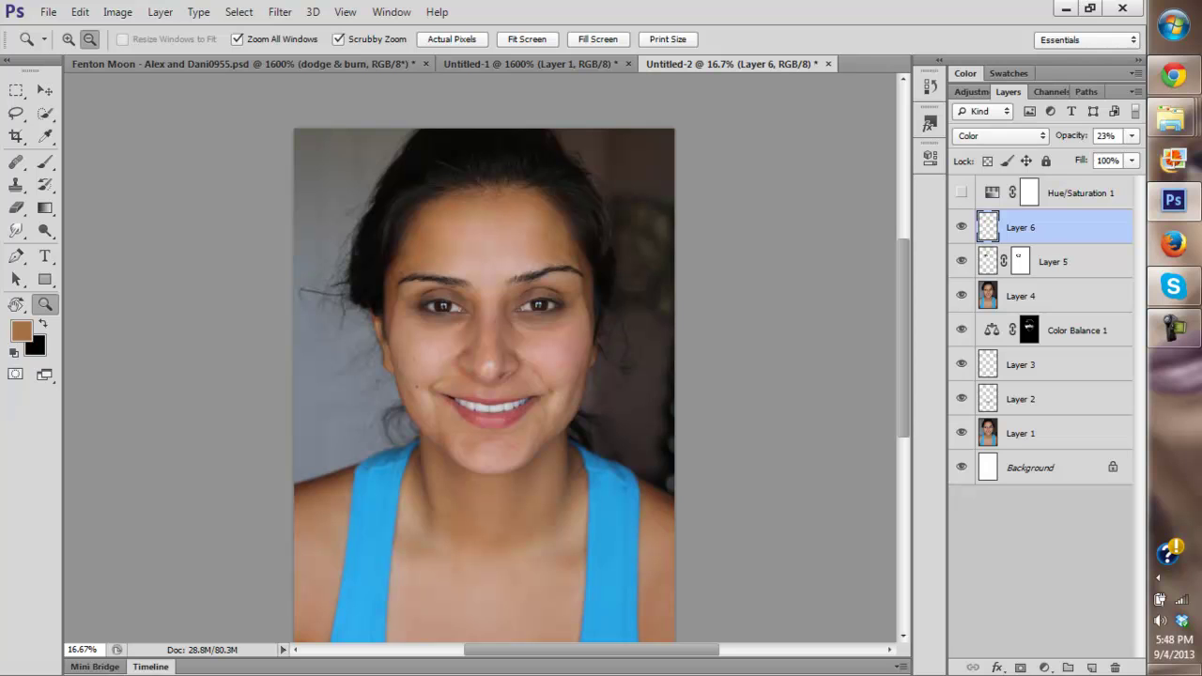
left_click(961, 433, "alt")
left_click(961, 433, "alt")
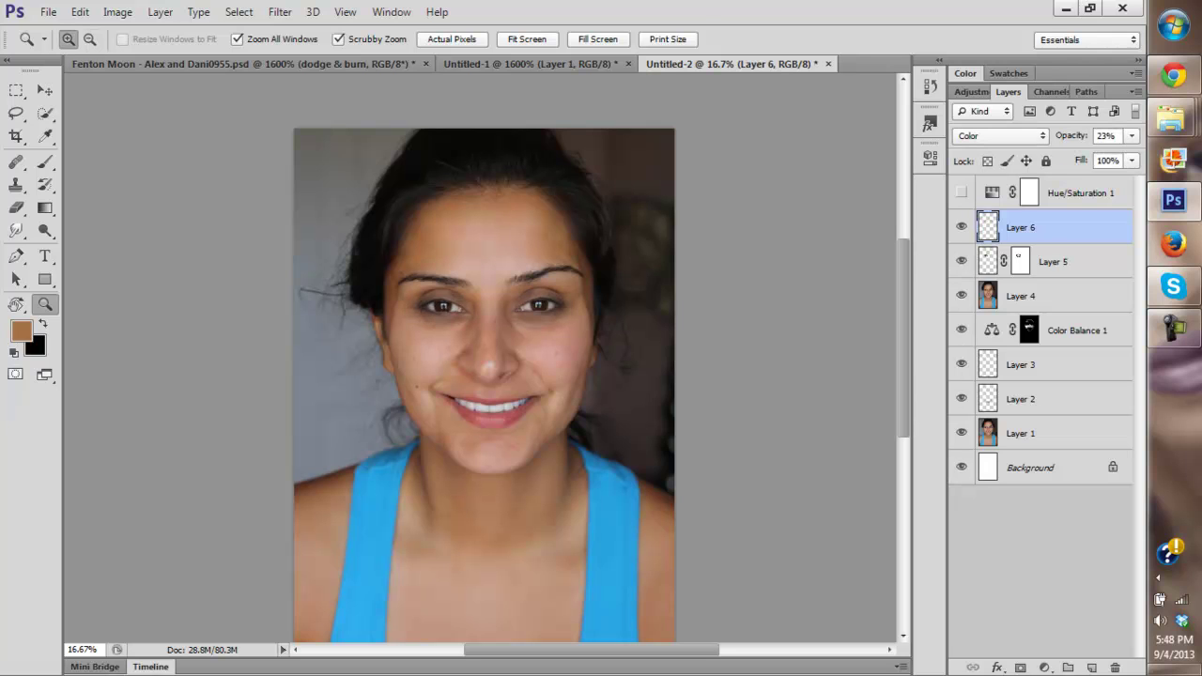
Step: Check the tint layer's effect once more by hiding and showing Layer 6, and view the face closer
left_click(961, 227)
left_click(961, 227)
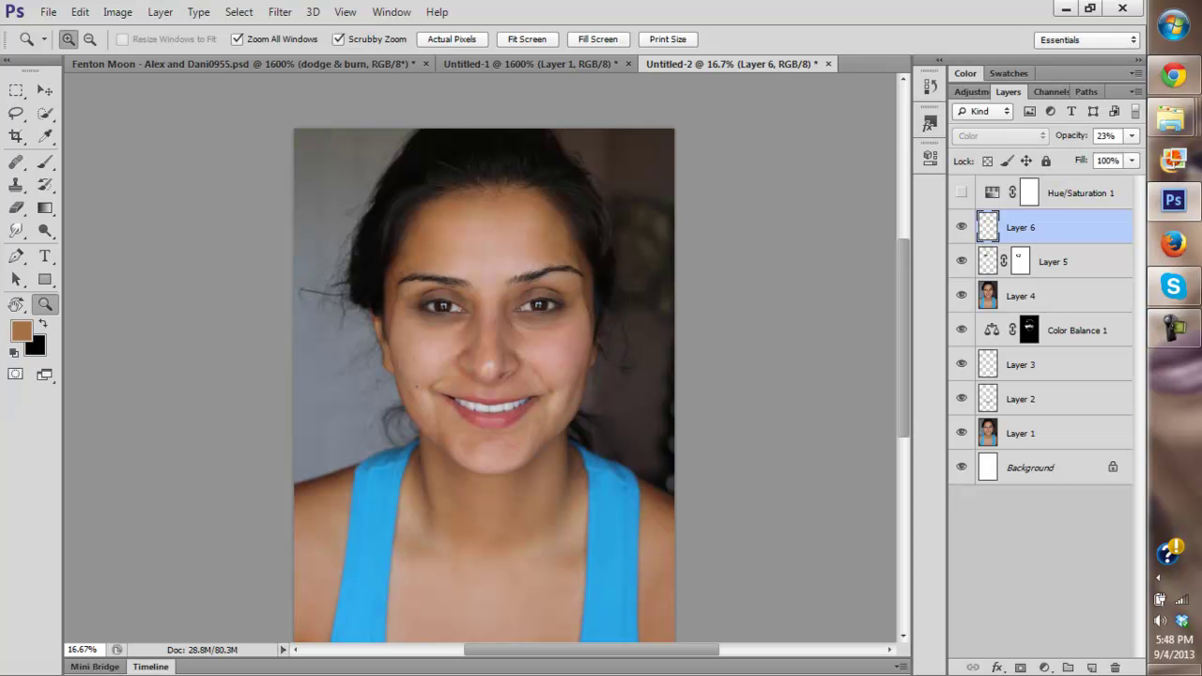
left_click(436, 336)
left_click(435, 336)
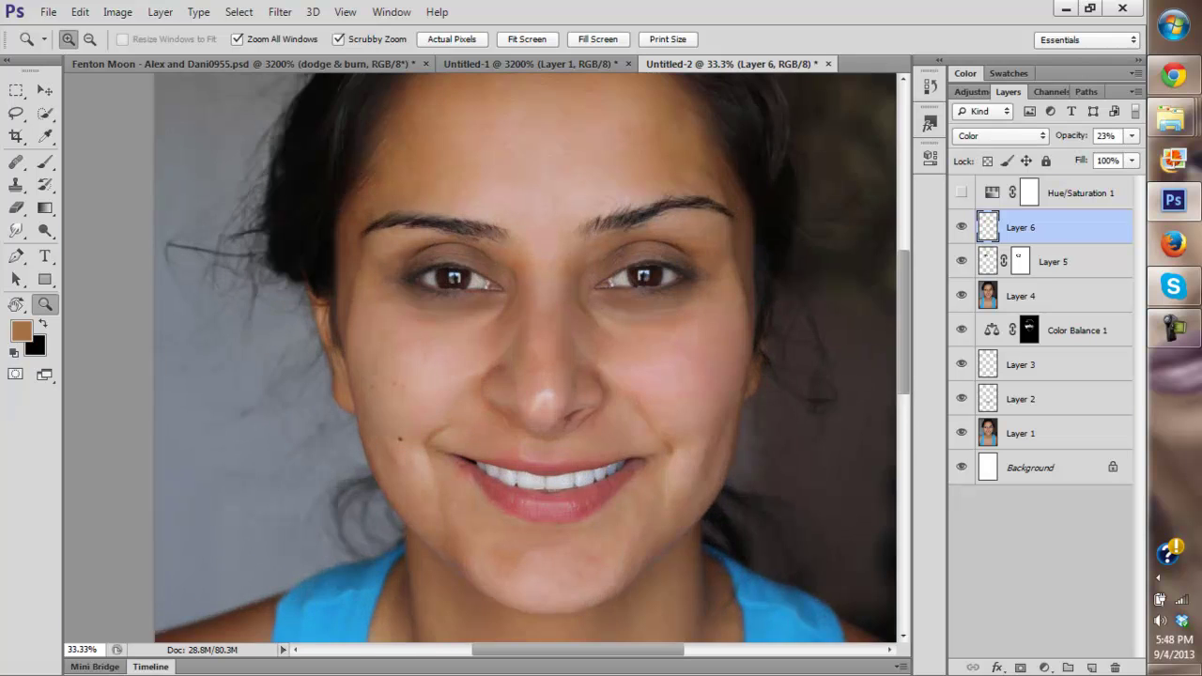
Step: Add a new empty layer above Layer 6 and get the Pen tool ready at the portrait's left-hand eye
left_click(425, 312)
left_click(409, 295)
left_click(409, 295)
left_click(409, 298)
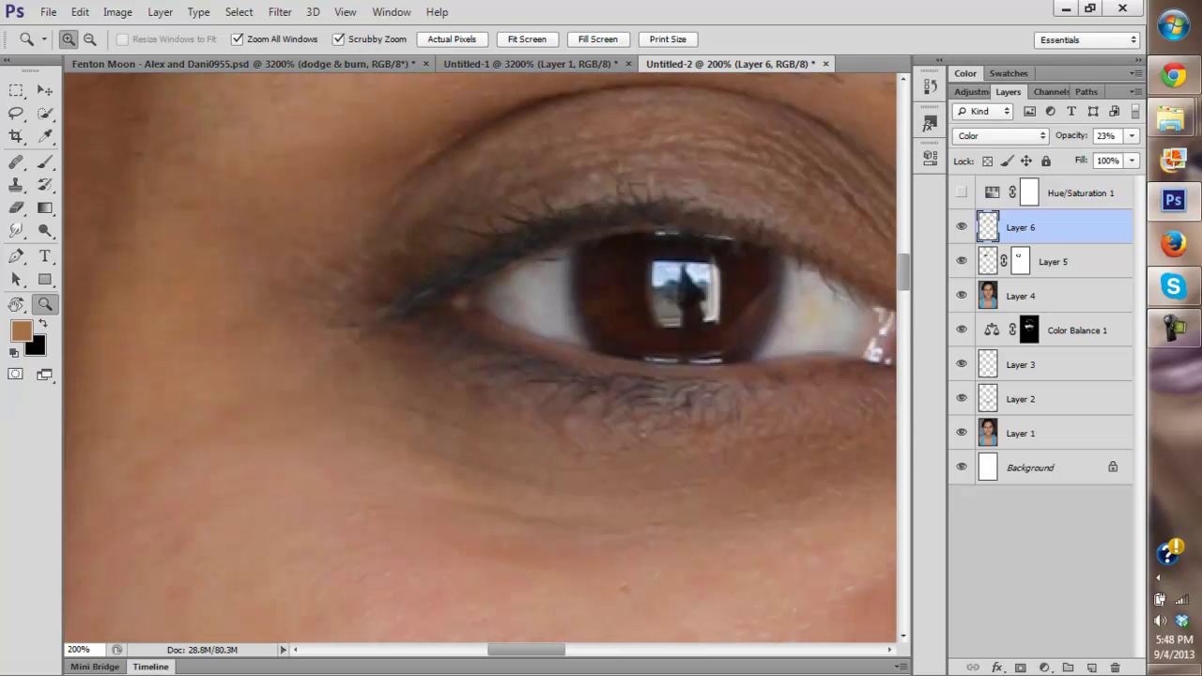
key("p")
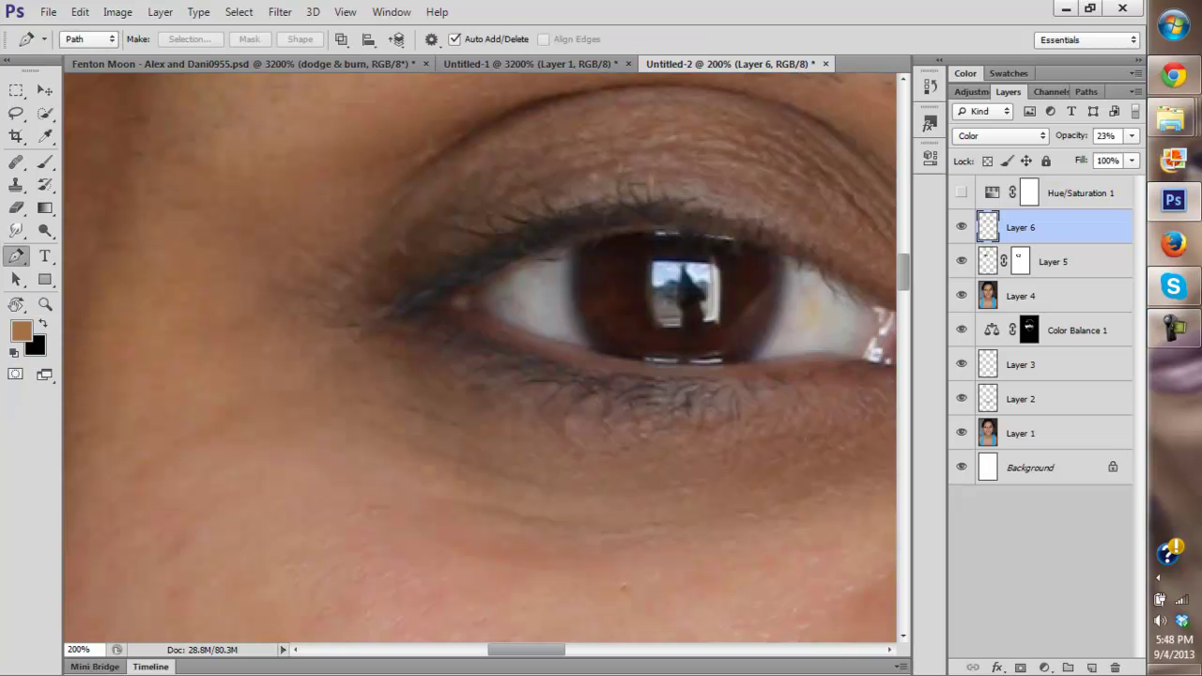
left_click(1091, 667)
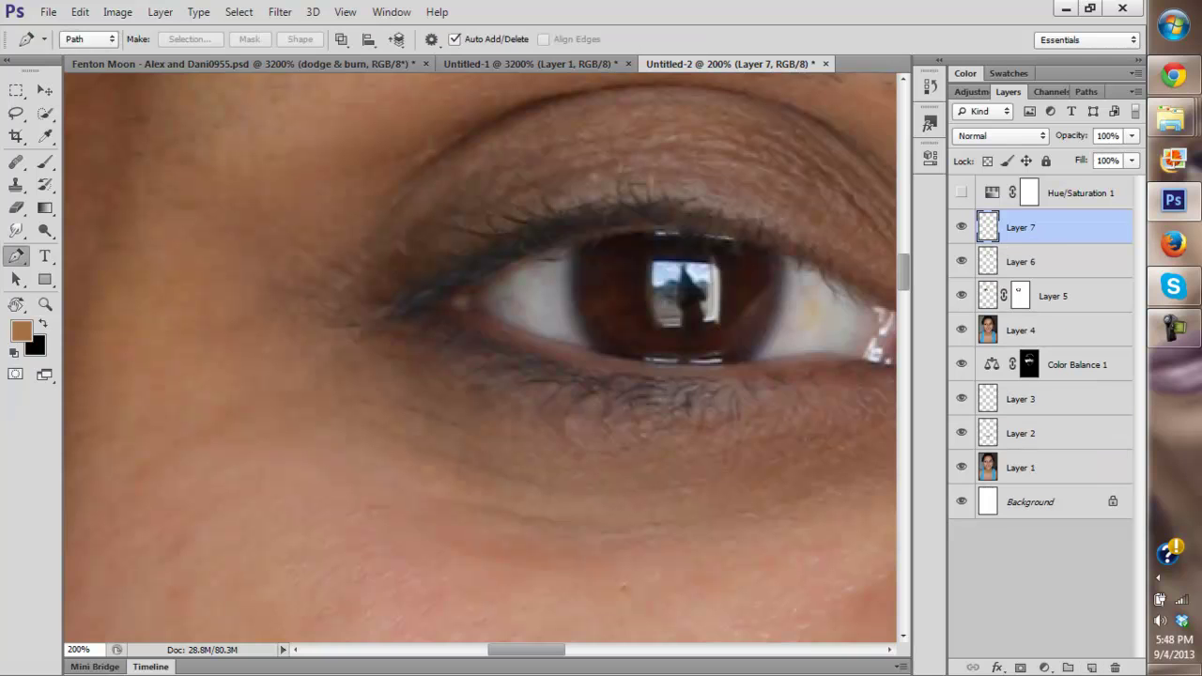
Step: Trace the lower edge of an eyeliner path from above the iris along the upper lid past the outer eye corner
left_click(591, 230)
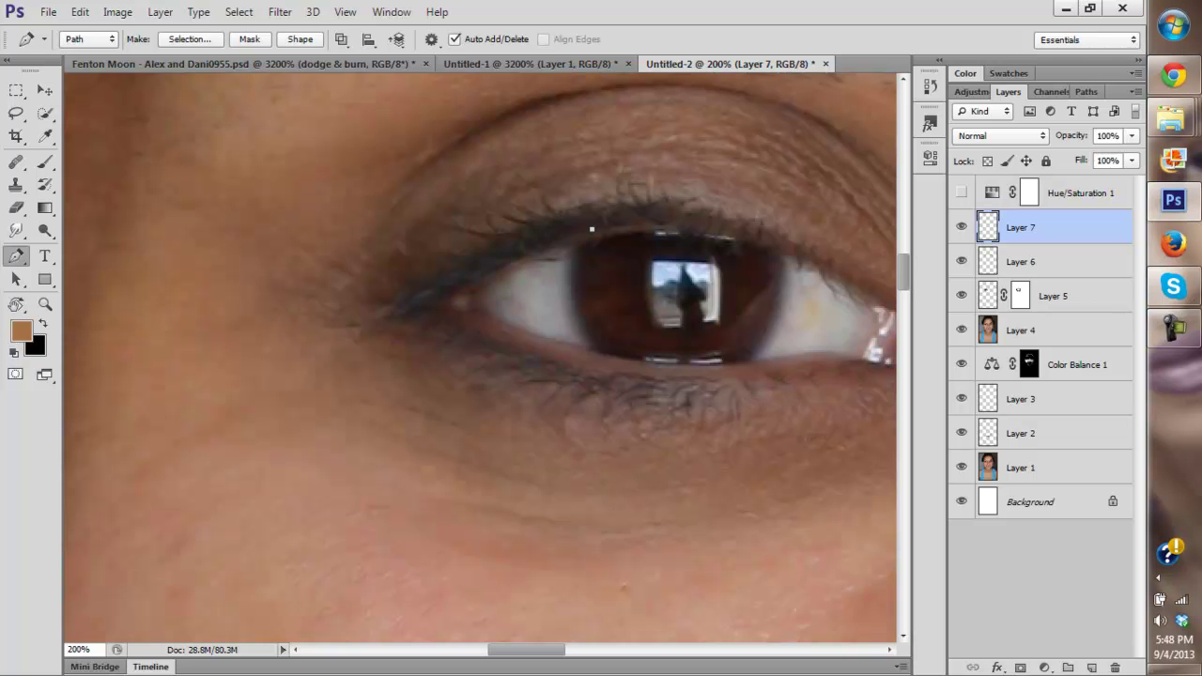
left_click_drag(450, 299, 401, 338)
left_click(450, 299, "alt")
left_click_drag(307, 298, 225, 250)
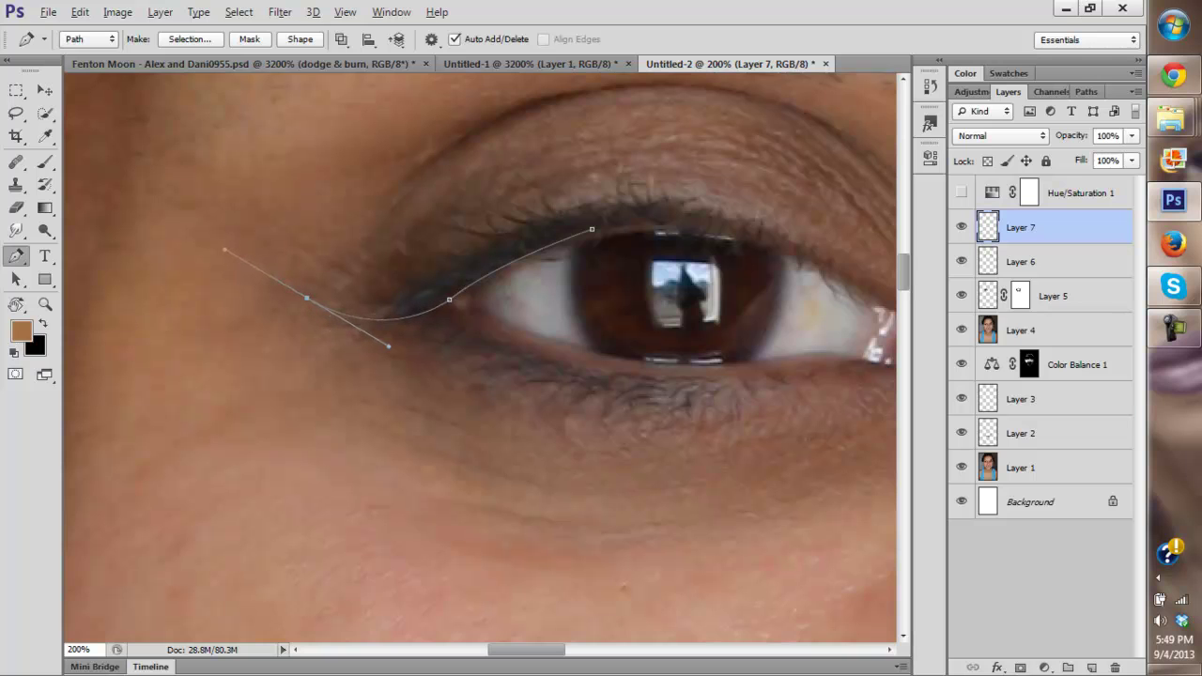
key("ctrl+z")
left_click_drag(326, 315, 270, 283)
left_click(326, 316, "alt")
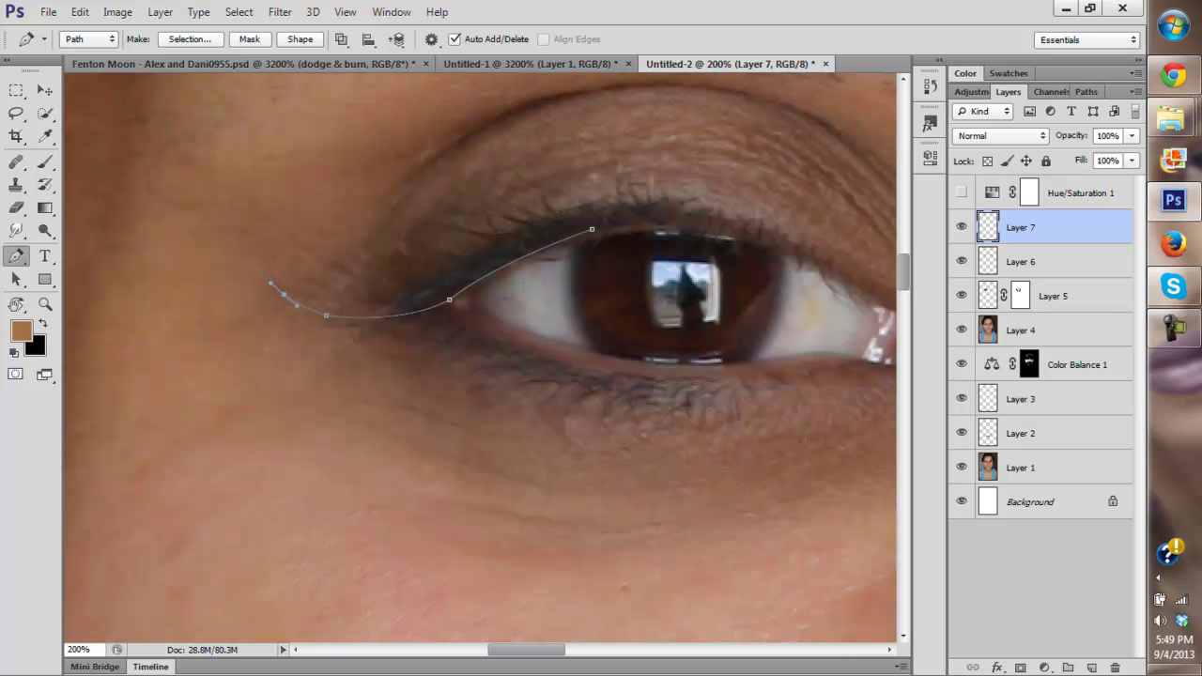
Step: Form the pointed outer wing of the eyeliner path, start its upper edge, and adjust the curves at the outer corner
left_click(283, 294, "alt")
left_click_drag(476, 250, 545, 192)
left_click(476, 250, "alt")
left_click(390, 315)
left_click_drag(390, 315, 353, 323)
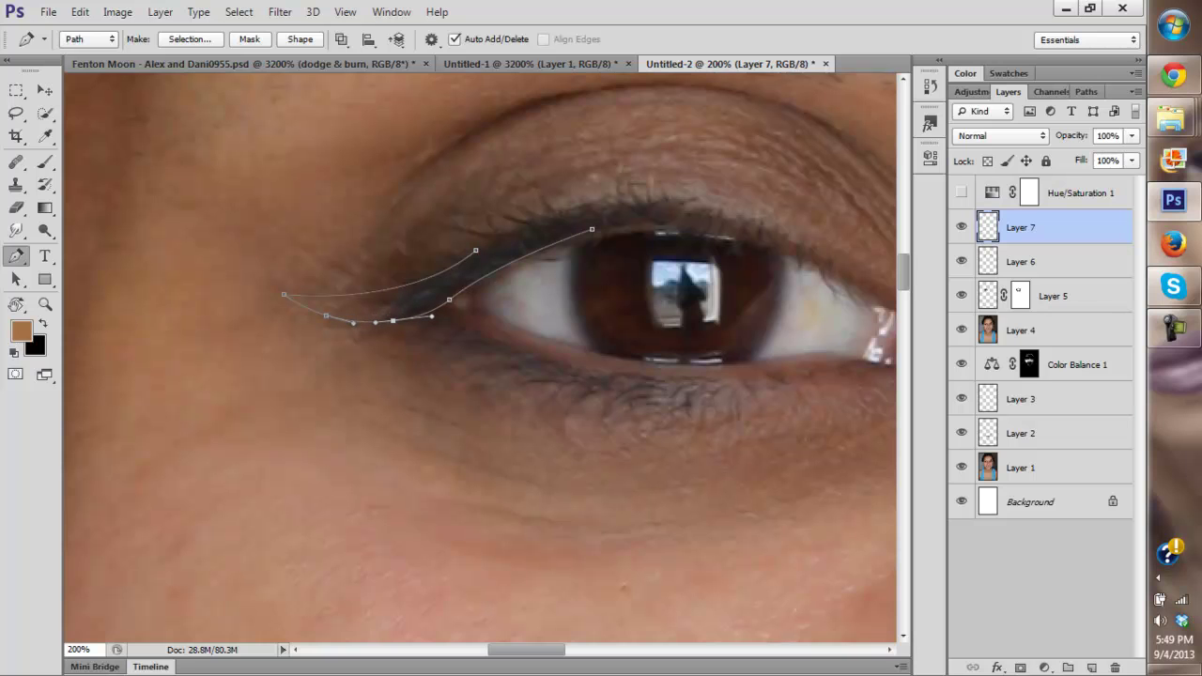
left_click_drag(476, 250, 460, 253)
left_click_drag(391, 311, 379, 303)
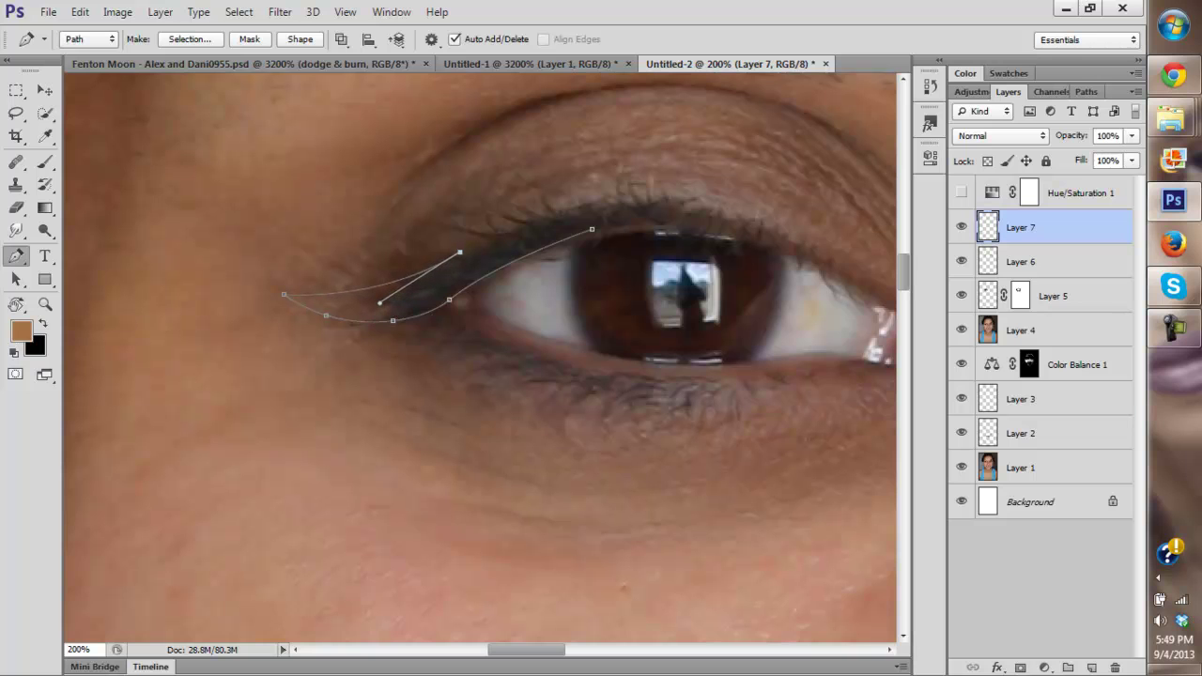
left_click_drag(459, 253, 454, 263)
Step: Continue the path's upper edge above the lashes and down around the inner corner of the eye
left_click_drag(601, 300, 552, 319)
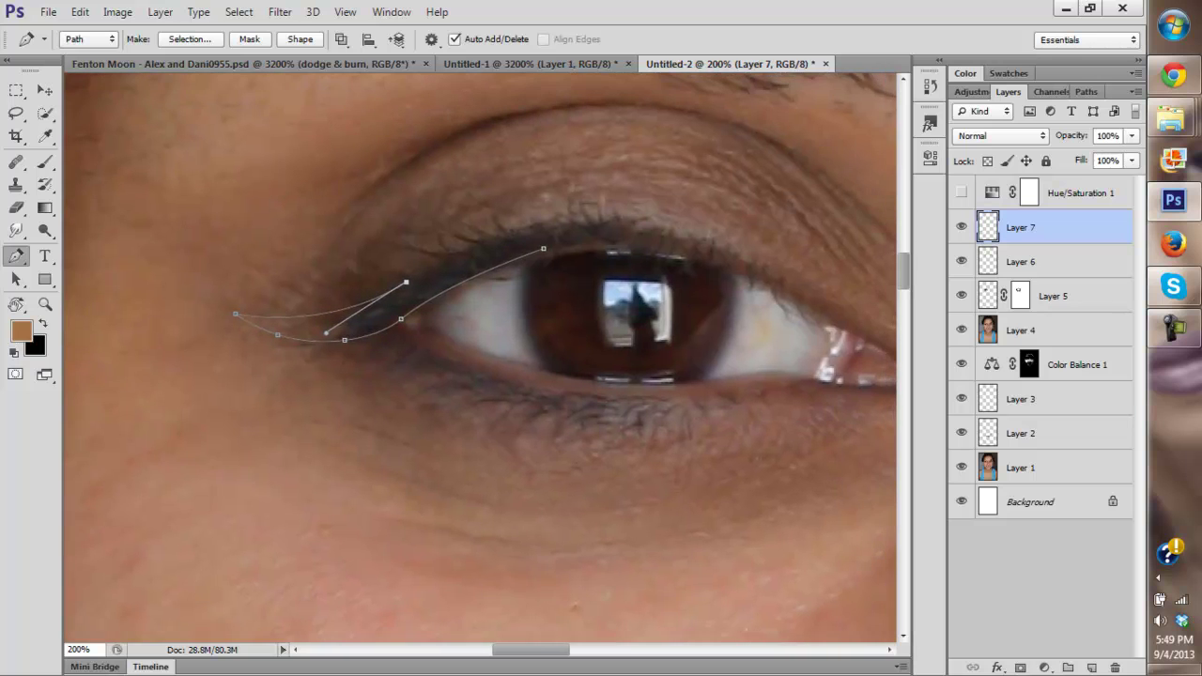
left_click_drag(622, 213, 734, 227)
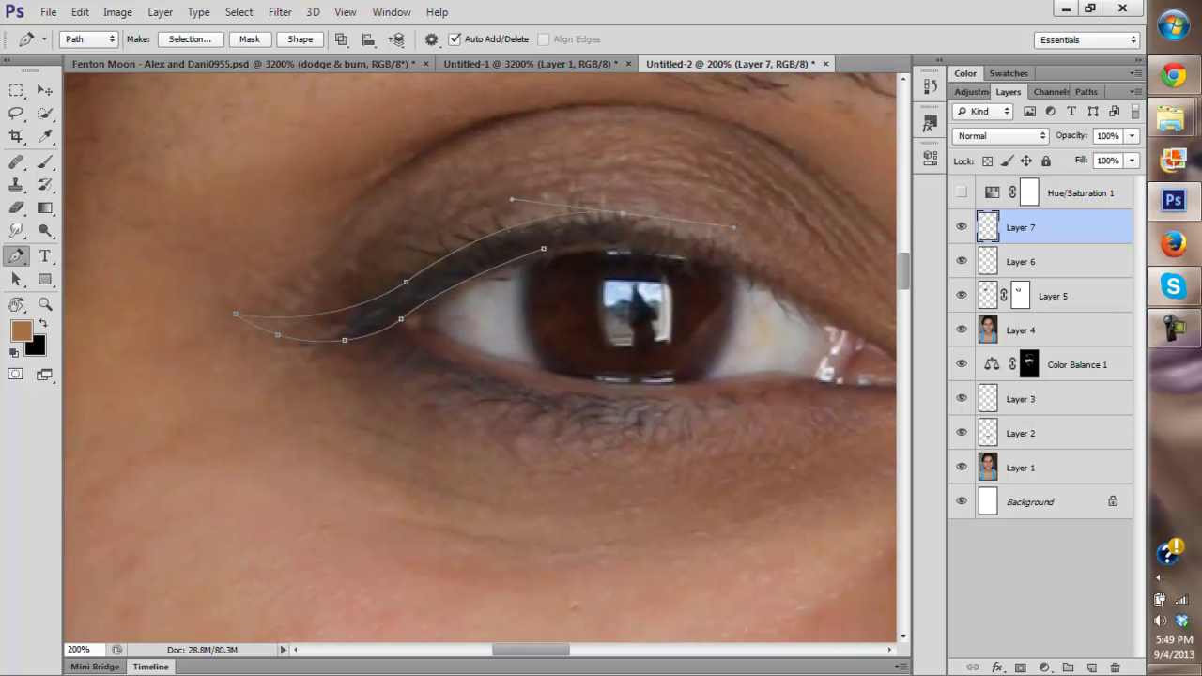
left_click(623, 213, "alt")
left_click_drag(623, 225, 397, 214)
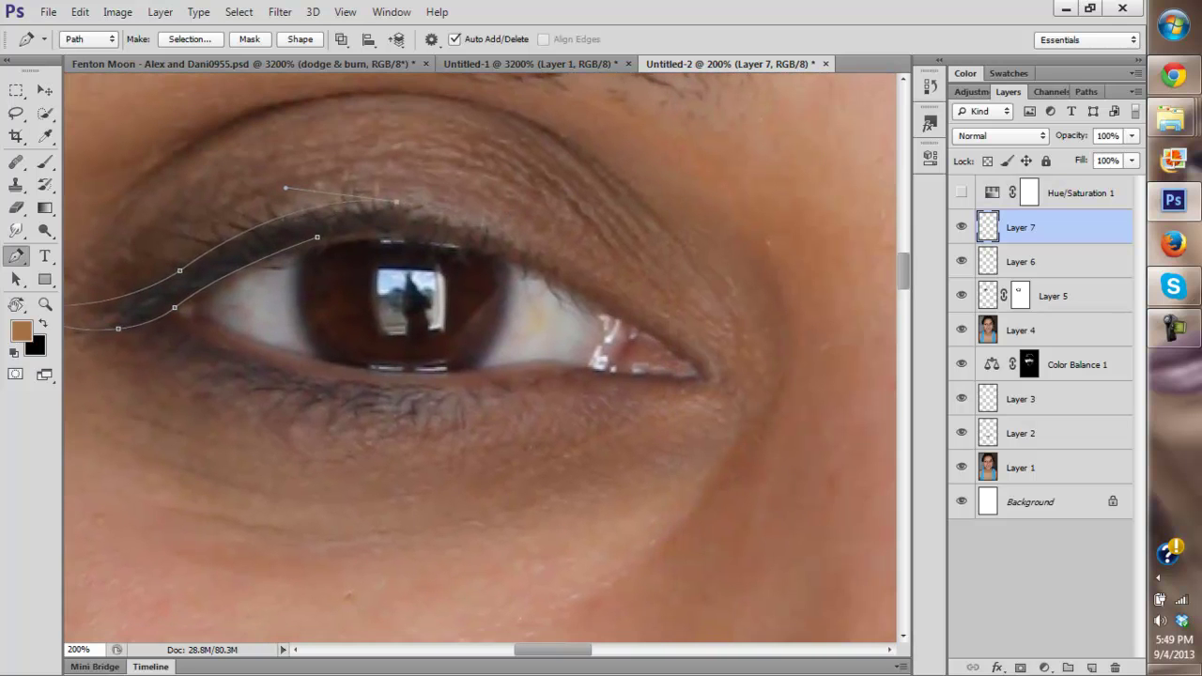
left_click_drag(693, 330, 877, 458)
left_click(693, 331, "alt")
left_click(724, 361)
left_click(708, 383)
Step: Trace the lid edge back from the inner corner over the iris and close the eyeliner path at its starting point
left_click_drag(481, 253, 402, 243)
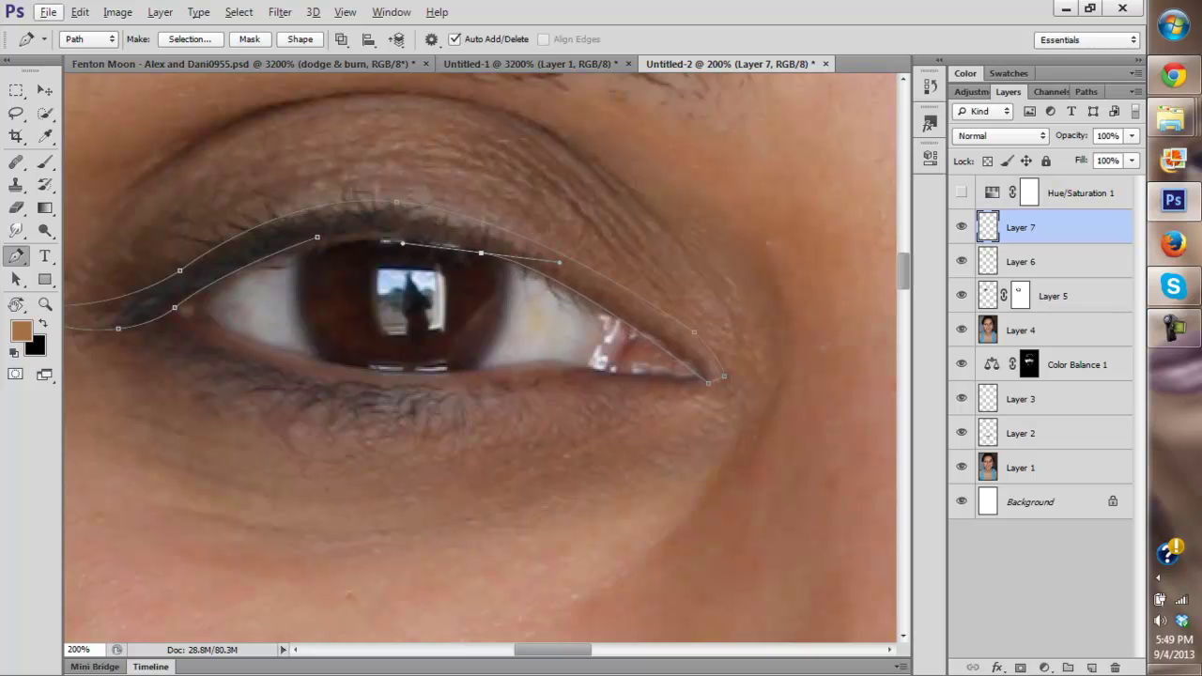
left_click(481, 253, "alt")
left_click_drag(496, 256, 483, 248)
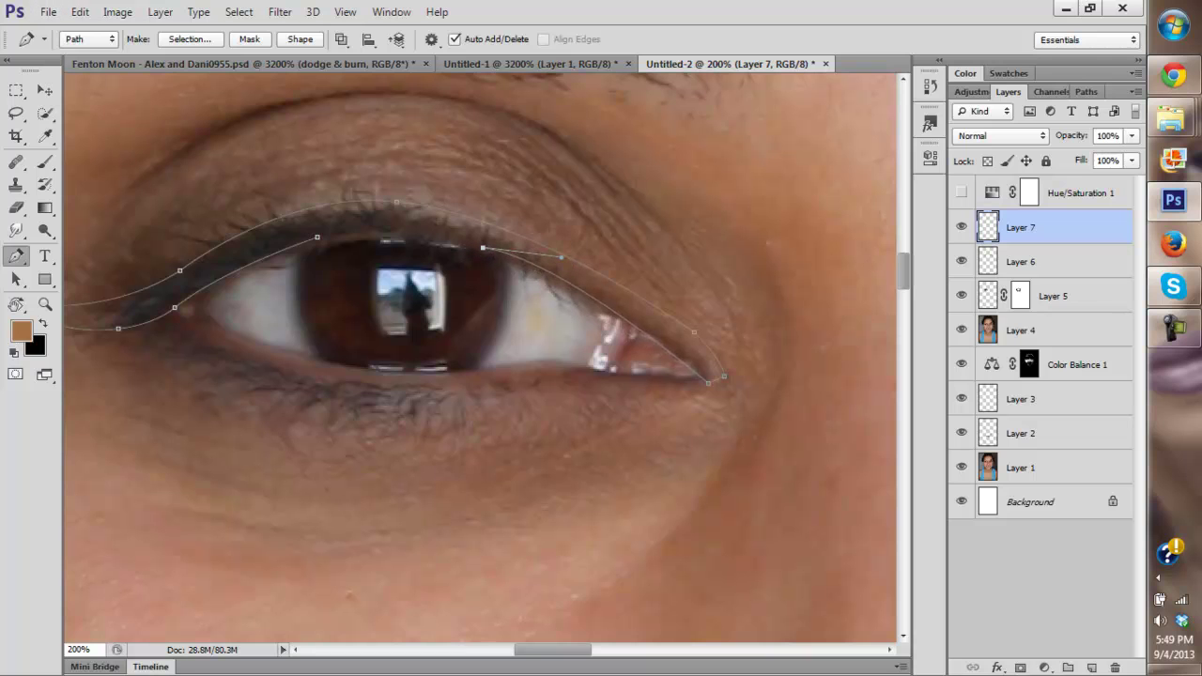
left_click_drag(560, 256, 563, 264)
left_click_drag(317, 236, 241, 247)
Step: Refine the closed path by adding and adjusting anchors along the upper edge, above the iris and under the outer wing
left_click(526, 237, "ctrl")
left_click(569, 256)
left_click_drag(523, 237, 521, 235)
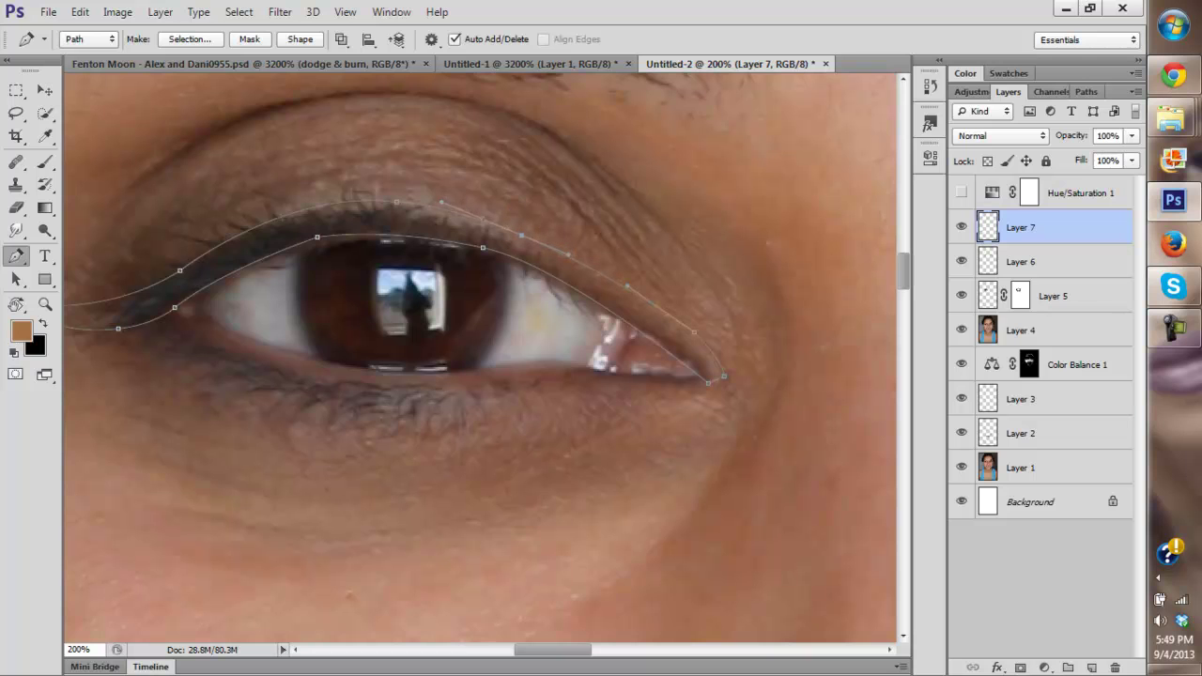
left_click_drag(396, 202, 392, 202)
left_click_drag(280, 188, 280, 192)
left_click(396, 235)
left_click_drag(396, 235, 486, 224)
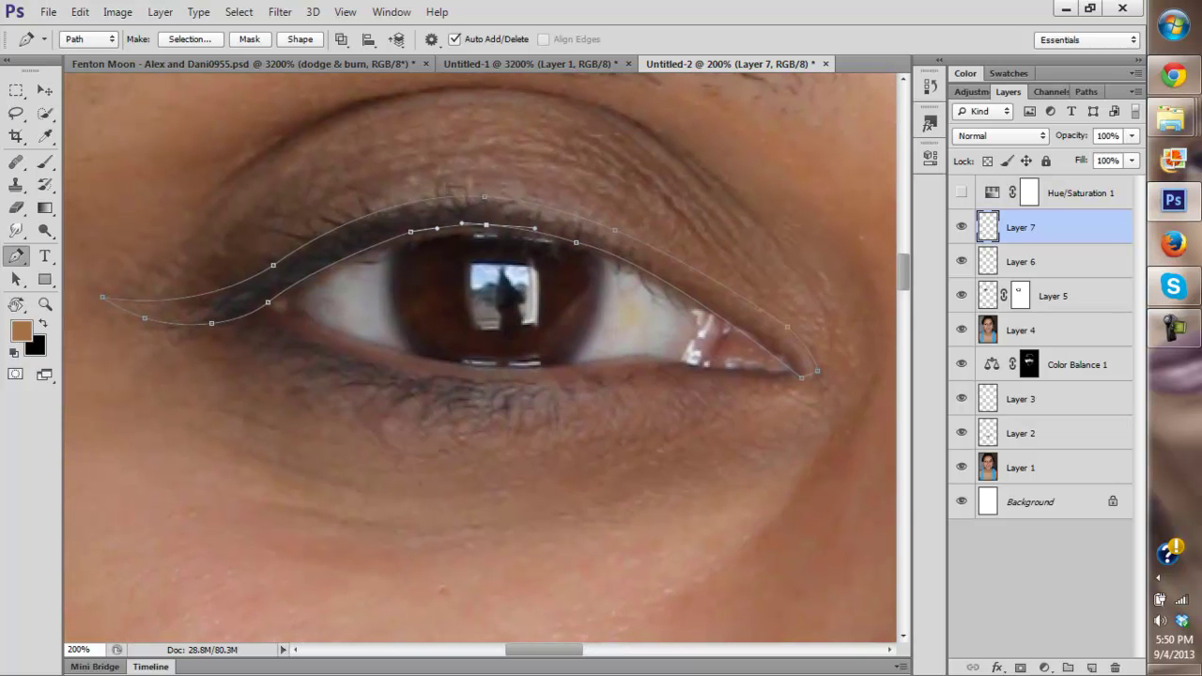
left_click(212, 323, "ctrl")
left_click_drag(211, 323, 174, 323)
left_click_drag(798, 319, 293, 321)
scroll(480, 357, "left", 10)
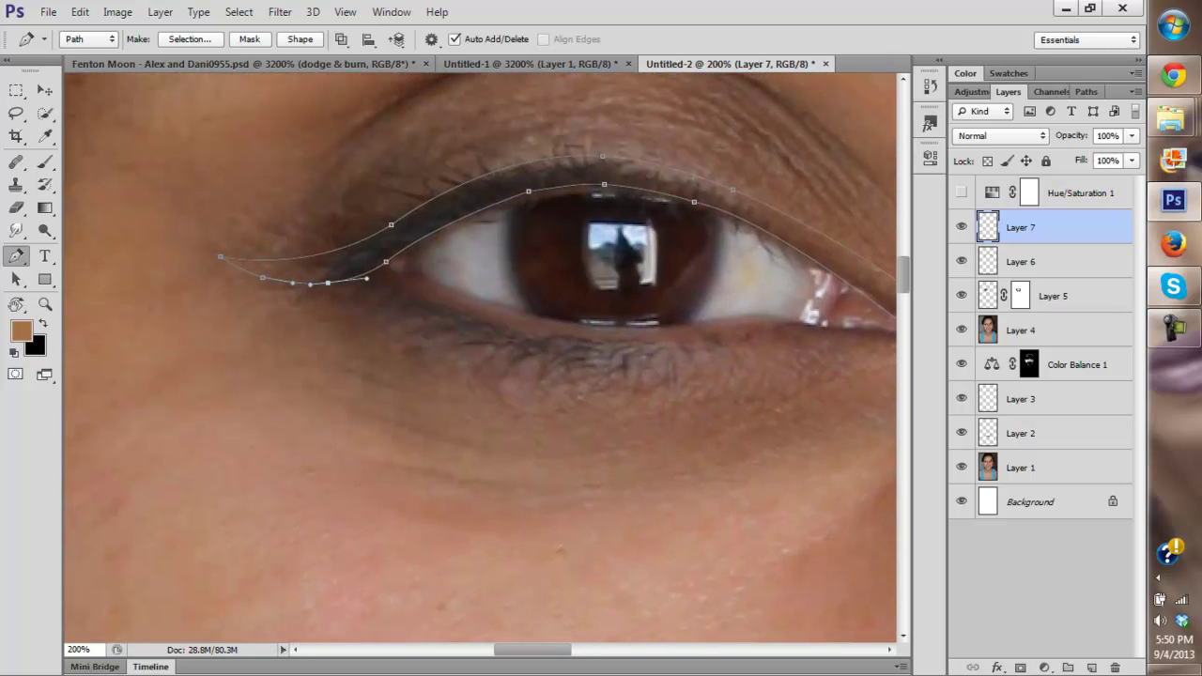
Step: View the eyeliner path on the whole face and show the document's list of paths
left_click(45, 304)
left_click(527, 39)
left_click(469, 291)
left_click(469, 291)
left_click(468, 291)
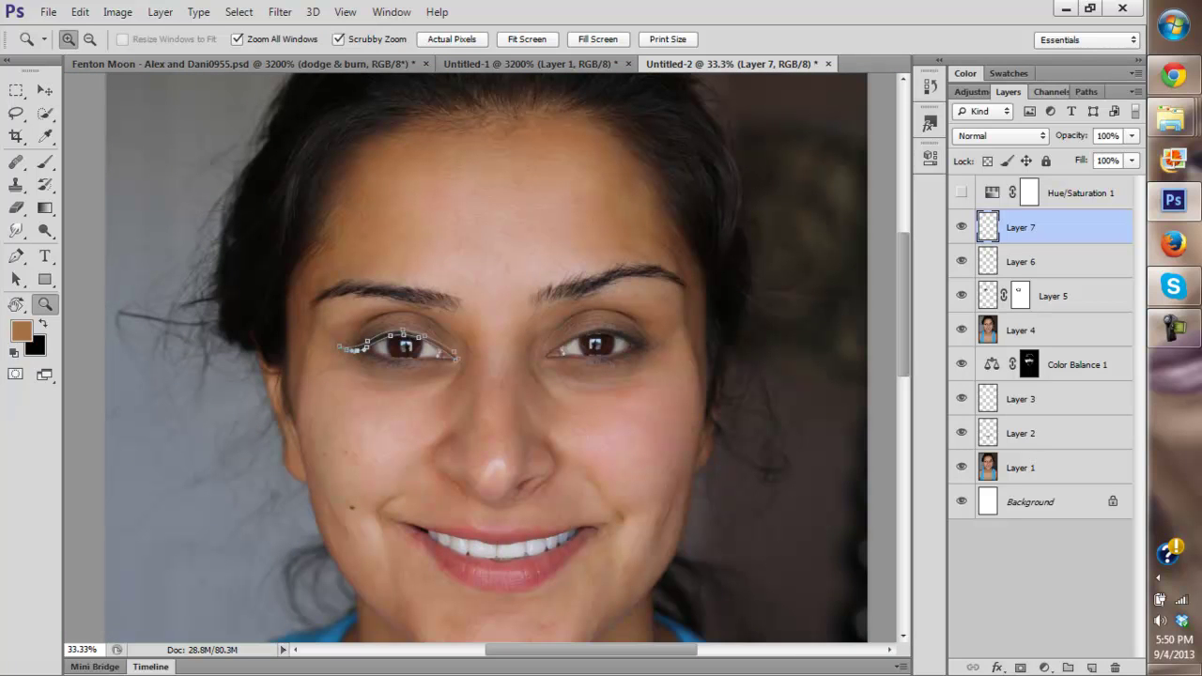
left_click(1088, 91)
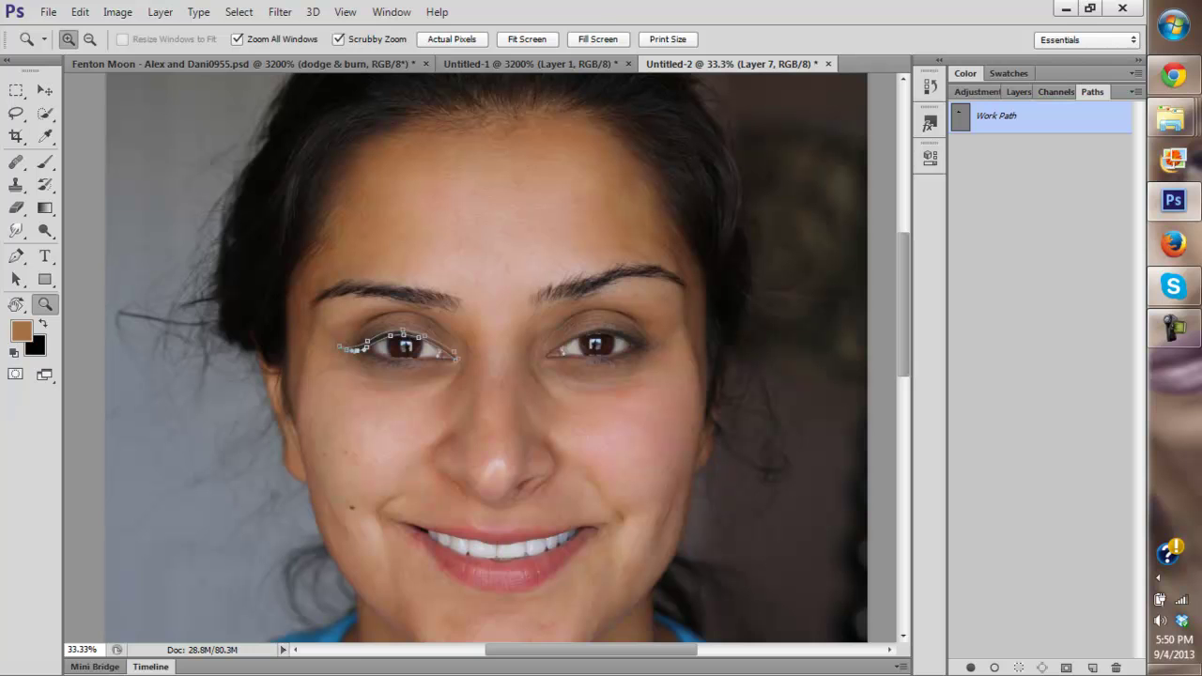
left_click(391, 11)
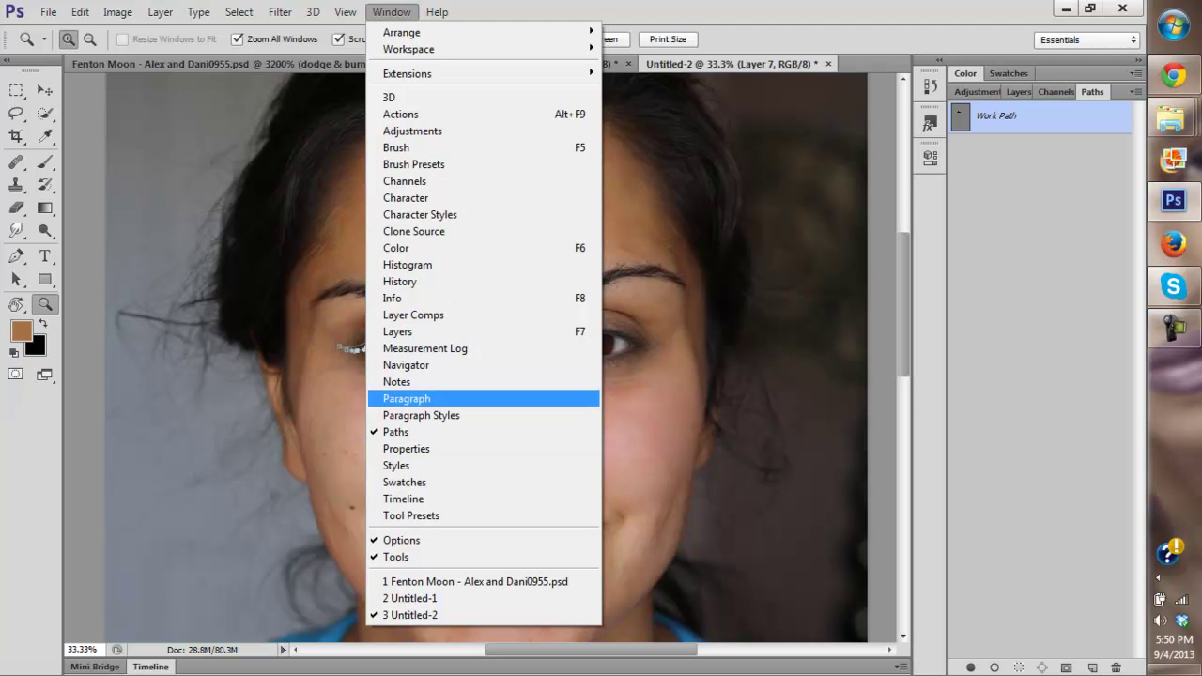
left_click(396, 432)
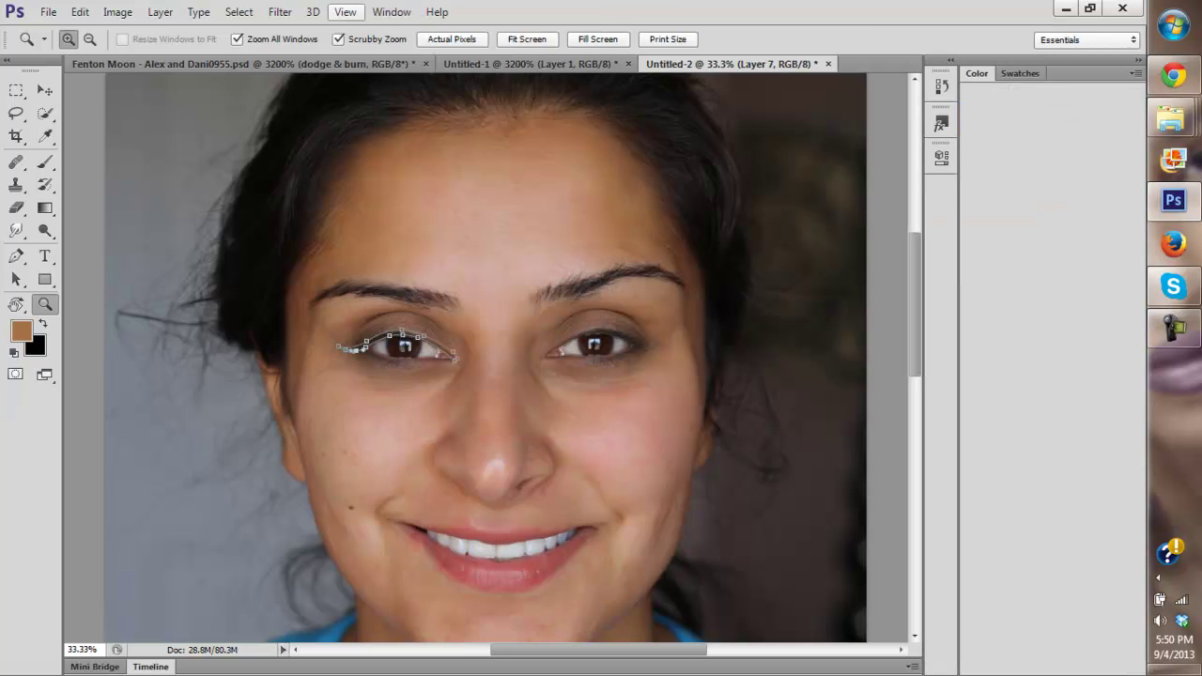
left_click(391, 11)
left_click(396, 432)
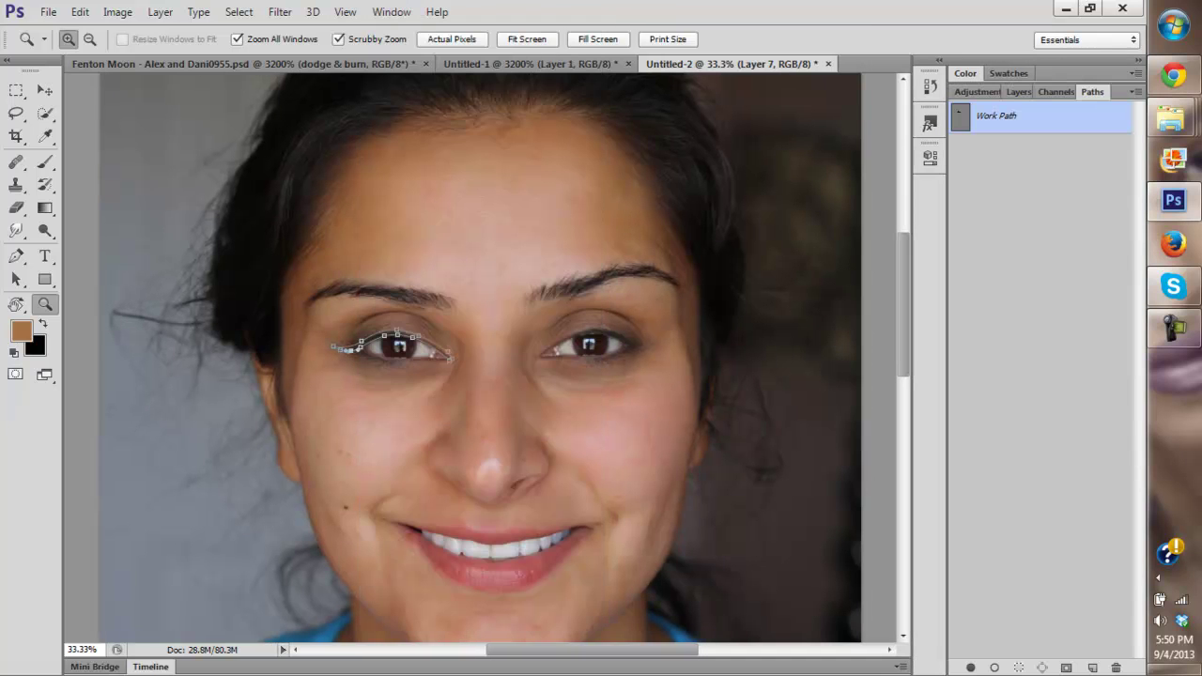
Step: Convert the eyeliner path around the upper lash line into a selection
left_click(387, 367)
left_click(387, 367)
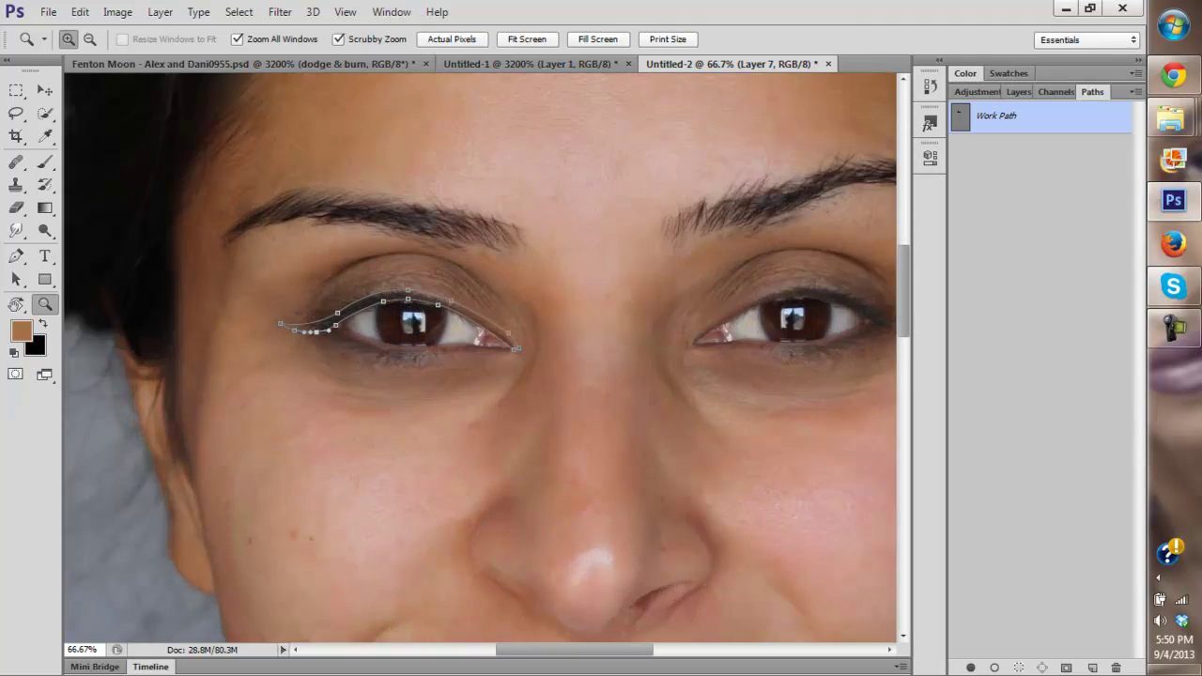
left_click(387, 368)
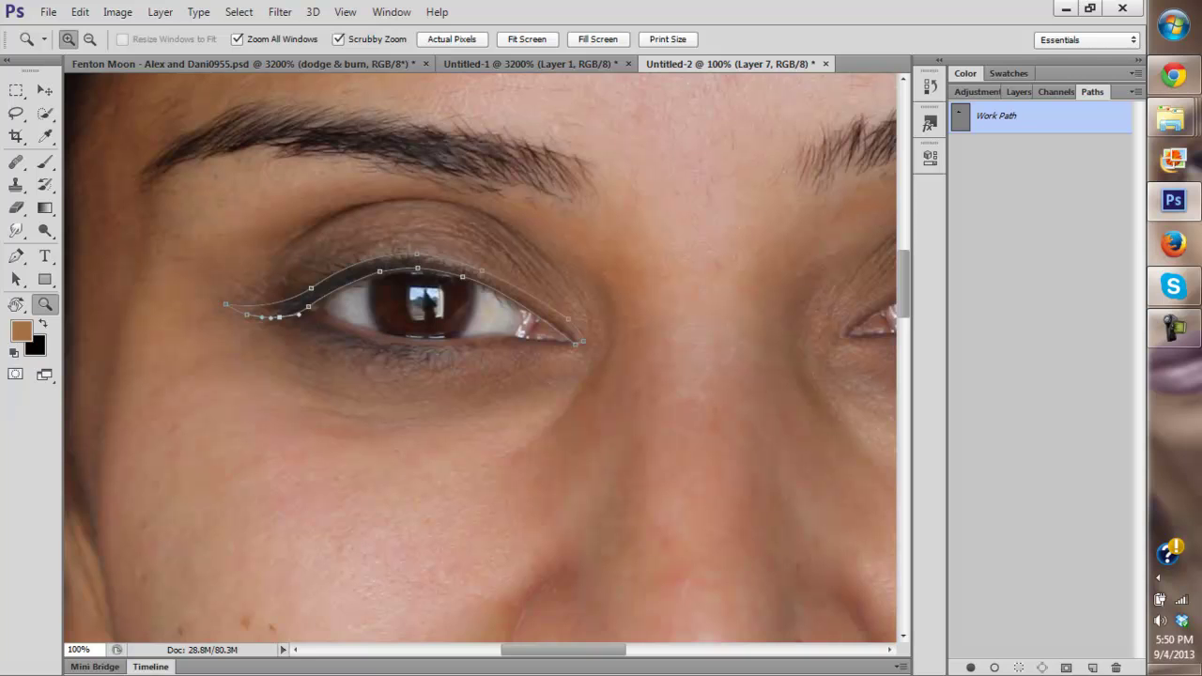
key("ctrl+Return")
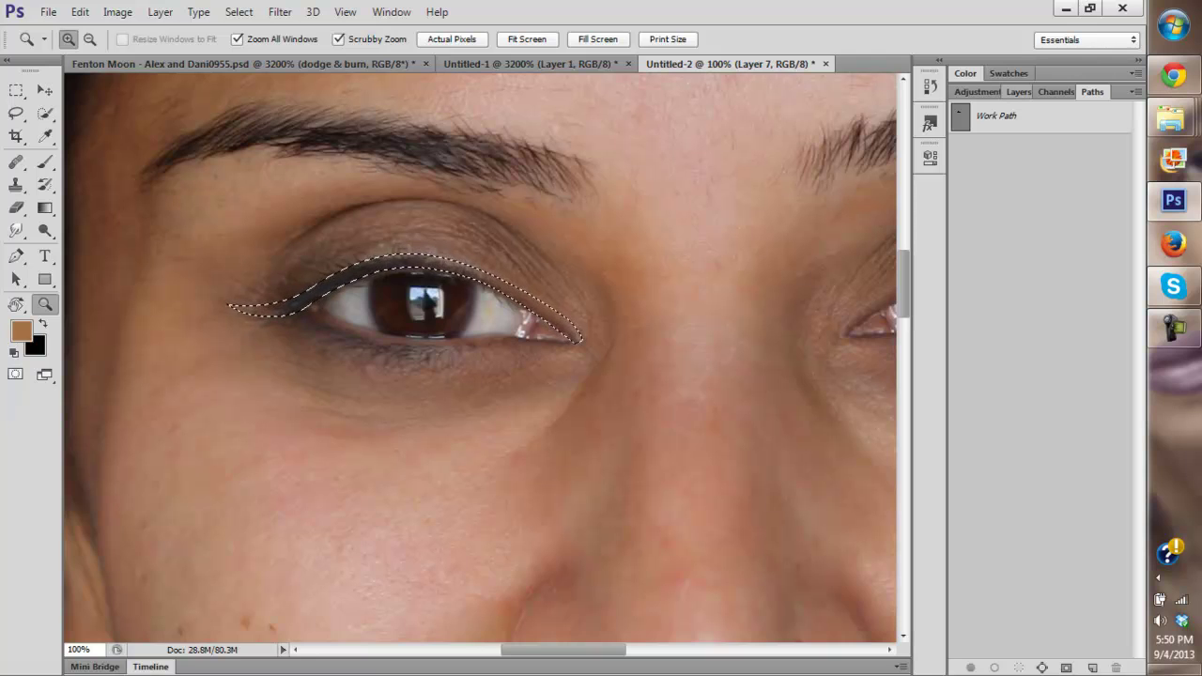
Step: Add another empty layer for the eyeliner paint, choose the Brush tool, and show the Hue/Saturation 1 layer
left_click(1019, 91)
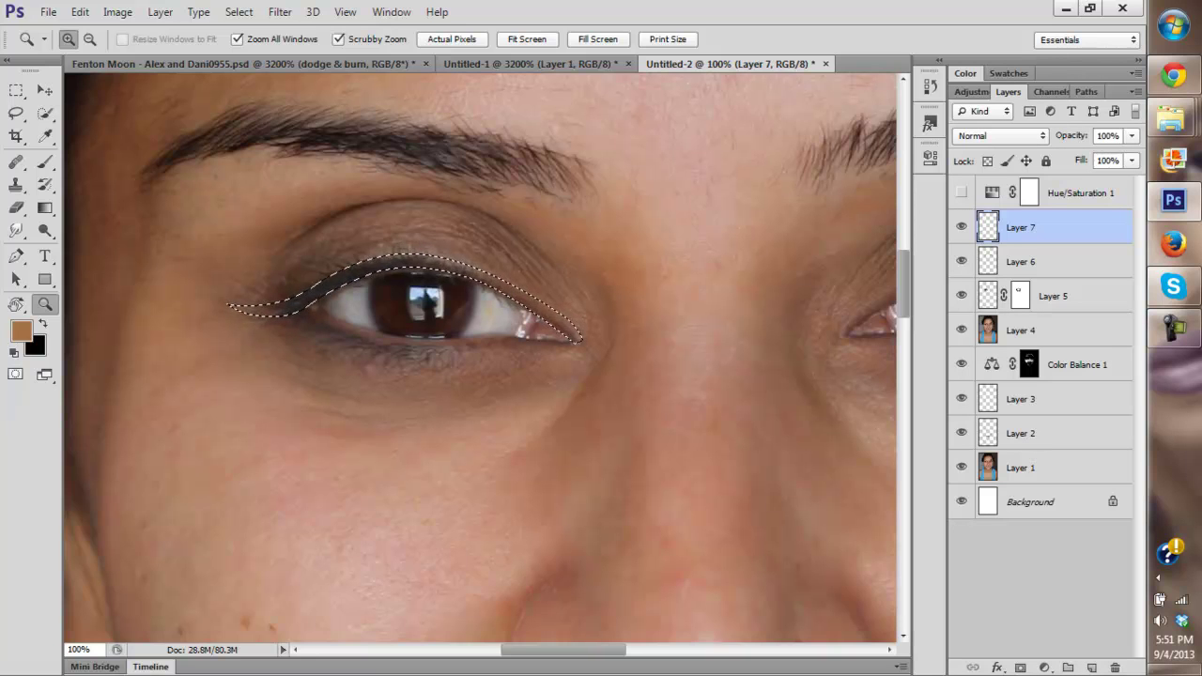
left_click(1091, 668)
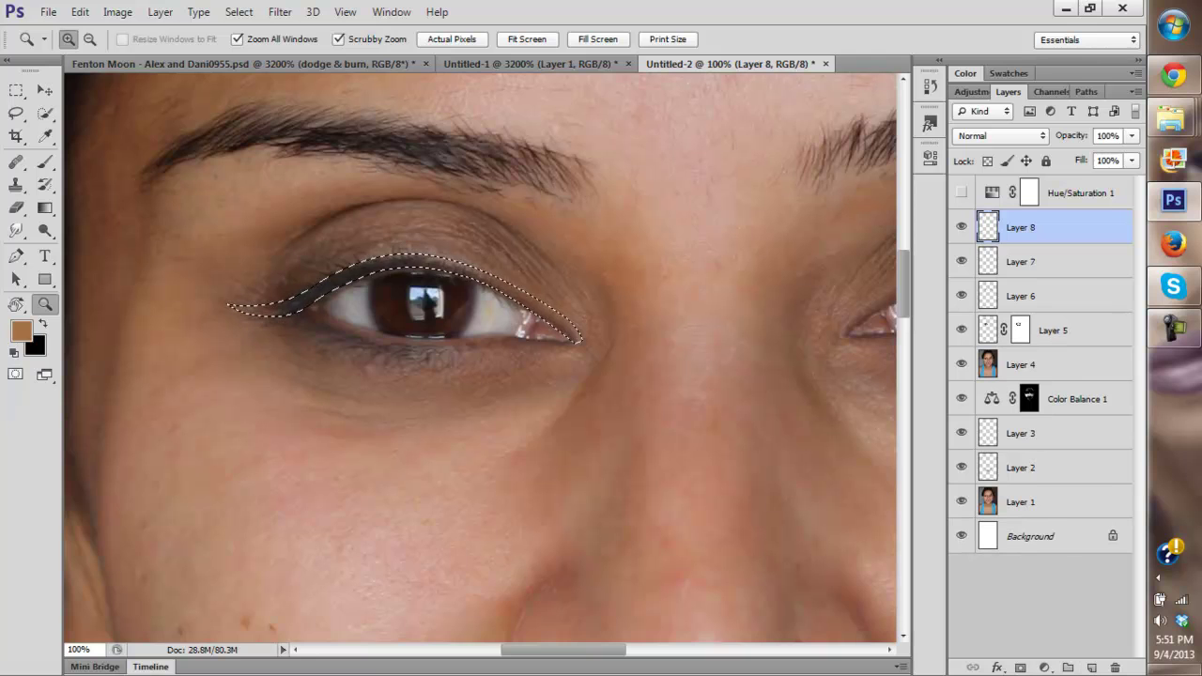
left_click(44, 161)
left_click(961, 193)
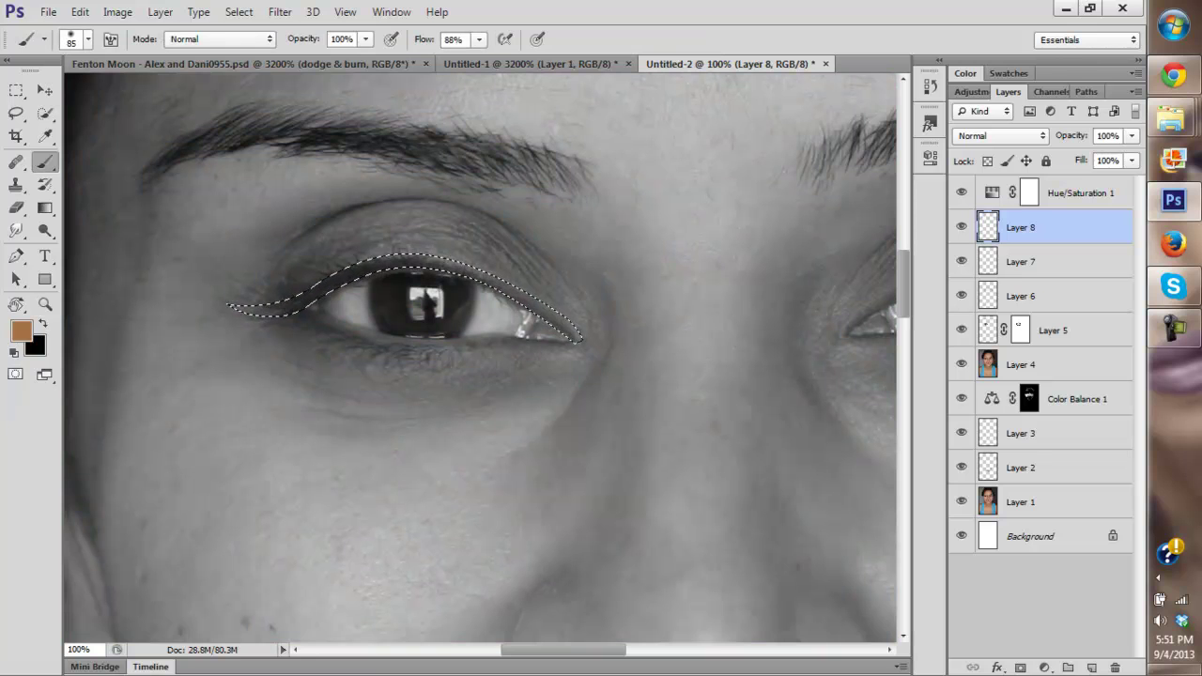
Step: Paint the eyeliner selection solid black with the brush at 6% flow, and deselect
key("x")
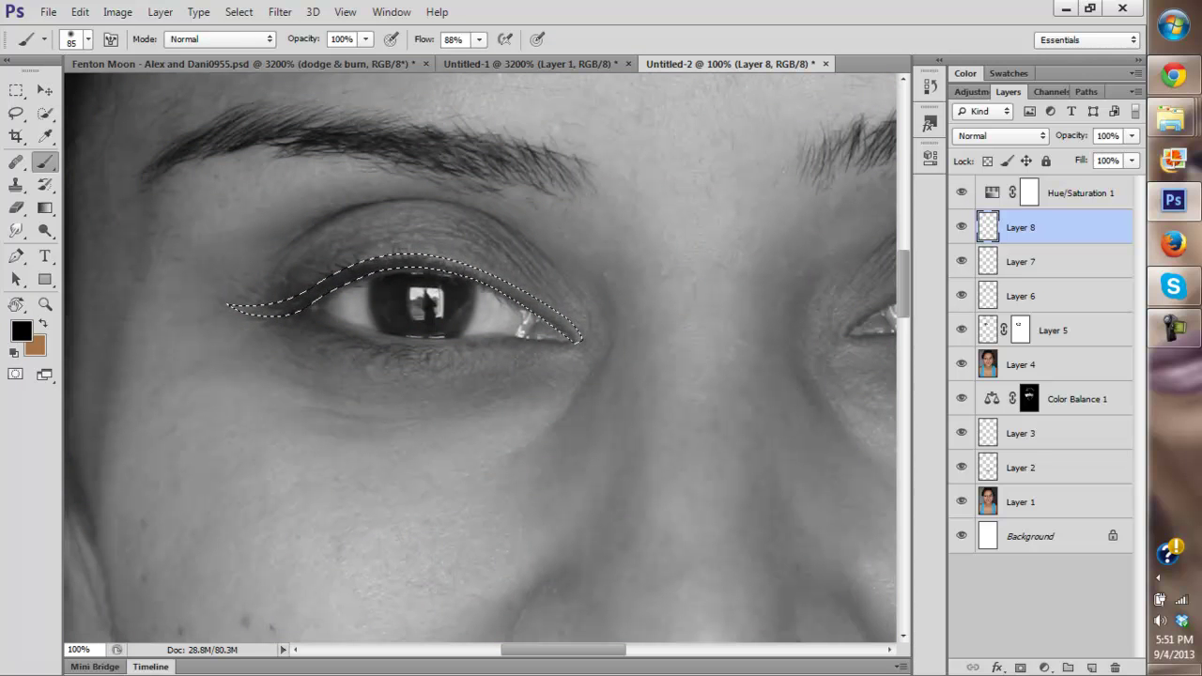
left_click(479, 40)
left_click_drag(480, 60, 405, 60)
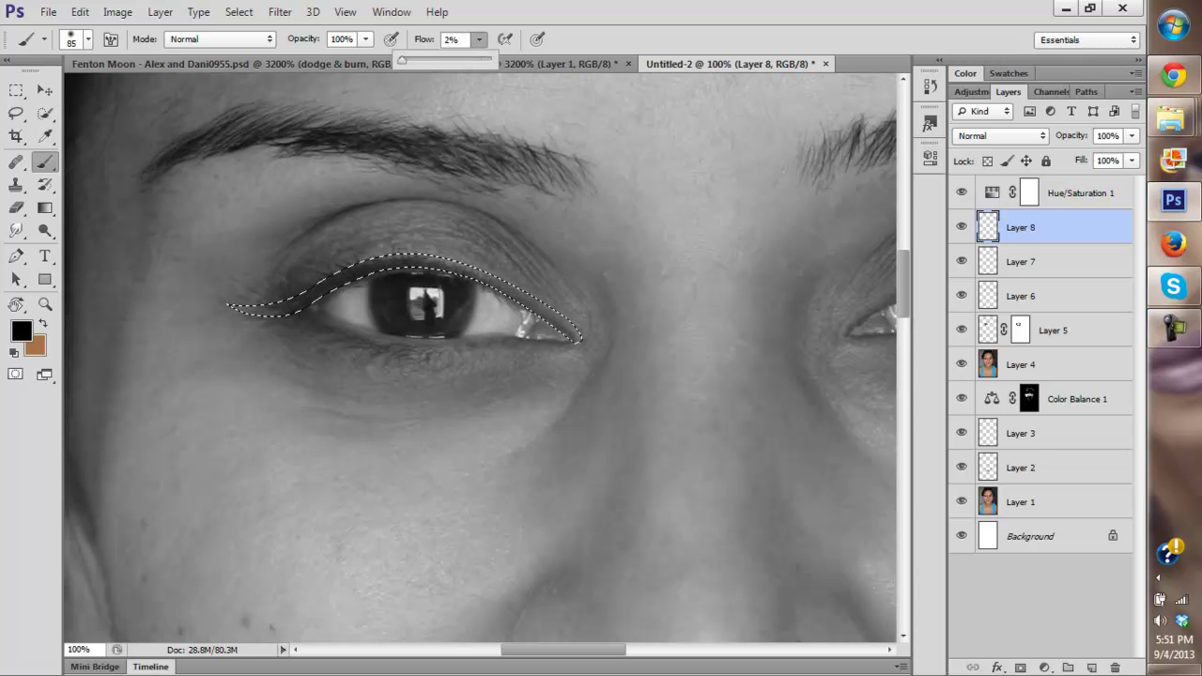
key("Return")
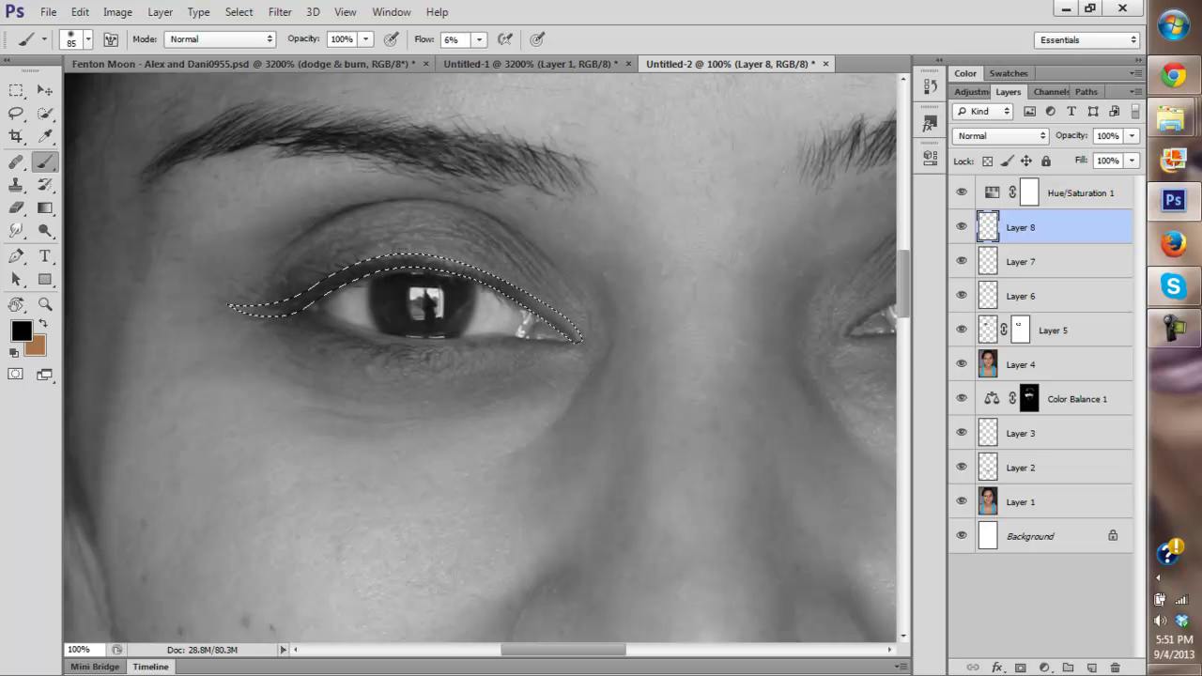
mouse_move(552, 314)
left_mouse_down()
mouse_move(569, 330)
mouse_move(521, 293)
mouse_move(428, 261)
mouse_move(235, 308)
left_mouse_up()
mouse_move(339, 278)
left_mouse_down()
mouse_move(435, 261)
mouse_move(488, 276)
left_mouse_up()
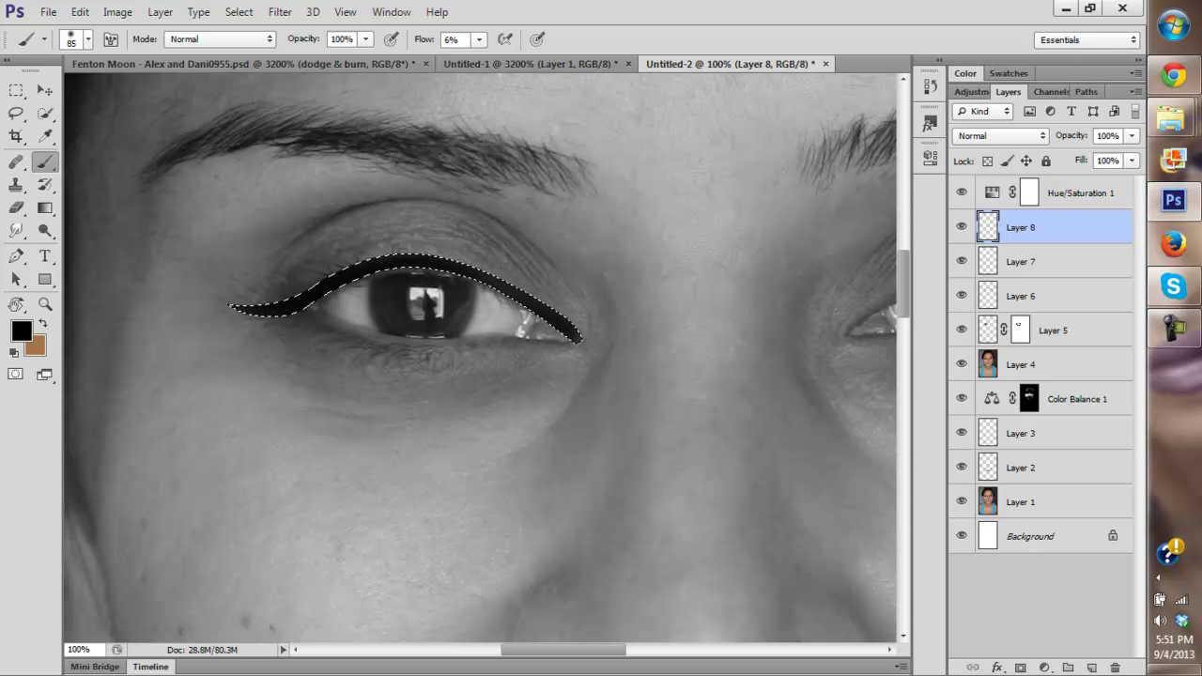
key("ctrl+d")
Step: Soften the edges of the black eyeliner on Layer 8 with a Gaussian Blur of about 1.8 pixels
left_click(1000, 135)
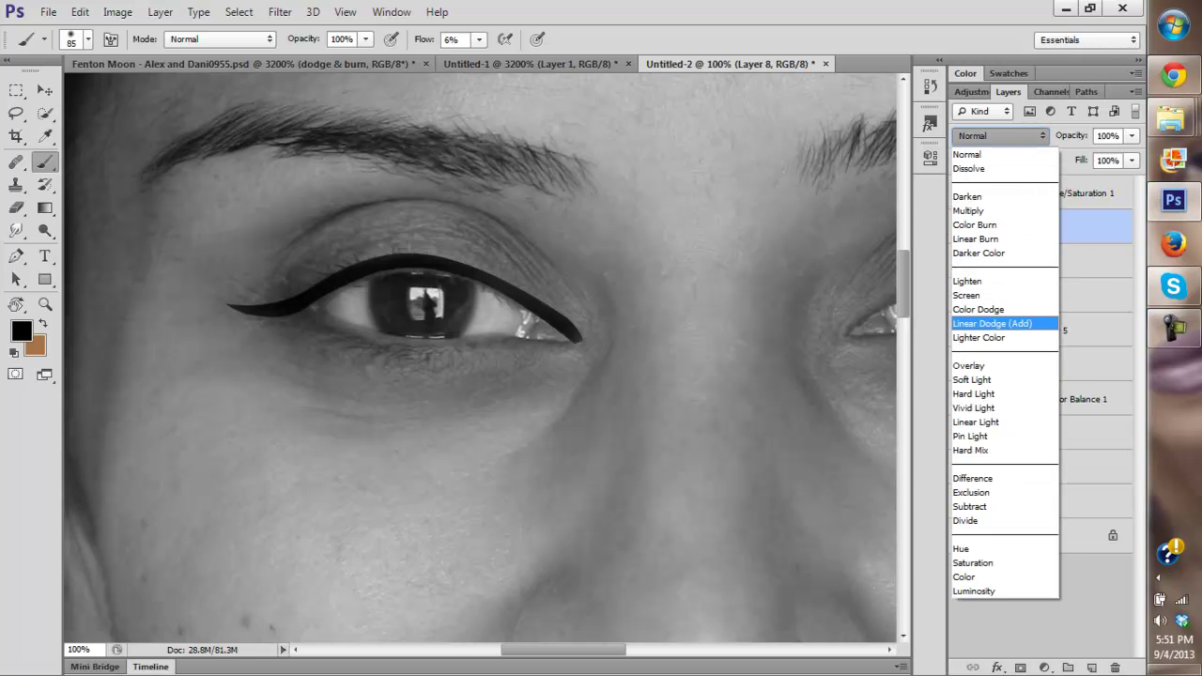
left_click(279, 12)
left_click(280, 12)
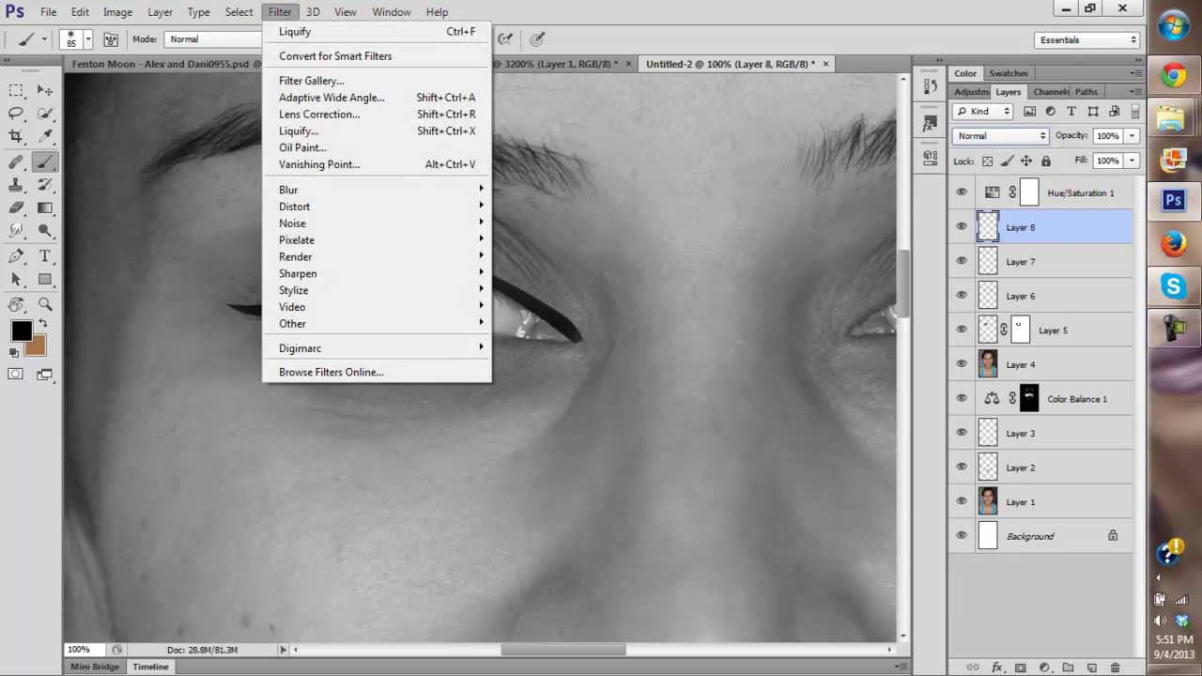
mouse_move(376, 190)
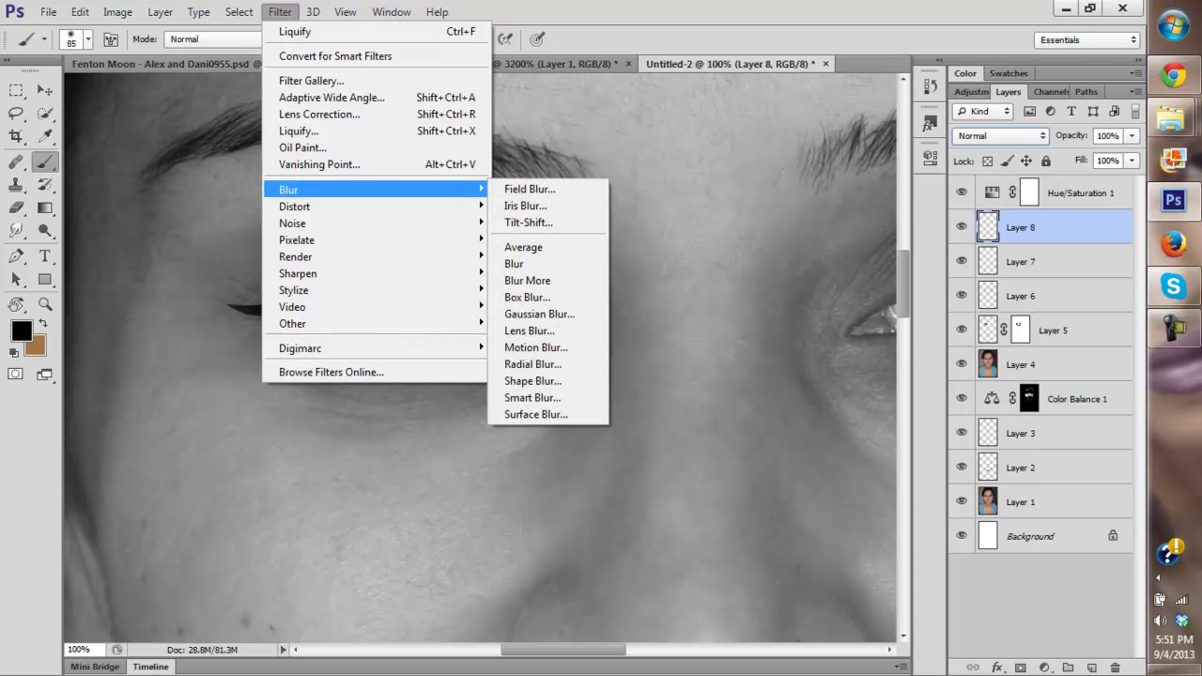
left_click(280, 12)
left_click(280, 12)
mouse_move(376, 190)
left_click(545, 314)
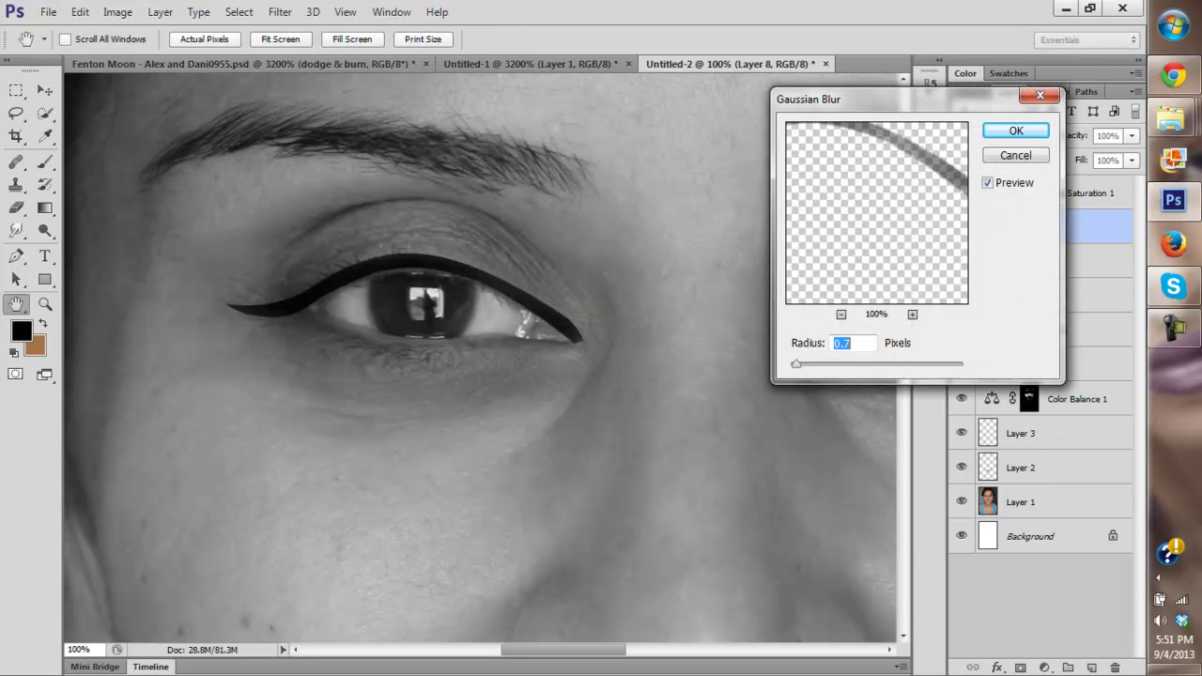
left_click_drag(796, 363, 799, 363)
key("Up")
key("Up")
key("Up")
key("Up")
key("Up")
key("Up")
key("Down")
key("Down")
key("Down")
key("Down")
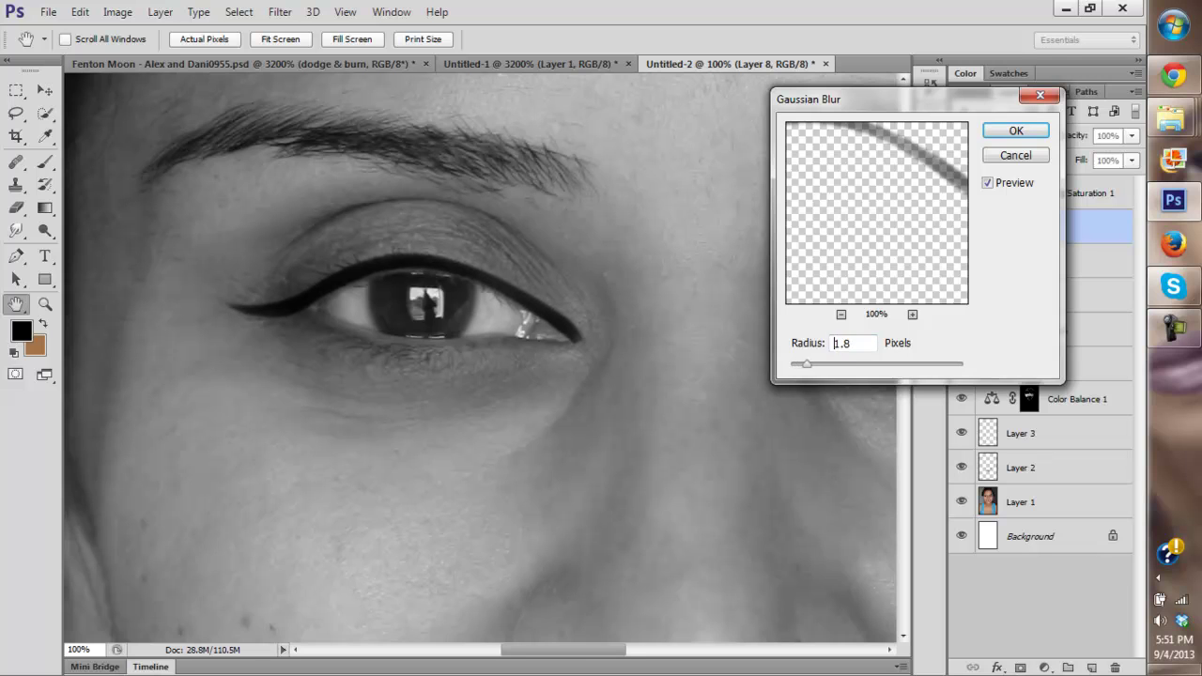
key("Down")
left_click(1016, 131)
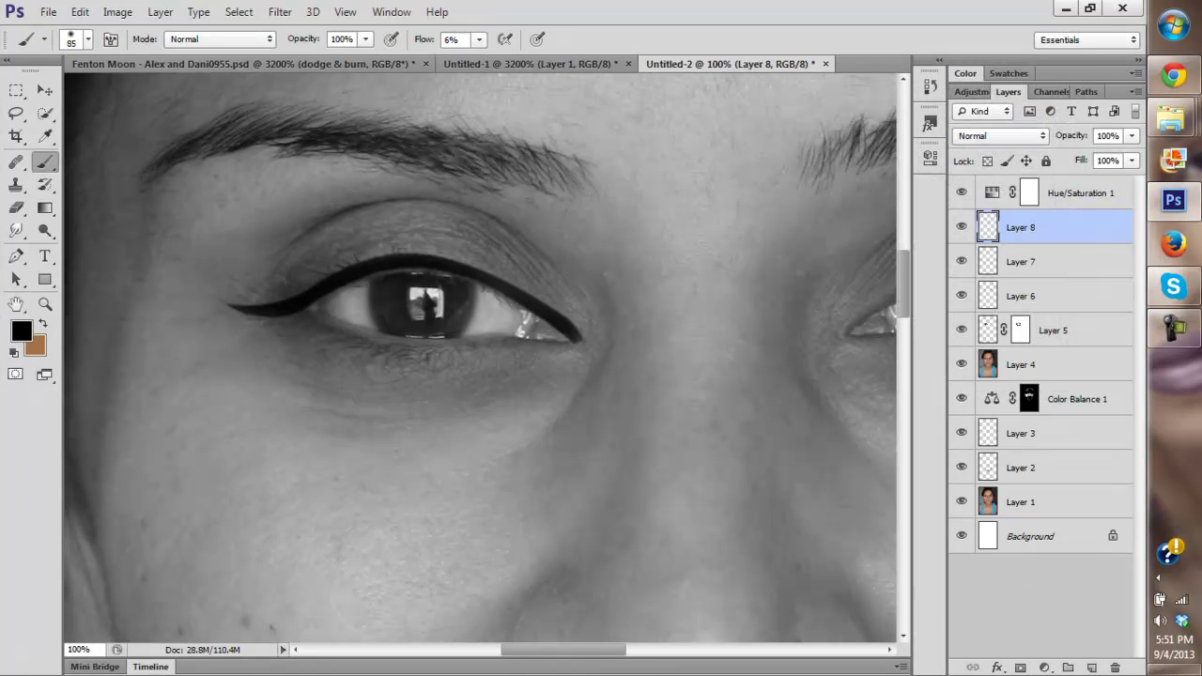
Step: Try Screen and Multiply for the eyeliner layer, settle on the Soft Light blend mode, and compare the eye without and with it
left_click(1000, 137)
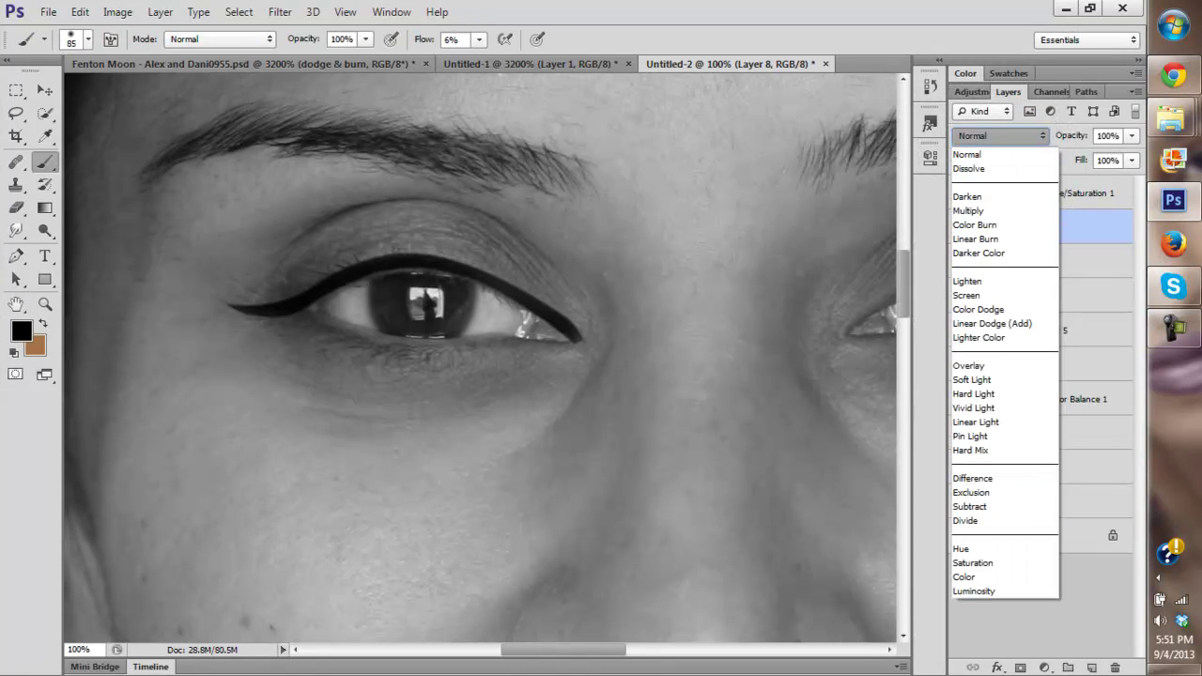
left_click(982, 296)
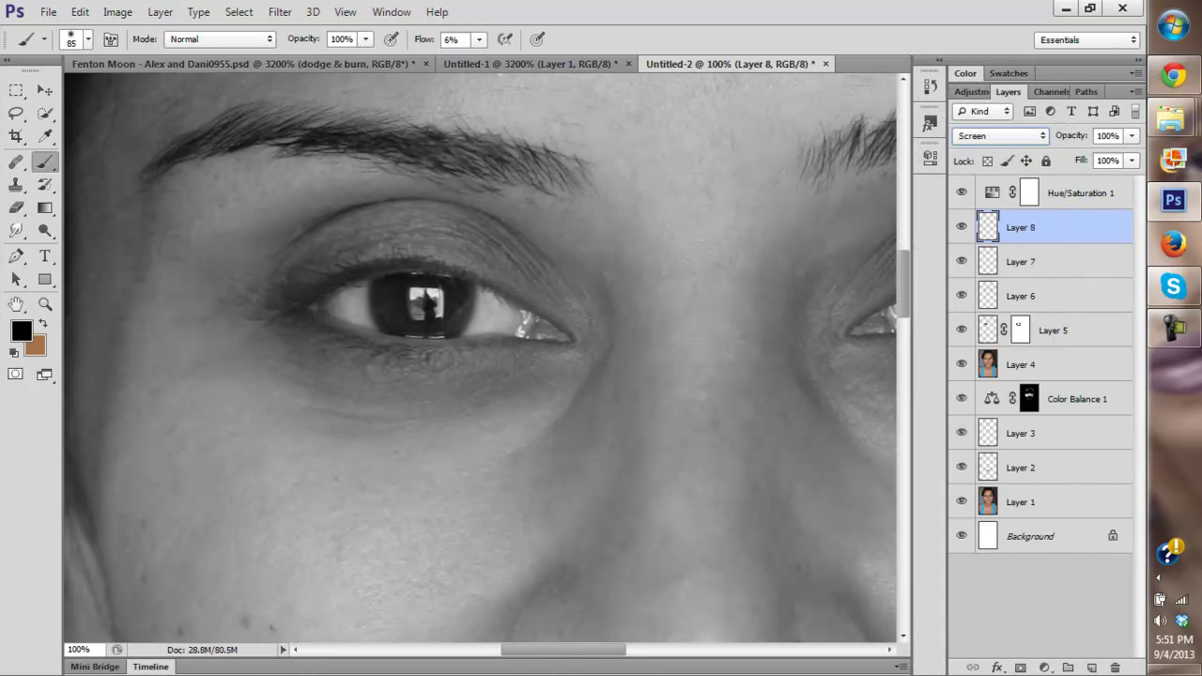
left_click(991, 136)
left_click(976, 211)
left_click(999, 137)
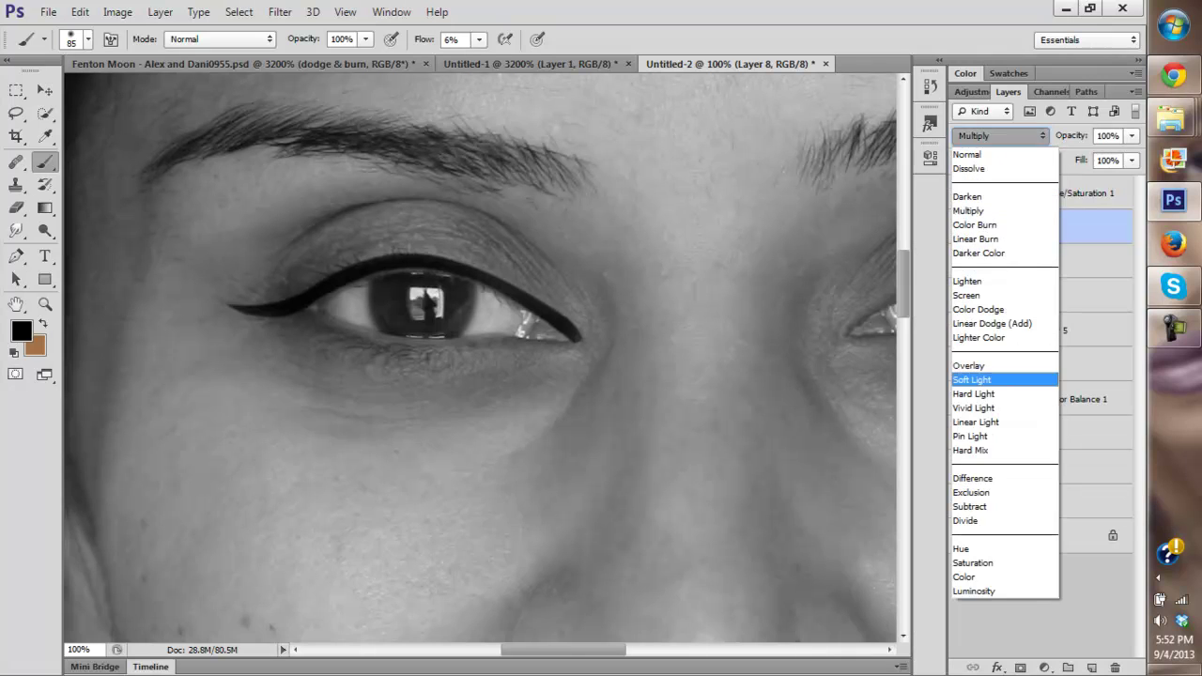
key("Down")
key("Return")
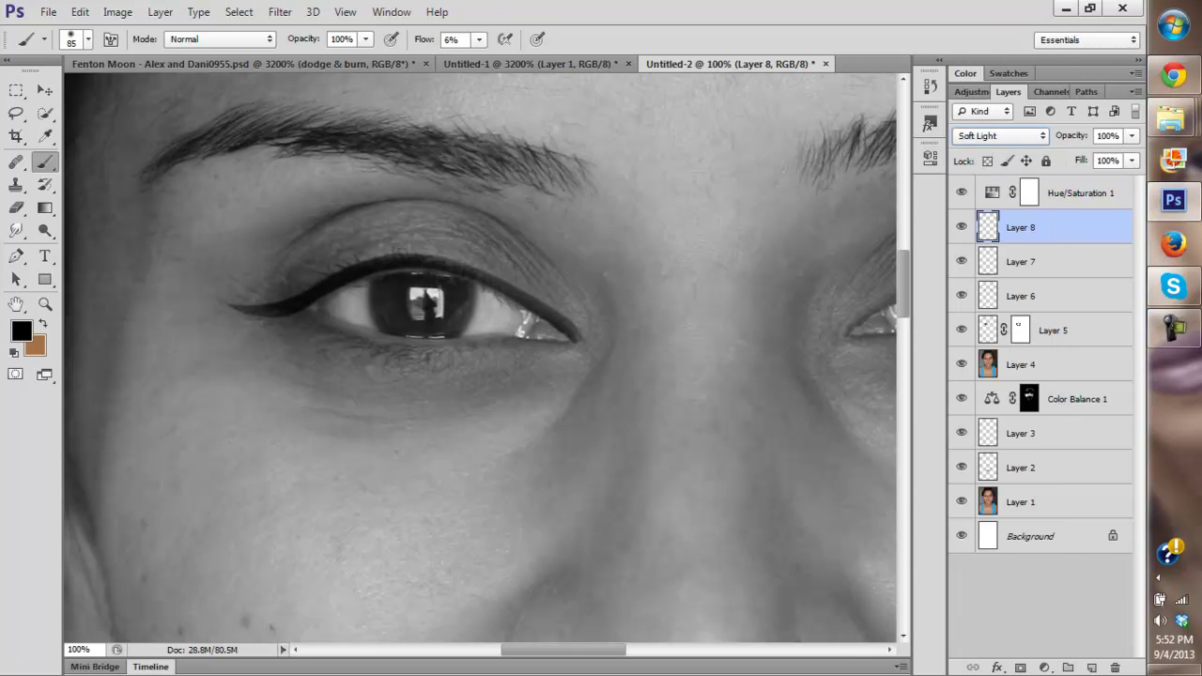
left_click(961, 227)
left_click(960, 228)
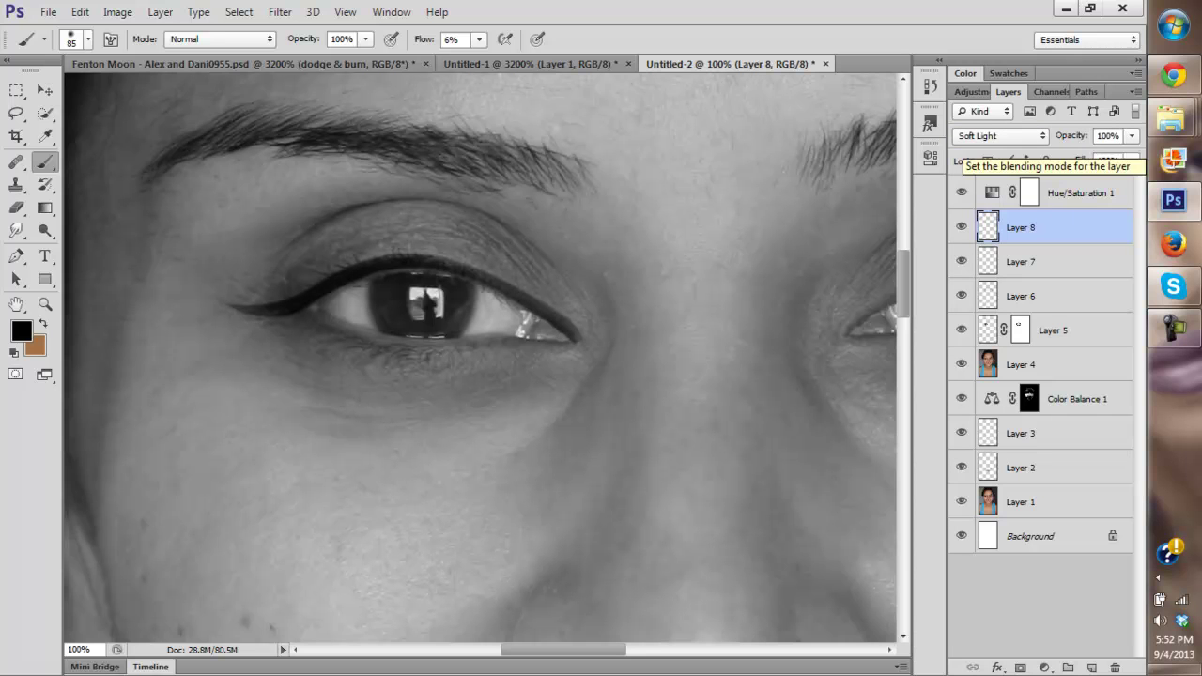
Step: Hide the Hue/Saturation 1 layer, reselect Layer 8, and compare the eye in colour without and with the eyeliner
left_click(1080, 193)
left_click(960, 192)
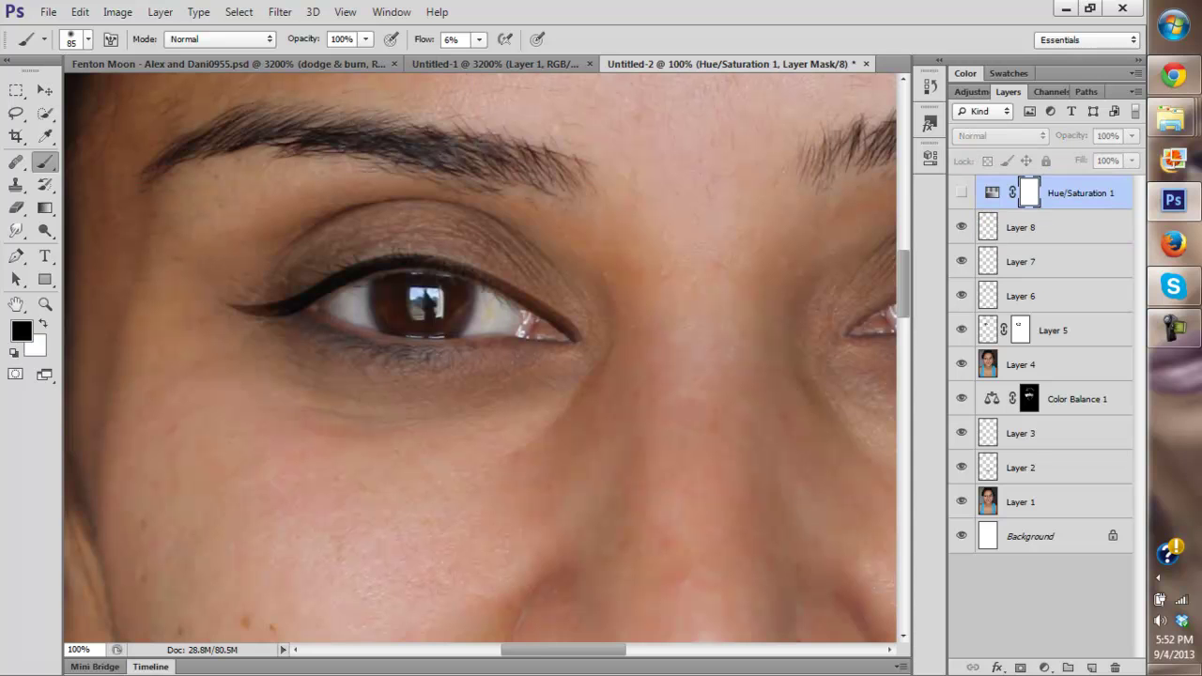
left_click(1021, 227)
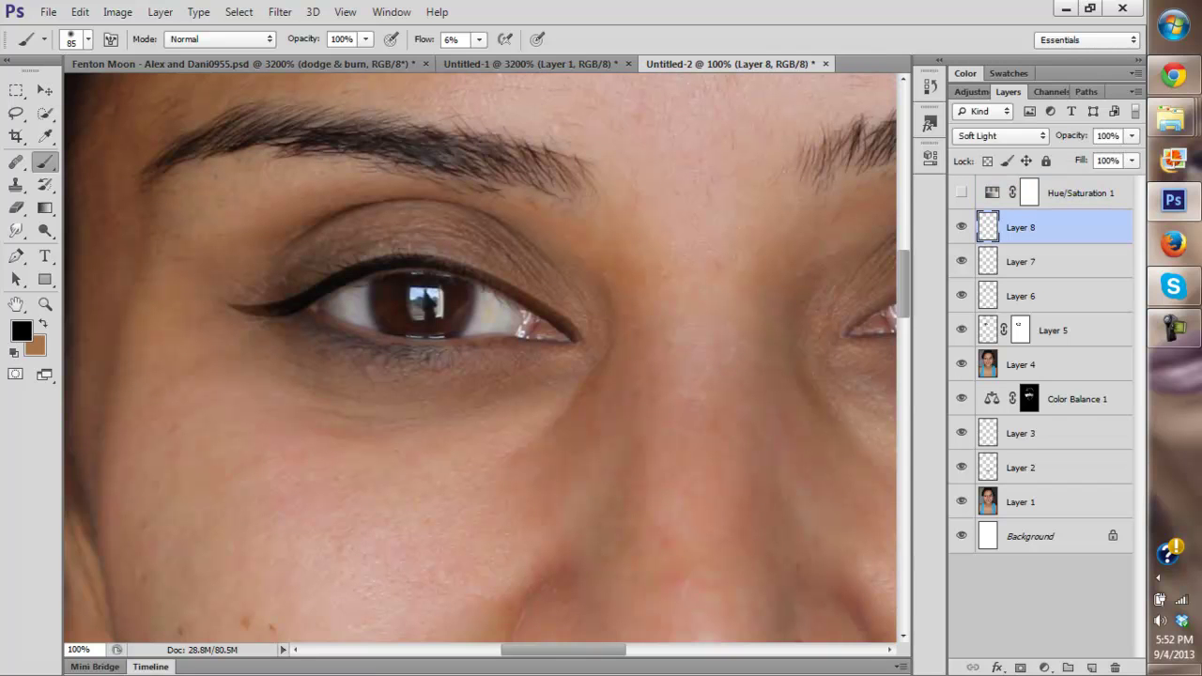
left_click(960, 227)
left_click(961, 227)
Step: Duplicate the Soft Light eyeliner layer and set the copy's blend mode to Color
key("ctrl+j")
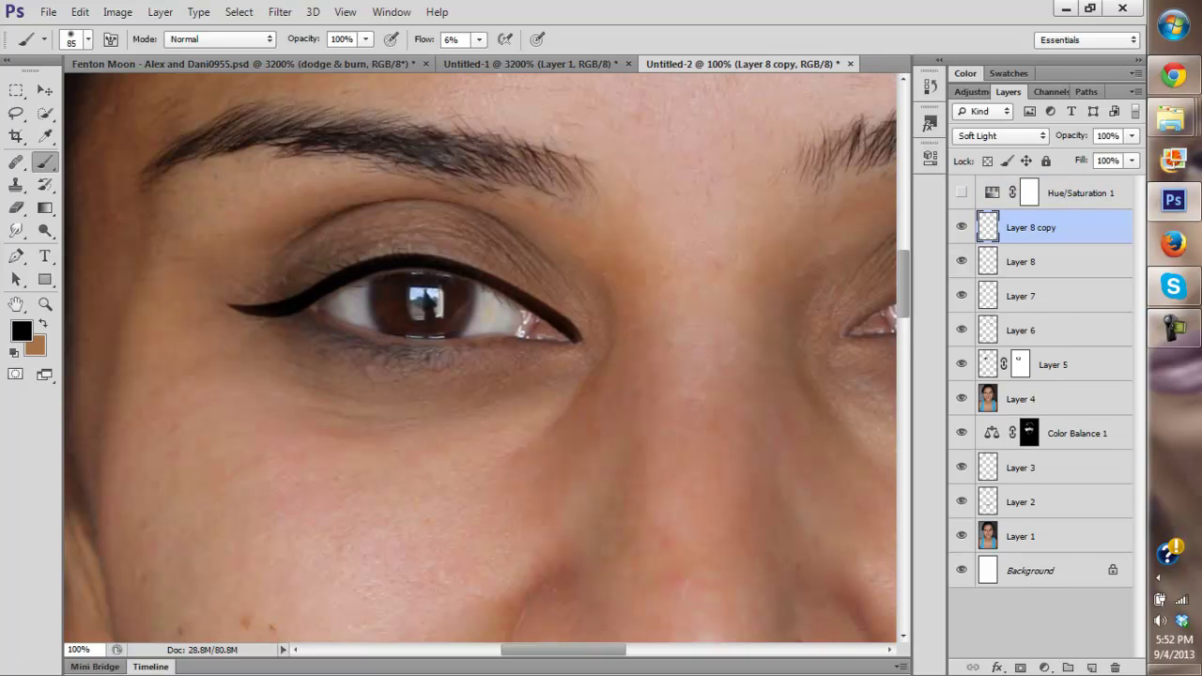
left_click(1000, 135)
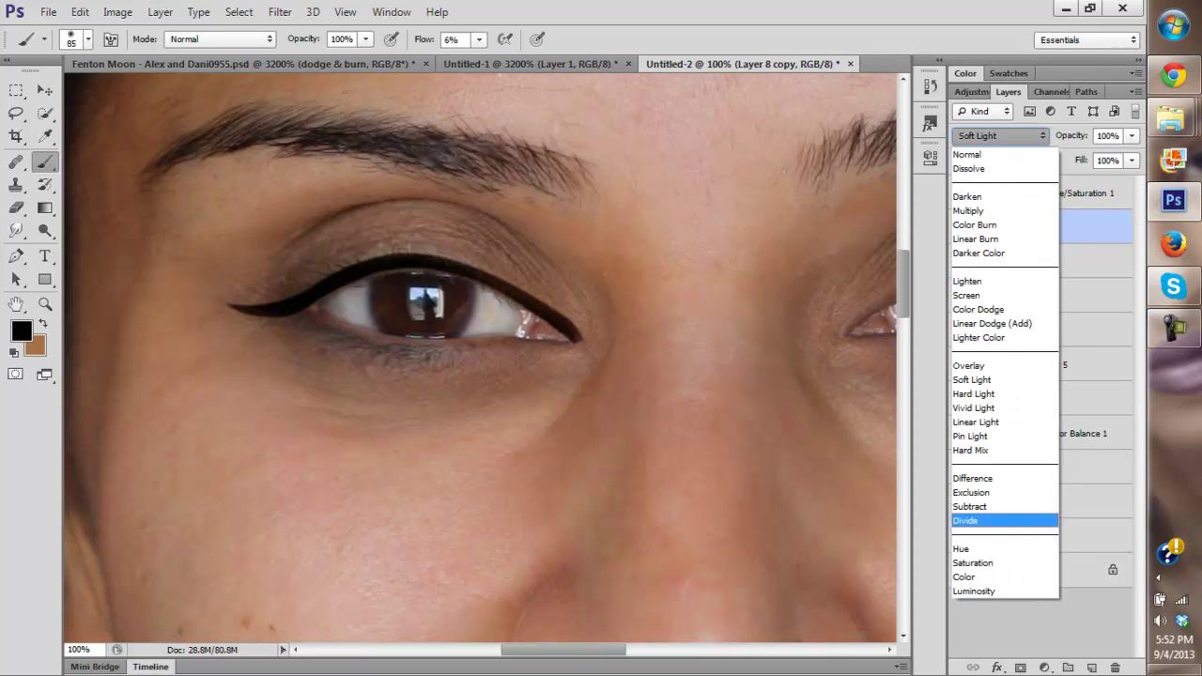
key("Return")
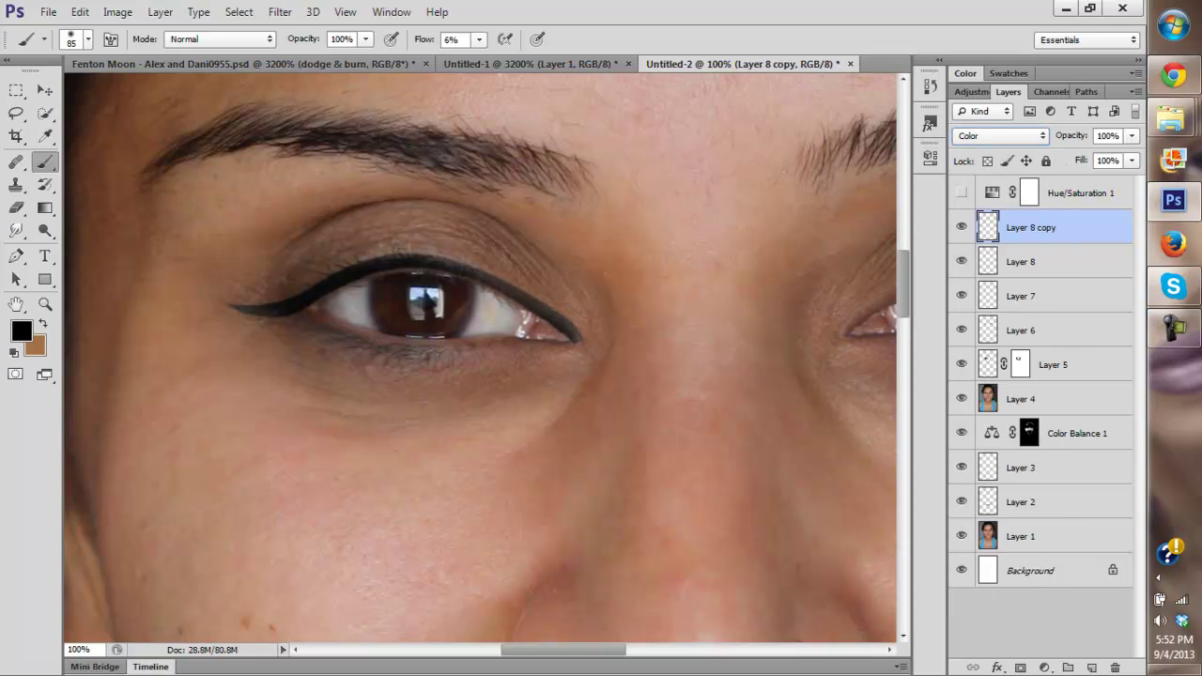
Step: Check both eyeliner layers on the whole face by hiding and showing each, and examine the lined eye up close at 66.67%
left_click(45, 305)
left_click(527, 39)
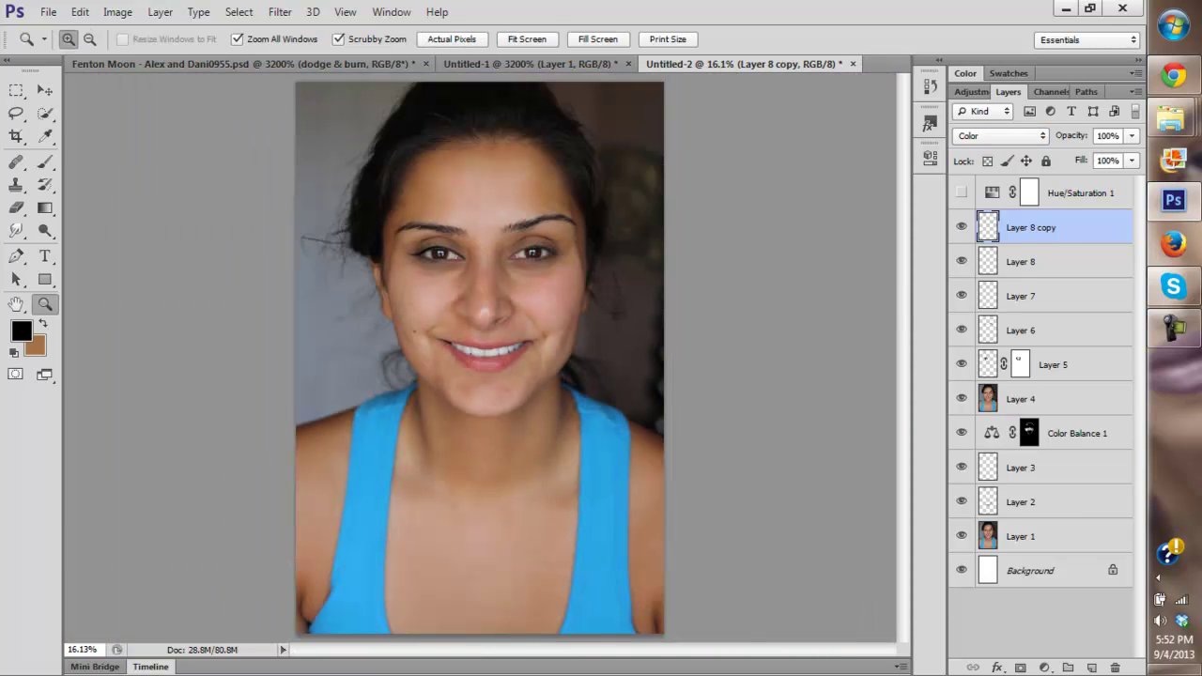
left_click(960, 227)
left_click(960, 227)
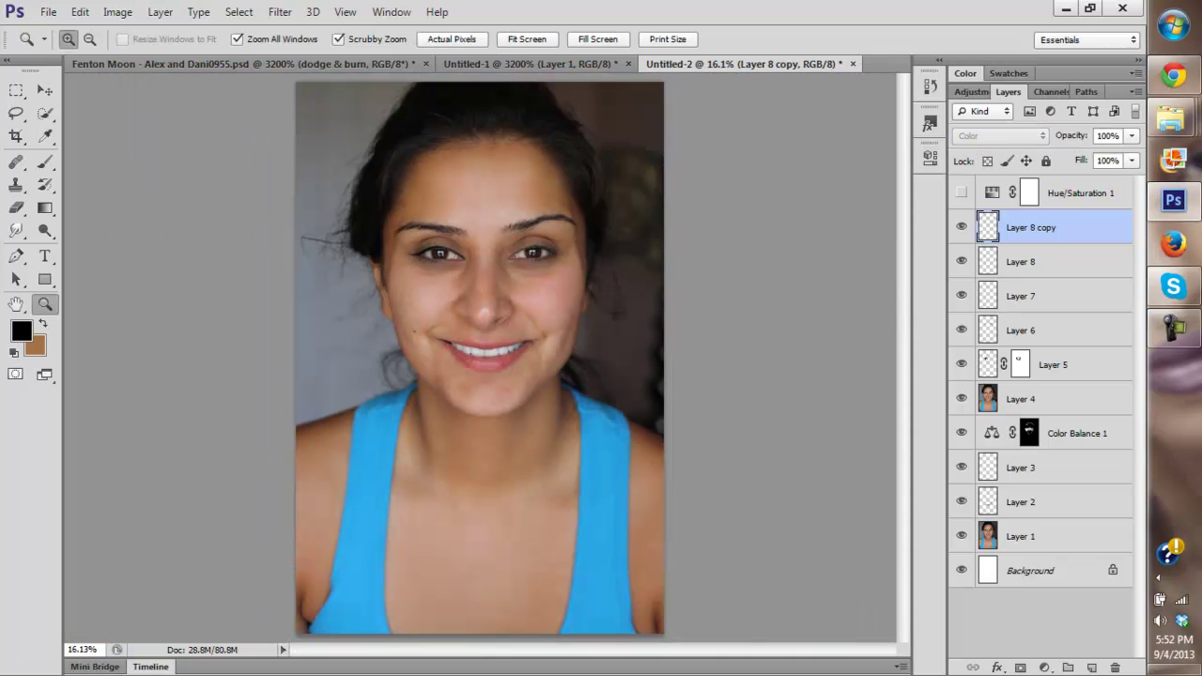
left_click(961, 261)
left_click(960, 262)
left_click(432, 268)
left_click(472, 334)
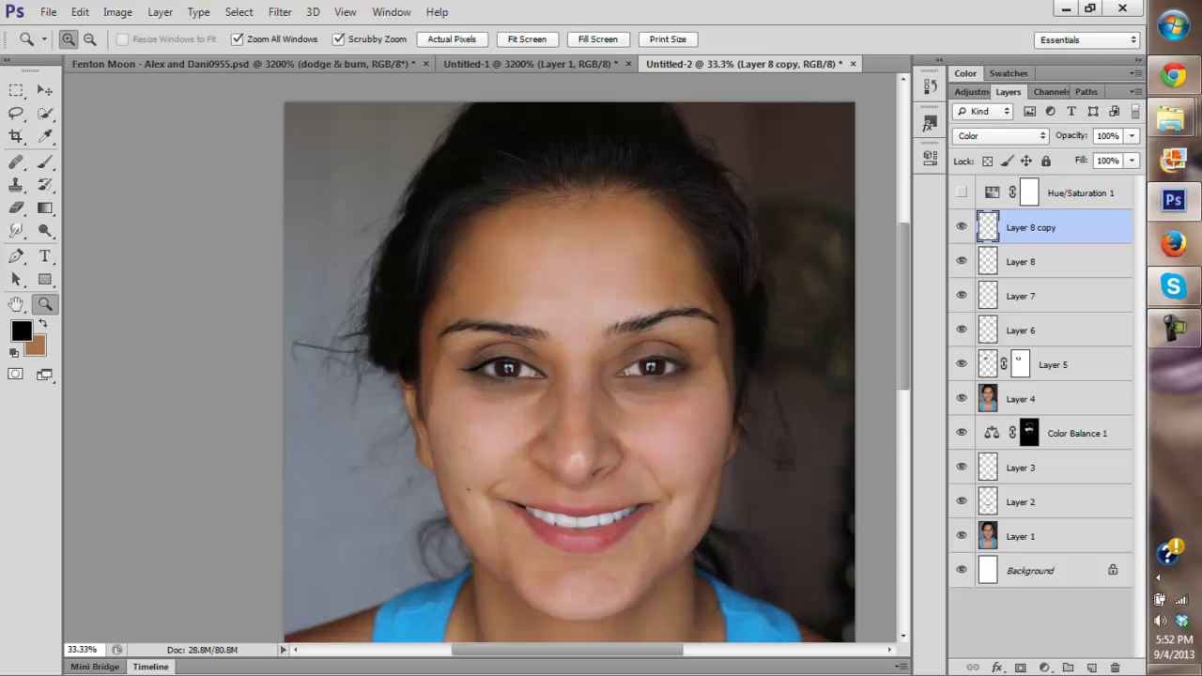
left_click(473, 340)
left_click(502, 365)
left_click(506, 369)
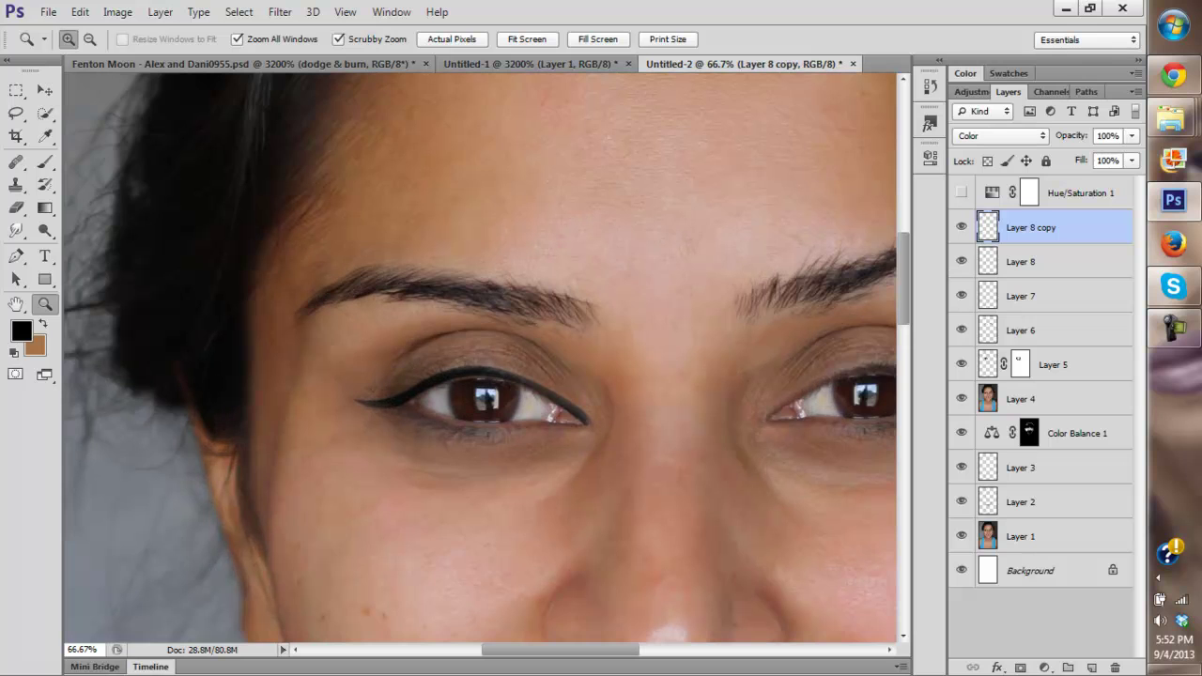
scroll(480, 358, "down", 2)
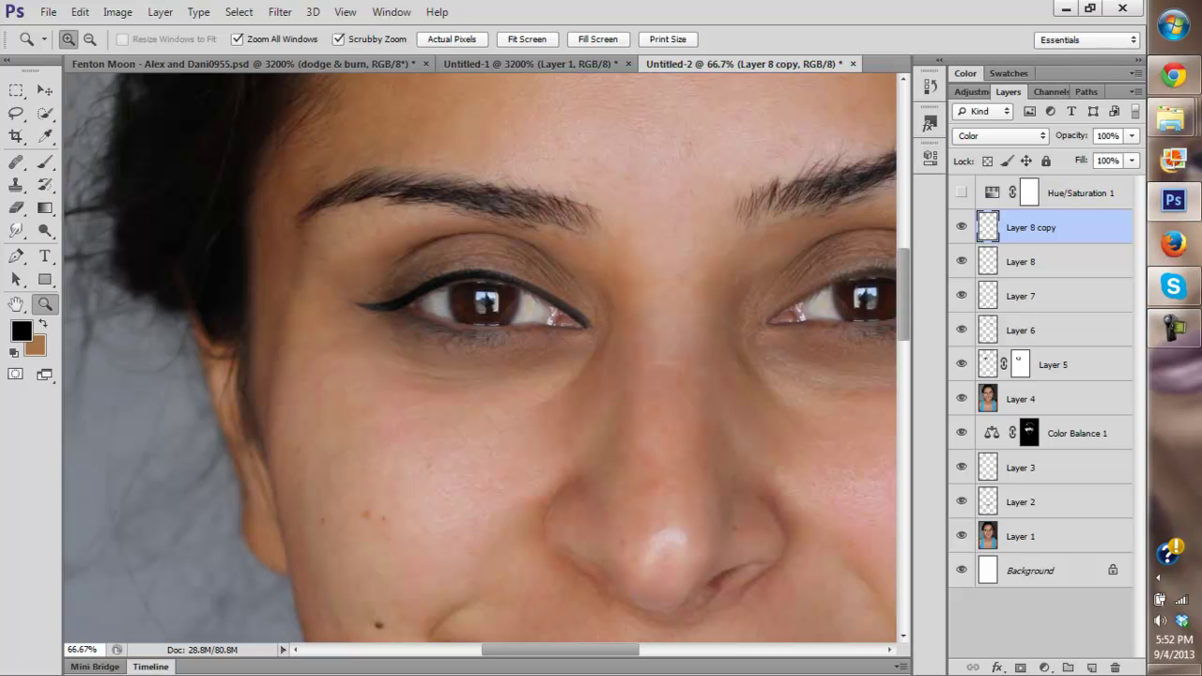
Step: Group Layer 8 and its copy, and compare the eyes with the eyeliner group hidden and shown
left_click(1043, 262, "shift")
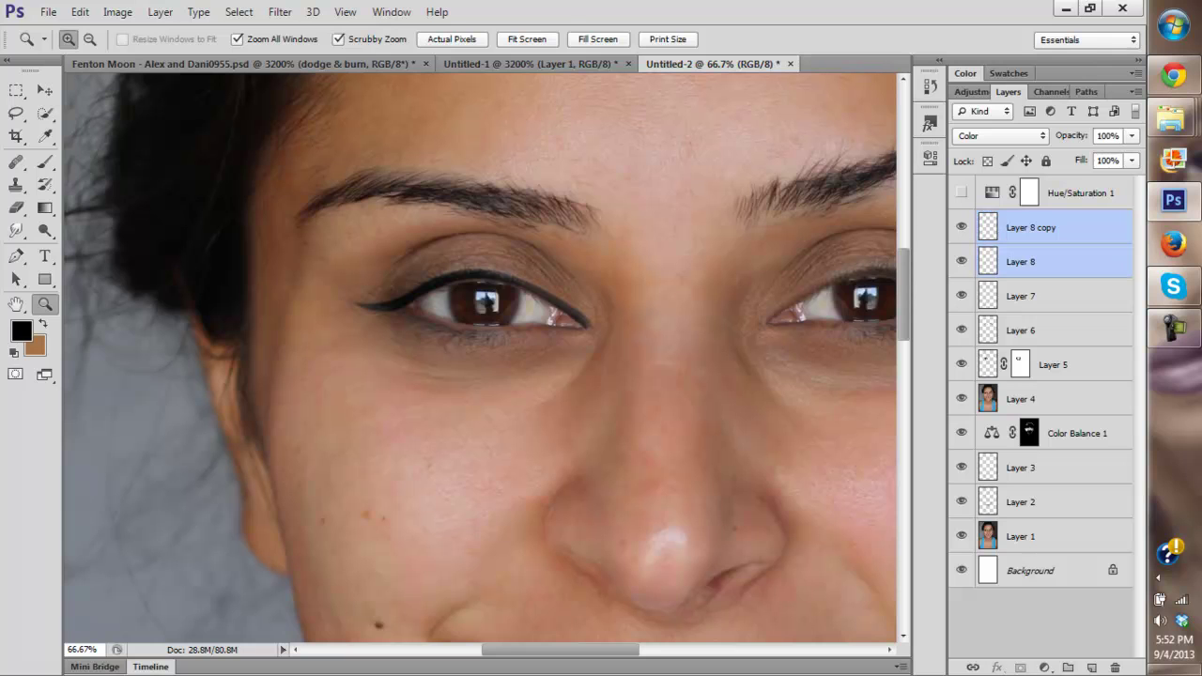
key("ctrl+g")
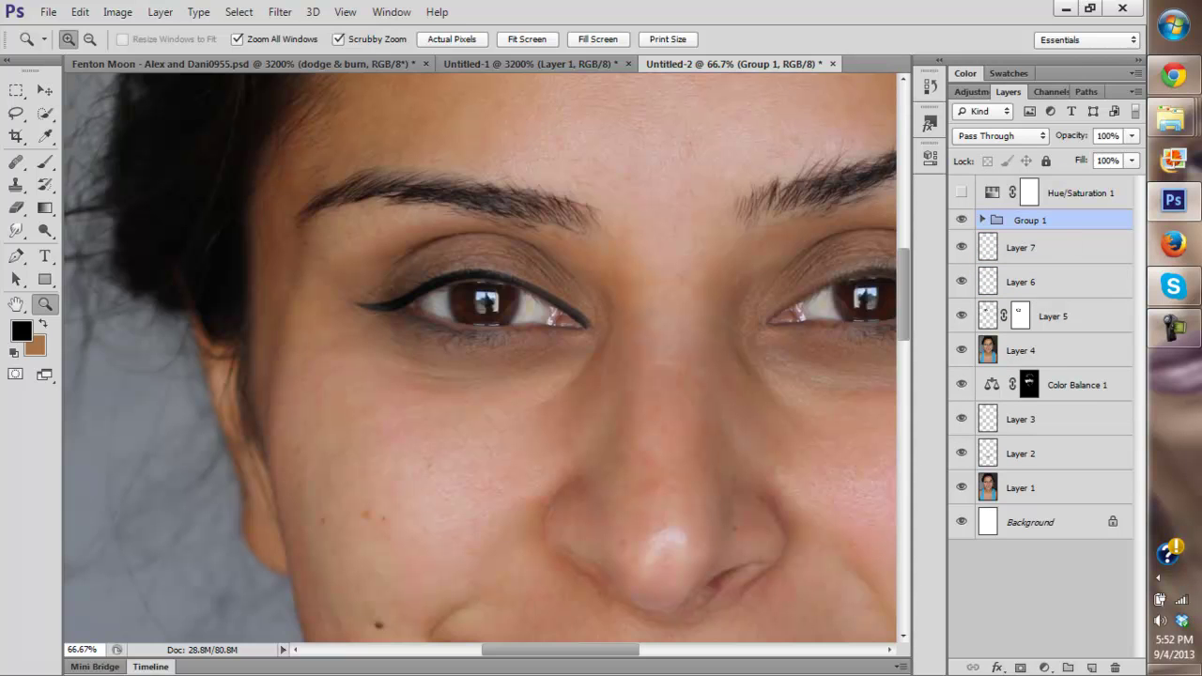
left_click(960, 220)
left_click(960, 220)
left_click(961, 220)
left_click(960, 220)
Step: Examine the eyeliner on the whole face and up close at 200%, comparing the face without and with the group
key("ctrl+0")
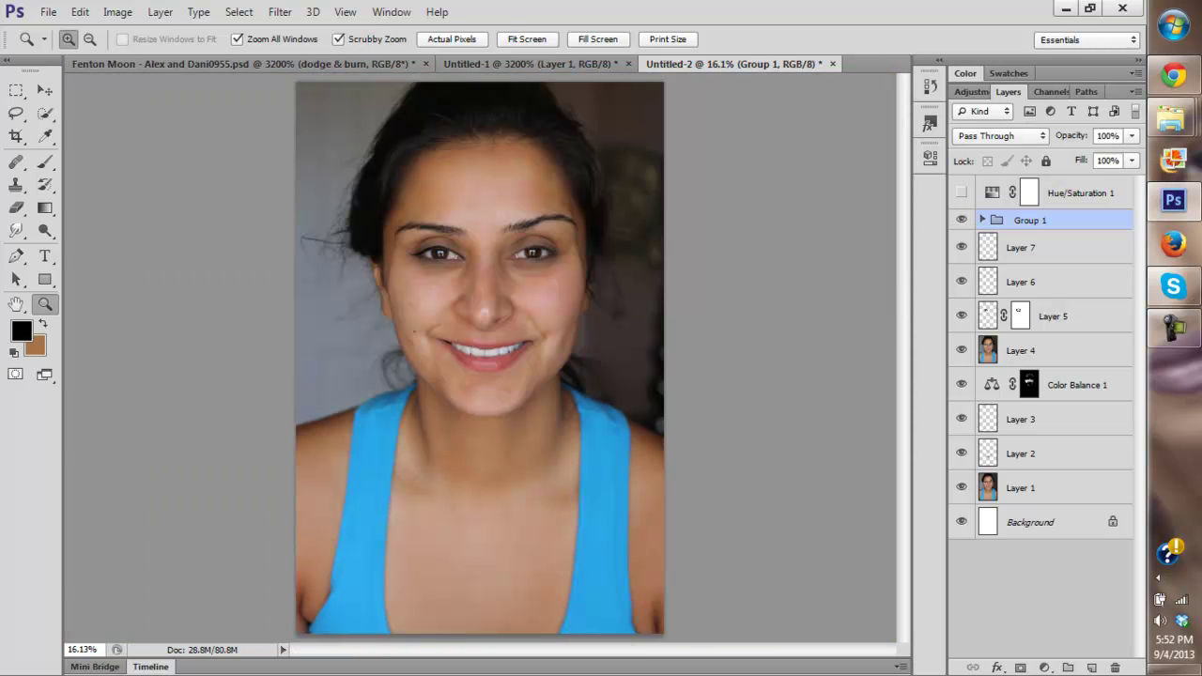
left_click(475, 270)
left_click(480, 341)
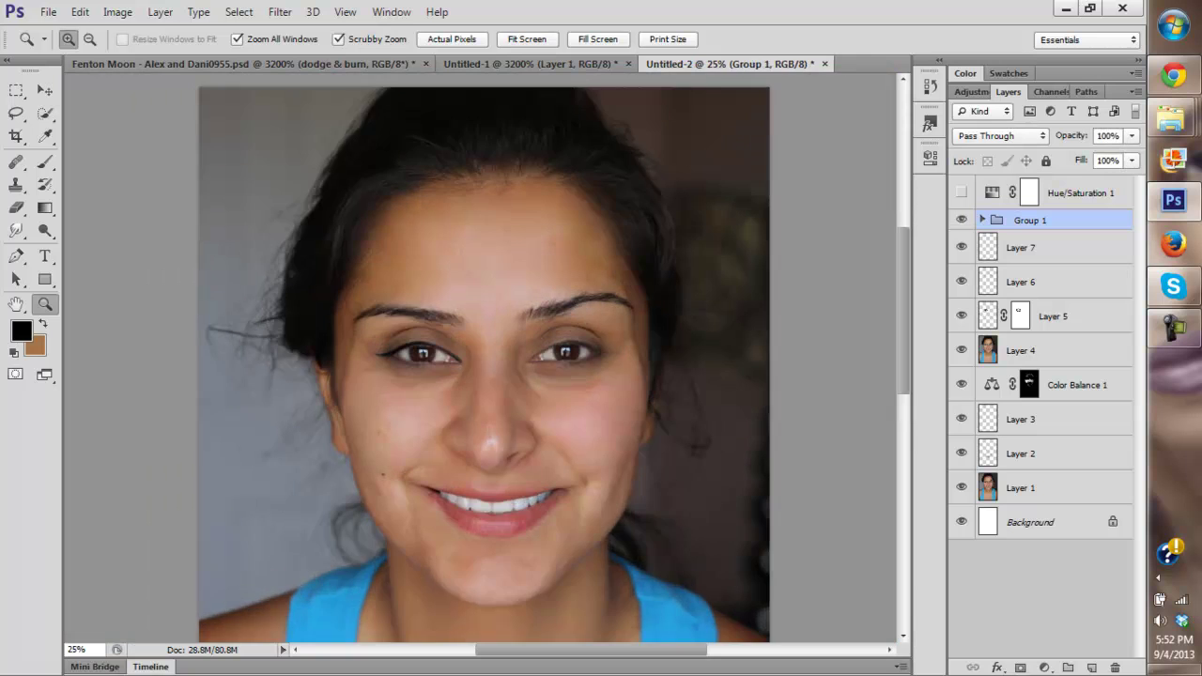
left_click(476, 368)
left_click(961, 220)
left_click(960, 220)
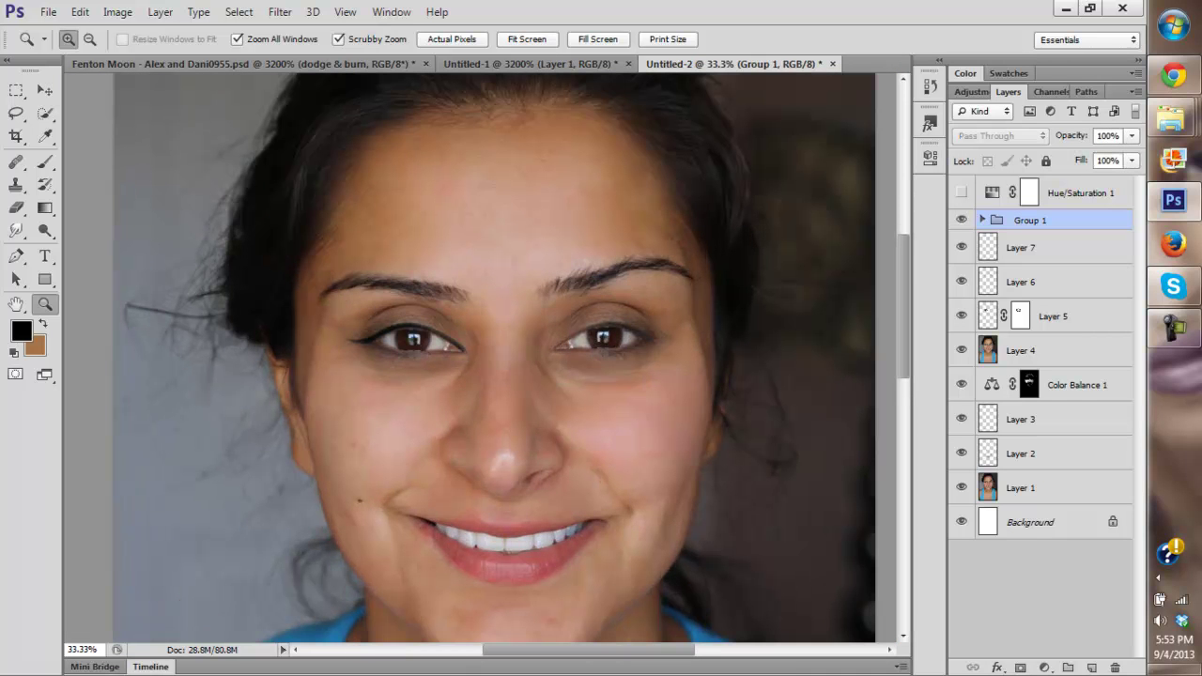
scroll(508, 357, "down", 4)
left_click(414, 301)
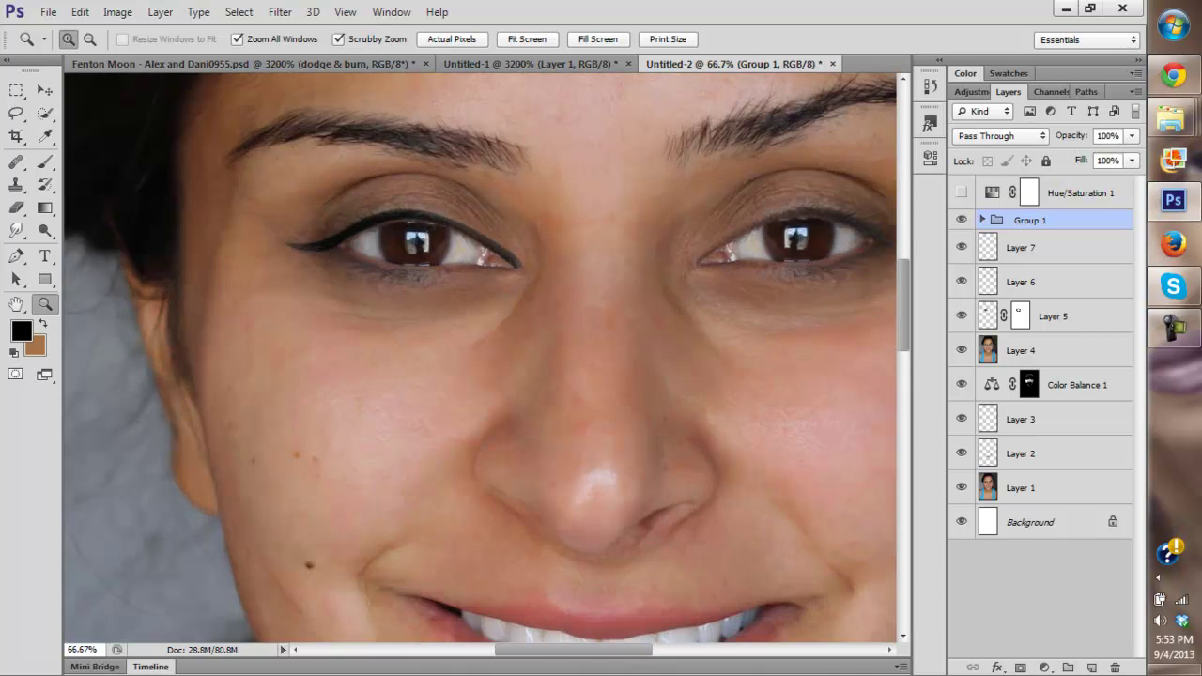
left_click(410, 230)
left_click(401, 229)
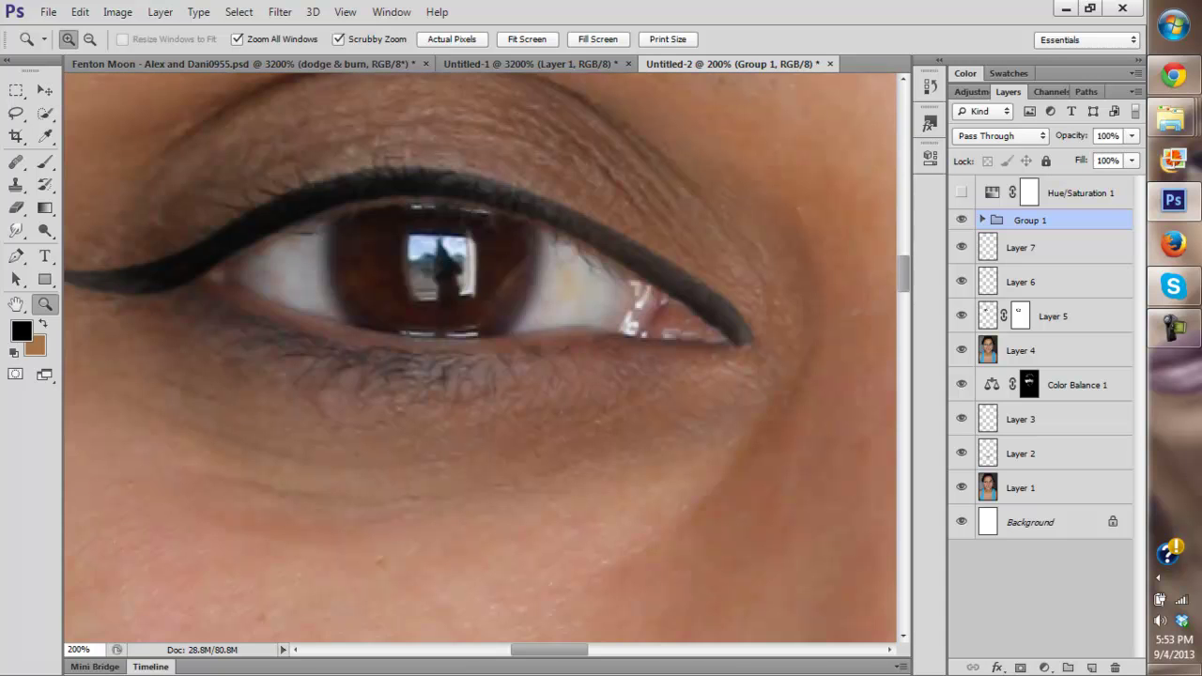
Step: Look through the Transform commands for the eyeliner group, and compare the eye without and with the group
left_click(80, 12)
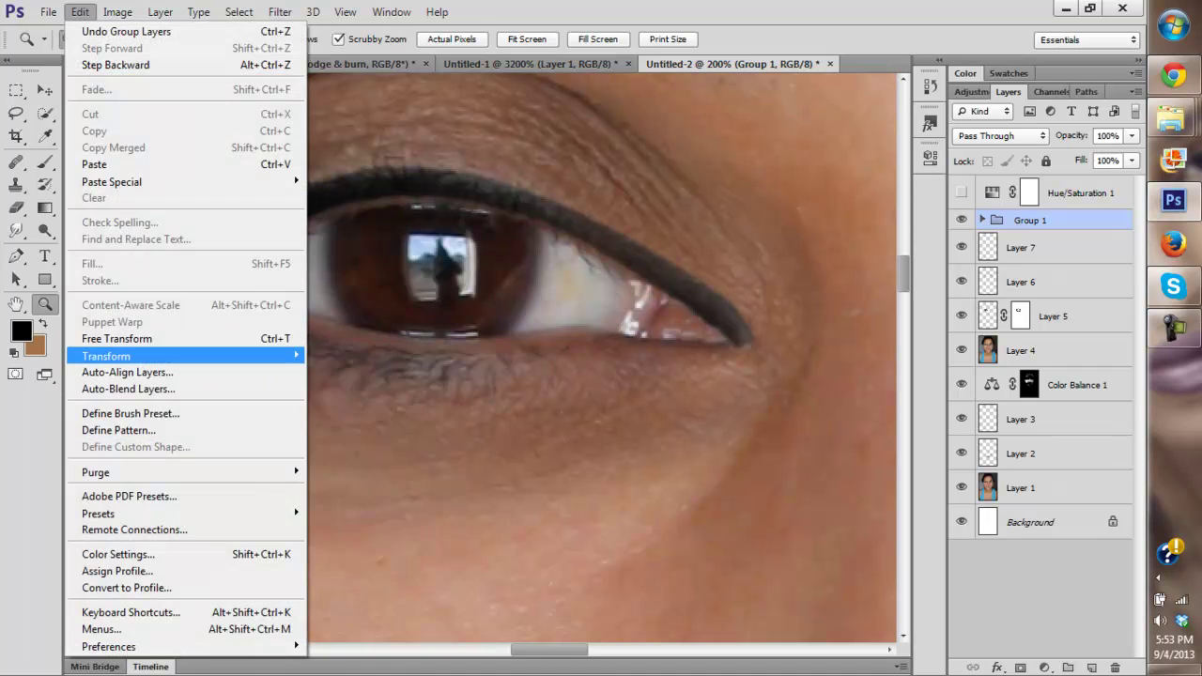
left_click(960, 220)
left_click(961, 219)
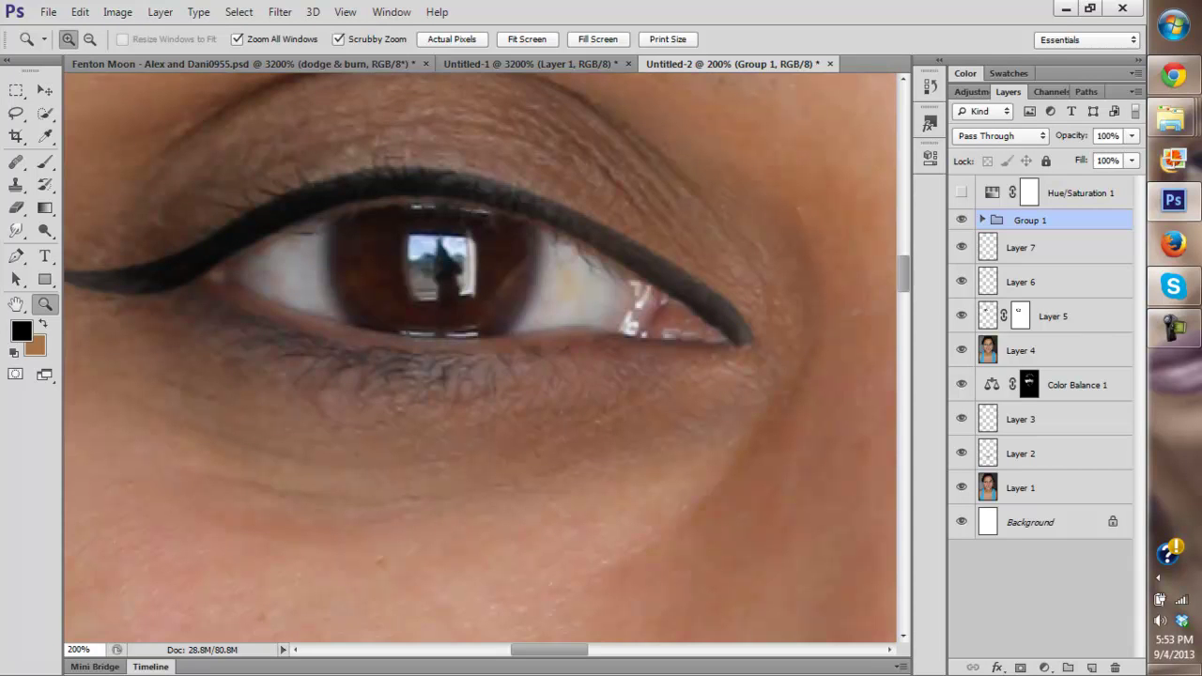
left_click(118, 12)
mouse_move(80, 12)
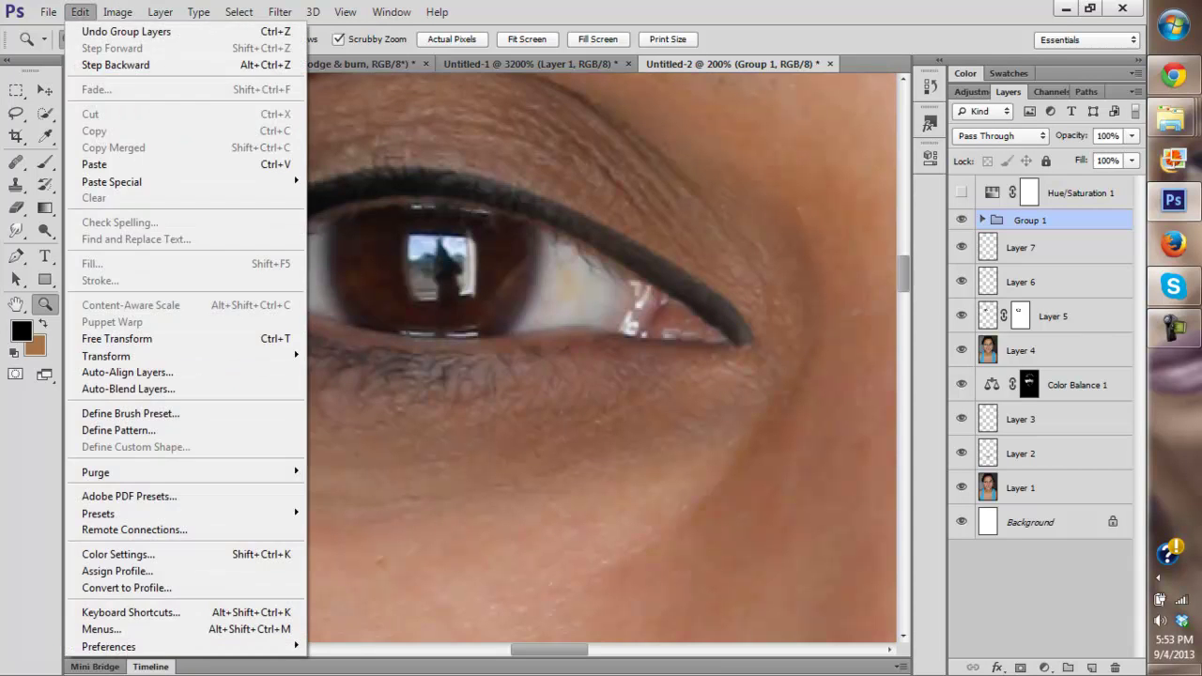
mouse_move(107, 355)
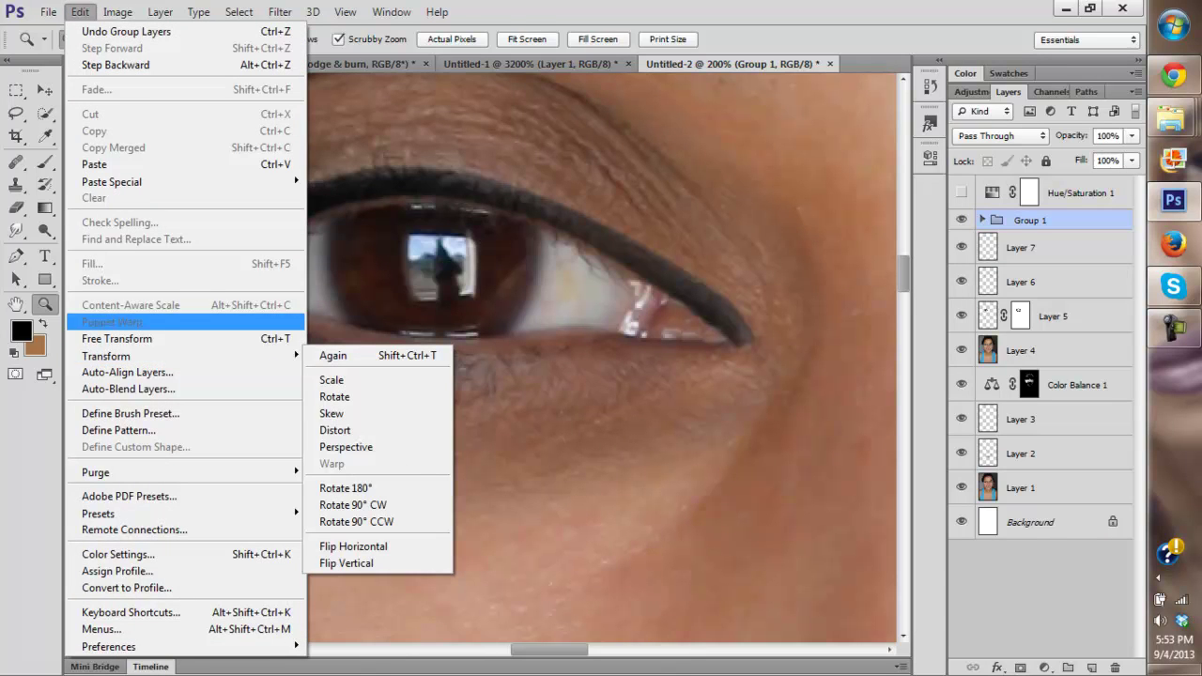
key("Escape")
Step: Duplicate the eyeliner group Group 1 as Group 1 copy within the Untitled-2 document
left_click(526, 39)
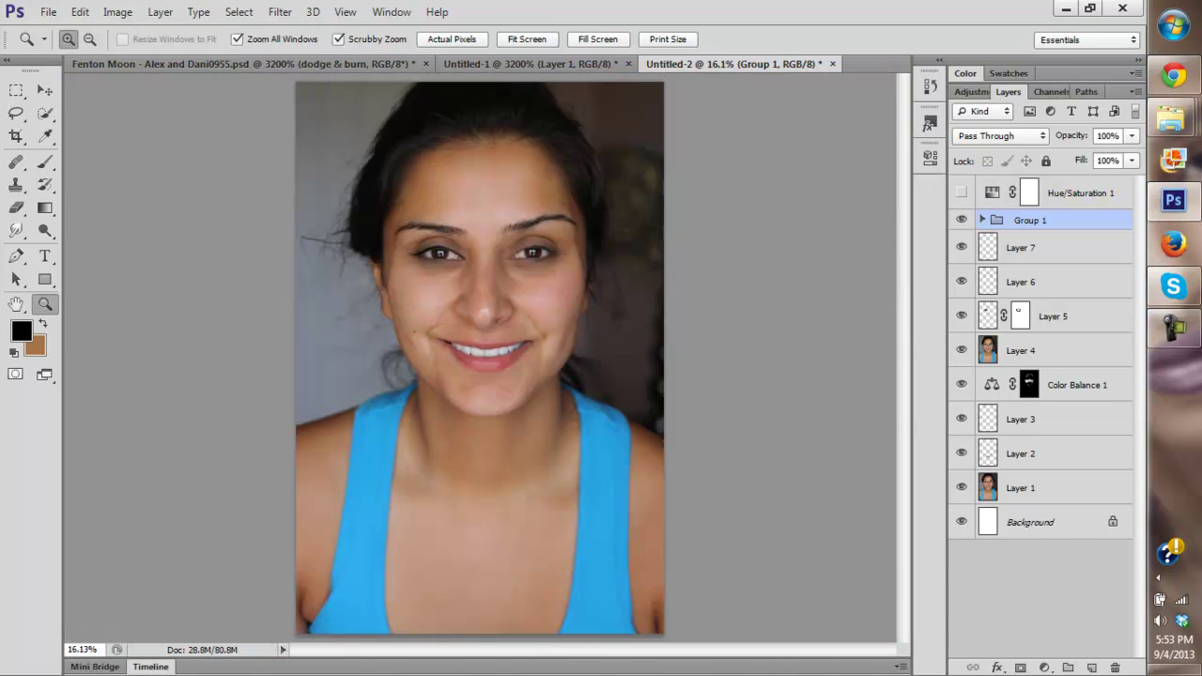
left_click(432, 237)
left_click(470, 324)
left_click(470, 324)
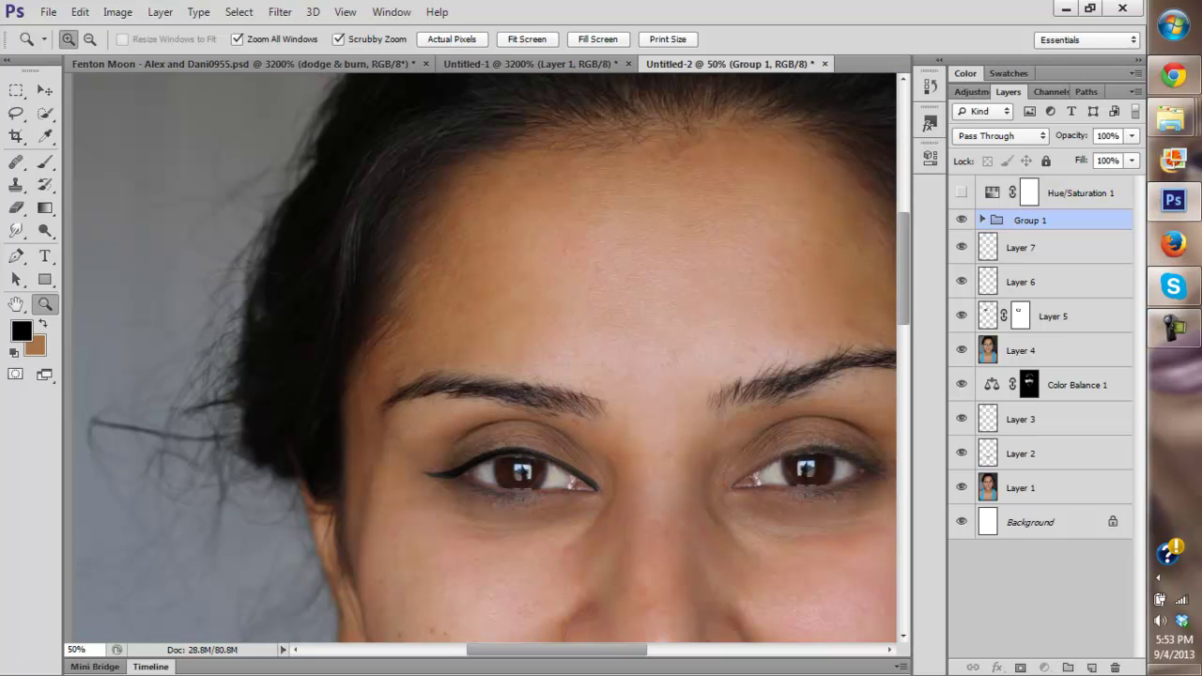
right_click(1033, 218)
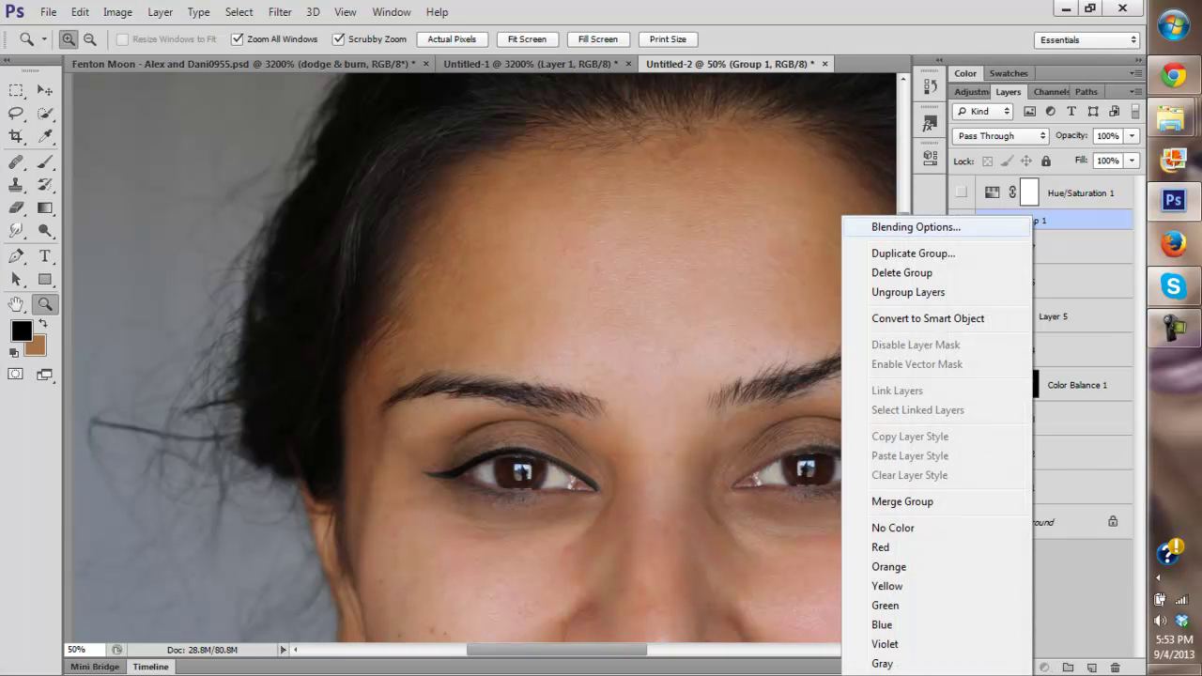
left_click(913, 253)
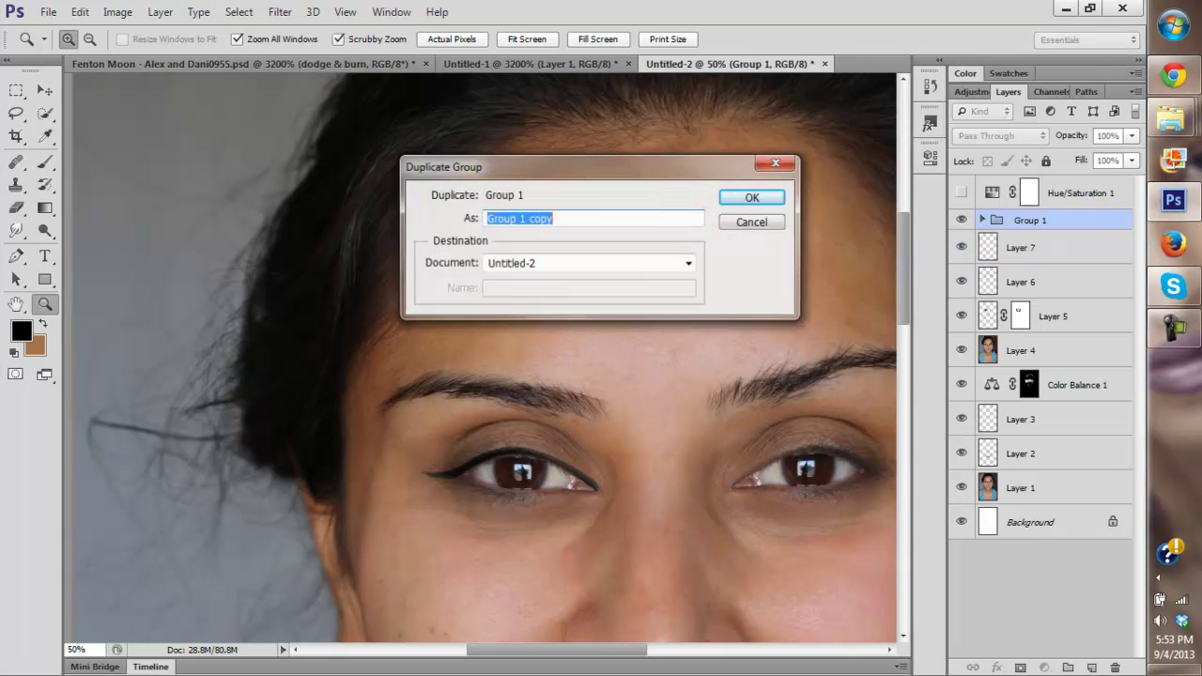
key("Return")
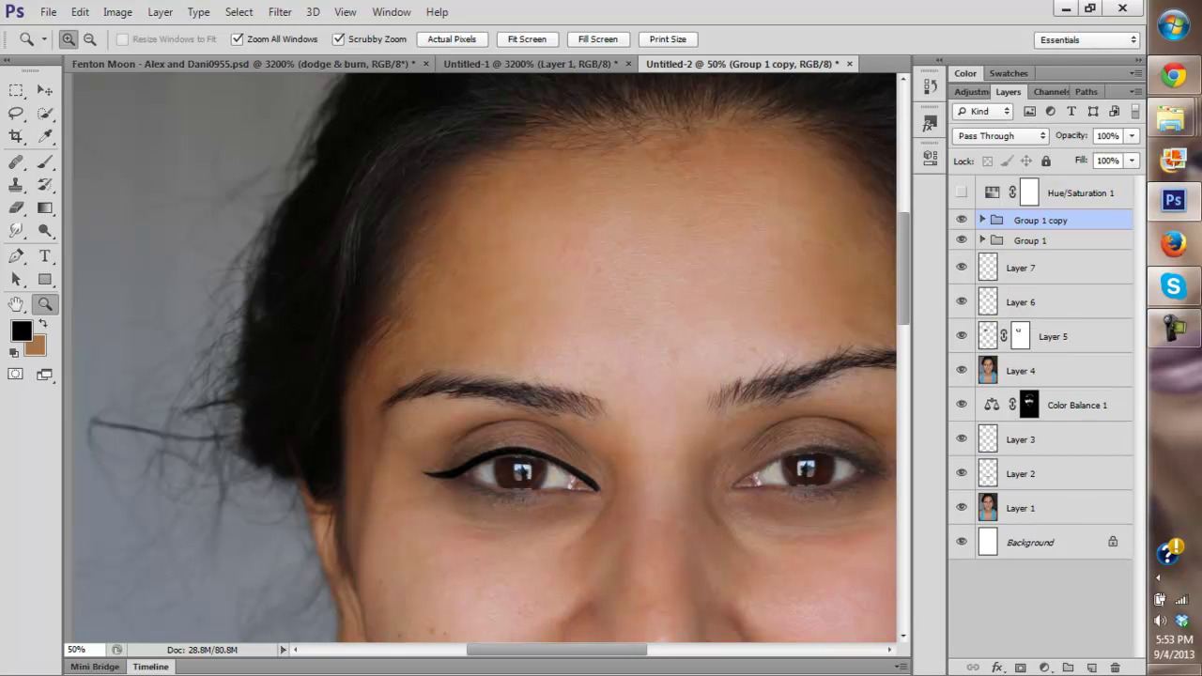
Step: Move the copied eyeliner group across the nose and onto the upper lash line of the unlined eye
scroll(525, 337, "down", 5)
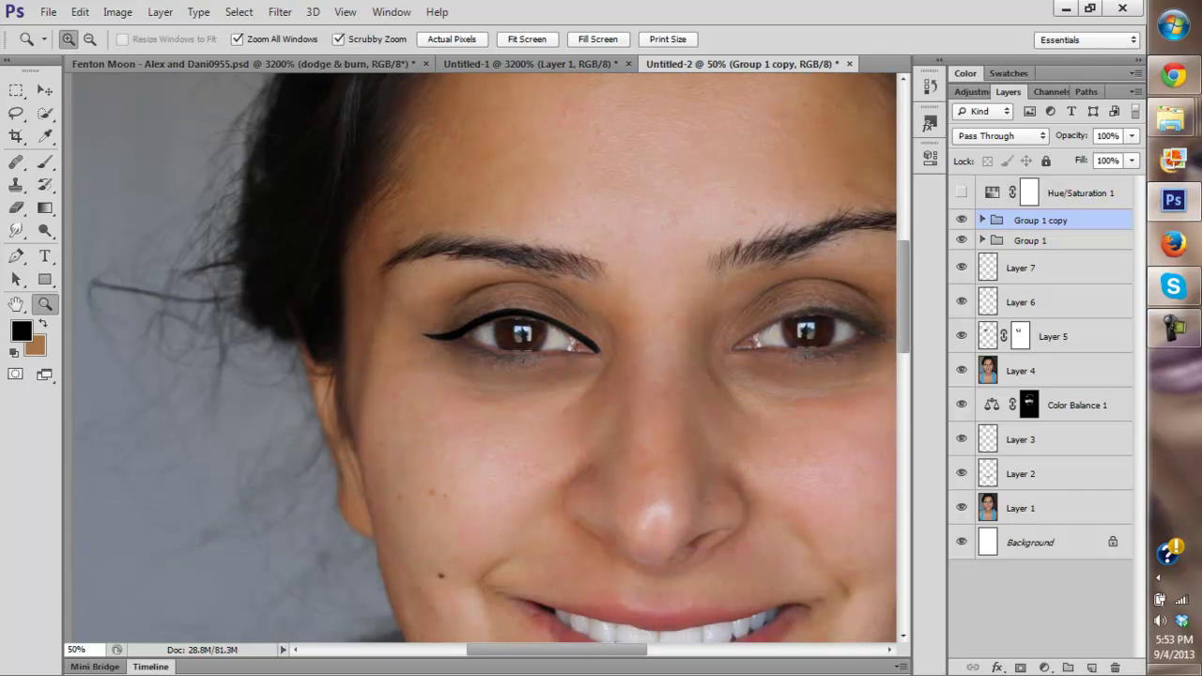
left_click(525, 336)
key("ctrl+plus")
scroll(481, 365, "right", 5)
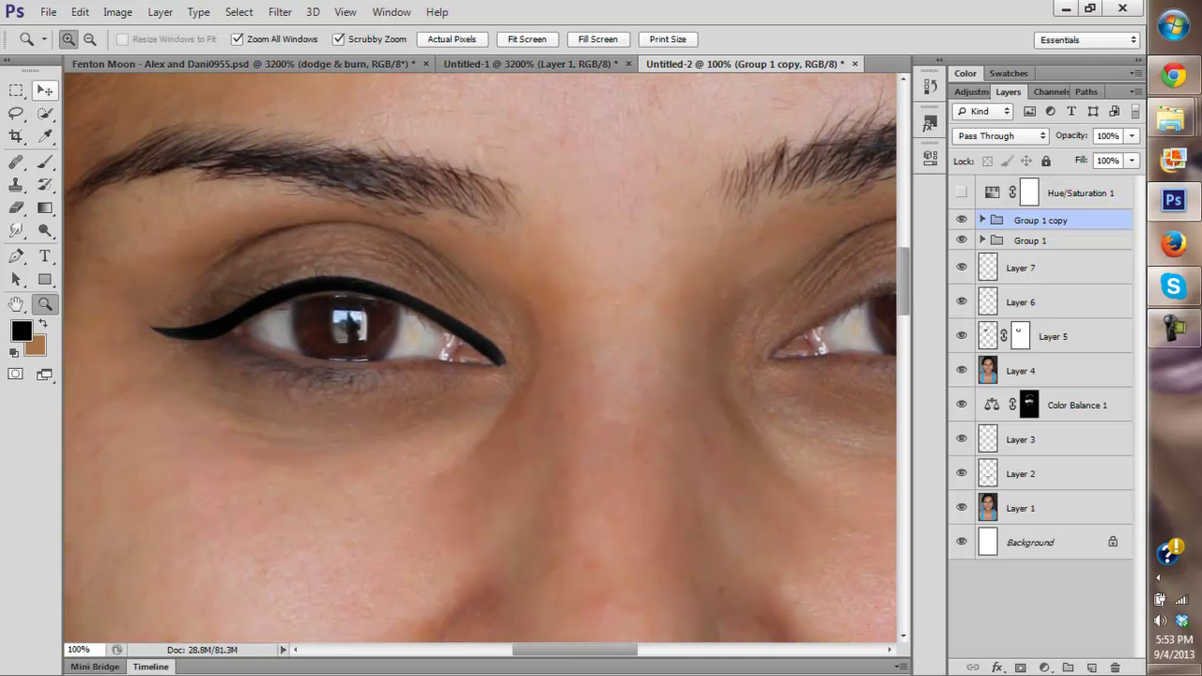
left_click(44, 90)
mouse_move(371, 233)
left_mouse_down()
mouse_move(512, 259)
mouse_move(573, 174)
mouse_move(611, 147)
left_mouse_up()
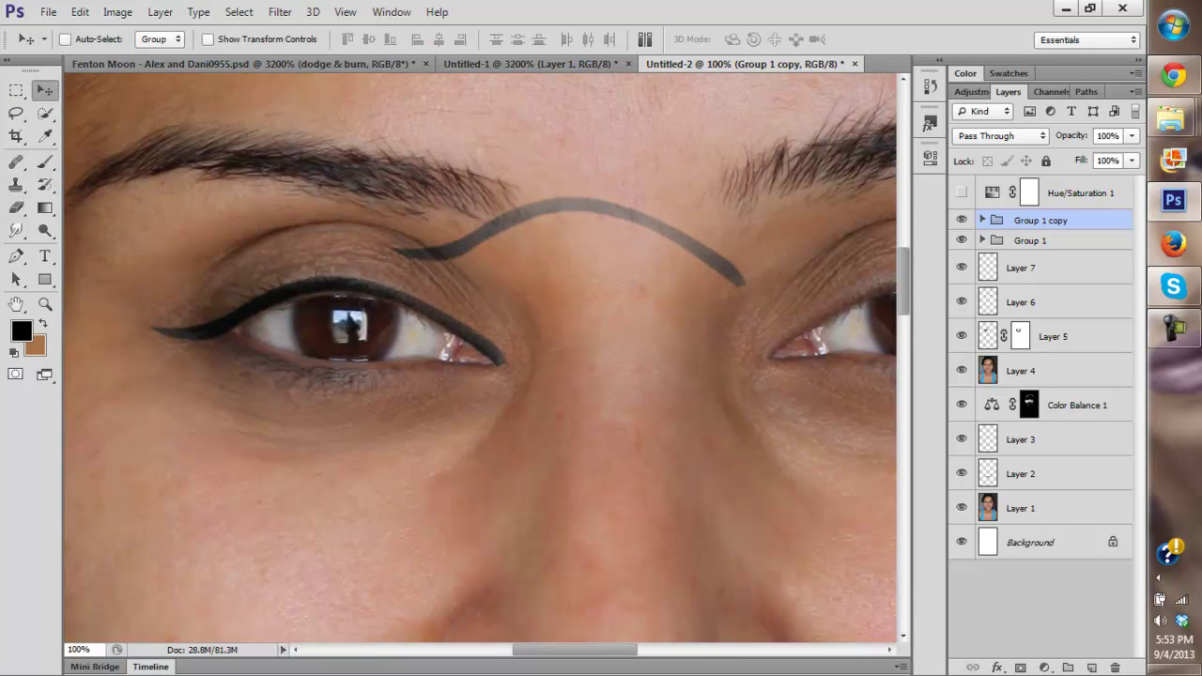
scroll(609, 286, "right", 4)
left_click_drag(608, 286, 834, 376)
mouse_move(702, 288)
left_mouse_down()
mouse_move(776, 267)
mouse_move(590, 341)
mouse_move(729, 302)
left_mouse_up()
scroll(498, 282, "right", 5)
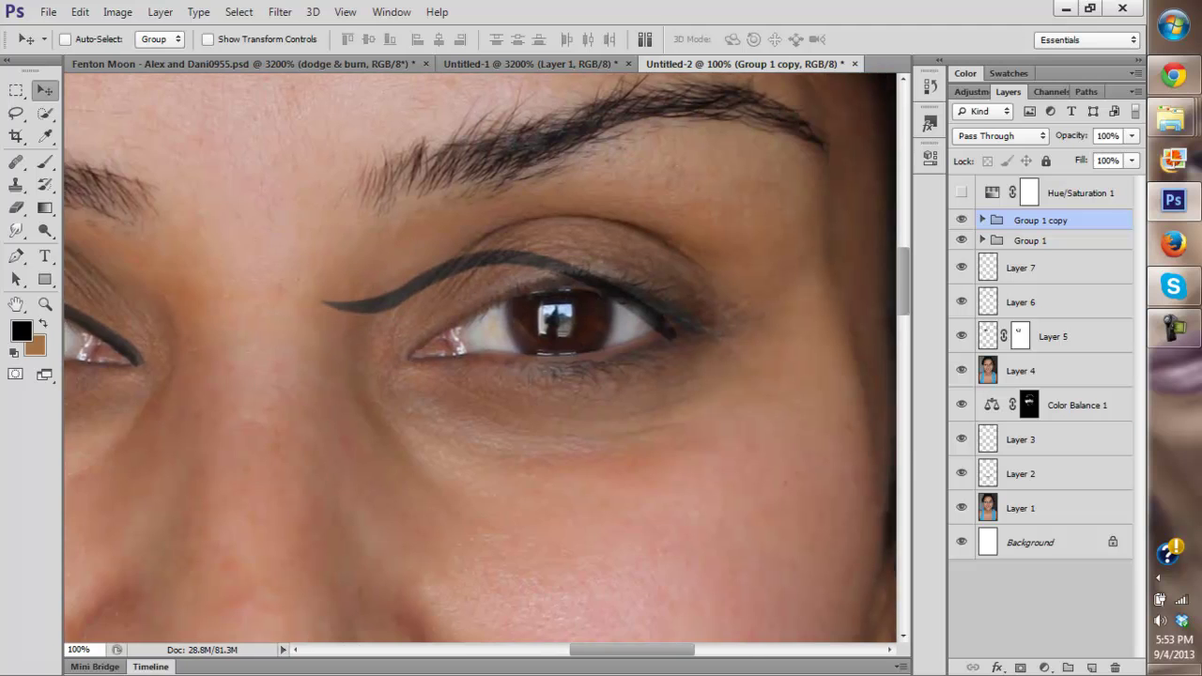
mouse_move(495, 279)
left_mouse_down()
mouse_move(569, 290)
mouse_move(563, 258)
left_mouse_up()
Step: Flip the copied eyeliner group horizontally and nudge it into line with the upper lash line
left_click(80, 11)
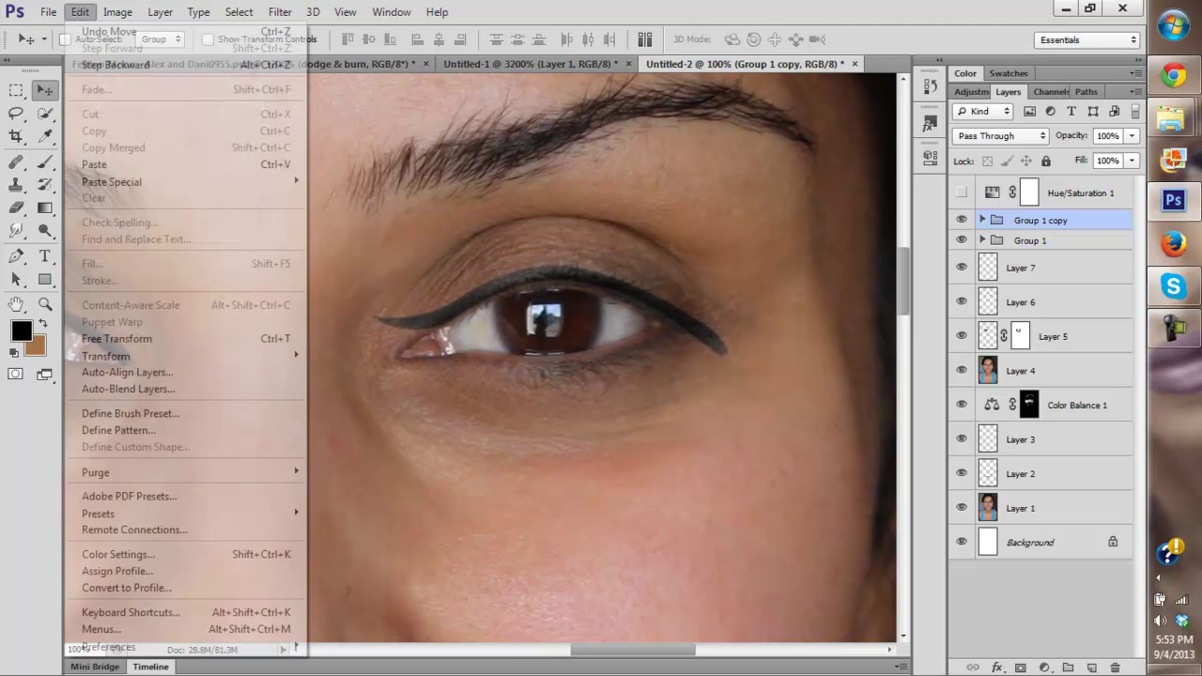
mouse_move(106, 356)
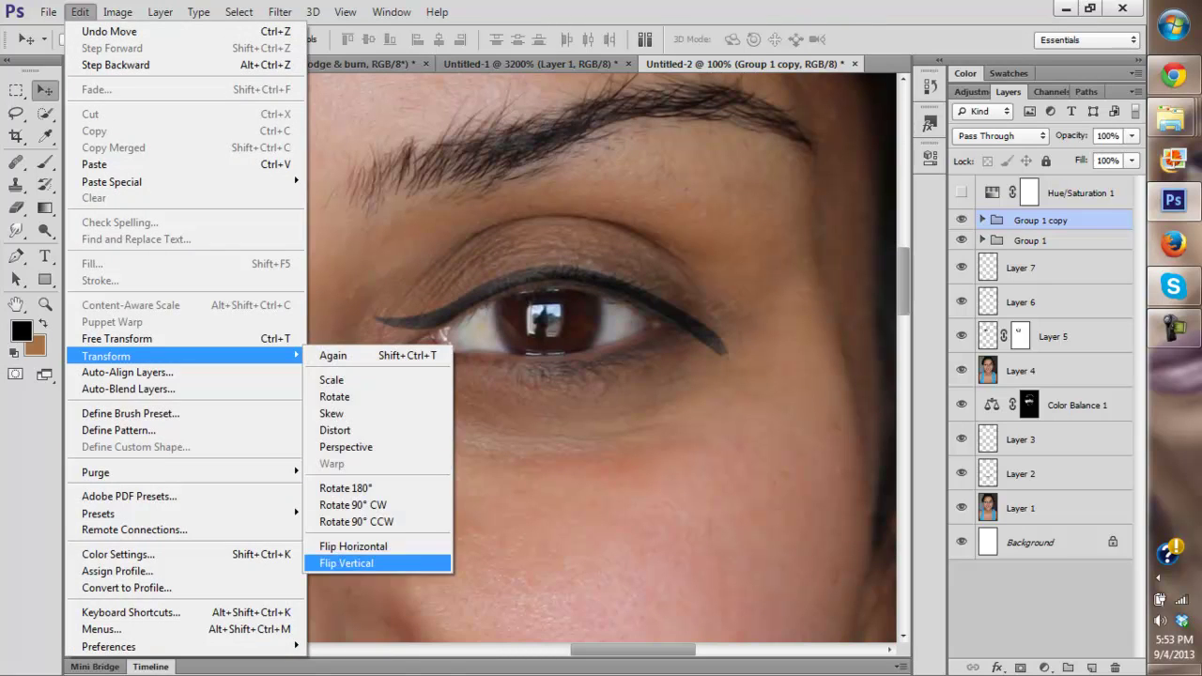
left_click(353, 545)
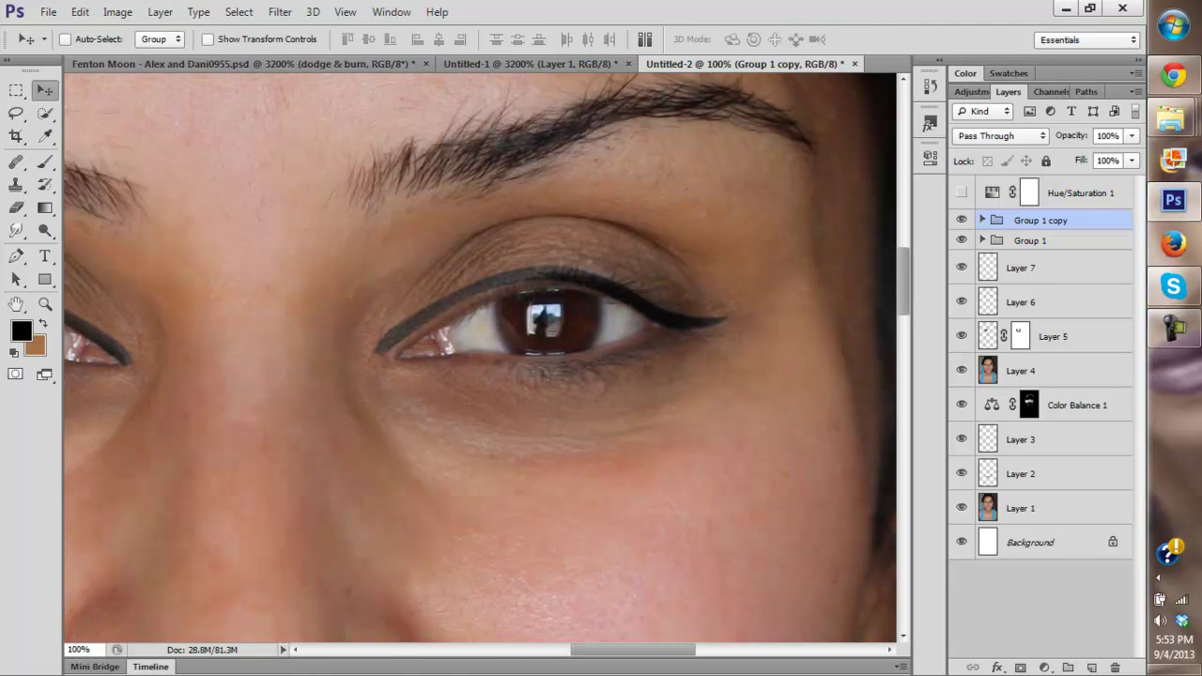
left_click_drag(554, 297, 567, 300)
Step: Check both lined eyes up close and on the whole face, comparing with the copied group hidden and shown
left_click_drag(633, 649, 580, 650)
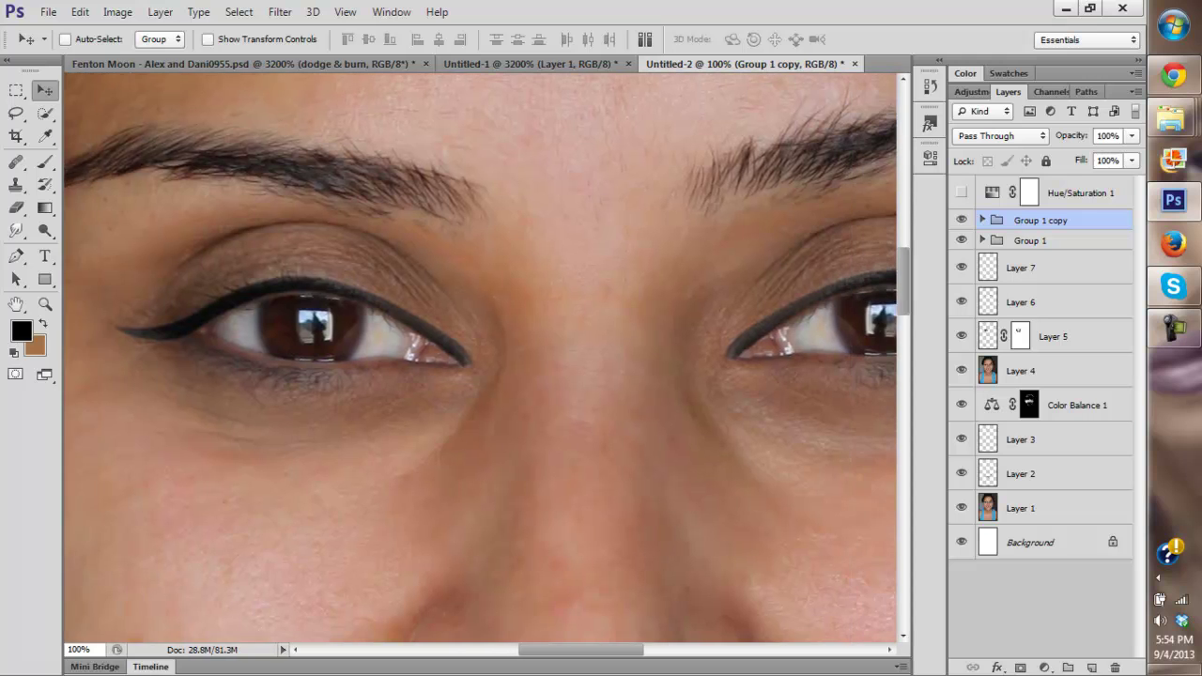
scroll(481, 357, "right", 4)
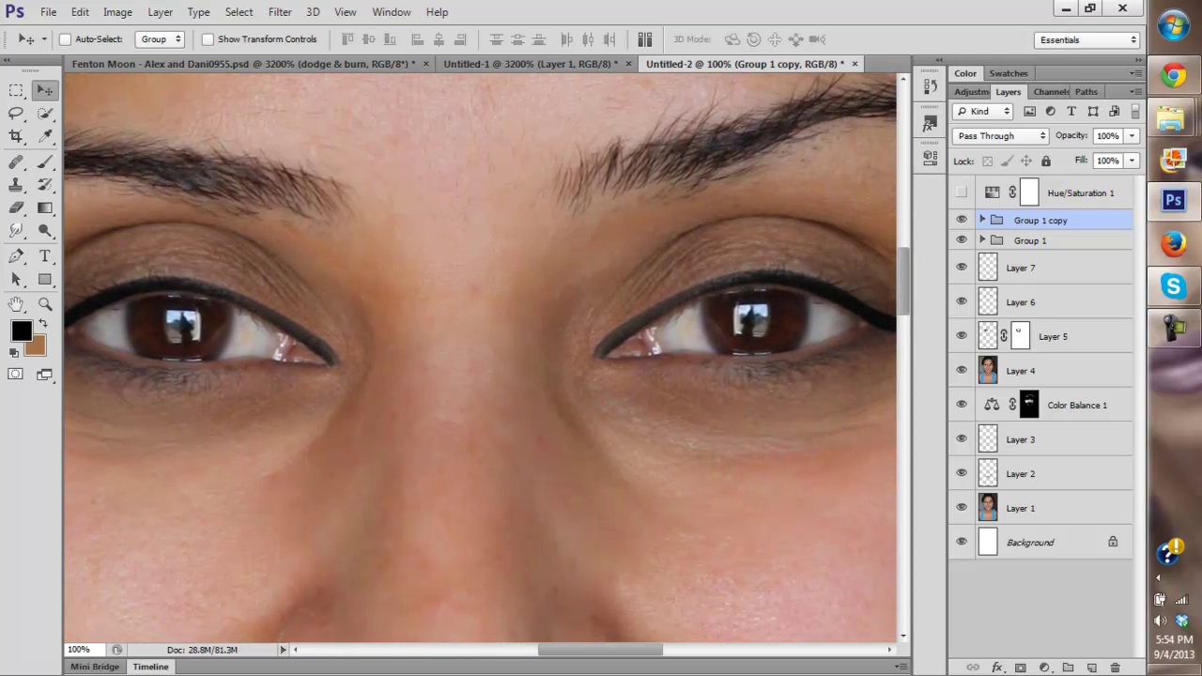
key("z")
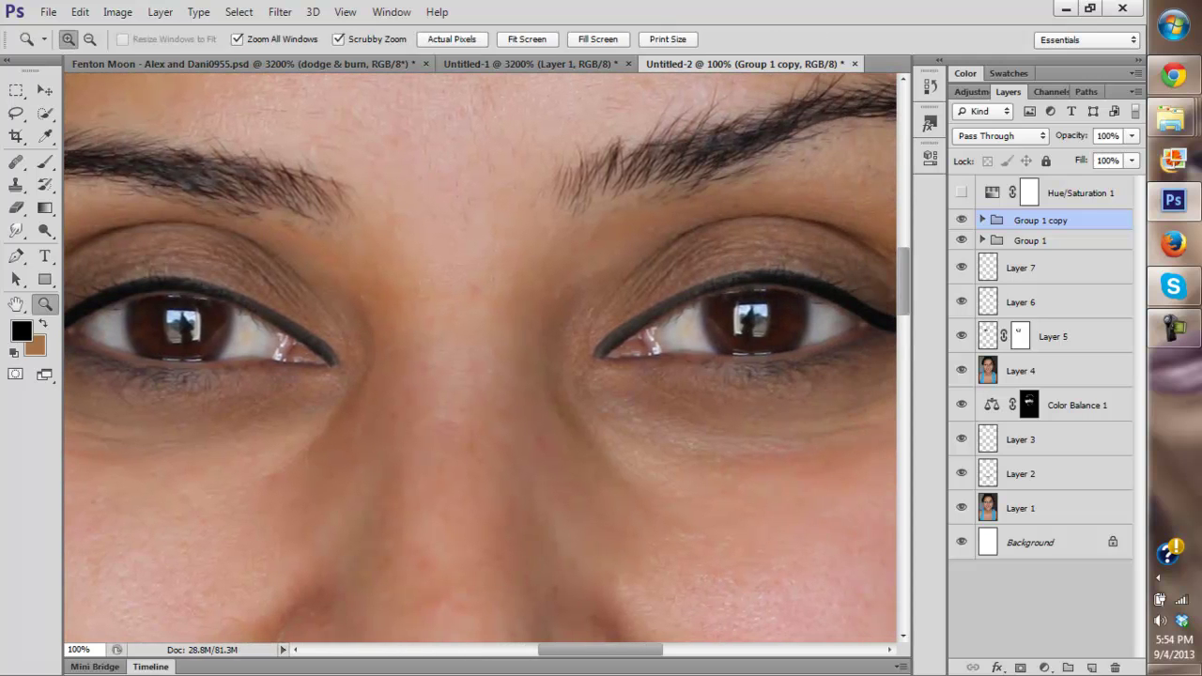
key("ctrl+0")
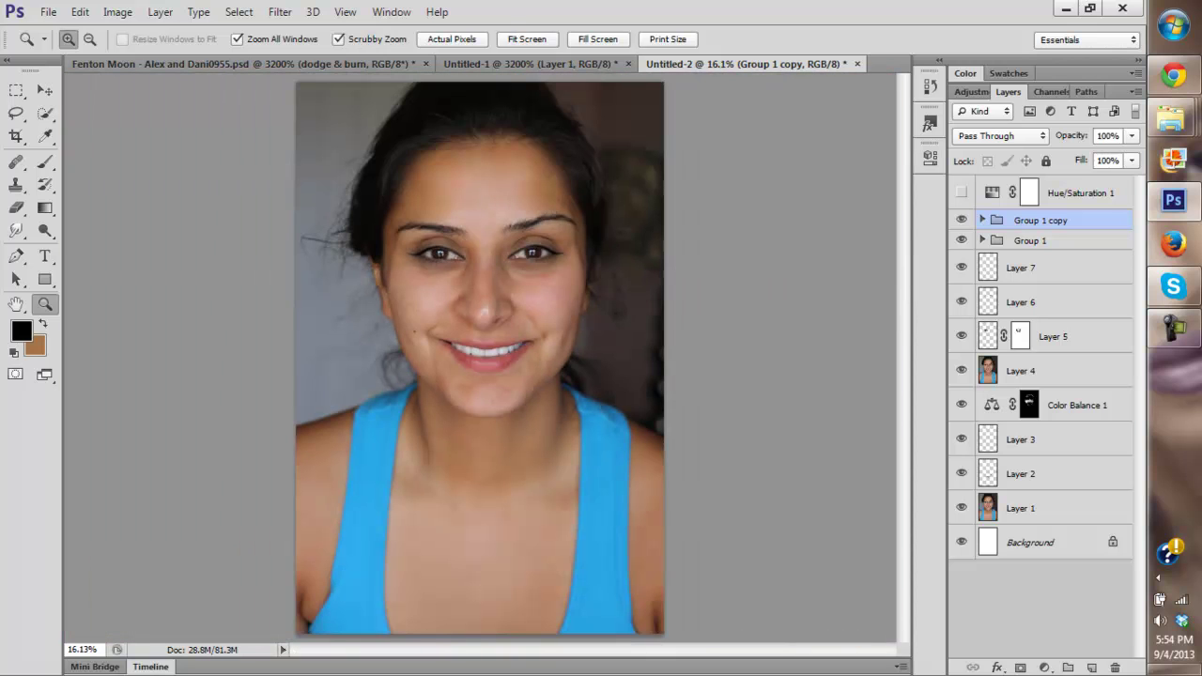
left_click(961, 219)
left_click(961, 219)
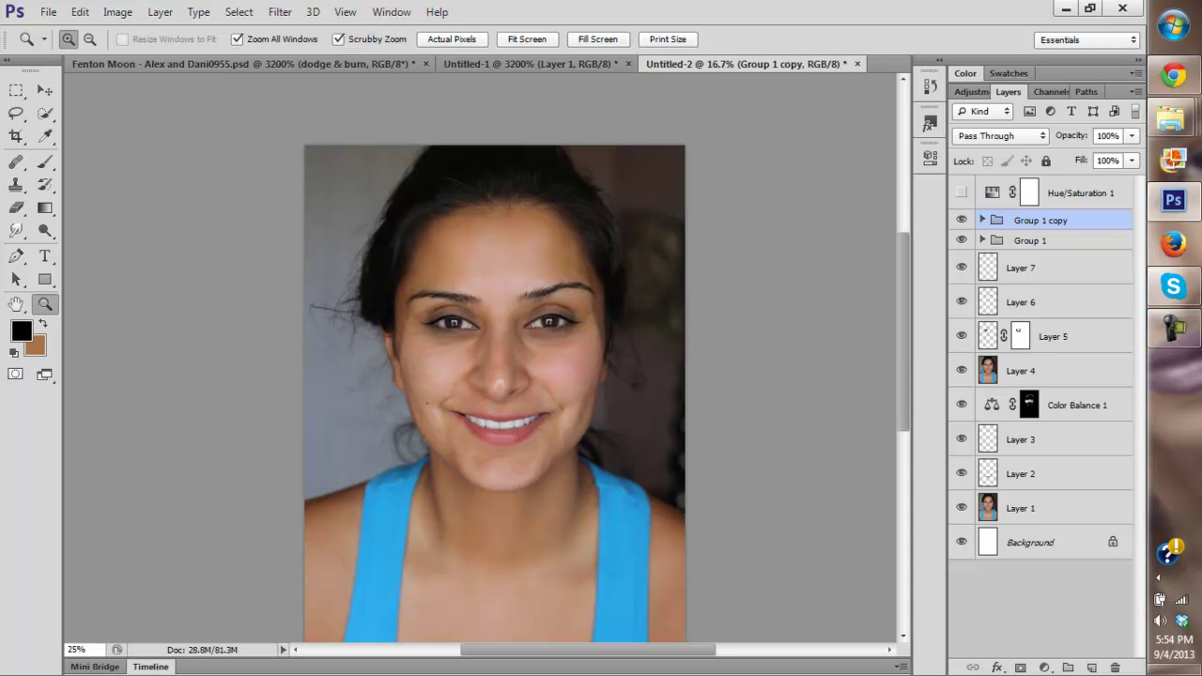
key("ctrl+plus")
scroll(505, 356, "down", 1)
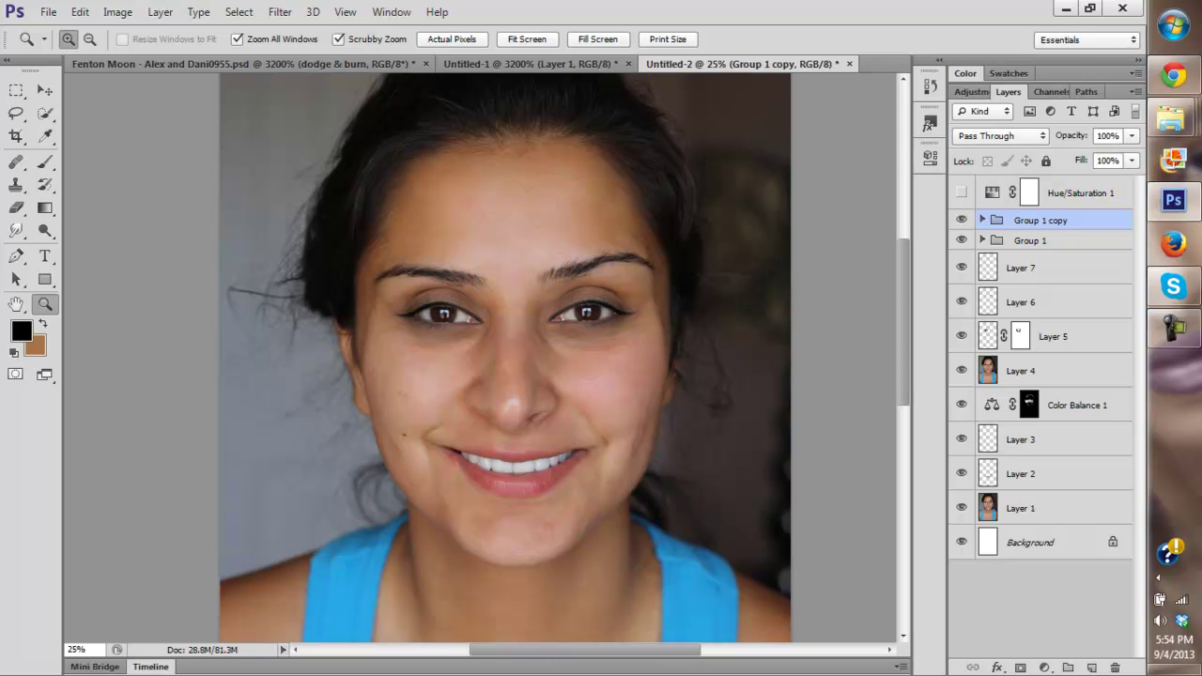
Step: Examine the originally lined eye up close at 300%, comparing it with Group 1 hidden and shown
left_click(441, 340)
left_click(441, 340)
left_click(442, 340)
left_click(441, 340)
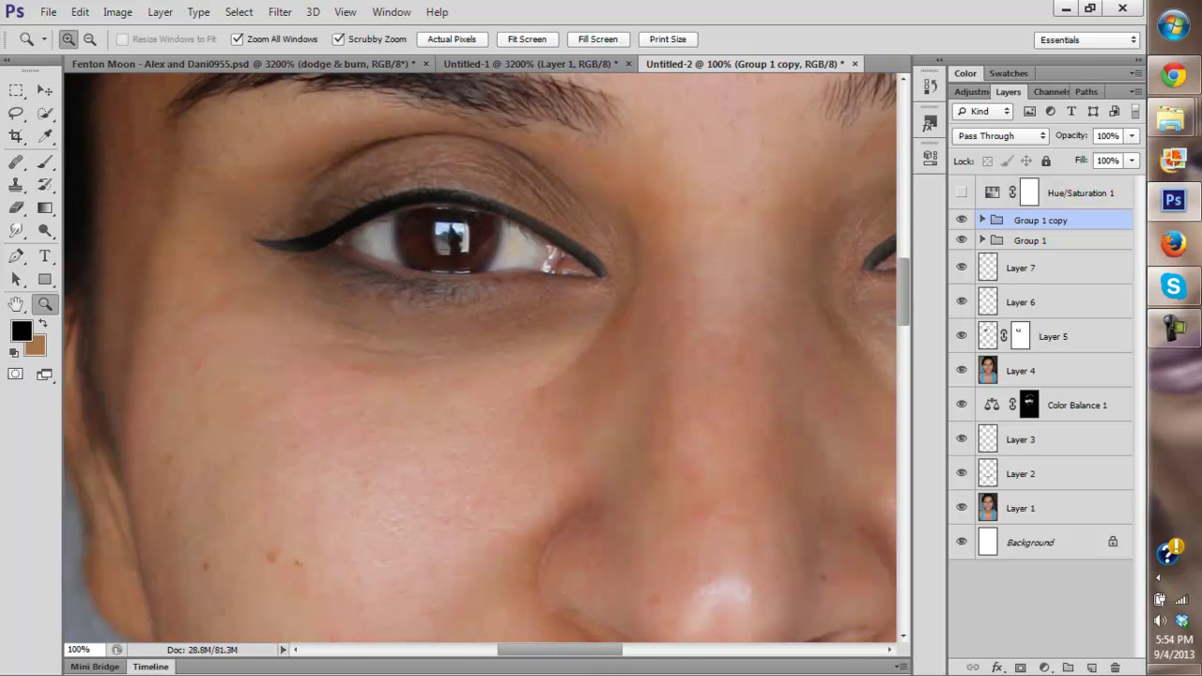
mouse_move(560, 649)
left_mouse_down()
mouse_move(614, 649)
mouse_move(562, 650)
left_mouse_up()
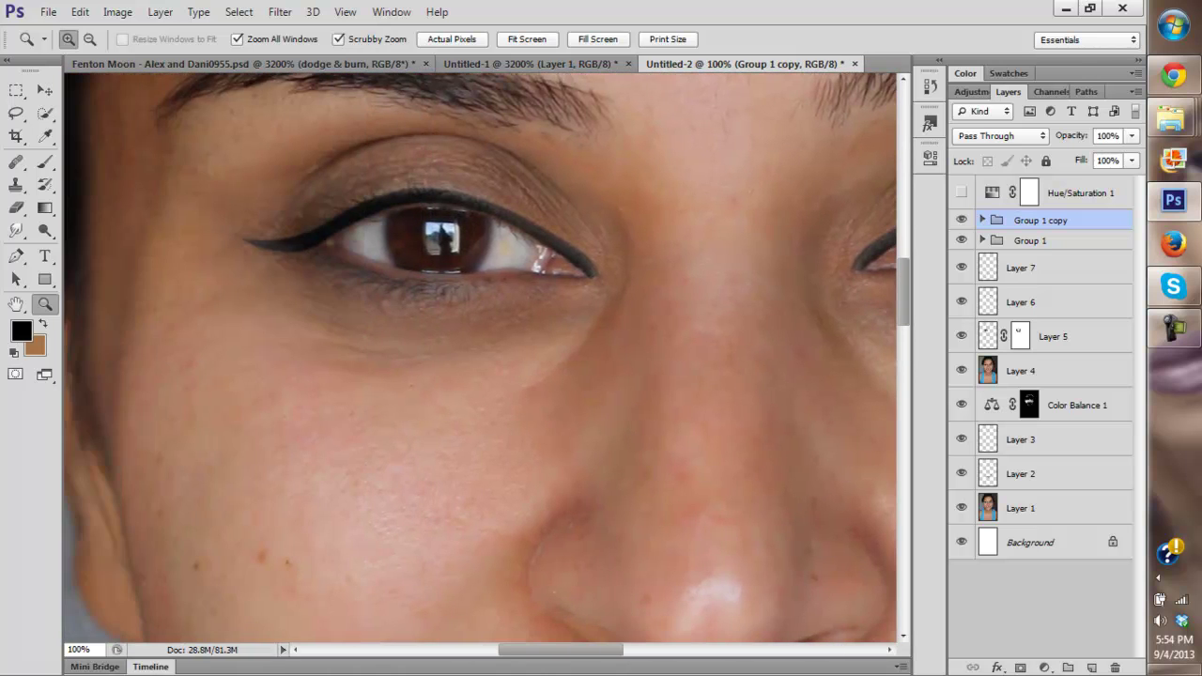
left_click(415, 215)
left_click(415, 215)
left_click(962, 240)
left_click(962, 240)
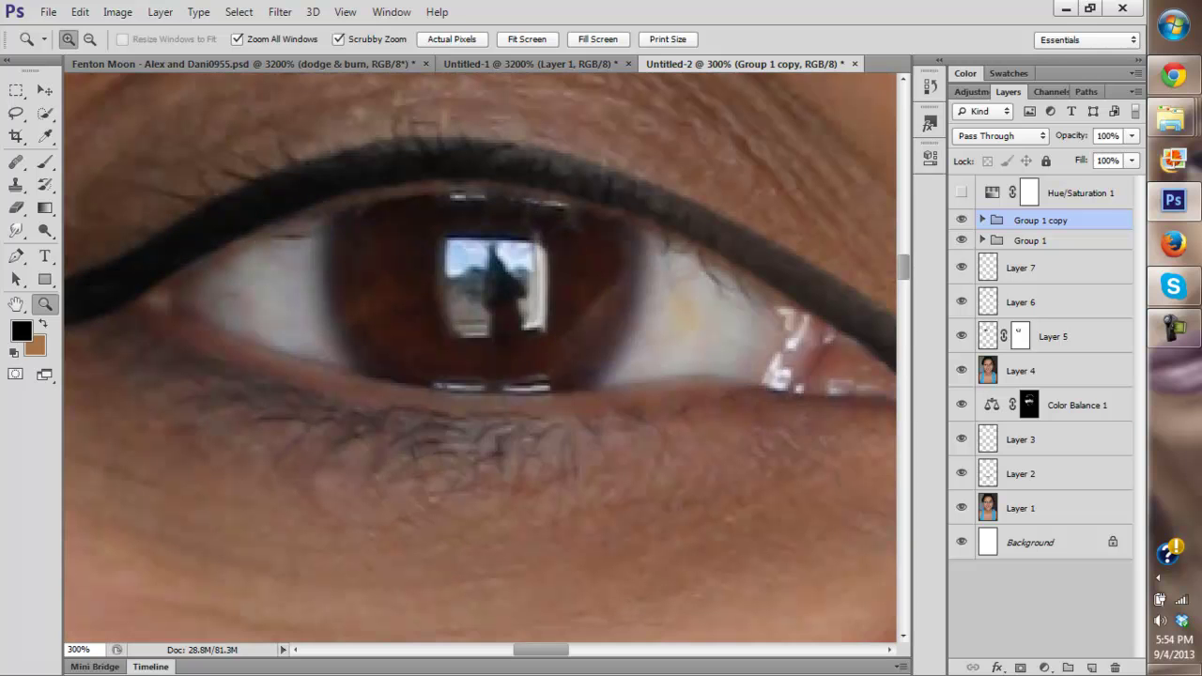
left_click(960, 239)
left_click(961, 239)
Step: Warp Layer 8 in Group 1 slightly down toward the upper lash line, and select Layer 8 copy
left_click(1030, 240)
key("v")
key("ctrl")
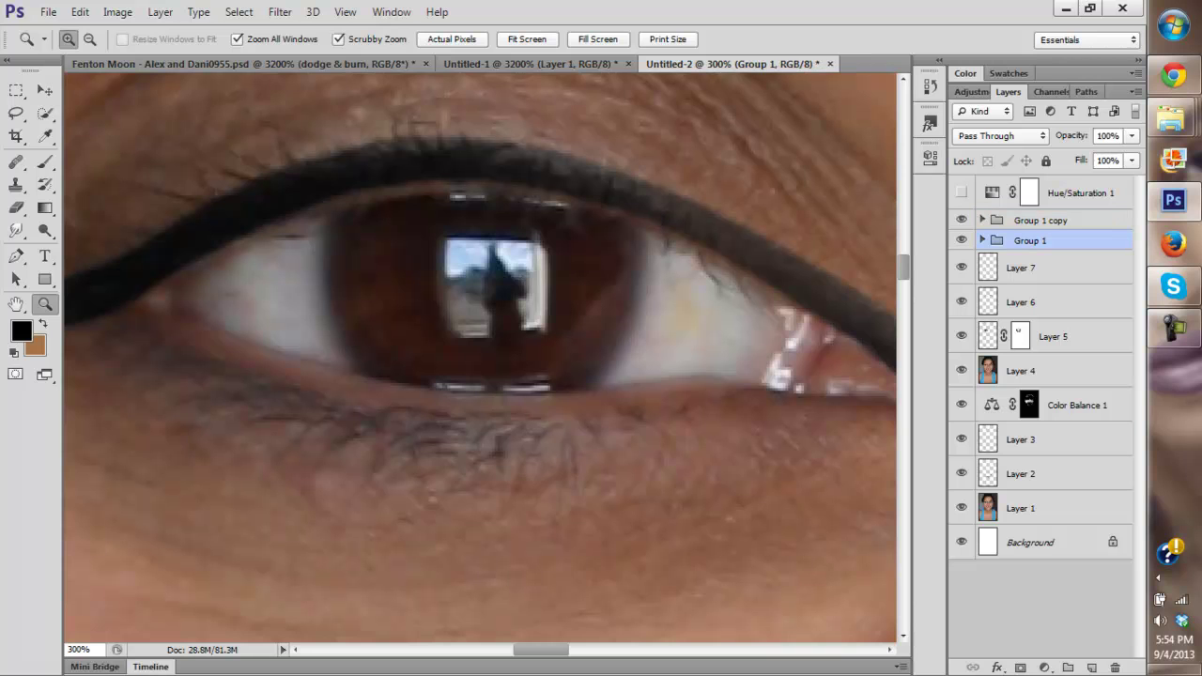
left_click(982, 240)
left_click(1035, 302)
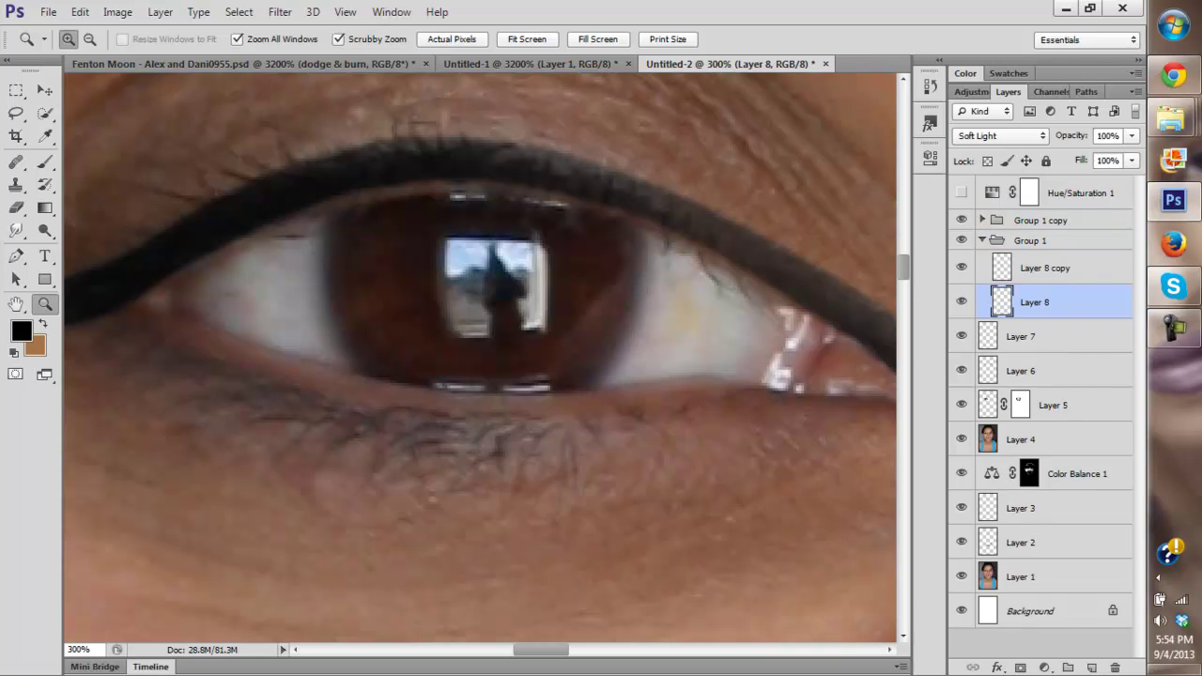
left_click(80, 12)
mouse_move(106, 356)
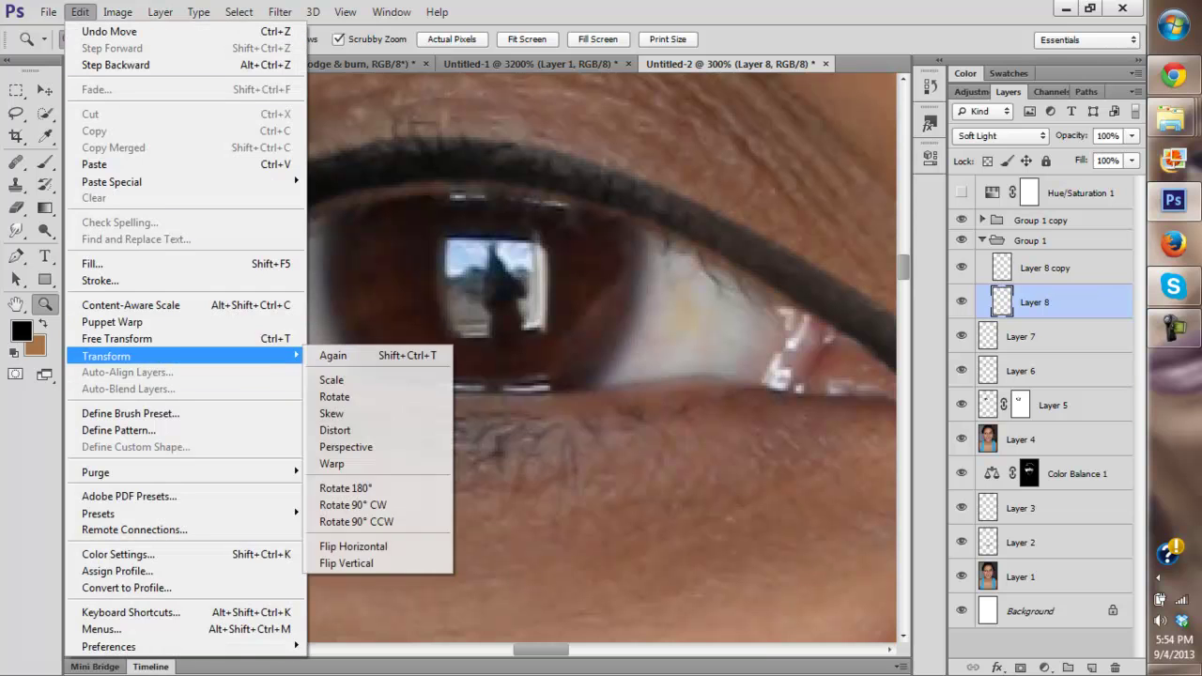
left_click(338, 464)
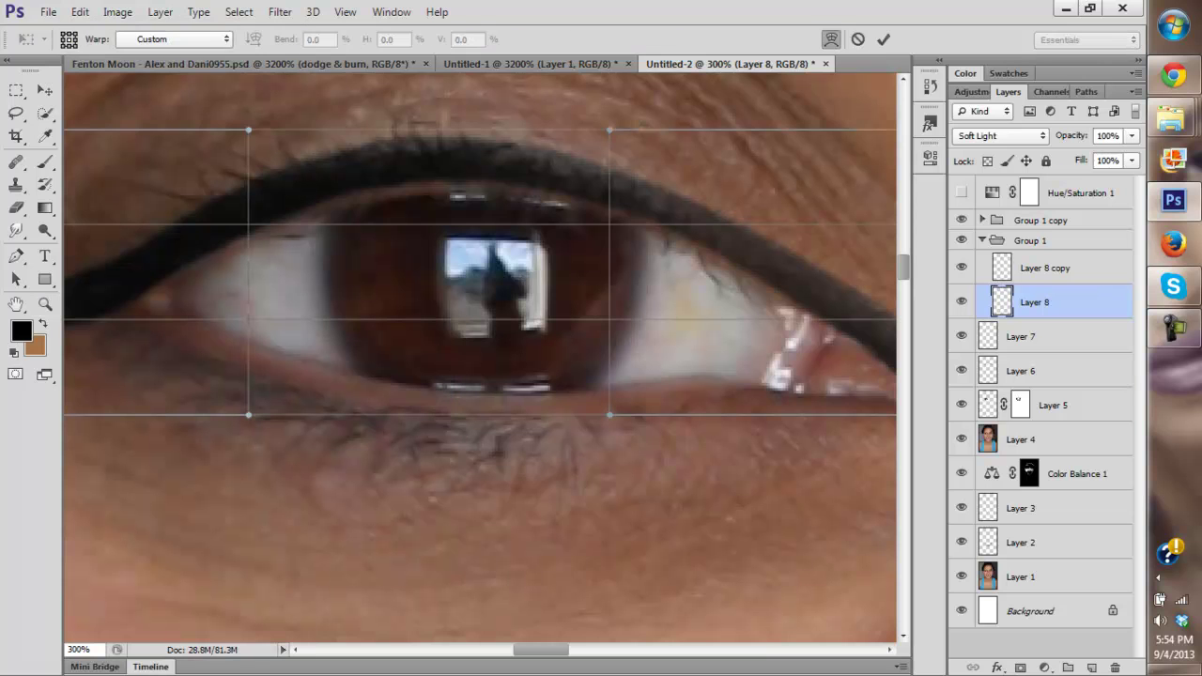
left_click_drag(427, 225, 427, 238)
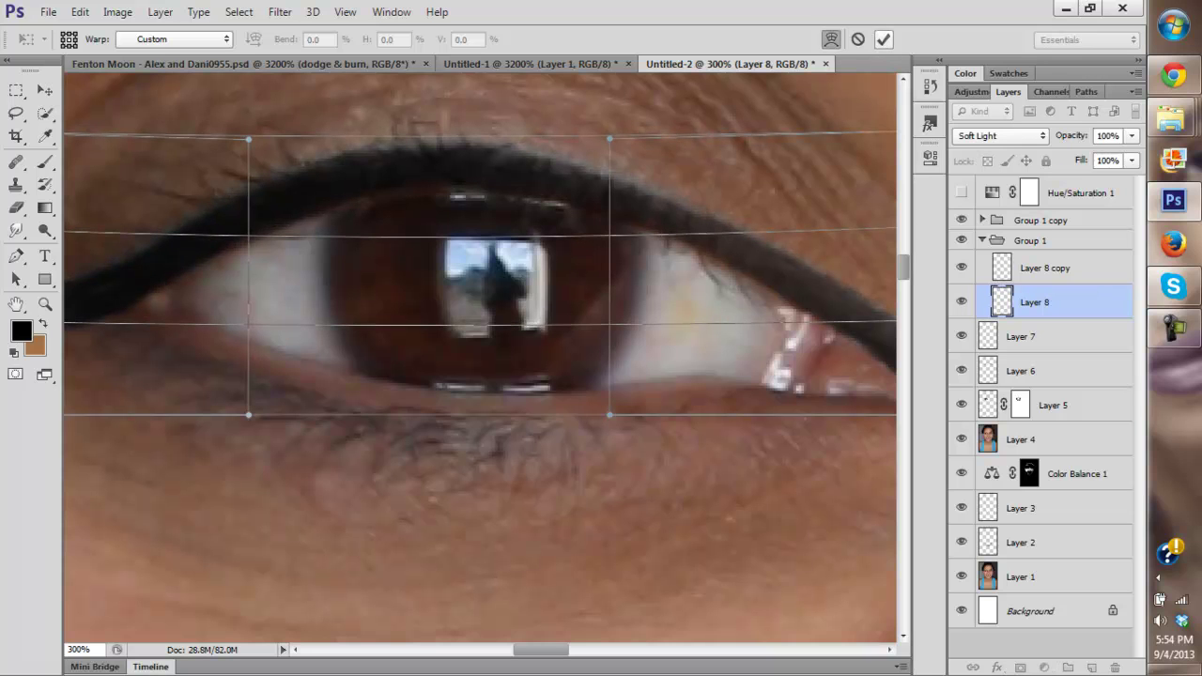
left_click(883, 39)
left_click(1045, 269)
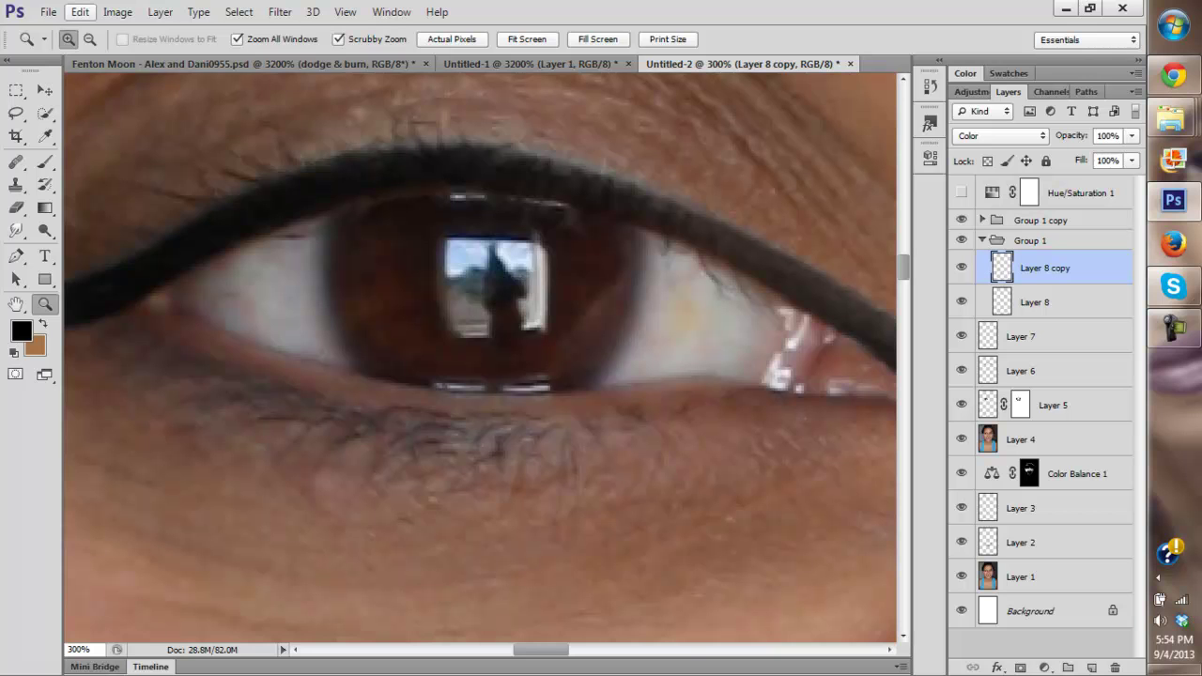
left_click(79, 12)
mouse_move(131, 356)
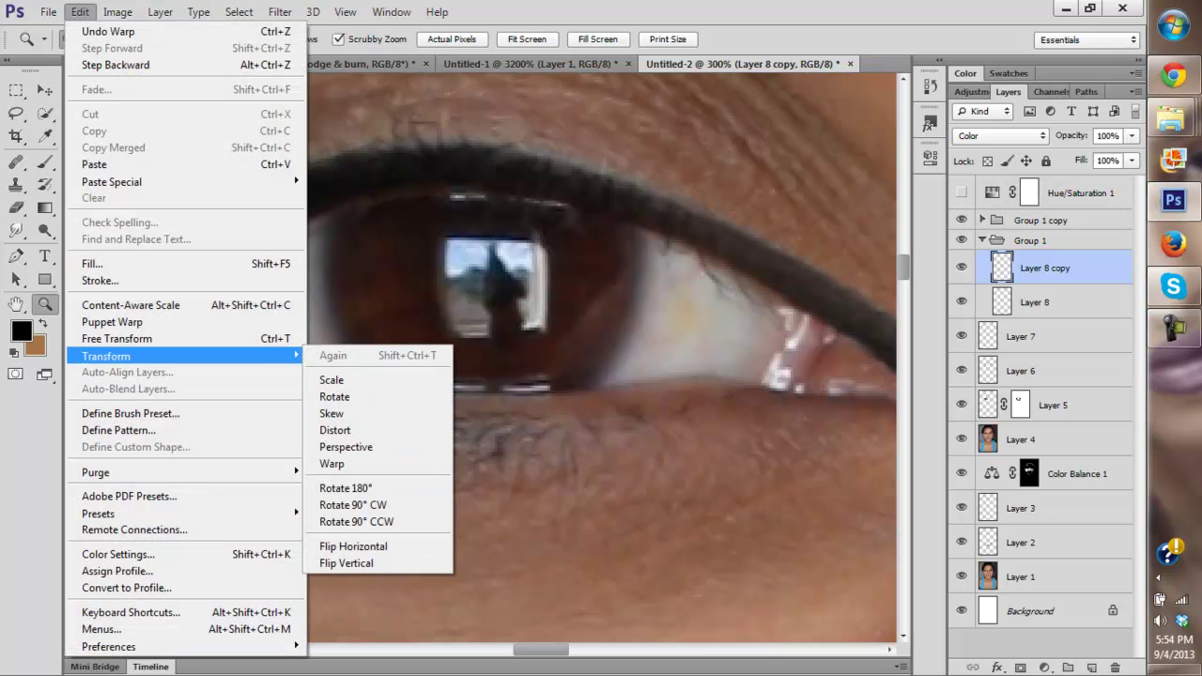
left_click(331, 464)
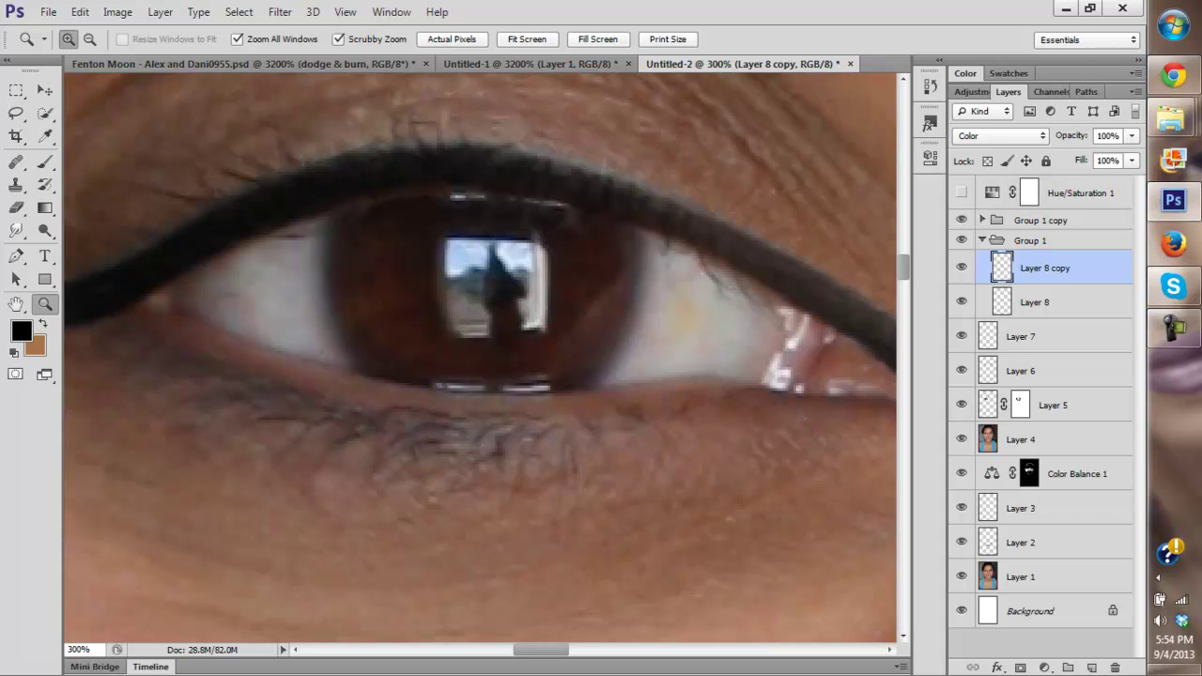
double_click(1096, 269)
left_click(238, 12)
left_click(827, 137)
Step: Warp Layer 8 copy slightly downward to match the adjusted eyeliner on Layer 8, and apply the warp
left_click(80, 12)
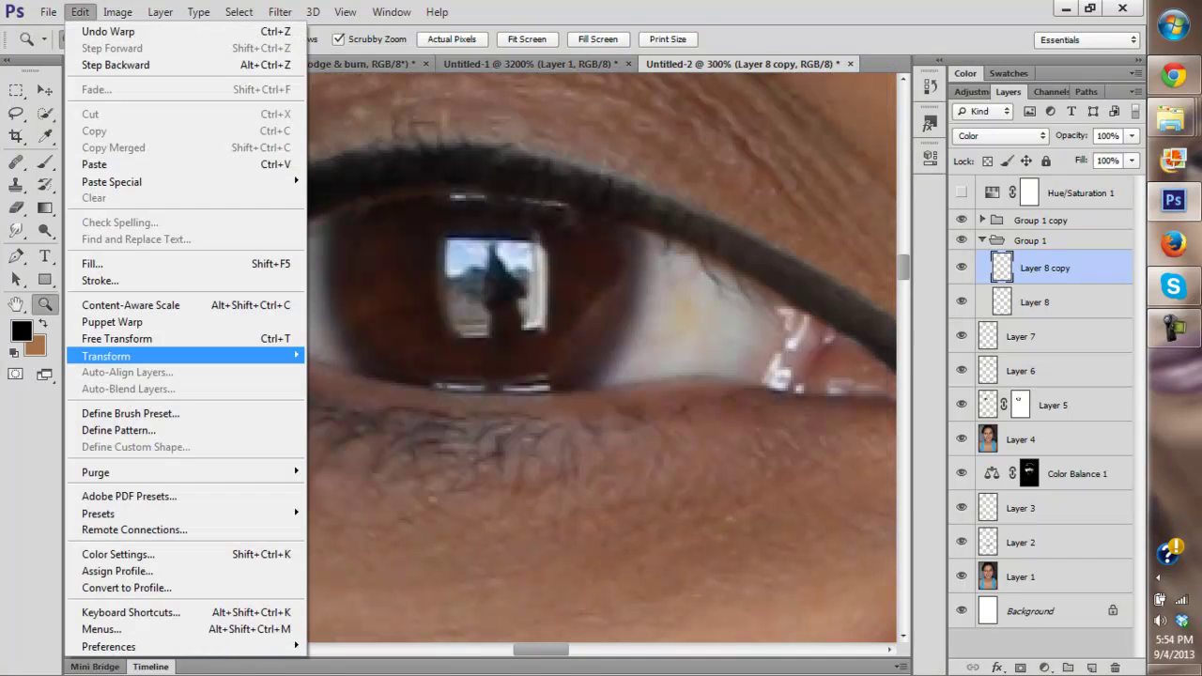
mouse_move(132, 356)
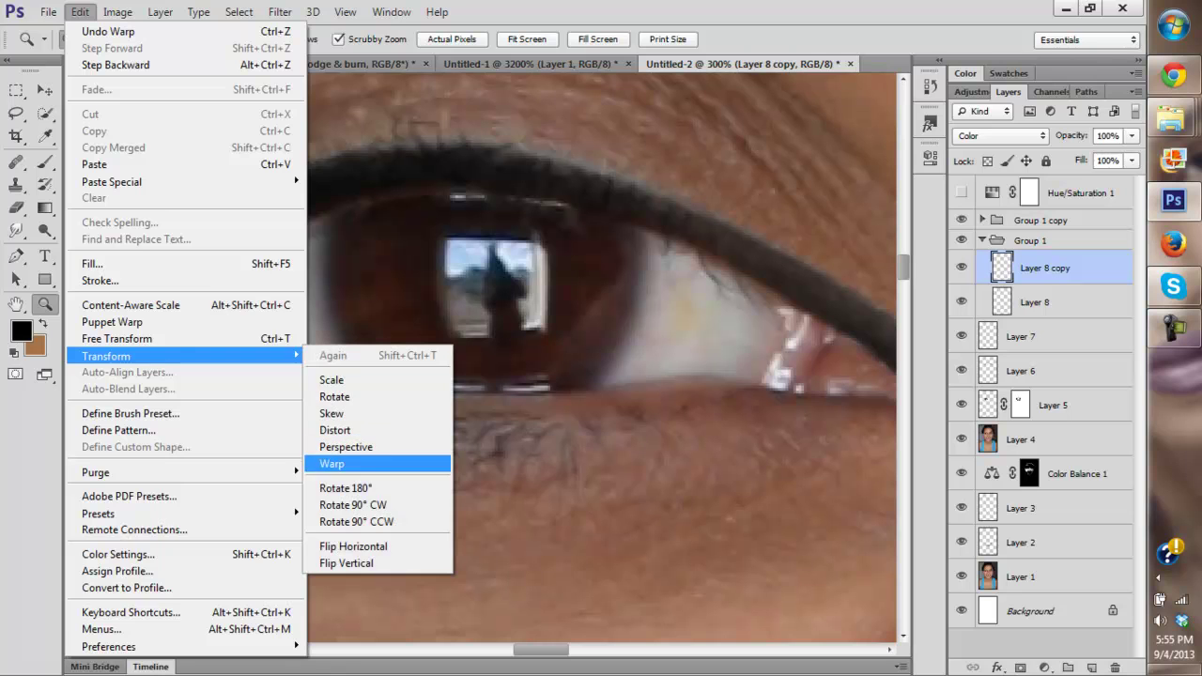
left_click(332, 464)
left_click_drag(428, 203, 426, 213)
left_click(883, 38)
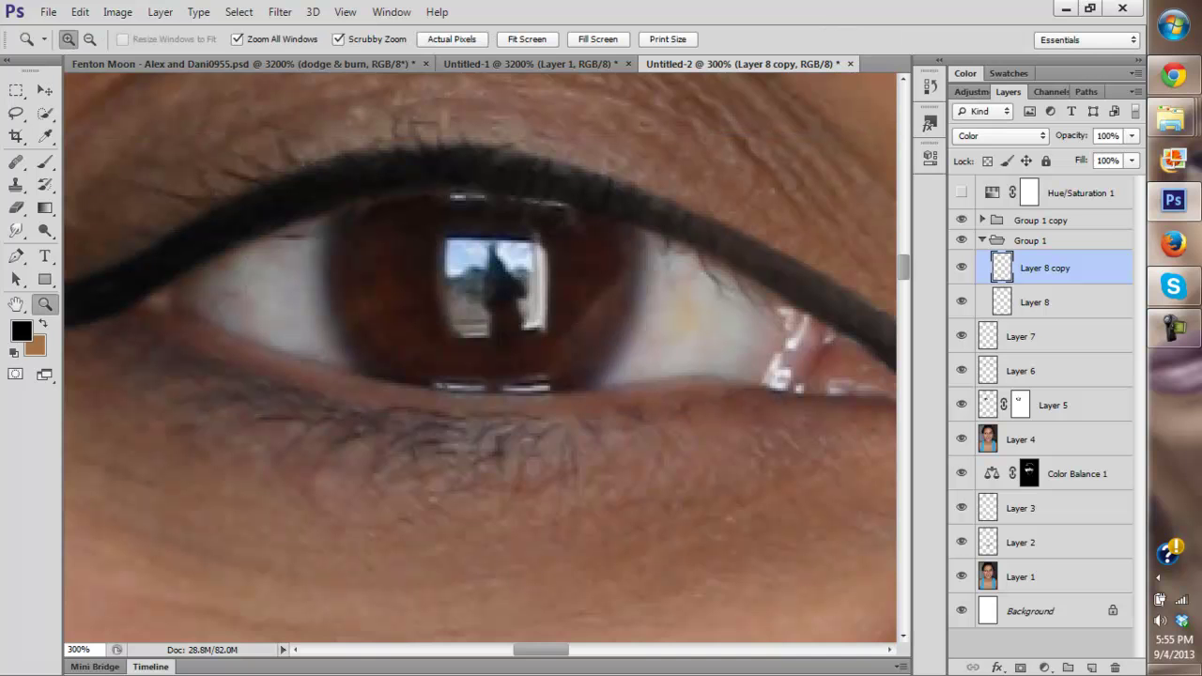
Step: Check the eyeliner on both eyes across the whole face and closer up at 50%
left_click(526, 40)
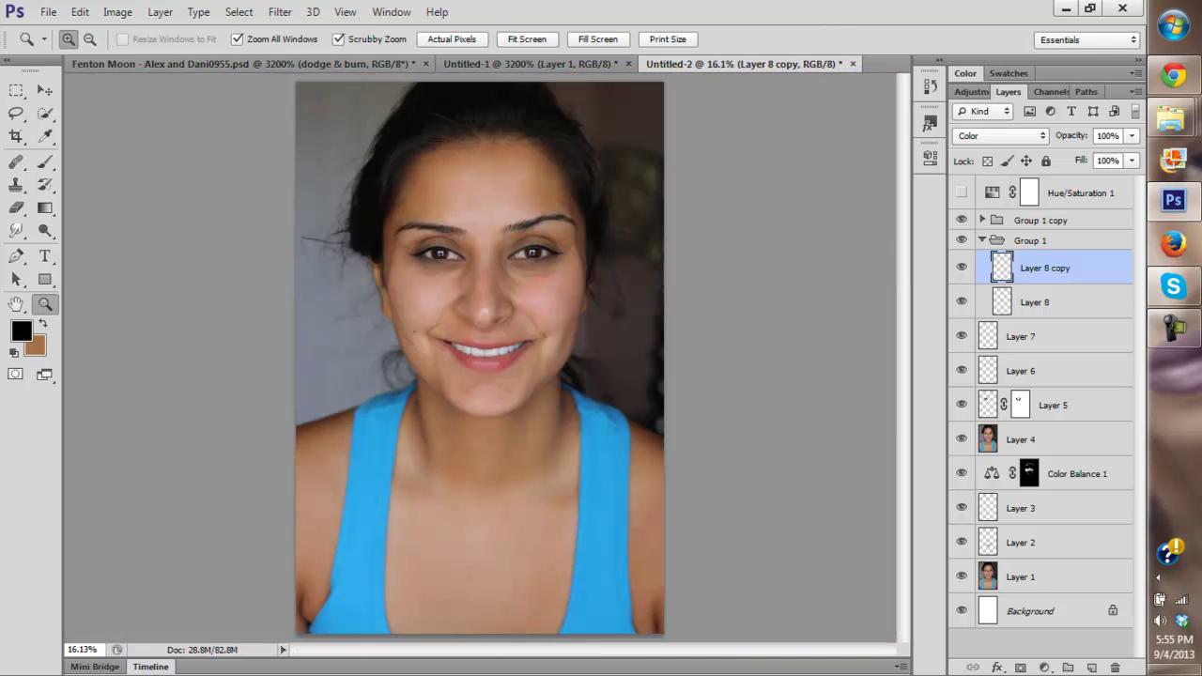
left_click(508, 284)
left_click(478, 342)
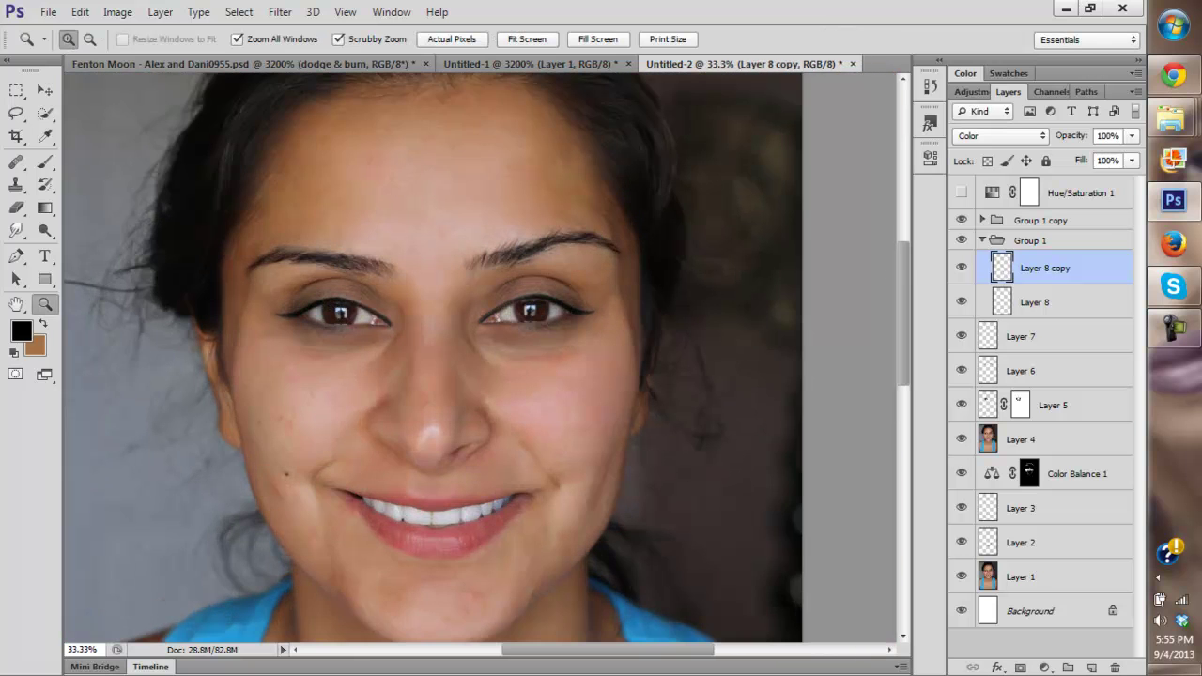
key("ctrl+plus")
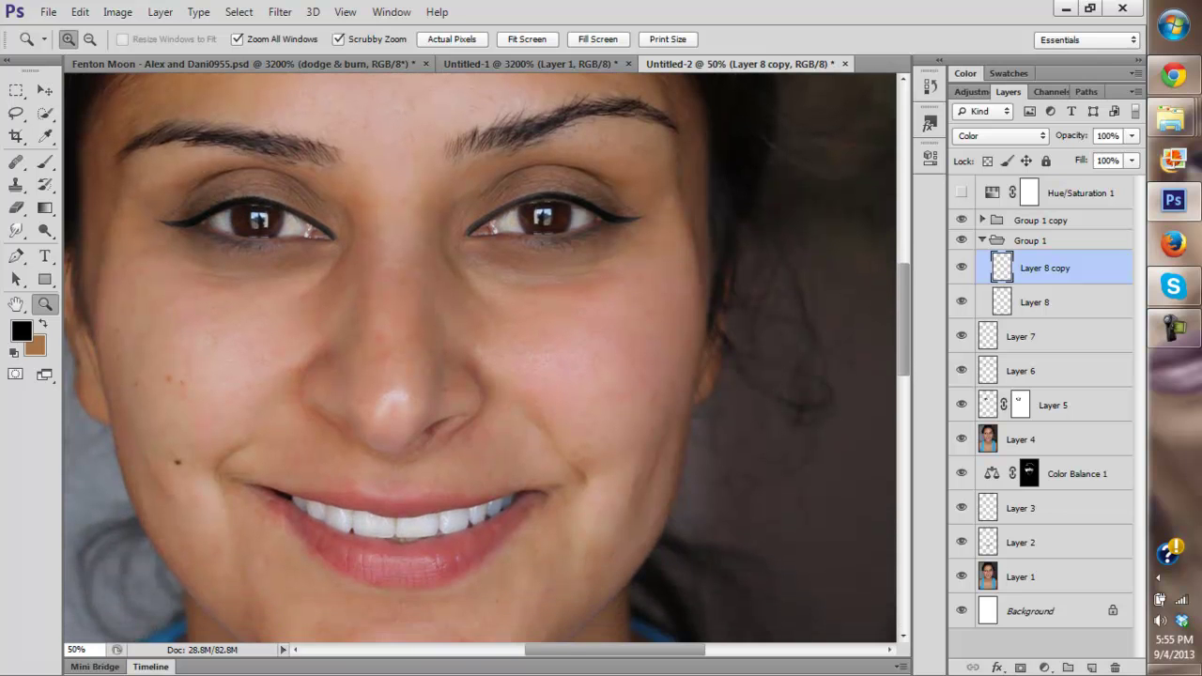
Step: Warp Layer 8 in Group 1 copy slightly down toward the upper lash line and apply the warp
key("ctrl+plus")
key("ctrl+plus")
scroll(481, 357, "up", 3)
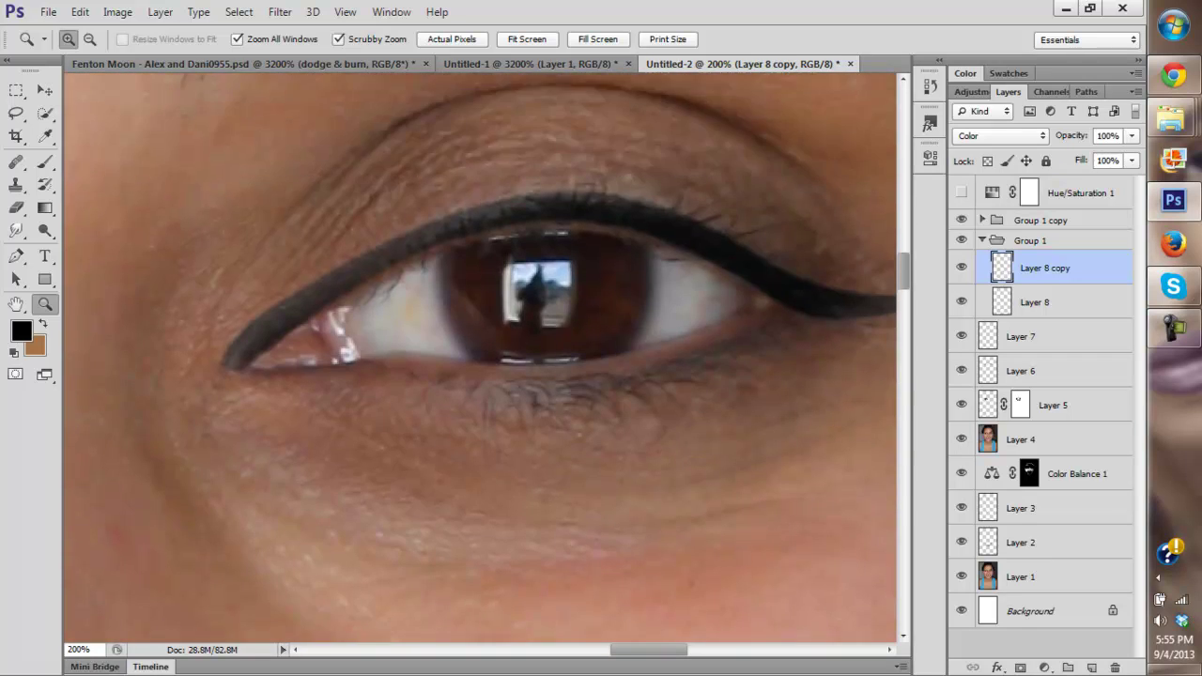
left_click(982, 240)
left_click(983, 219)
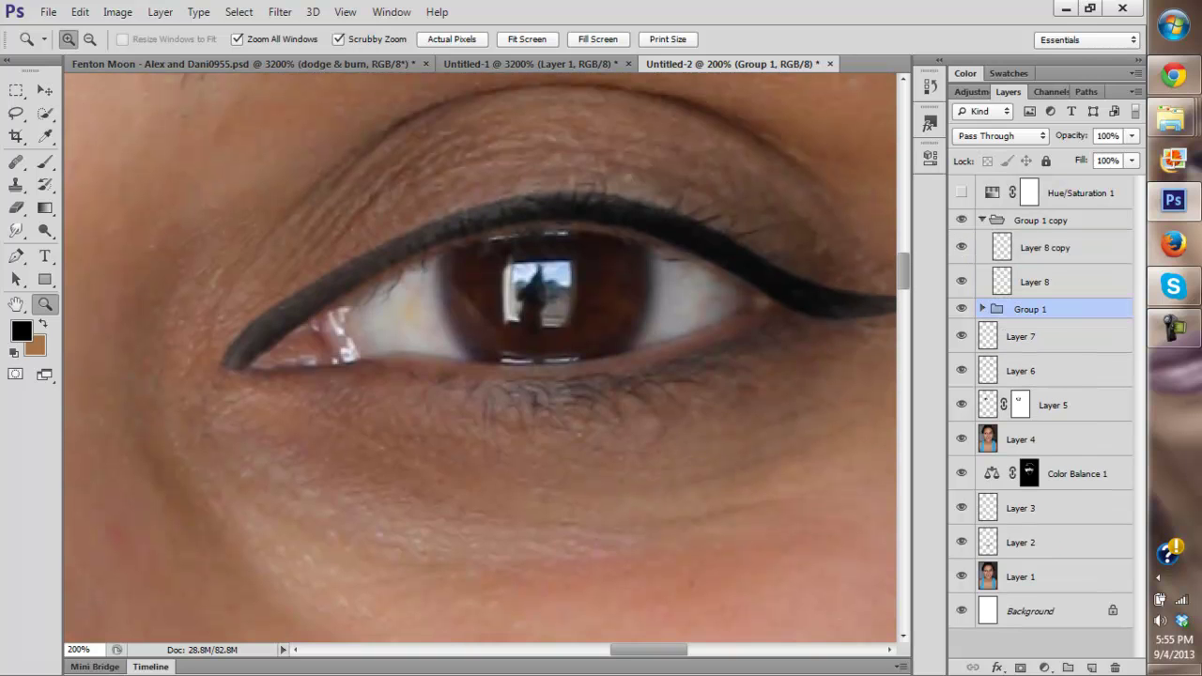
left_click(1035, 282)
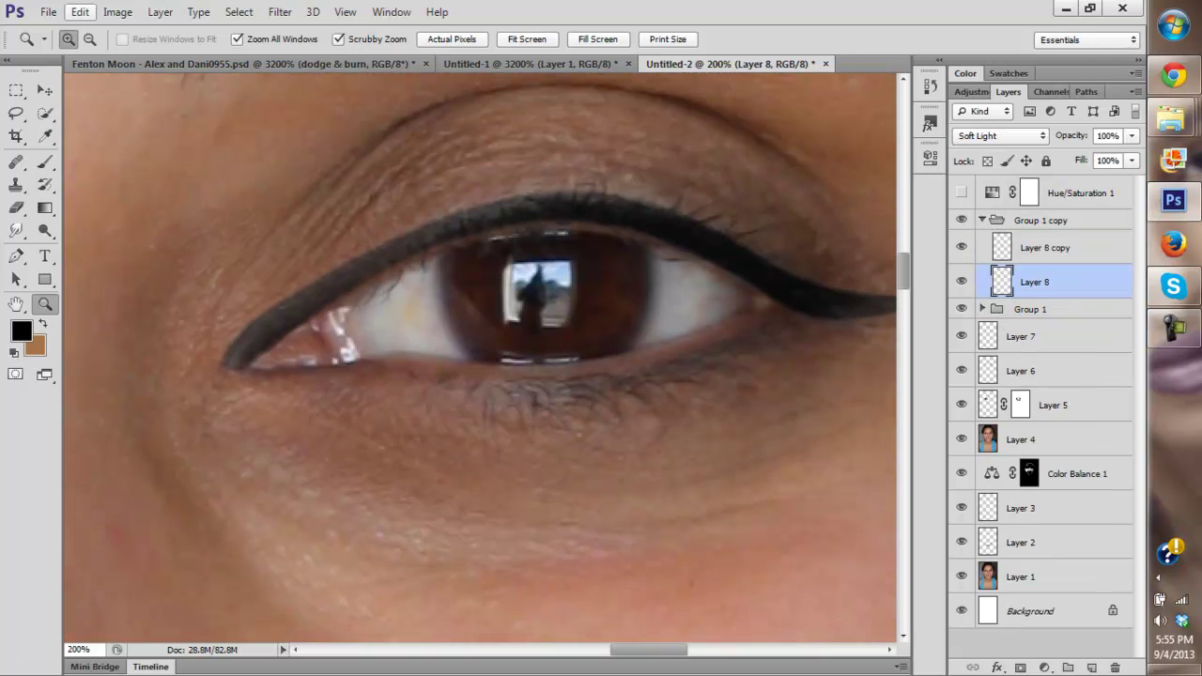
left_click(80, 12)
mouse_move(188, 356)
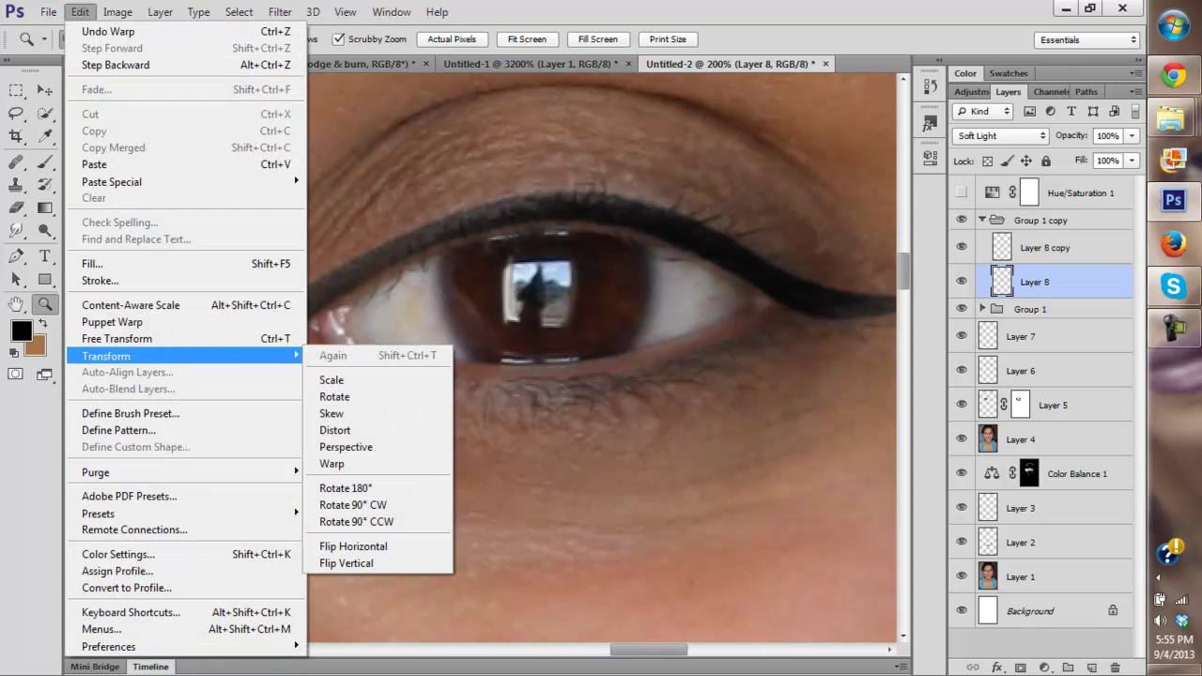
left_click(338, 464)
left_click_drag(540, 235, 538, 244)
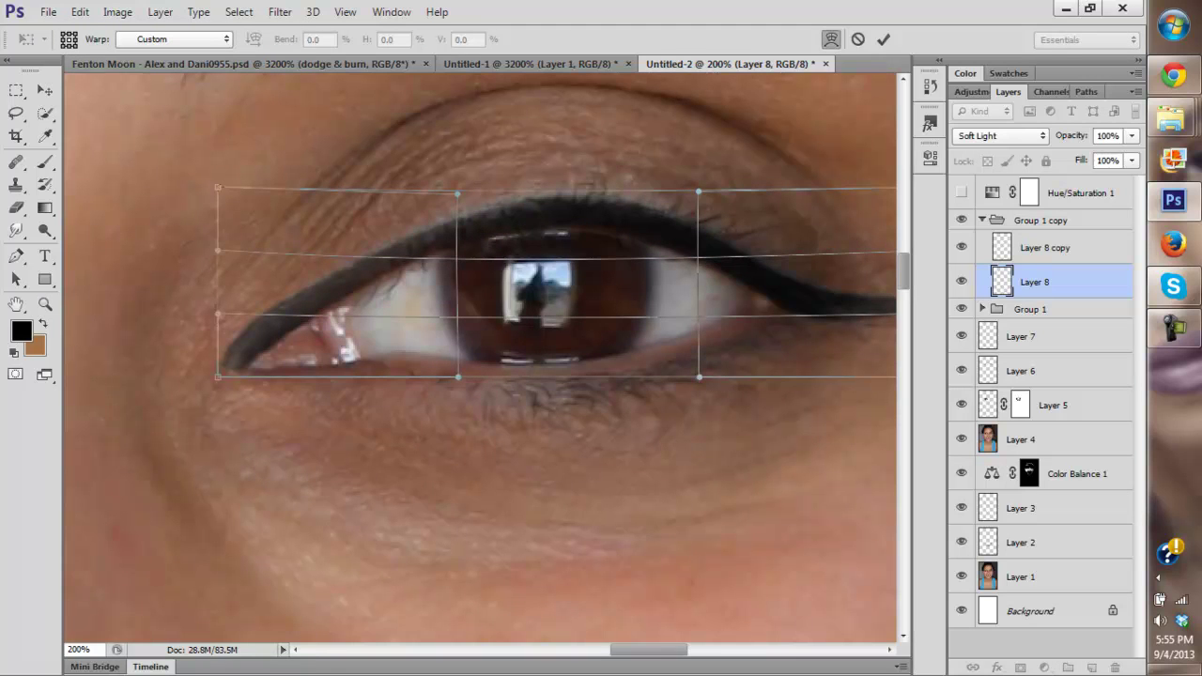
left_click(858, 40)
Step: Warp Layer 8 copy in Group 1 copy slightly downward to match the adjusted eyeliner on Layer 8, and apply the warp
left_click(1045, 248)
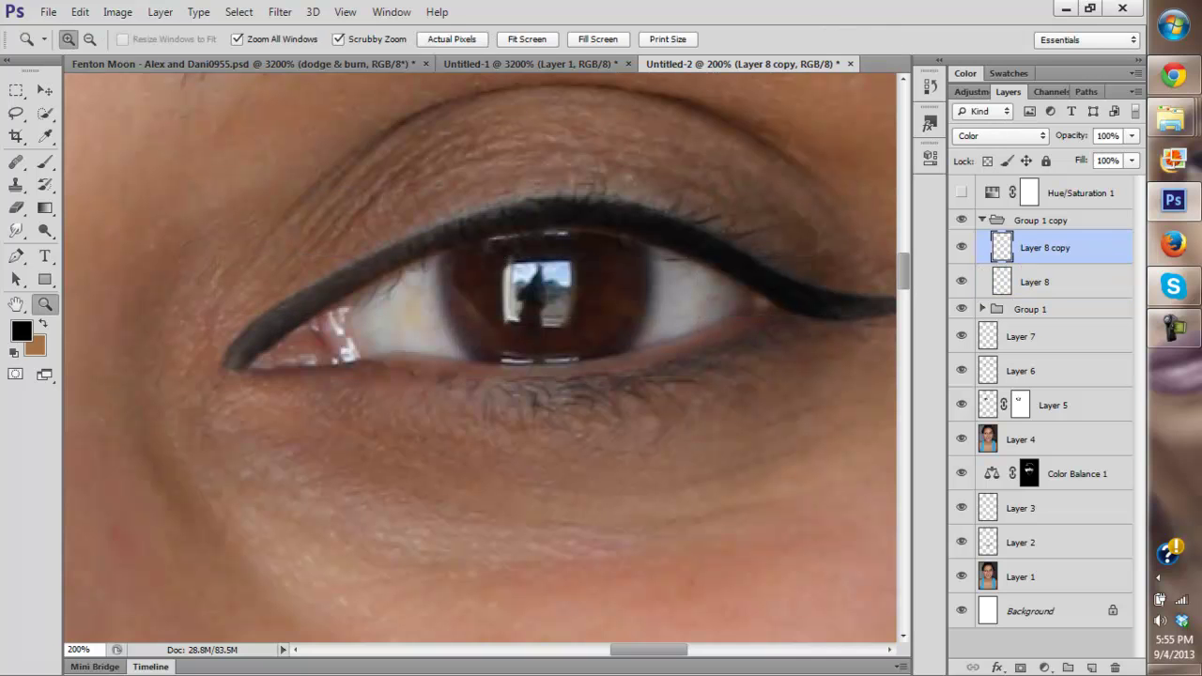
left_click(80, 12)
mouse_move(188, 356)
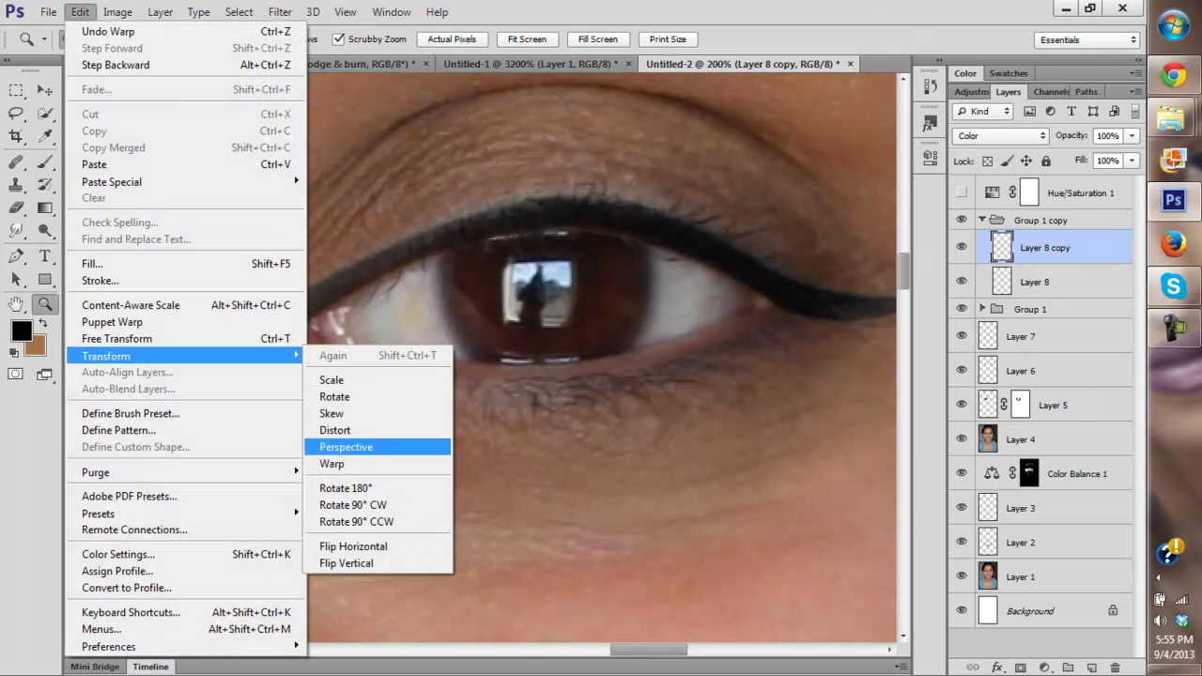
left_click(334, 464)
left_click_drag(567, 237, 567, 241)
left_click(884, 40)
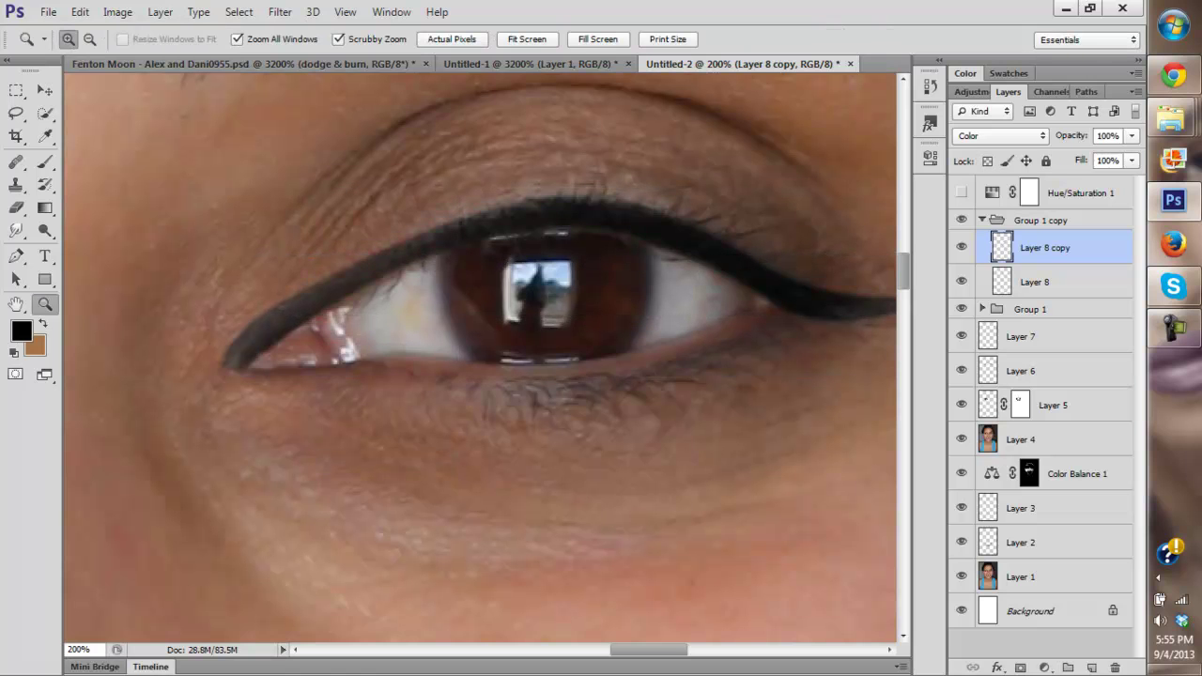
Step: Collapse Group 1 and Group 1 copy, and combine the two eyeliner groups into a single layer group
left_click(527, 39)
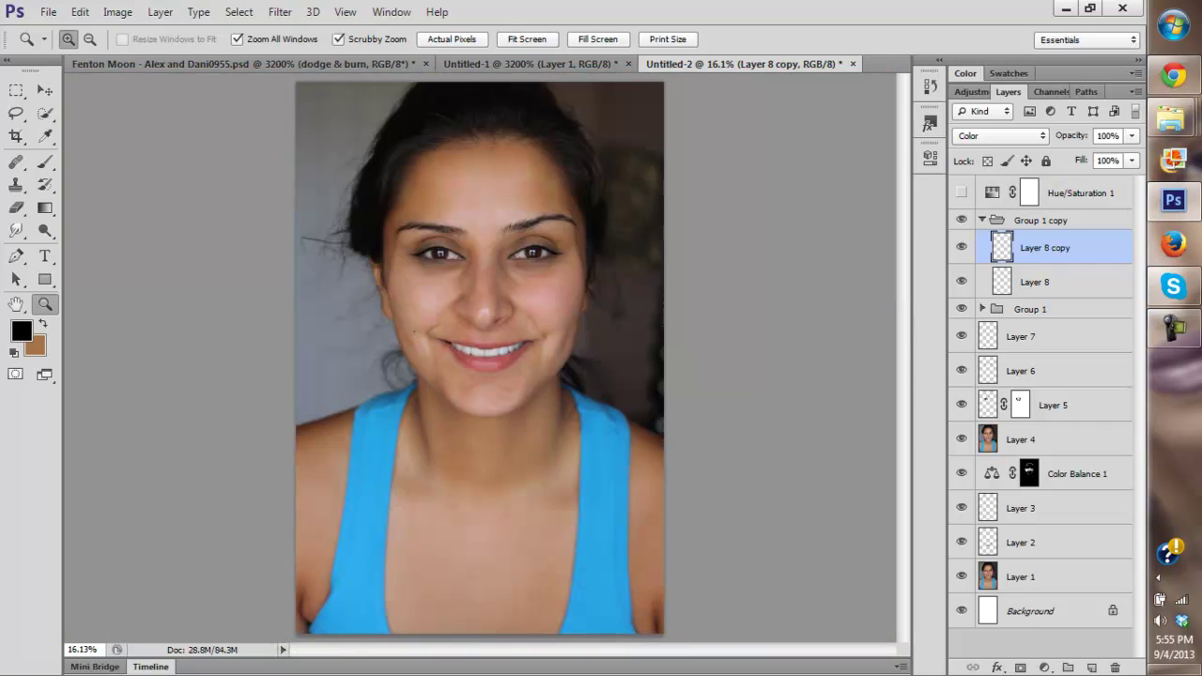
left_click(961, 219)
left_click(962, 219)
left_click(982, 308)
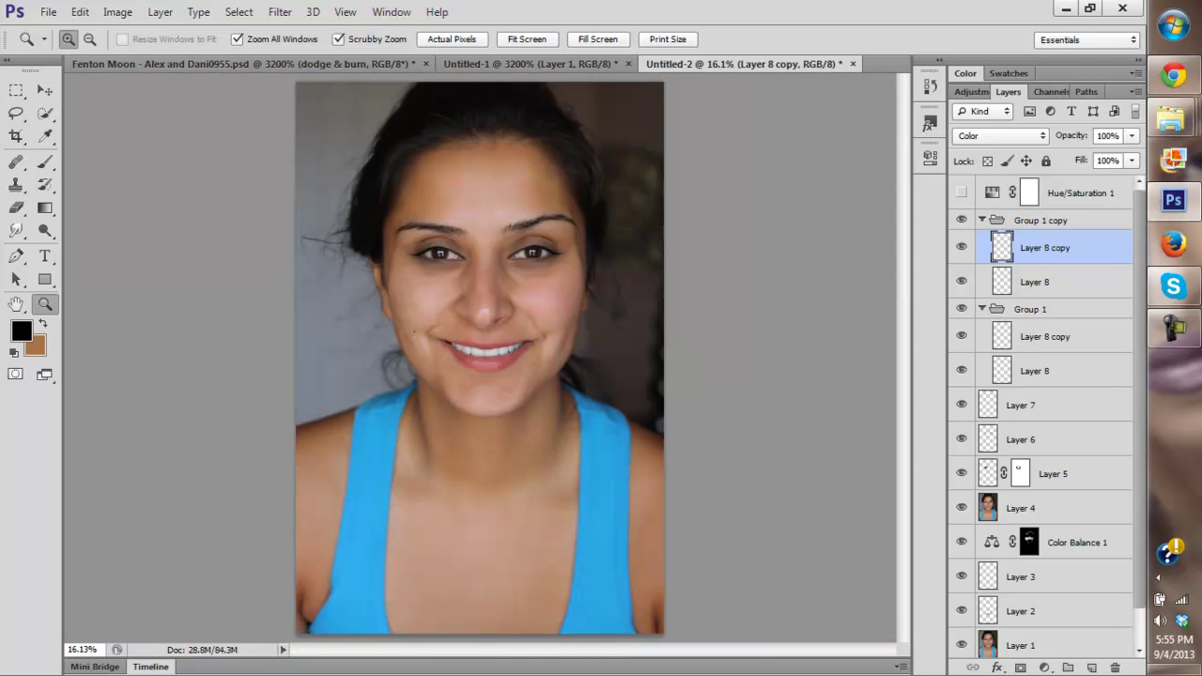
left_click(982, 309)
left_click(983, 219)
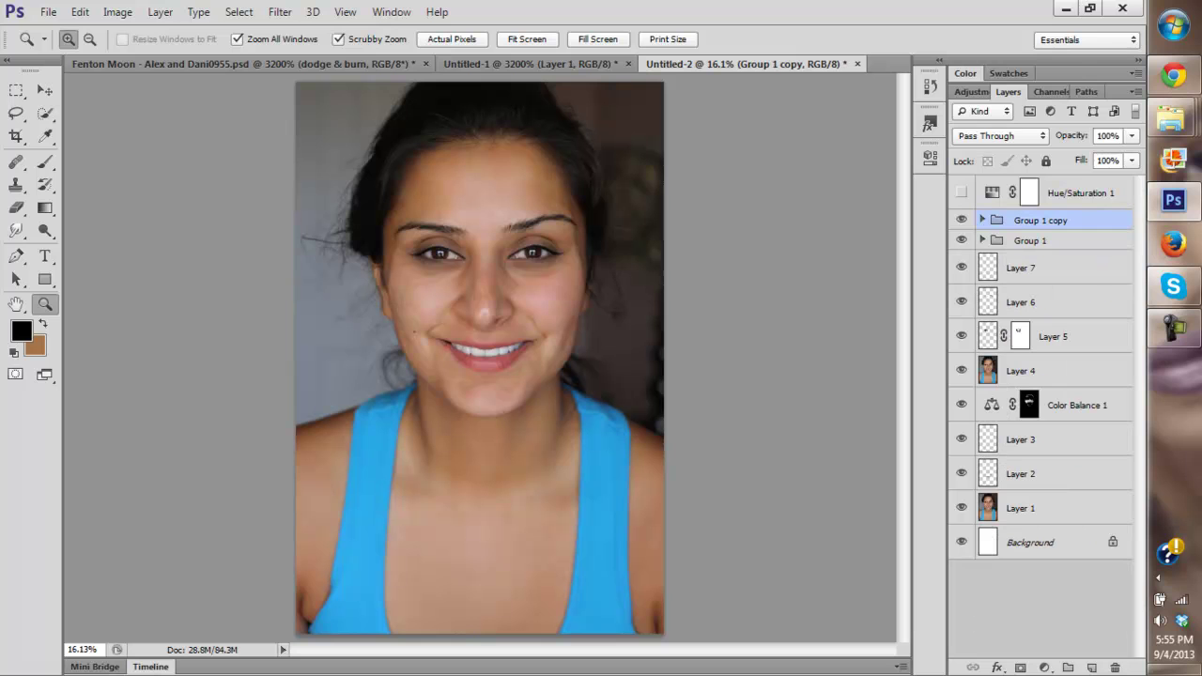
left_click(1030, 240, "shift")
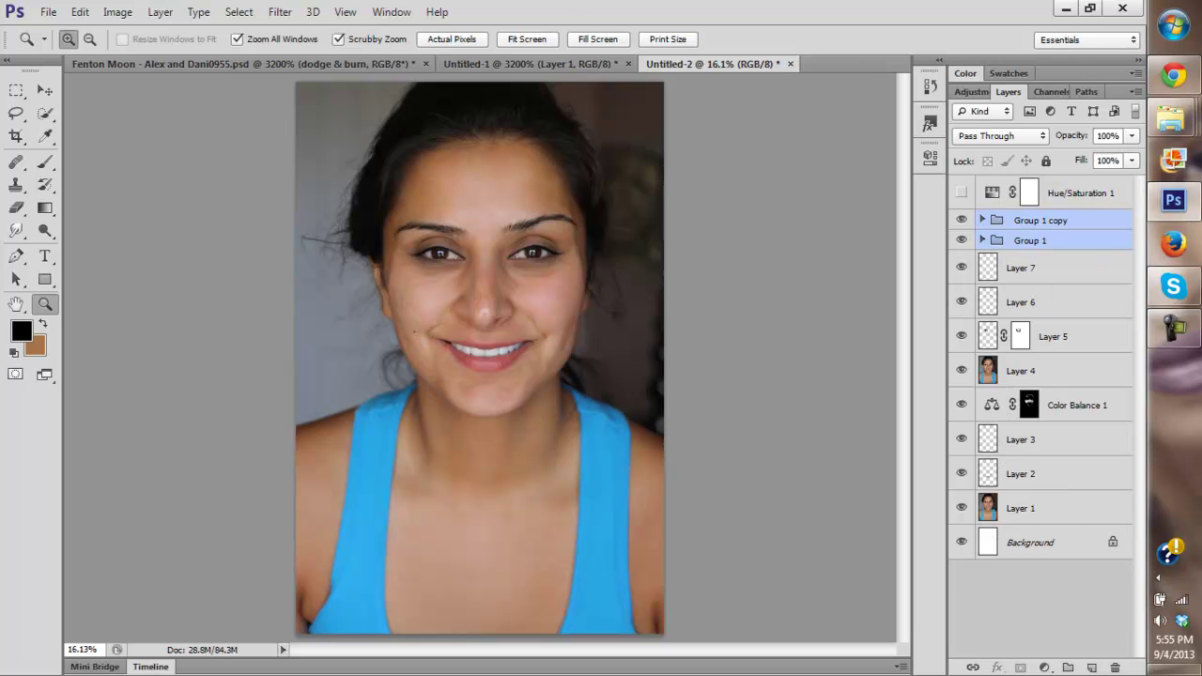
key("ctrl+g")
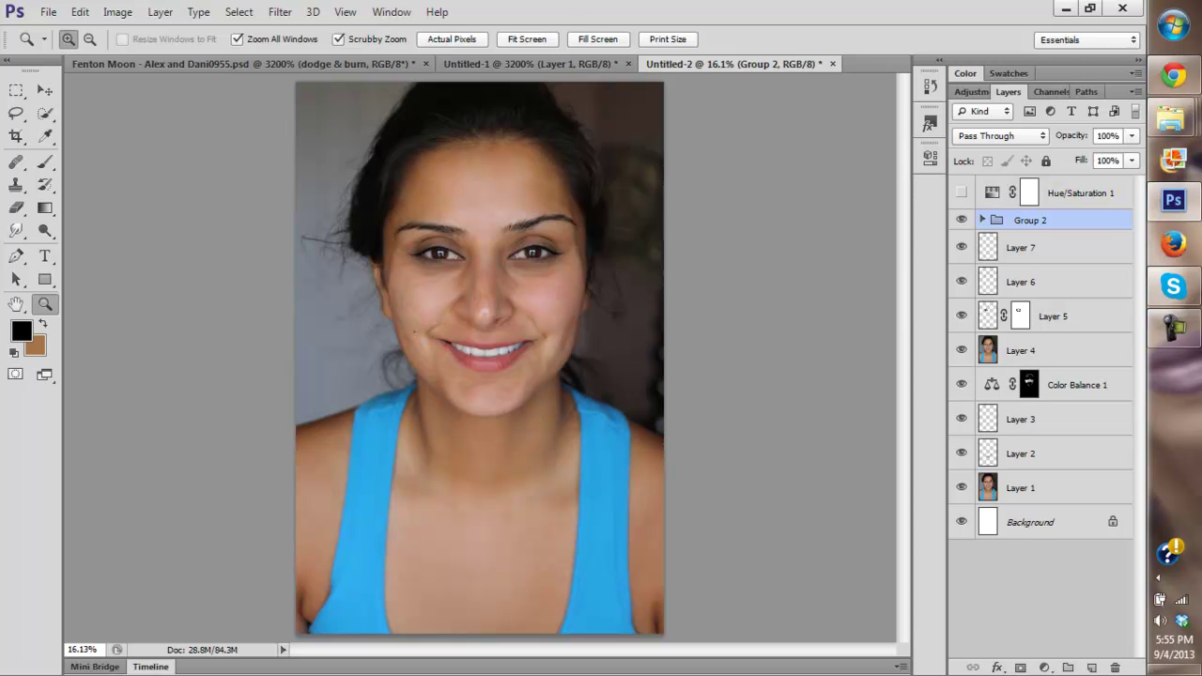
Step: Compare the portrait with the combined eyeliner group hidden and shown, on the whole image and closer on the face at 50%
left_click(962, 220)
left_click(961, 220)
left_click(962, 219)
left_click(962, 219)
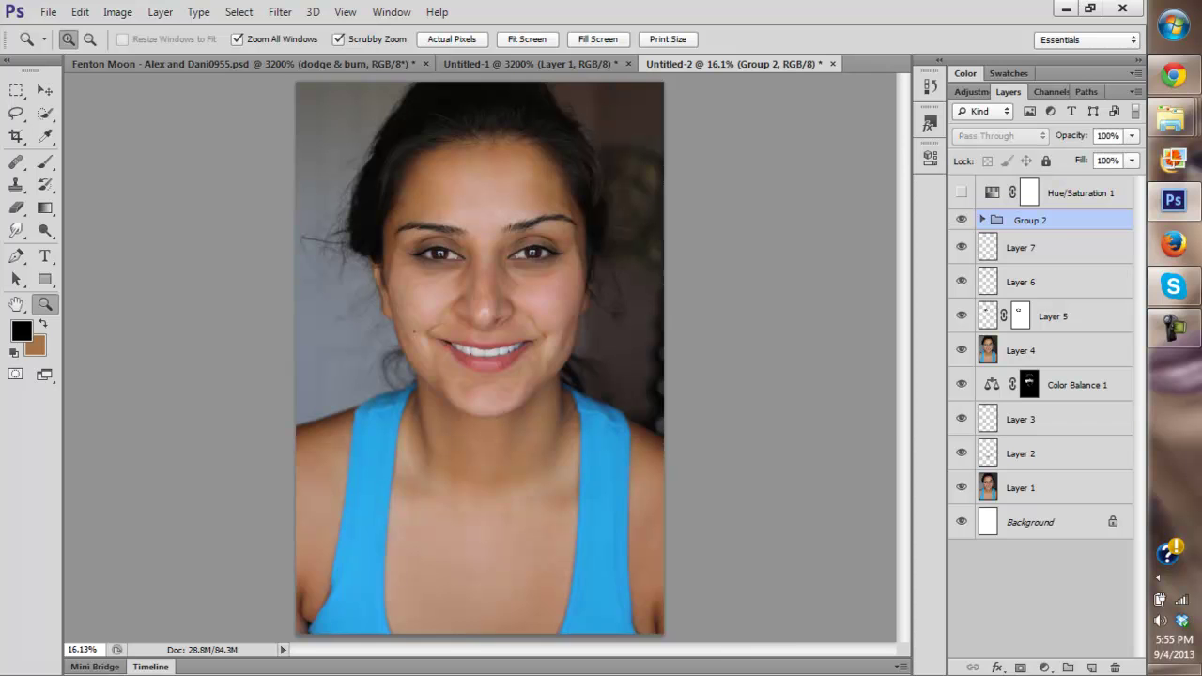
left_click(510, 278)
key("ctrl+plus")
key("ctrl+plus")
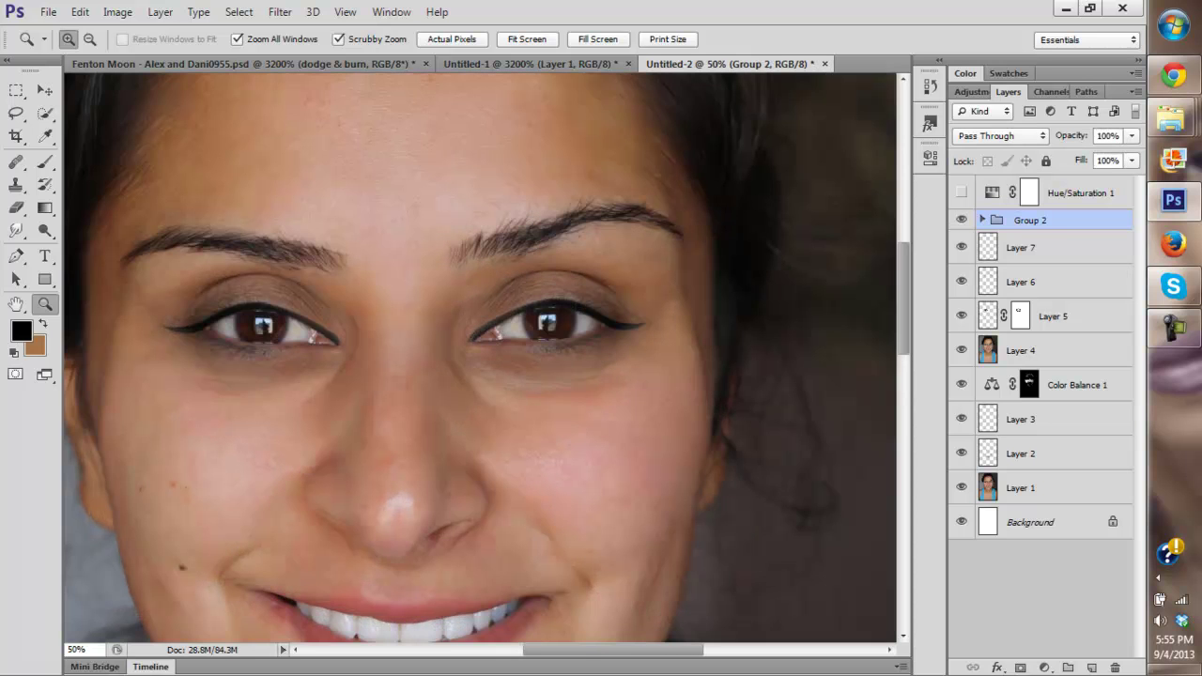
left_click(962, 220)
left_click_drag(601, 348, 609, 319)
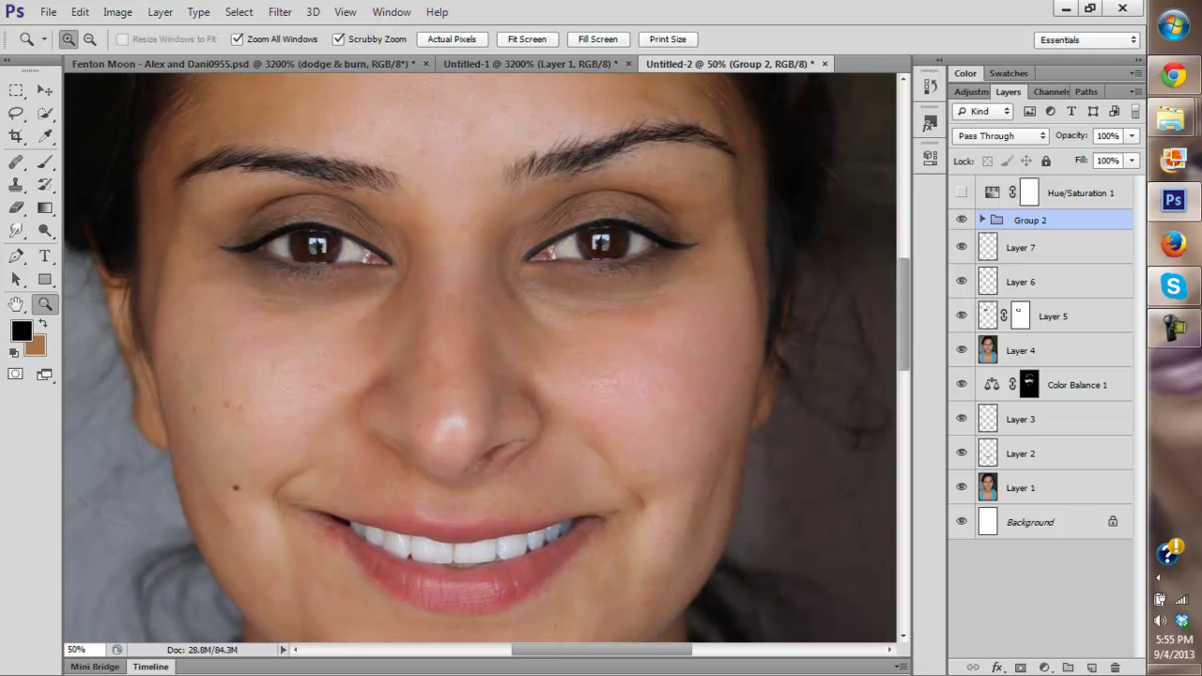
Step: Add a white layer mask to Group 2
left_click(962, 220)
key("ctrl+comma")
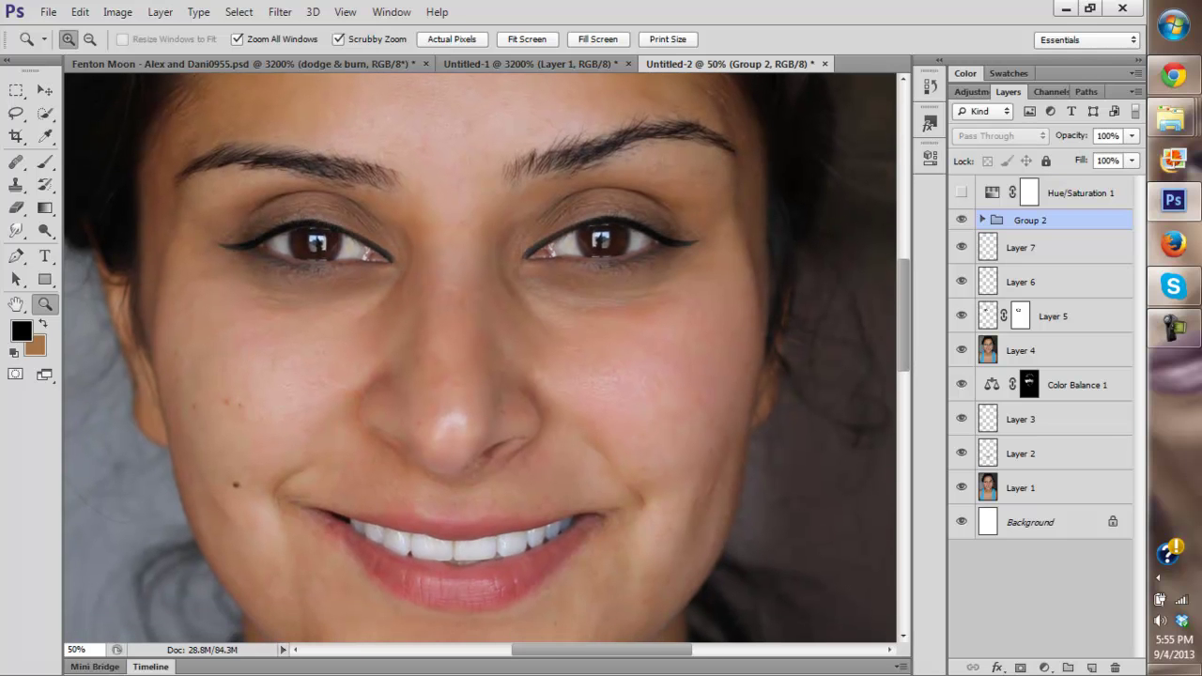
left_click(1040, 589)
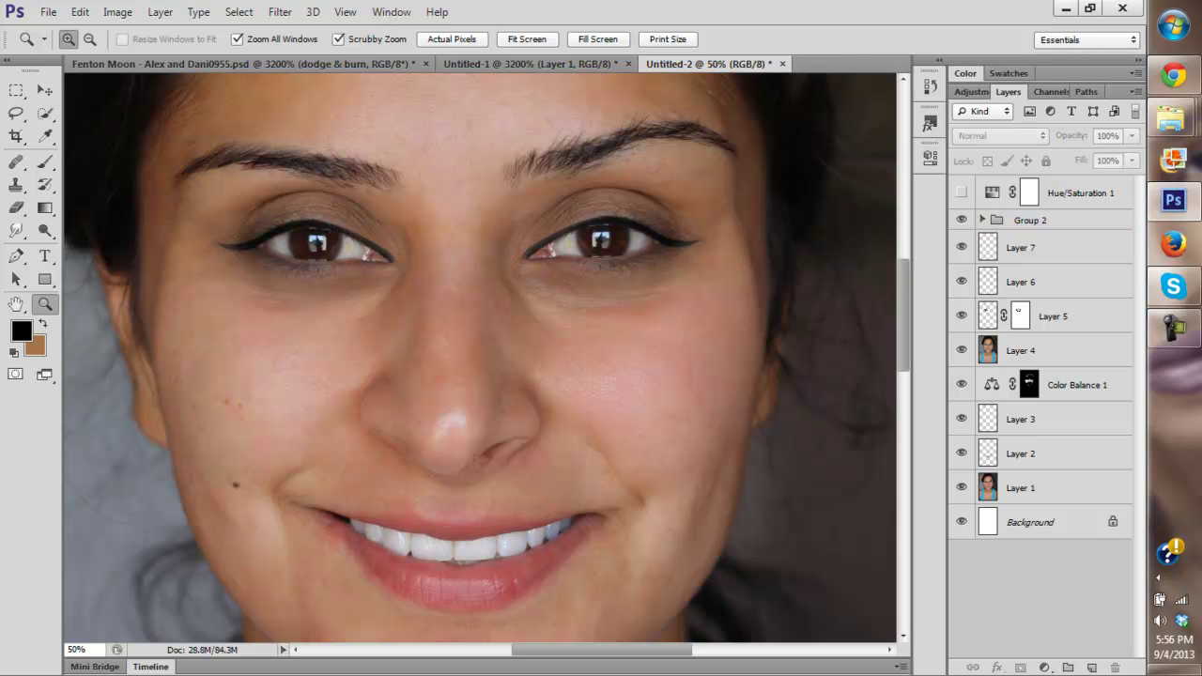
left_click(1030, 221)
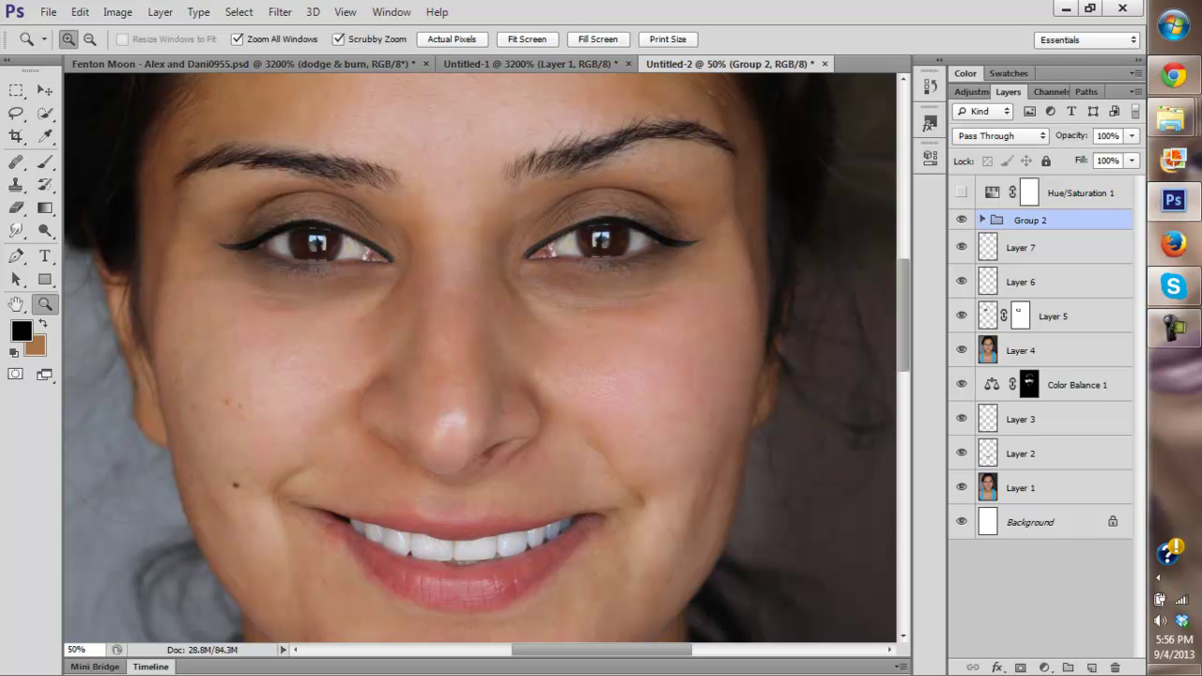
left_click(1021, 668)
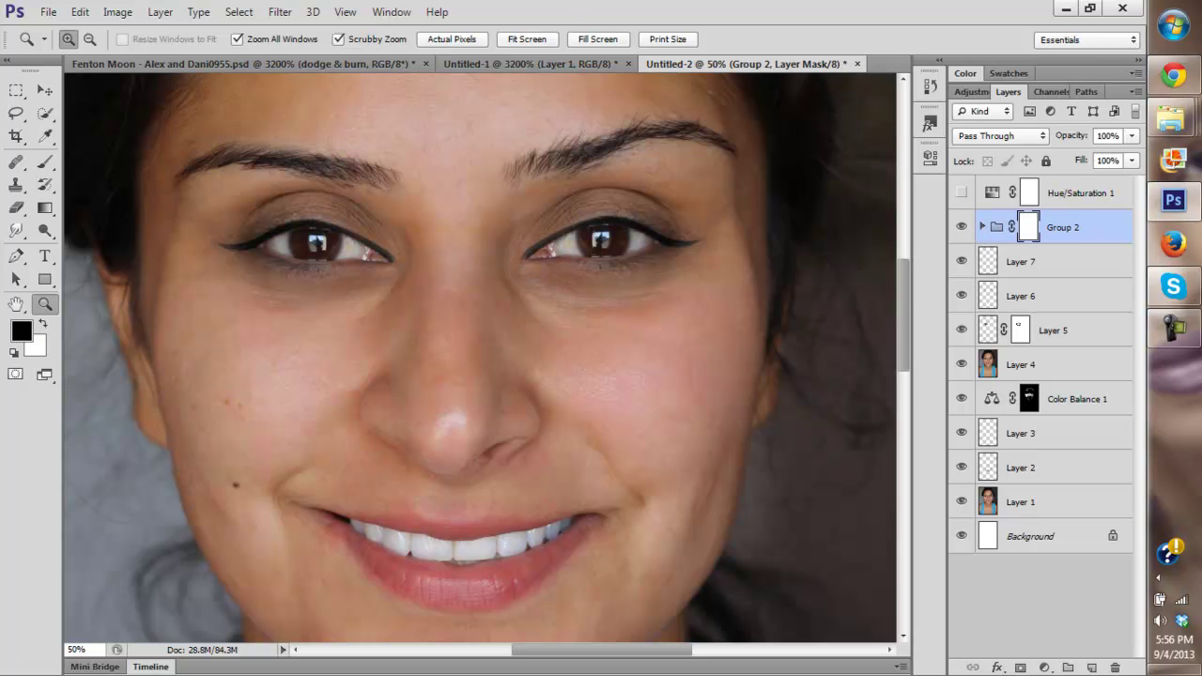
Step: Paint black on Group 2's mask with a soft 156 px brush at 13% flow
key("b")
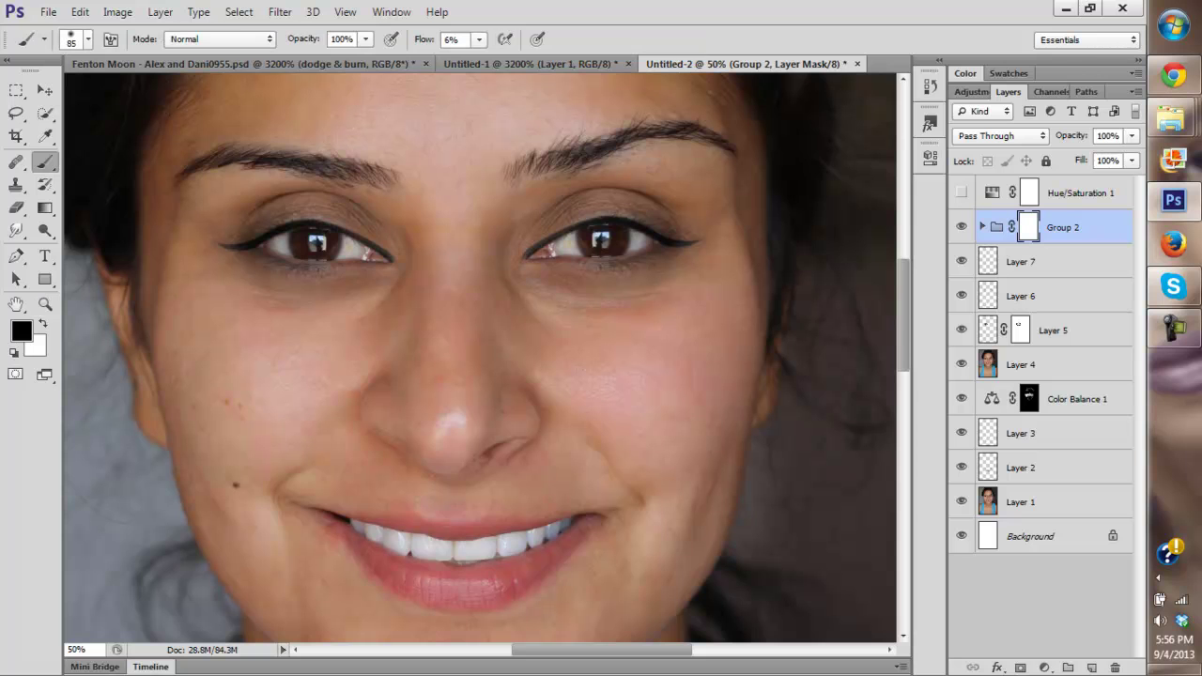
right_click(648, 222)
left_click_drag(737, 269, 775, 269)
key("Return")
left_click(478, 39)
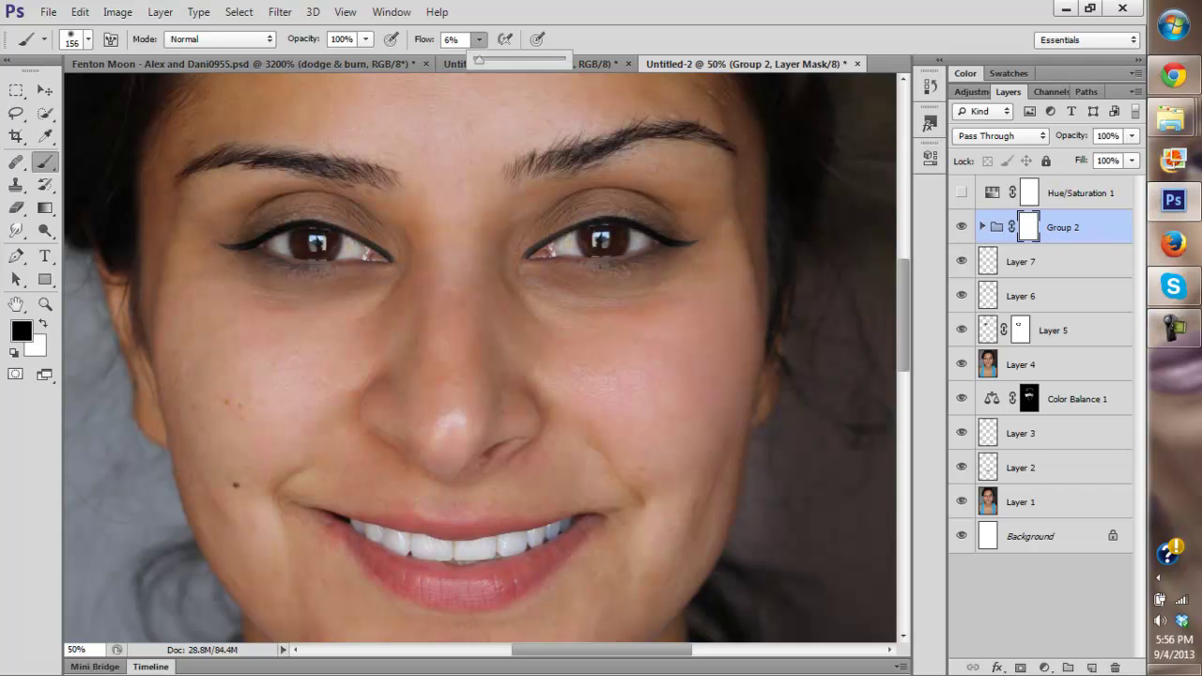
left_click_drag(480, 59, 487, 59)
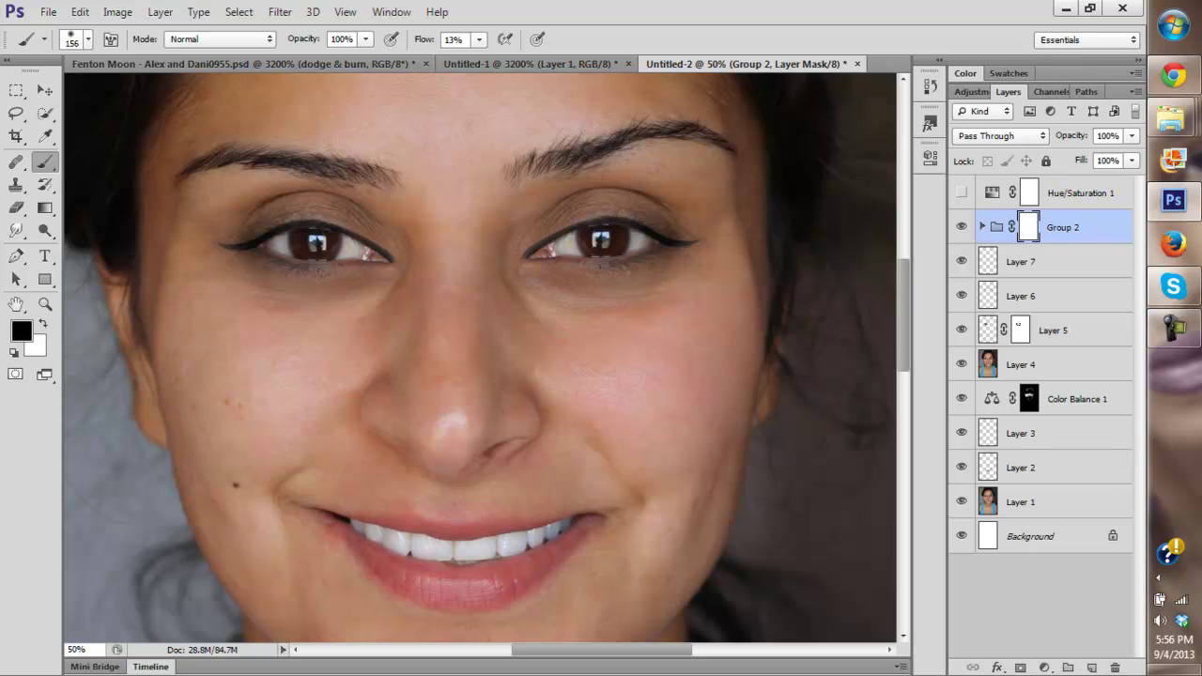
Step: Compare the face with and without Group 2, in full view and close up around the eyes
left_click(961, 227)
left_click(961, 226)
key("z")
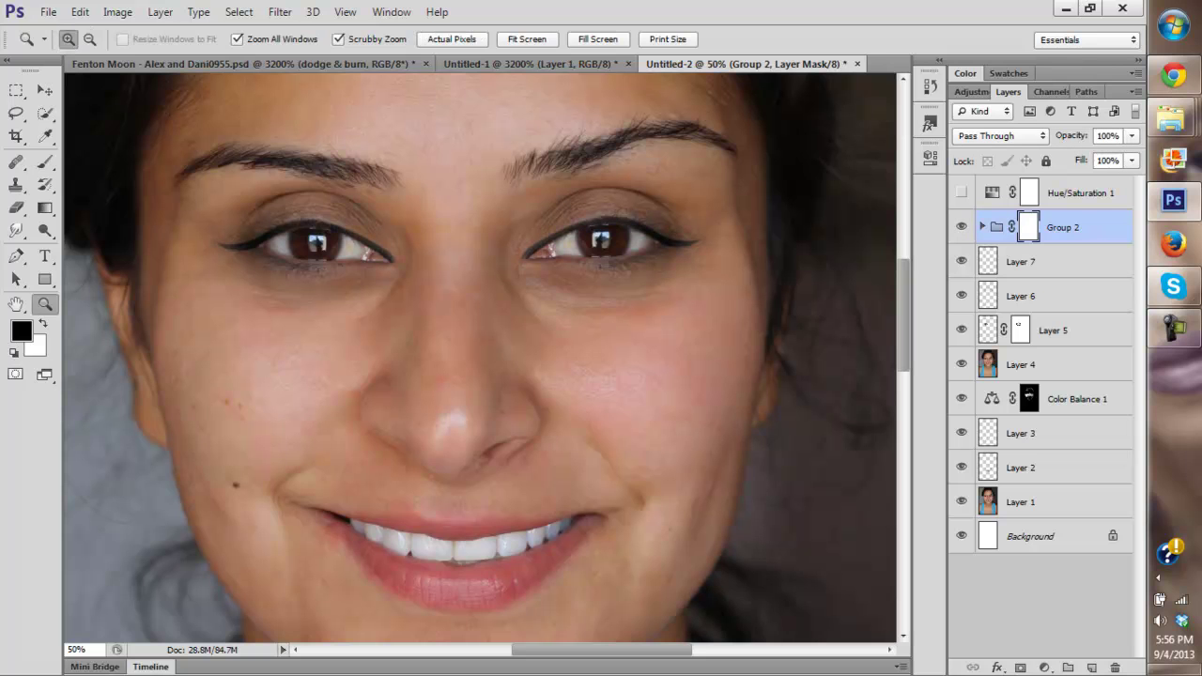
key("ctrl+0")
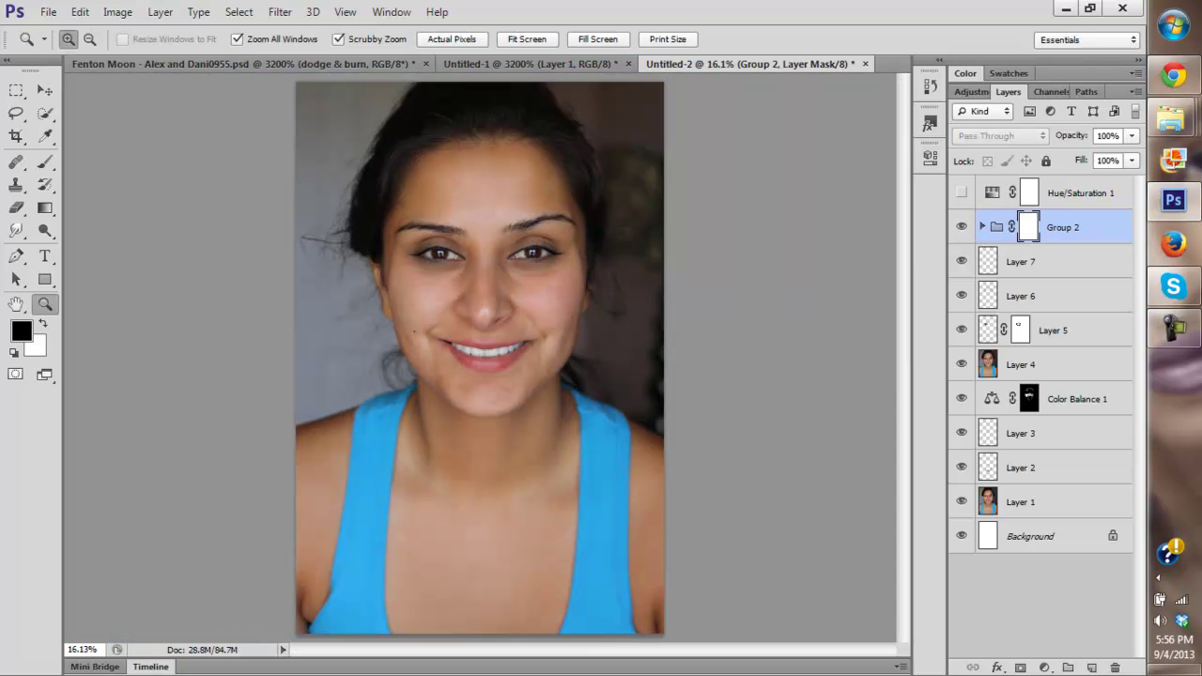
left_click(493, 269)
left_click(488, 281)
left_click(489, 282)
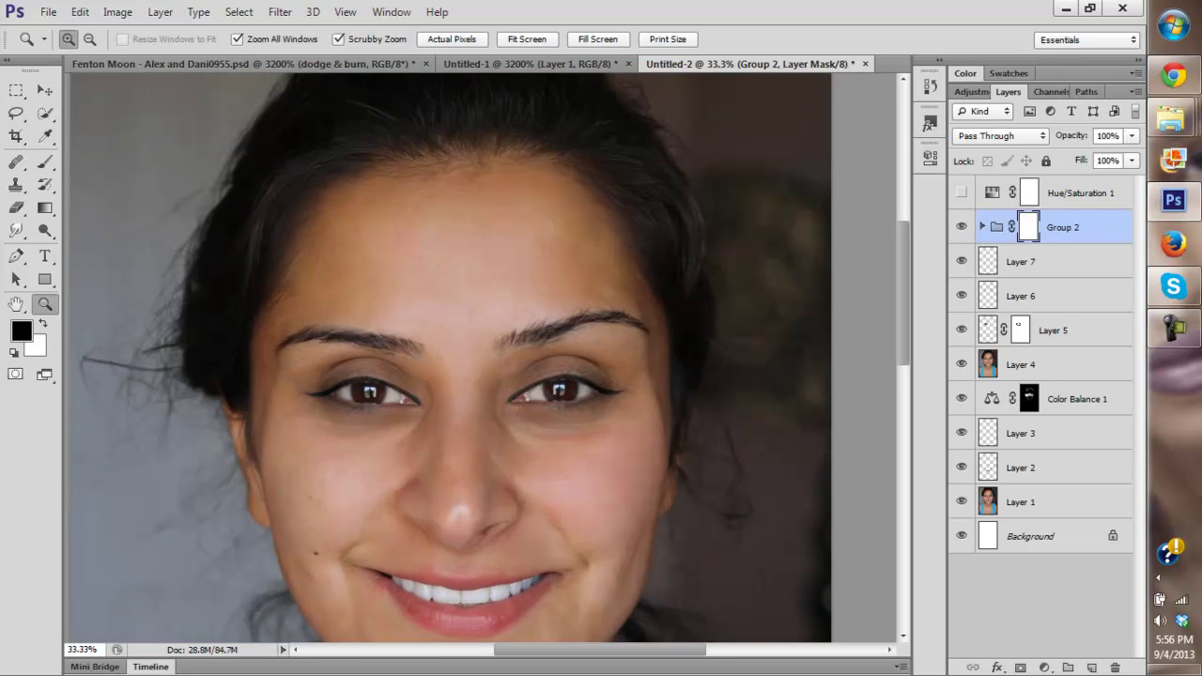
key("ctrl+plus")
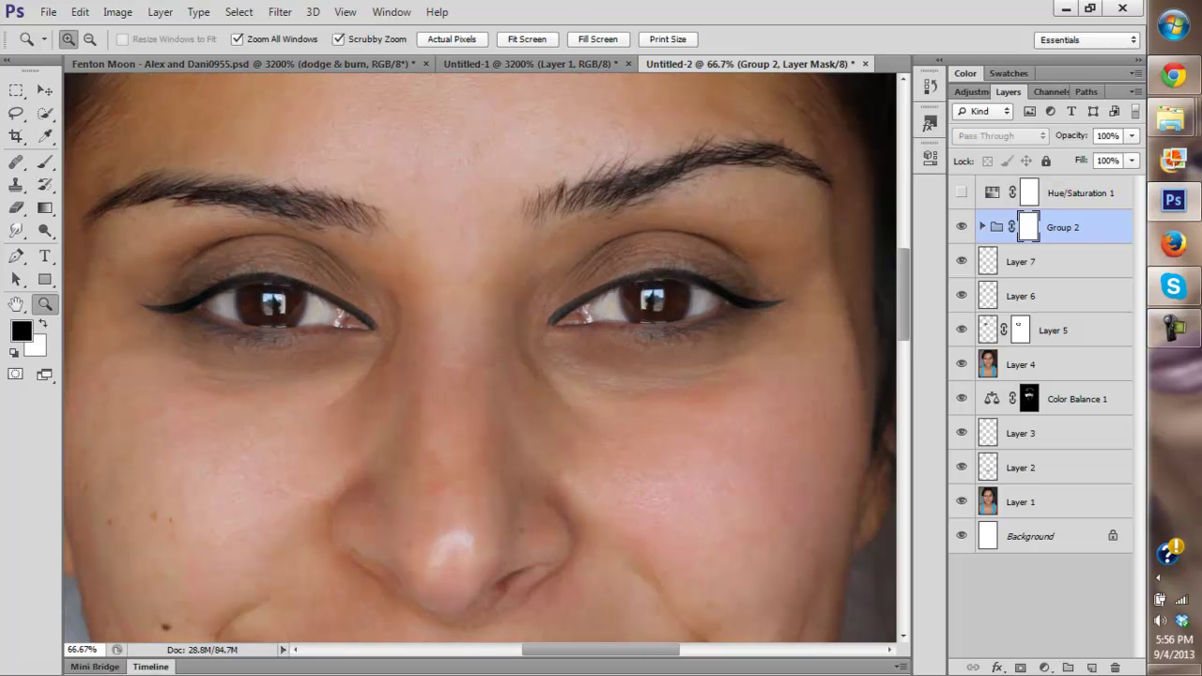
left_click(960, 227)
left_click(960, 227)
left_click(961, 227)
key("ctrl+comma")
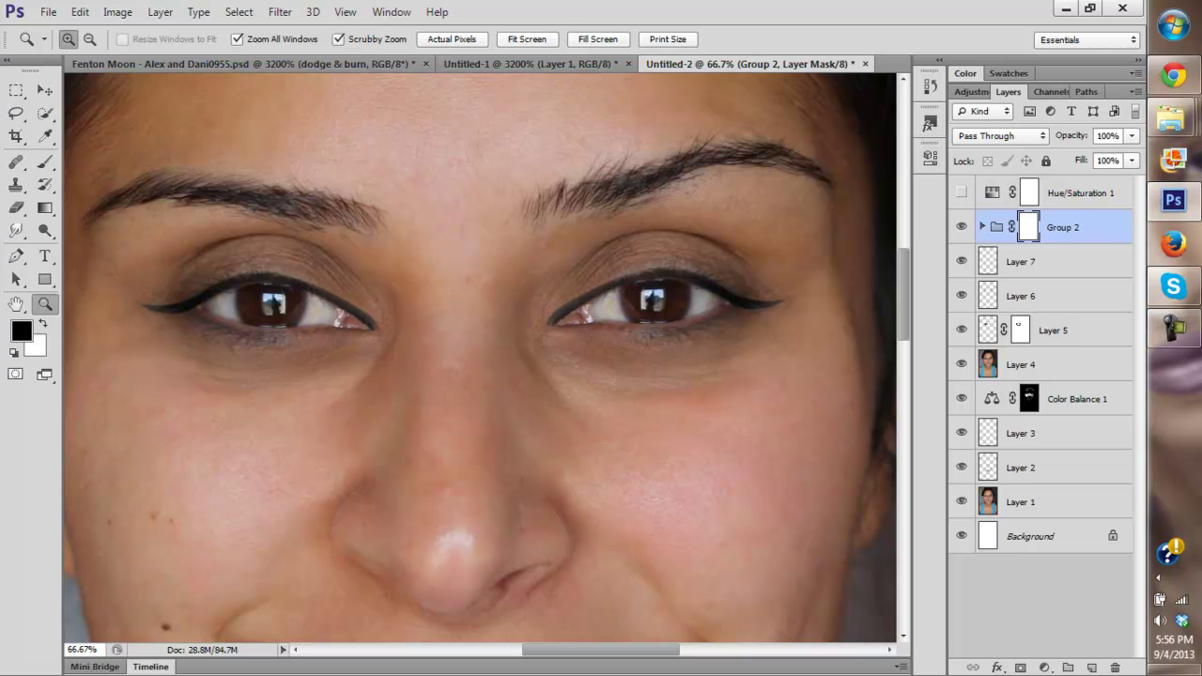
Step: Create a new layer above Group 2 in Soft Light blend mode and reset the colors to black and white
left_click(1091, 668)
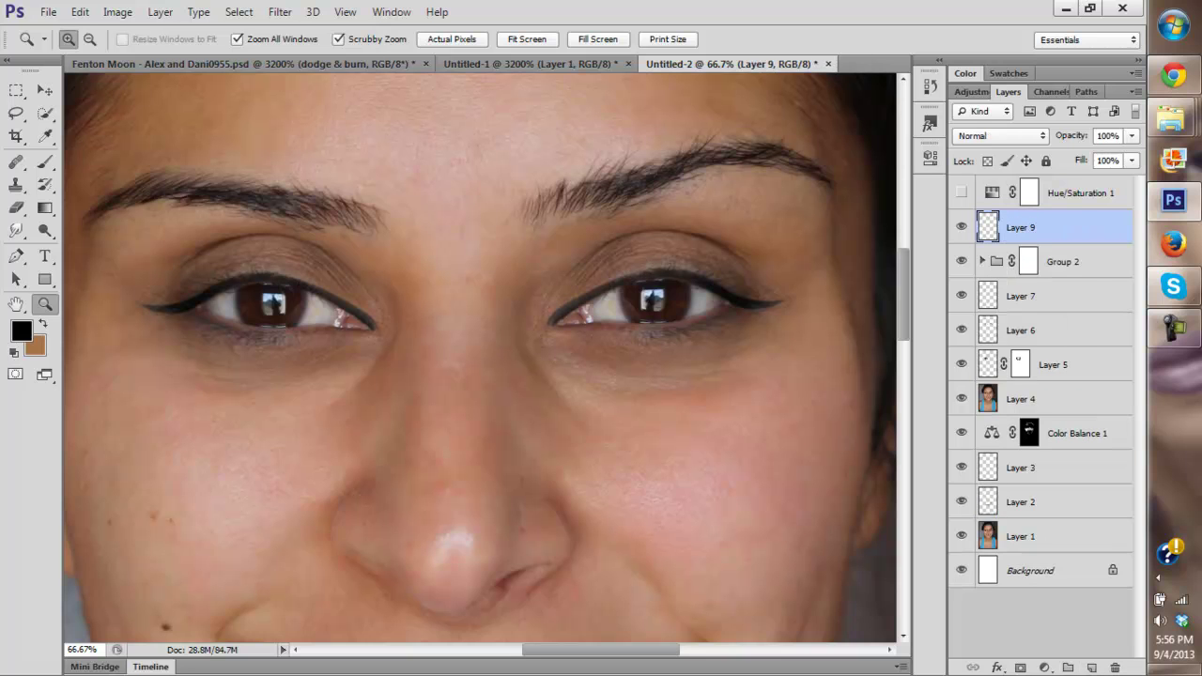
key("y")
left_click(1000, 135)
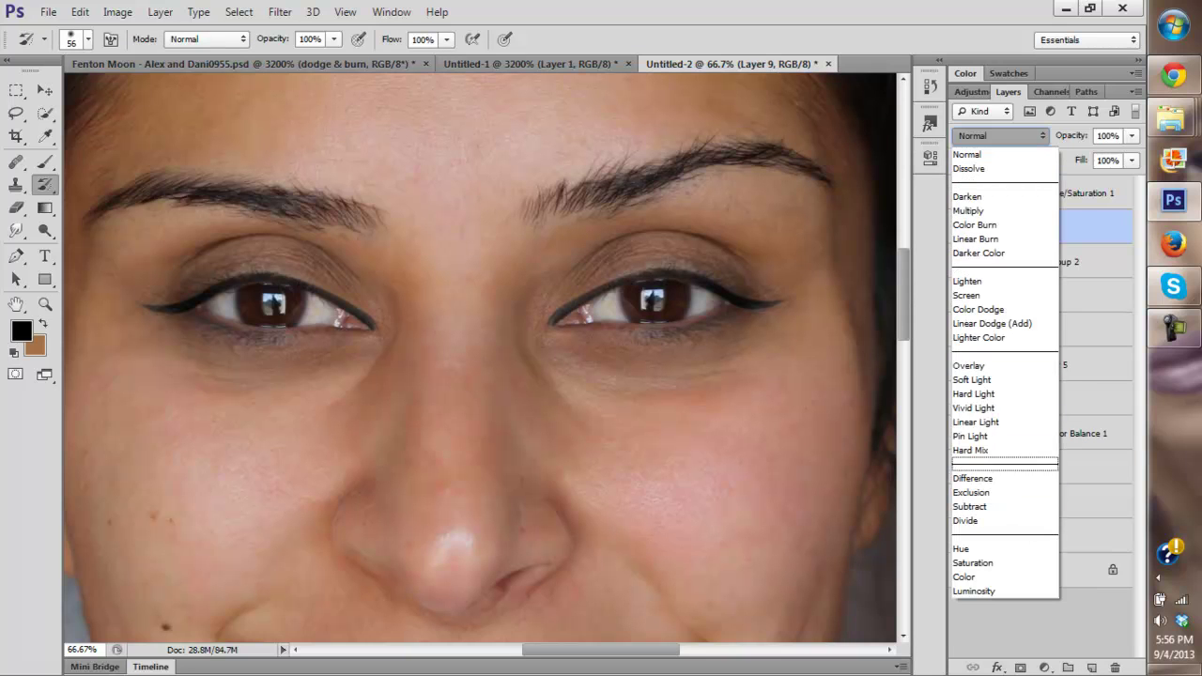
left_click(972, 379)
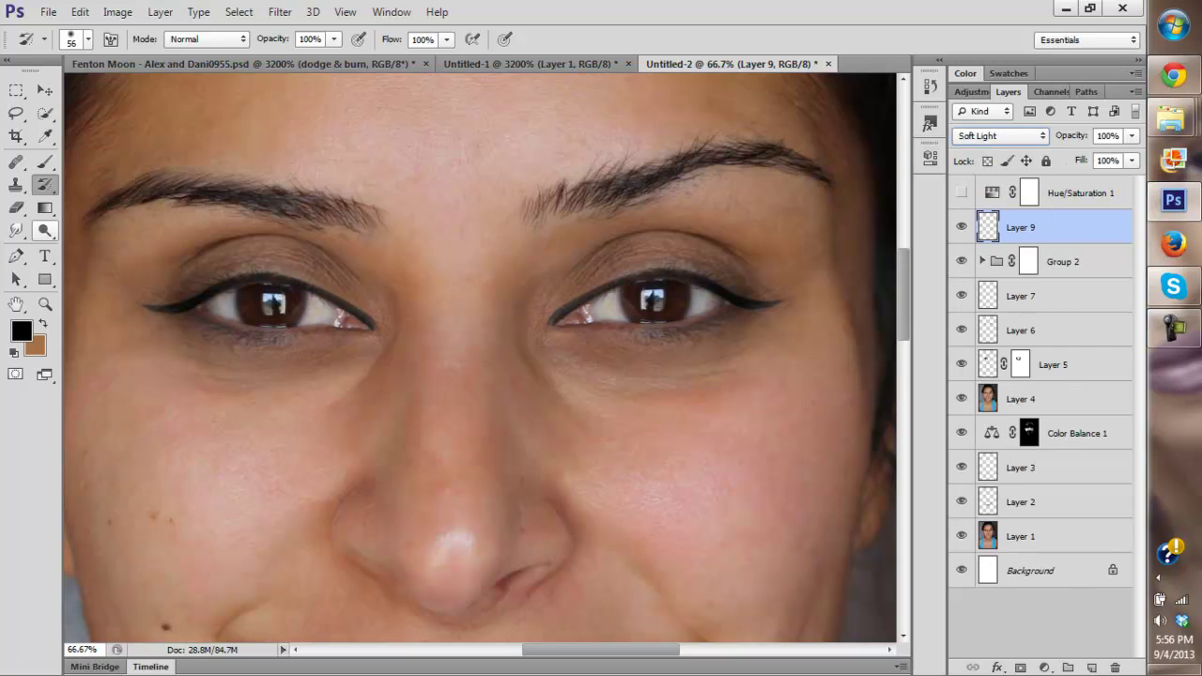
key("b")
key("s")
key("d")
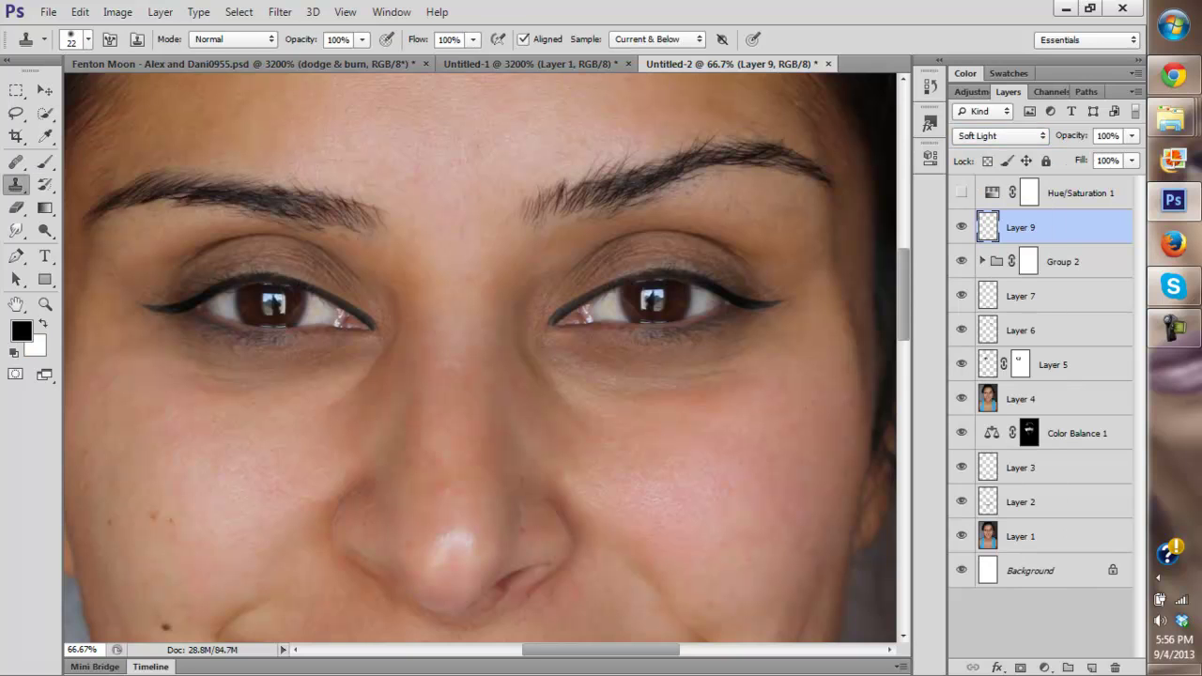
right_click(267, 308)
left_click_drag(300, 350, 309, 350)
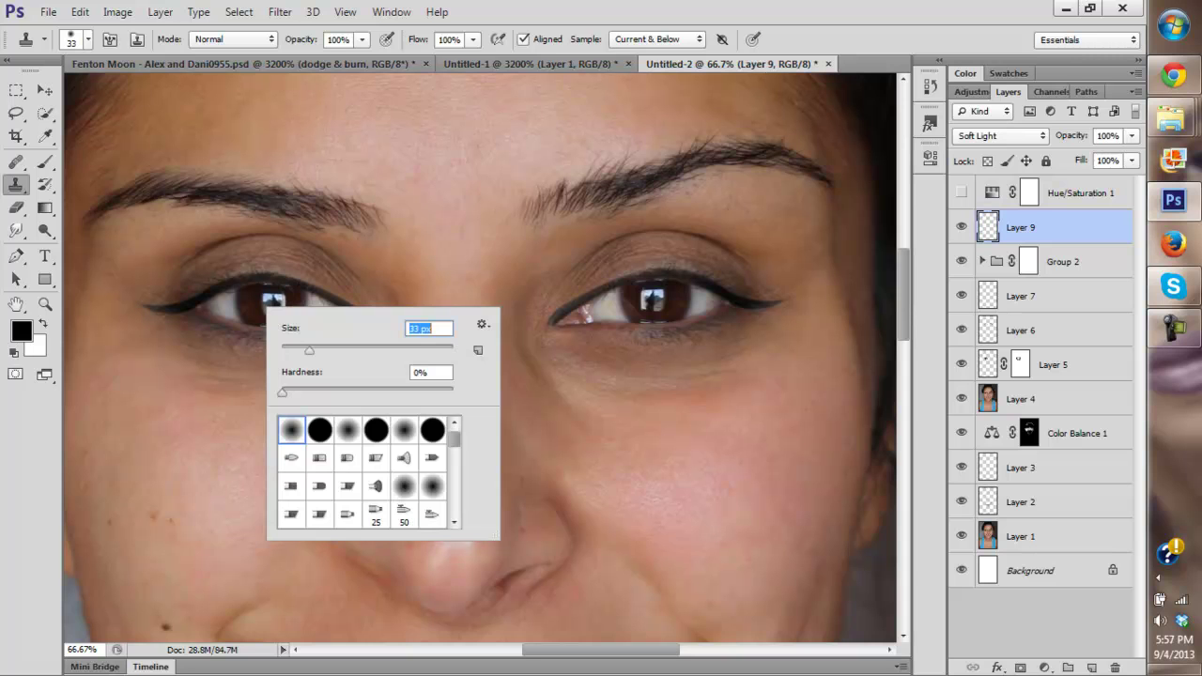
key("Return")
Step: Set the soft Brush to a size of 19 px and a flow of 1%
key("b")
right_click(421, 318)
left_click_drag(545, 360, 444, 360)
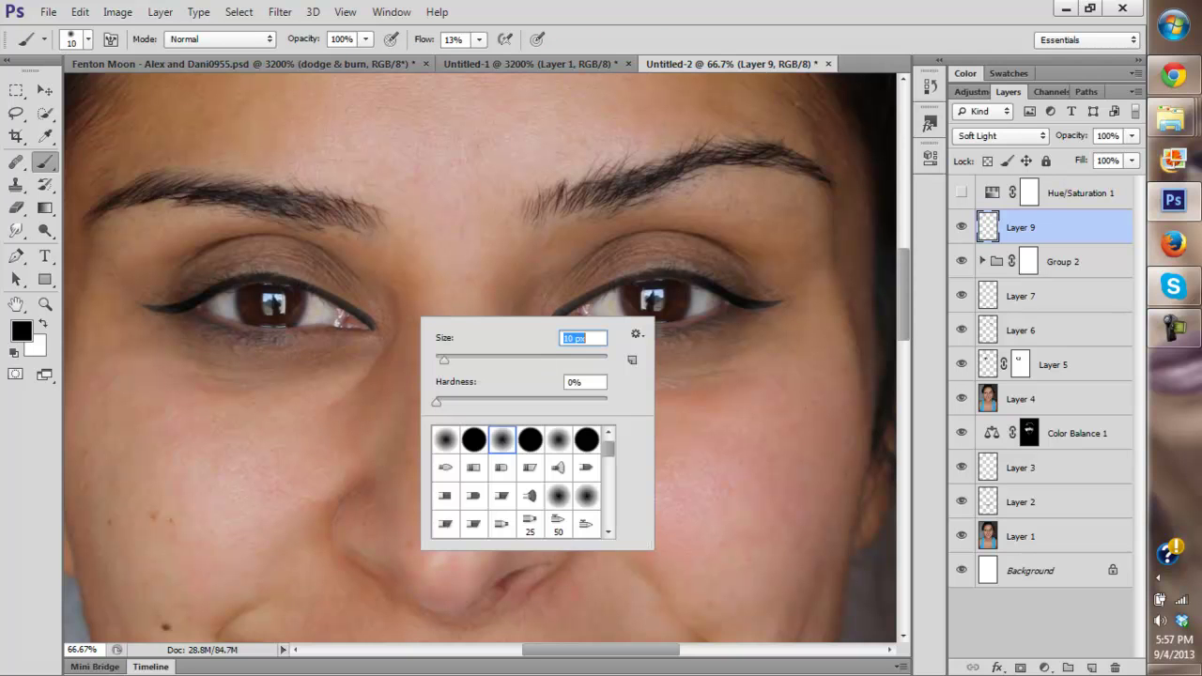
left_click(479, 39)
left_click_drag(479, 59, 469, 60)
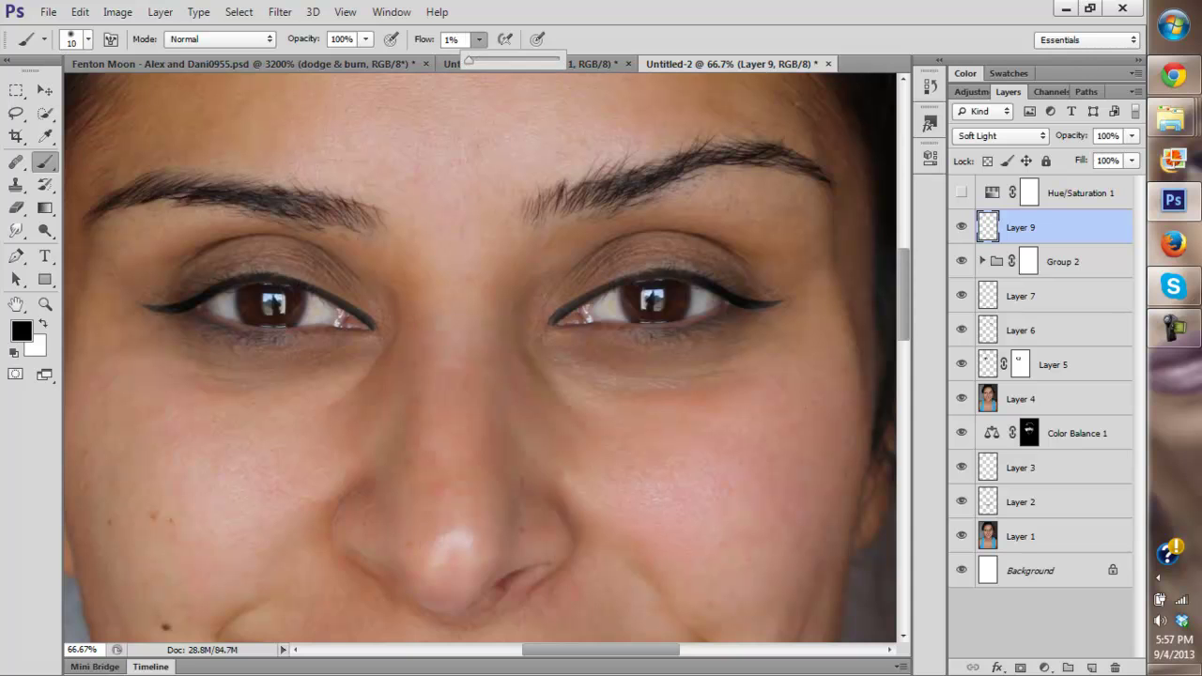
right_click(368, 372)
left_click_drag(391, 413, 398, 413)
key("Return")
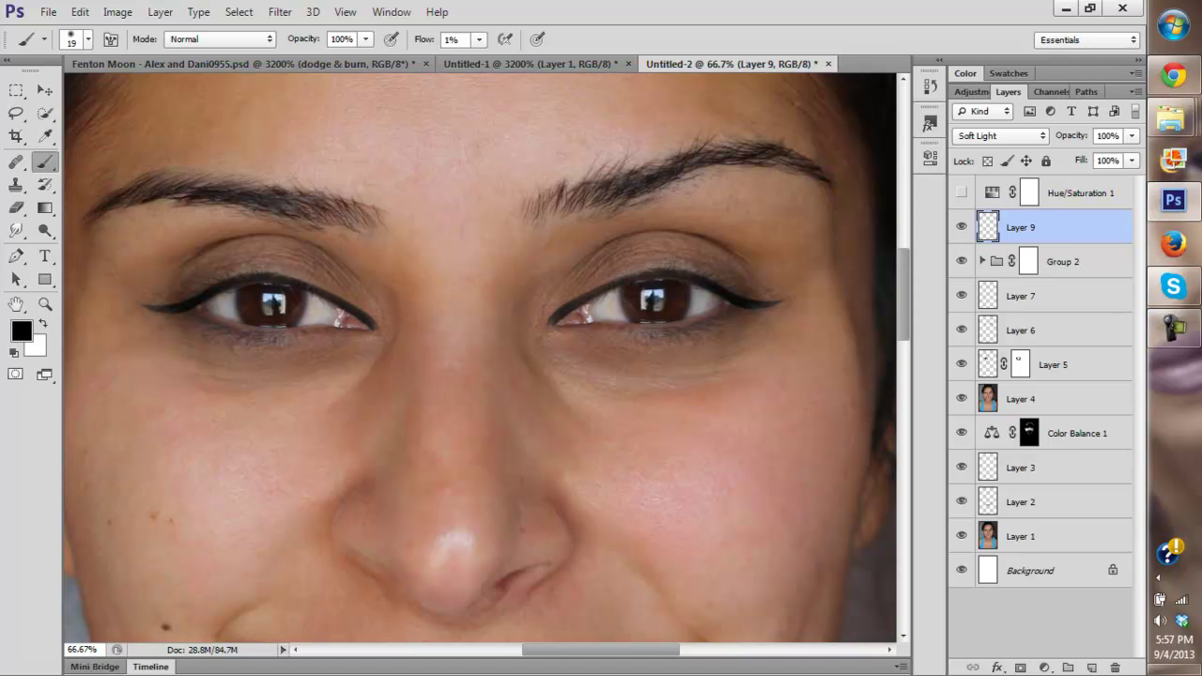
Step: Enlarge the brush to 85 px for faint black shading beside the outer corner of the right-hand eye
left_click_drag(775, 291, 709, 292)
right_click(709, 289)
left_click_drag(741, 335, 831, 323)
key("Return")
right_click(744, 277)
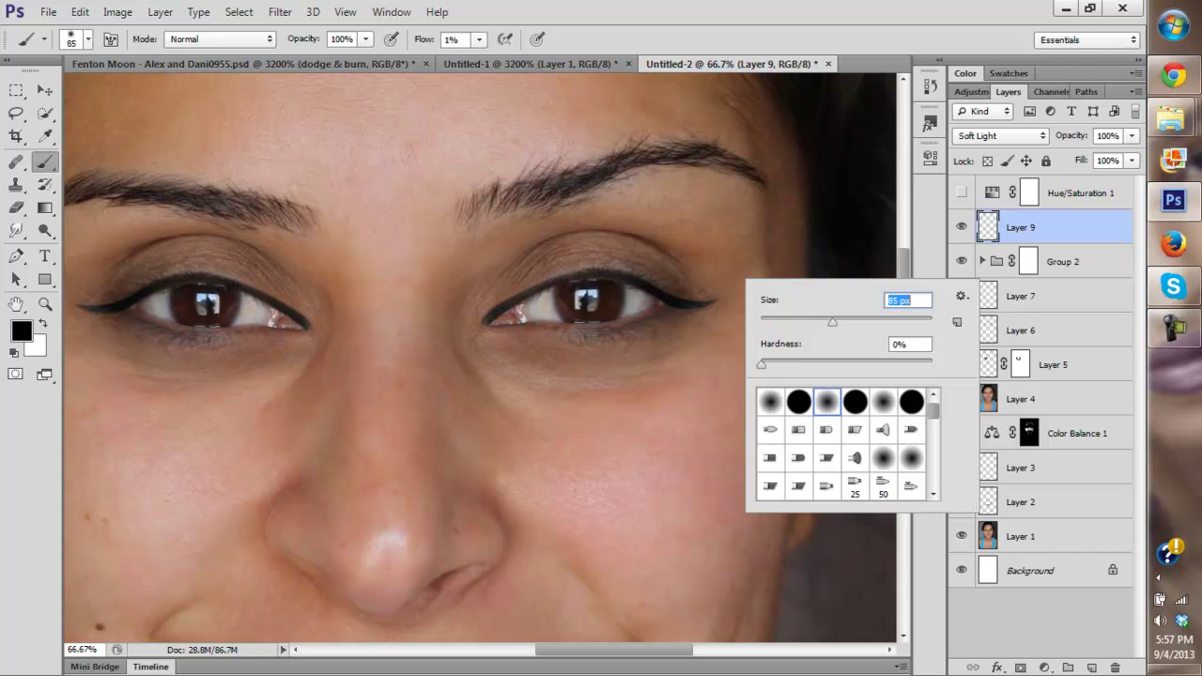
key("Return")
Step: Try a stroke at 12% flow beside the right-hand eye, lower the flow to 3% and undo the stroke
left_click_drag(478, 39, 489, 59)
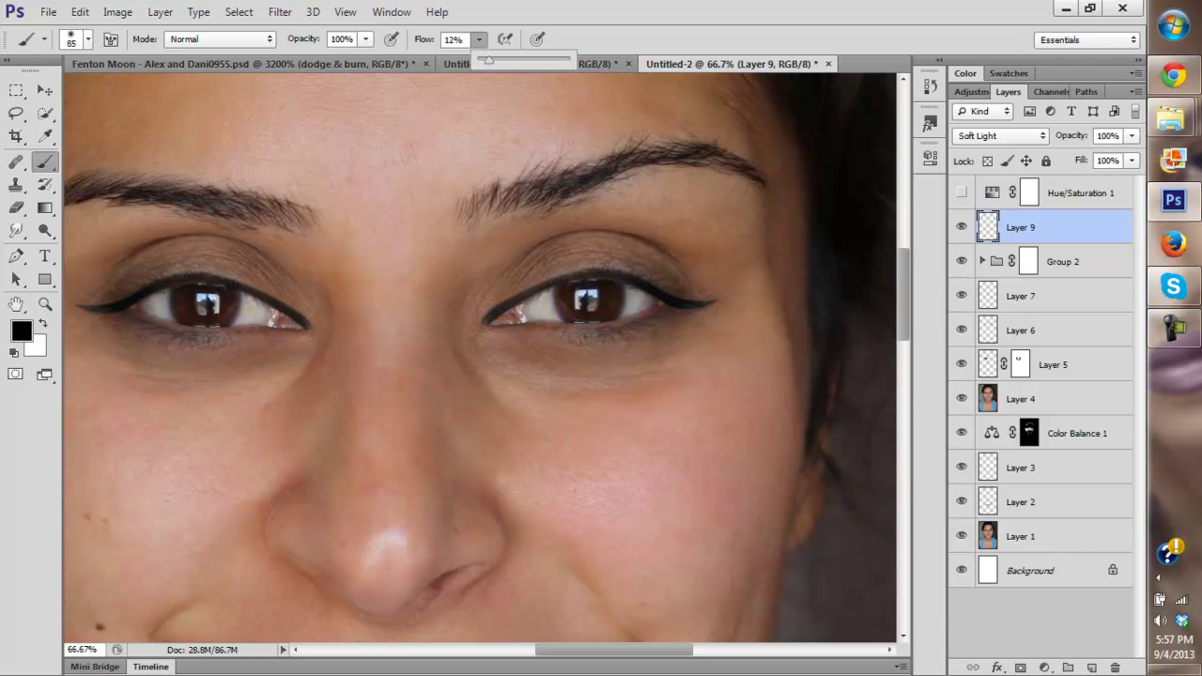
left_click_drag(702, 259, 725, 254)
right_click(766, 242)
left_click_drag(479, 39, 471, 61)
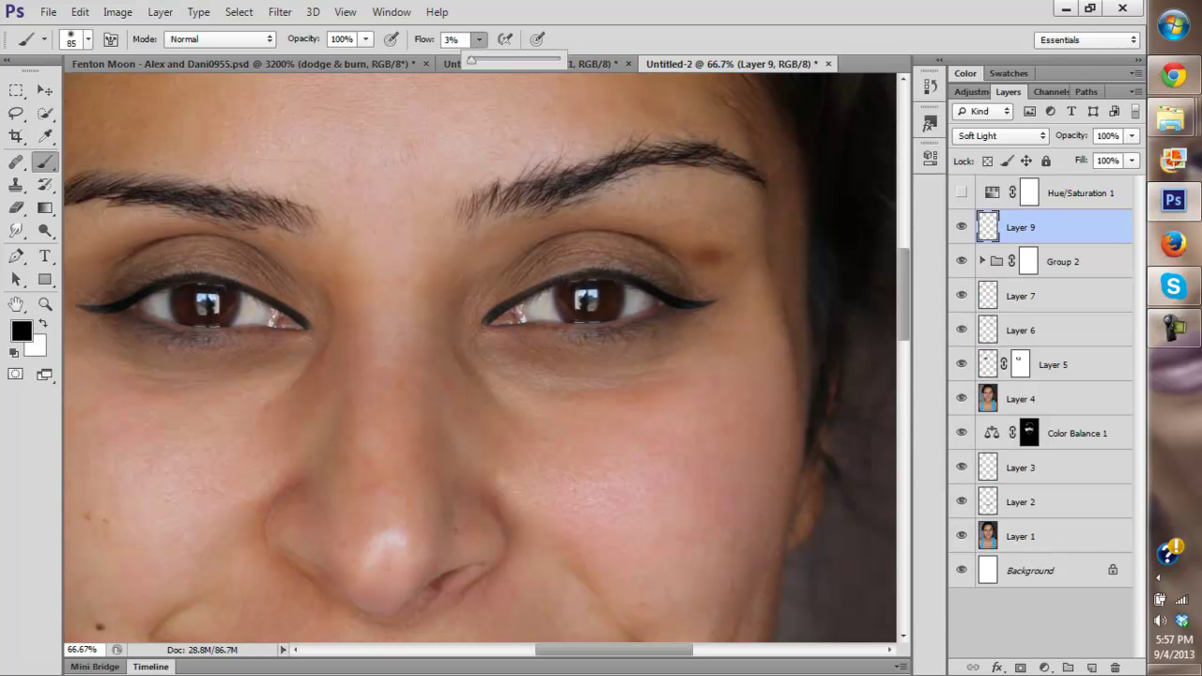
key("ctrl+z")
Step: Shade the outer contours of the face in black on Layer 9 with a 164 px brush at 3% flow
right_click(722, 270)
left_click_drag(809, 313, 849, 313)
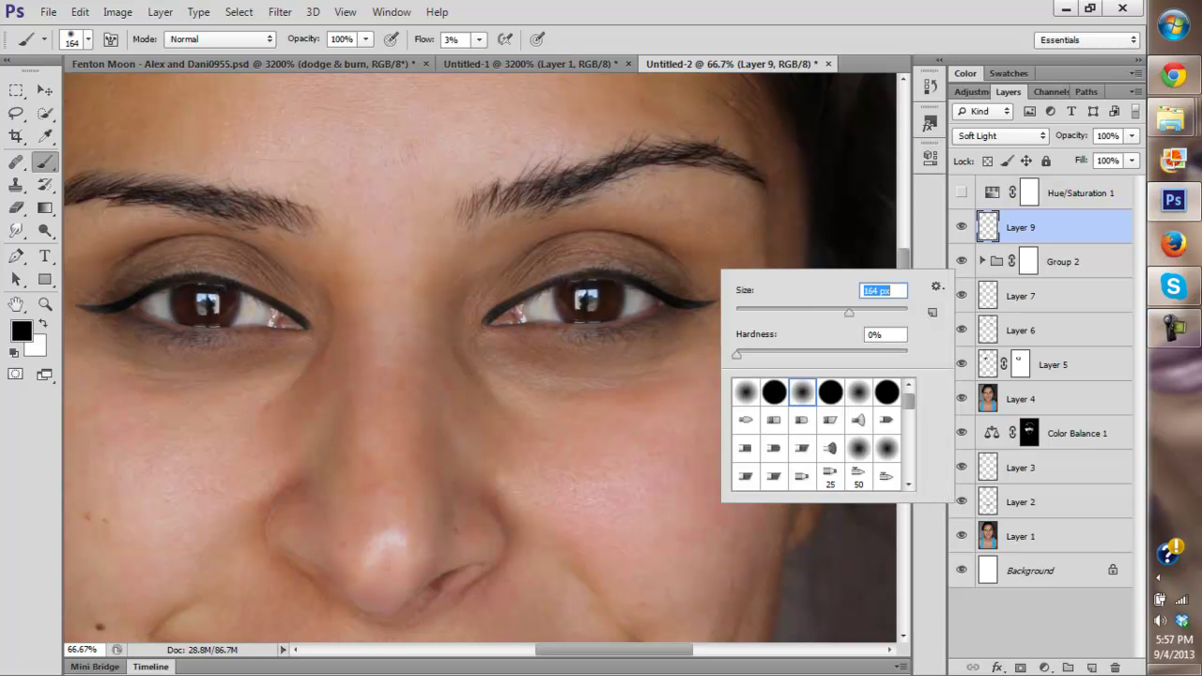
key("Return")
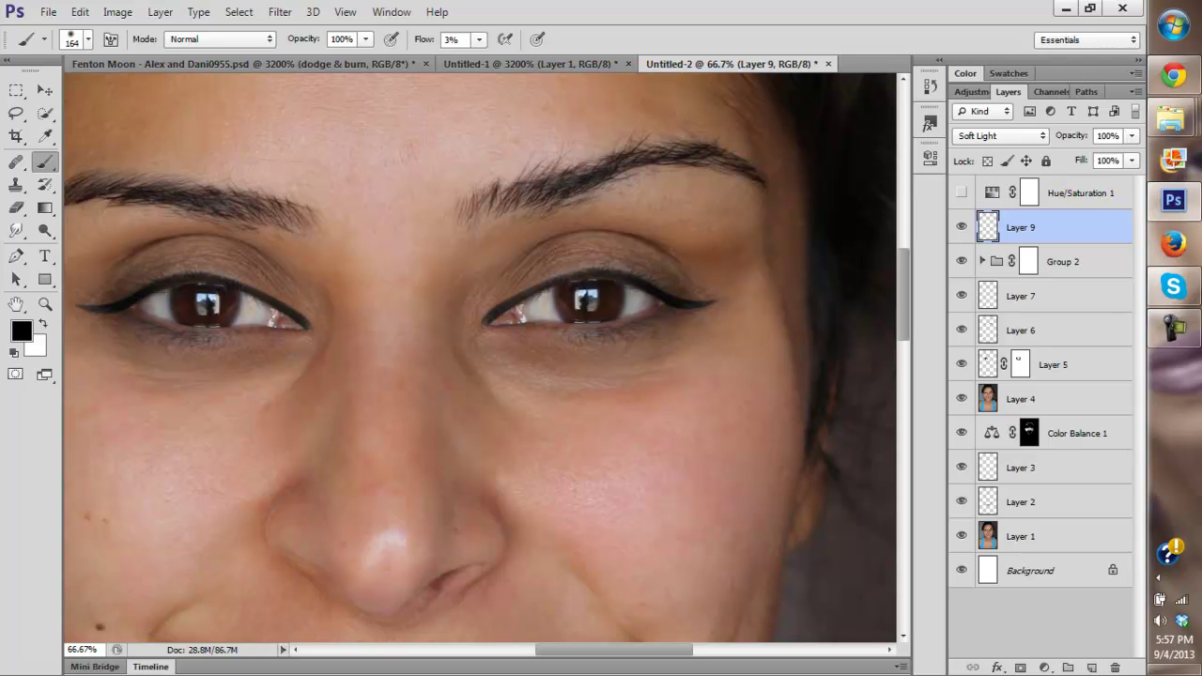
scroll(480, 358, "up", 2)
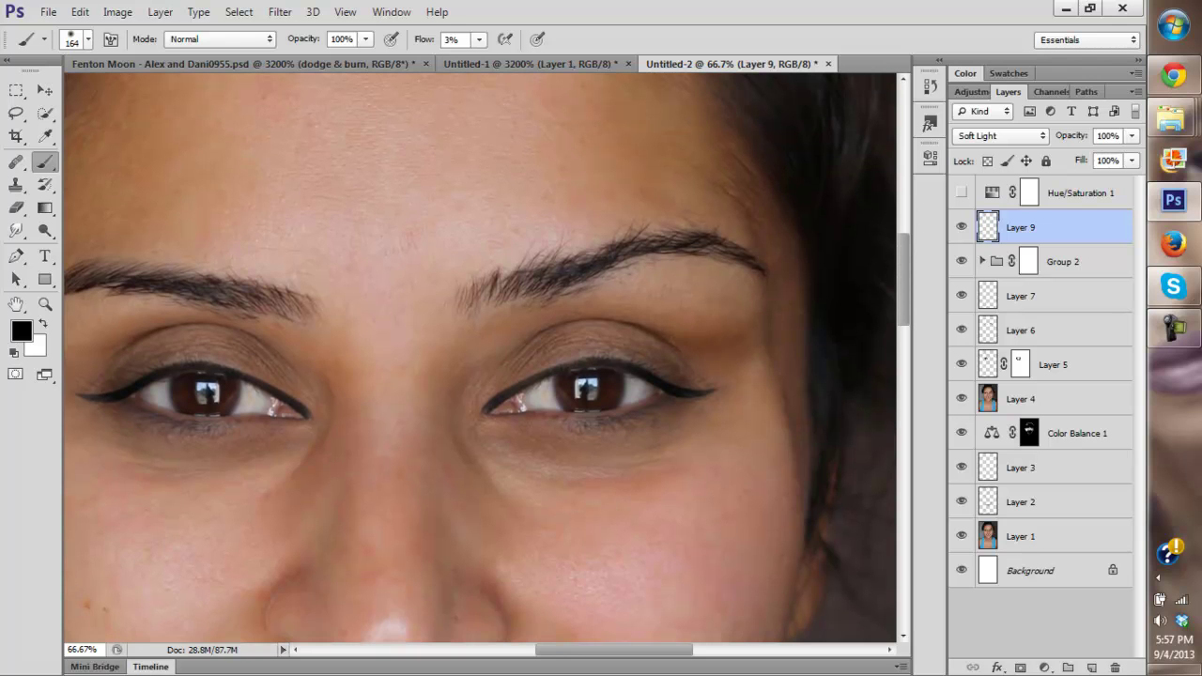
scroll(480, 358, "left", 5)
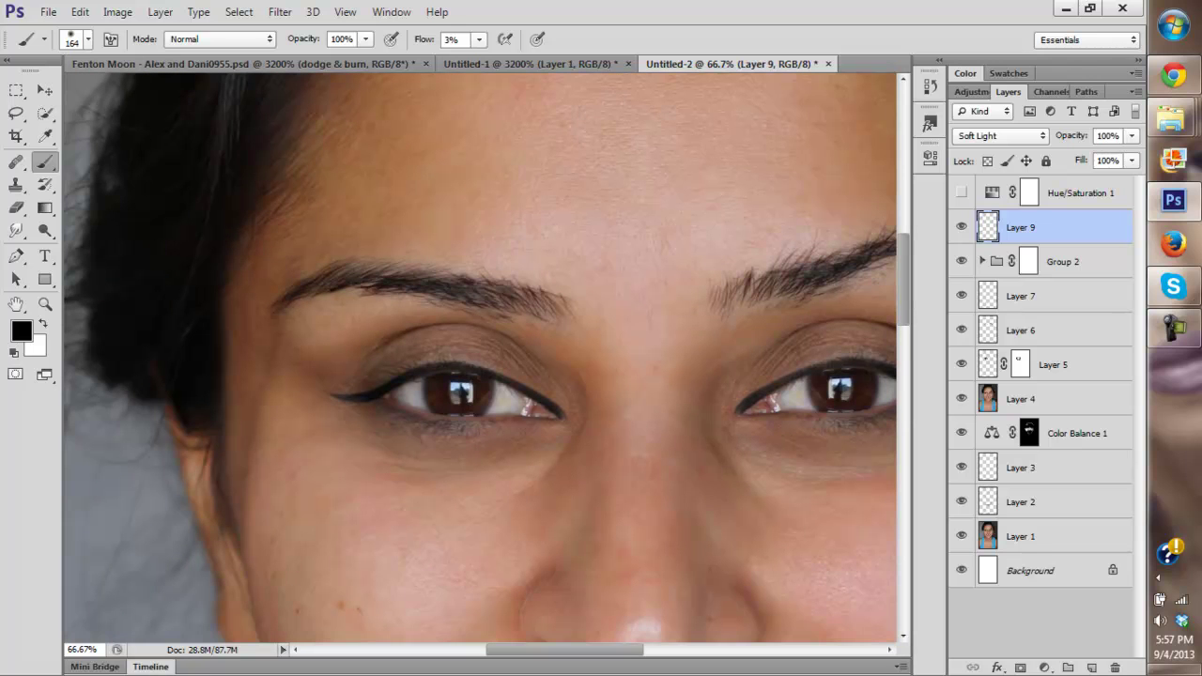
scroll(480, 357, "down", 5)
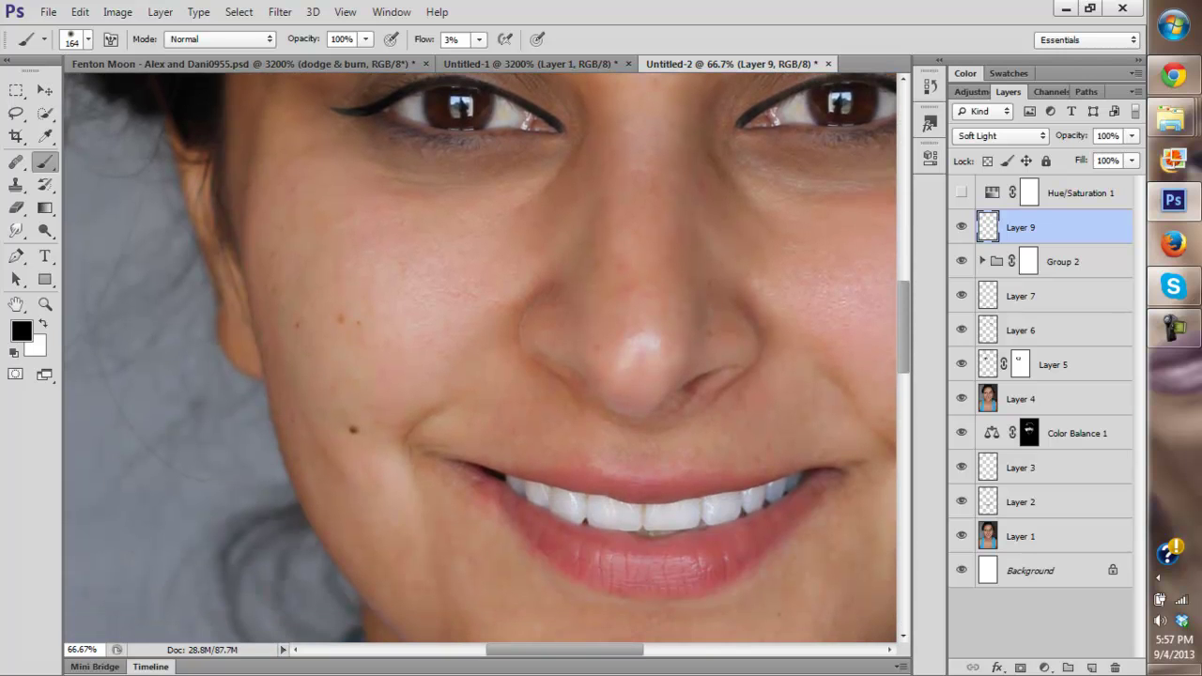
Step: Compare the whole portrait with and without the shading on Layer 9
left_click(45, 305)
left_click(526, 39)
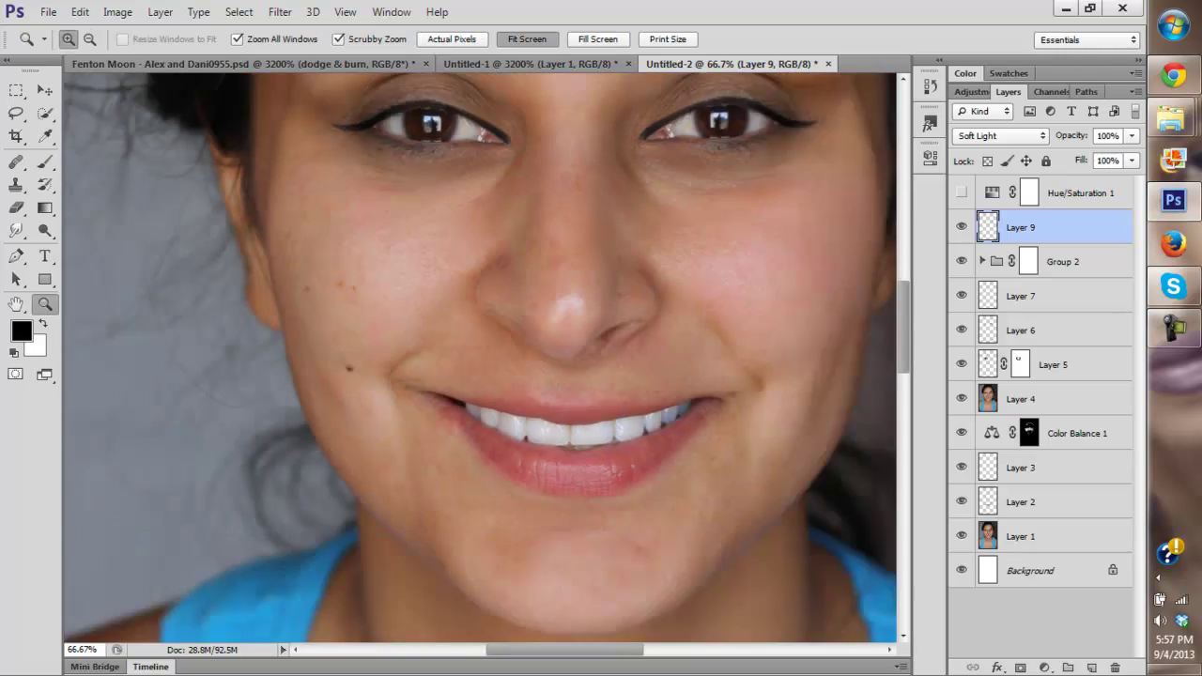
left_click(527, 38)
left_click(961, 227)
left_click(961, 227)
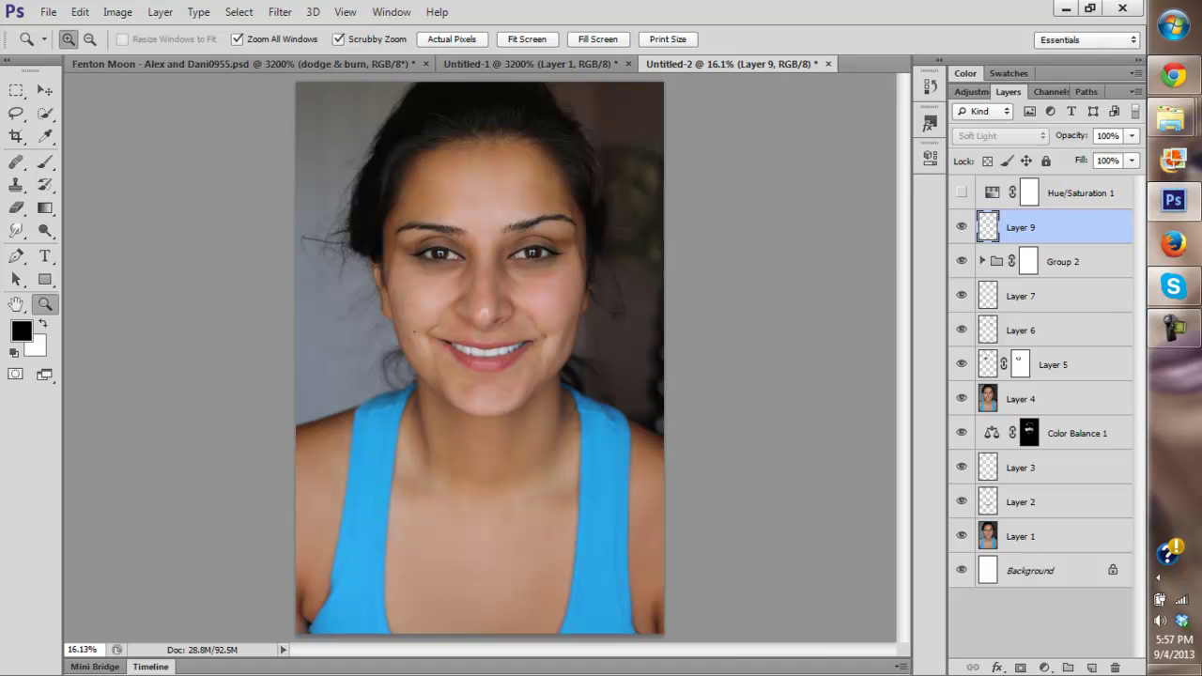
Step: Continue shading the portrait on Layer 9 in full view, enlarging the brush to 180 px and up to 422 px
key("b")
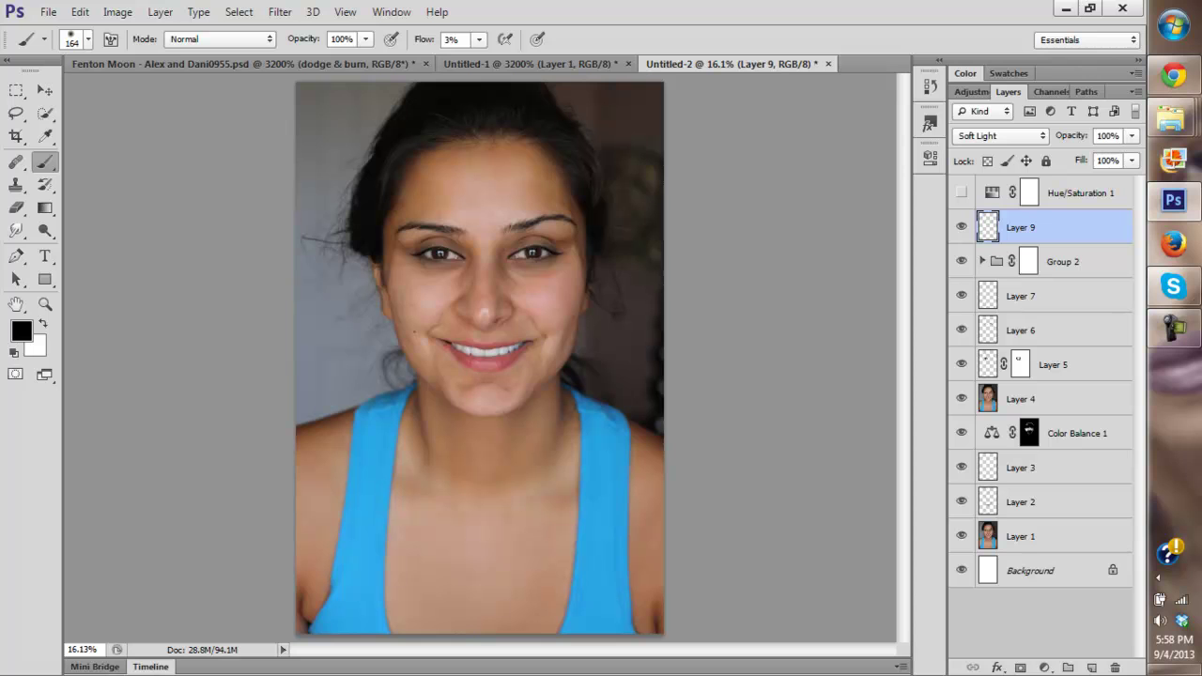
left_click(961, 227)
left_click(962, 227)
right_click(576, 322)
left_click_drag(705, 366, 713, 366)
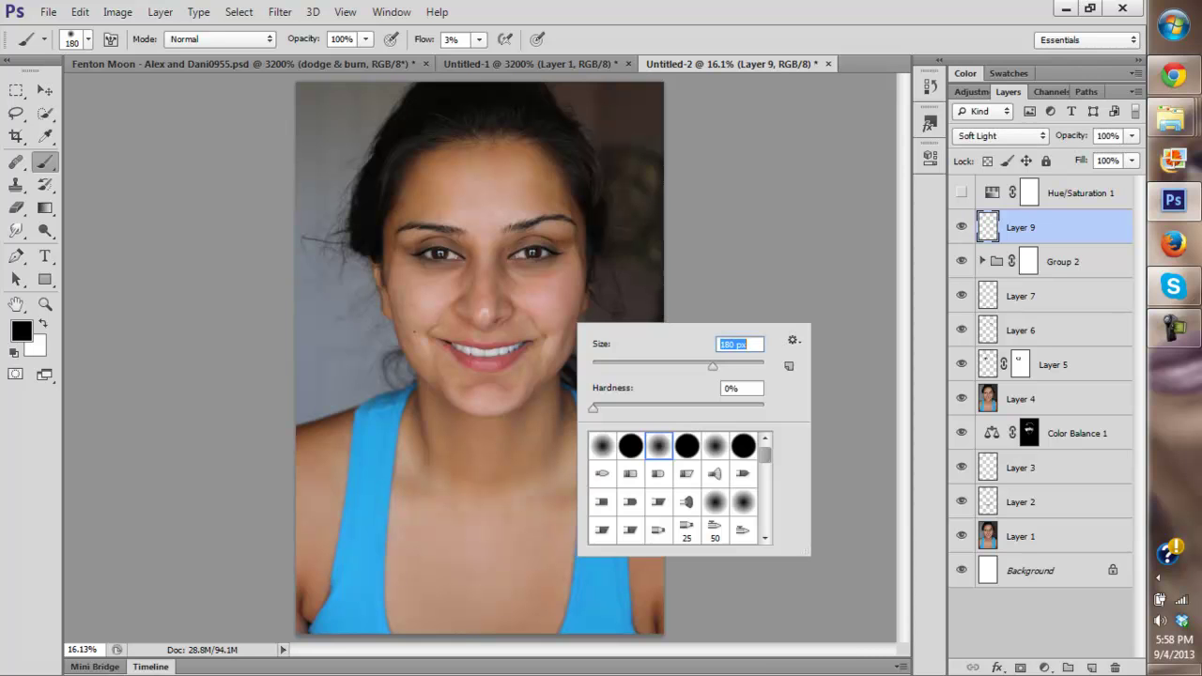
left_click(513, 170)
right_click(514, 170)
left_click_drag(649, 215, 673, 214)
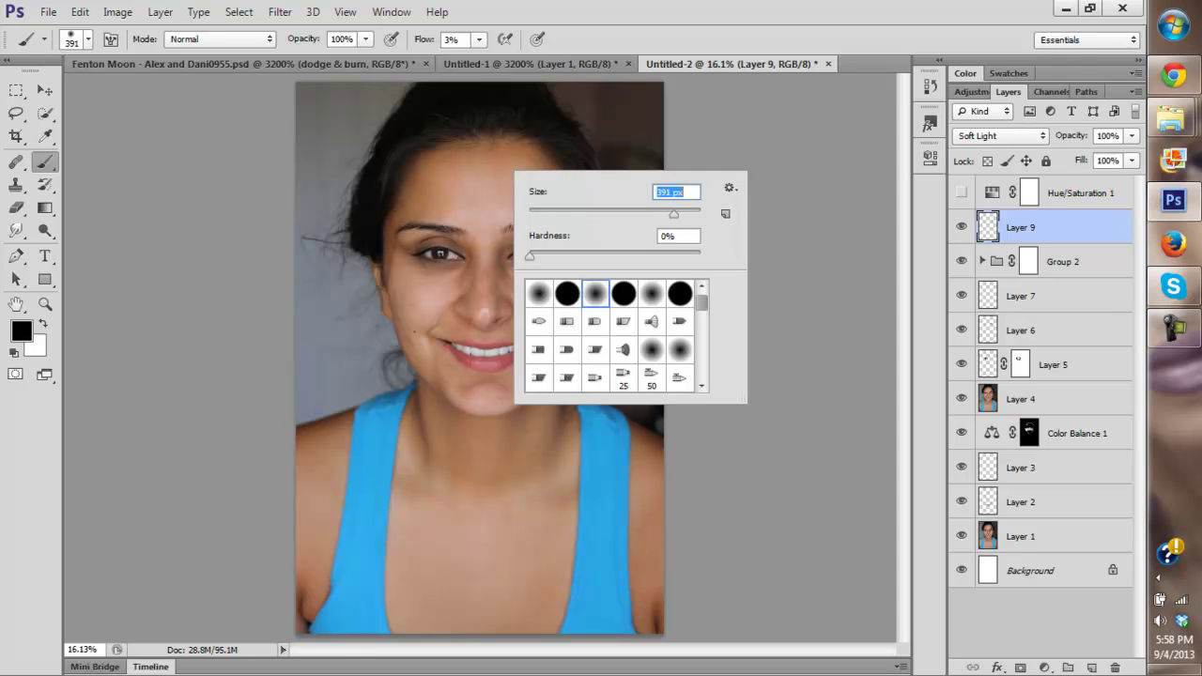
type("422")
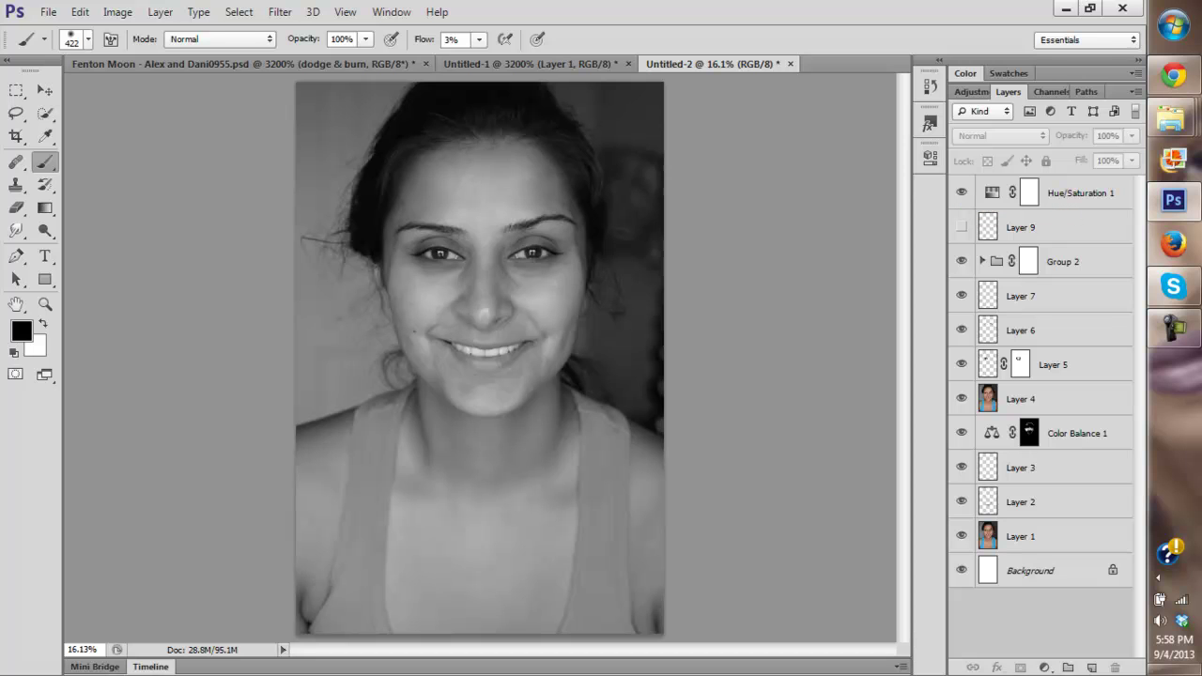
Step: Check the portrait in grayscale through the Hue/Saturation 1 layer with Layer 9 hidden
left_click(960, 193)
left_click(960, 192)
key("z")
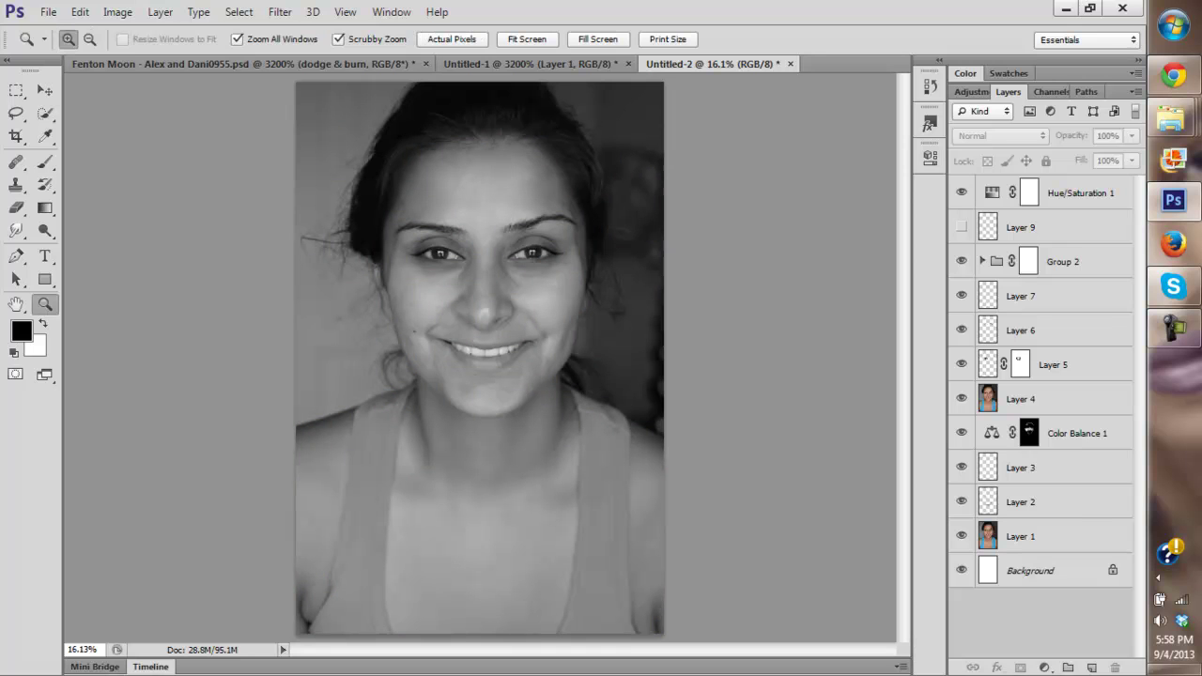
Step: Turn Layer 9 back on and compare the grayscale portrait with and without its shading at a reduced view
left_click(480, 358, "alt")
left_click(480, 358, "alt")
left_click(479, 357, "alt")
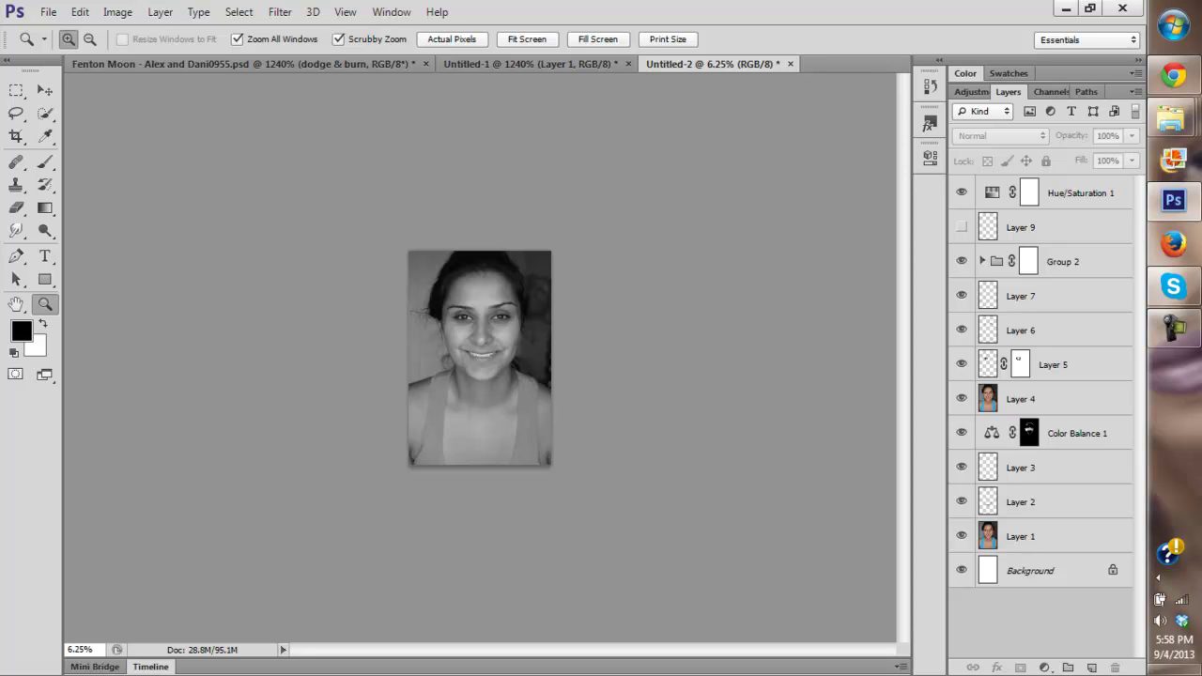
left_click(1042, 227)
left_click(960, 227)
left_click(961, 227)
left_click(961, 227)
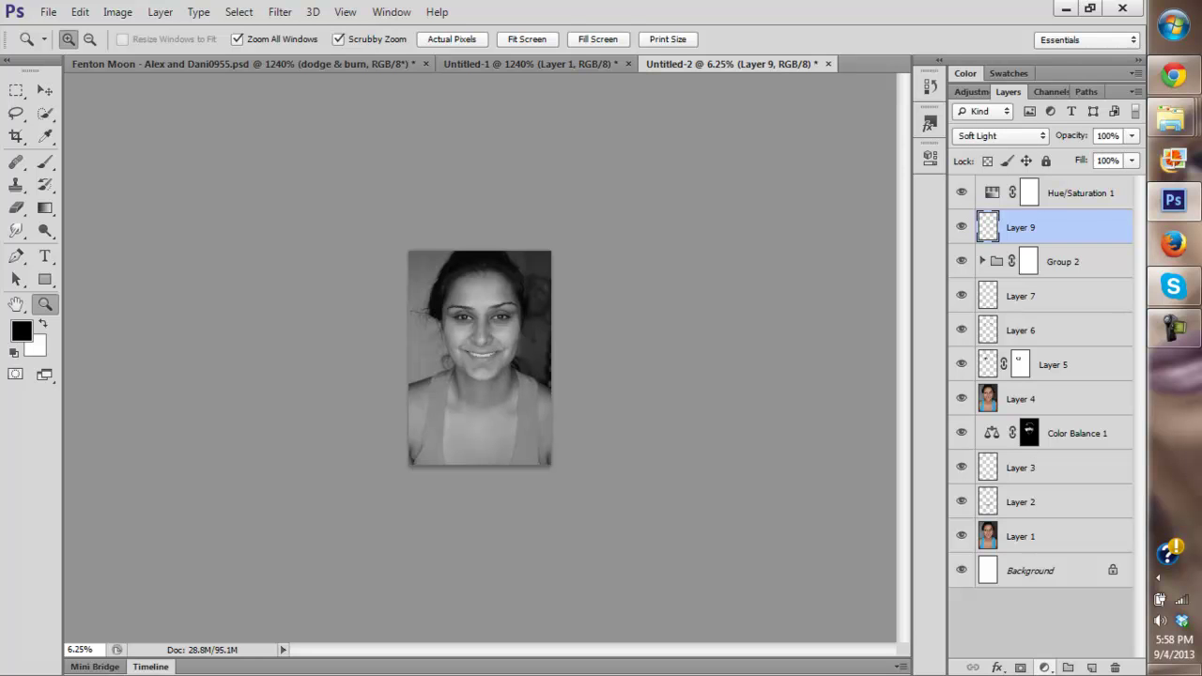
Step: Add a Levels adjustment above Layer 9 with input black 12 and output white 220, and invert its mask to black
left_click(1044, 668)
left_click(1012, 367)
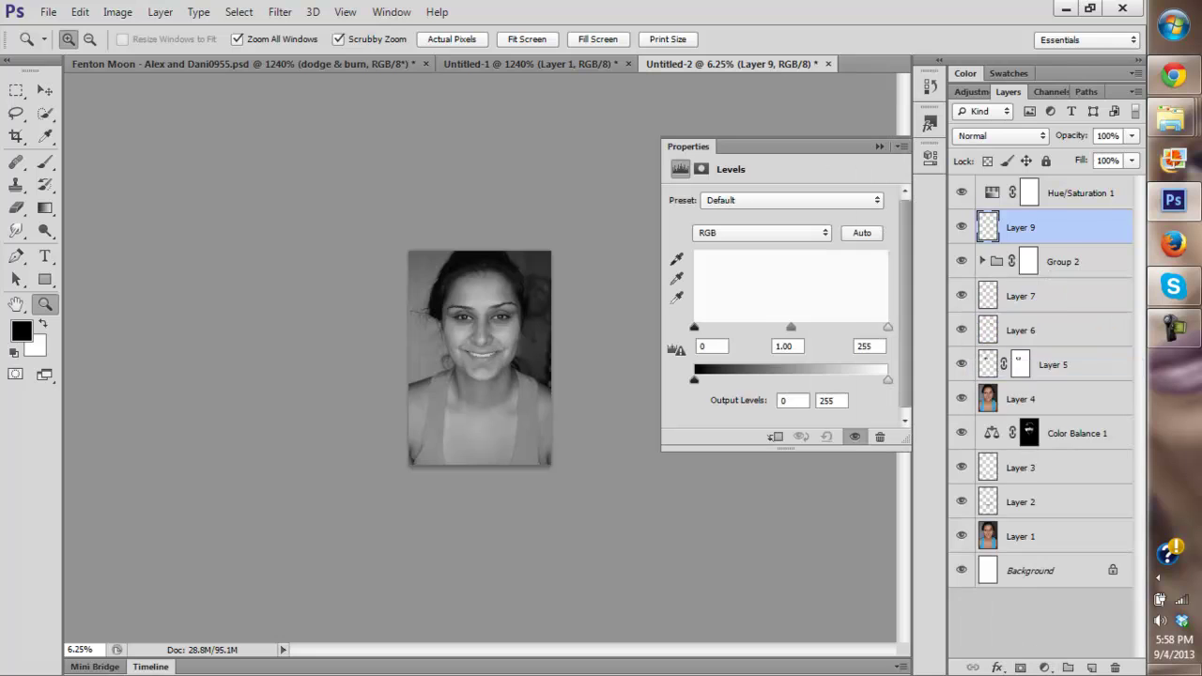
left_click(695, 379)
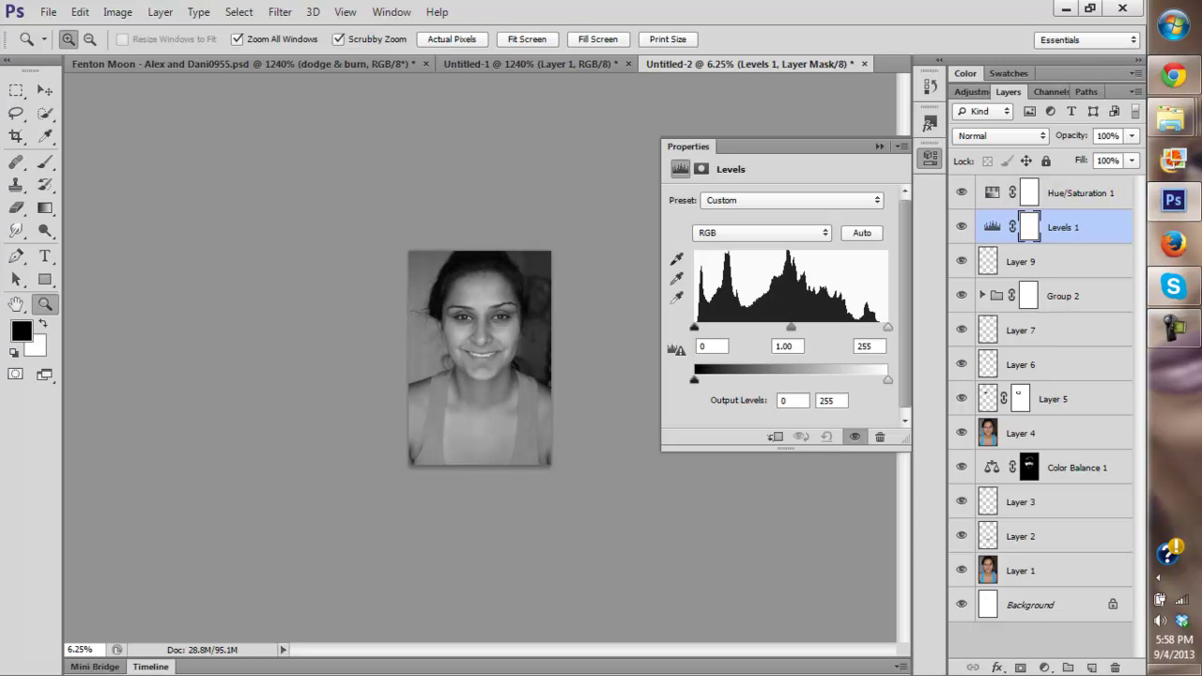
mouse_move(695, 327)
left_mouse_down()
mouse_move(708, 327)
mouse_move(695, 327)
left_mouse_up()
left_click_drag(887, 379, 861, 379)
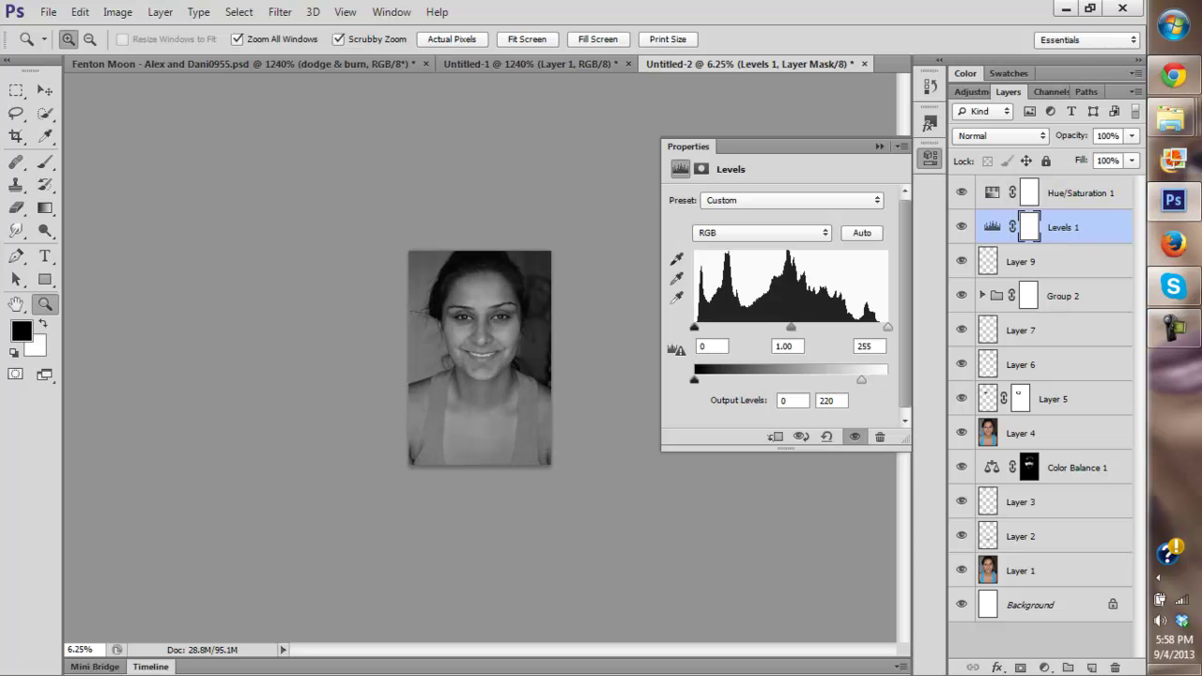
left_click_drag(694, 327, 703, 327)
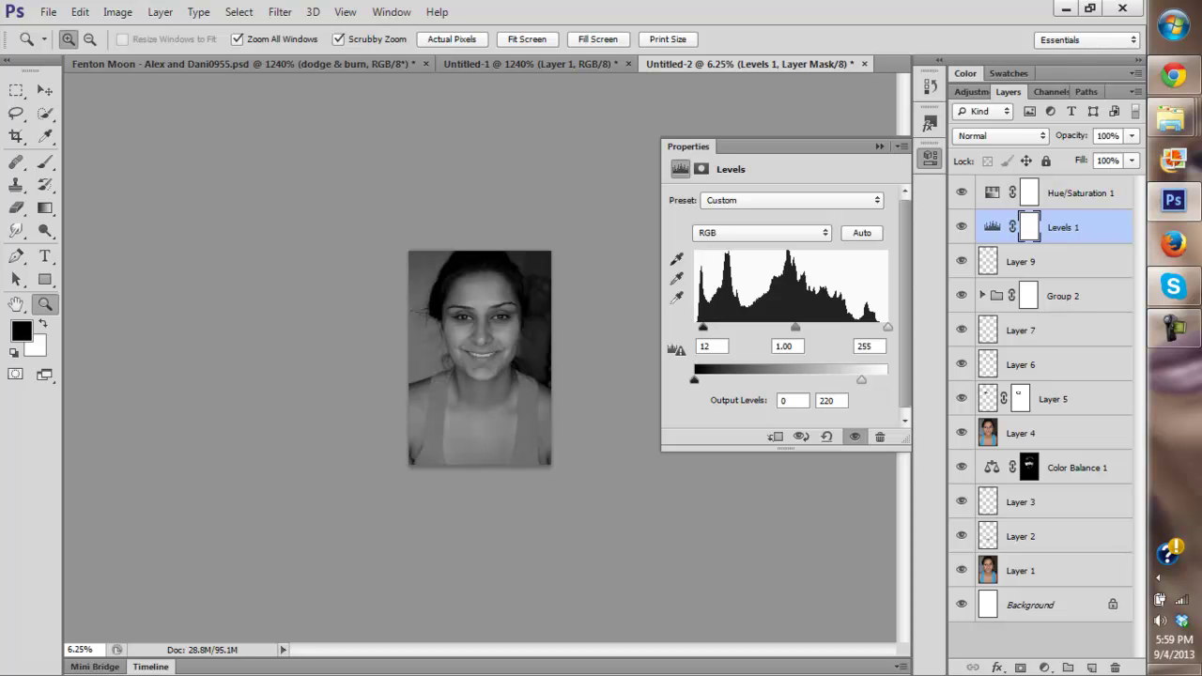
key("ctrl+i")
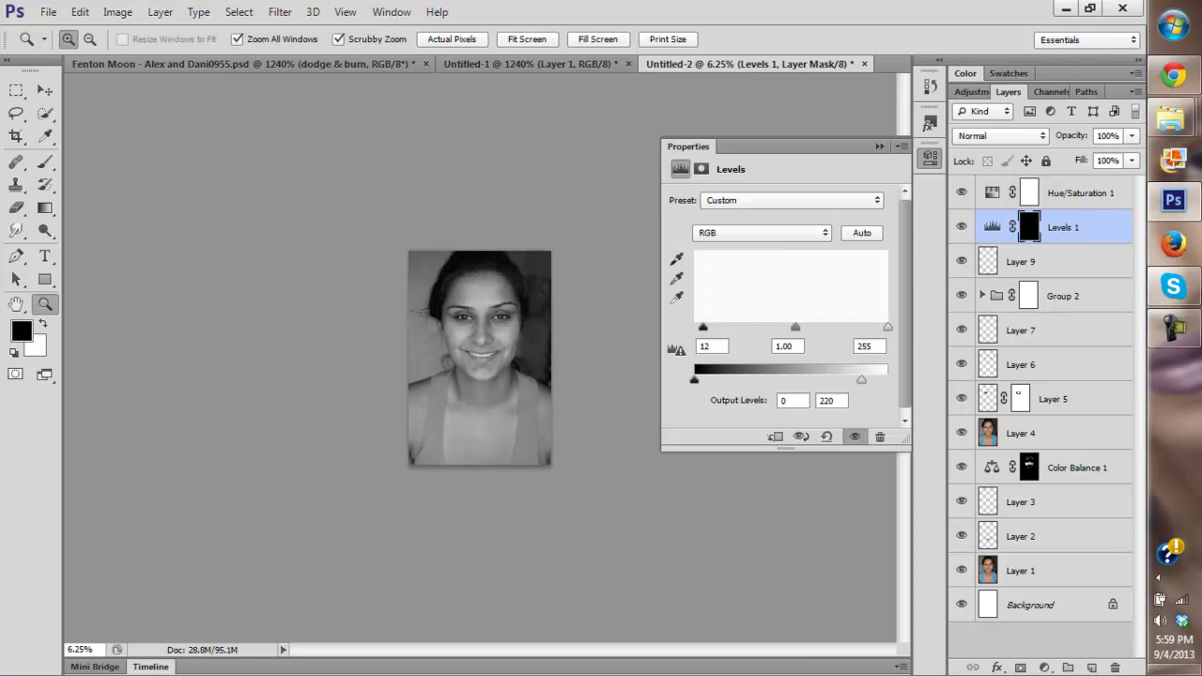
left_click(879, 146)
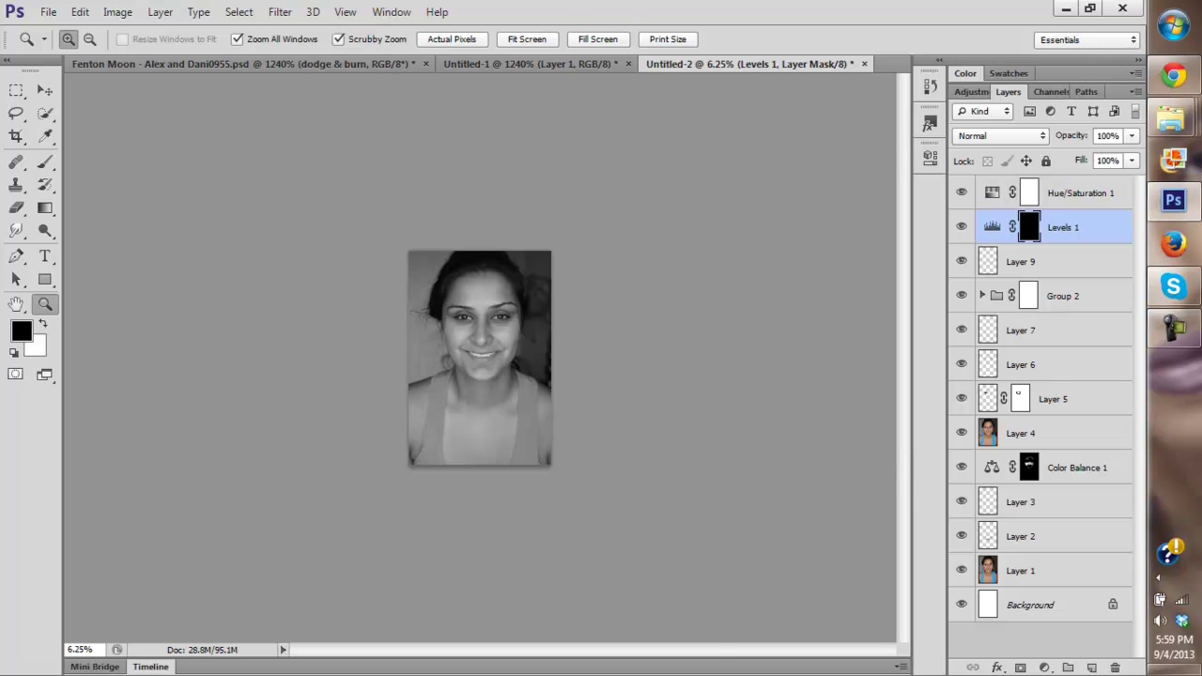
Step: Paint the chest and shoulders in white on the Levels 1 mask with a 1521 px brush, raising the flow from 3% to 12%
left_click(470, 430)
left_click(470, 430)
left_click(469, 430)
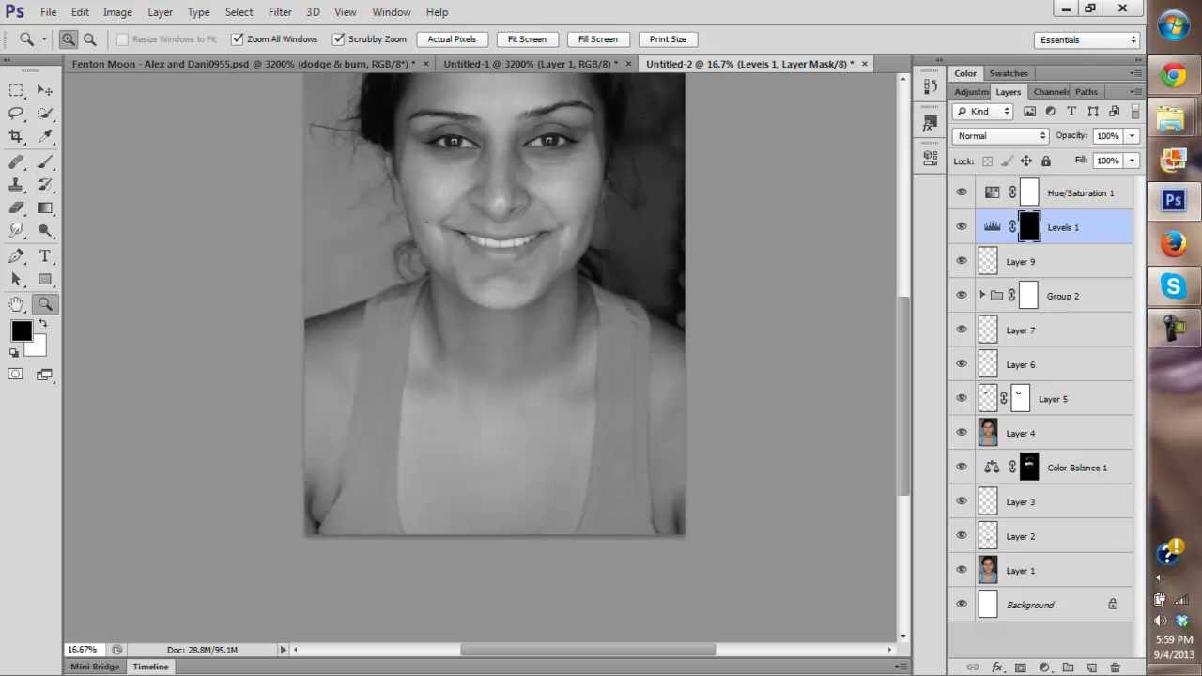
key("b")
right_click(537, 379)
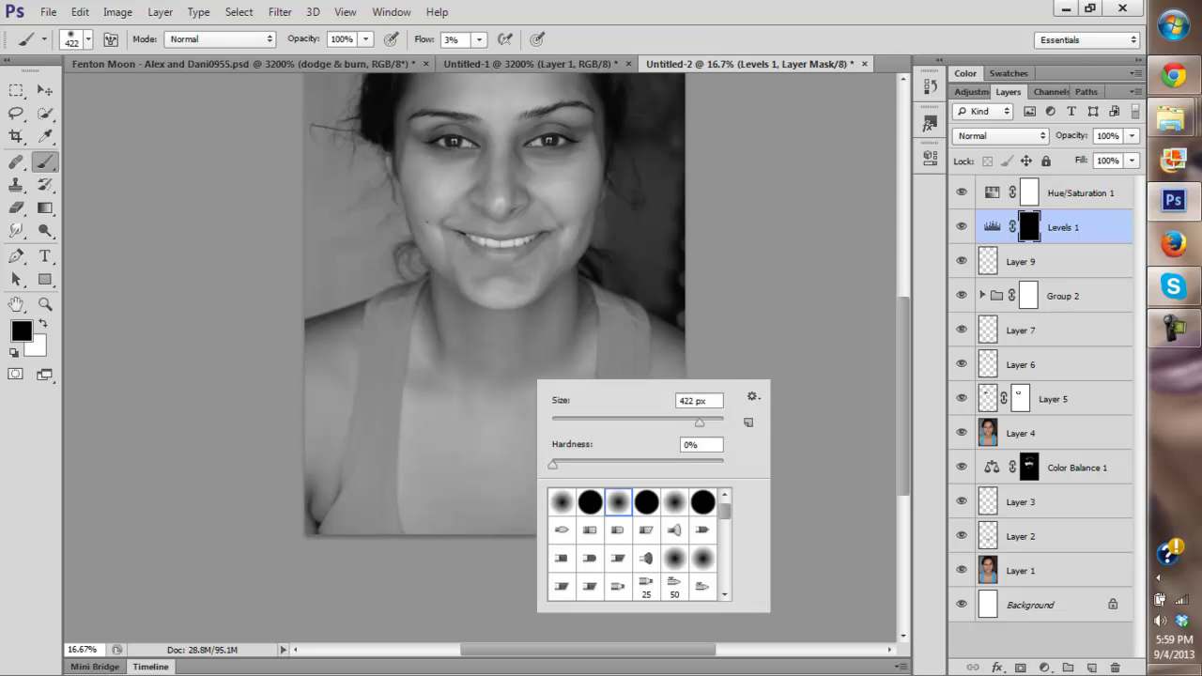
left_click_drag(704, 423, 710, 423)
key("Return")
key("x")
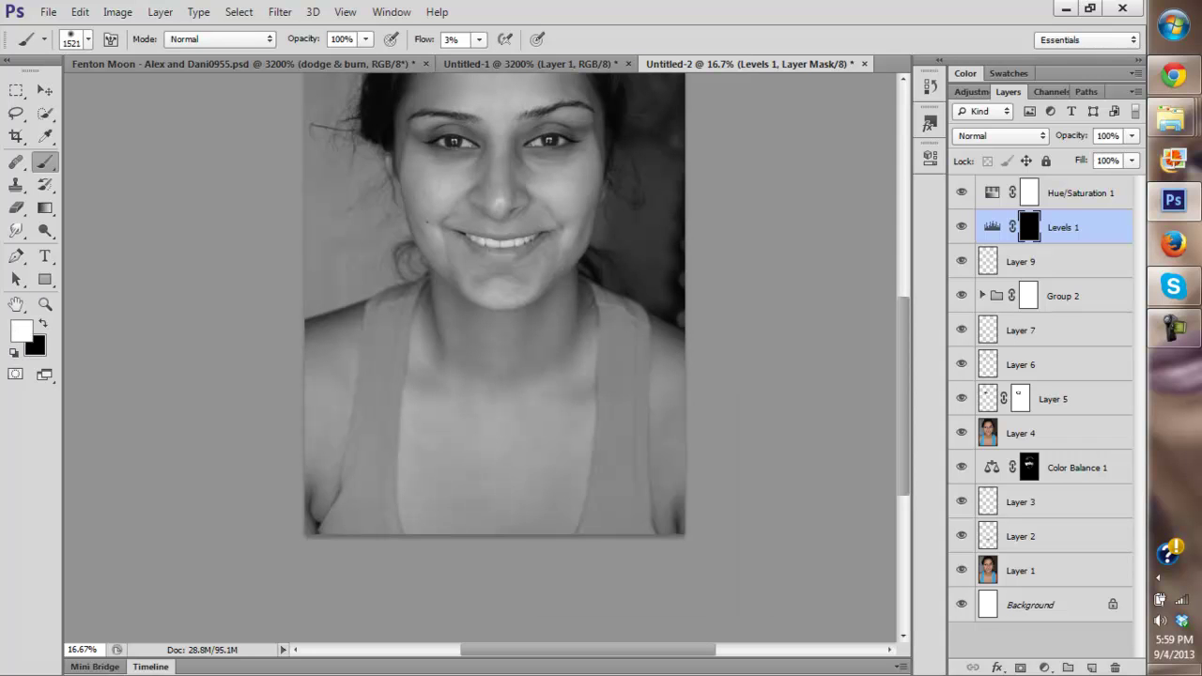
left_click(494, 430)
left_click(479, 40)
left_click_drag(478, 60, 487, 60)
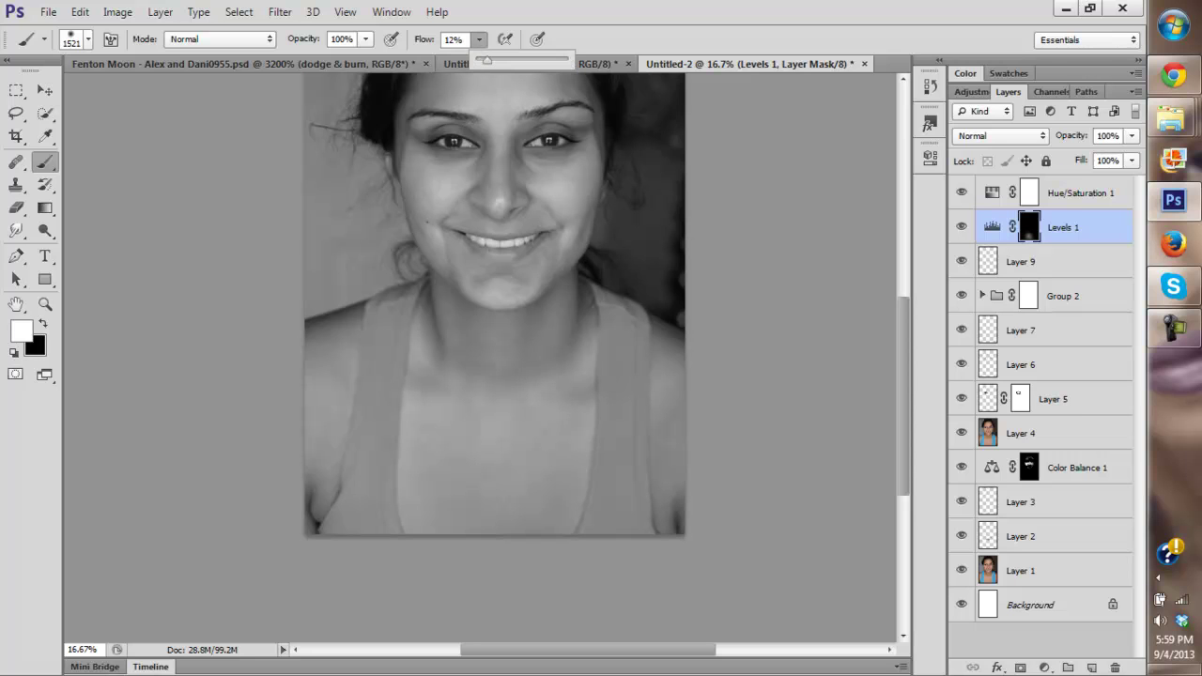
key("Return")
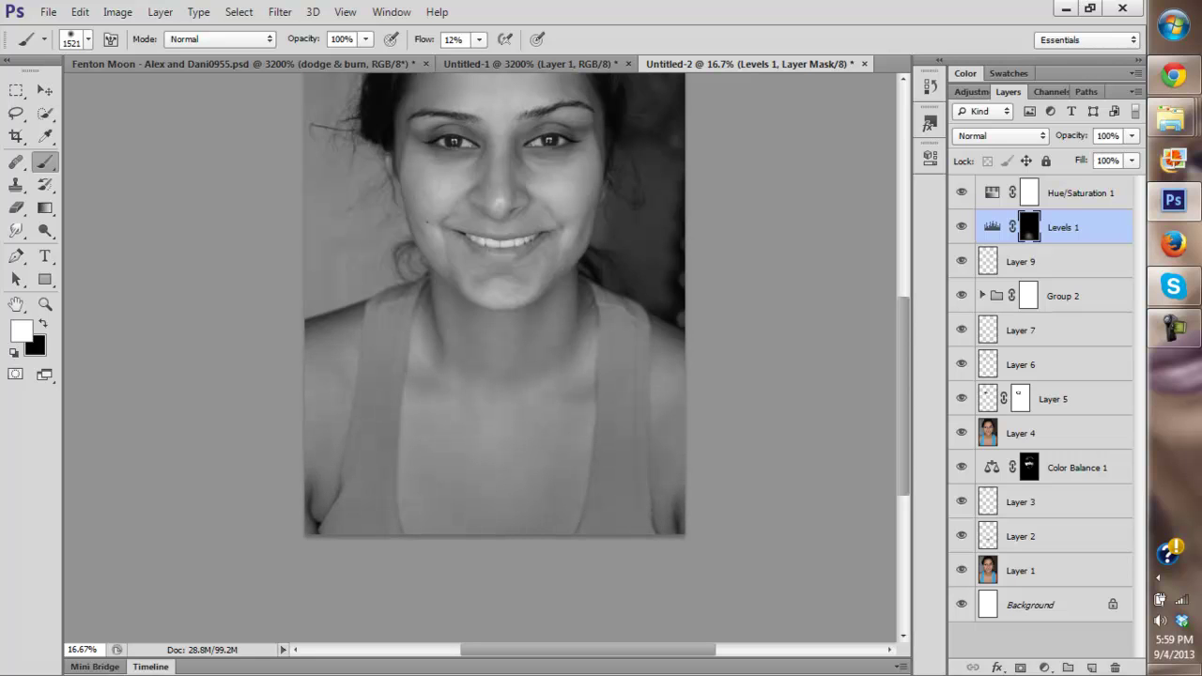
Step: Compare the whole grayscale portrait with and without the Levels 1 darkening, in full and reduced view
key("z")
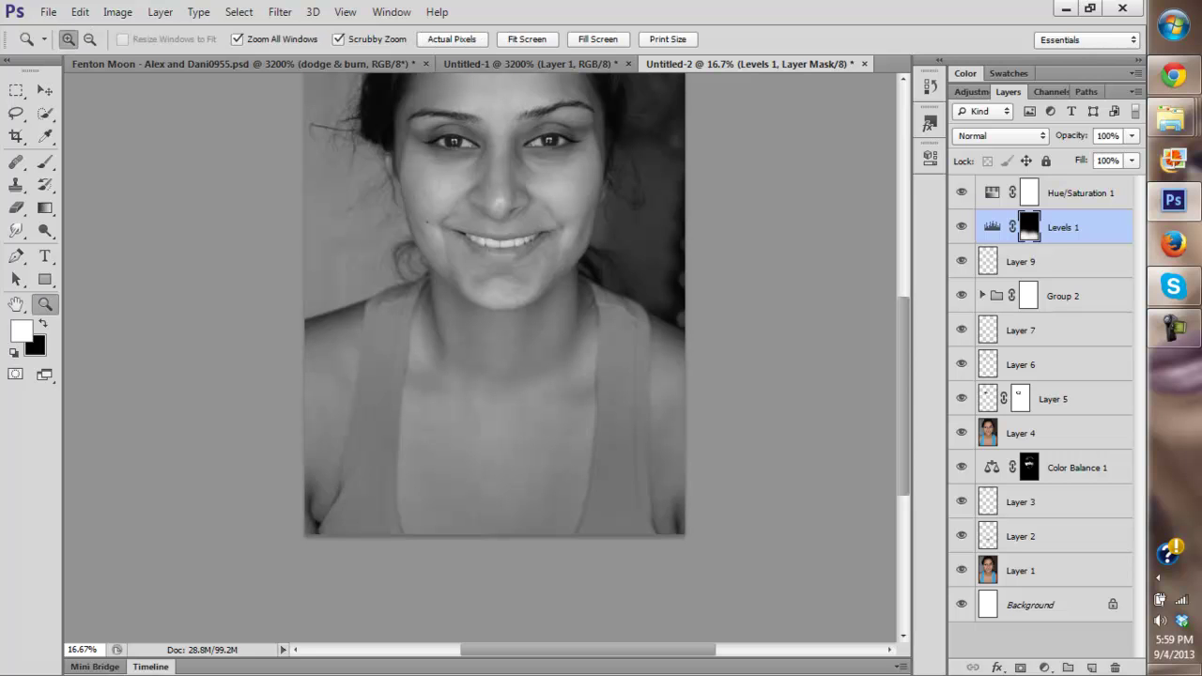
key("ctrl+0")
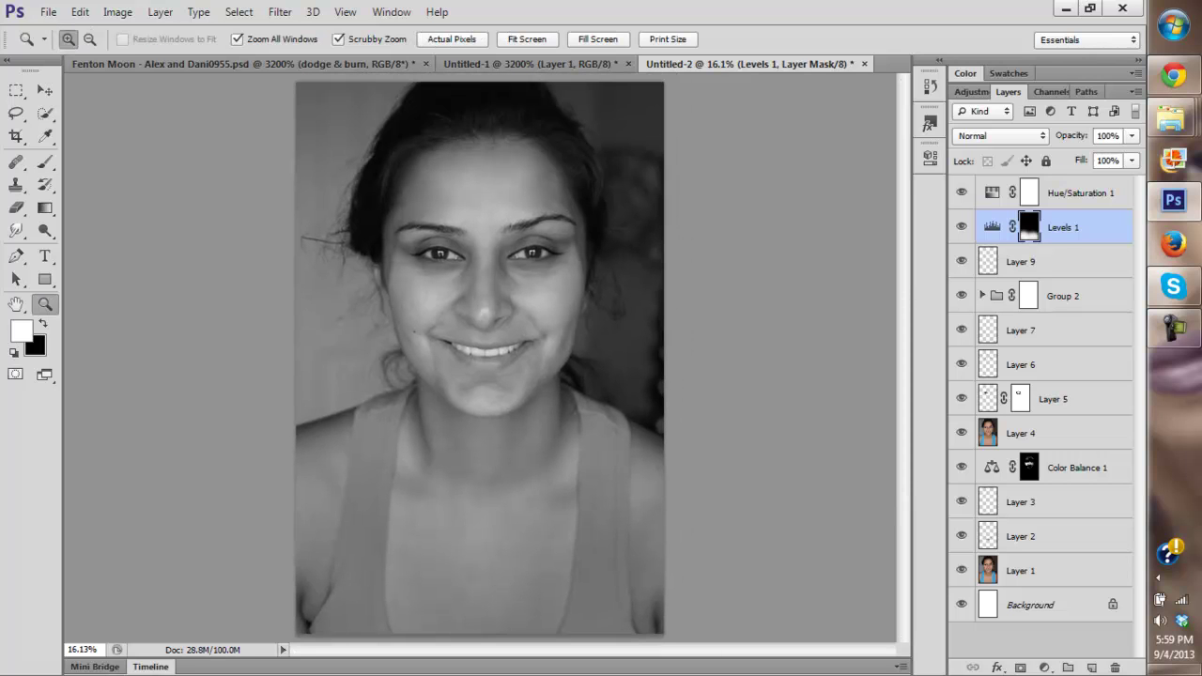
left_click(960, 227)
left_click(961, 227)
left_click(480, 358, "alt")
left_click(480, 359, "alt")
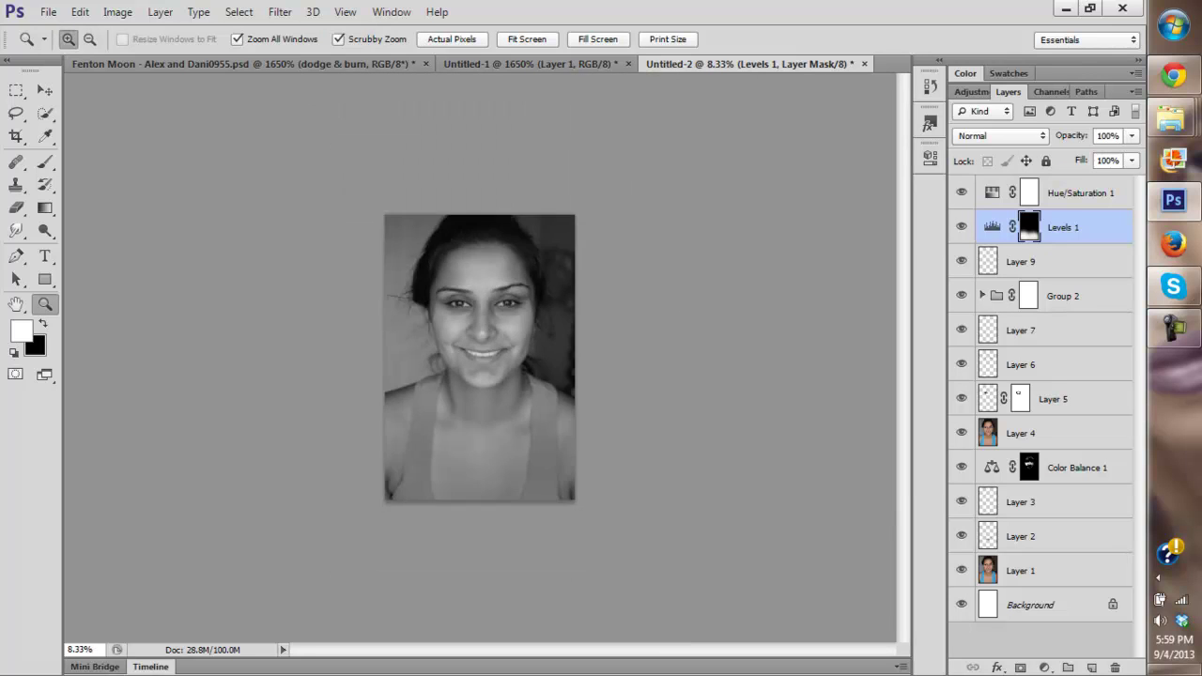
left_click(961, 227)
left_click(961, 227)
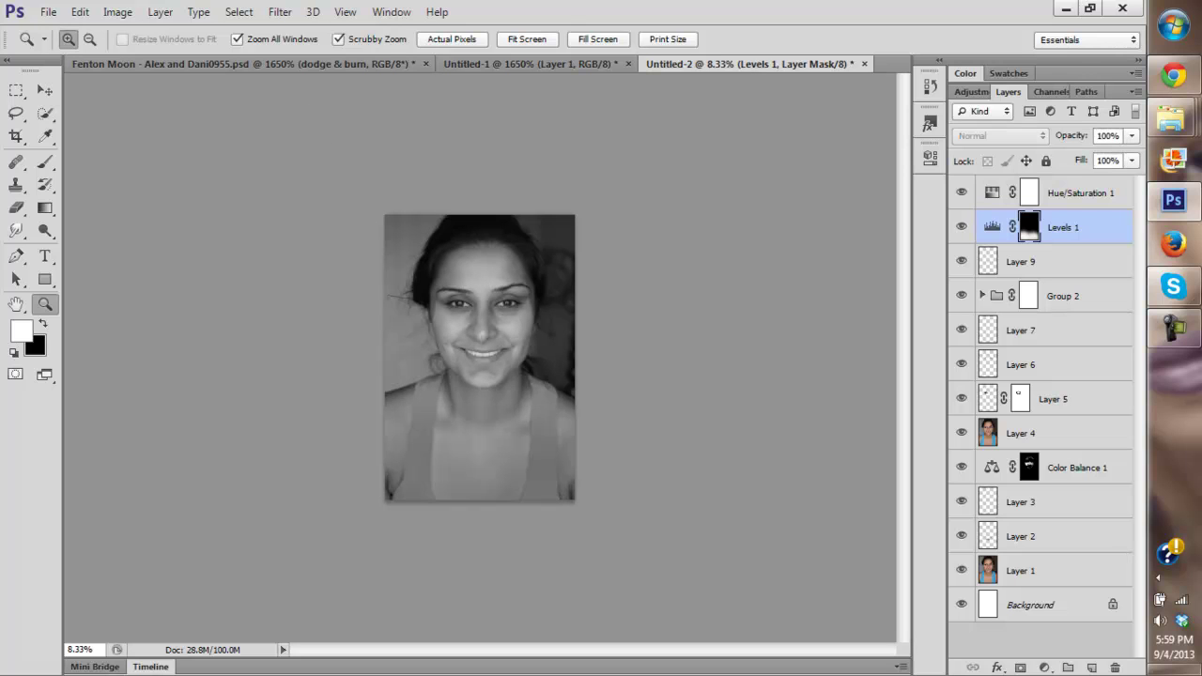
key("b")
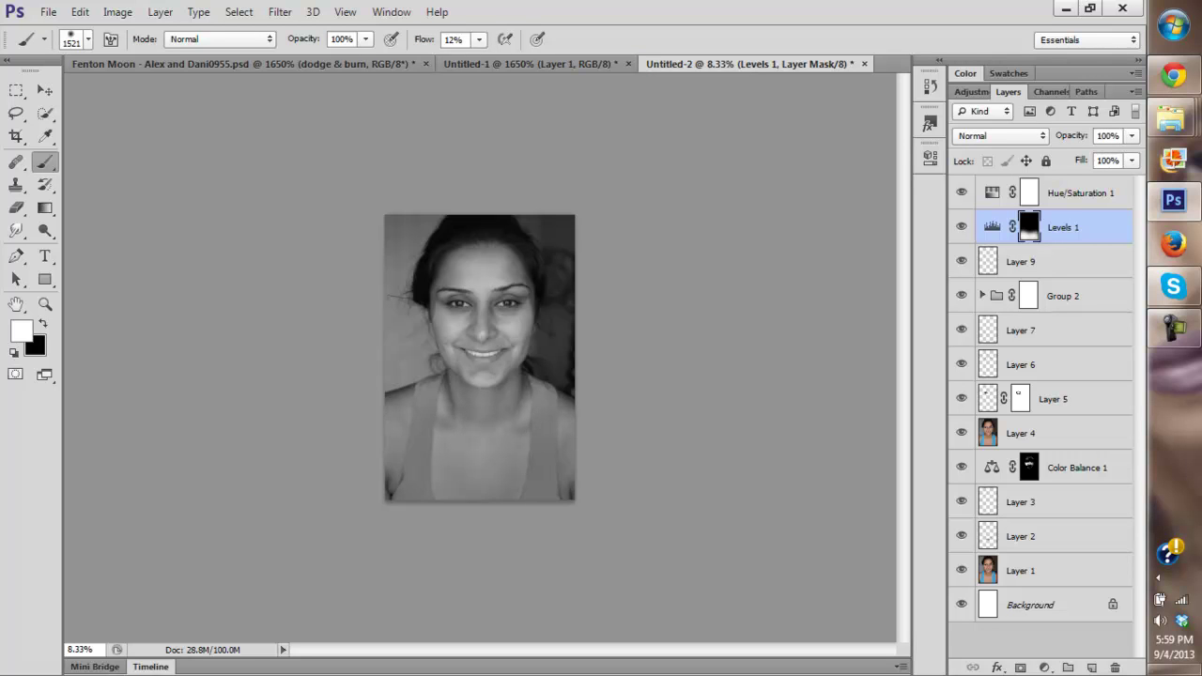
Step: Lower the Levels 1 layer's opacity to 74%, compare it on and off, and reduce it further to 35%
left_click(960, 227)
left_click(960, 228)
left_click(1132, 136)
left_click_drag(1131, 156, 1108, 156)
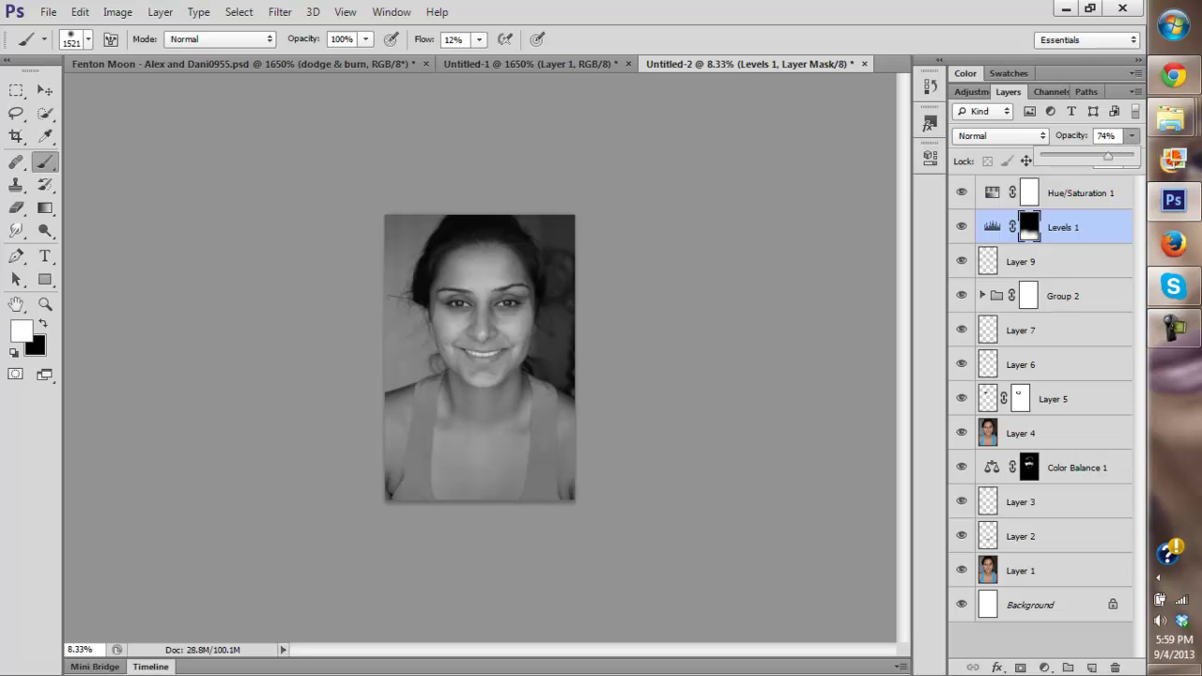
left_click(962, 226)
left_click(962, 226)
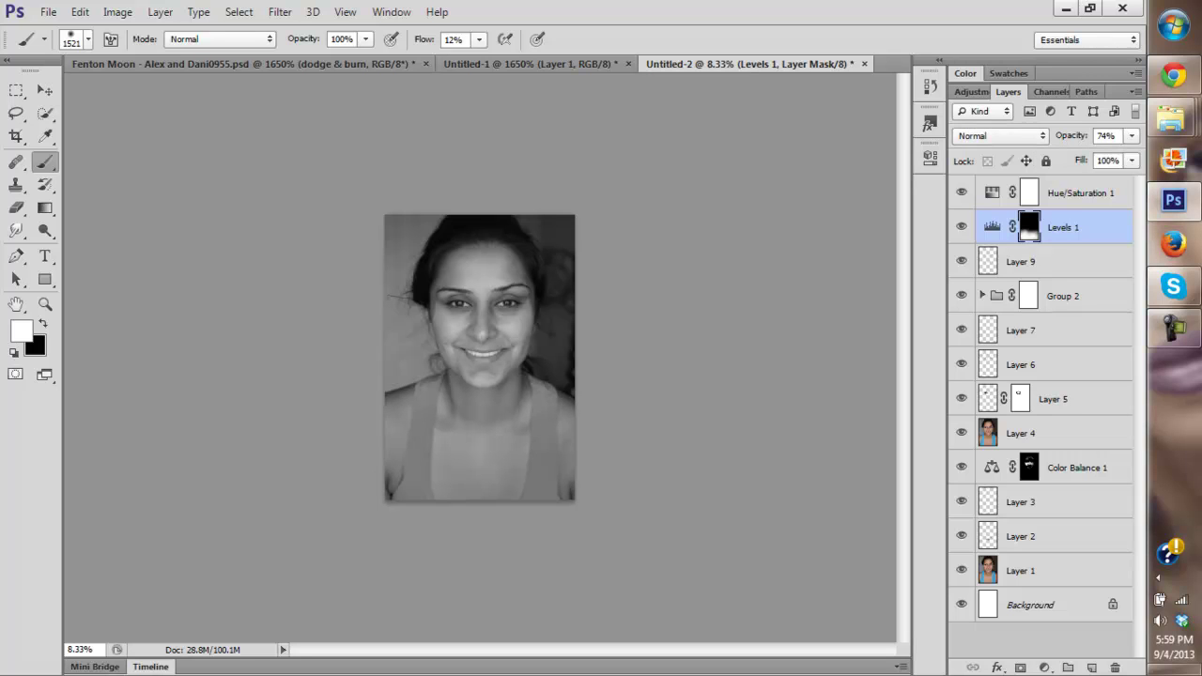
left_click(1133, 137)
left_click_drag(1108, 156, 1080, 156)
Step: Hide the Hue/Saturation 1 layer and compare the color portrait with and without Levels 1
left_click(45, 304)
left_click(479, 328)
key("ctrl+plus")
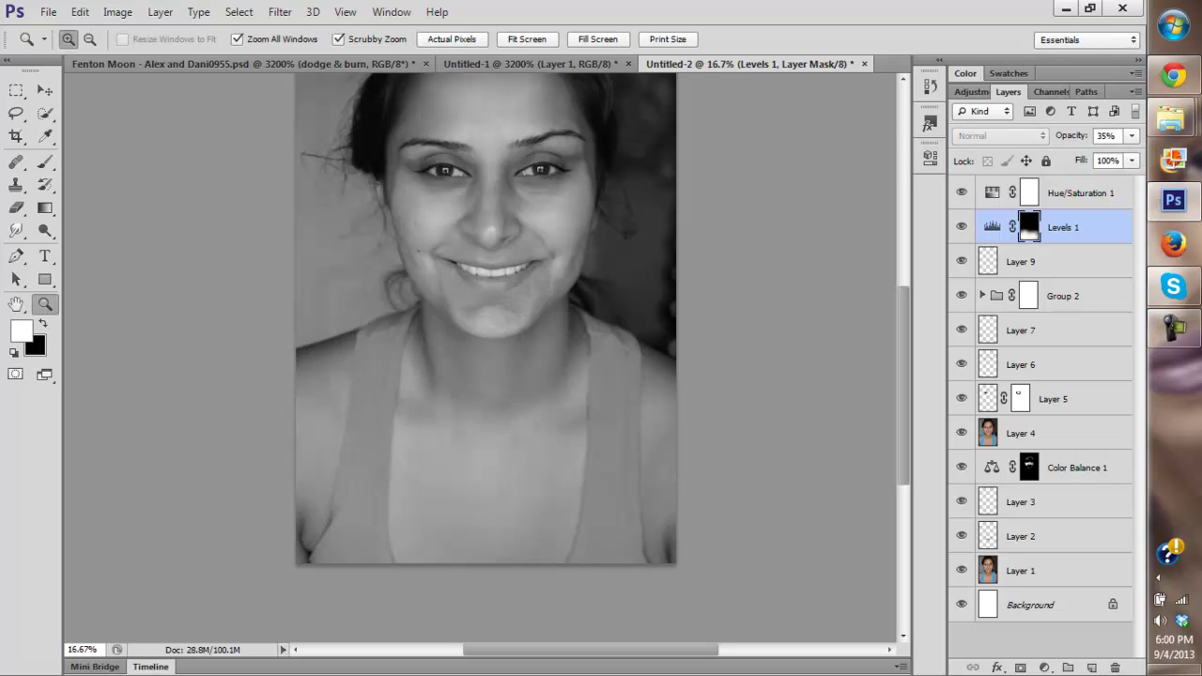
left_click(961, 191)
left_click(961, 226)
left_click(961, 226)
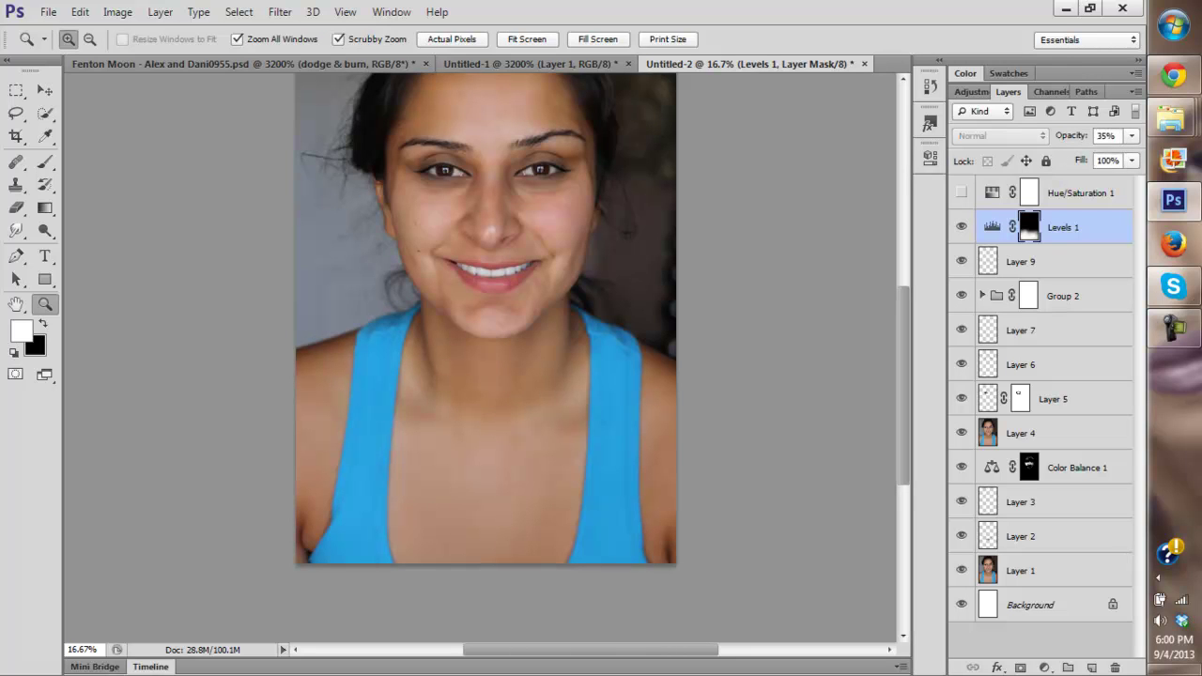
left_click(527, 39)
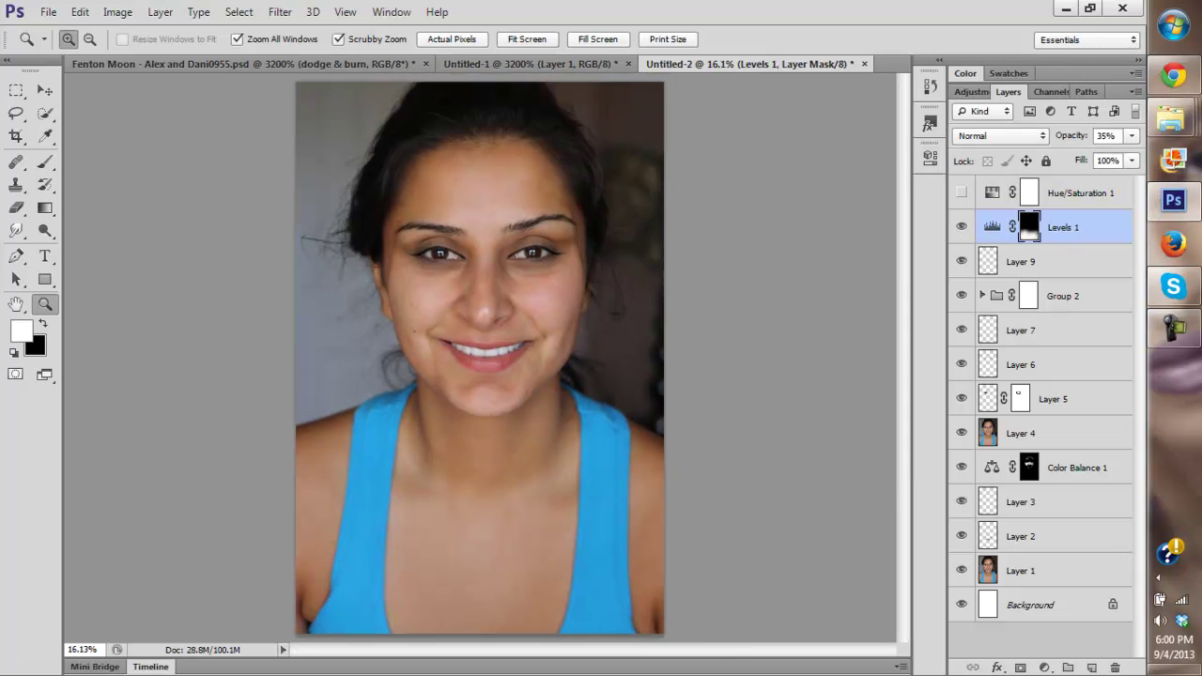
Step: Compare the original photo on Layer 1 alone repeatedly with the full retouched layer stack
left_click(960, 570, "alt")
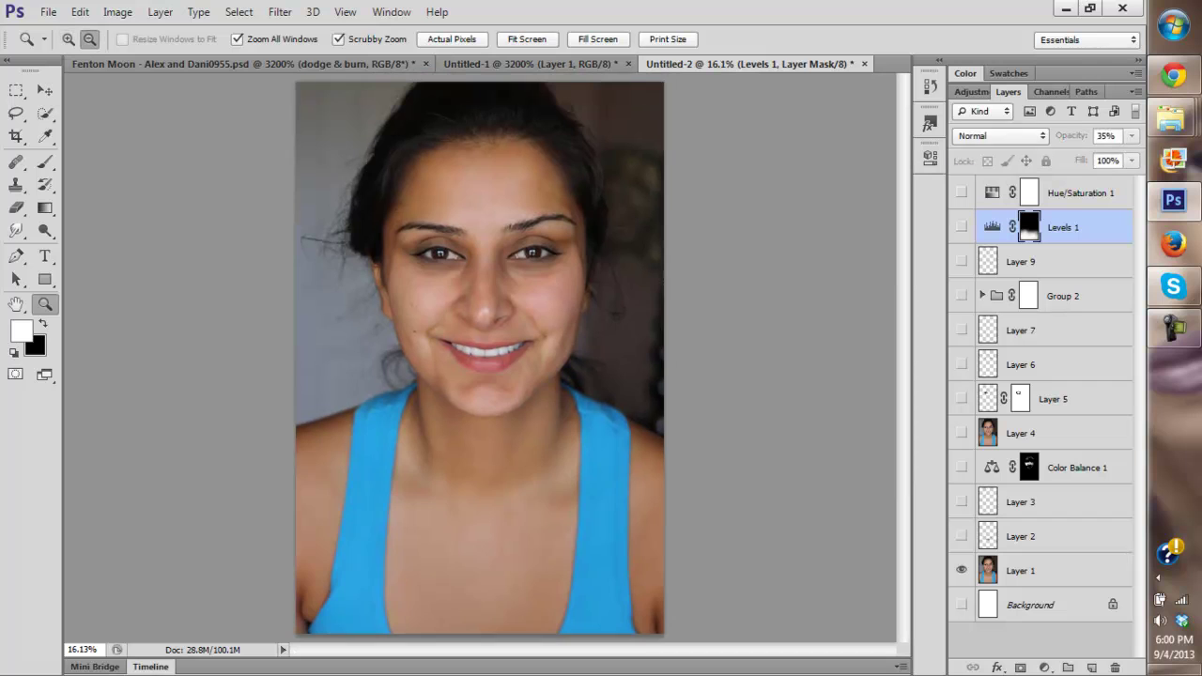
left_click(961, 570, "alt")
left_click(960, 570, "alt")
left_click(960, 570, "alt")
left_click(960, 570, "alt")
left_click(961, 570, "alt")
left_click(960, 570, "alt")
left_click(960, 570, "alt")
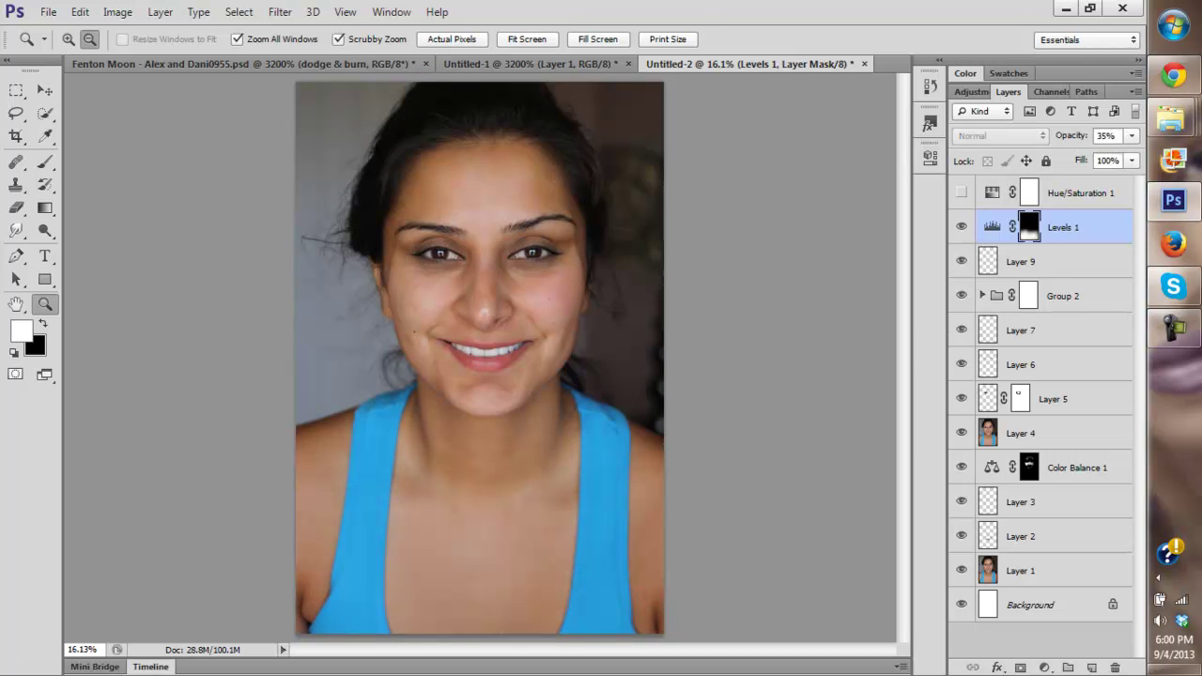
left_click(961, 570, "alt")
left_click(961, 570, "alt")
left_click(961, 570, "alt")
left_click(961, 570, "alt")
left_click(960, 570, "alt")
left_click(961, 570, "alt")
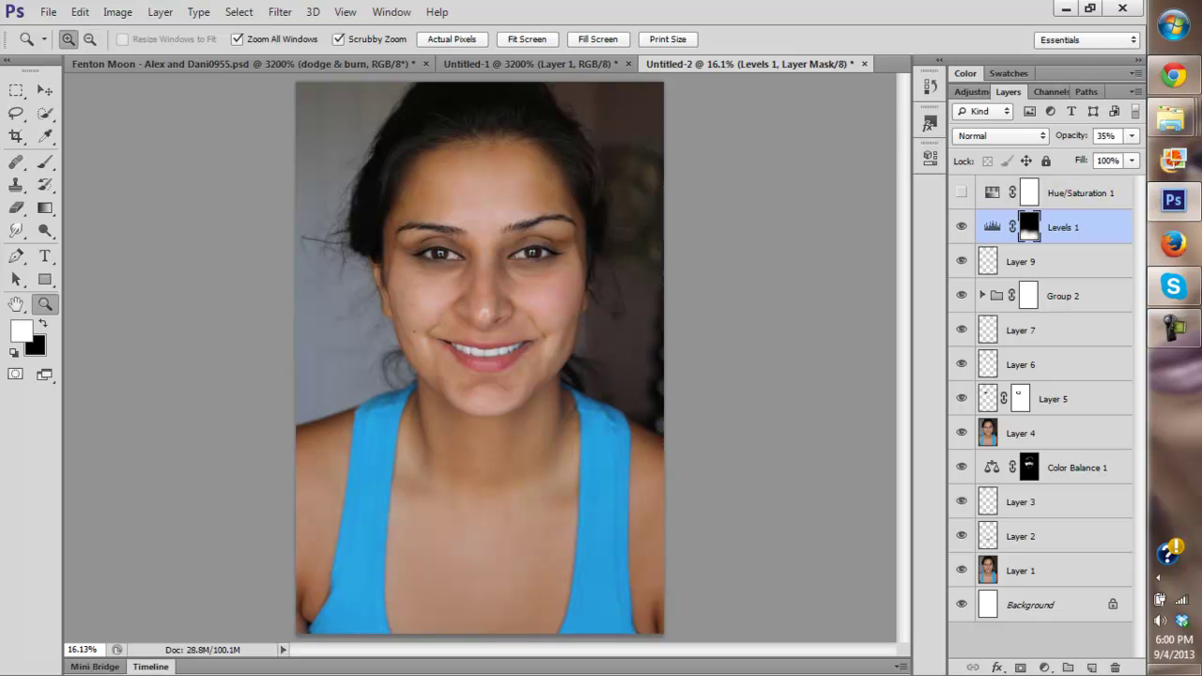
left_click(961, 570, "alt")
left_click(960, 570, "alt")
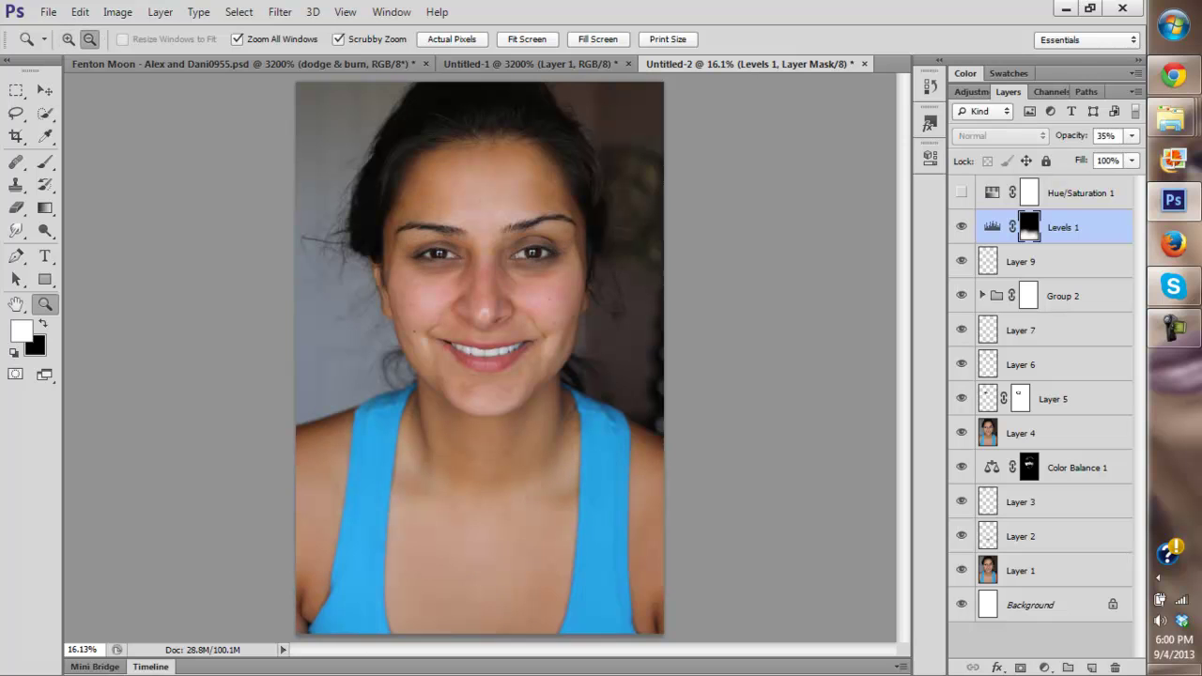
left_click(961, 570, "alt")
left_click(961, 570, "alt")
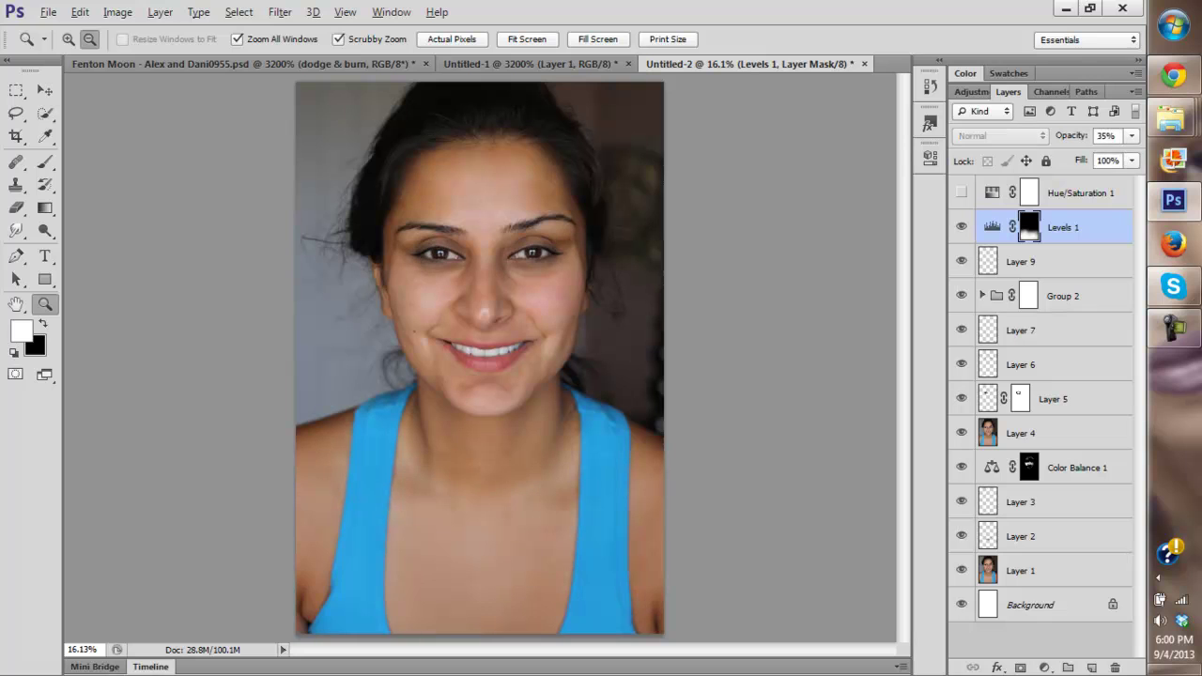
Step: Create a new empty layer above Levels 1 and set the brush size to 39 px
left_click(1044, 667)
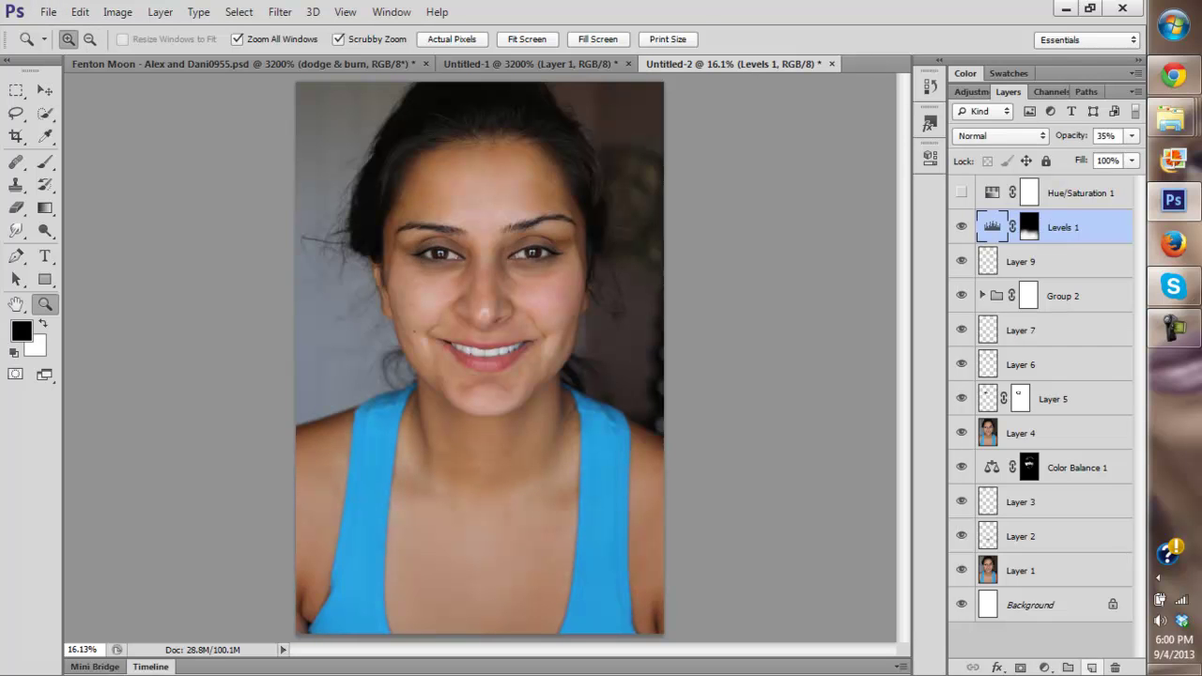
left_click(1091, 668)
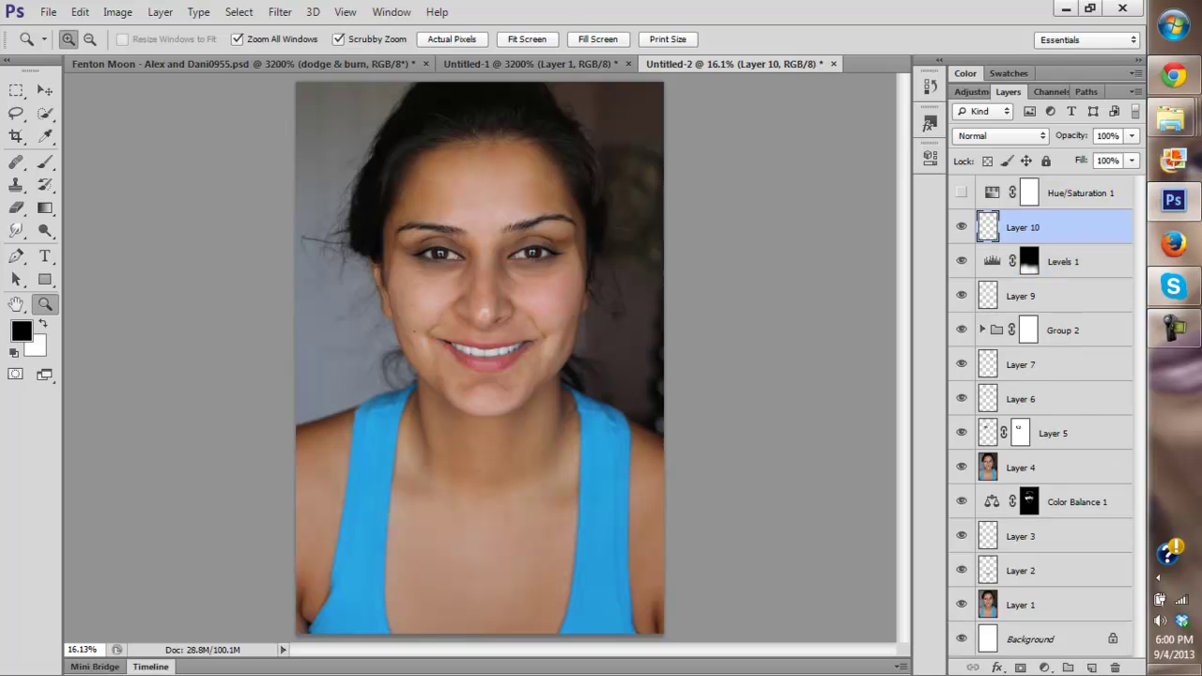
key("b")
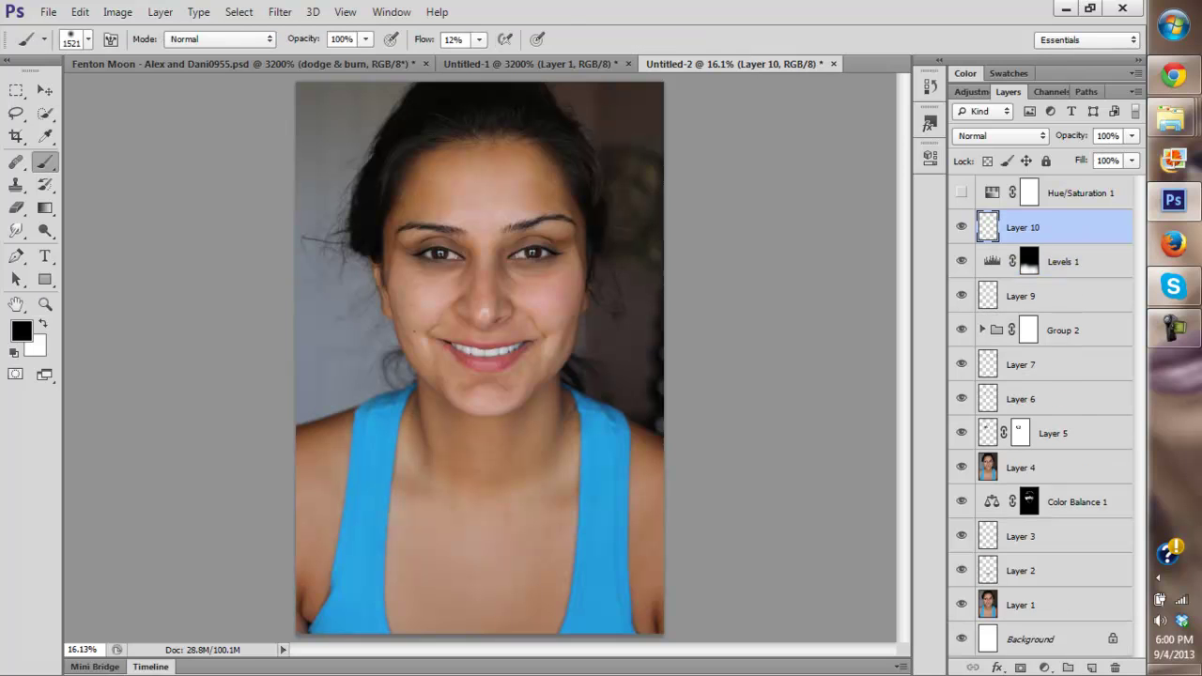
right_click(596, 317)
left_click(644, 361)
Step: Show the Hue/Saturation 1 layer again and add a Brightness/Contrast adjustment above it with strongly increased contrast
left_click(962, 193)
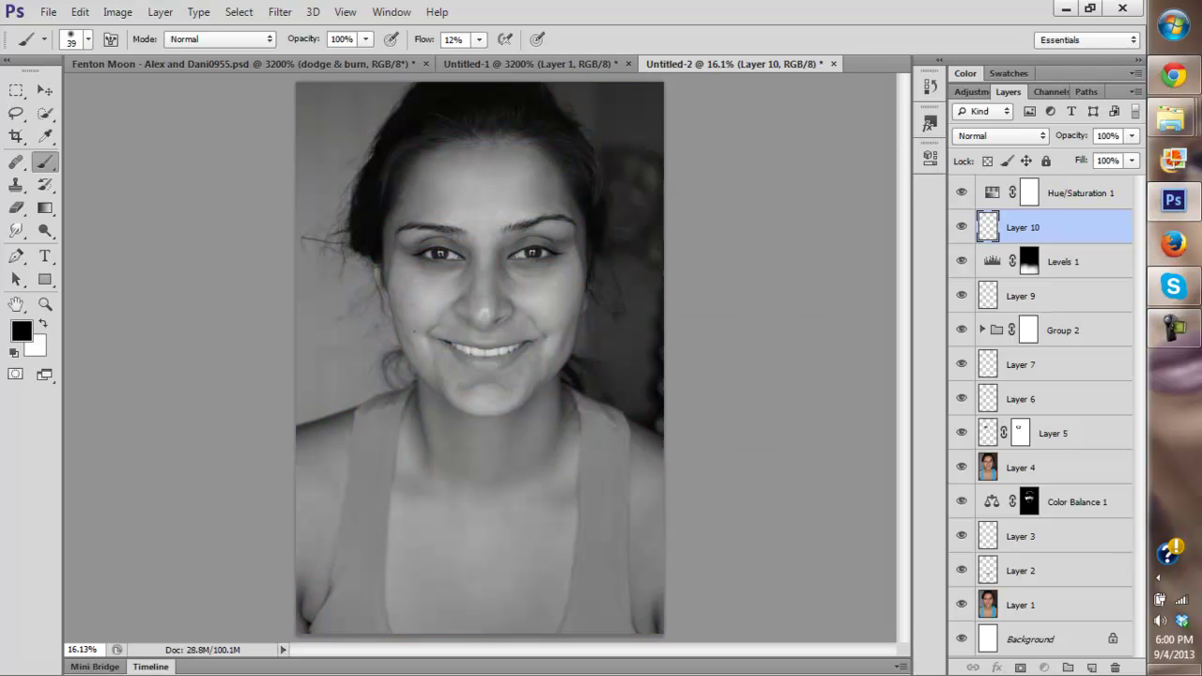
left_click(1080, 193)
left_click(1044, 668)
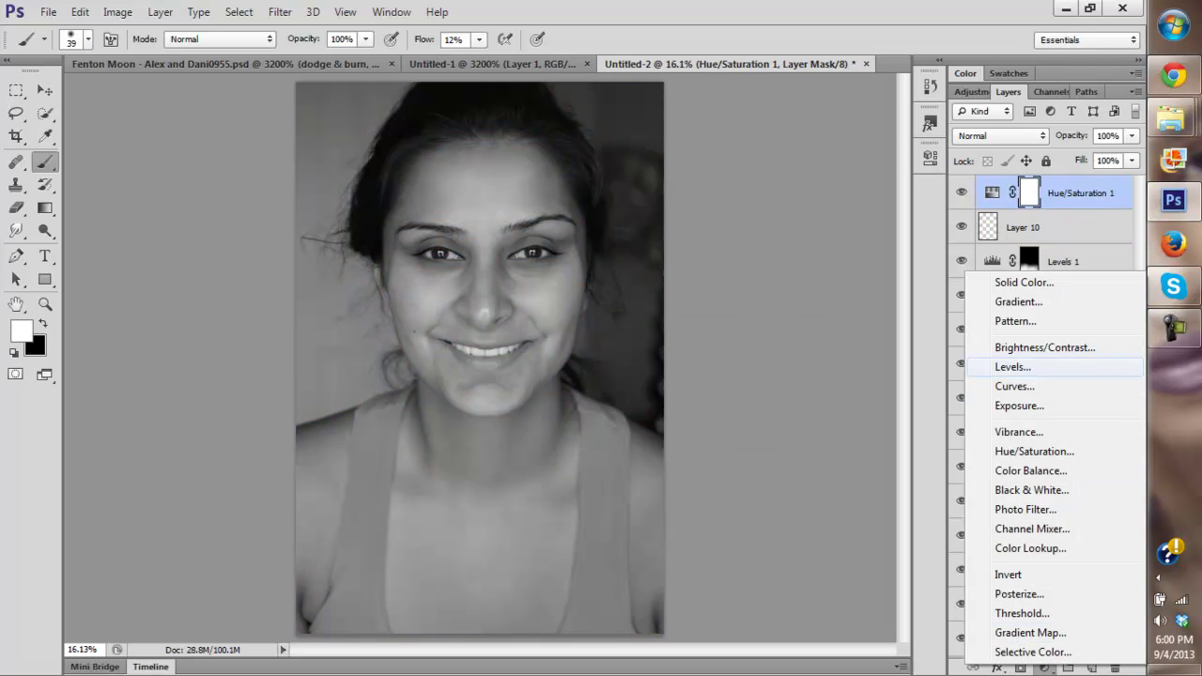
left_click(1045, 348)
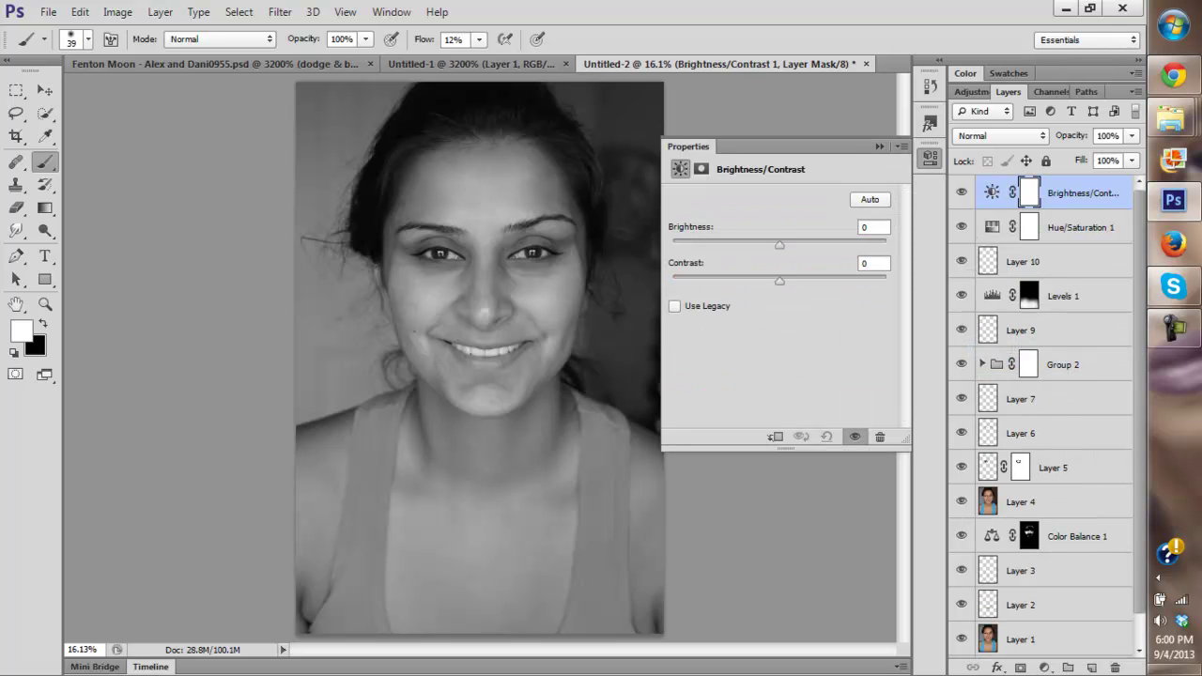
left_click_drag(779, 280, 870, 279)
left_click(879, 147)
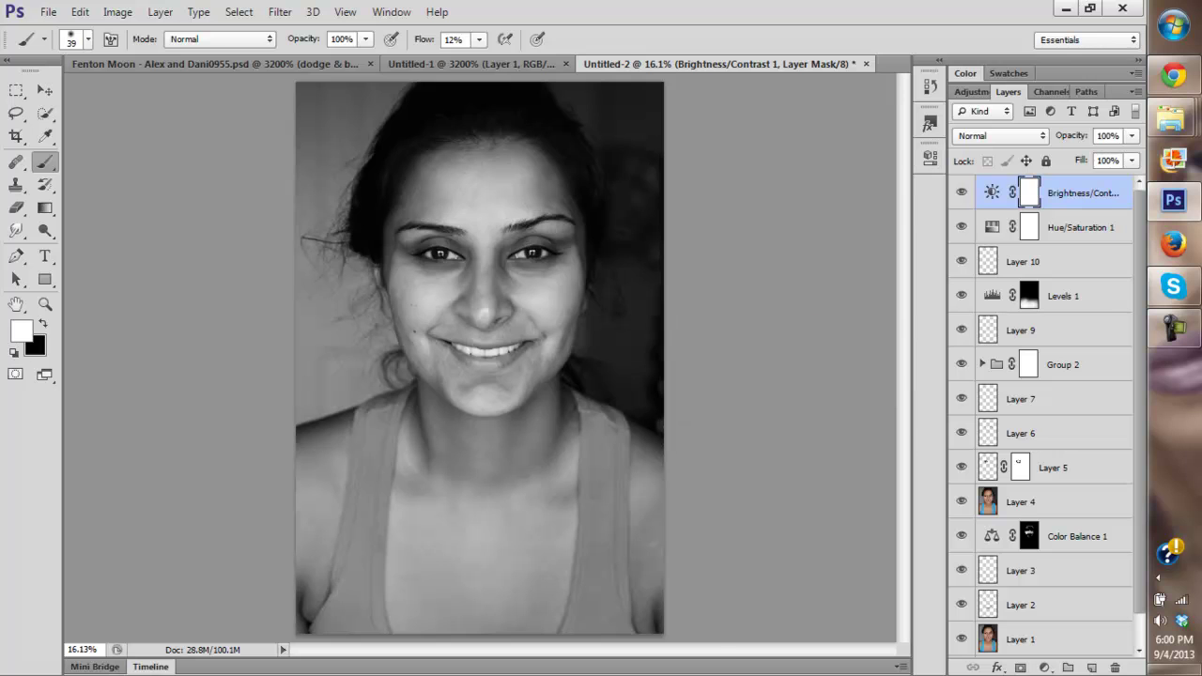
Step: Set the Brightness/Contrast 1 adjustment to a brightness of -45 and a contrast of 100
left_click(45, 304)
left_click(483, 315)
left_click(473, 329)
left_click(473, 338)
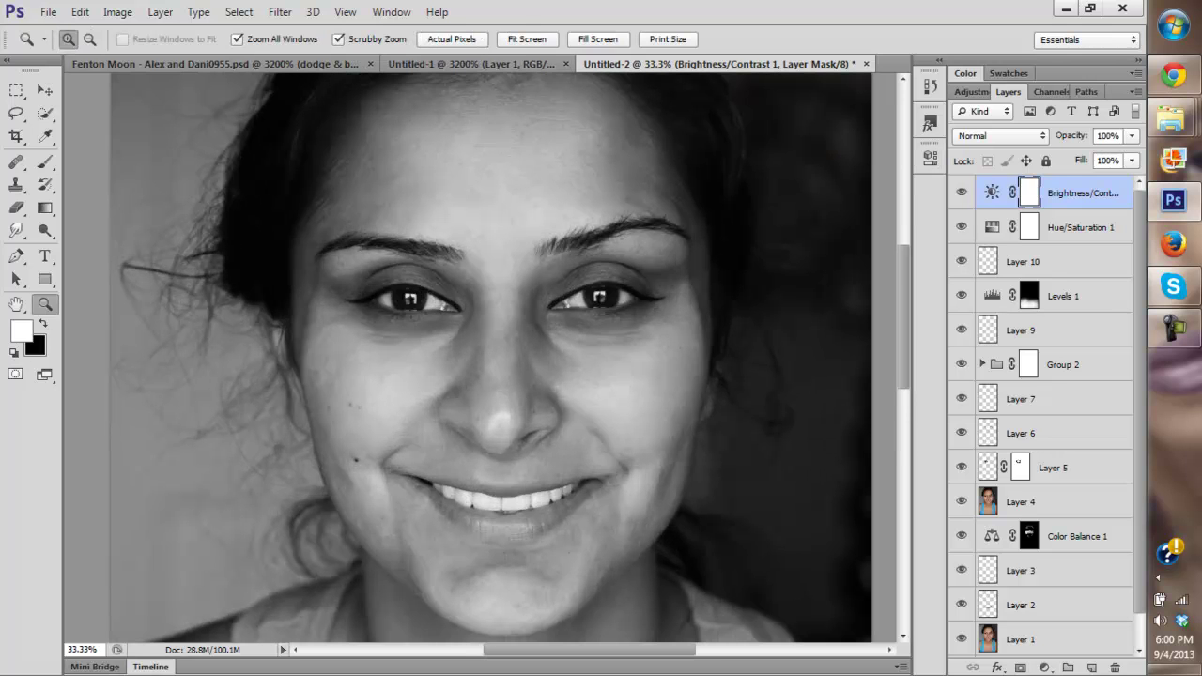
scroll(491, 358, "down", 2)
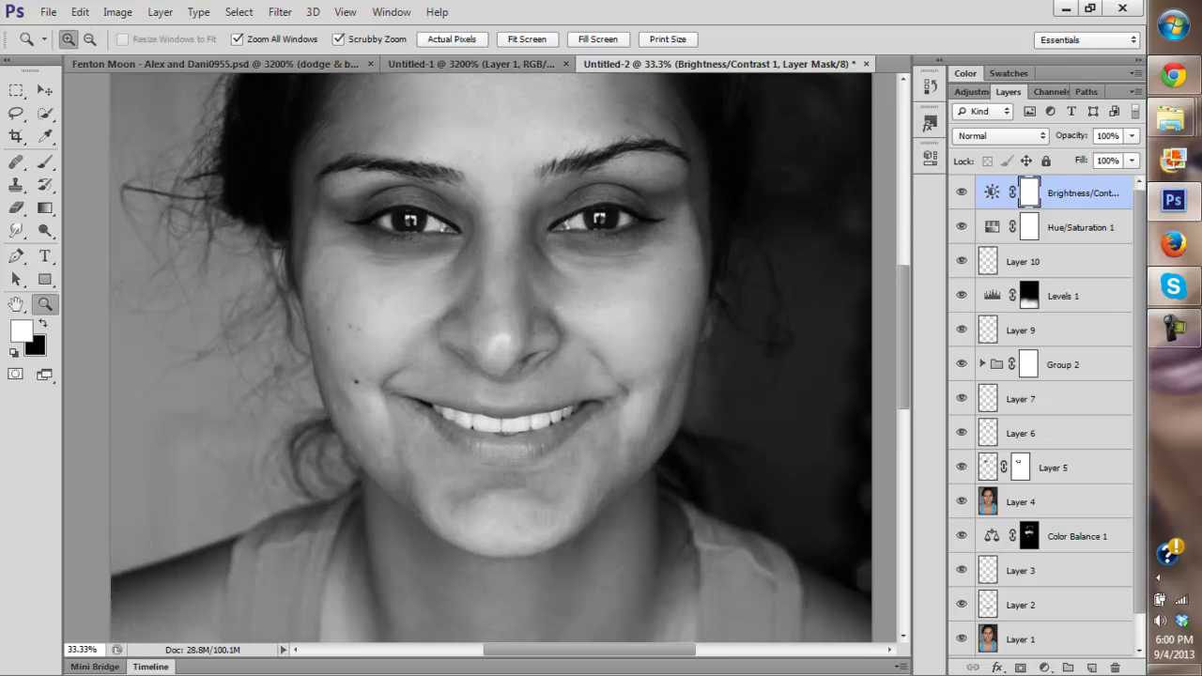
double_click(991, 192)
left_click_drag(779, 244, 747, 244)
left_click_drag(869, 279, 885, 280)
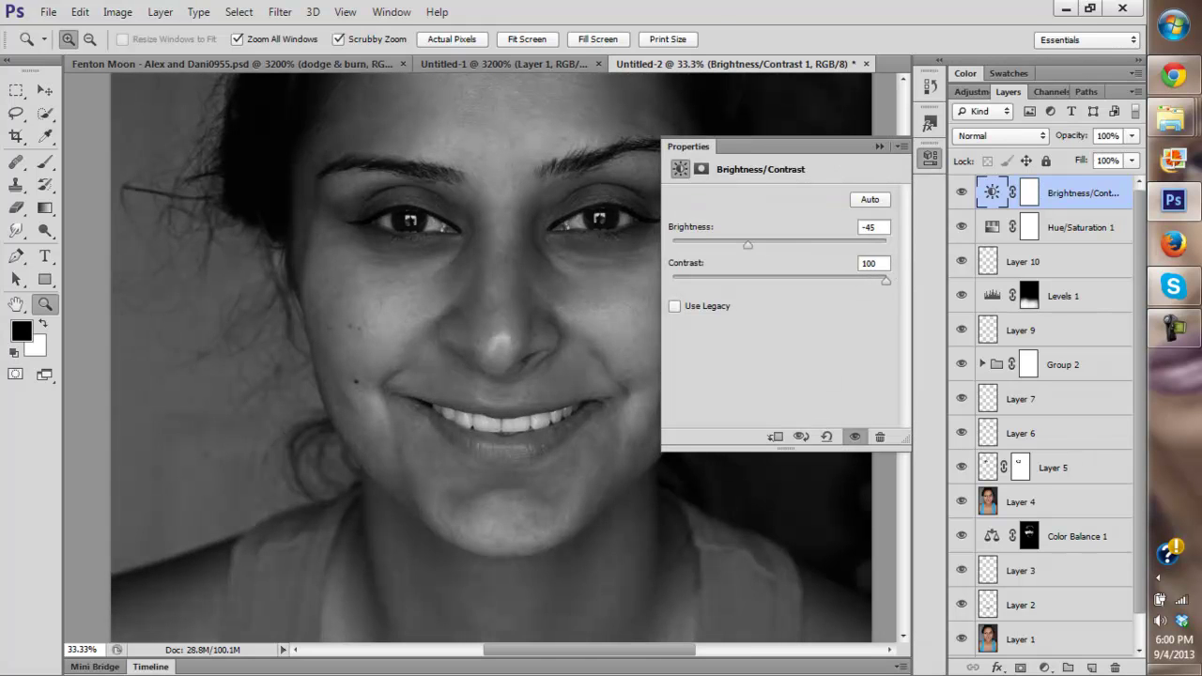
left_click(880, 147)
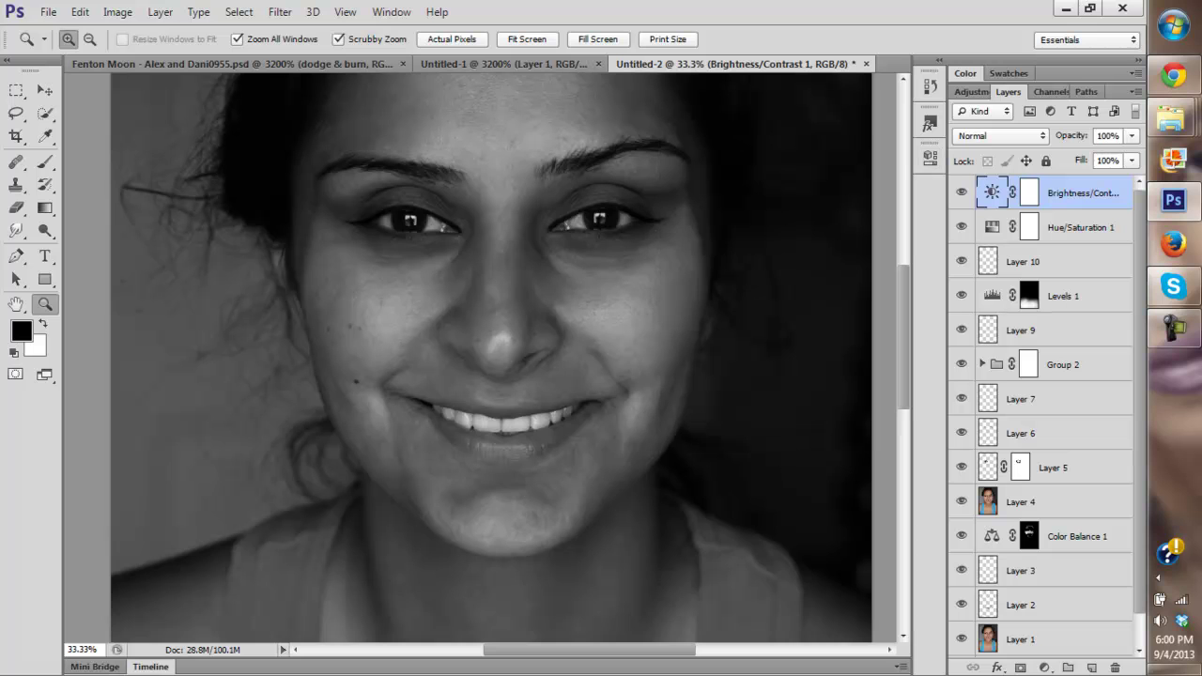
Step: Make Layer 10 active and set up the Brush tool with a size of 21 px
scroll(491, 357, "up", 3)
left_click(1023, 262)
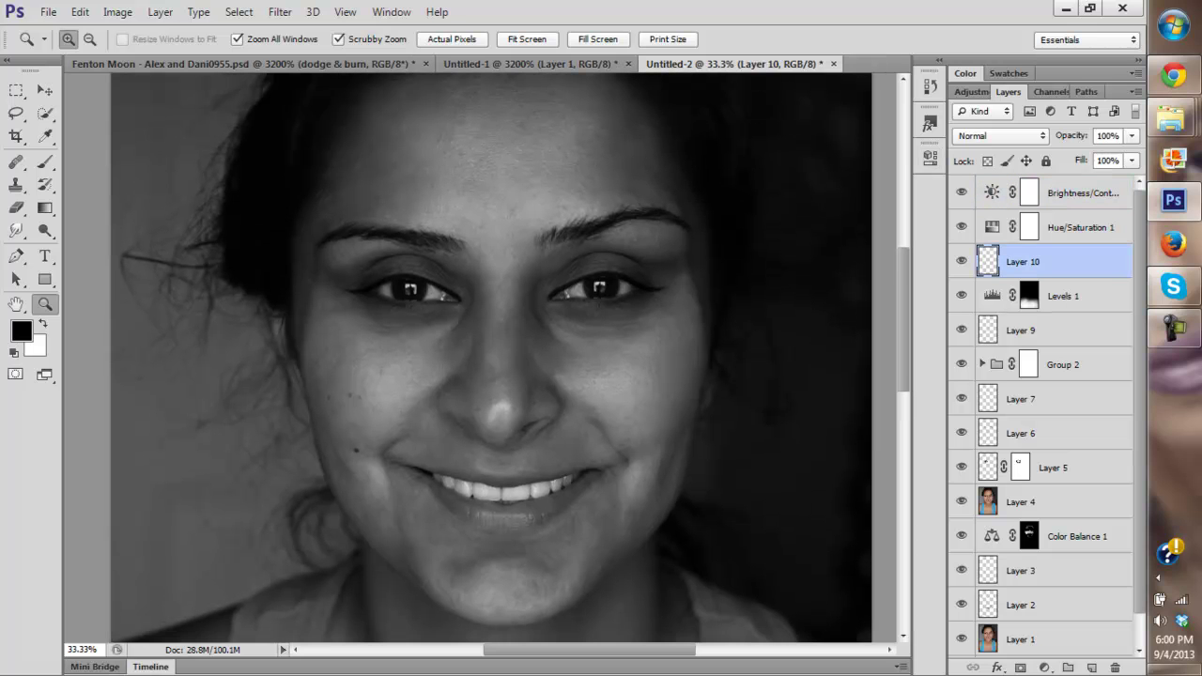
scroll(491, 357, "up", 5)
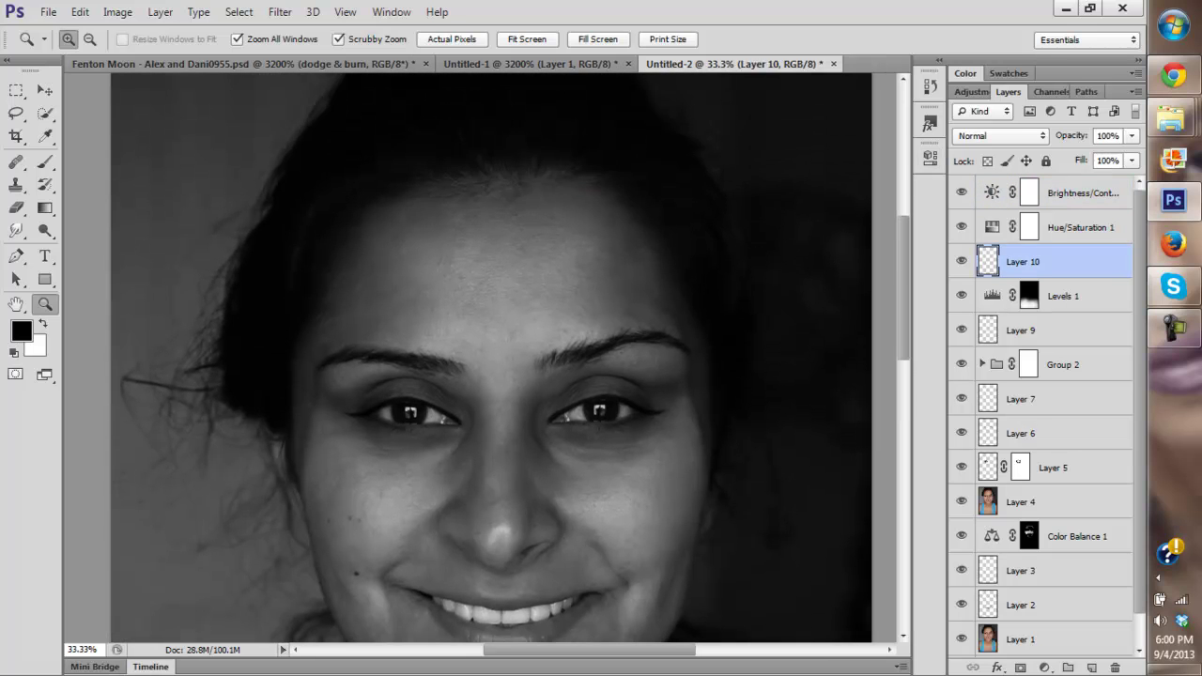
left_click(410, 356)
left_click(45, 161)
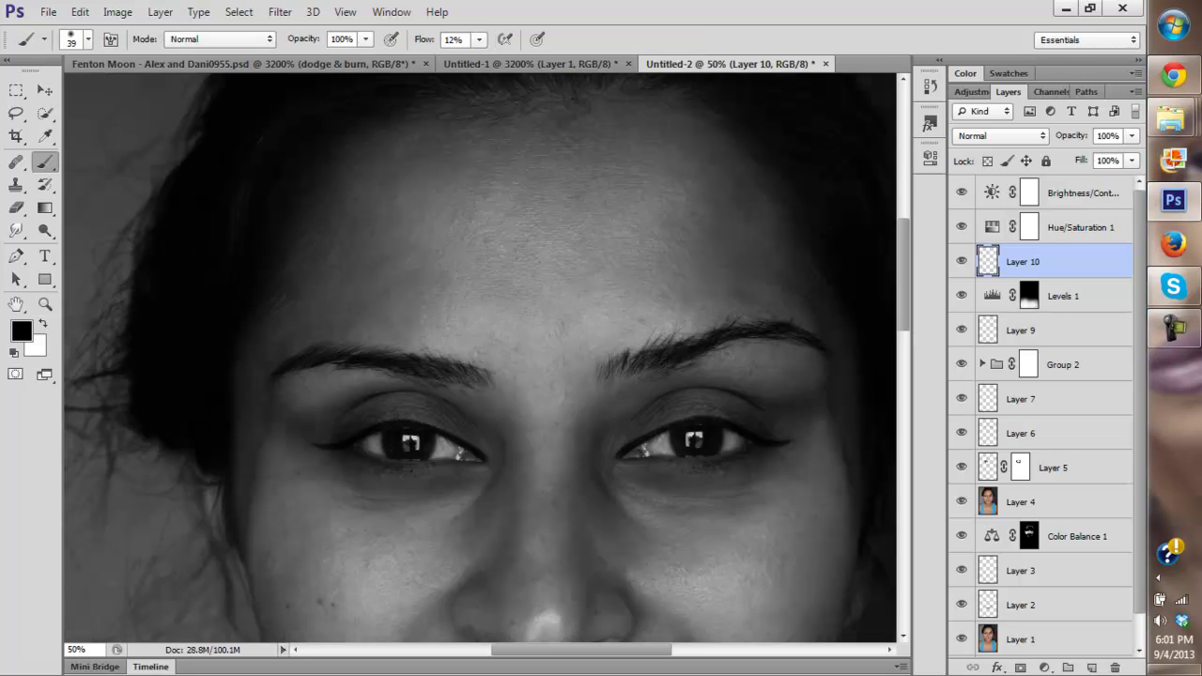
right_click(440, 264)
left_click_drag(488, 307, 473, 307)
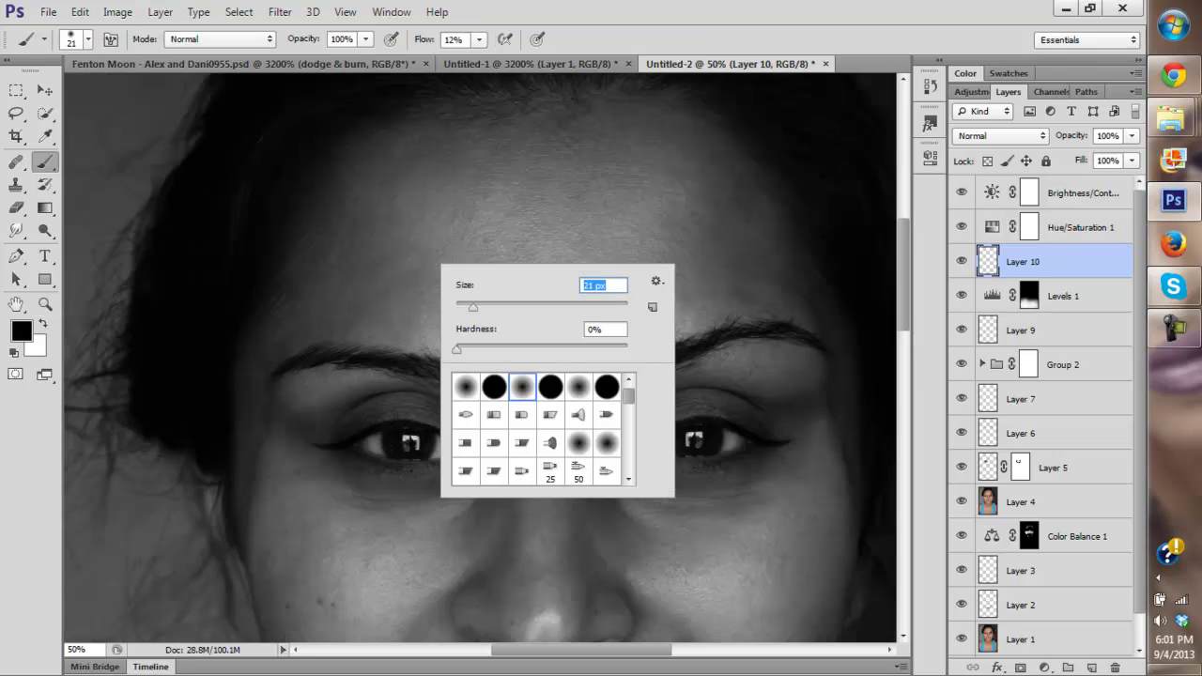
key("Return")
Step: Fine-tune the brush size to 17 px for small strokes on the face
scroll(487, 358, "down", 1)
right_click(575, 301)
left_click_drag(606, 343, 601, 343)
key("Return")
scroll(638, 319, "down", 2)
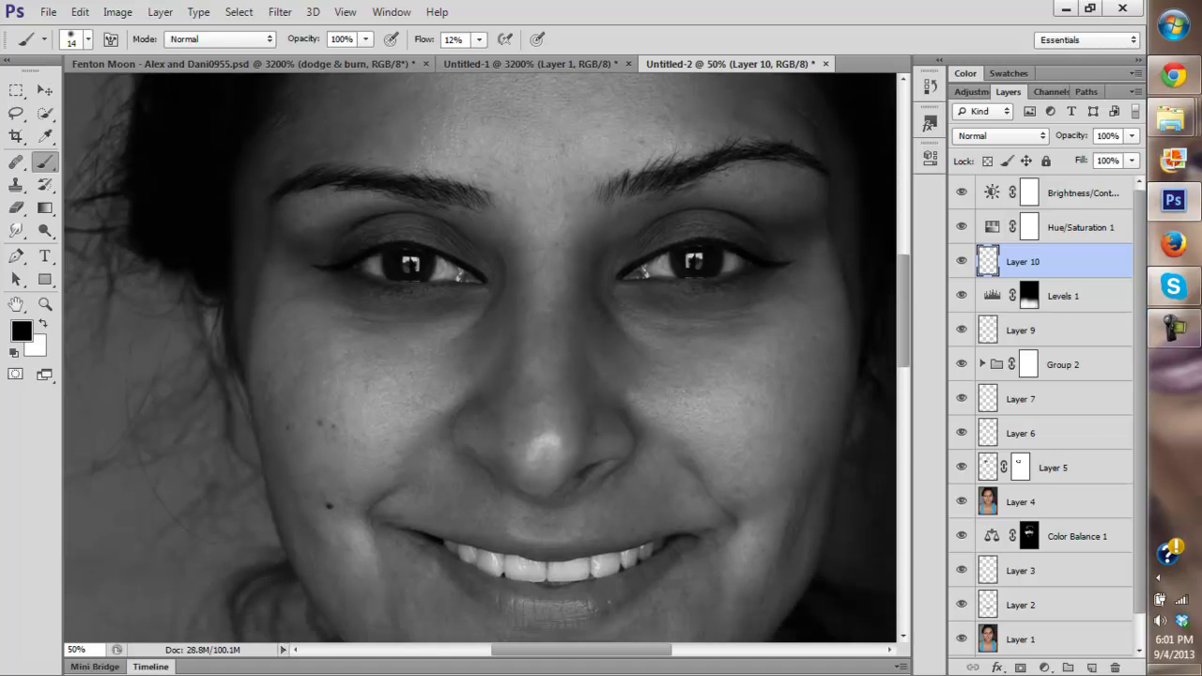
right_click(698, 330)
key("Up")
key("Up")
key("Up")
key("Return")
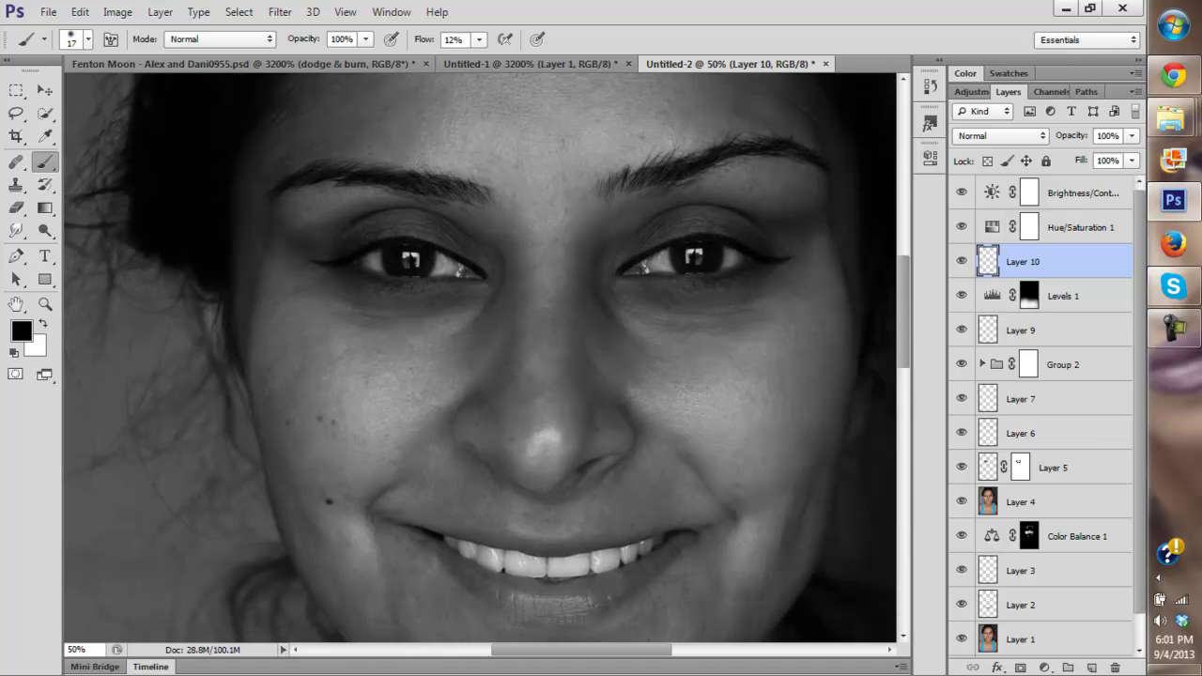
Step: Try a short white brush stroke at 12% flow on the skin below the eye, and undo it
key("x")
left_click_drag(357, 326, 365, 324)
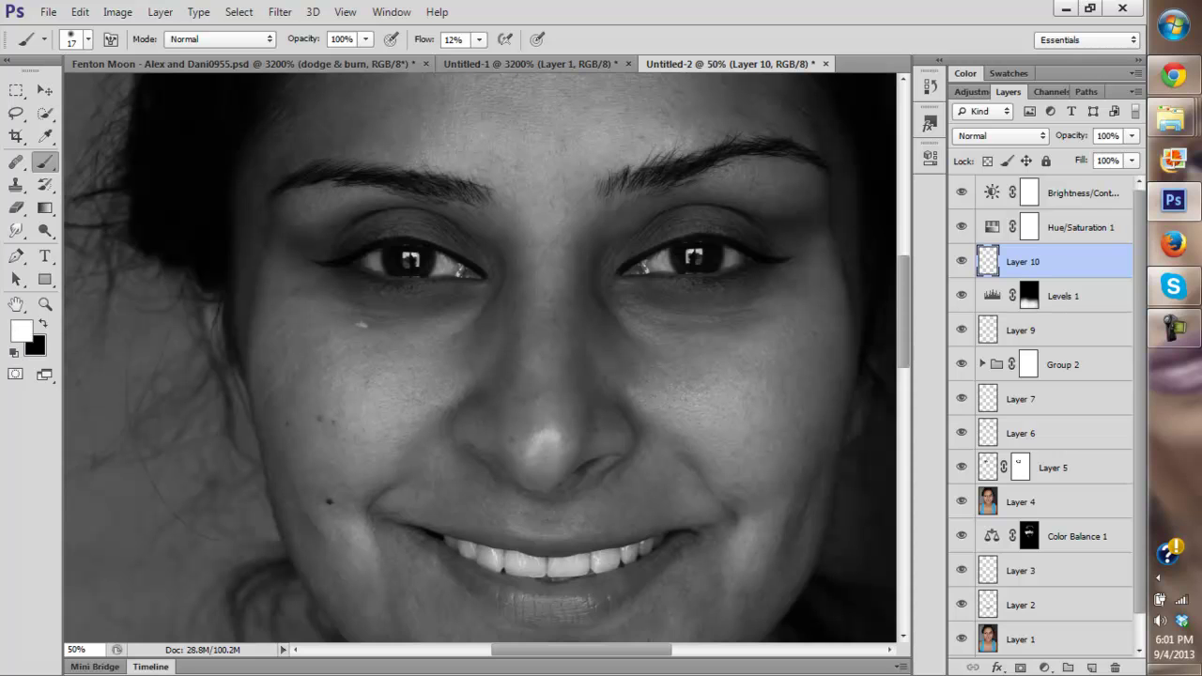
key("ctrl+alt+z")
key("ctrl+alt+z")
Step: Lower the brush flow to 1% and even out small facial skin patches on Layer 10 with alternating black and white strokes
left_click_drag(478, 40, 468, 56)
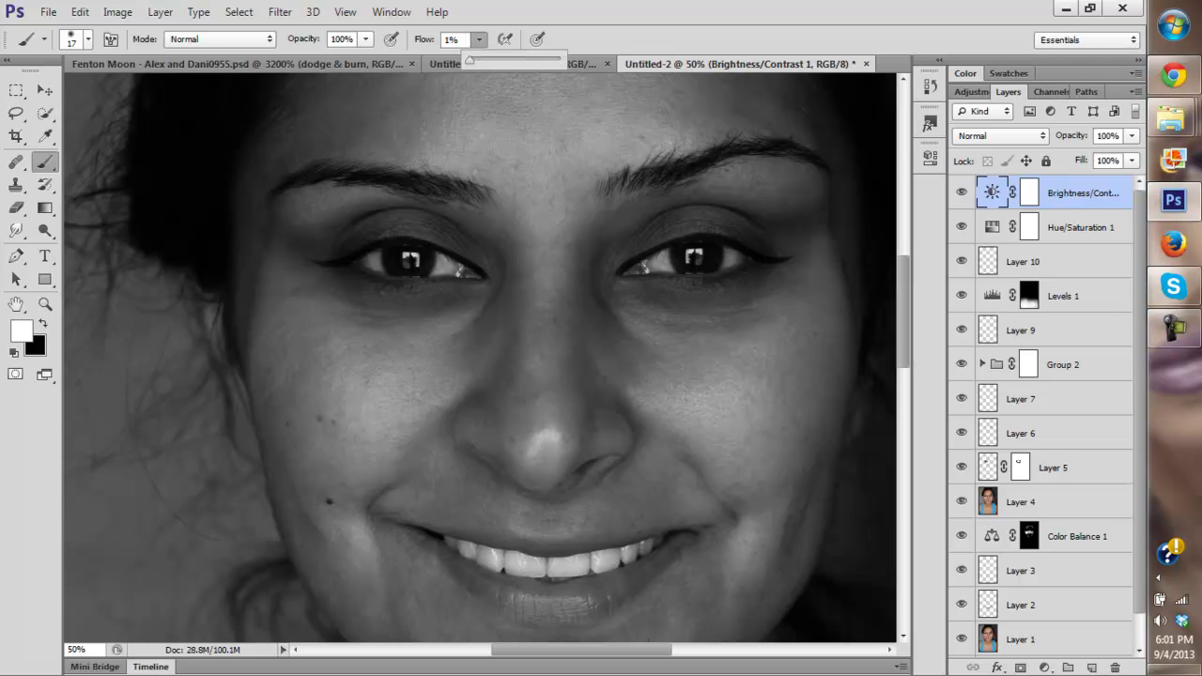
left_click(1033, 262)
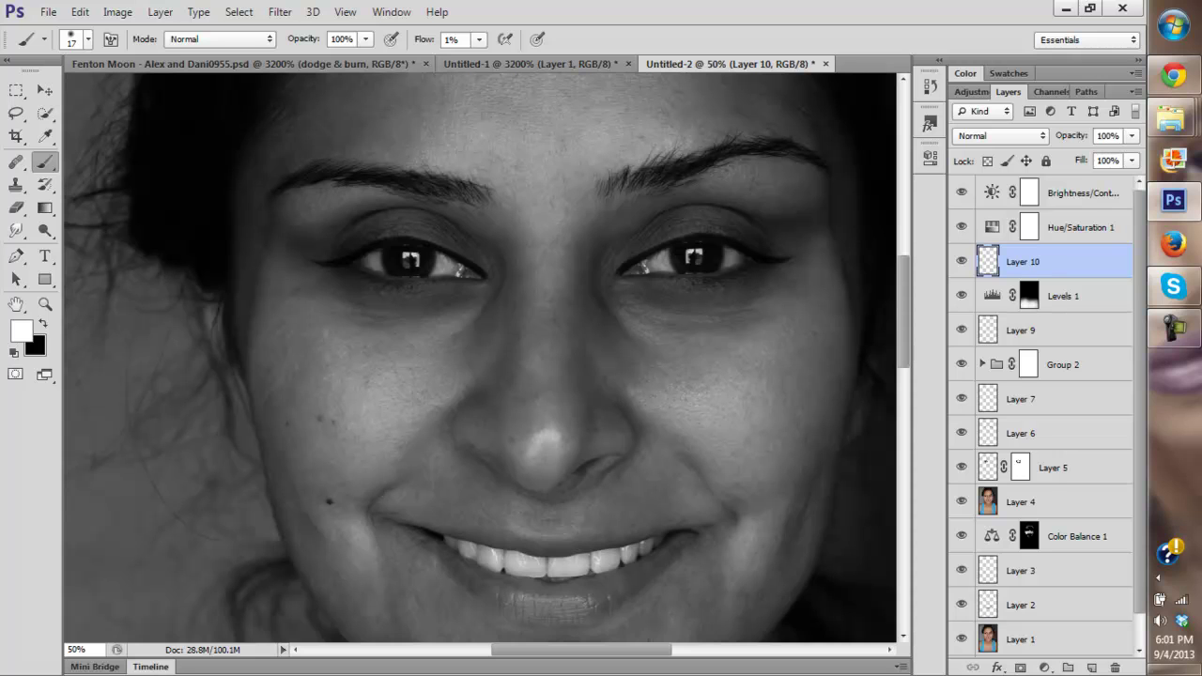
key("x")
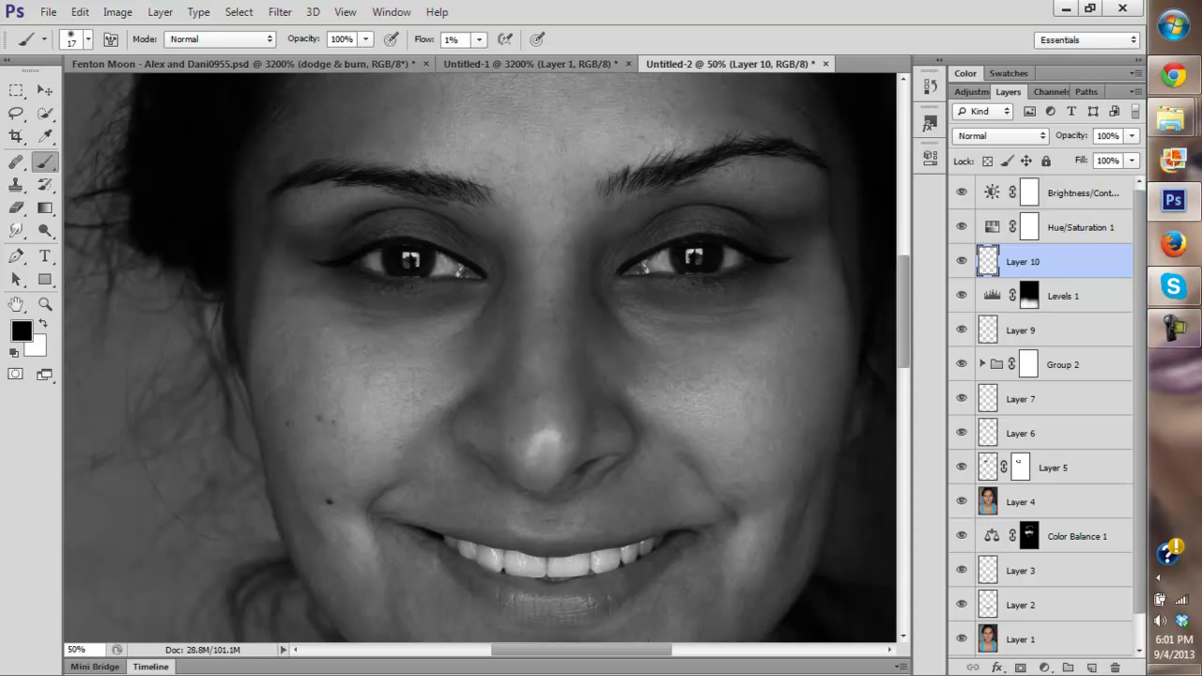
key("x")
key("x")
key("x")
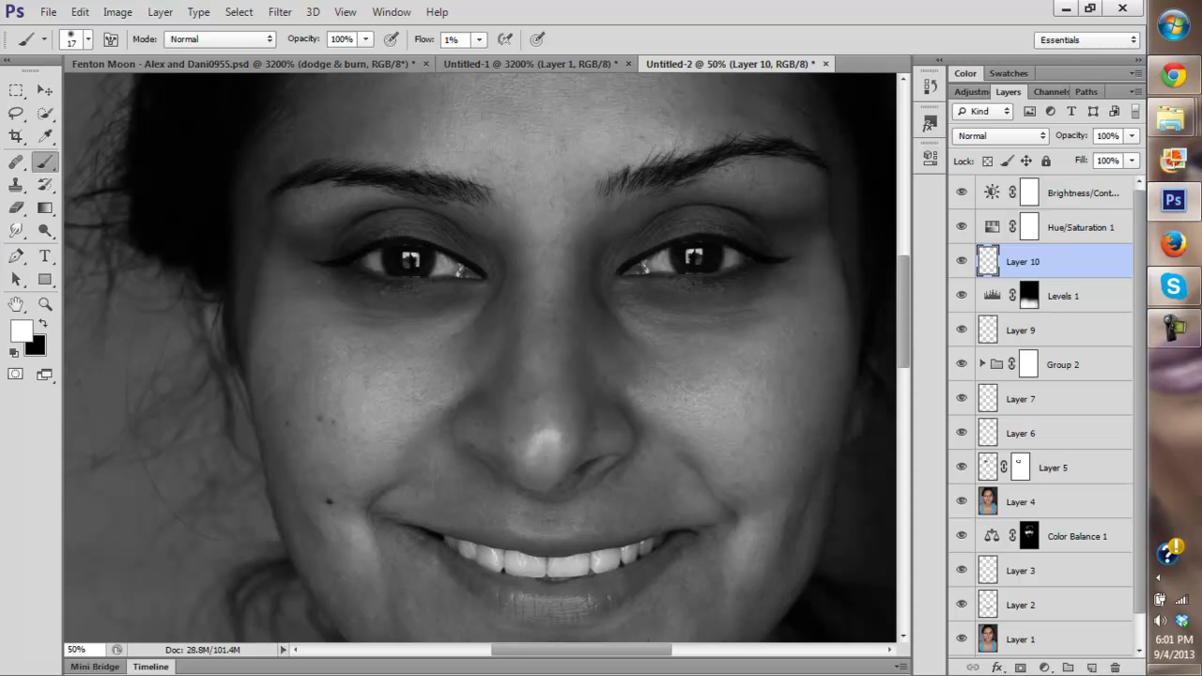
Step: Resize the brush to 19 px and continue lightening dark facial skin patches on Layer 10 with faint white strokes
right_click(483, 318)
left_click_drag(515, 364, 526, 363)
key("Return")
left_click_drag(520, 317, 475, 327)
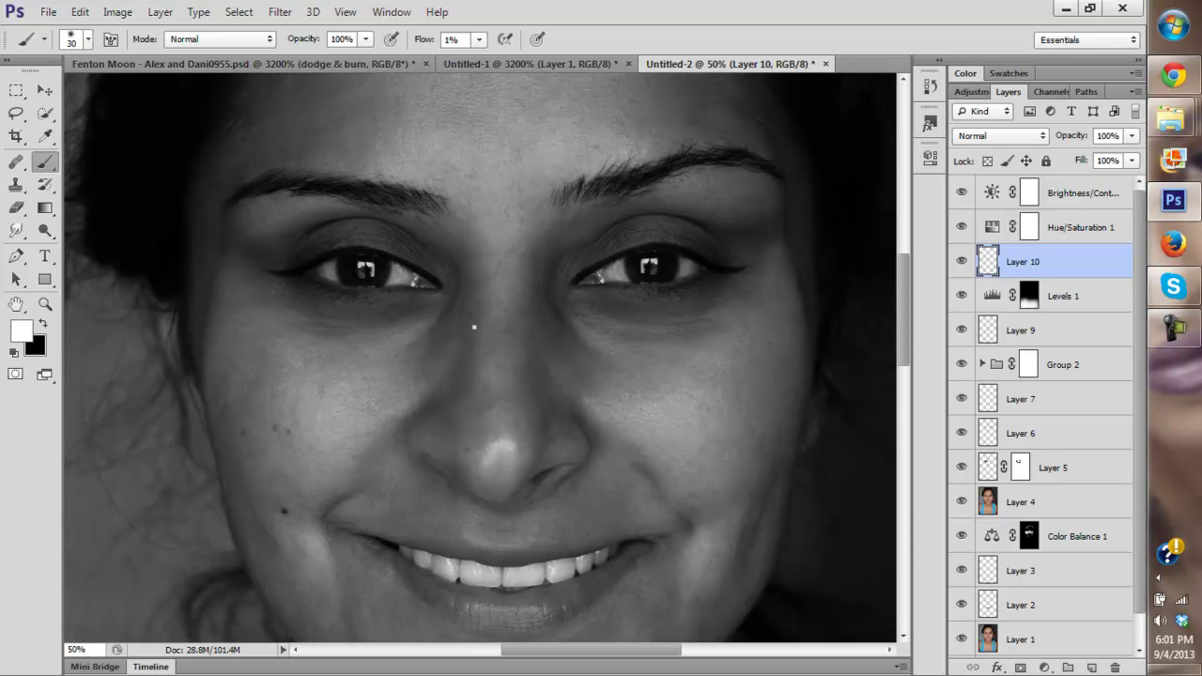
right_click(474, 326)
double_click(648, 339)
type("19")
key("Return")
left_click_drag(487, 317, 364, 321)
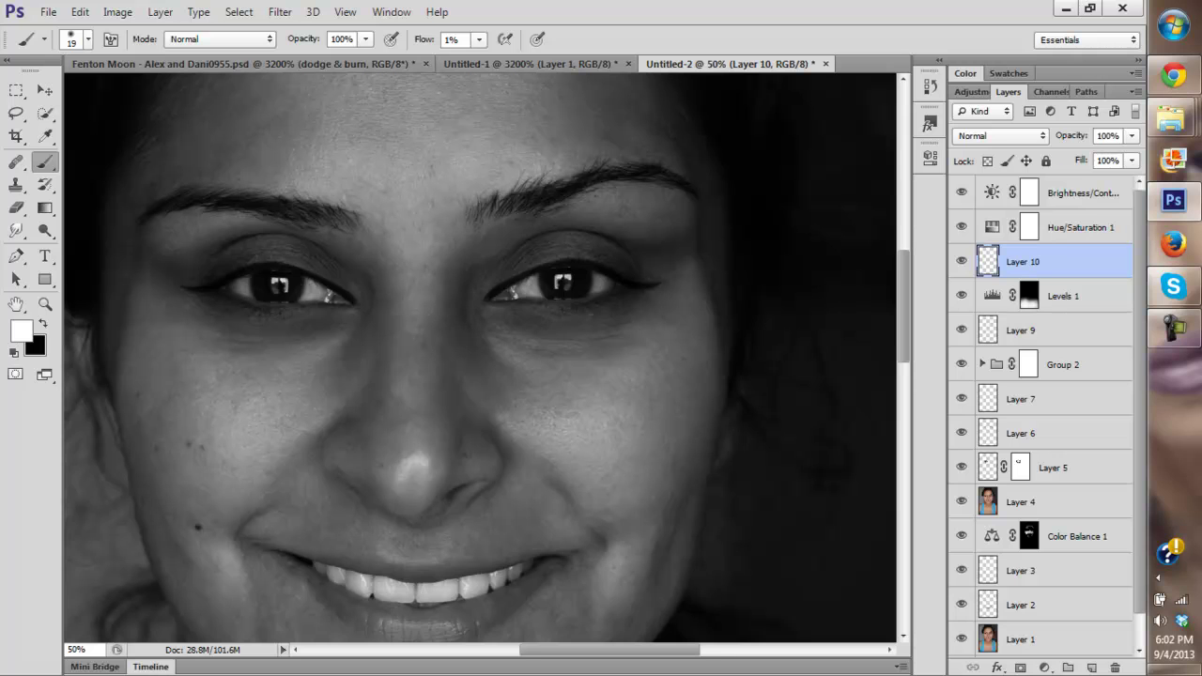
left_click_drag(415, 331, 366, 311)
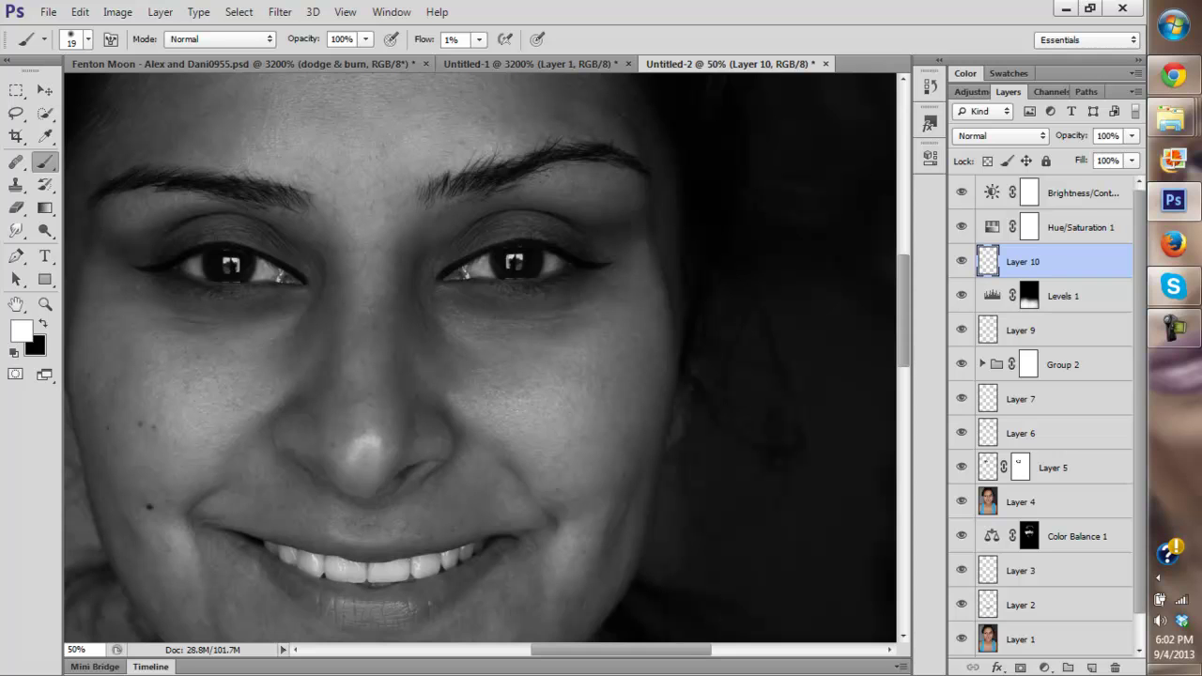
Step: Pick the first soft round brush preset and smooth facial tones on Layer 10 with alternating black and white strokes at 19 px
right_click(461, 306)
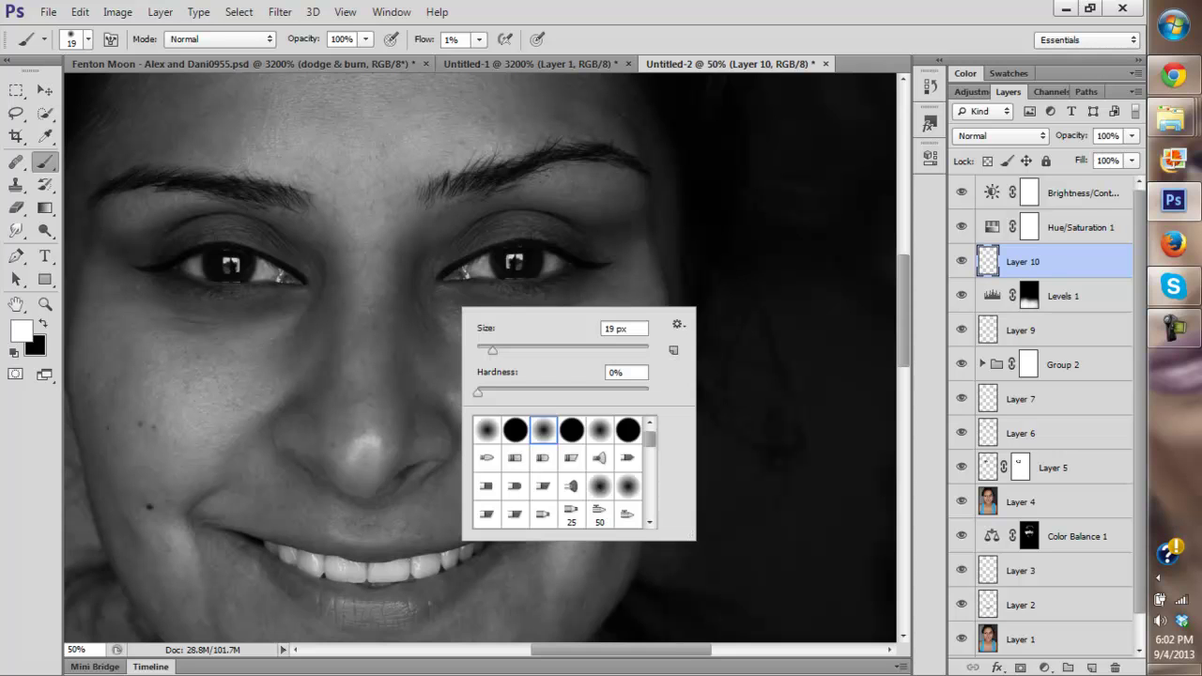
left_click(488, 430)
key("Return")
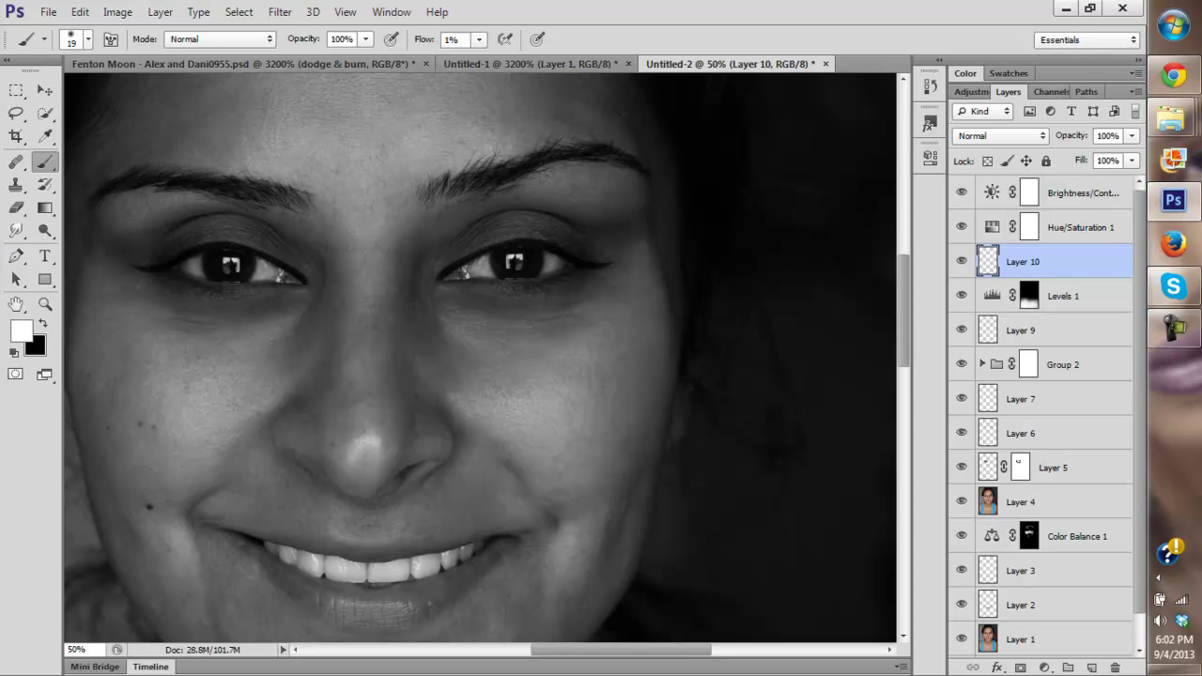
key("x")
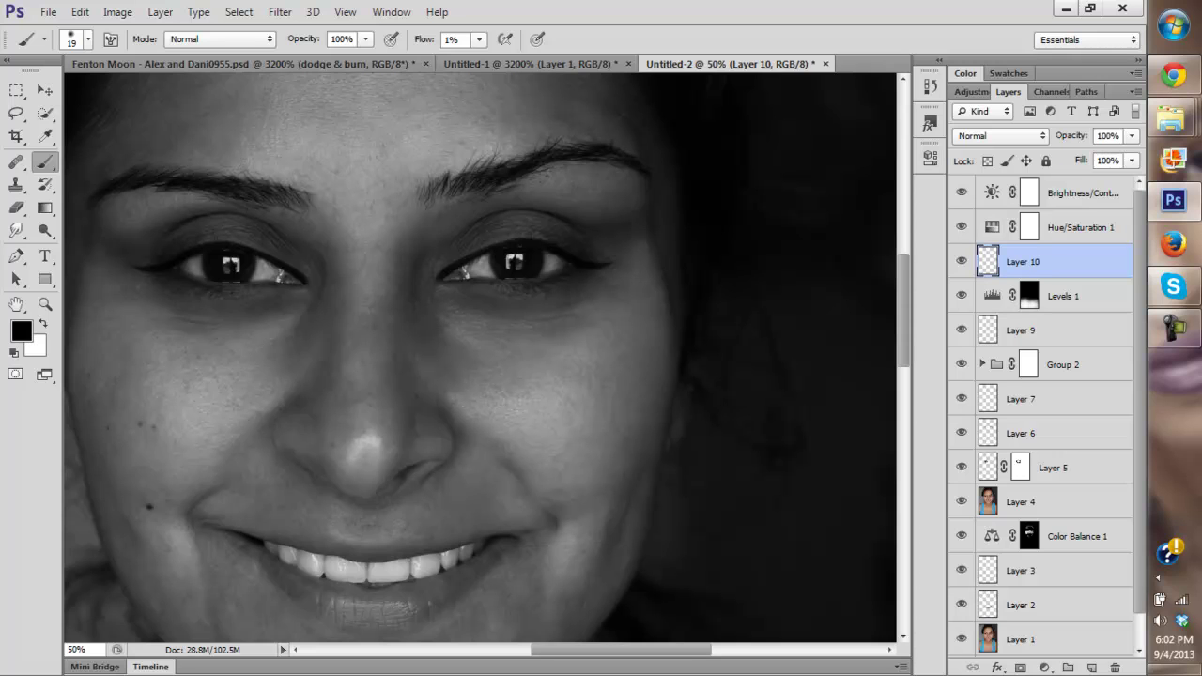
key("x")
key("x")
key("x")
key("x")
left_click(231, 266)
key("x")
left_click_drag(231, 267, 359, 242)
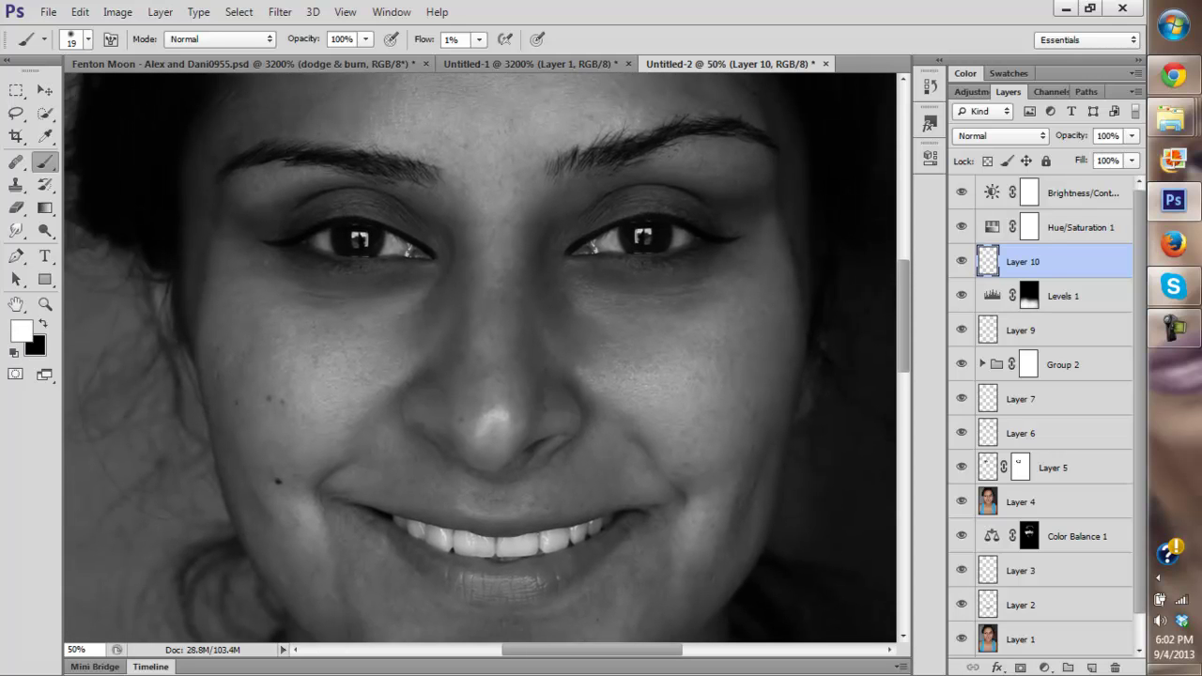
Step: Touch up the remaining uneven facial tones on Layer 10 and compare the face with the layer hidden and shown
key("x")
key("x")
left_click(962, 262)
left_click(962, 261)
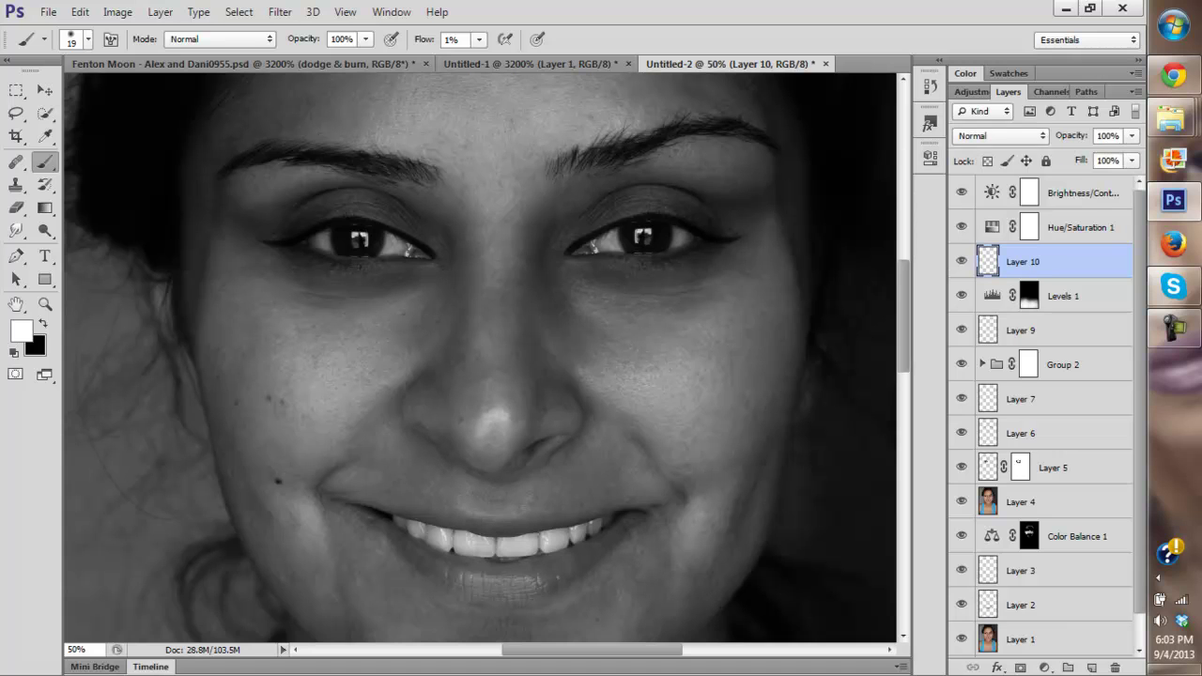
Step: Switch to Chrome to check the YouTube upload page of the Photoshop tutorial video, and return to Photoshop
left_click(1173, 75)
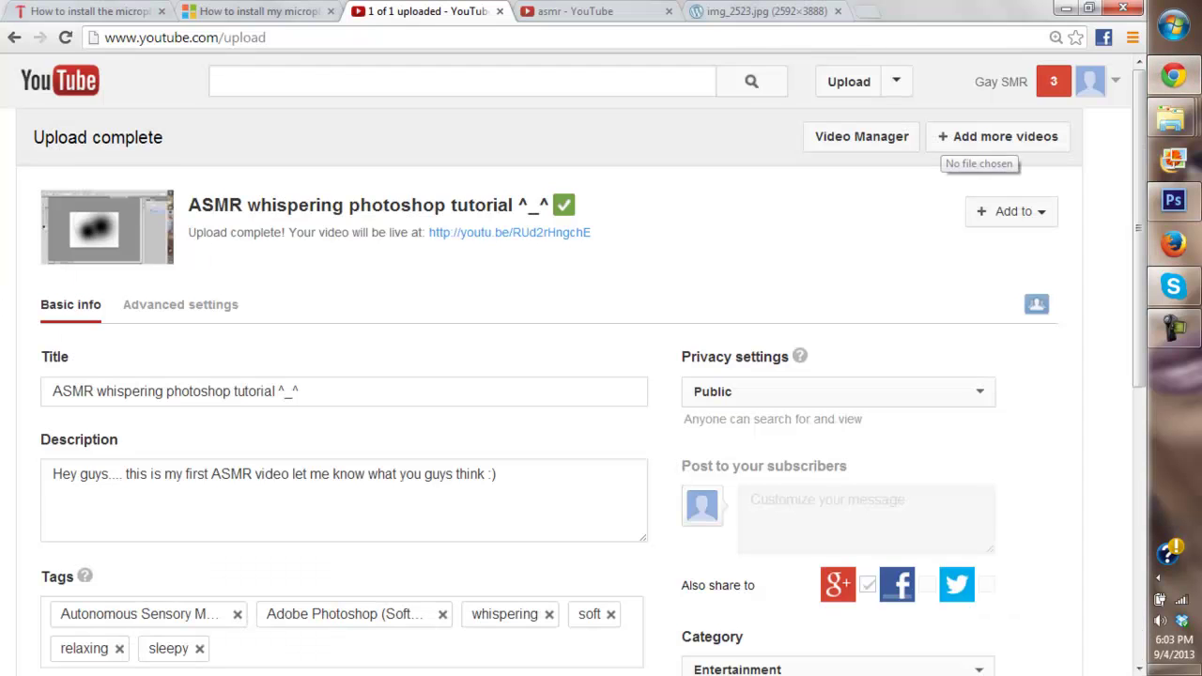
scroll(582, 366, "down", 1)
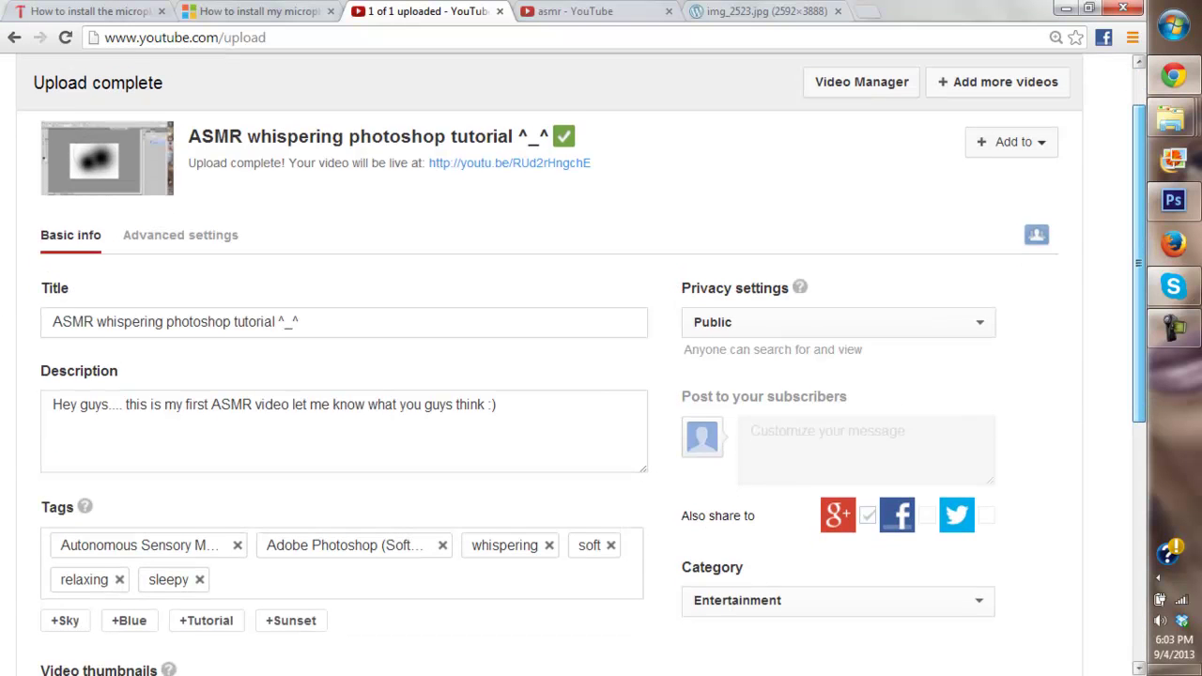
left_click(1173, 200)
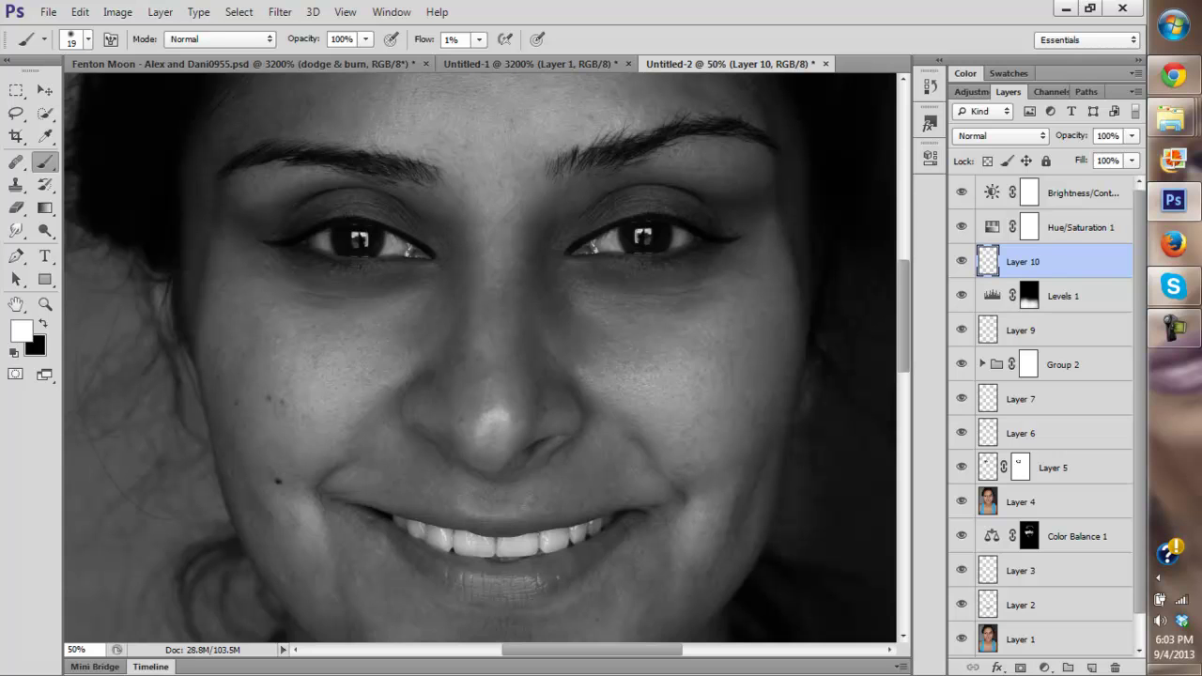
Step: Enlarge the brush to 80 px and blend broader tonal areas on Layer 10 with faint white and black strokes
key("x")
key("x")
key("z")
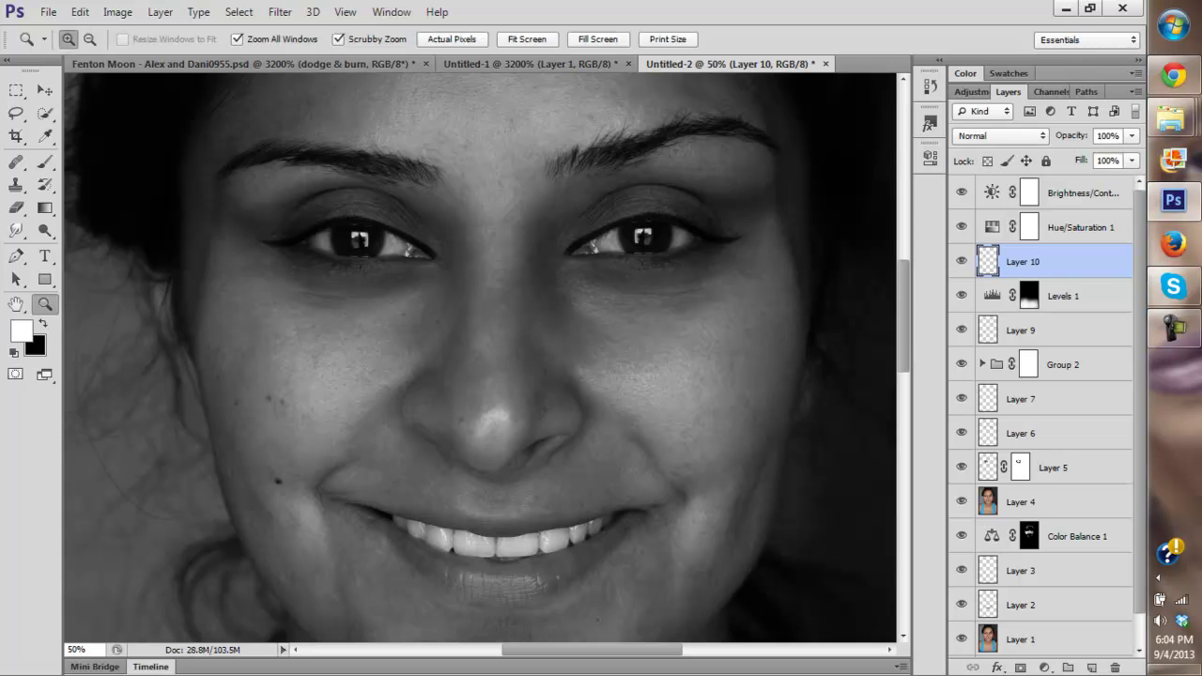
key("ctrl+0")
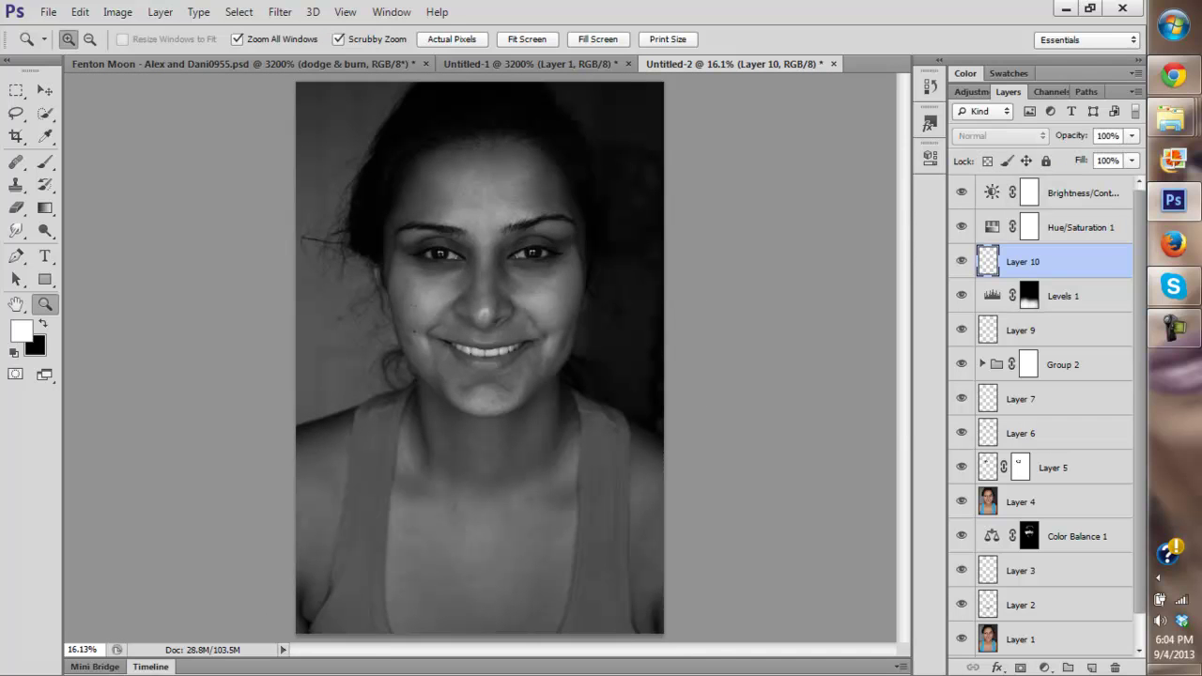
left_click(471, 302)
key("b")
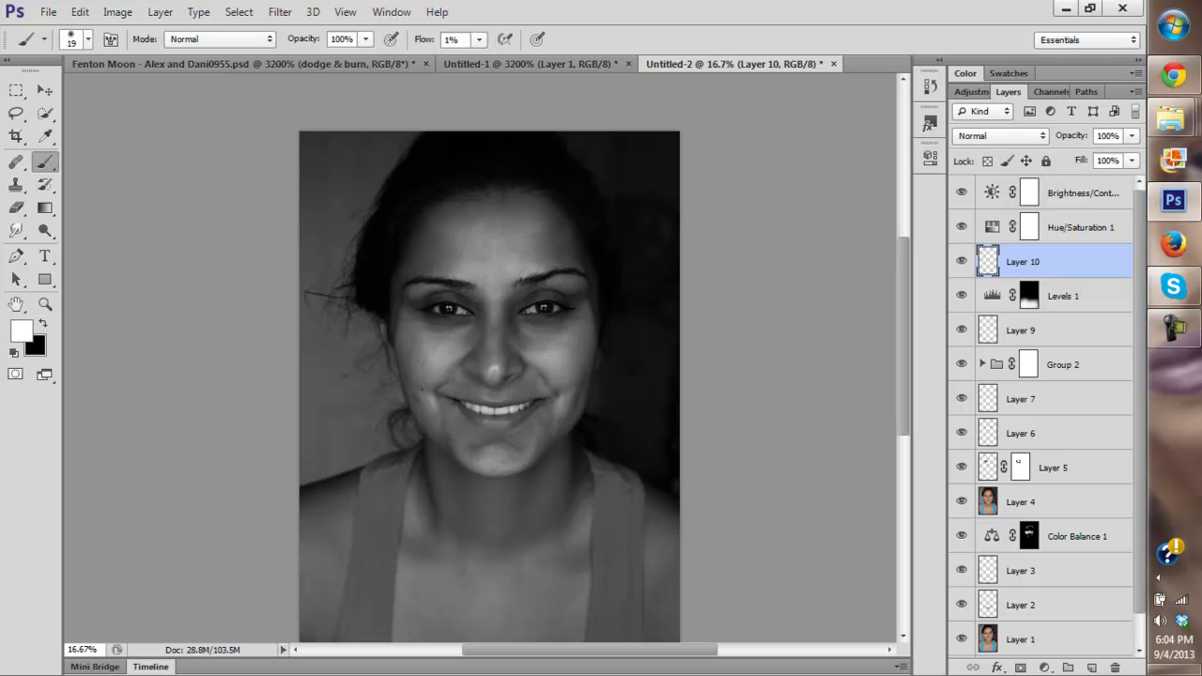
right_click(541, 317)
type("80")
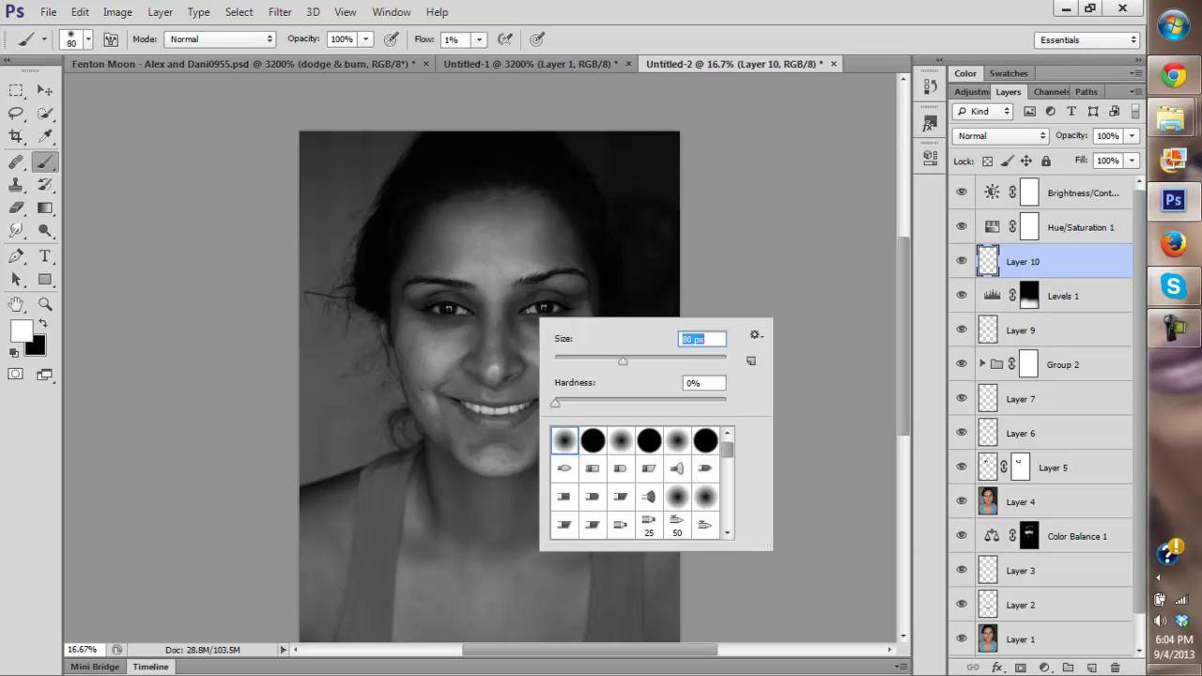
key("Return")
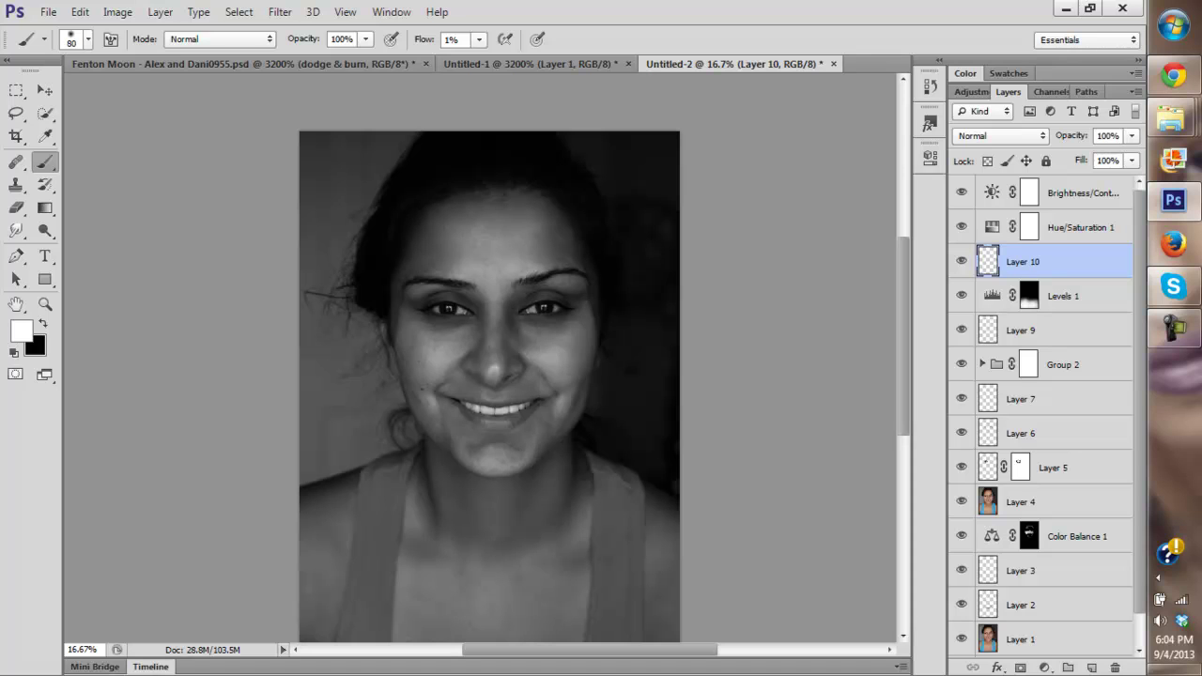
key("x")
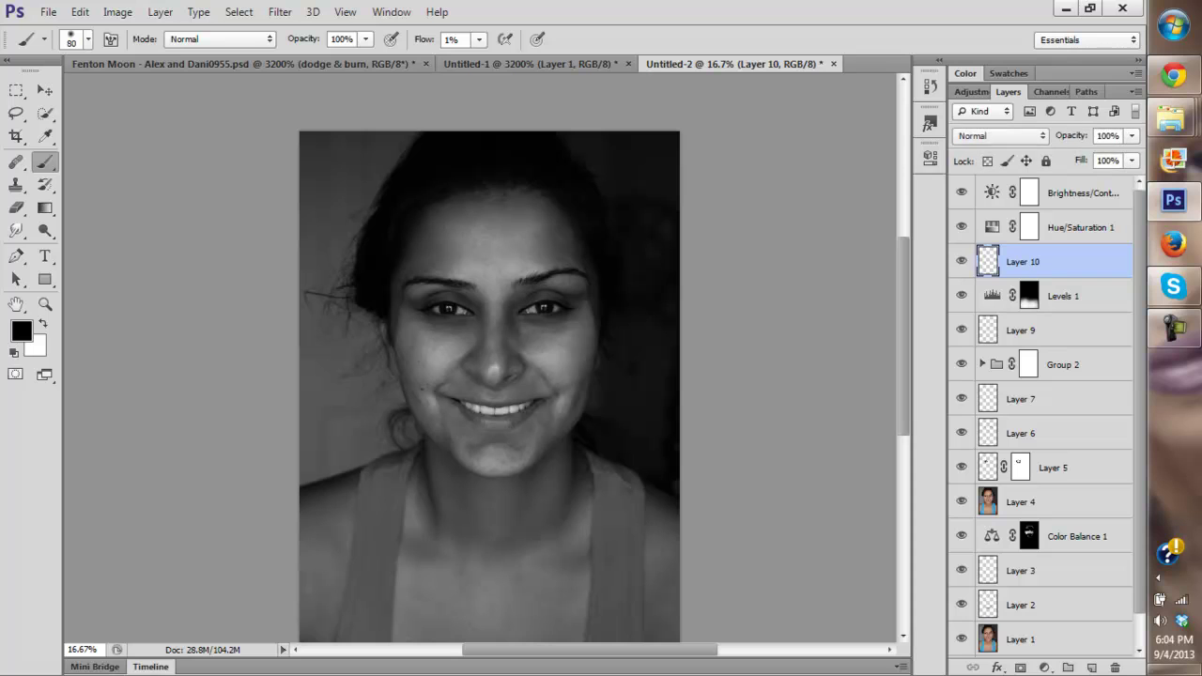
Step: Lower Layer 10's opacity to 62% and add a new empty layer above it
left_click(1131, 137)
left_click_drag(1133, 156, 1097, 155)
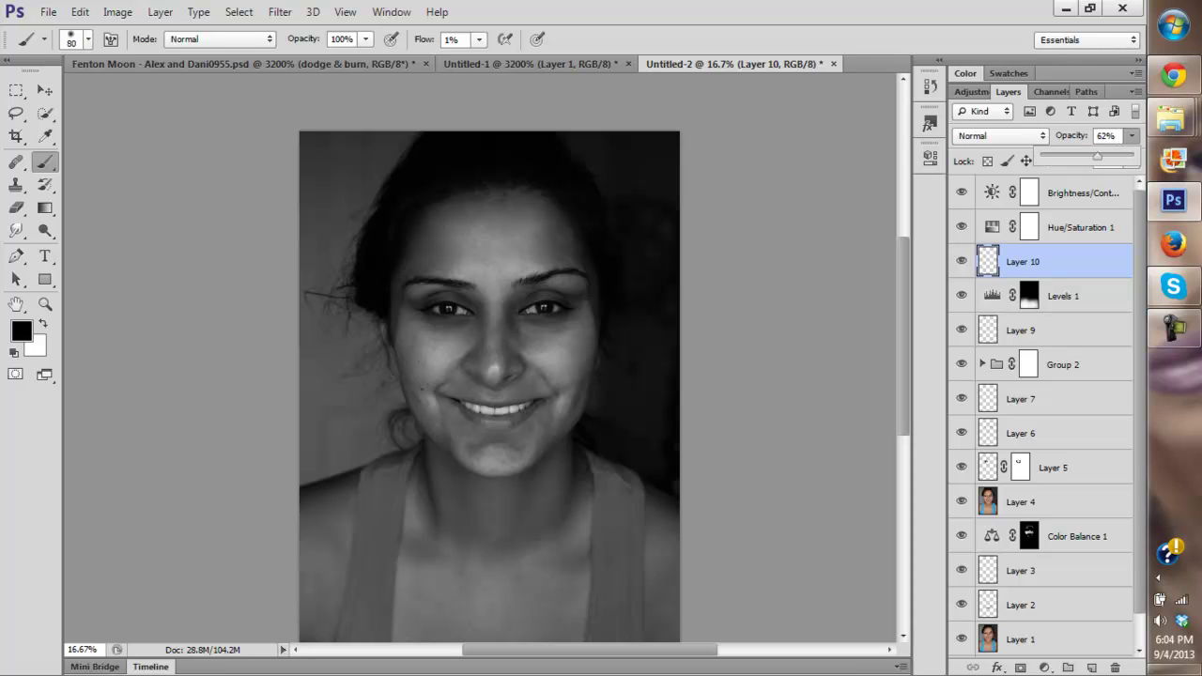
left_click(962, 261)
left_click(962, 261)
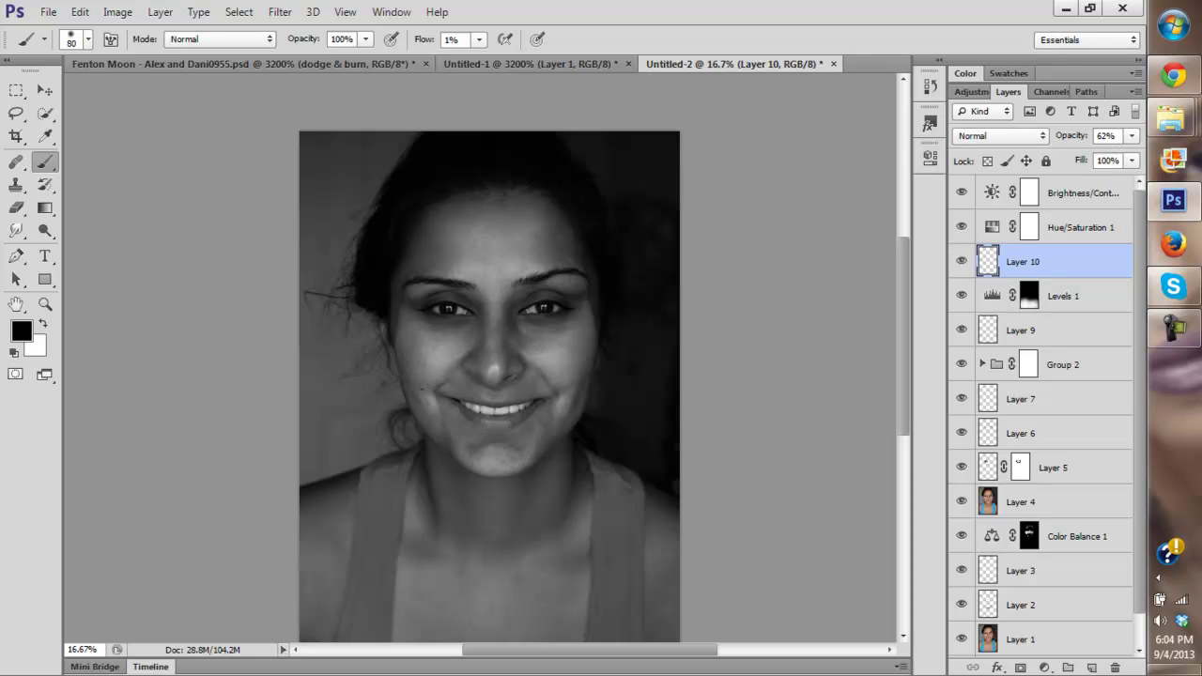
left_click(1091, 667)
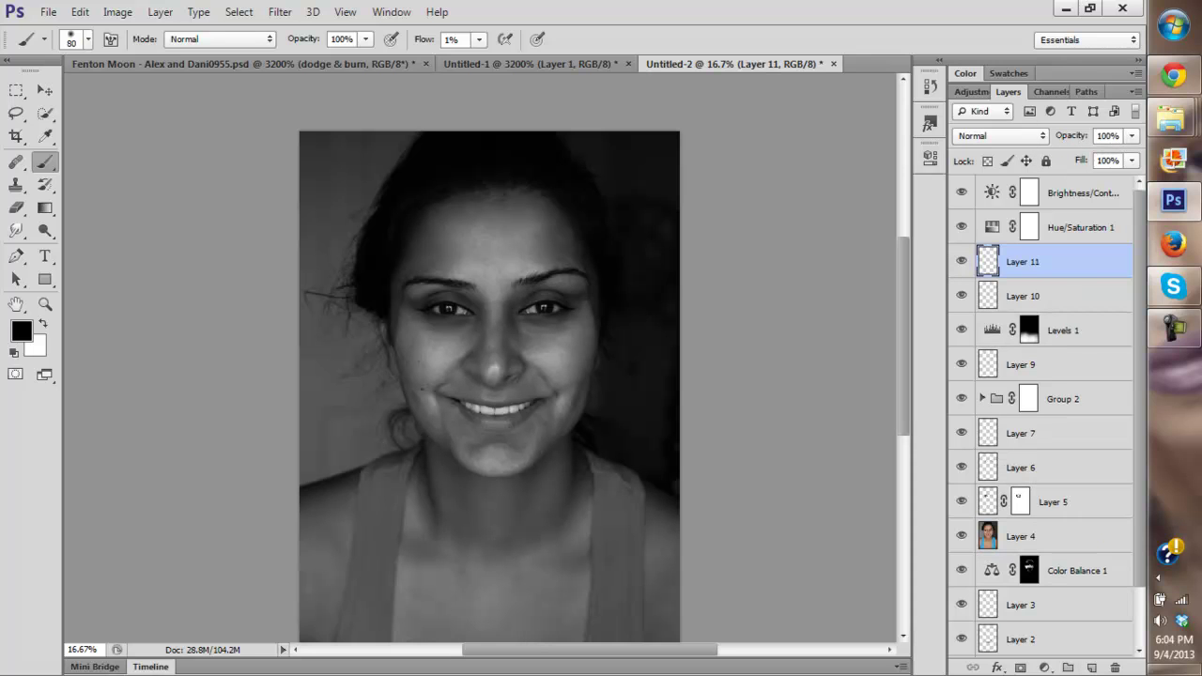
Step: Hide the grayscale and contrast check layers and compare the portrait in colour with Layer 10 hidden and shown
key("z")
left_click(961, 261)
left_click(962, 261)
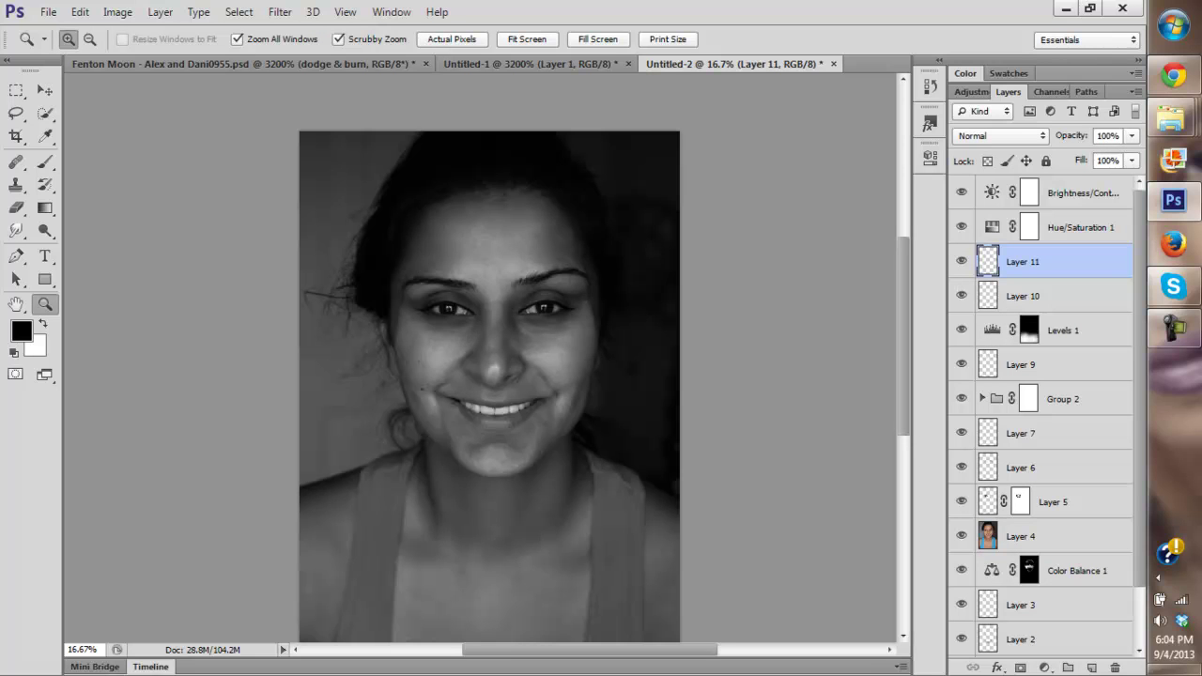
left_click(960, 226)
left_click(961, 226)
left_click(960, 227)
left_click(960, 226)
left_click(960, 227)
left_click(961, 192)
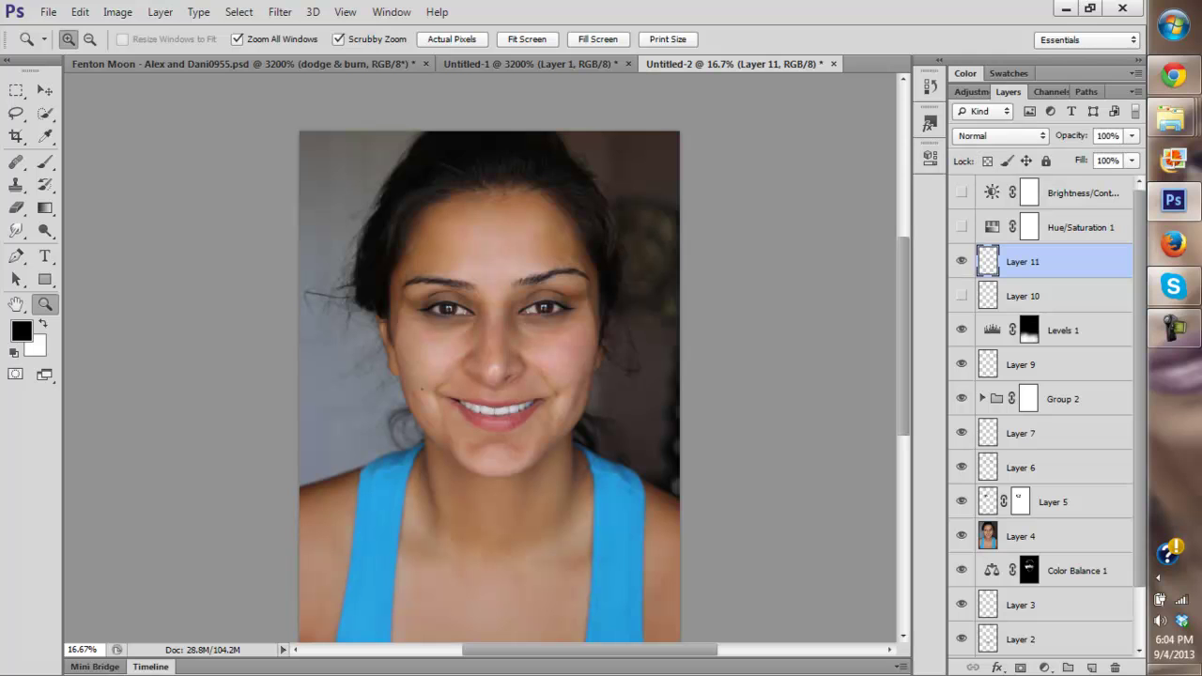
Step: Check the portrait under each check layer separately, leaving Hue/Saturation 1 and Brightness/Contrast both switched on
left_click(960, 192)
left_click(960, 192)
left_click(960, 193)
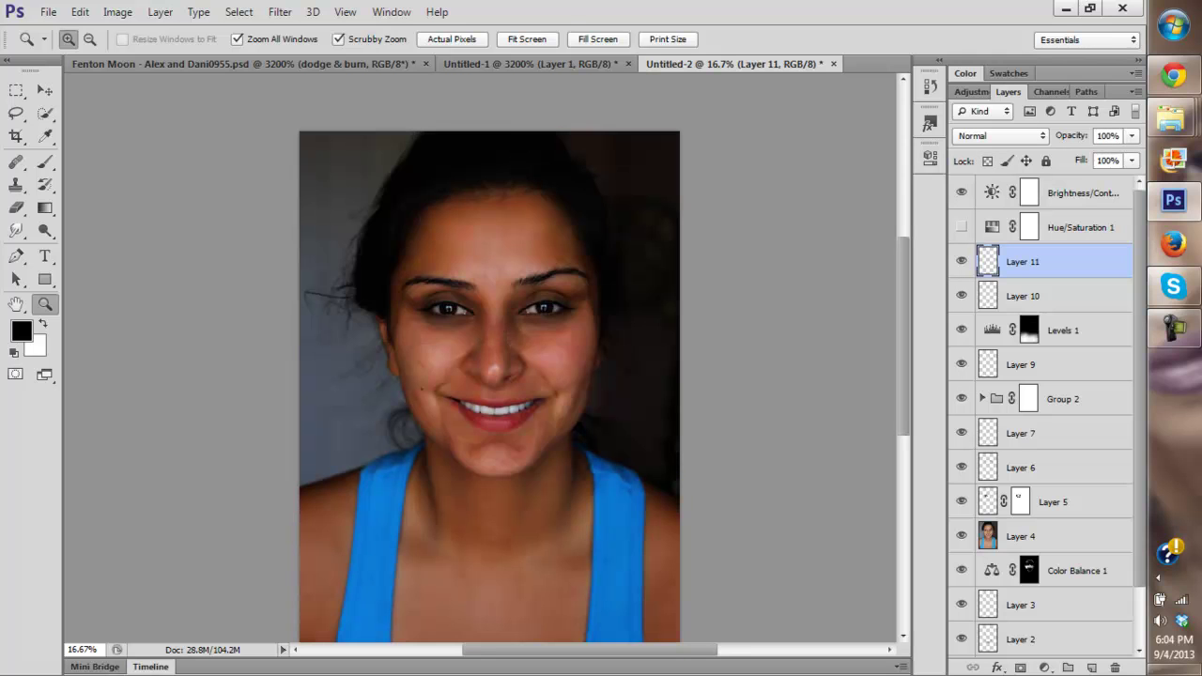
left_click(960, 193)
left_click(960, 226)
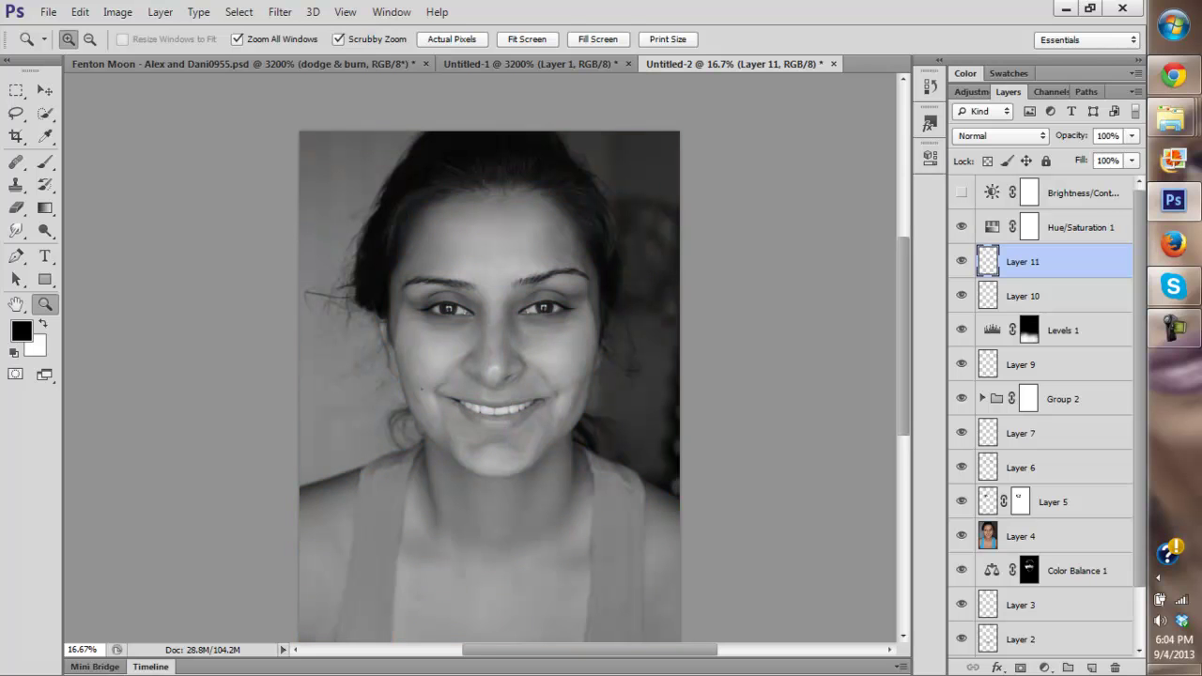
left_click(961, 192)
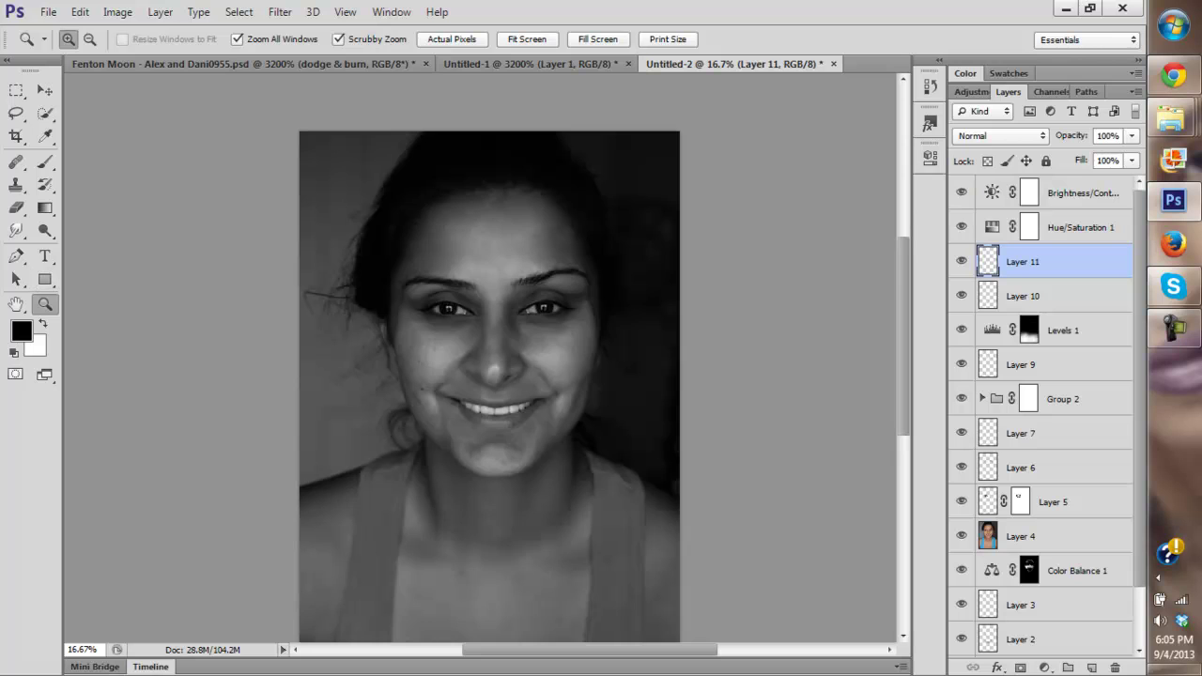
Step: Refine the highlight and shadow above the upper lip on Layer 10 with a 27 px white and black brush
left_click(486, 381)
left_click(487, 380)
left_click(486, 380)
left_click(484, 325)
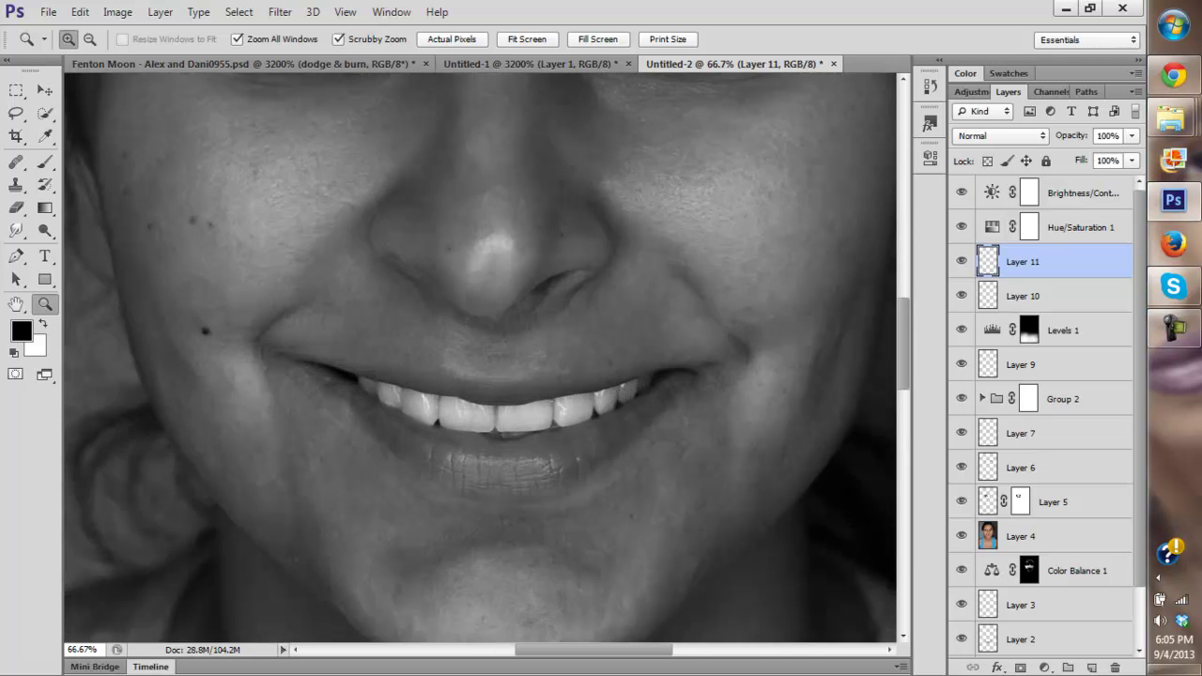
key("b")
left_click(1024, 296)
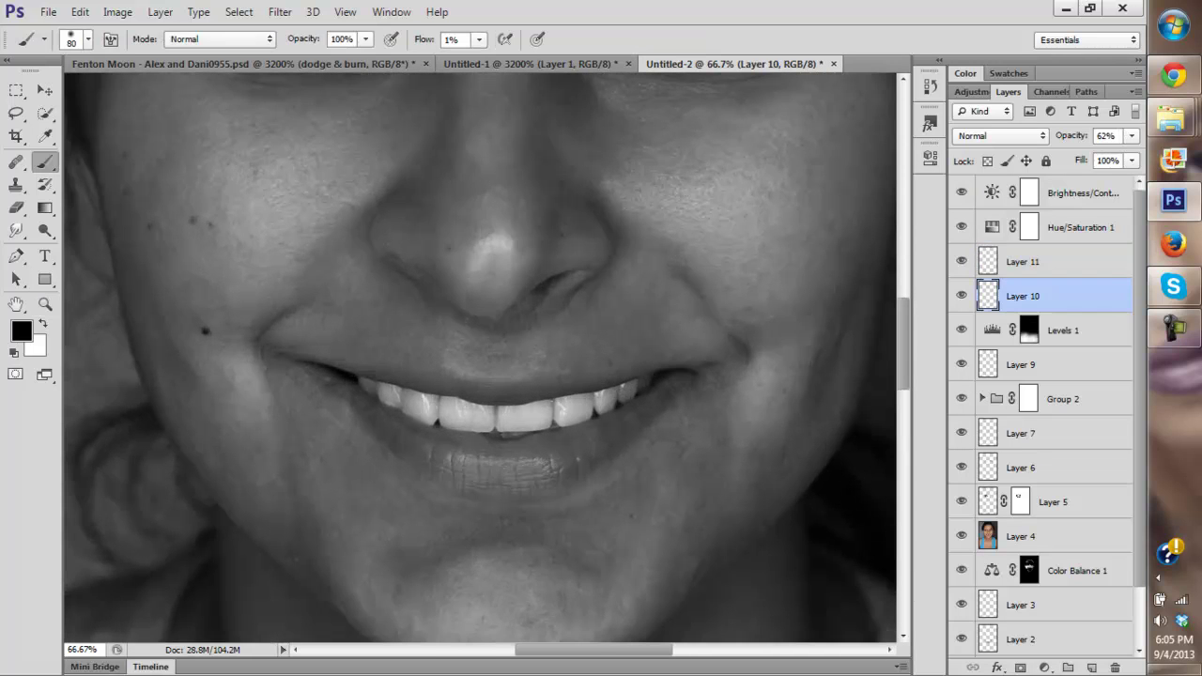
right_click(482, 304)
left_click_drag(566, 348, 521, 348)
key("Return")
key("x")
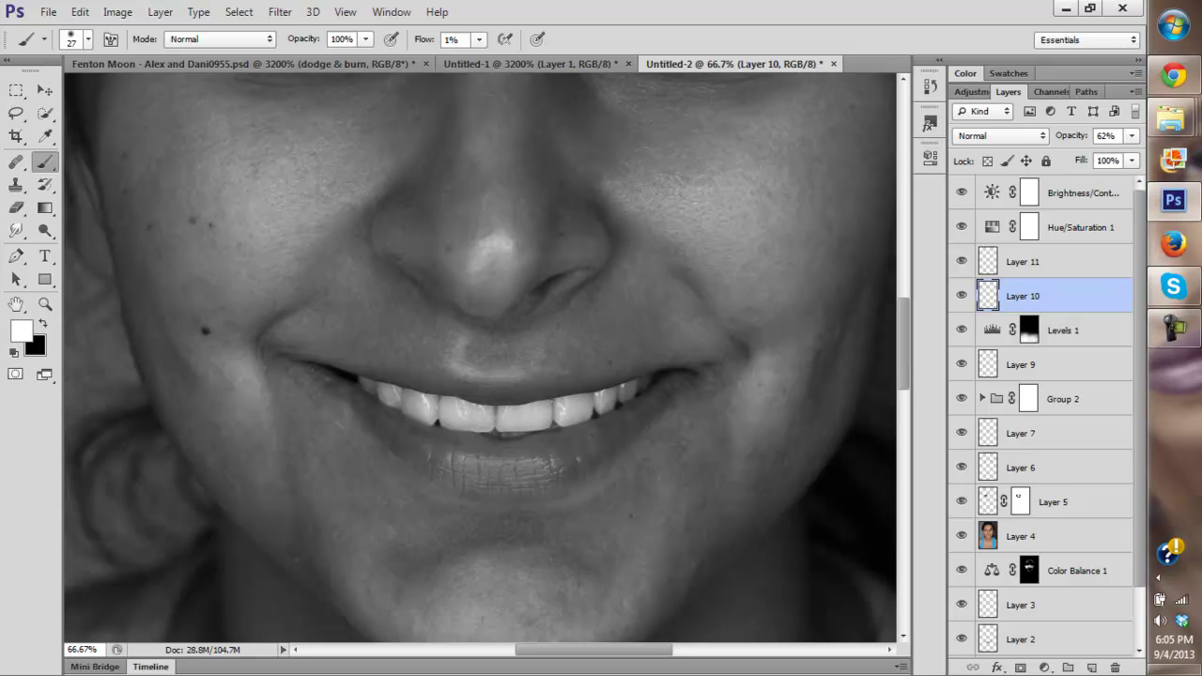
key("x")
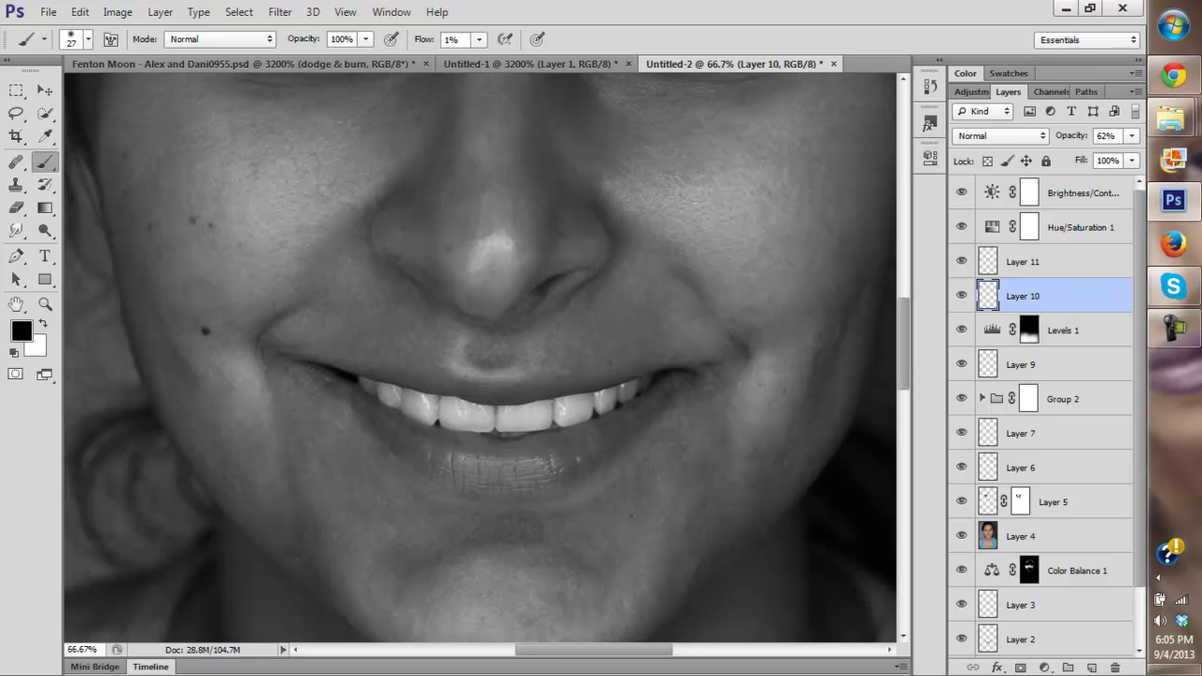
Step: Even out small tonal patches around the mouth on Layer 10 with black, using brush sizes of 20 px and 23 px
left_click_drag(612, 321, 641, 297)
right_click(641, 298)
left_click_drag(680, 343, 673, 342)
key("Return")
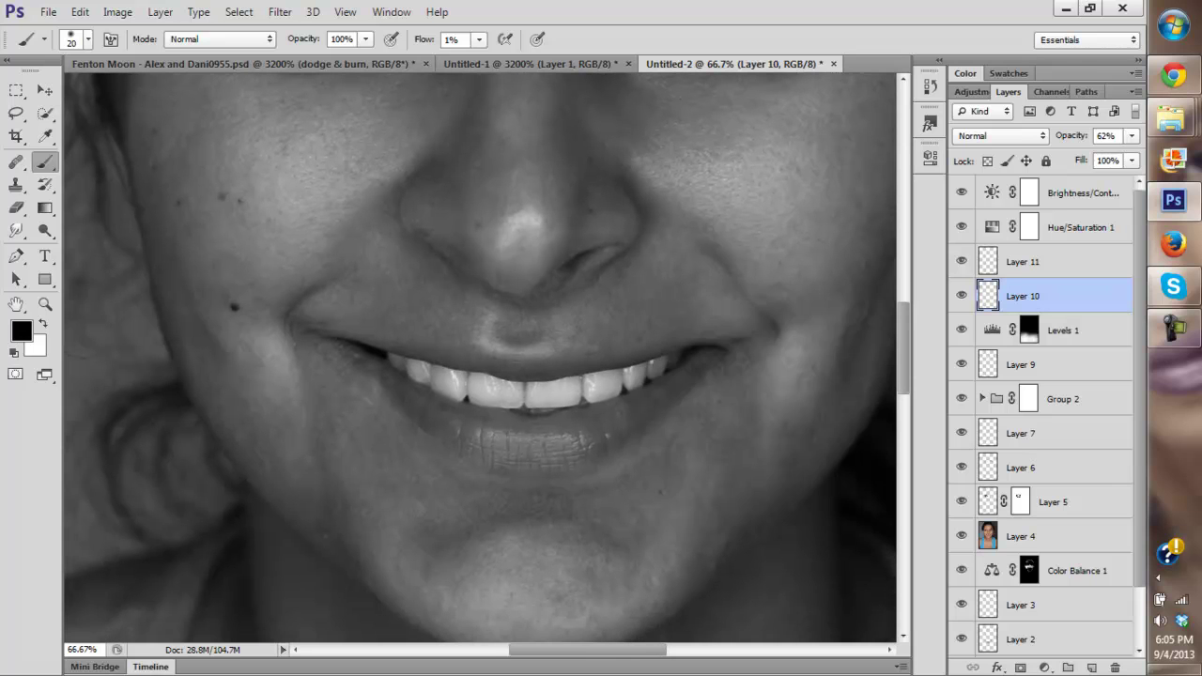
key("x")
key("x")
left_click_drag(563, 394, 550, 319)
right_click(576, 381)
left_click_drag(608, 428, 613, 428)
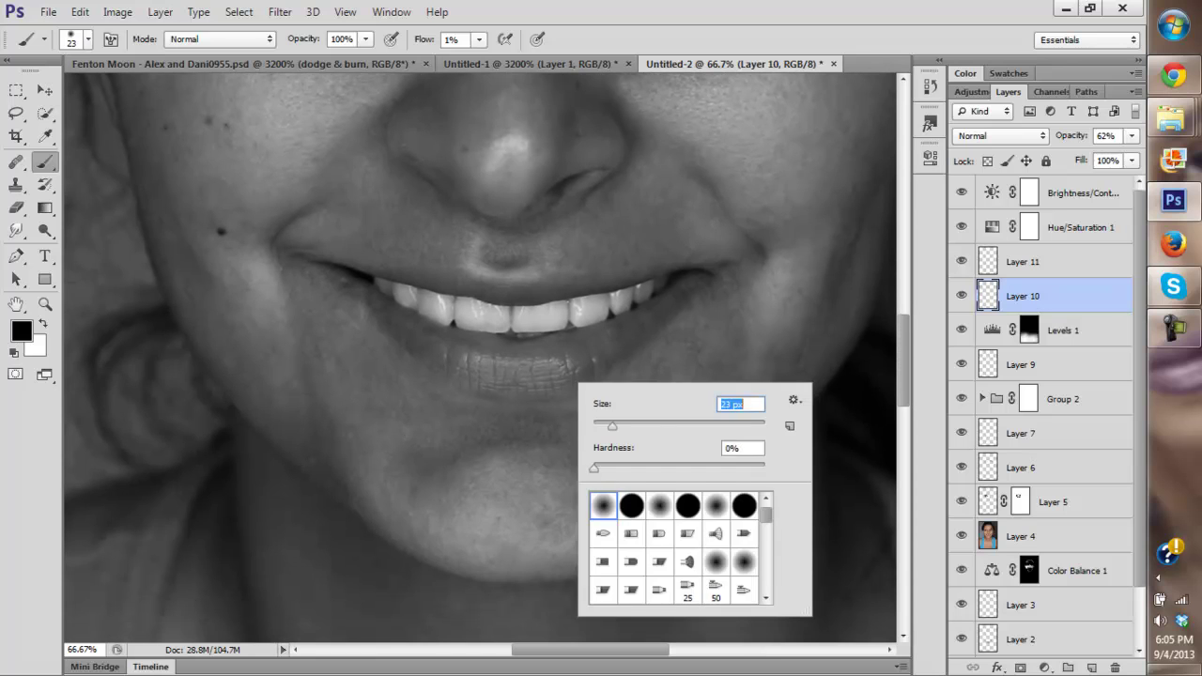
key("Return")
left_click_drag(507, 356, 589, 381)
Step: Enlarge the brush to 49 px and blend the tones around the nose, smile lines and chin on Layer 10 with black
right_click(418, 241)
left_click_drag(451, 284, 454, 284)
key("Return")
mouse_move(525, 338)
left_mouse_down()
mouse_move(505, 403)
mouse_move(223, 420)
left_mouse_up()
right_click(535, 283)
double_click(700, 306)
type("49")
key("Return")
left_click_drag(479, 357, 768, 432)
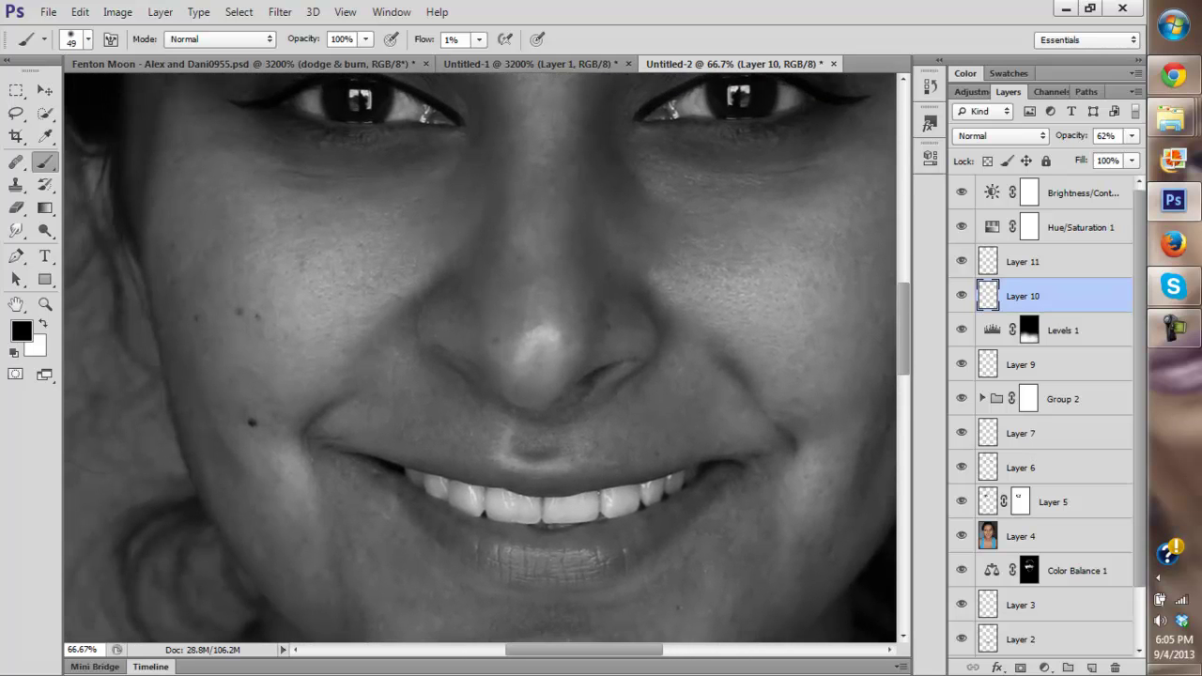
left_click_drag(481, 376, 326, 305)
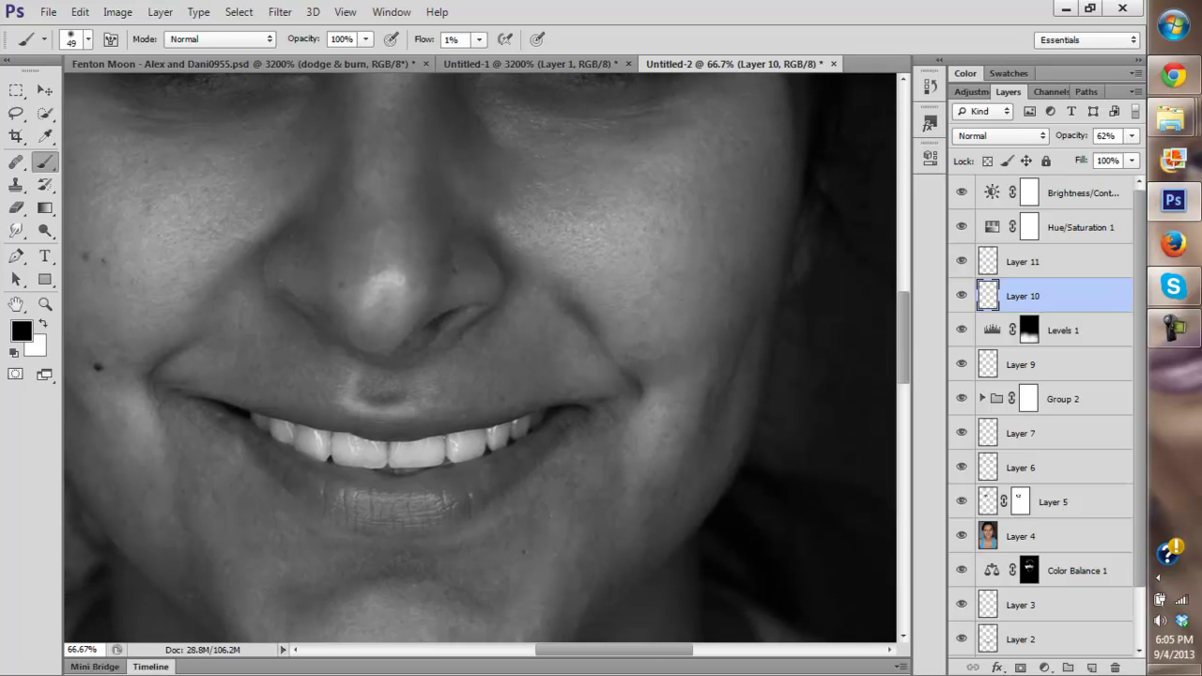
left_click_drag(481, 376, 401, 319)
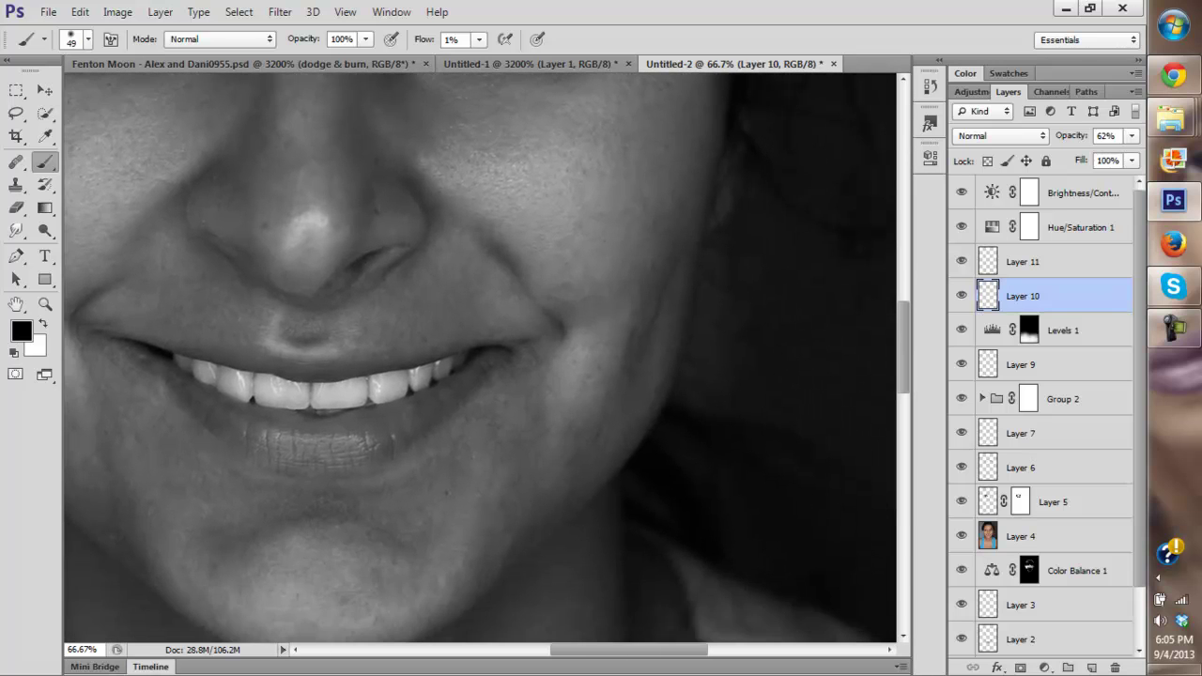
left_click_drag(481, 376, 650, 240)
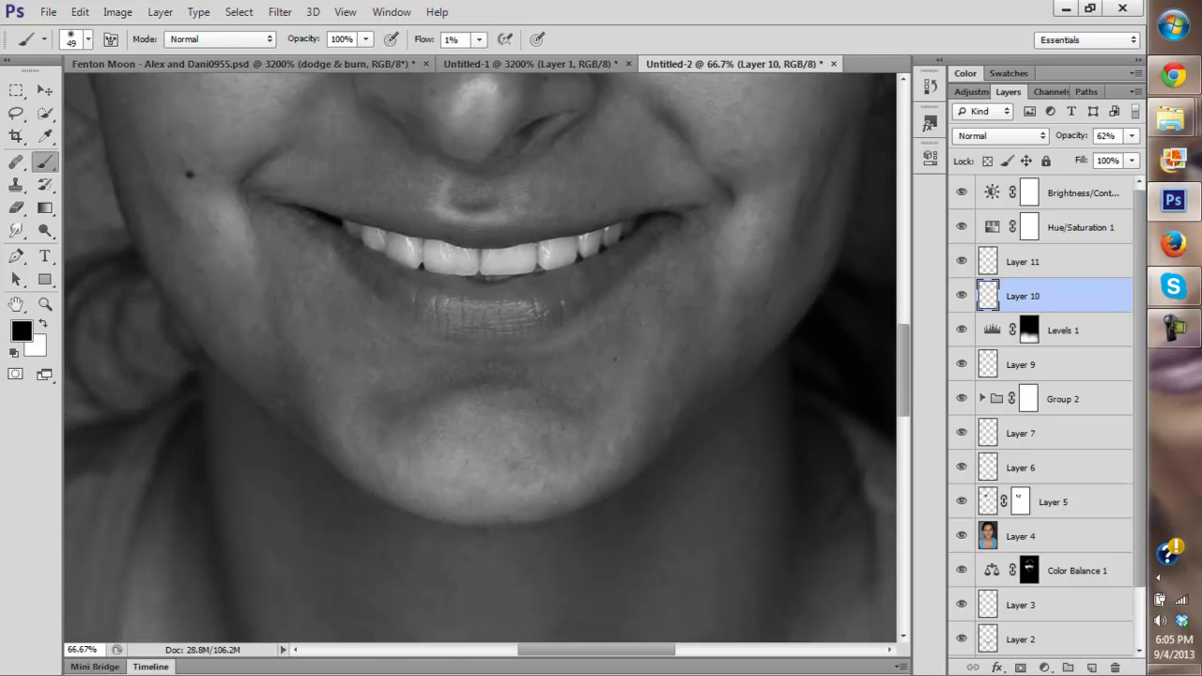
mouse_move(481, 375)
left_mouse_down()
mouse_move(528, 569)
mouse_move(523, 587)
mouse_move(430, 592)
left_mouse_up()
Step: Set the brush to 89 px and soften the cheek and lower-face shading on Layer 10 with white
right_click(715, 317)
left_click_drag(773, 361, 807, 362)
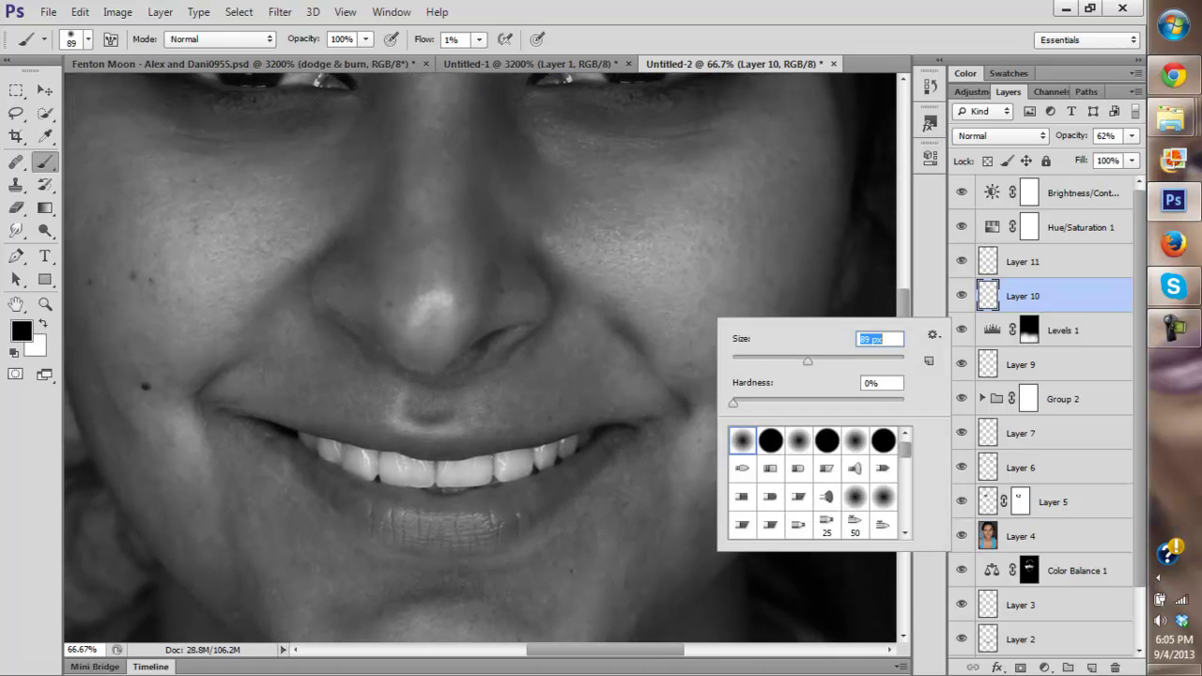
key("Return")
key("x")
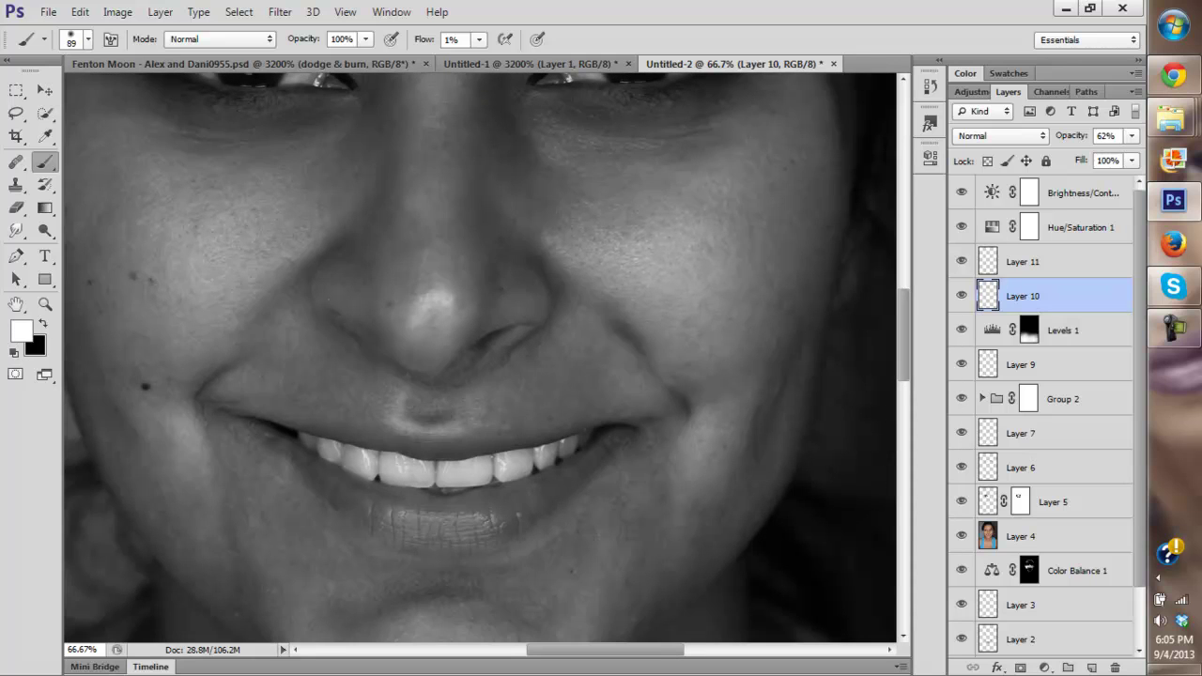
left_click_drag(423, 357, 568, 373)
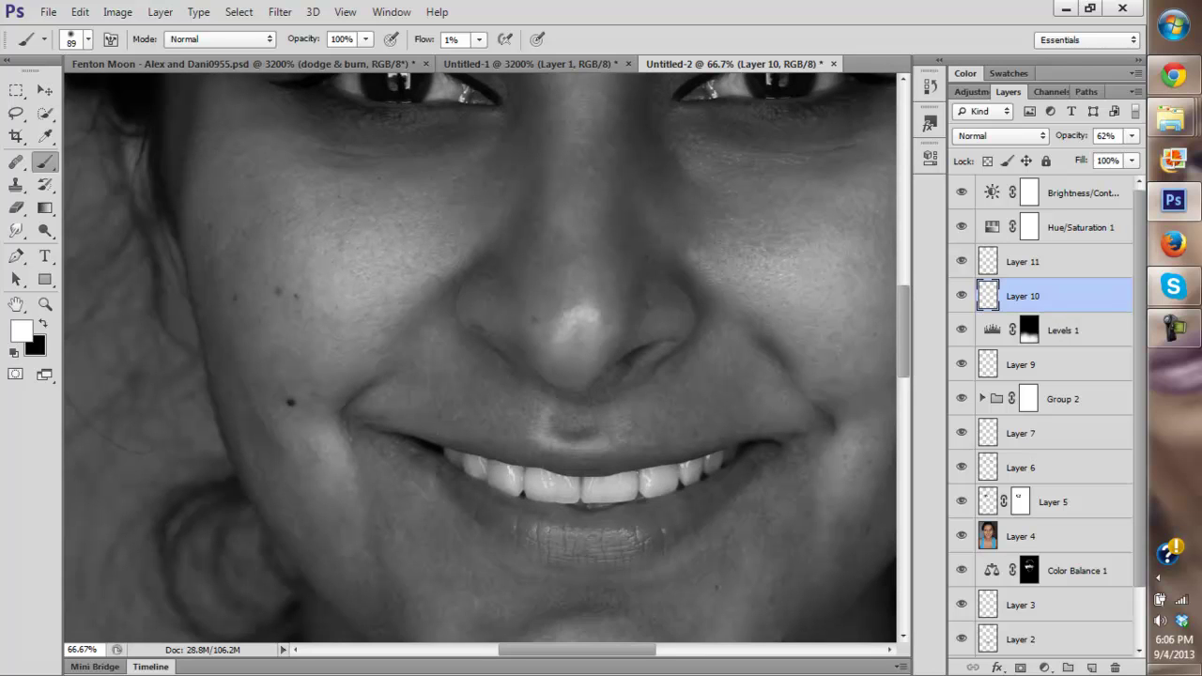
left_click_drag(568, 373, 433, 154)
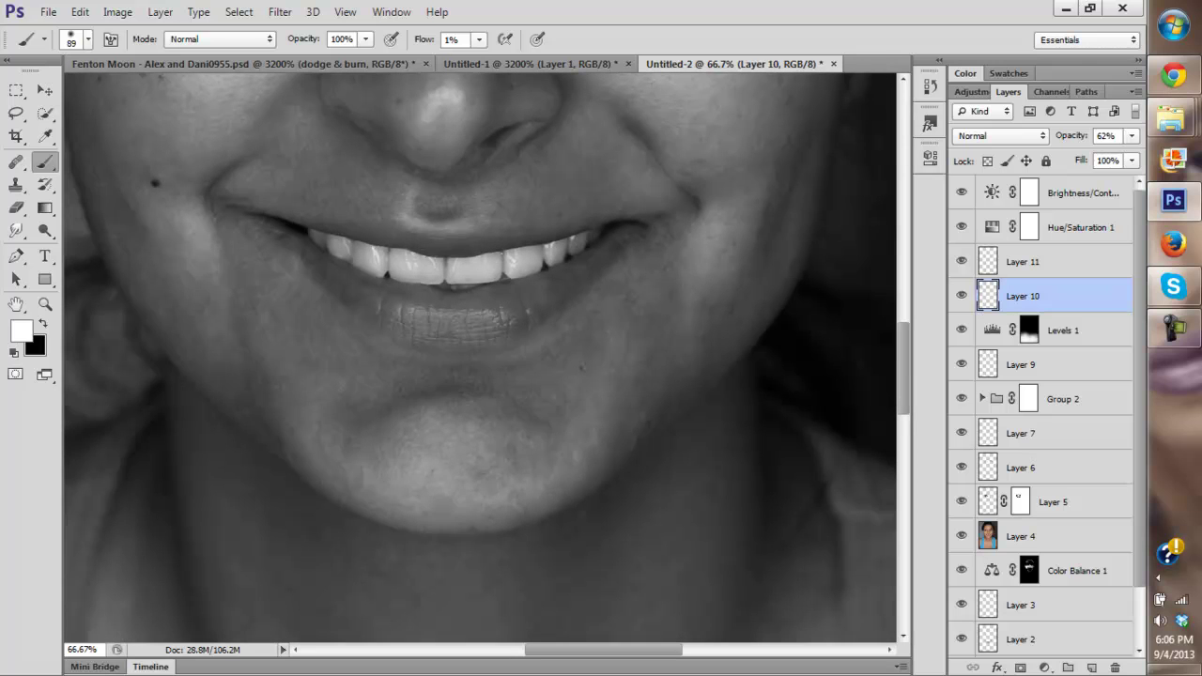
left_click_drag(433, 154, 539, 489)
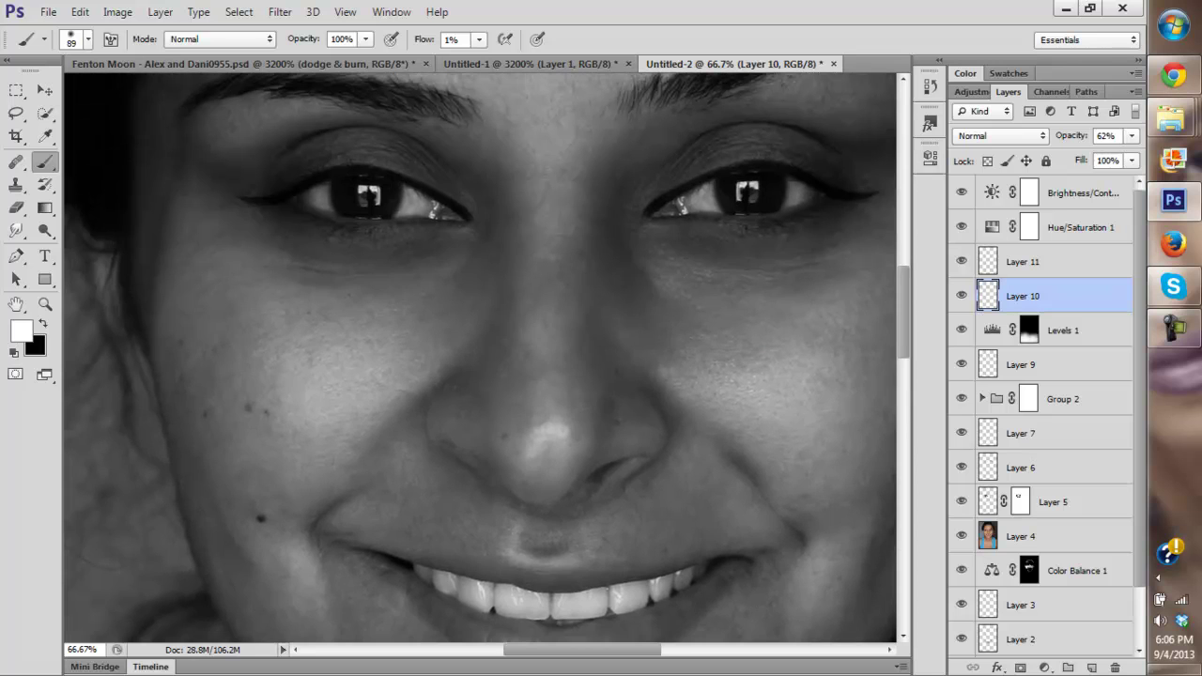
Step: Enlarge the brush to 166 px and smooth the broad forehead tones on Layer 10 with white
left_click_drag(543, 387, 538, 607)
right_click(731, 247)
double_click(895, 271)
type("166")
key("Return")
left_click_drag(535, 319, 560, 436)
Step: Fit the whole portrait in view and compare it with Layer 10 hidden and shown under the check layers
key("z")
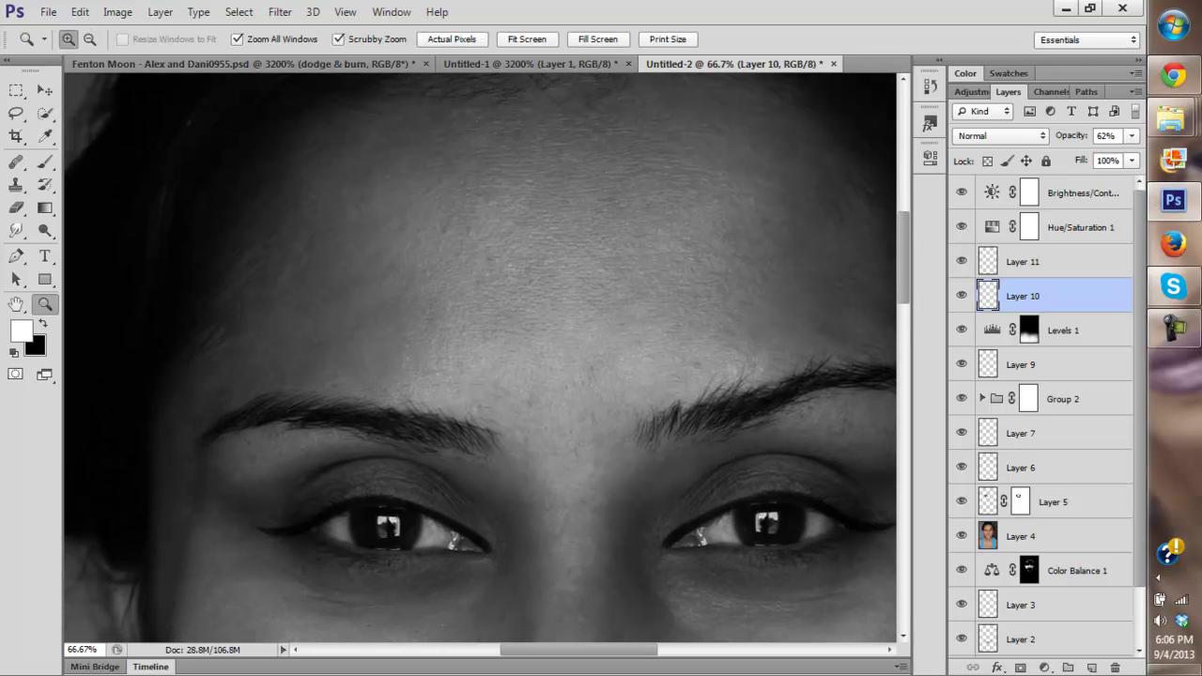
key("ctrl+0")
left_click(962, 296)
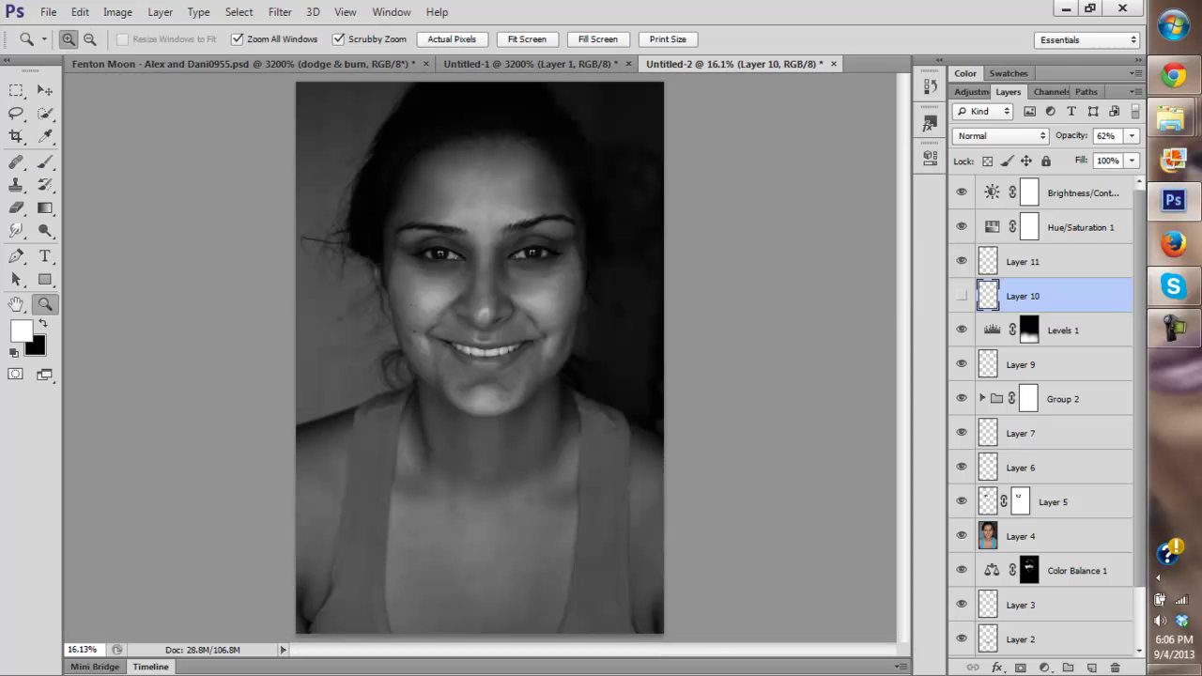
left_click(961, 296)
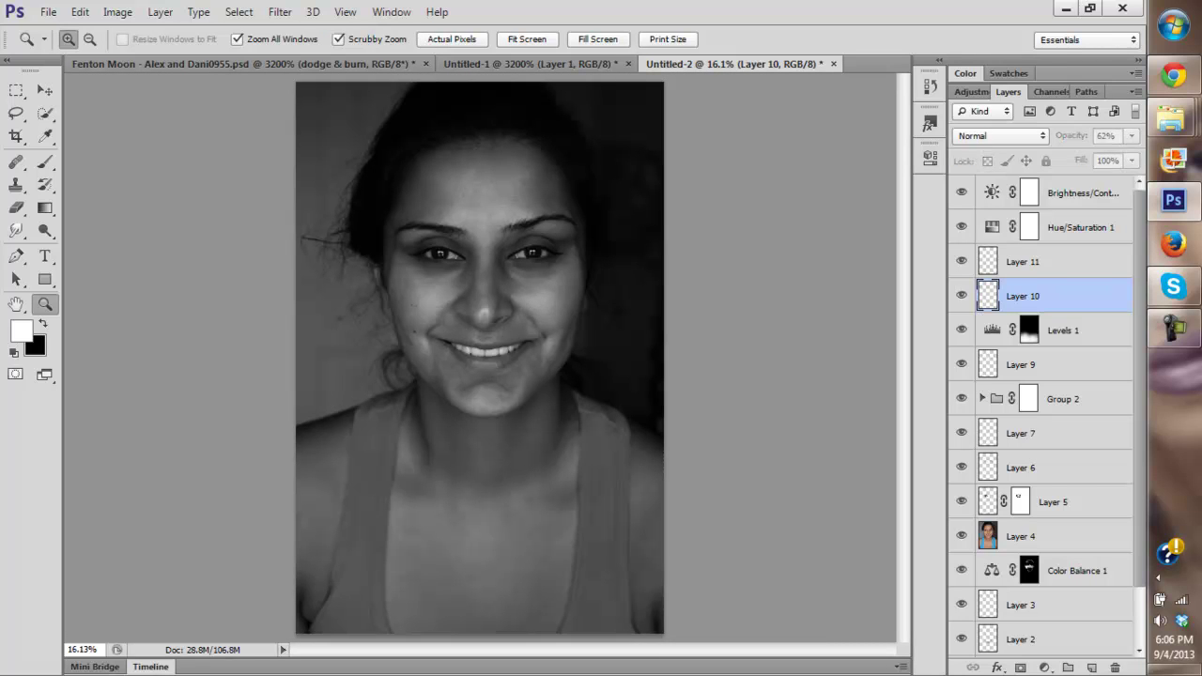
left_click(962, 262)
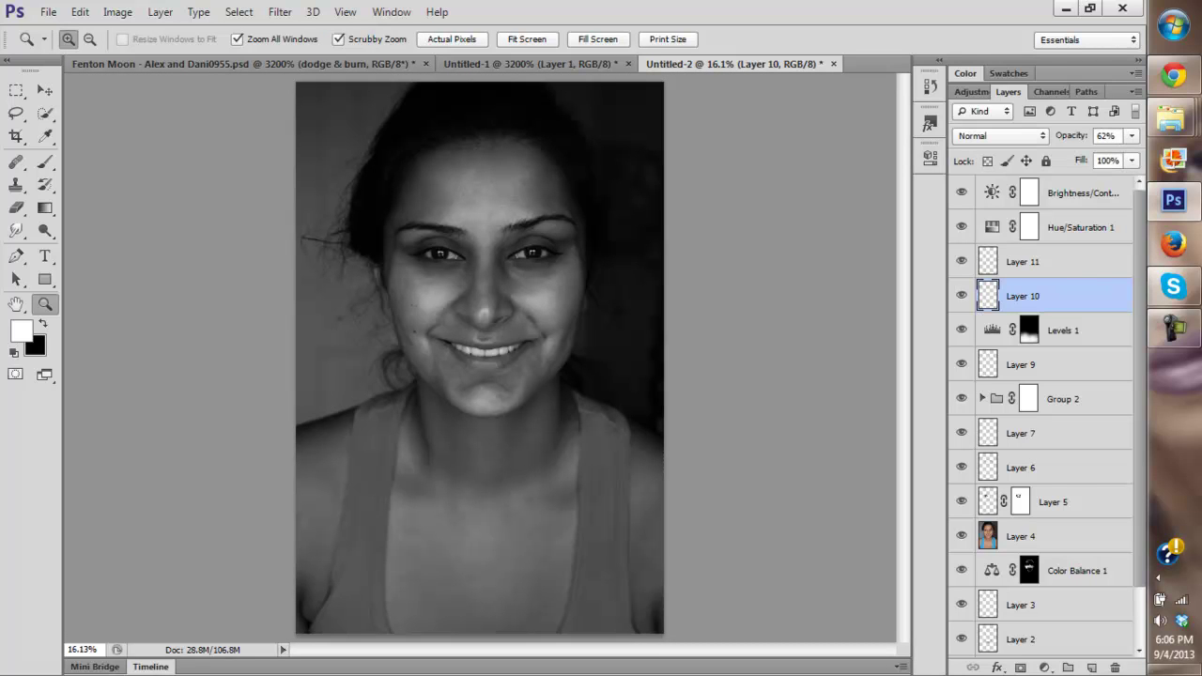
Step: Select Layer 11, hide both check layers, and compare the colour portrait with and without Layer 10
left_click(1023, 262)
left_click(961, 226)
left_click(960, 192)
left_click(961, 296)
left_click(961, 294)
left_click(960, 294)
left_click(961, 294)
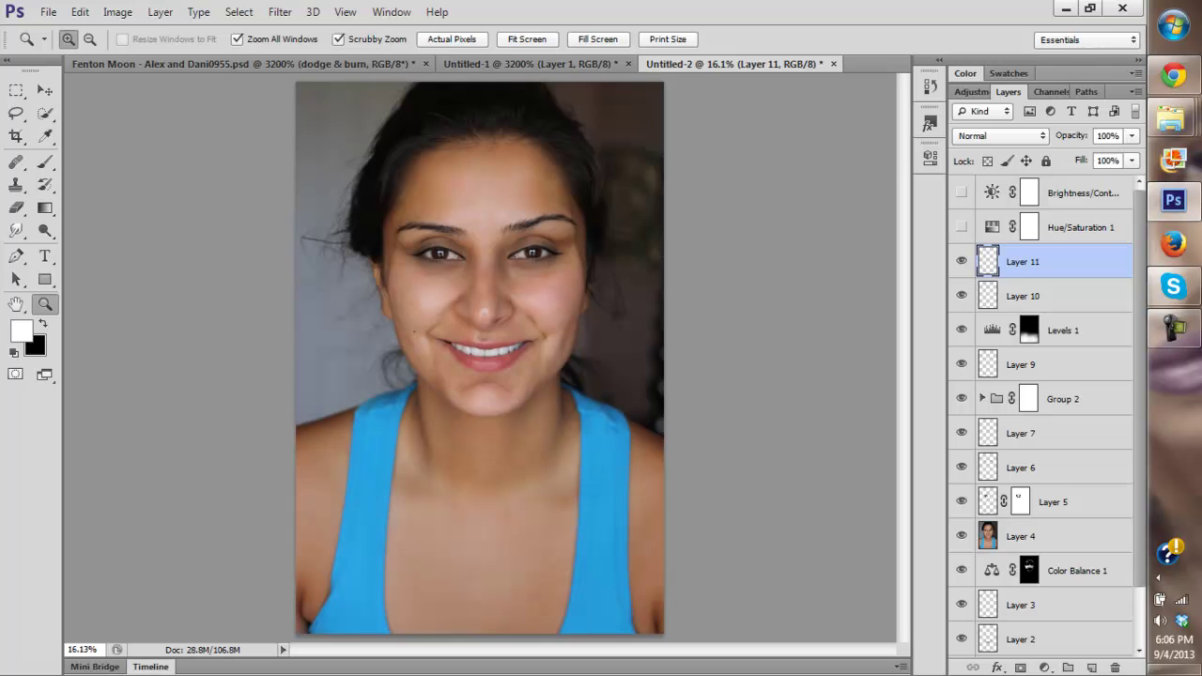
Step: Compare the retouched portrait with the original Layer 1 by showing that layer alone and restoring the full stack
scroll(1042, 413, "down", 2)
left_click(960, 606)
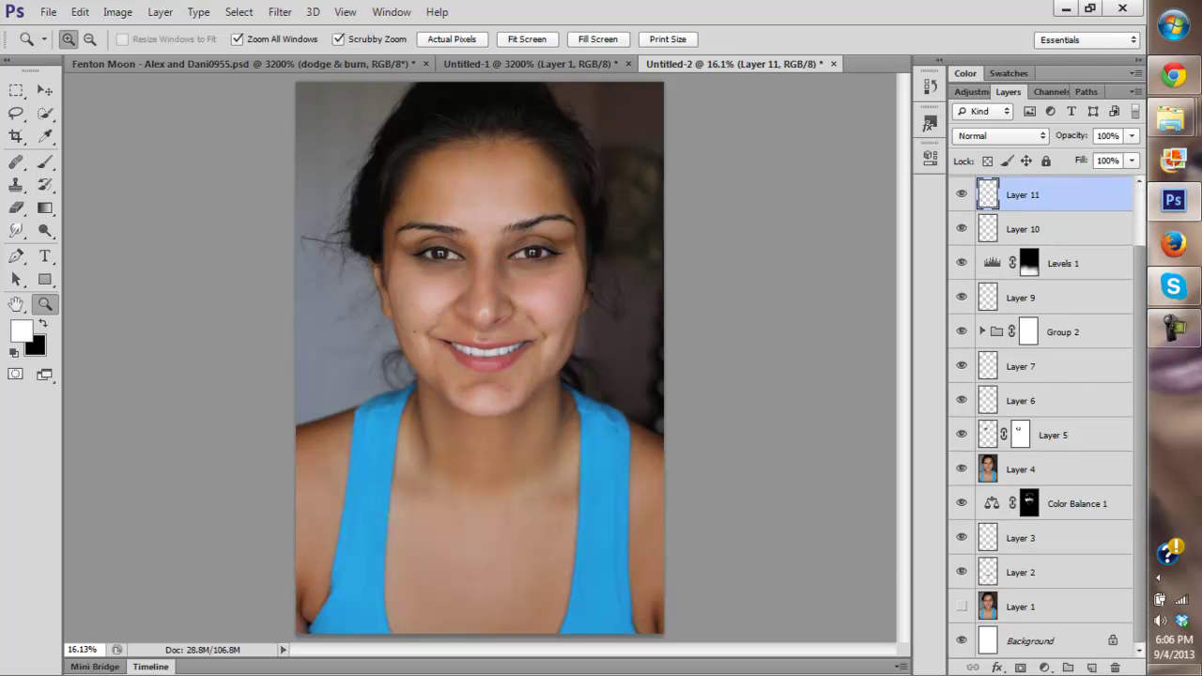
key("super")
left_click(961, 606, "alt")
left_click(961, 605, "alt")
left_click(960, 606, "alt")
left_click(961, 606, "alt")
left_click(961, 640, "alt")
left_click(961, 641, "alt")
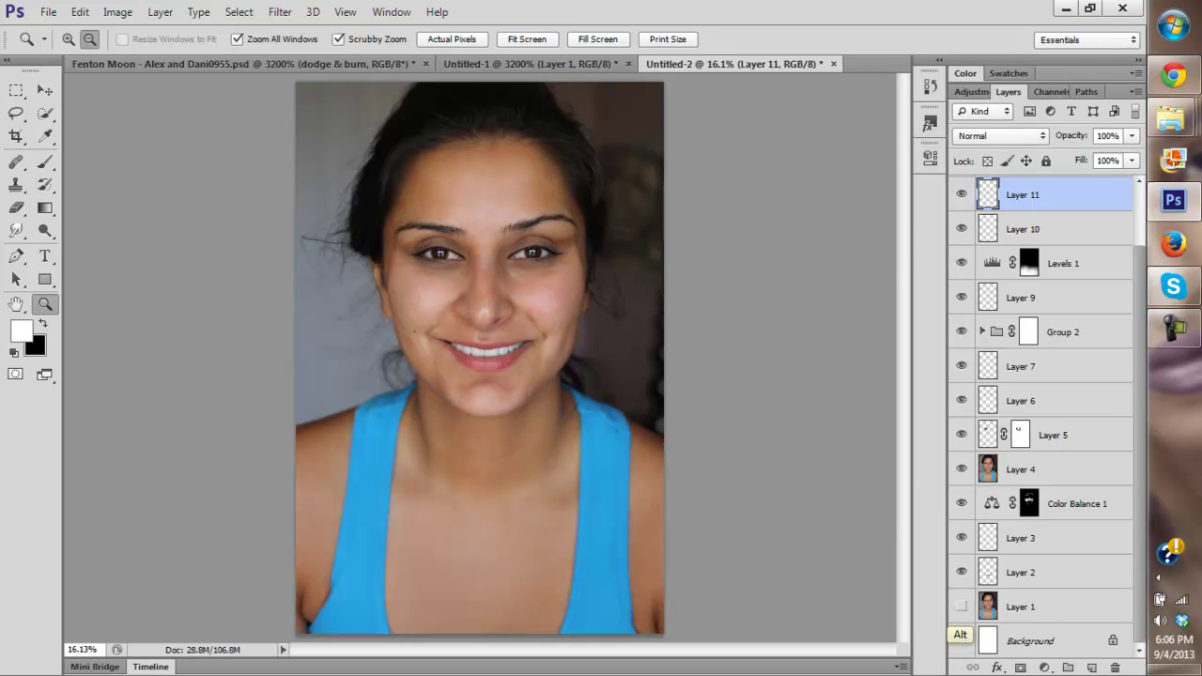
scroll(1042, 413, "up", 2)
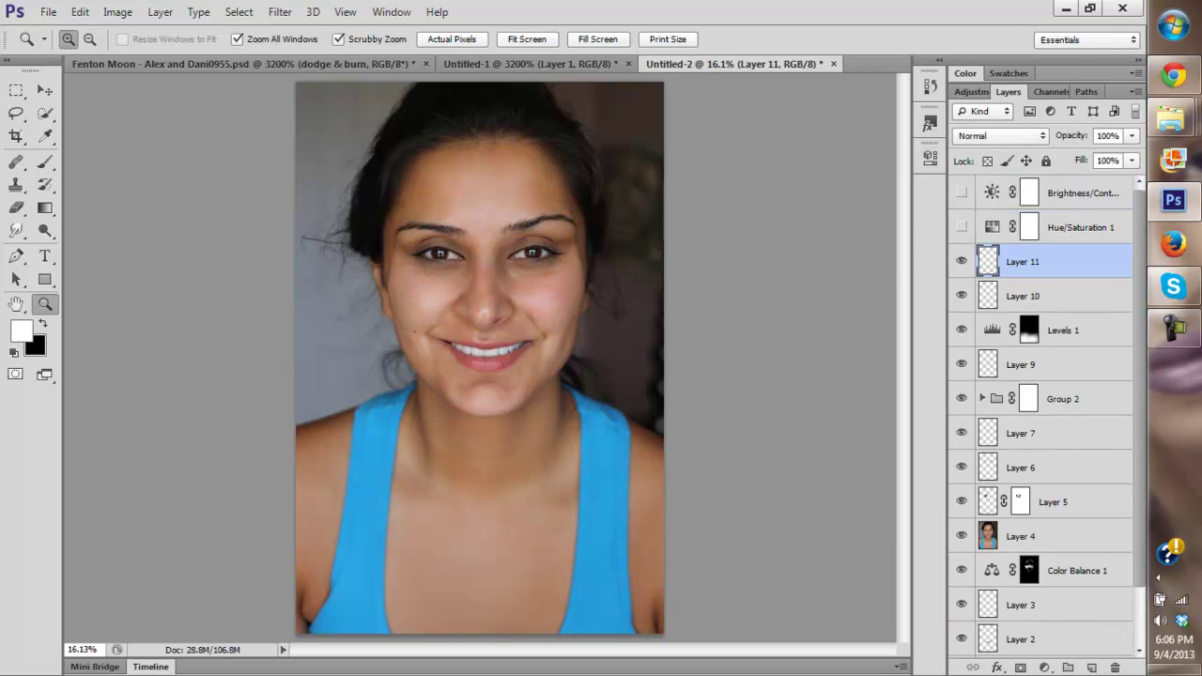
Step: Show Hue/Saturation 1, compare the grayscale portrait with Layer 10 hidden and shown, and reselect Layer 11
left_click(961, 226)
key("b")
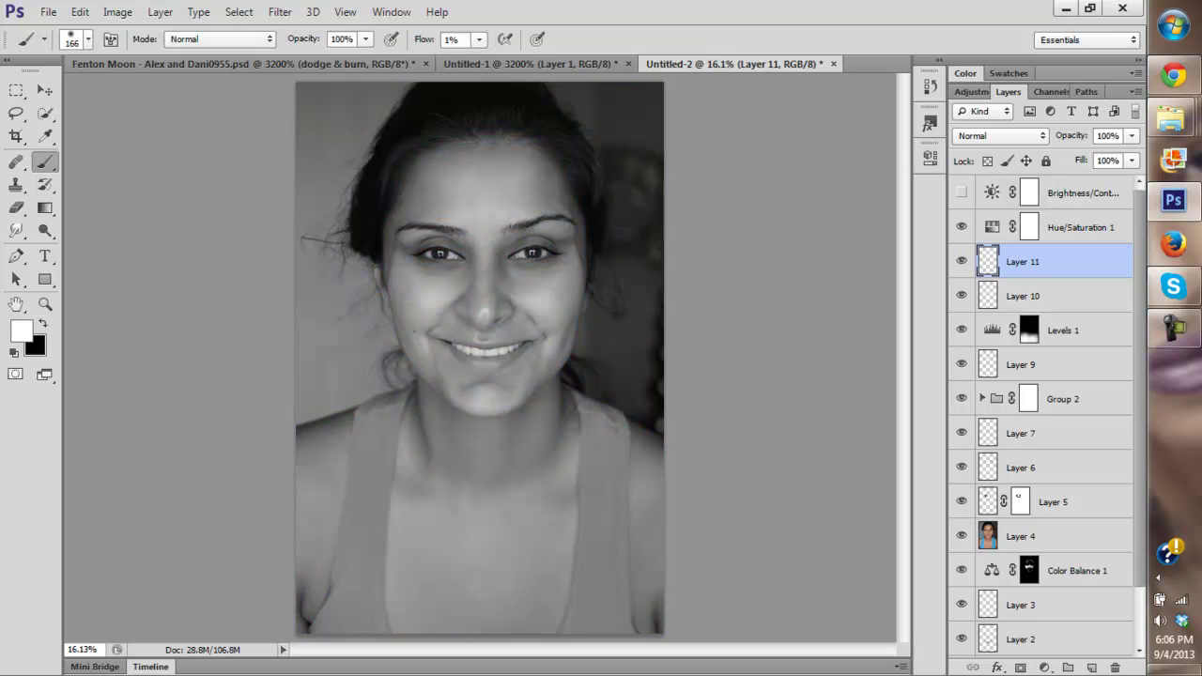
left_click(1042, 296)
left_click(961, 296)
left_click(961, 295)
right_click(570, 185)
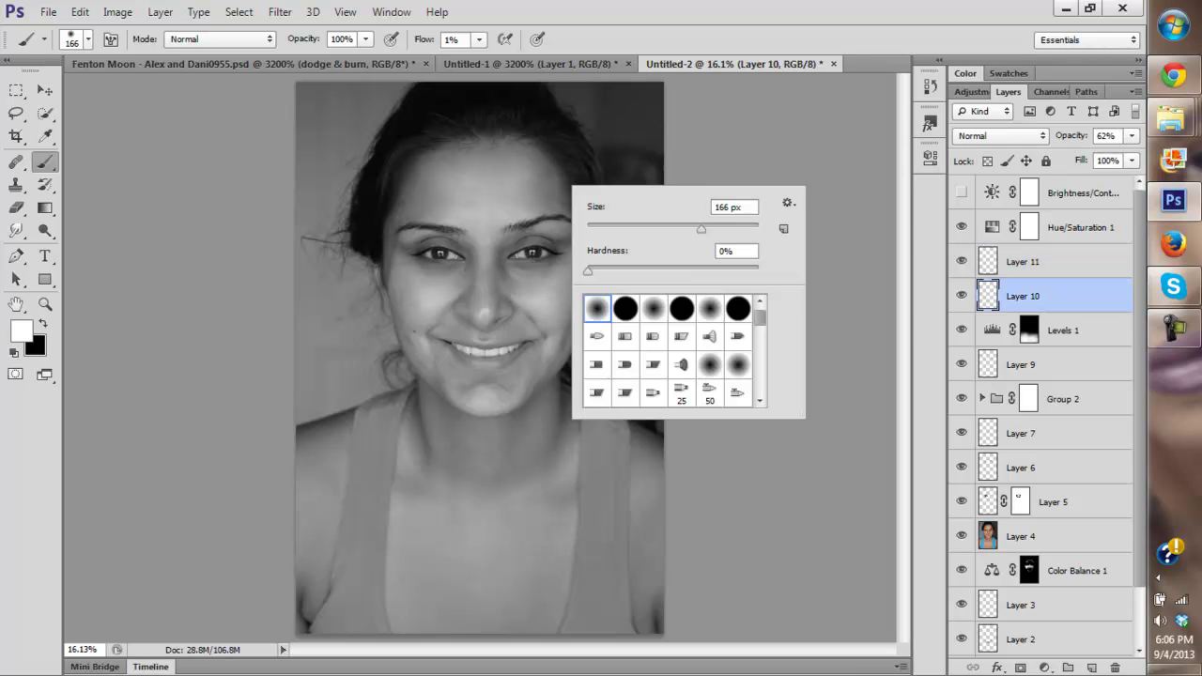
left_click(1043, 262)
Step: Show the original Layer 1 and group all the retouching layers from Layer 2 up to Layer 11
scroll(1042, 282, "down", 3)
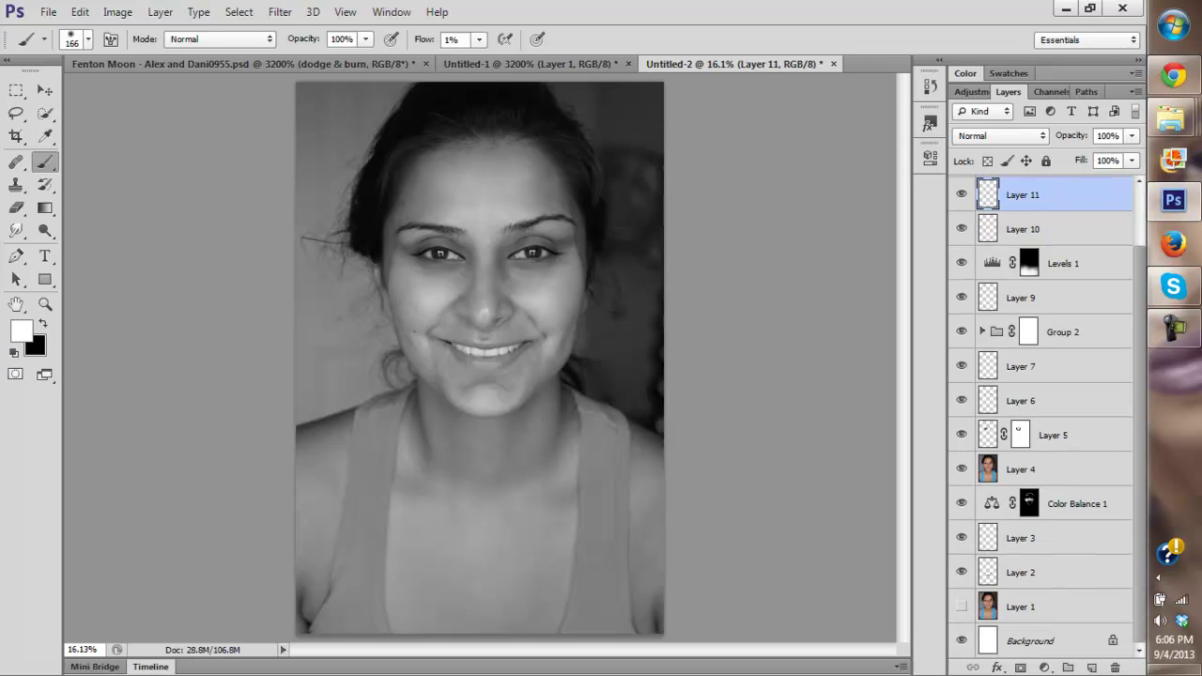
left_click(1021, 607, "shift")
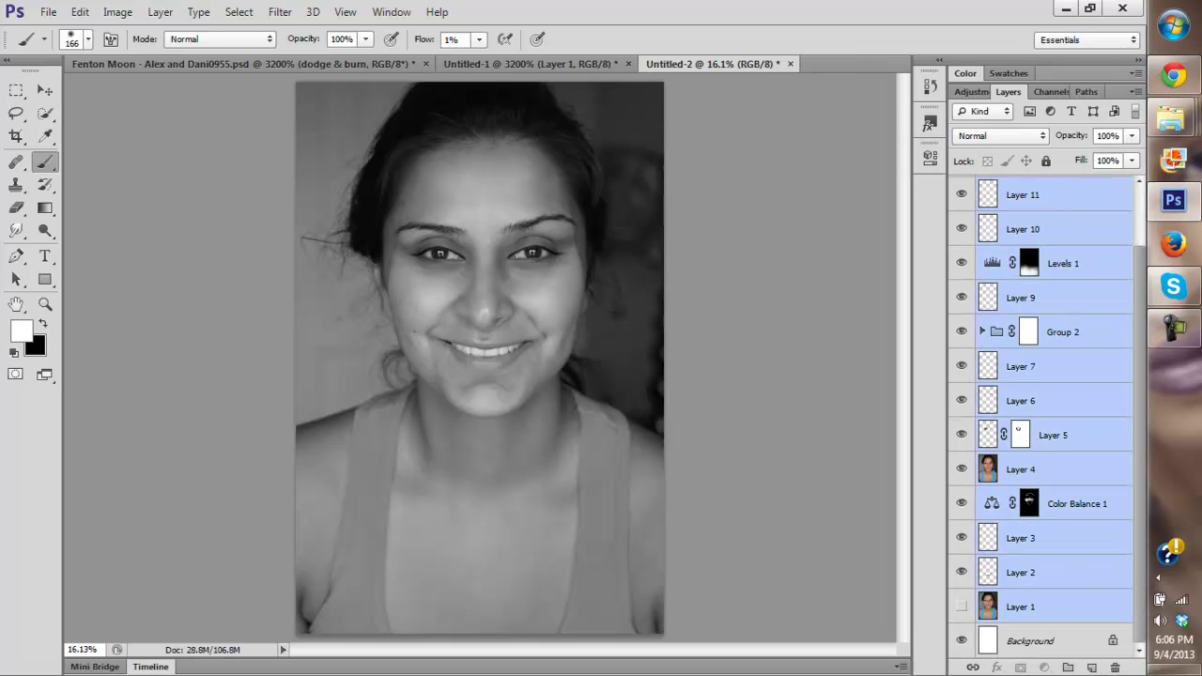
left_click(1020, 573)
left_click(961, 606)
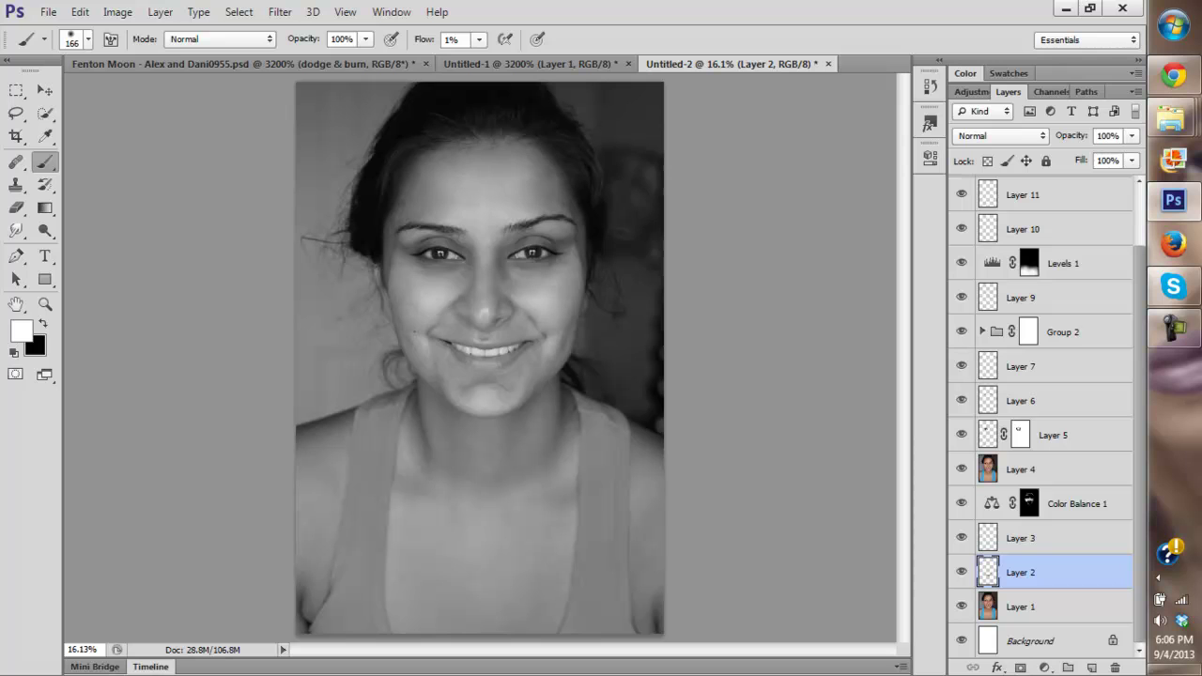
scroll(1042, 418, "up", 2)
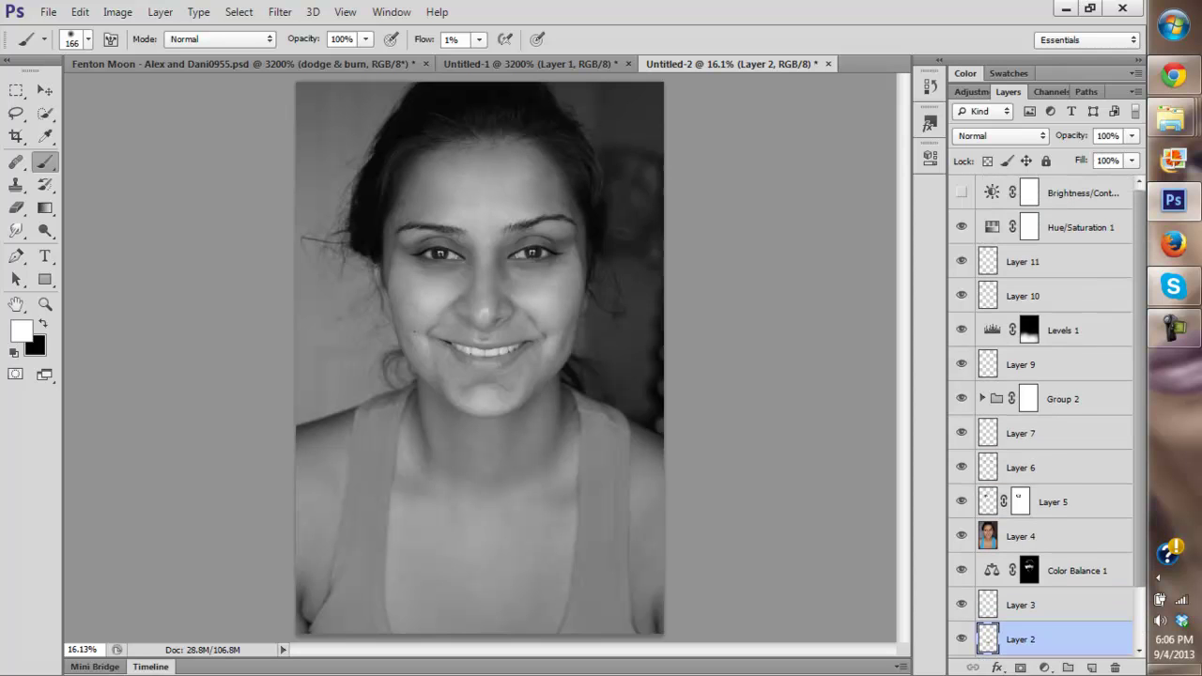
left_click(1061, 262, "shift")
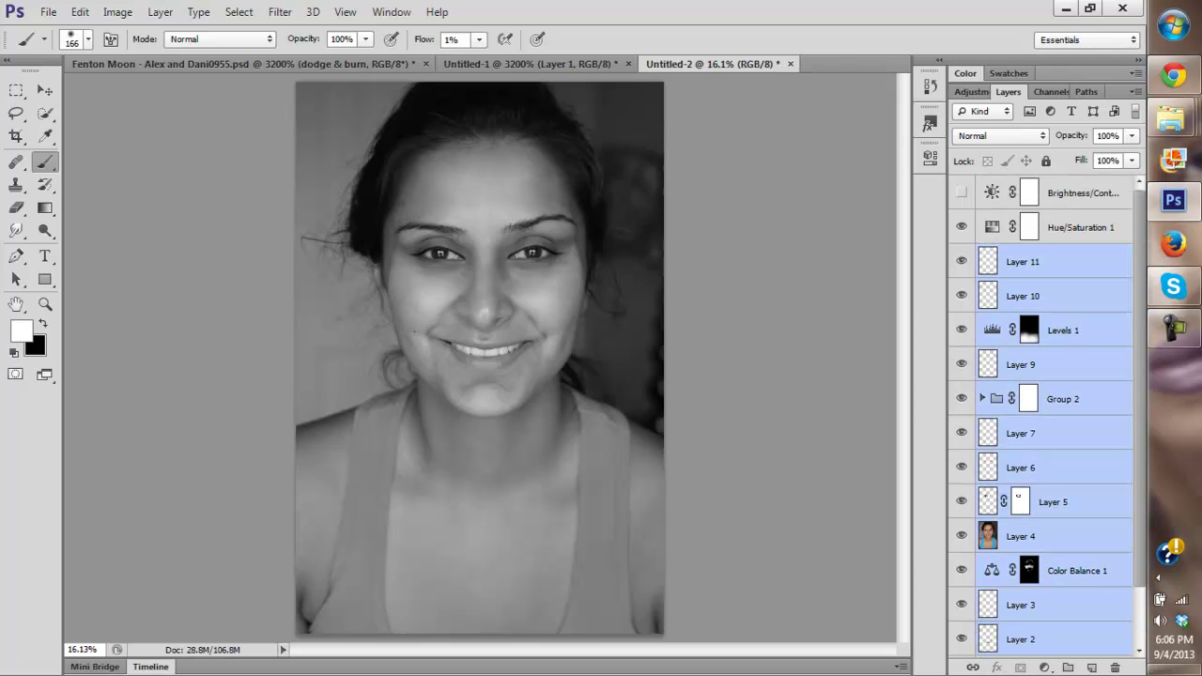
key("ctrl+g")
Step: Compare the grayscale portrait with the whole retouching group hidden and shown
left_click(961, 254)
key("ctrl+comma")
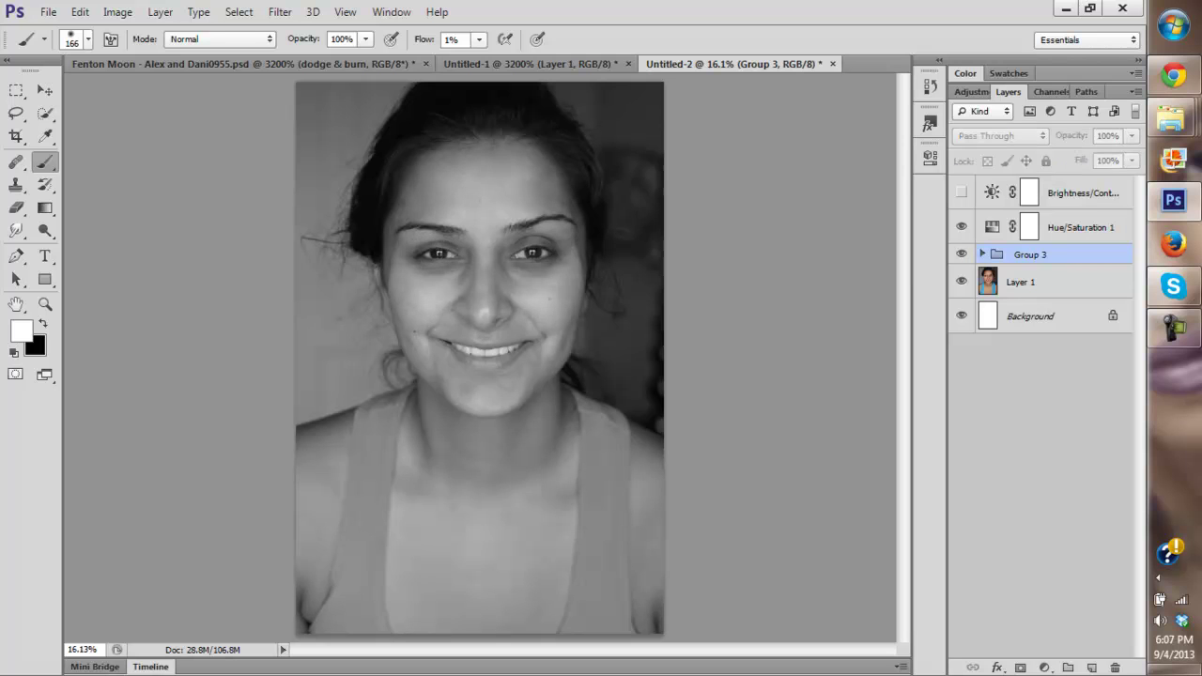
key("ctrl+comma")
key("ctrl+comma")
Step: Add a Levels adjustment above Layer 11 inside Group 3 with the white input level at 196, and invert its mask to black
left_click(982, 255)
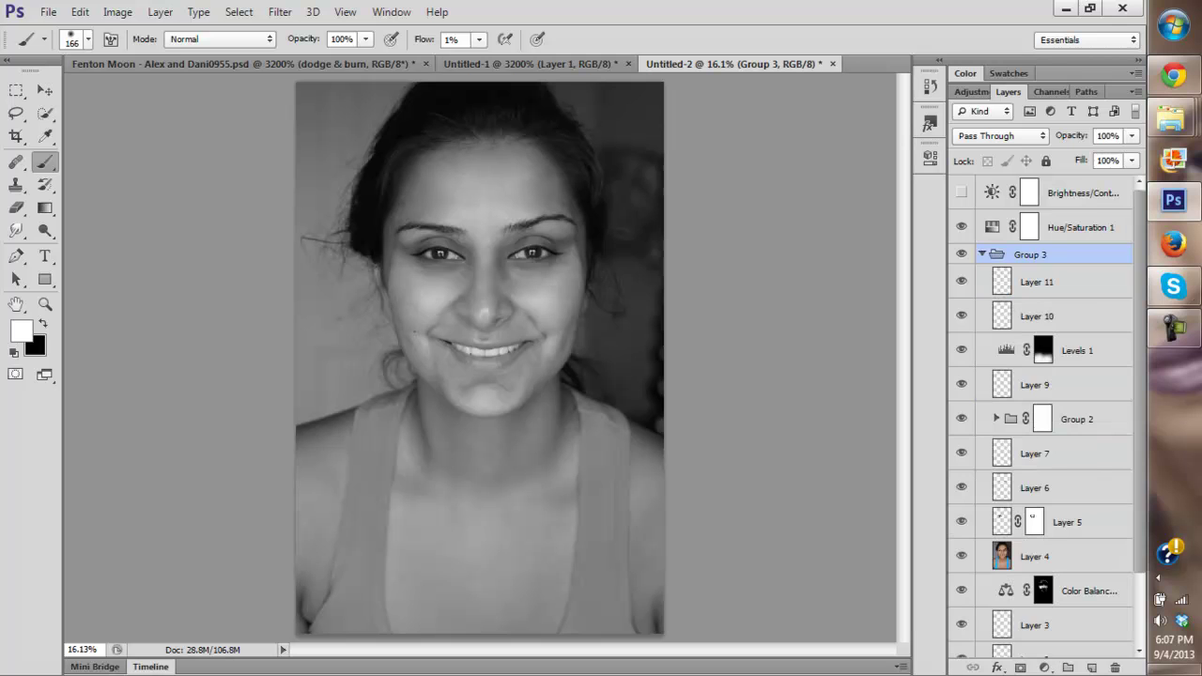
left_click(1038, 281)
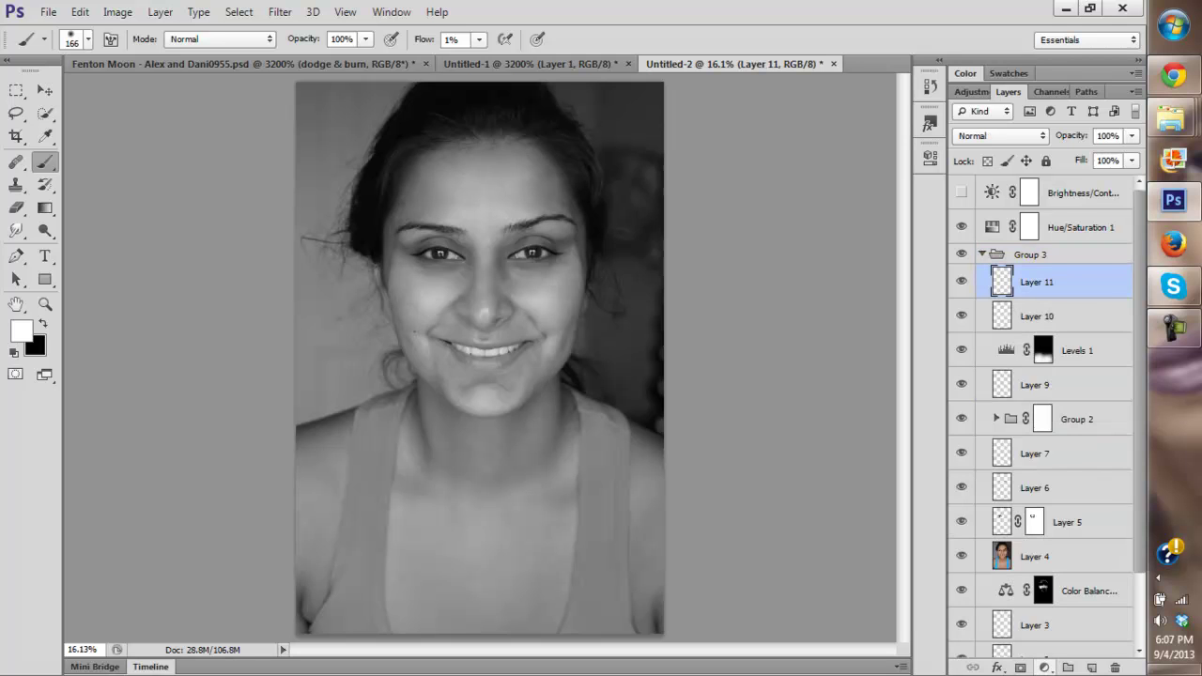
left_click(1044, 666)
left_click(1012, 369)
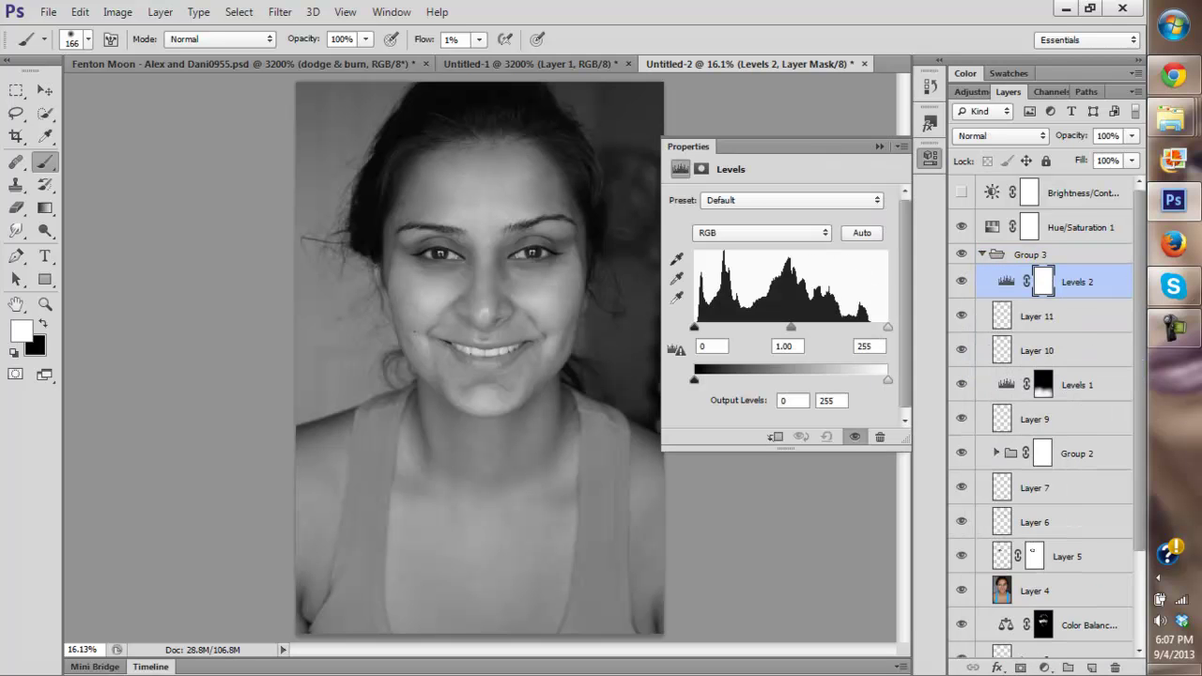
left_click_drag(888, 326, 878, 327)
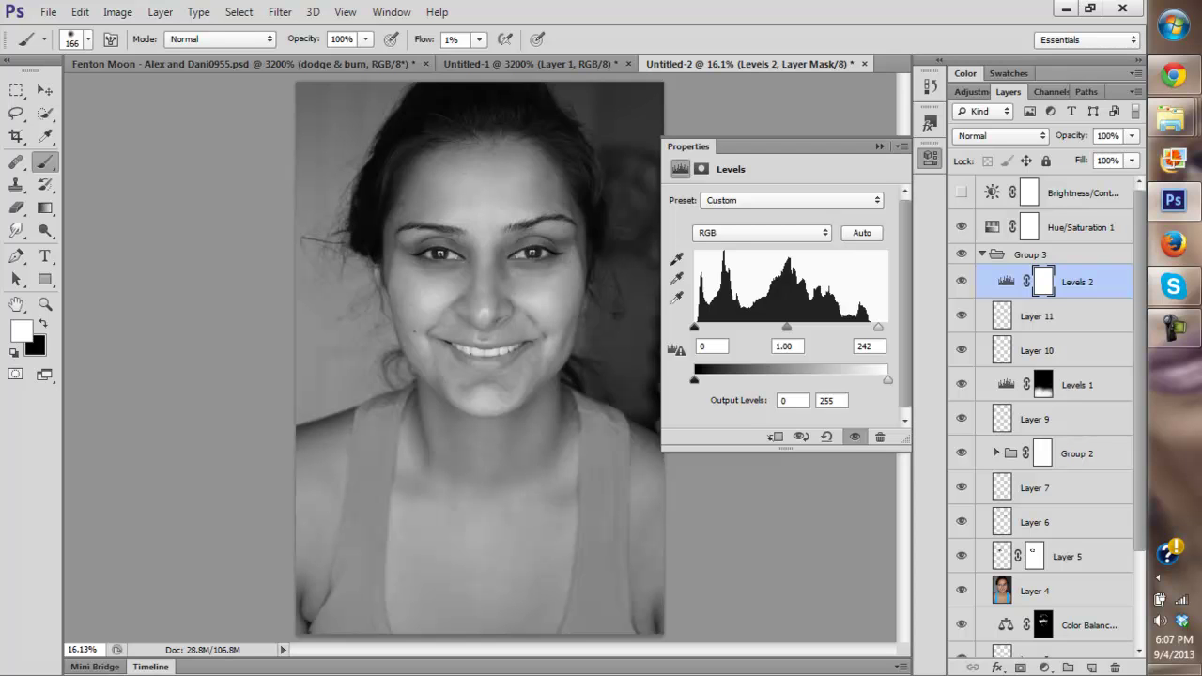
left_click_drag(878, 327, 863, 327)
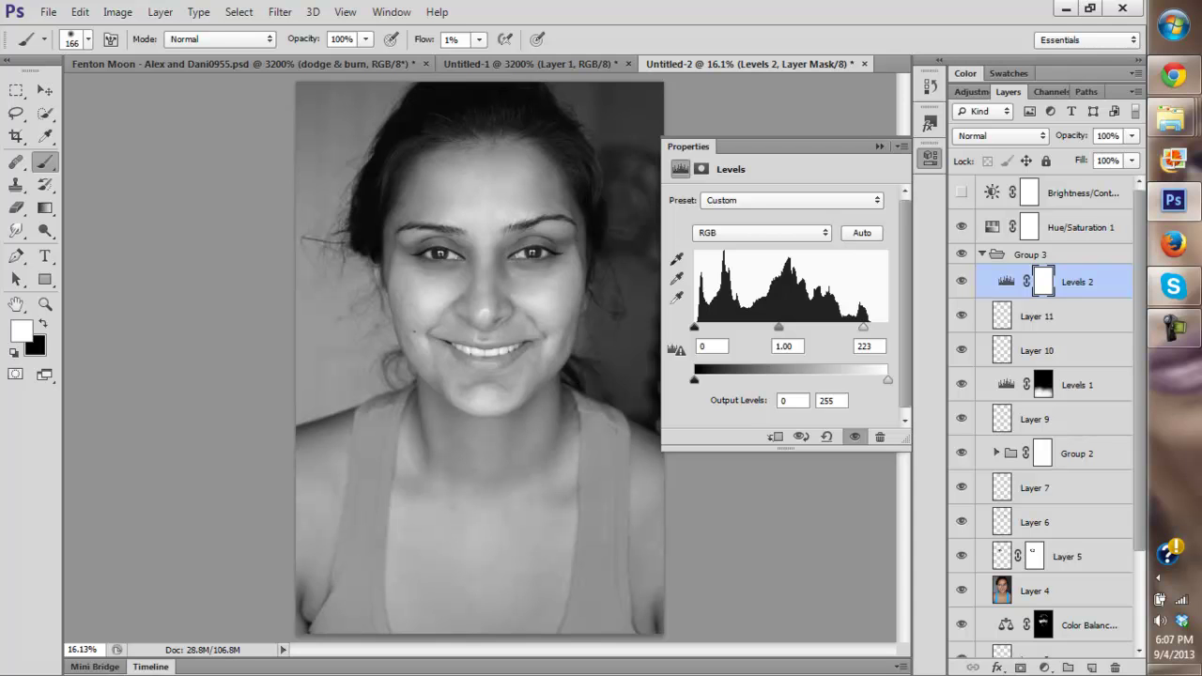
left_click_drag(863, 327, 843, 327)
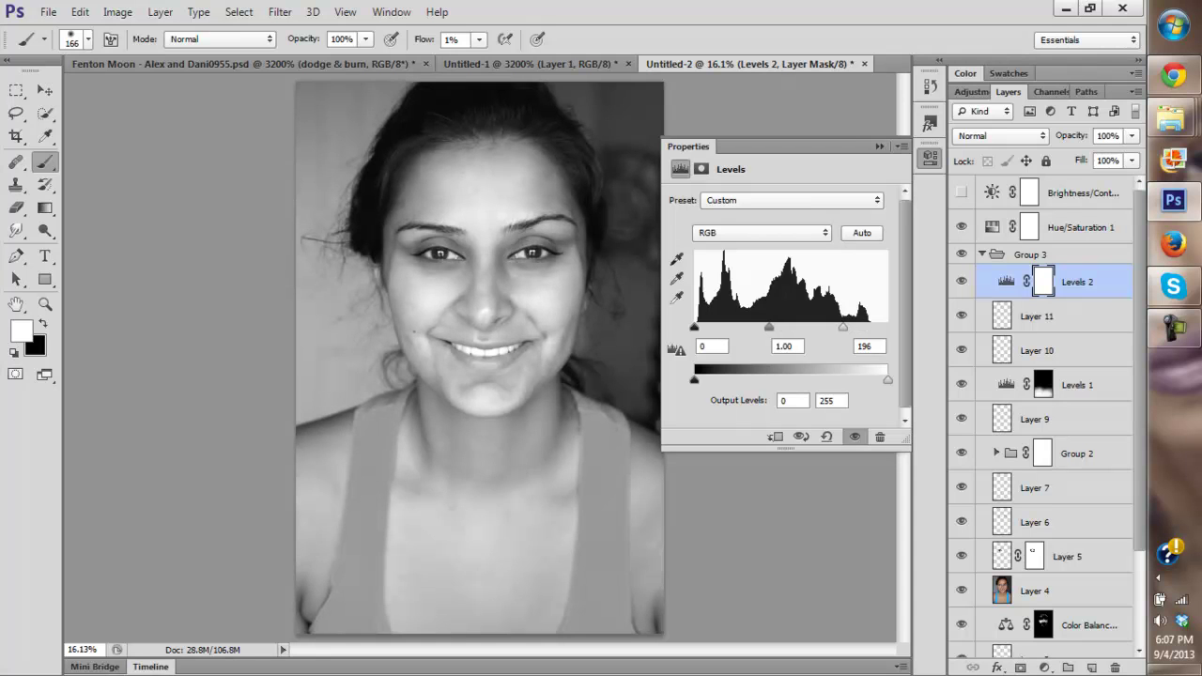
key("ctrl+i")
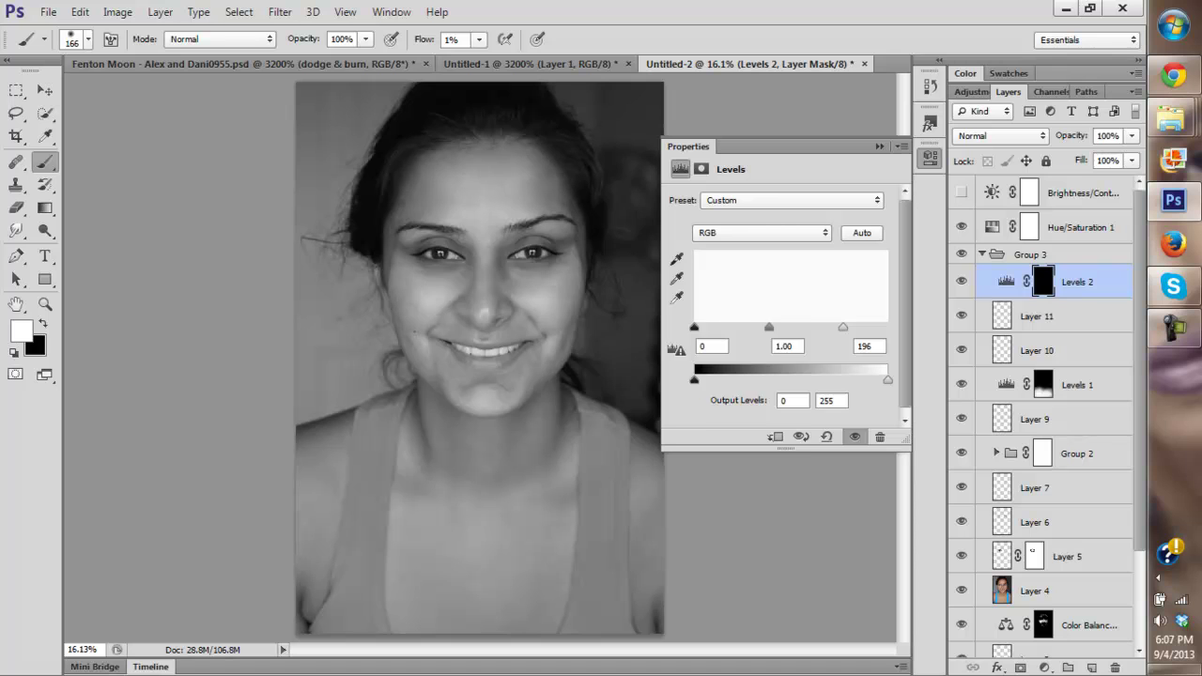
Step: Paint white on the Levels 2 mask over the bridge of the nose with a soft 442 px brush at 42% flow
right_click(574, 255)
left_click_drag(703, 299, 751, 300)
type("277")
key("Return")
type("442")
key("Return")
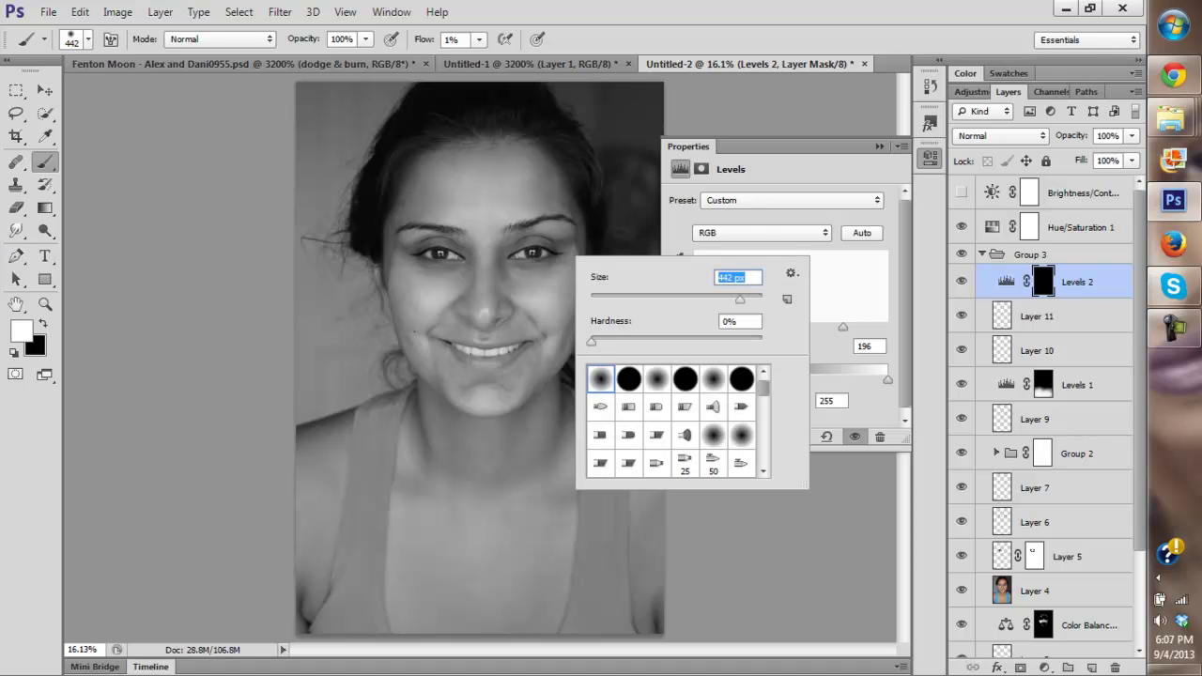
key("Return")
left_click(479, 40)
left_click(516, 60)
left_click_drag(484, 266, 476, 278)
Step: Extend the brightened area on the Levels 2 mask over the nose and around the eyes with white 494 px and 504 px brushes
right_click(570, 234)
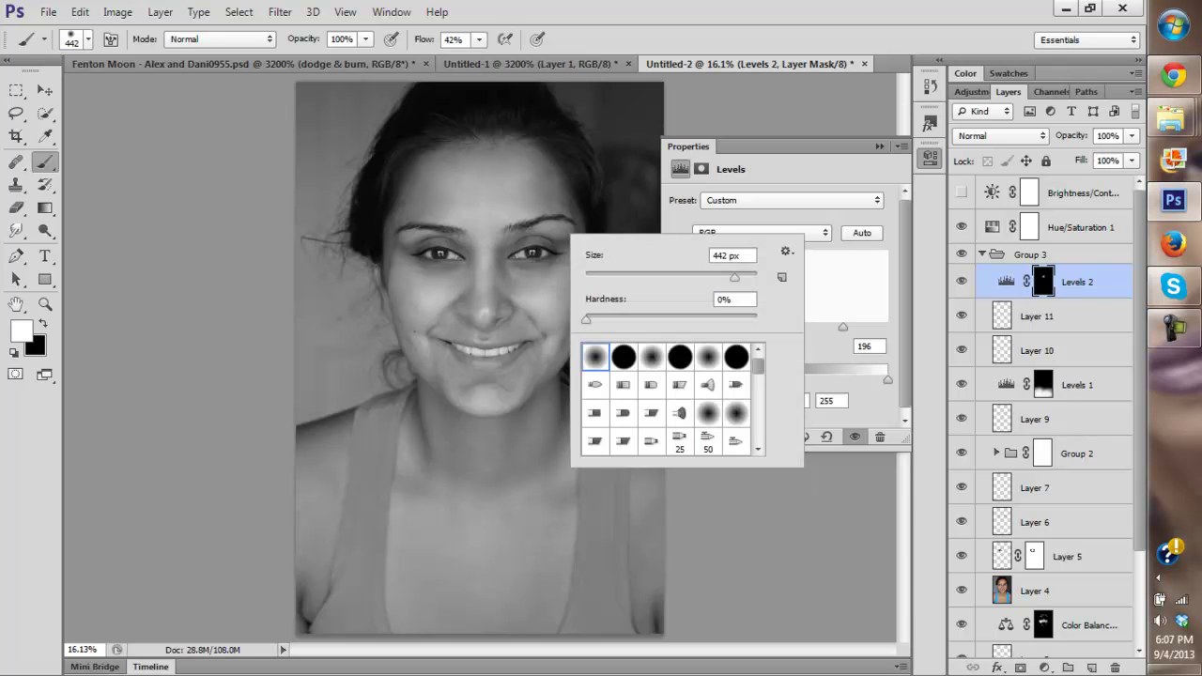
type("494")
key("Return")
key("Return")
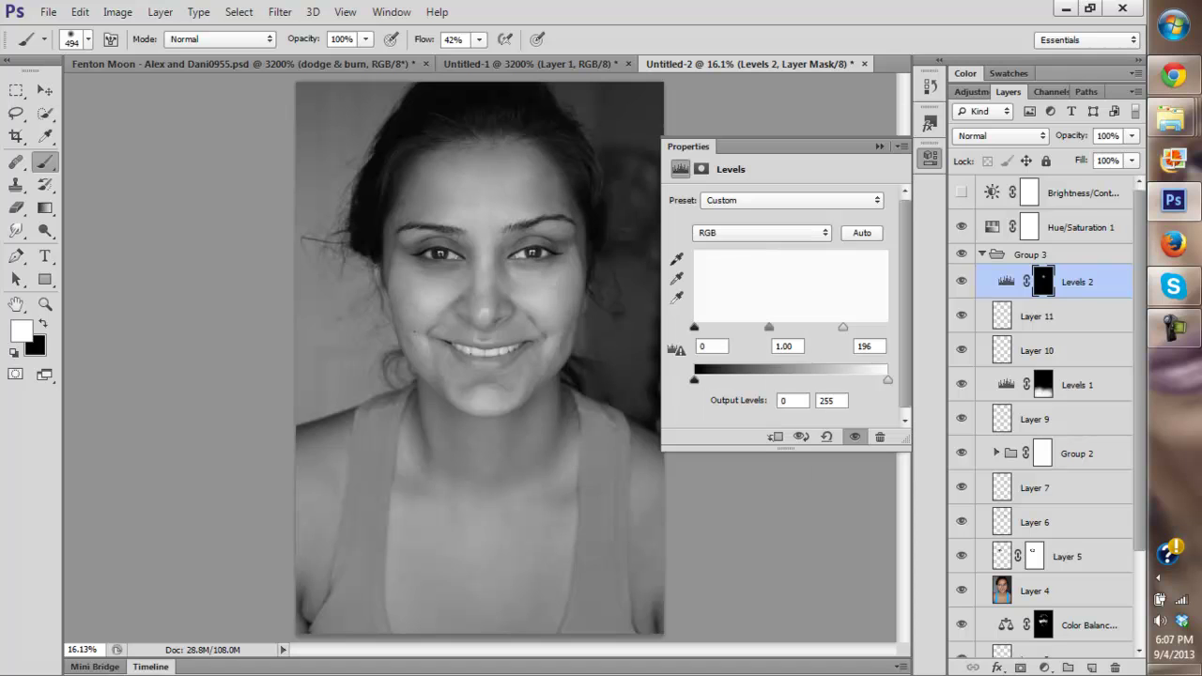
mouse_move(465, 264)
left_mouse_down()
mouse_move(422, 274)
mouse_move(488, 308)
left_mouse_up()
right_click(568, 222)
type("504")
key("Return")
key("Return")
mouse_move(545, 246)
left_mouse_down()
mouse_move(556, 250)
mouse_move(473, 237)
mouse_move(547, 280)
mouse_move(491, 233)
mouse_move(419, 219)
mouse_move(522, 214)
left_mouse_up()
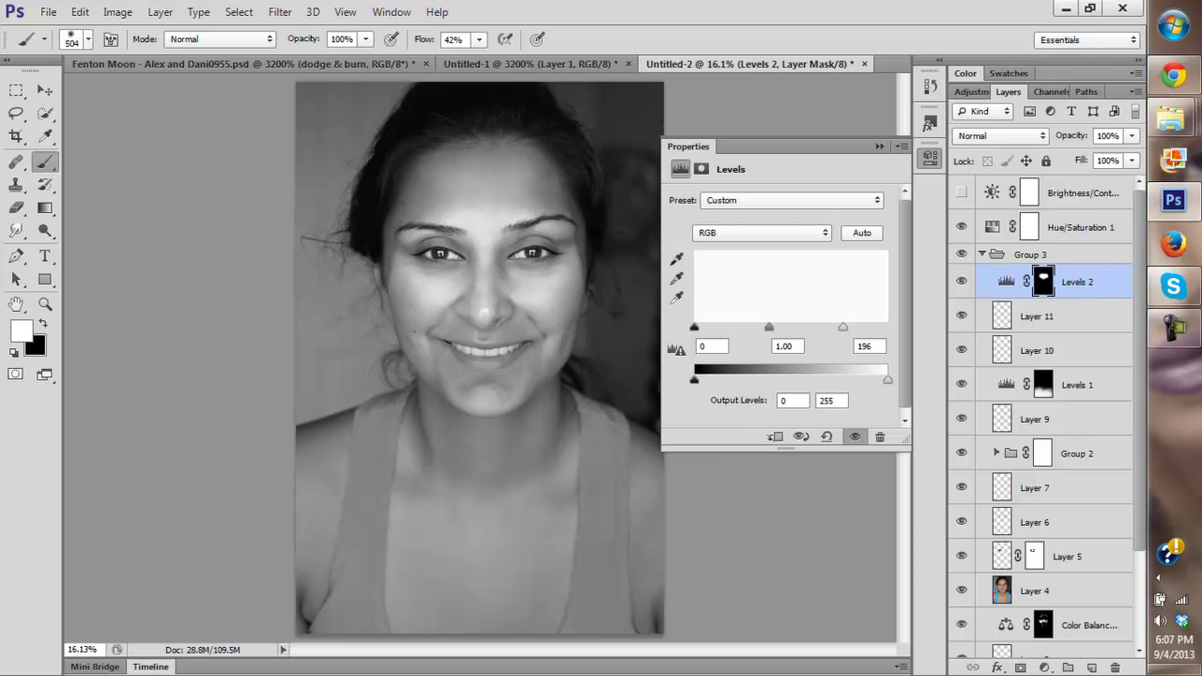
Step: Soften the Levels 2 mask over the cheek and forehead with a black 1753 px brush, and check the adjustment hidden and shown
key("x")
right_click(489, 303)
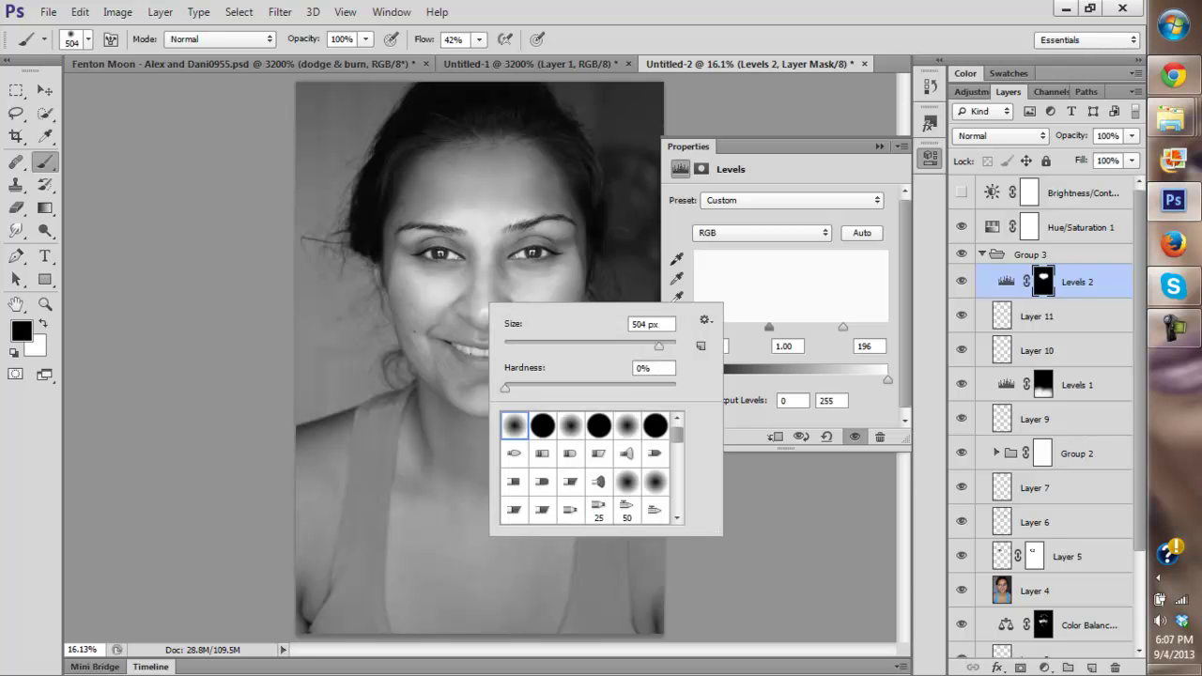
key("Escape")
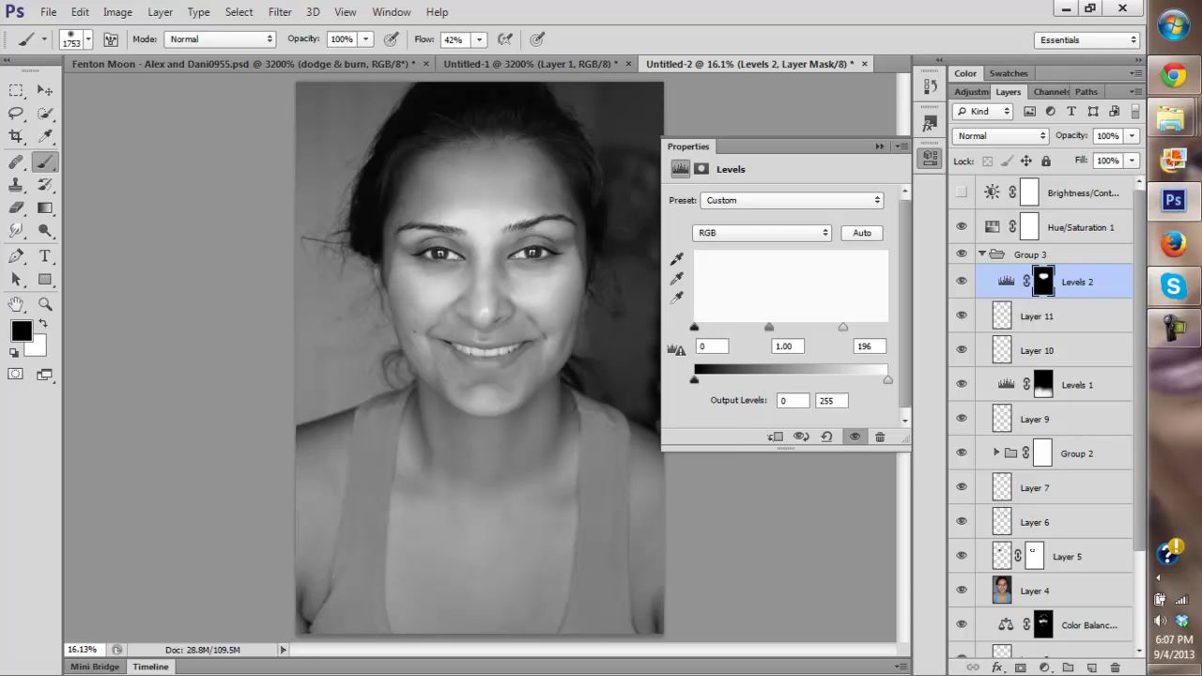
left_click(535, 295)
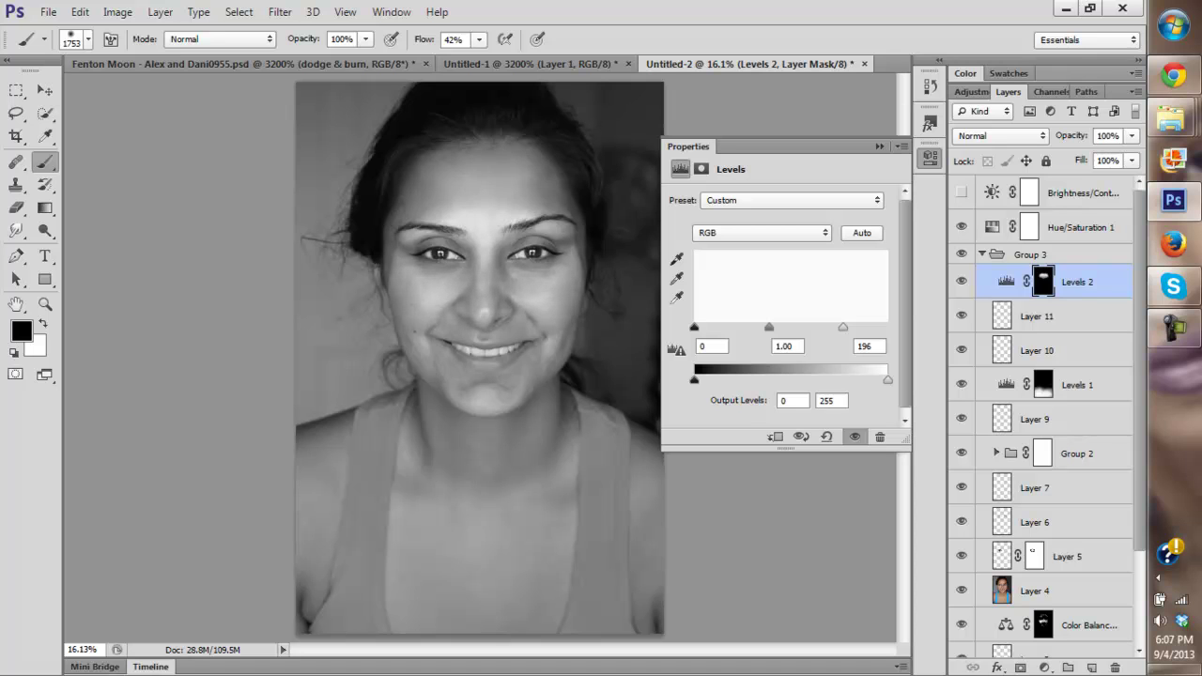
left_click(479, 214)
left_click(962, 282)
left_click(962, 282)
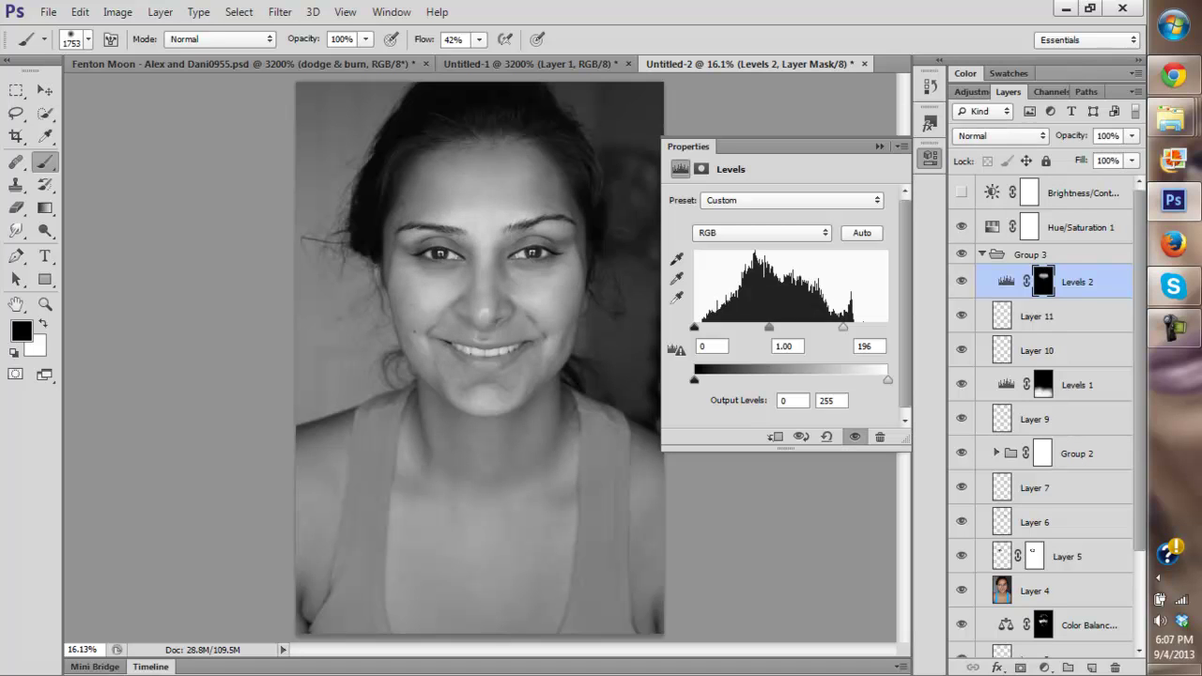
Step: Lower the Levels 2 opacity to 76% and paint black between the eyebrows on its mask with a 380 px brush
left_click(1132, 136)
mouse_move(1133, 157)
left_mouse_down()
mouse_move(1093, 157)
mouse_move(1111, 157)
left_mouse_up()
right_click(510, 185)
left_click_drag(685, 228, 668, 229)
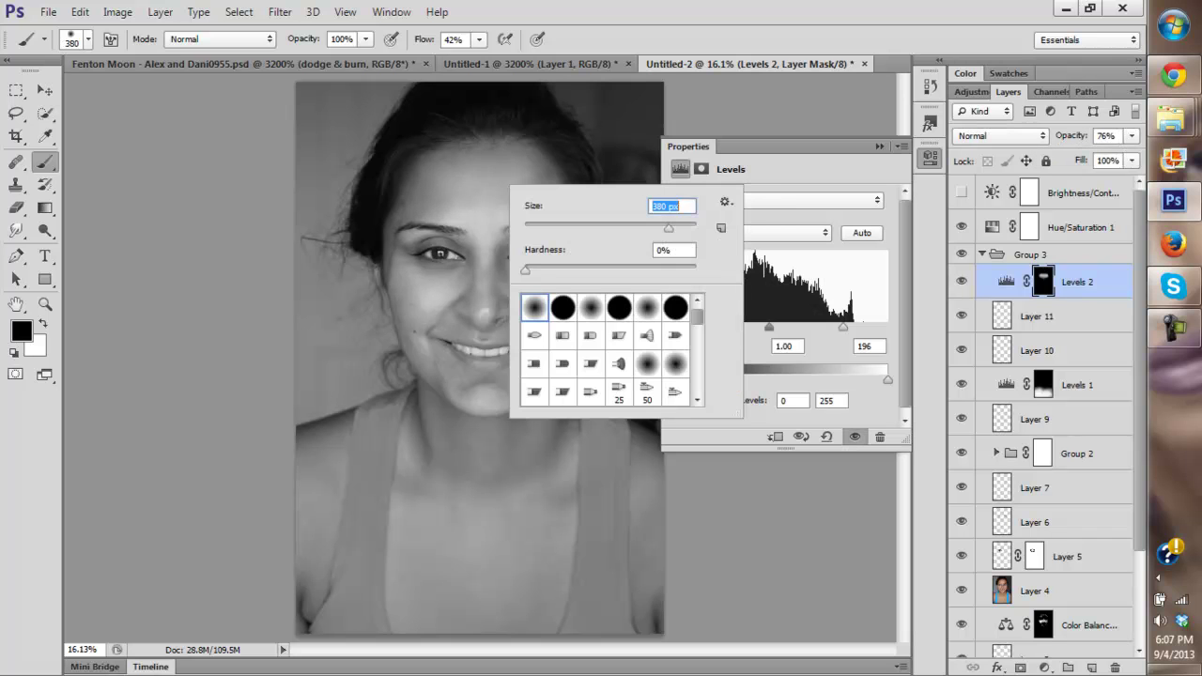
key("Return")
left_click(487, 236)
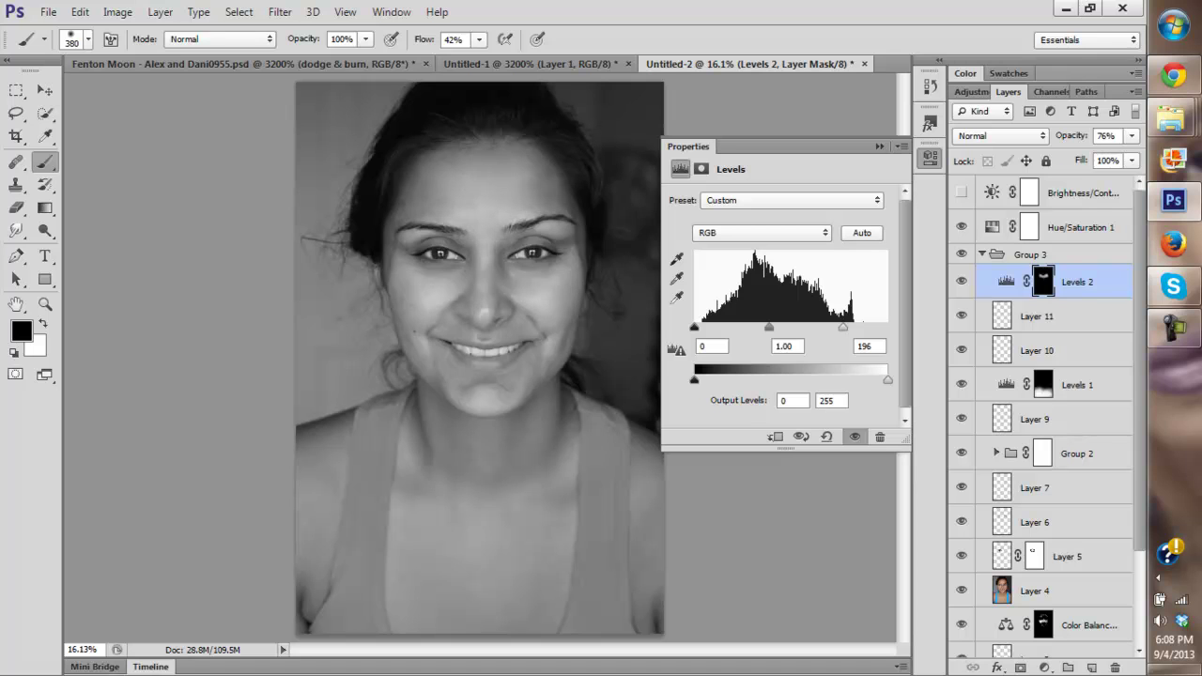
Step: Collapse the Levels properties, switch the paint colour to white, and compare the grayscale portrait with Levels 2 hidden and shown
left_click(879, 147)
left_click(961, 282)
left_click(961, 282)
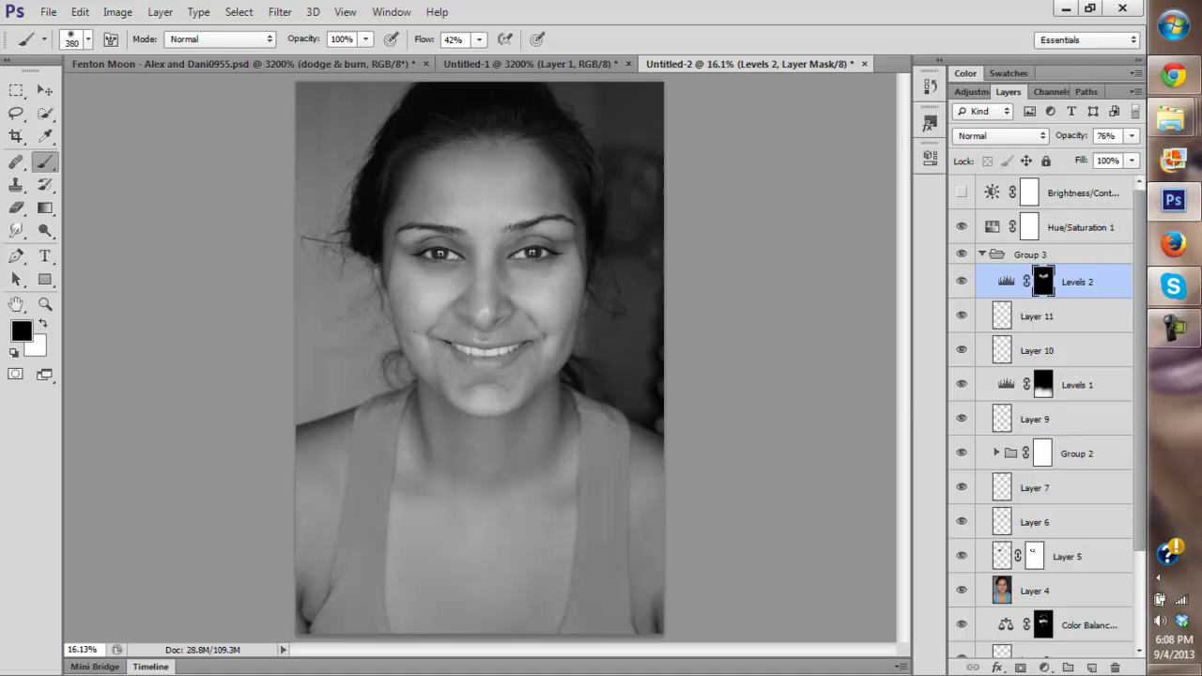
key("x")
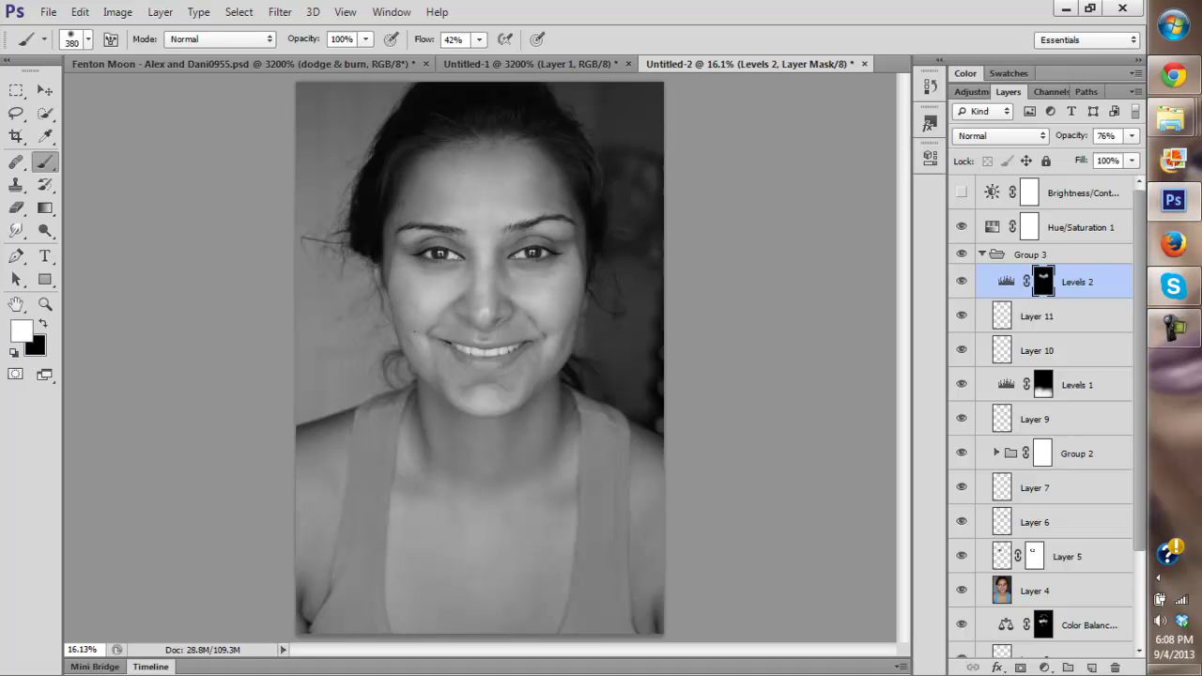
left_click(960, 282)
left_click(961, 282)
left_click(960, 282)
left_click(960, 282)
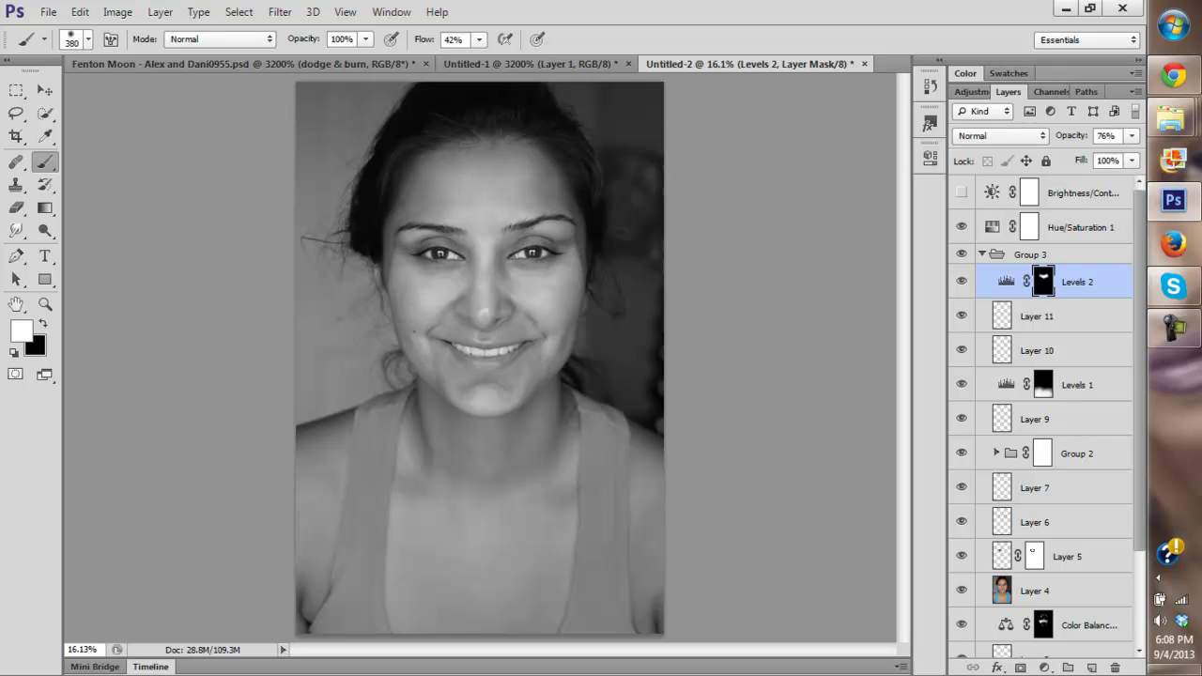
Step: Hide Hue/Saturation 1 and compare the colour portrait with Levels 2 off and on
left_click(960, 227)
key("ctrl+comma")
key("ctrl+comma")
key("ctrl+comma")
key("ctrl+comma")
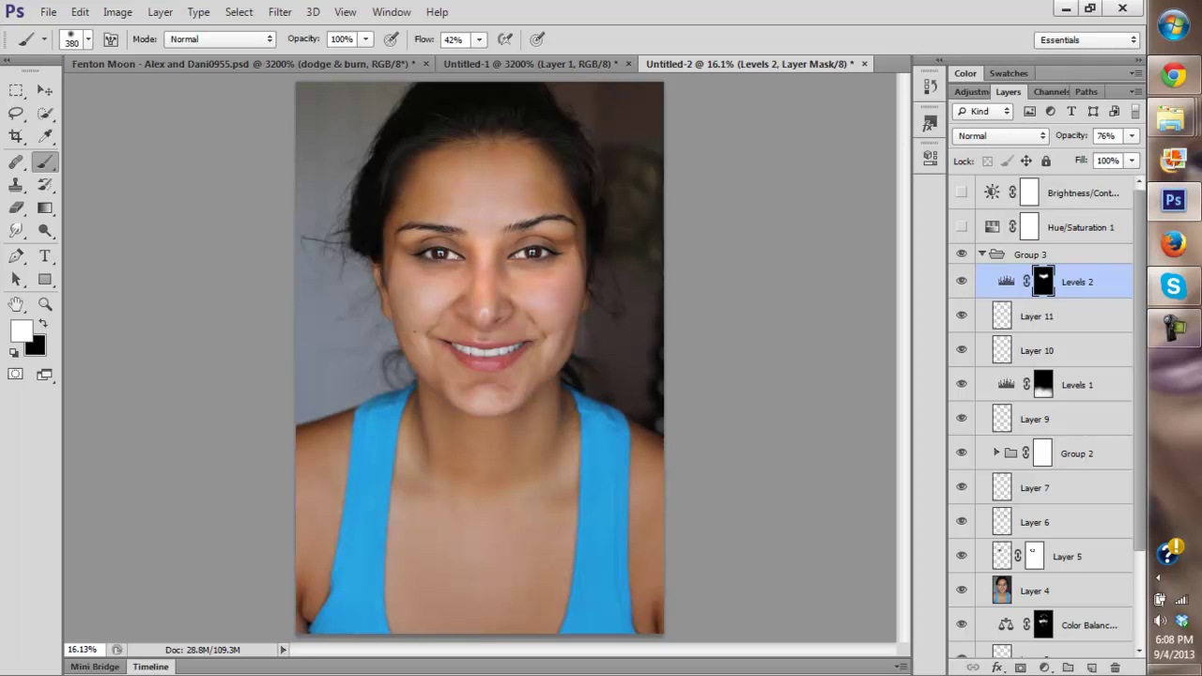
Step: Load the Levels 2 mask as a selection and add a Hue/Saturation adjustment from it with saturation -17
left_click(1043, 281, "ctrl")
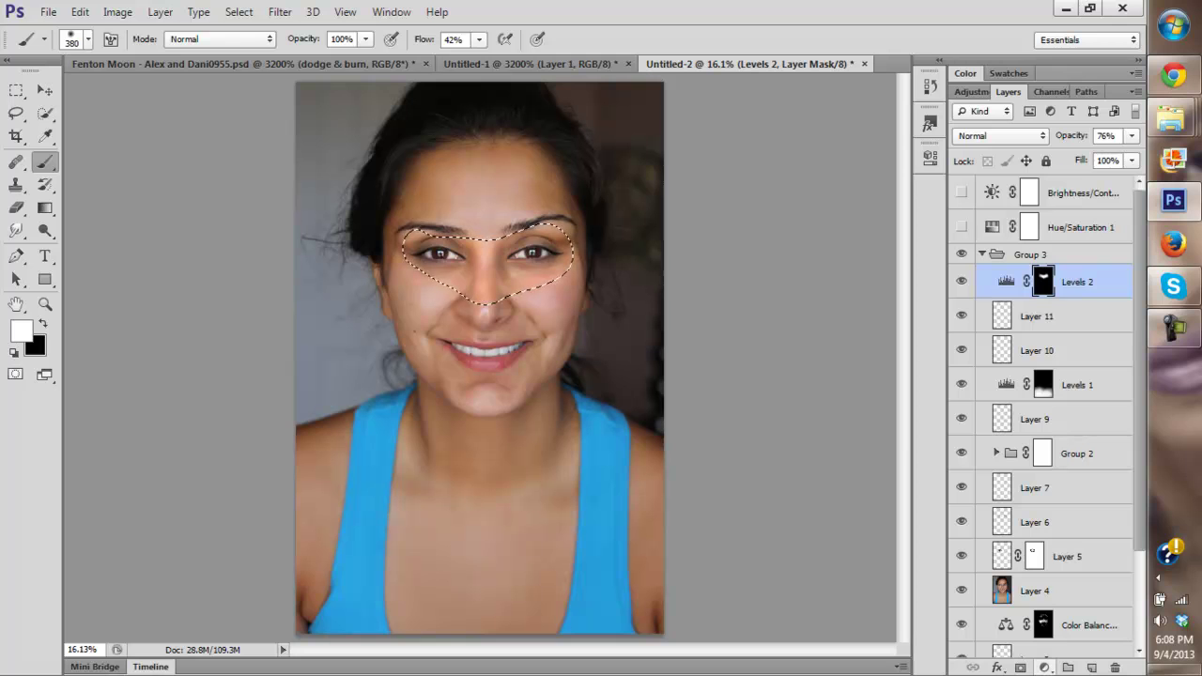
left_click(1044, 666)
left_click(996, 454)
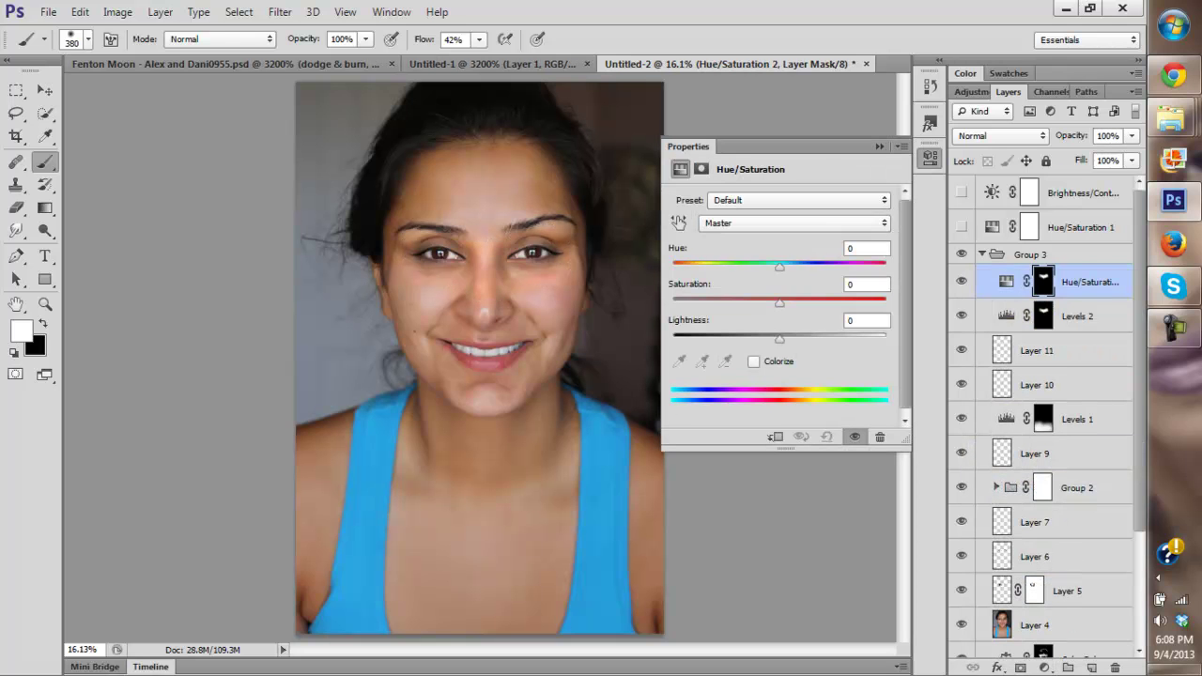
left_click_drag(779, 301, 762, 301)
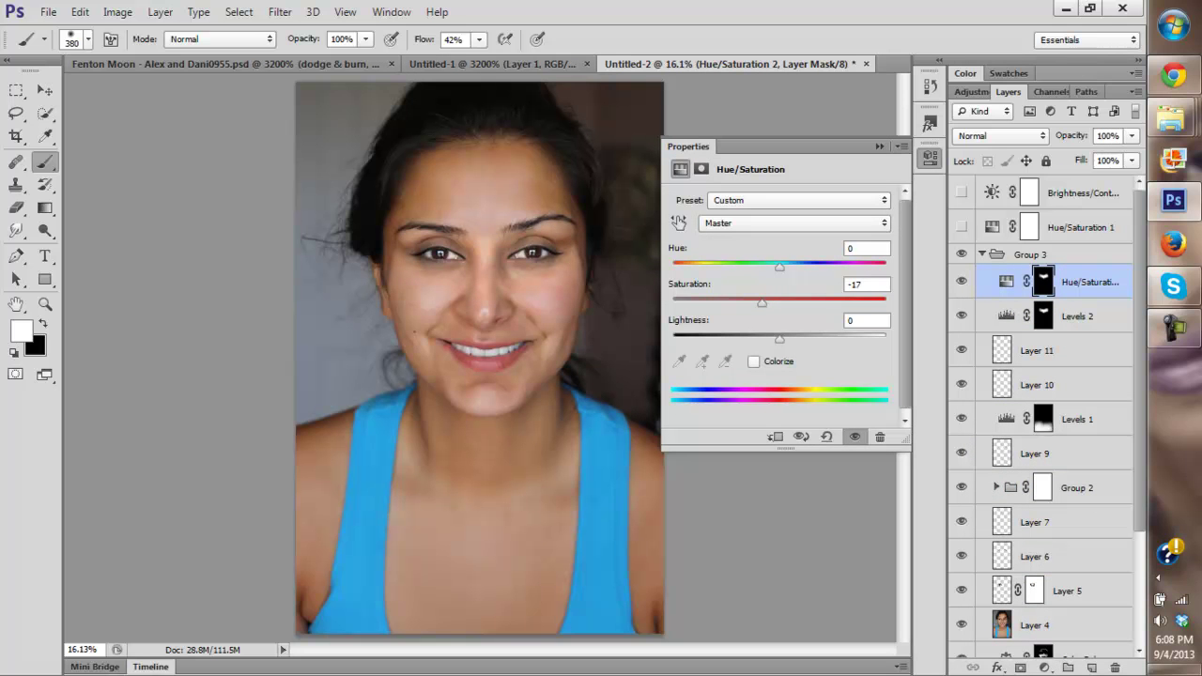
left_click(879, 146)
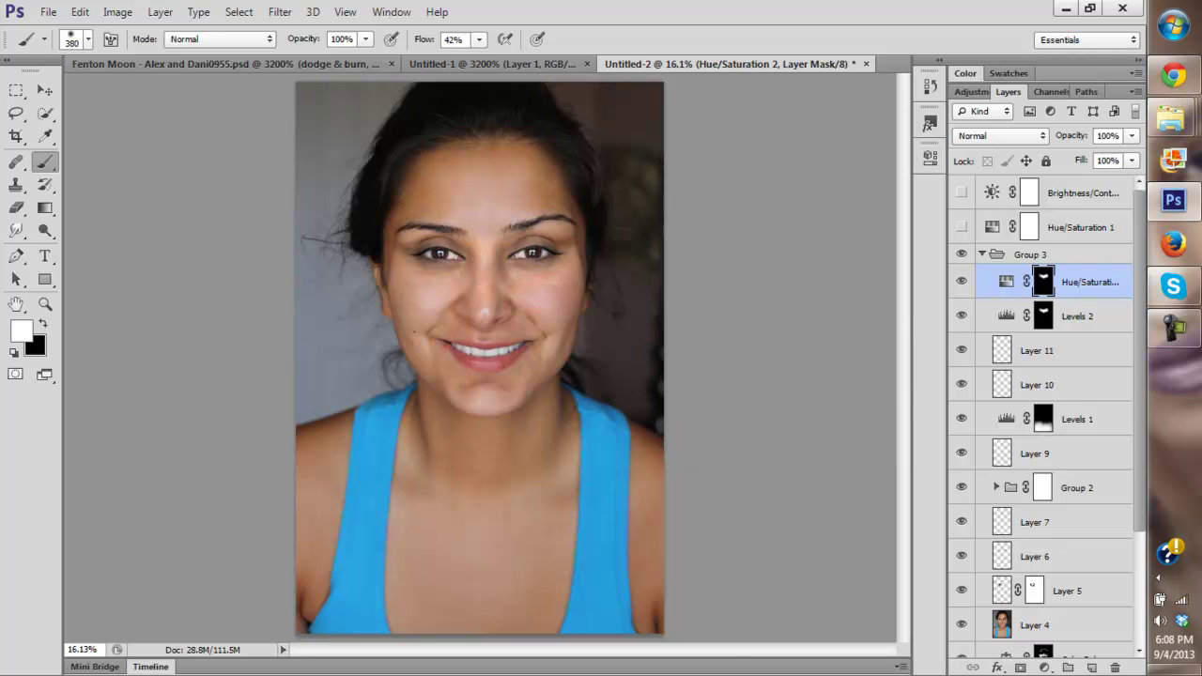
Step: Compare the face close up at 33.33% and the full portrait with Group 3 hidden and shown
key("z")
left_click(534, 322)
scroll(479, 357, "down", 1)
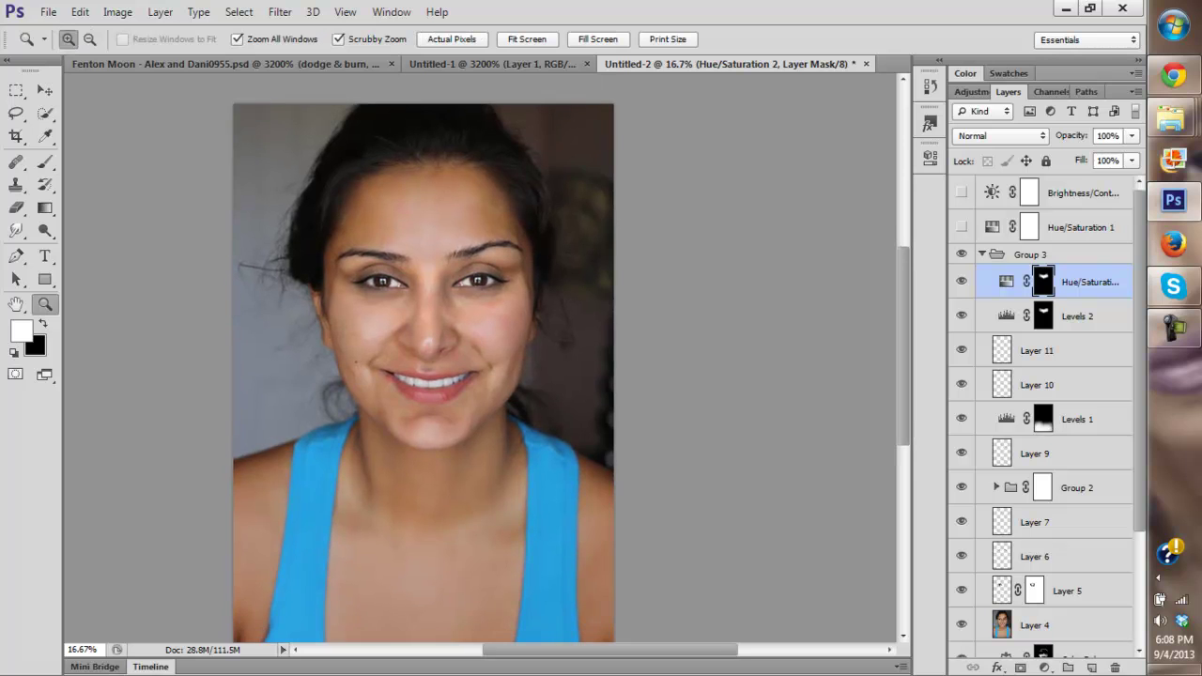
key("ctrl+plus")
key("ctrl+plus")
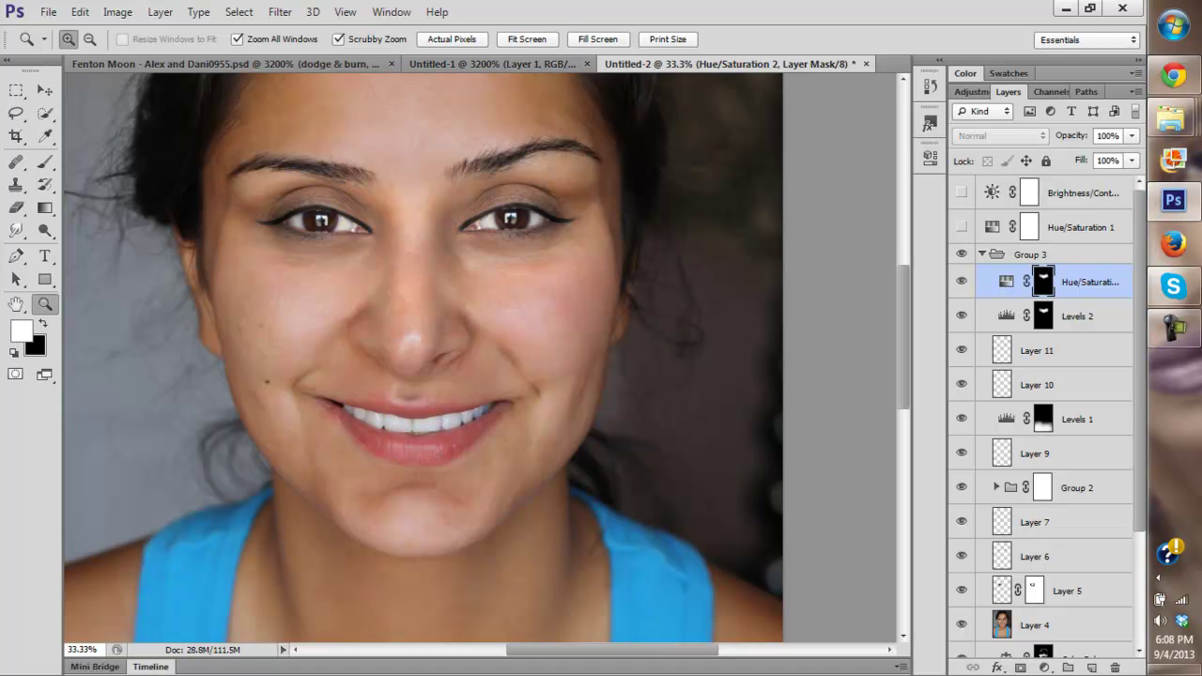
left_click(962, 254)
left_click(961, 254)
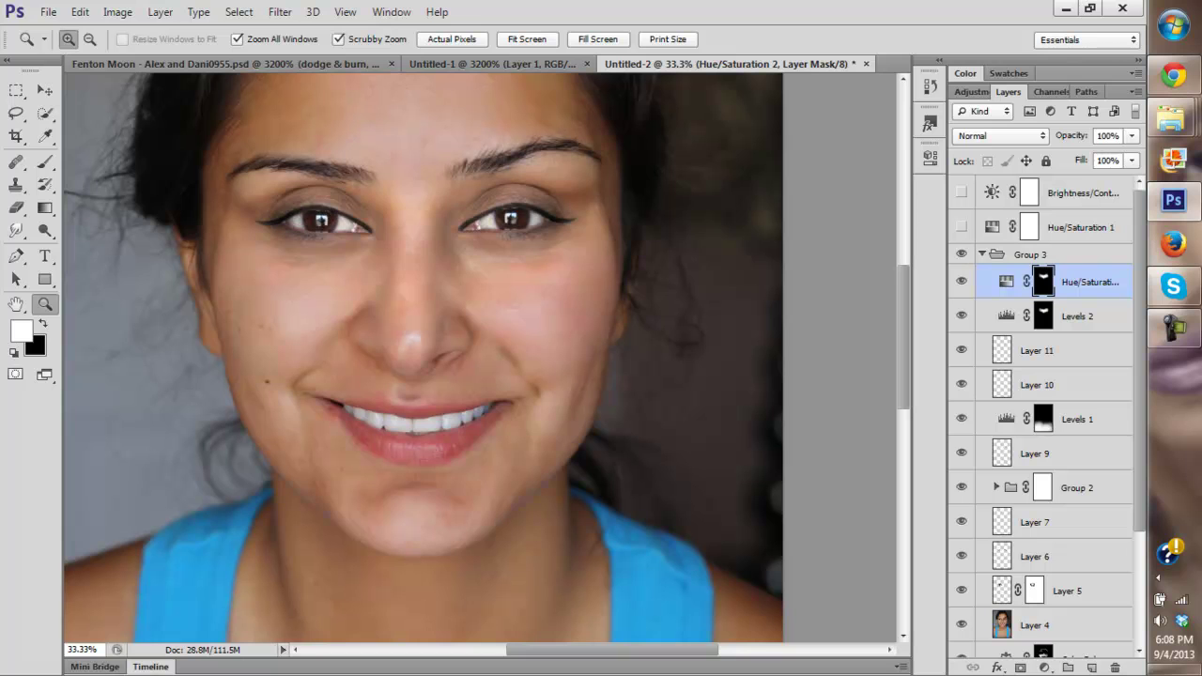
left_click(961, 254)
left_click(960, 254)
left_click(527, 39)
left_click(960, 254)
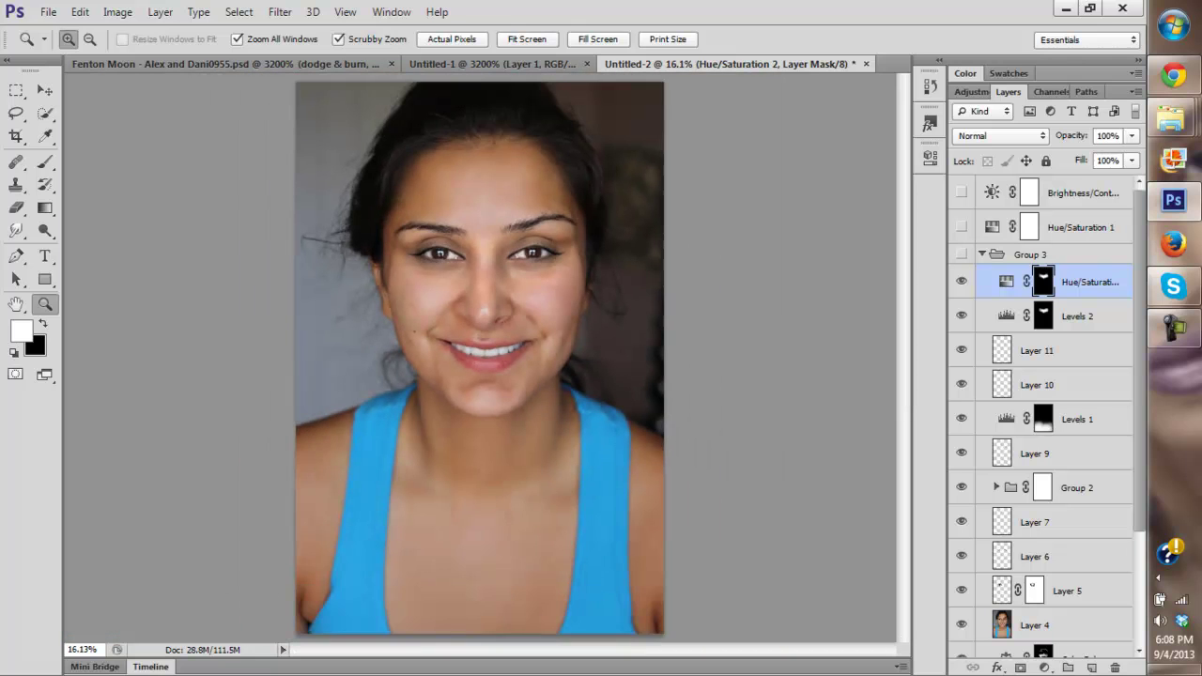
left_click(960, 254)
Step: Check the effect of Layer 11 and Layer 10 by hiding and showing each, then select Layer 11 with the Eraser ready
scroll(1042, 418, "down", 1)
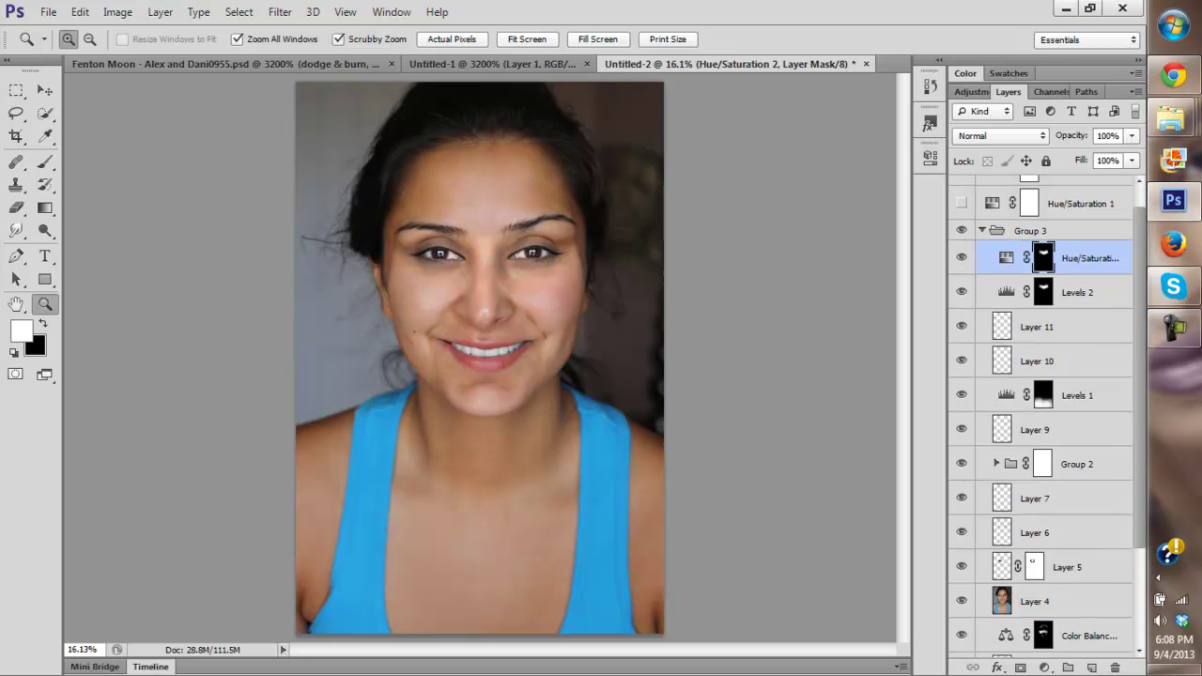
left_click(960, 326)
left_click(961, 325)
left_click(961, 361)
left_click(960, 361)
left_click(1038, 361)
key("e")
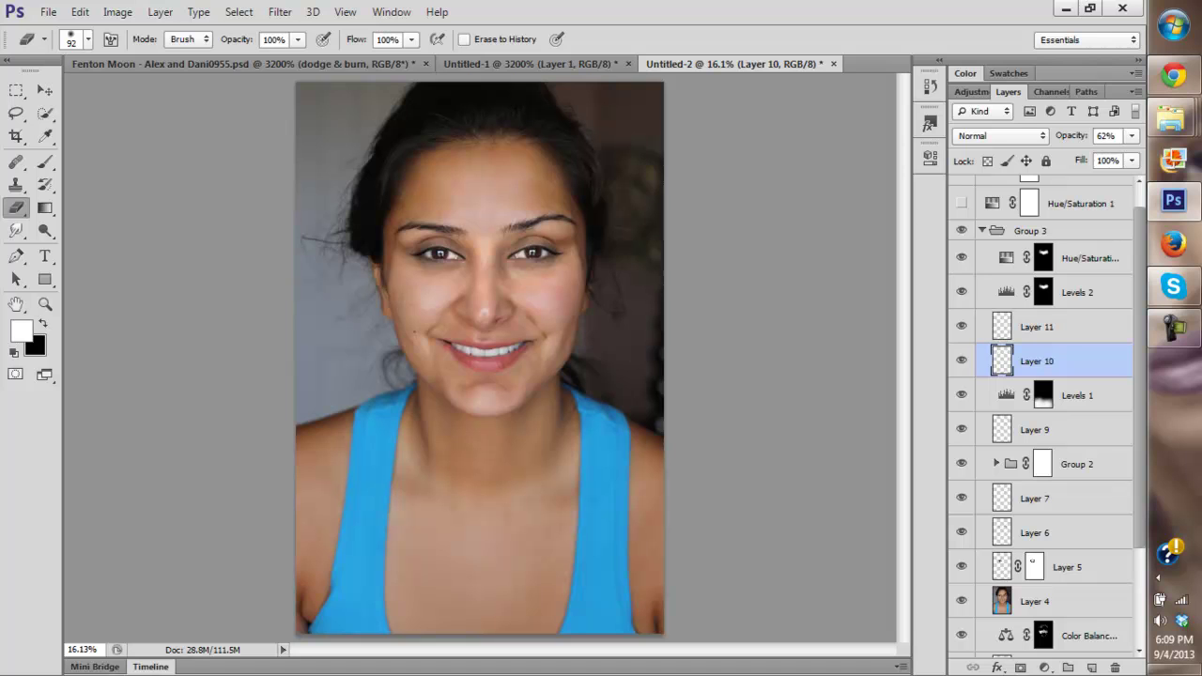
left_click(1039, 327)
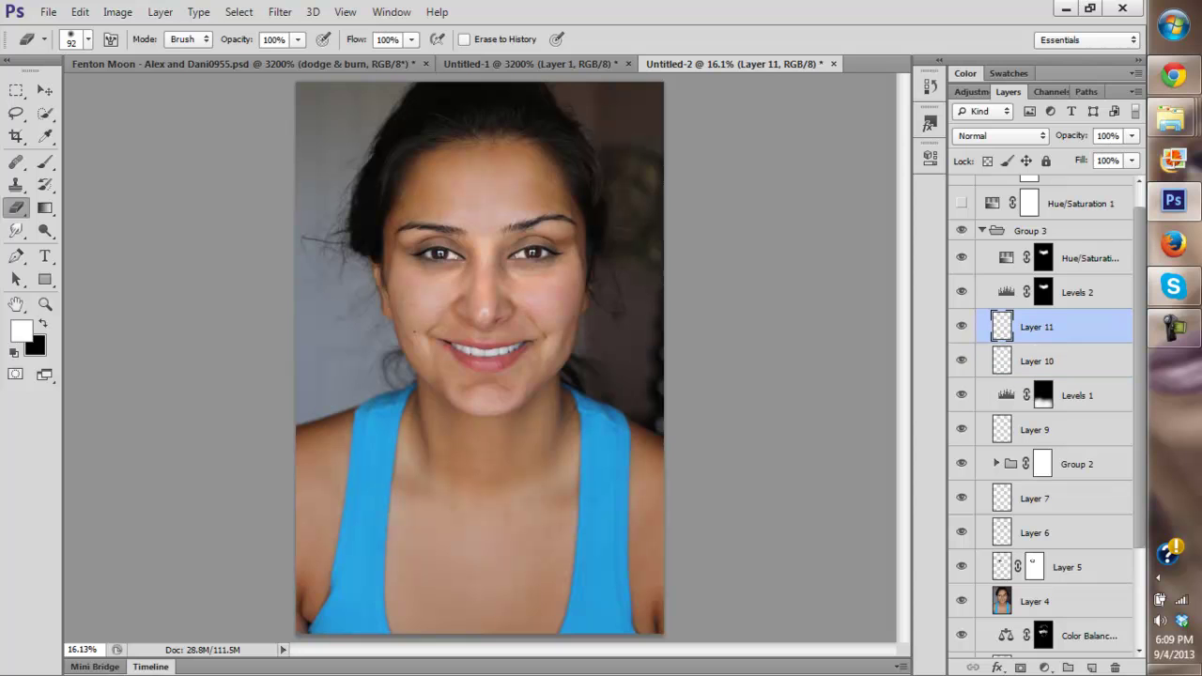
Step: Compare the original and retouched portrait at fit-screen and 12.5% size by repeatedly hiding and showing Group 3
scroll(1042, 417, "up", 1)
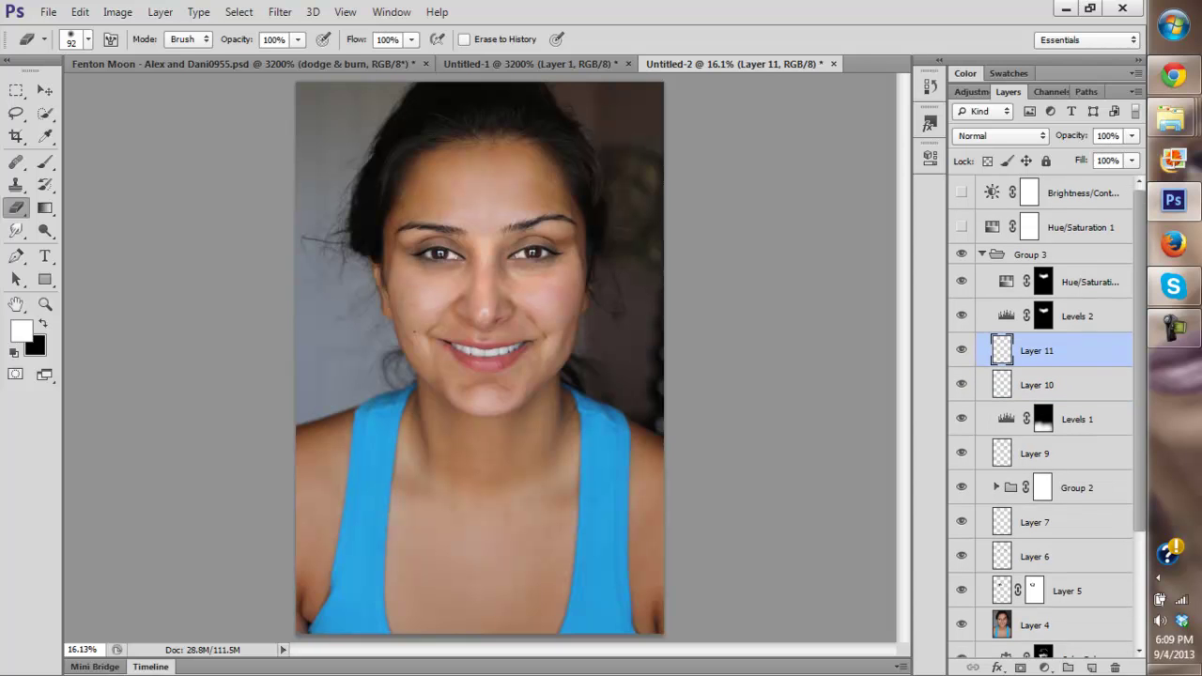
left_click(962, 255)
left_click(962, 254)
left_click(960, 254)
left_click(960, 254)
left_click(961, 253)
left_click(961, 254)
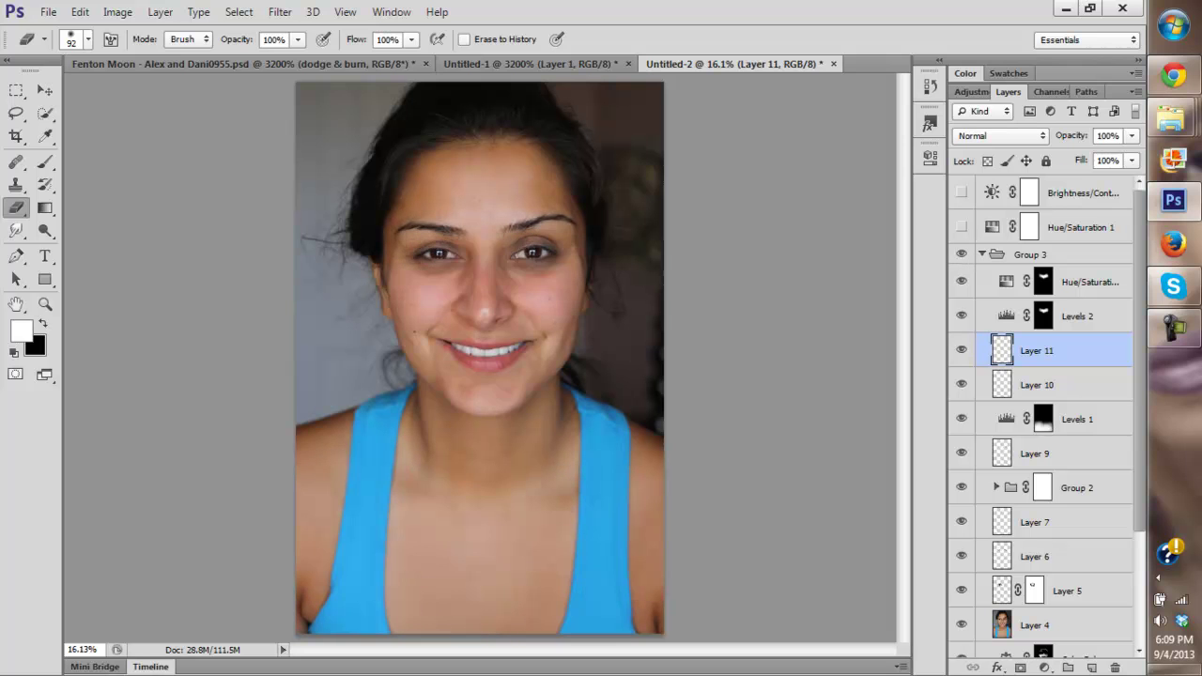
left_click(960, 254)
left_click(960, 254)
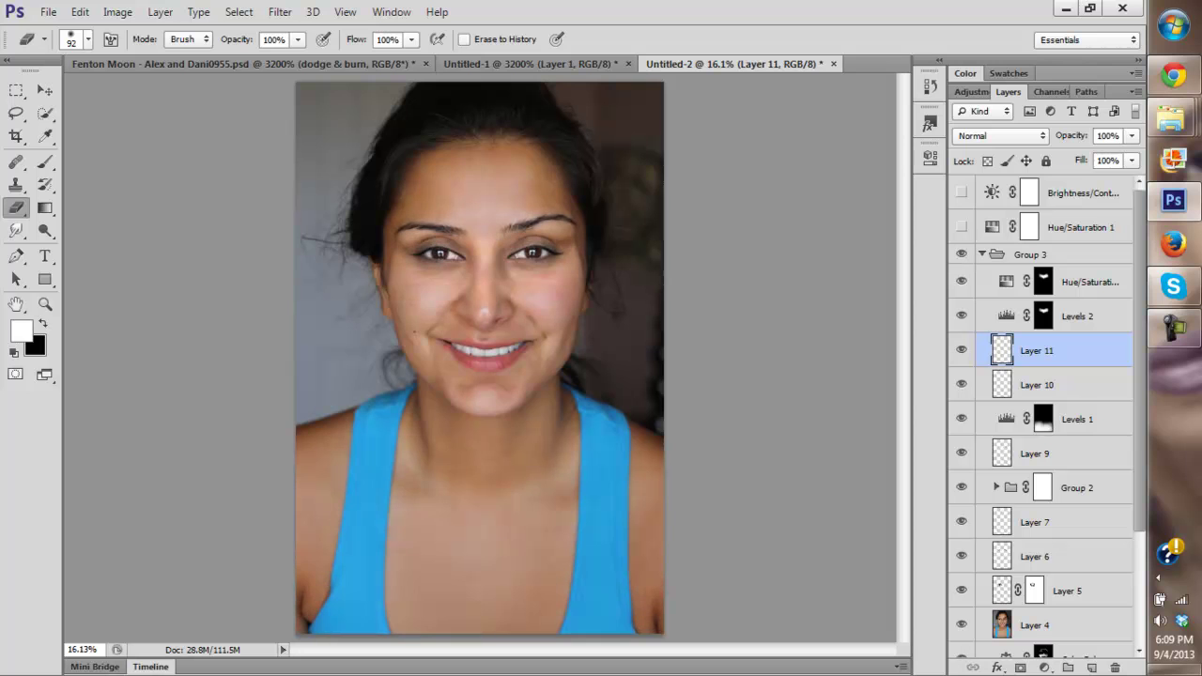
key("z")
left_click(481, 357, "alt")
left_click(961, 254)
left_click(961, 253)
left_click(961, 253)
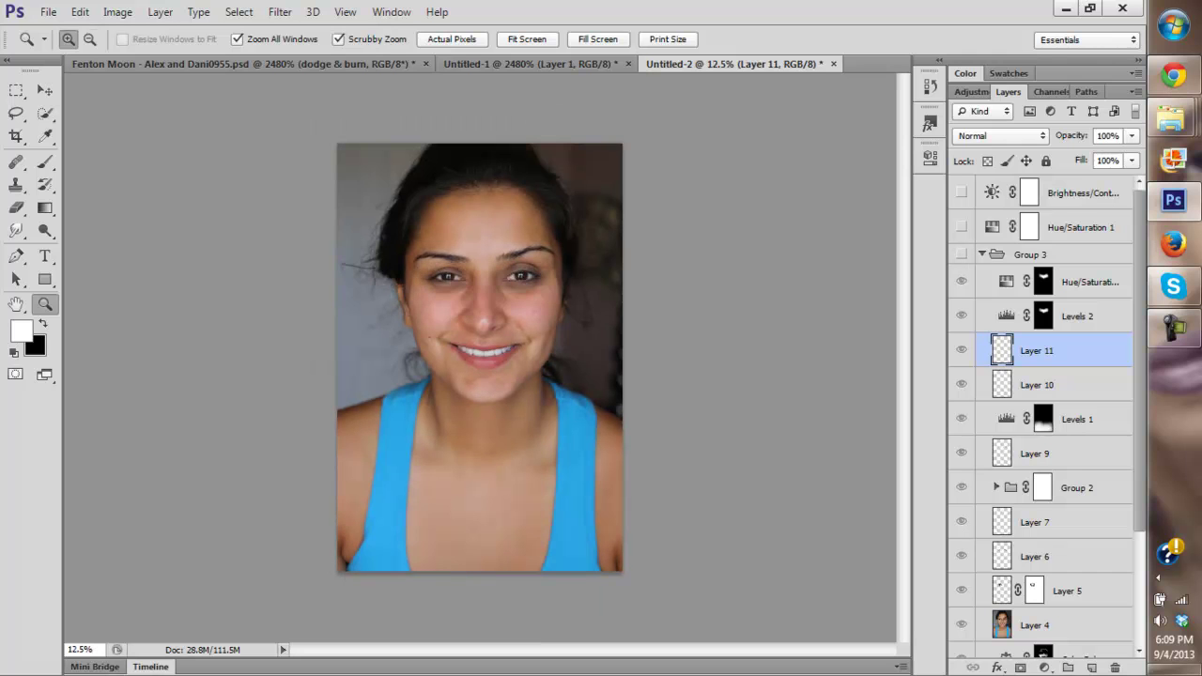
left_click(961, 253)
left_click(960, 253)
left_click(961, 254)
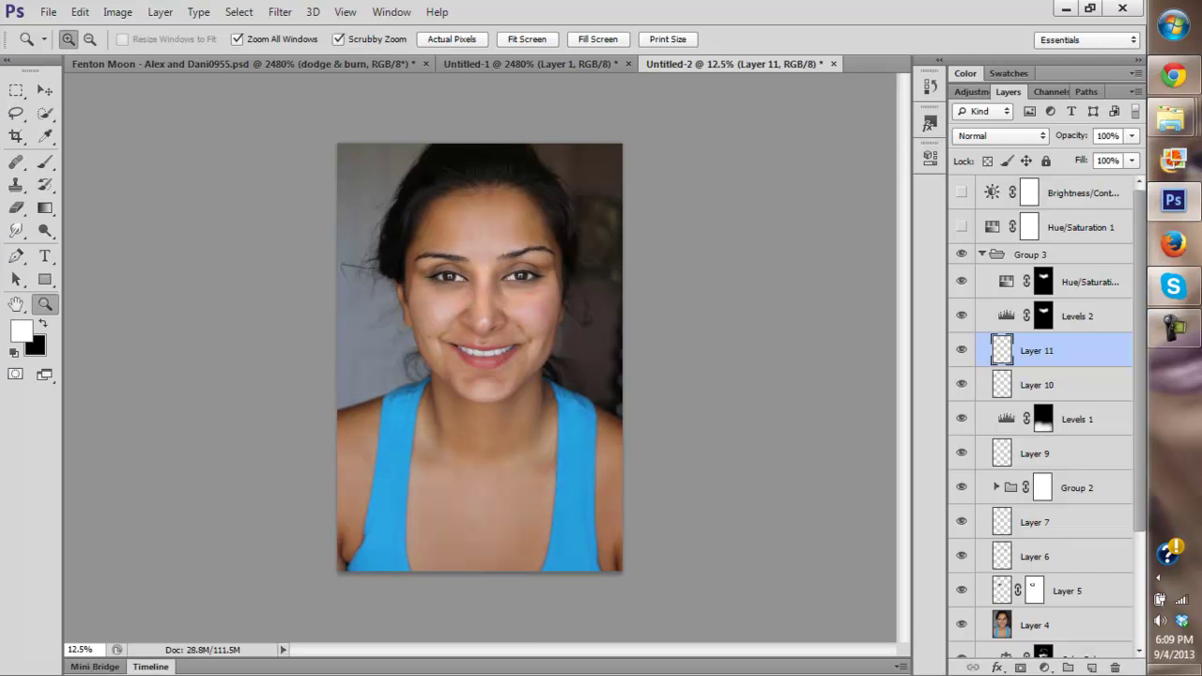
Step: Stamp all visible layers into a new layer above Group 3, and collapse and hide the group
left_click(1031, 255)
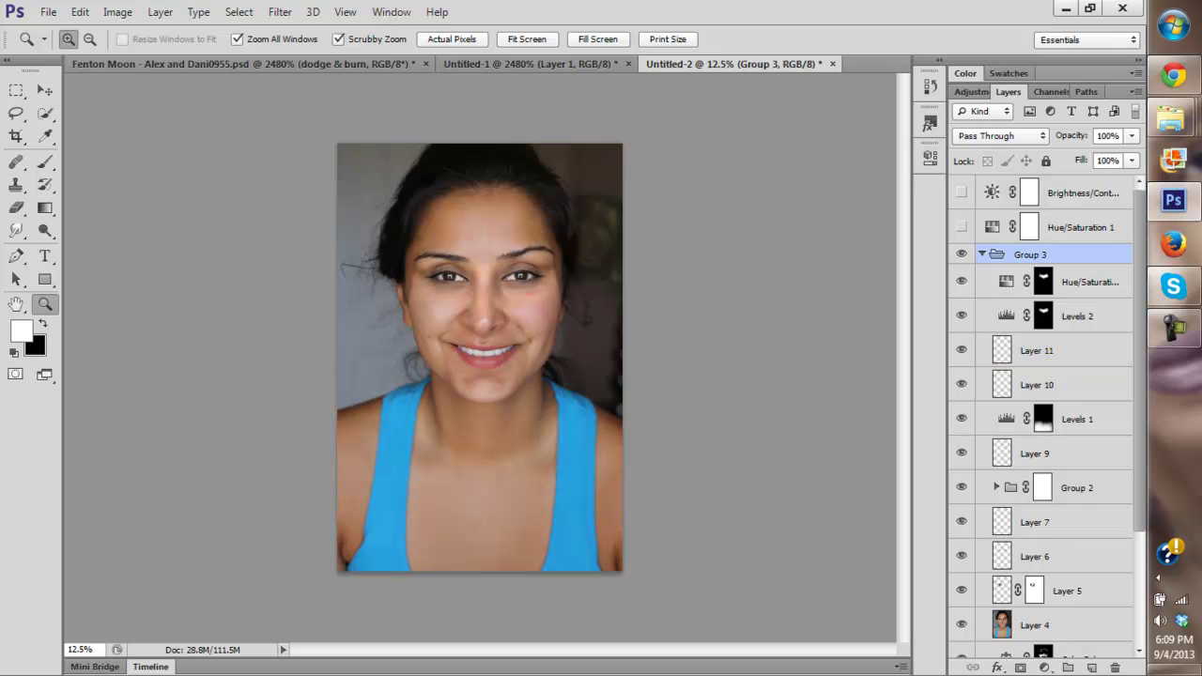
key("ctrl+shift+alt+e")
left_click(982, 288)
left_click(961, 288)
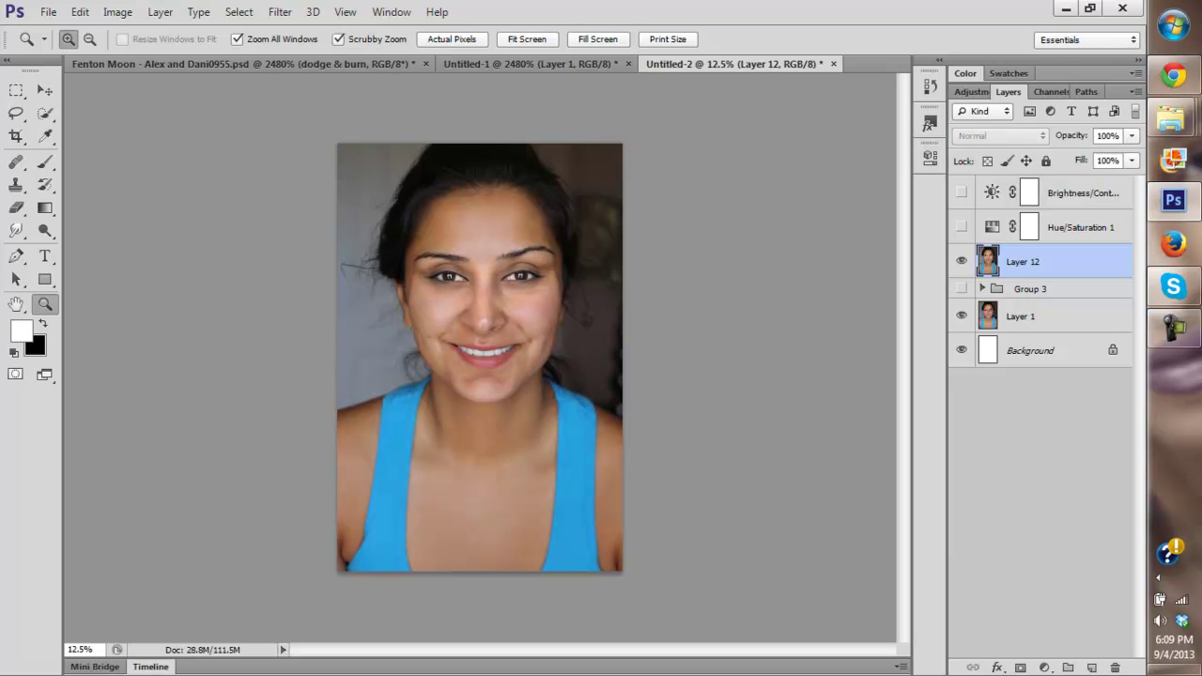
Step: Open the merged layer in the Liquify filter and activate Forward Warp over the nose and mouth at 66.7%
key("ctrl+plus")
key("ctrl+plus")
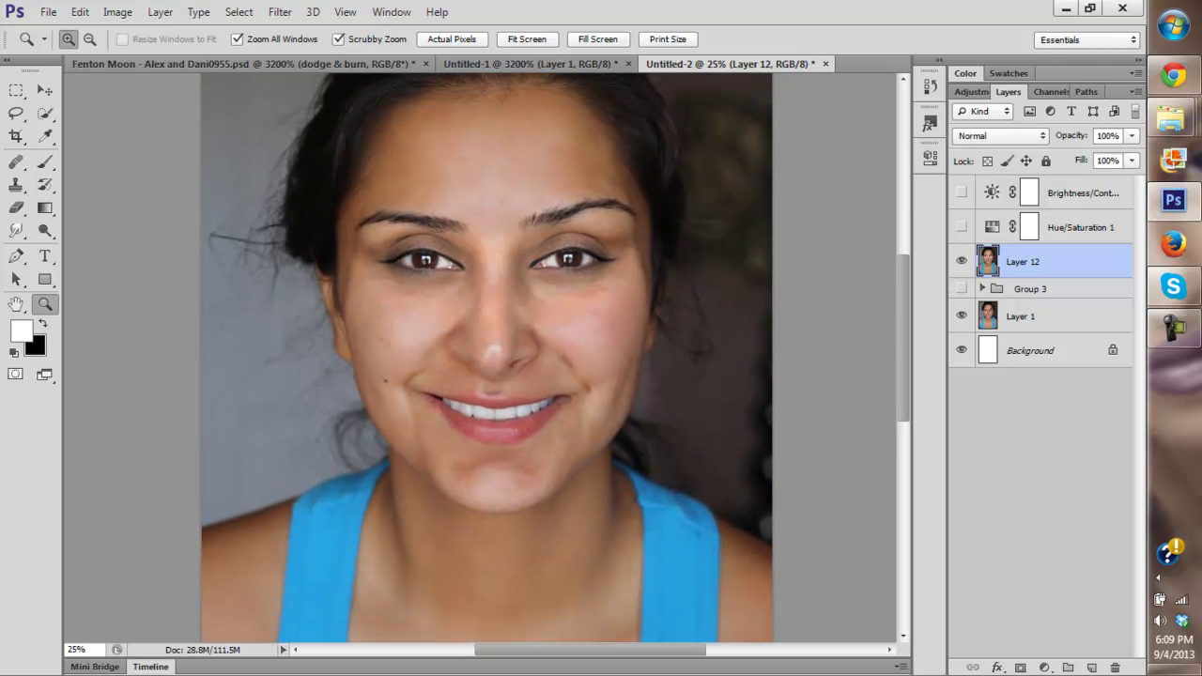
left_click(280, 13)
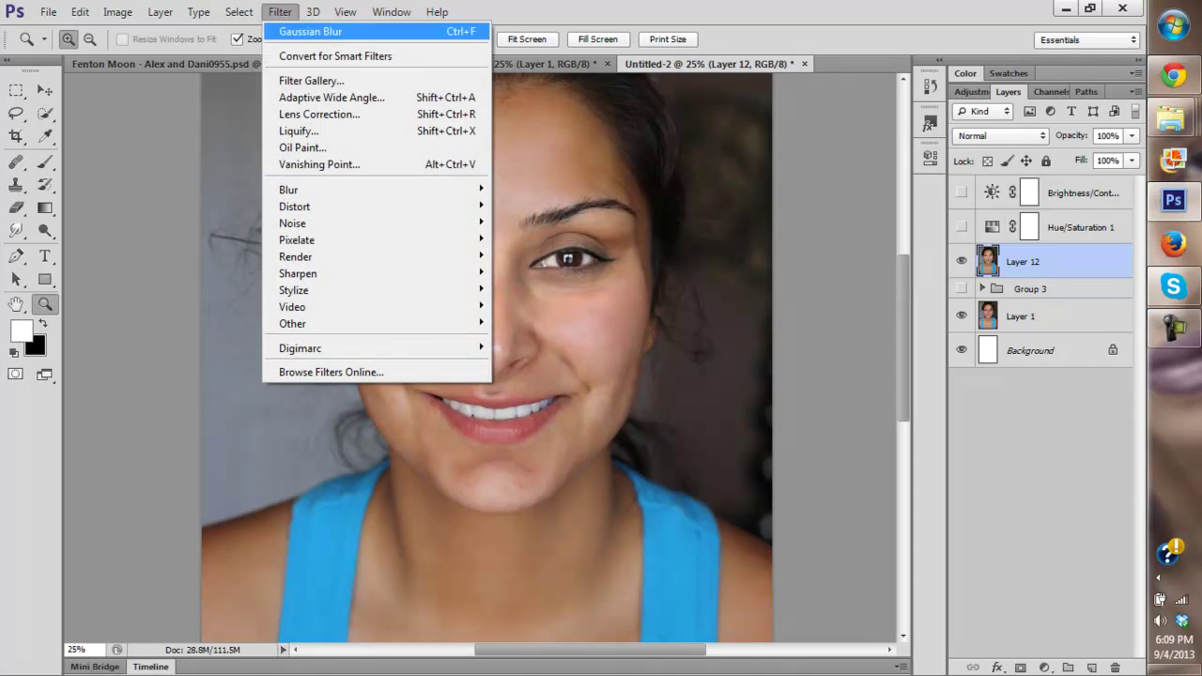
left_click(300, 131)
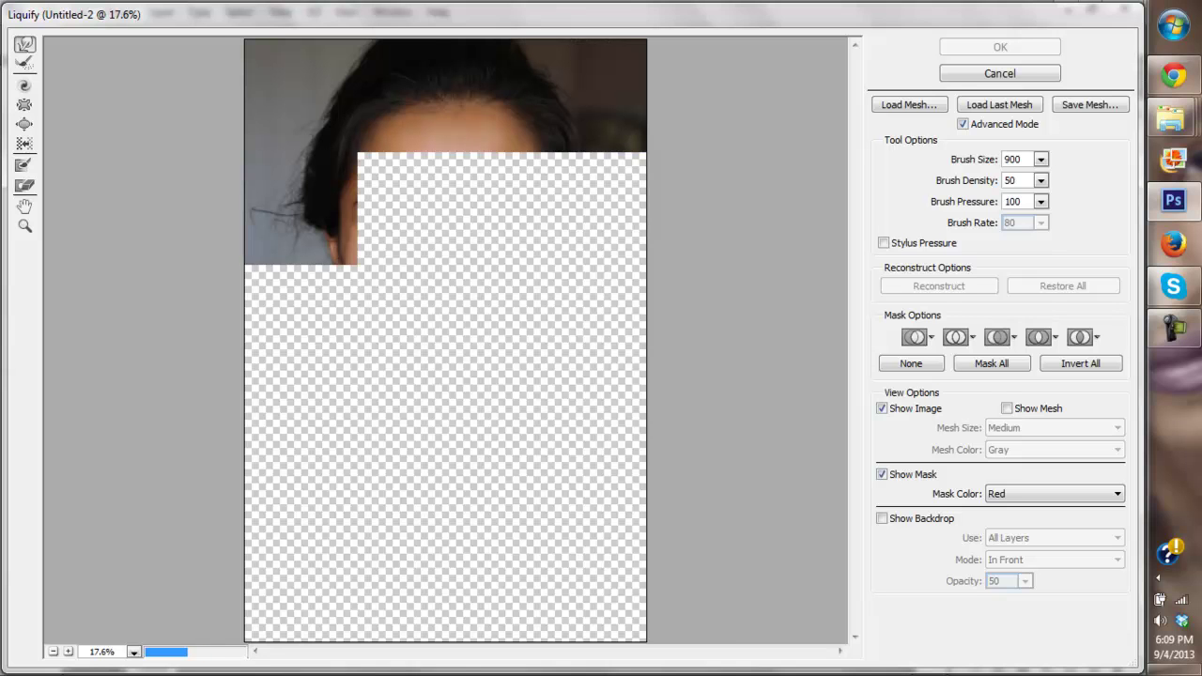
key("z")
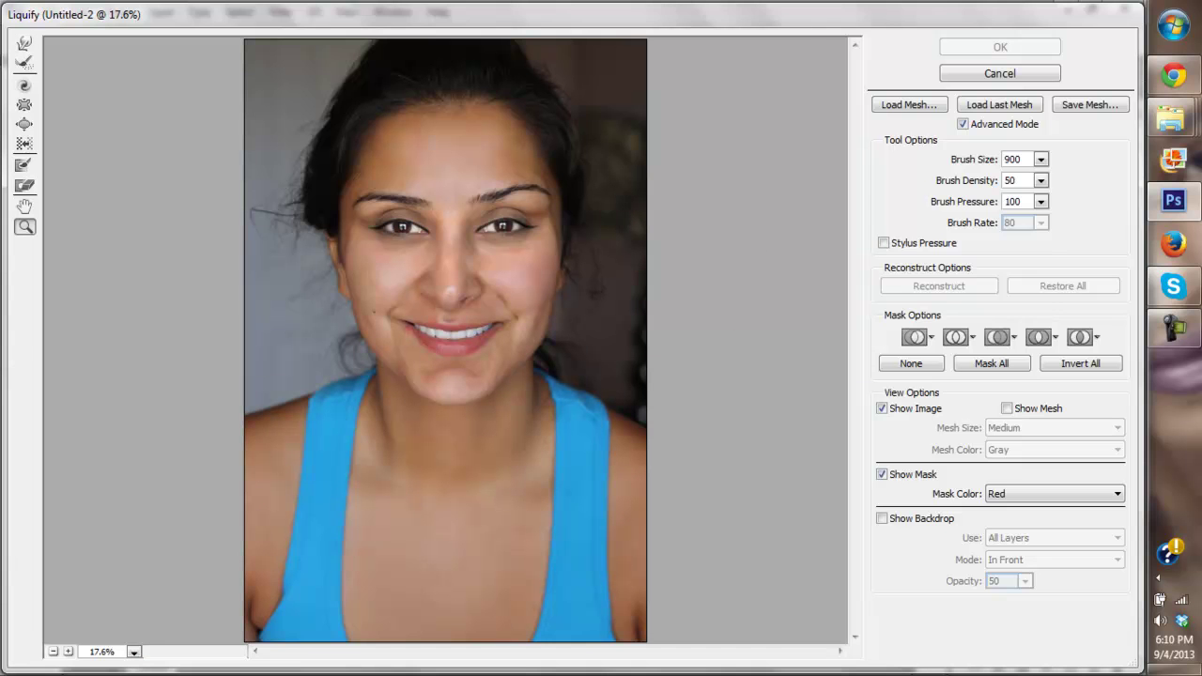
left_click(448, 315)
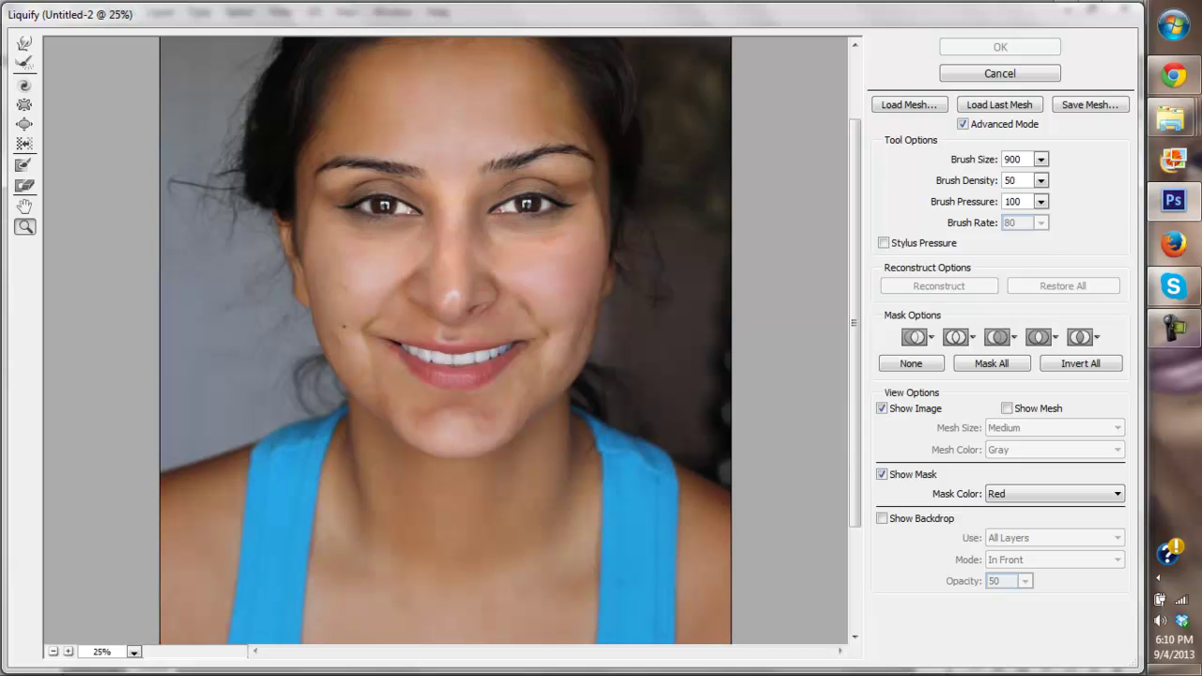
key("ctrl+plus")
key("ctrl+plus")
key("ctrl+plus")
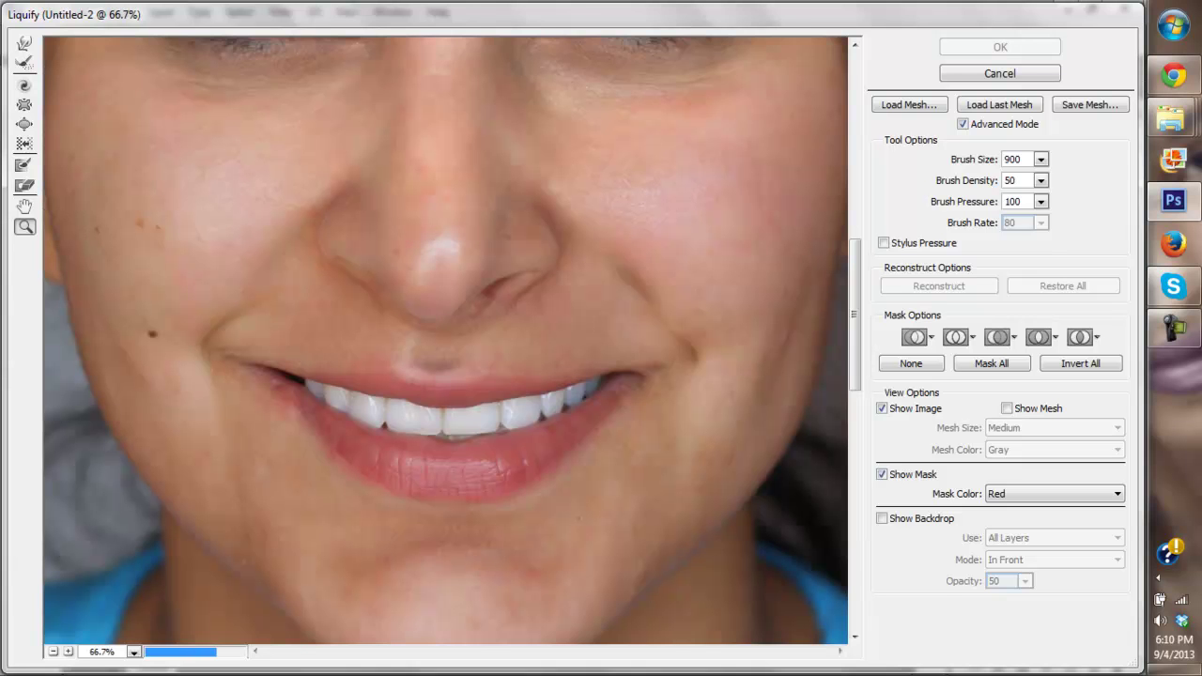
key("w")
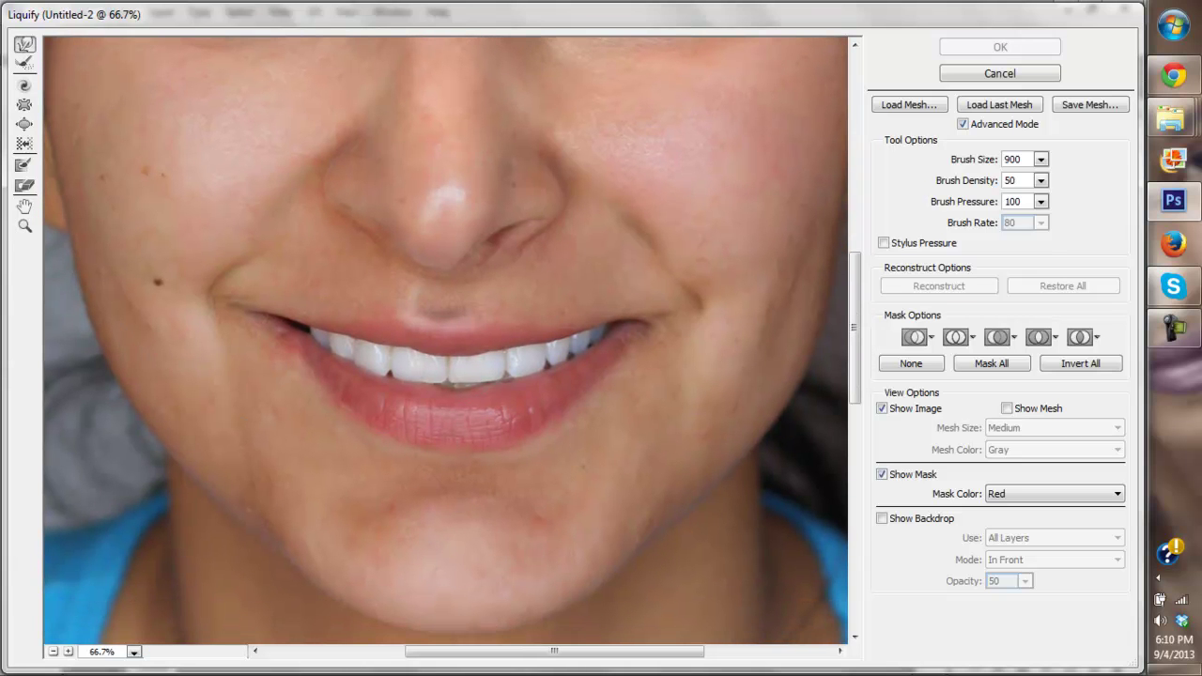
Step: Reduce the Forward Warp brush size to 400 and make a small warp around the nose and mouth
key("bracketleft")
key("bracketleft")
key("bracketleft")
key("bracketleft")
key("bracketleft")
key("bracketleft")
key("bracketleft")
key("bracketleft")
key("bracketleft")
key("bracketleft")
key("bracketleft")
key("bracketleft")
key("bracketleft")
key("bracketleft")
key("bracketright")
key("bracketright")
key("bracketright")
key("bracketright")
left_click(437, 256)
left_click_drag(437, 255, 457, 177)
Step: Switch to the Bloat tool and slightly plump the lips with brush size 400 and rate 80
left_click(24, 104)
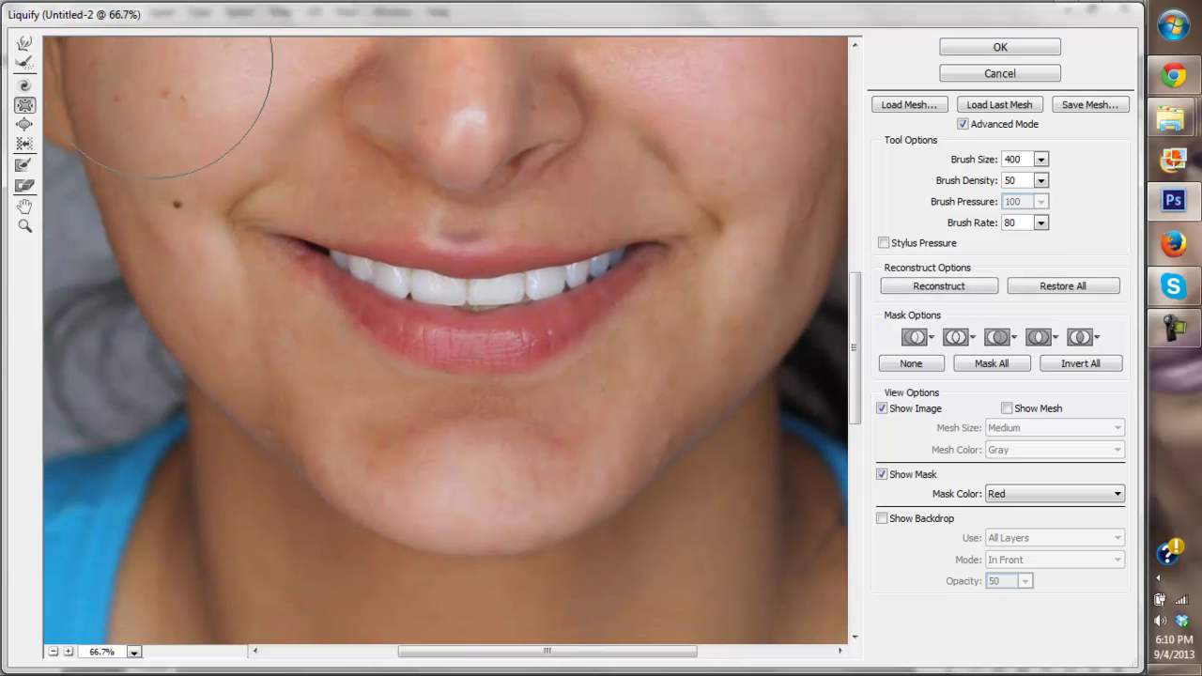
key("alt")
key("b")
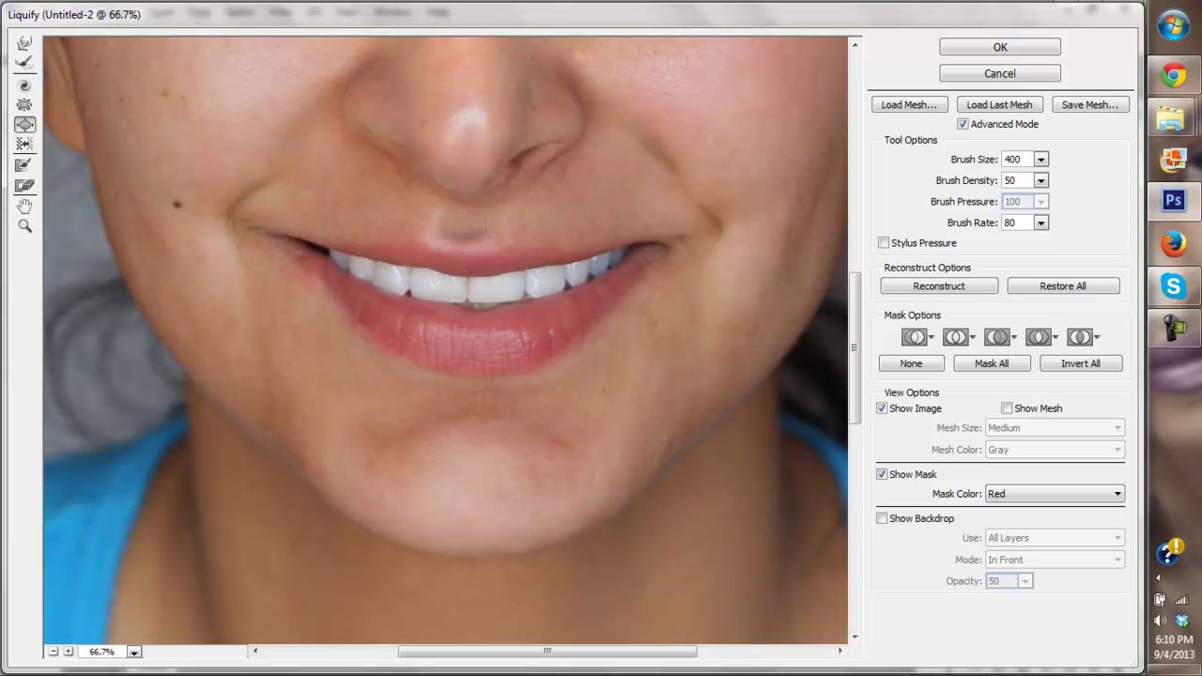
Step: Slightly lift the outer parts of the eyebrows with Forward Warp at brush size 400 and check the whole face
mouse_move(451, 225)
left_mouse_down()
mouse_move(480, 309)
mouse_move(515, 603)
mouse_move(552, 577)
left_mouse_up()
mouse_move(507, 310)
left_mouse_down()
mouse_move(357, 431)
mouse_move(435, 484)
mouse_move(368, 482)
left_mouse_up()
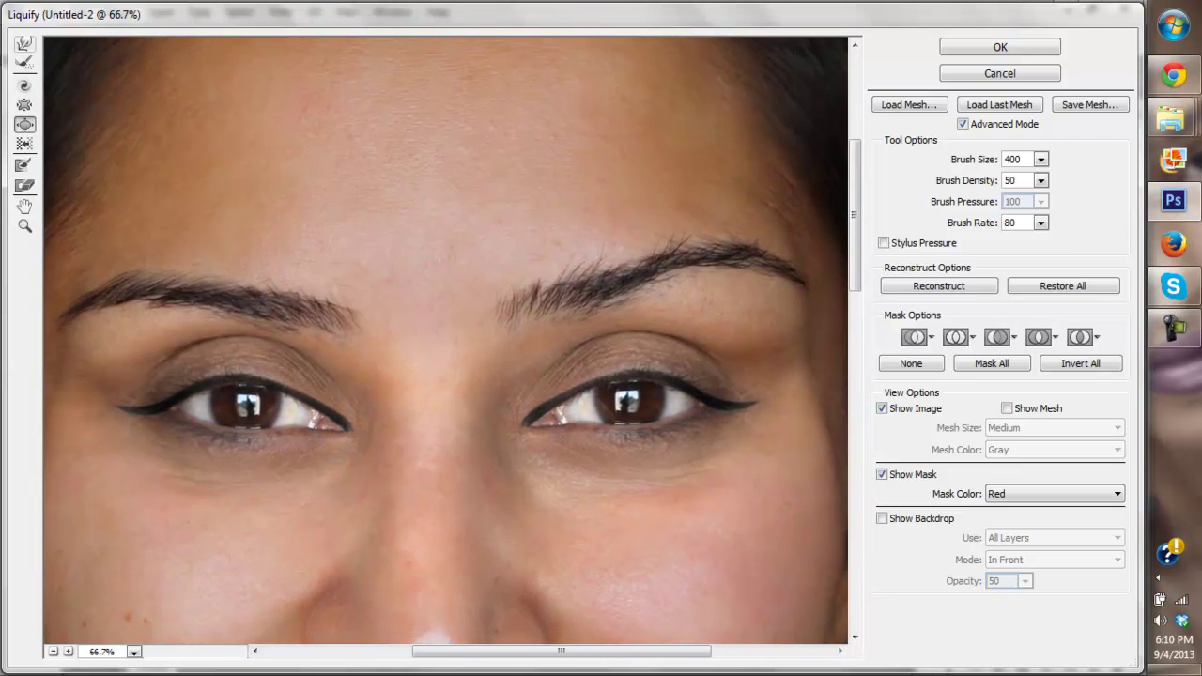
key("w")
left_click_drag(122, 282, 128, 272)
mouse_move(245, 281)
left_mouse_down()
mouse_move(365, 211)
mouse_move(137, 229)
left_mouse_up()
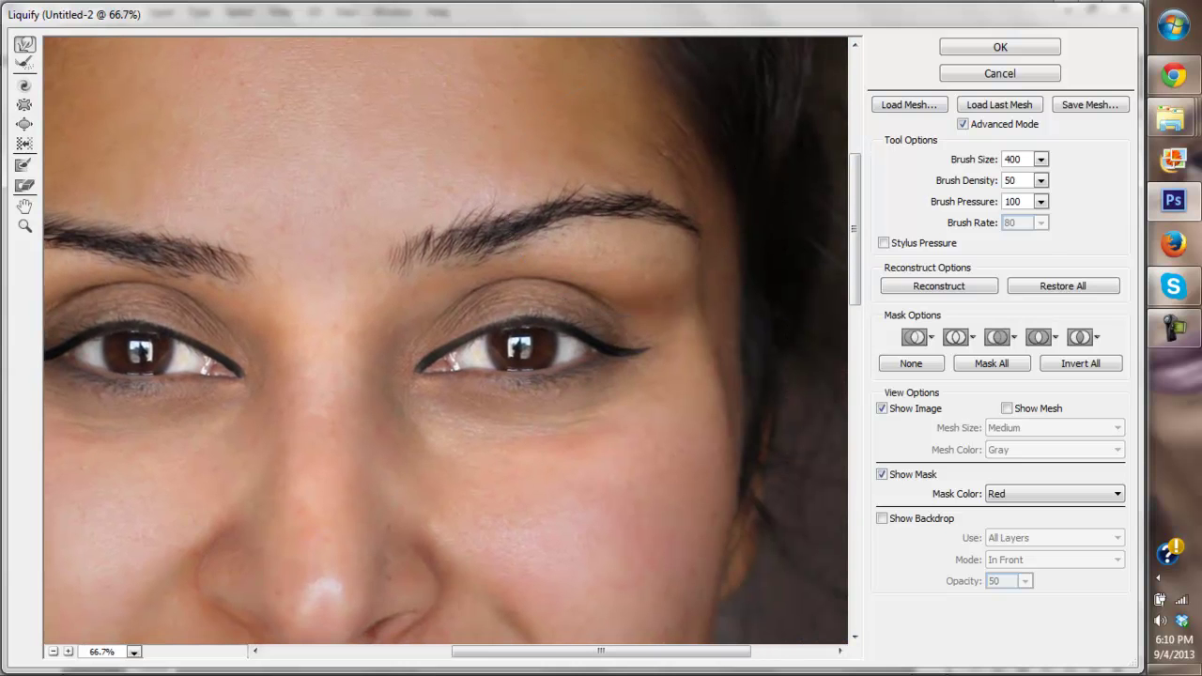
mouse_move(488, 282)
left_mouse_down()
mouse_move(615, 255)
mouse_move(597, 251)
left_mouse_up()
key("ctrl+0")
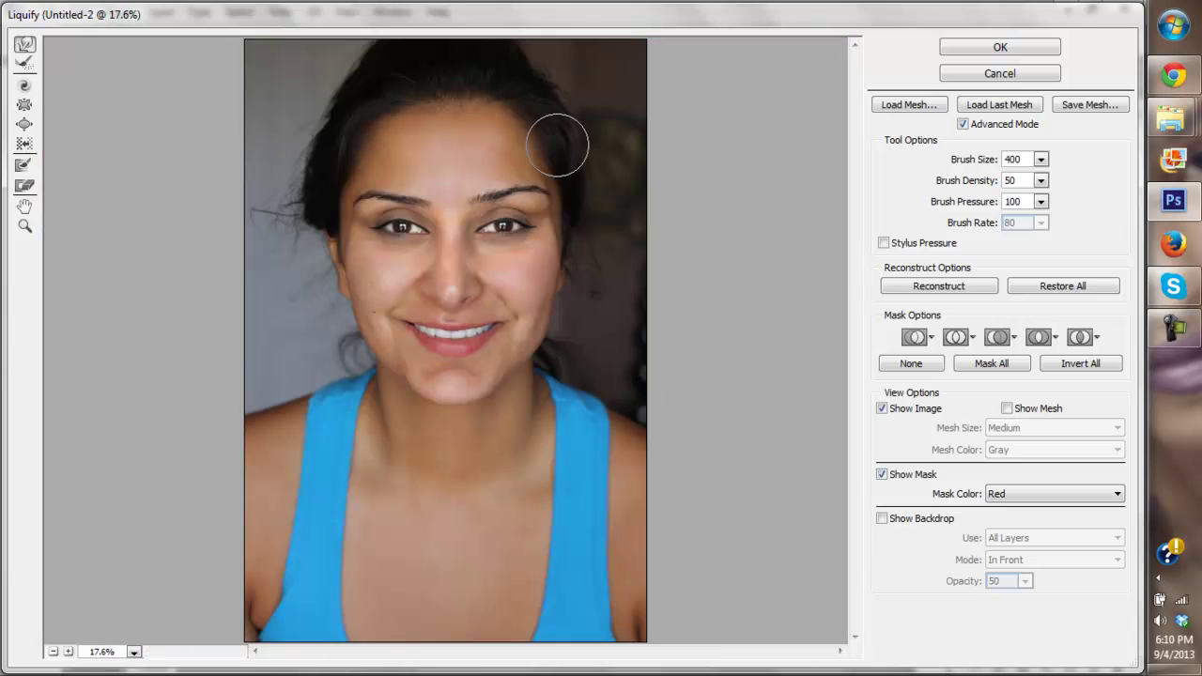
key("alt")
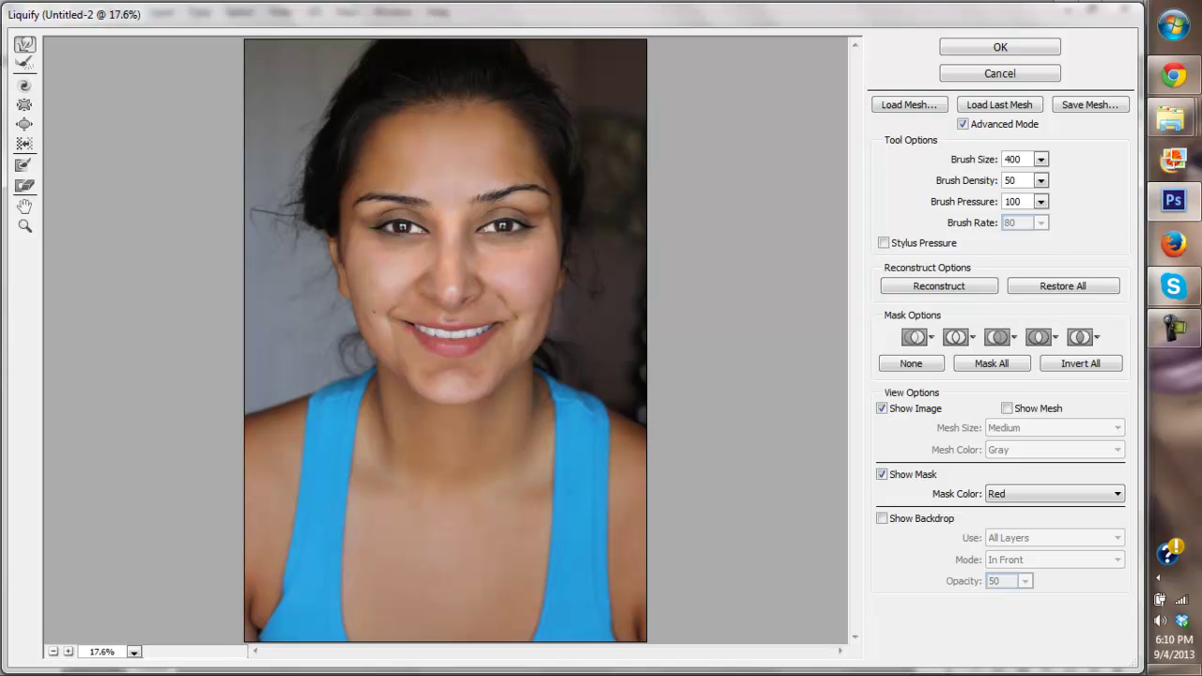
Step: Activate Forward Warp over the lower face and jaw and increase its brush size to 700
key("z")
left_click(449, 347)
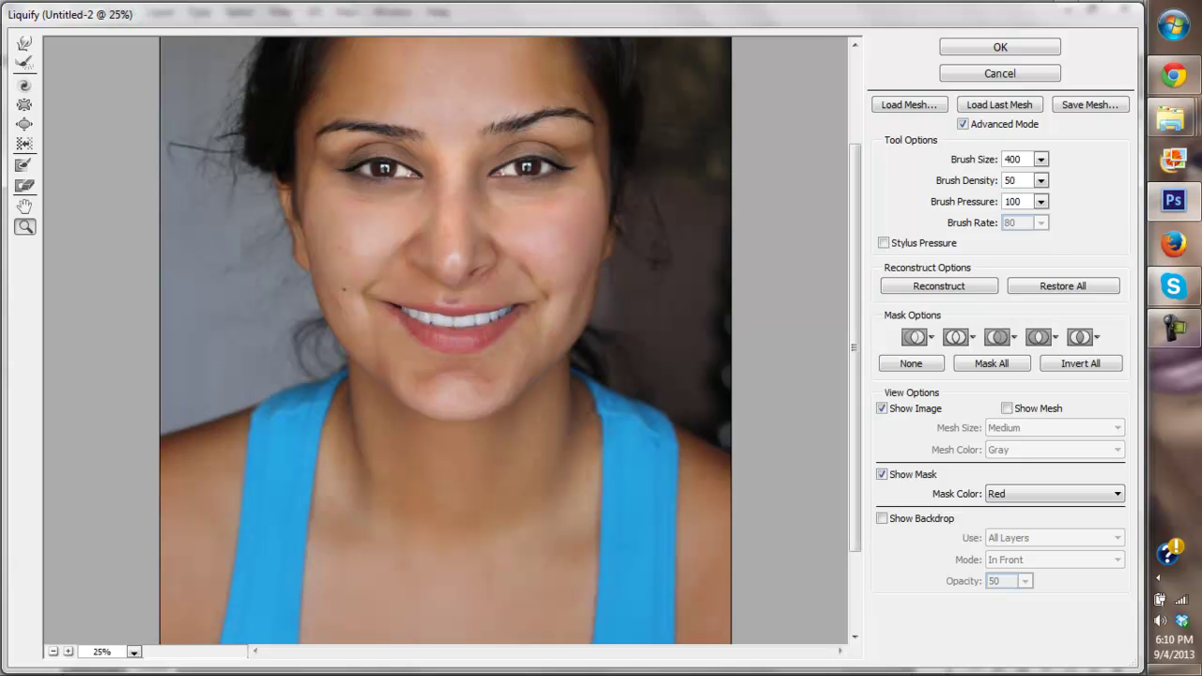
left_click(449, 326)
scroll(449, 326, "down", 2)
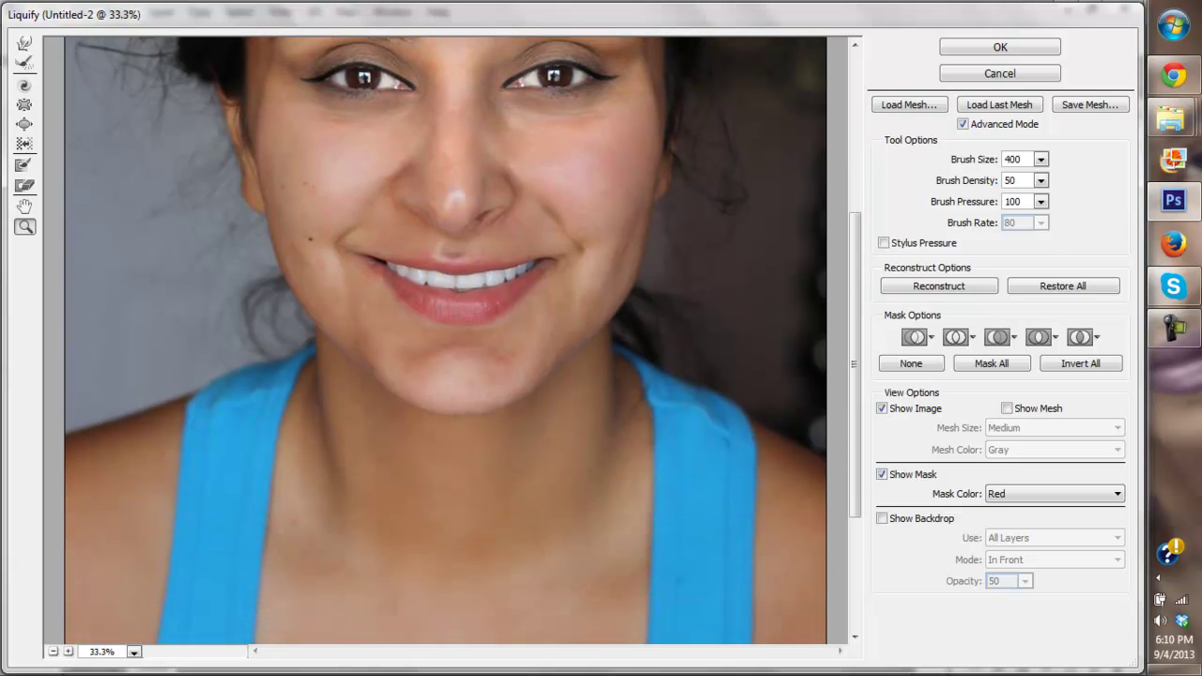
key("w")
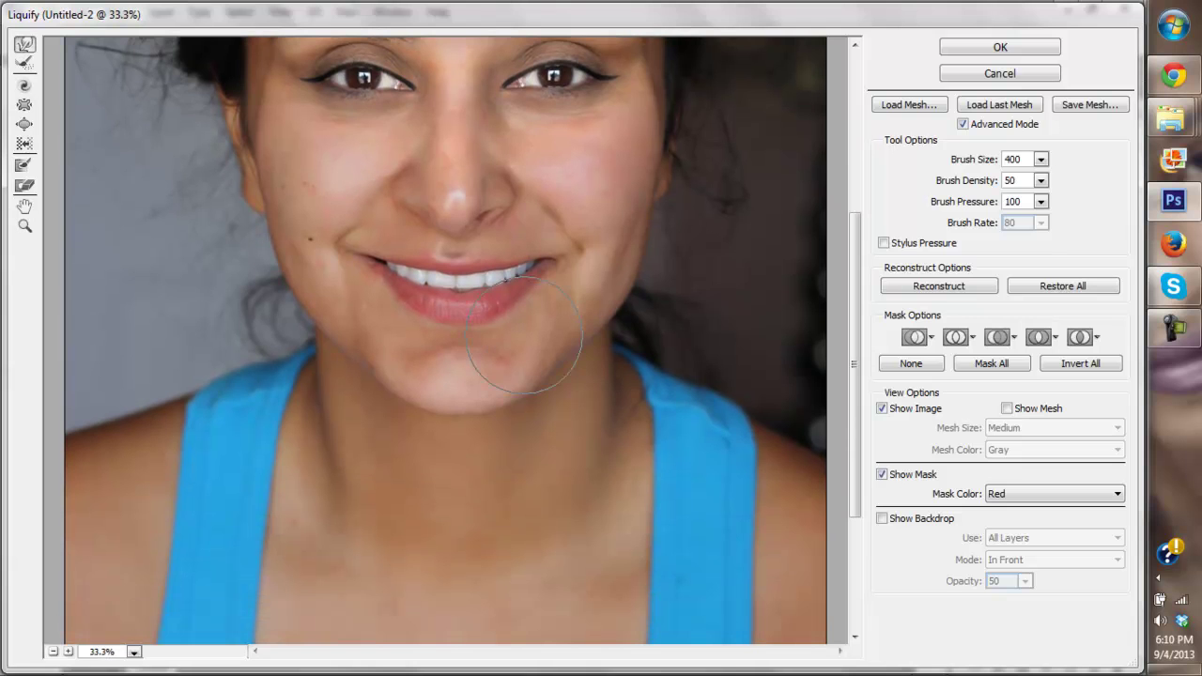
key("bracketright")
key("bracketright")
Step: Examine the face shape and features from the forehead down to the chin and neck in the Liquify preview
scroll(523, 337, "up", 2)
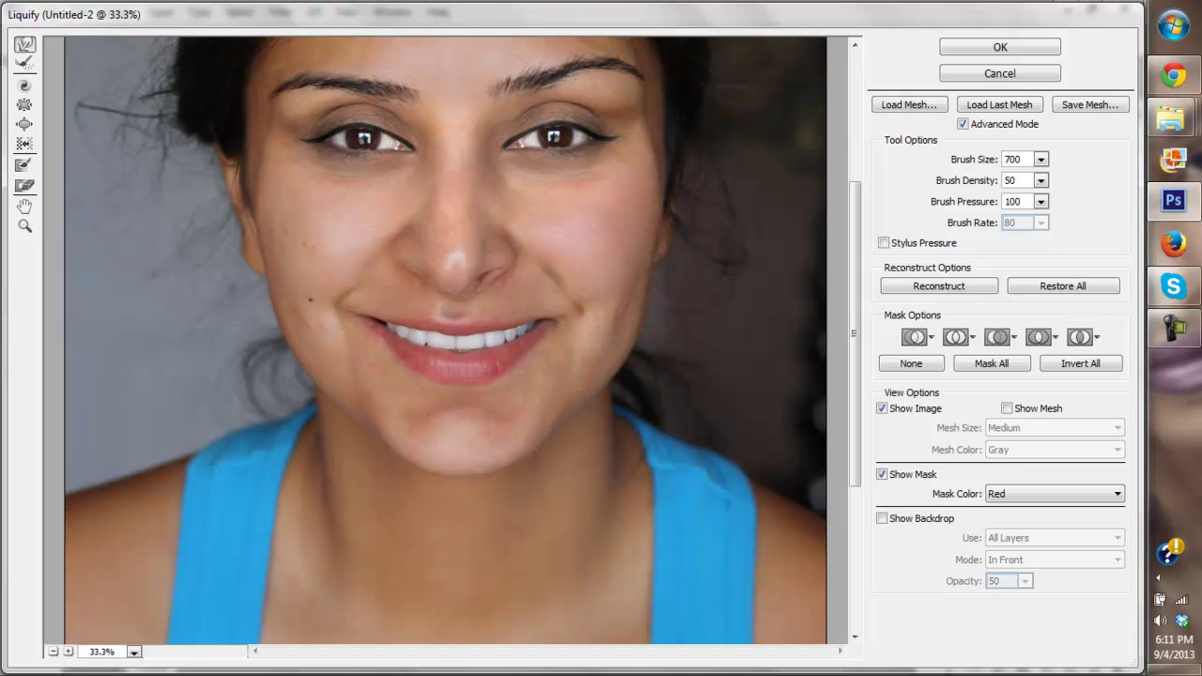
scroll(445, 340, "up", 3)
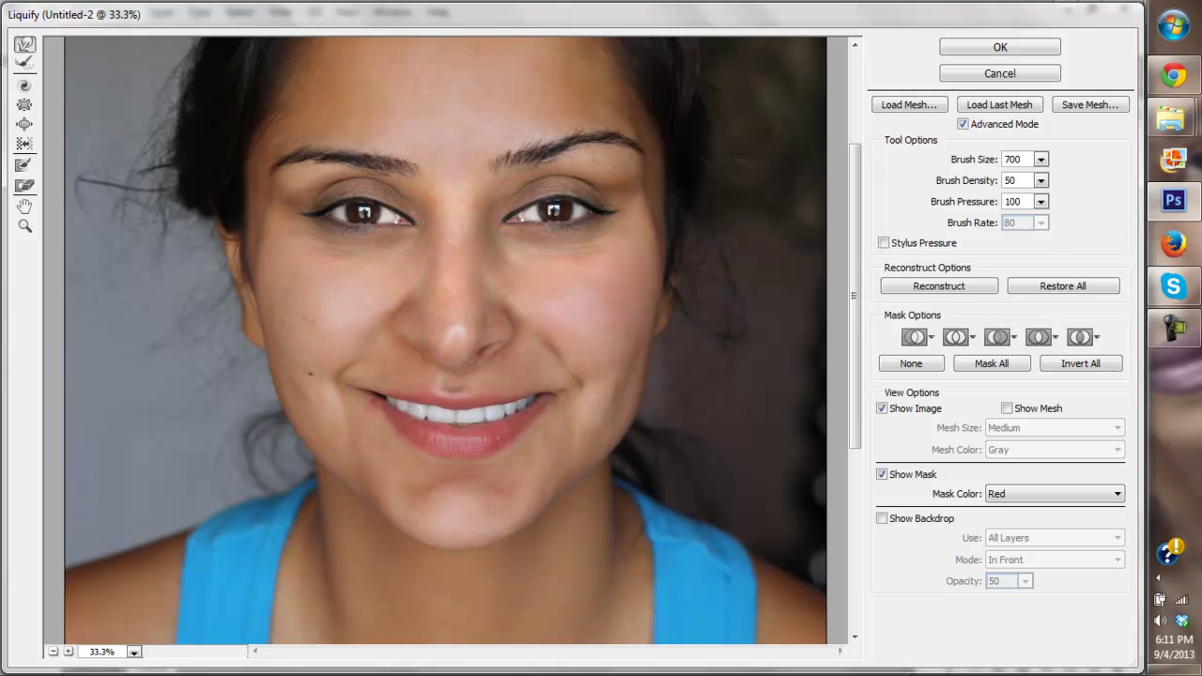
scroll(445, 340, "down", 2)
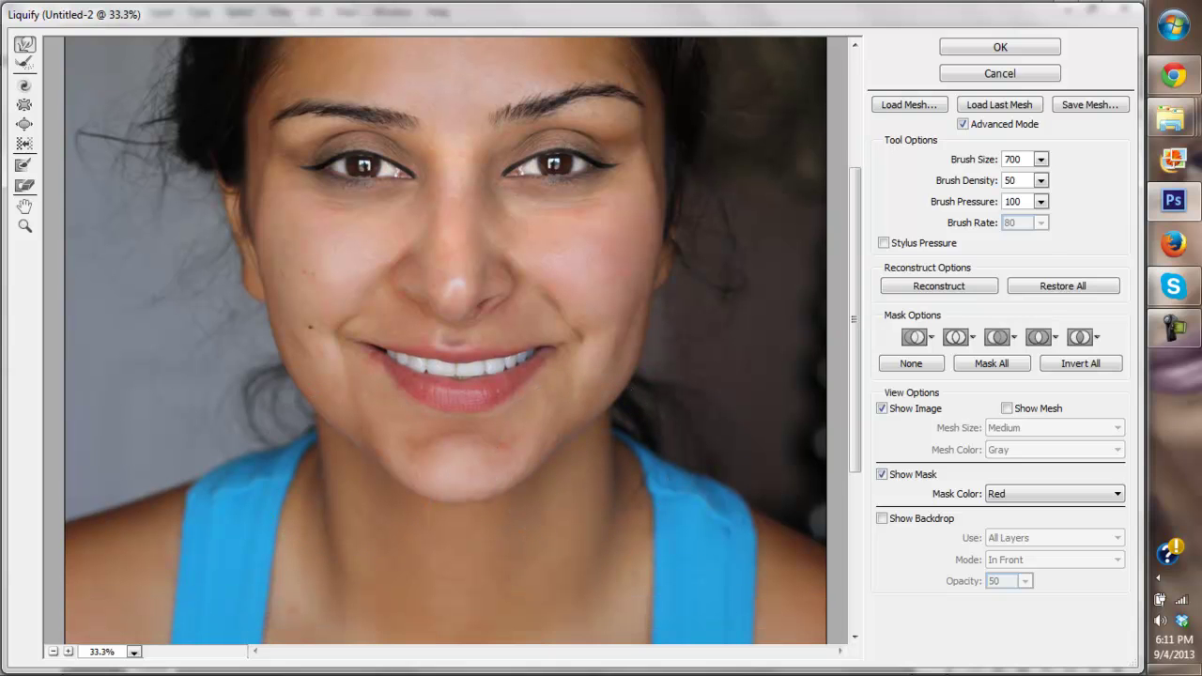
scroll(347, 470, "up", 2)
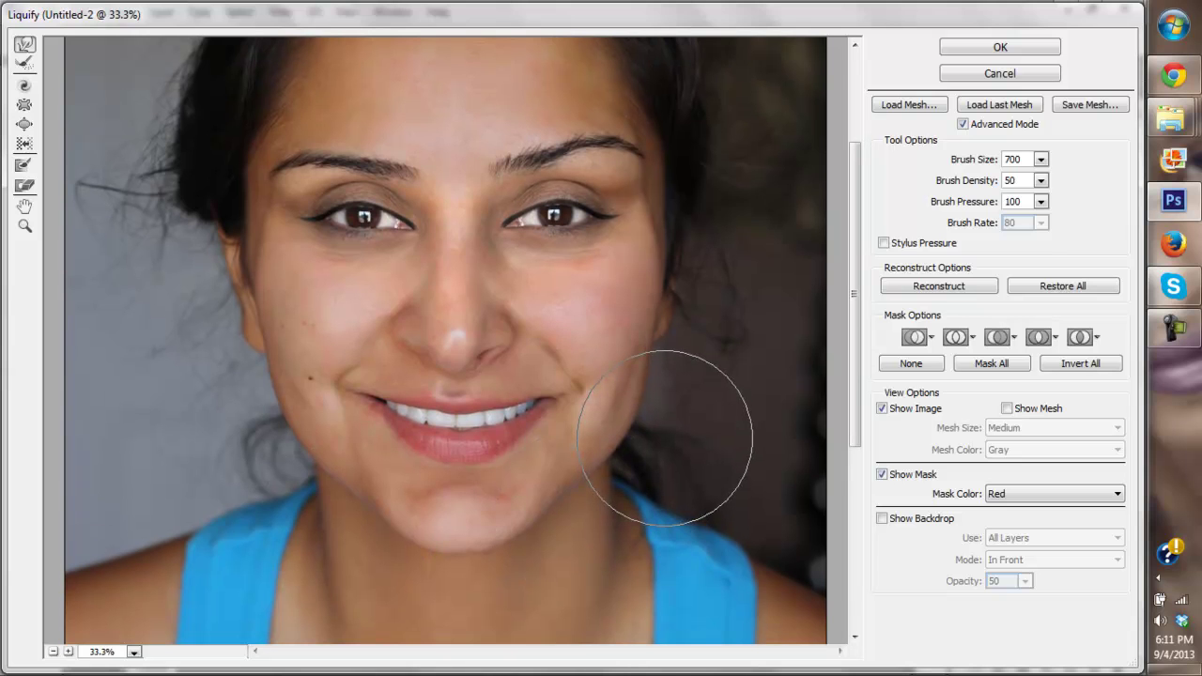
scroll(644, 429, "up", 2)
scroll(445, 340, "up", 1)
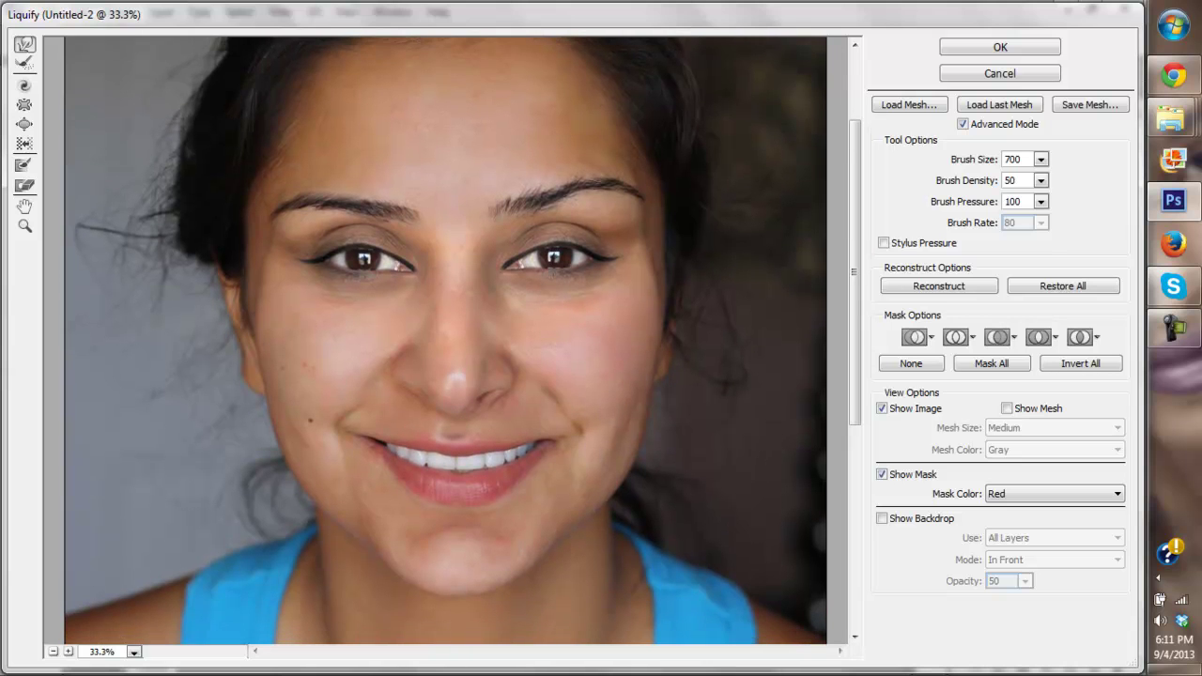
scroll(445, 340, "down", 4)
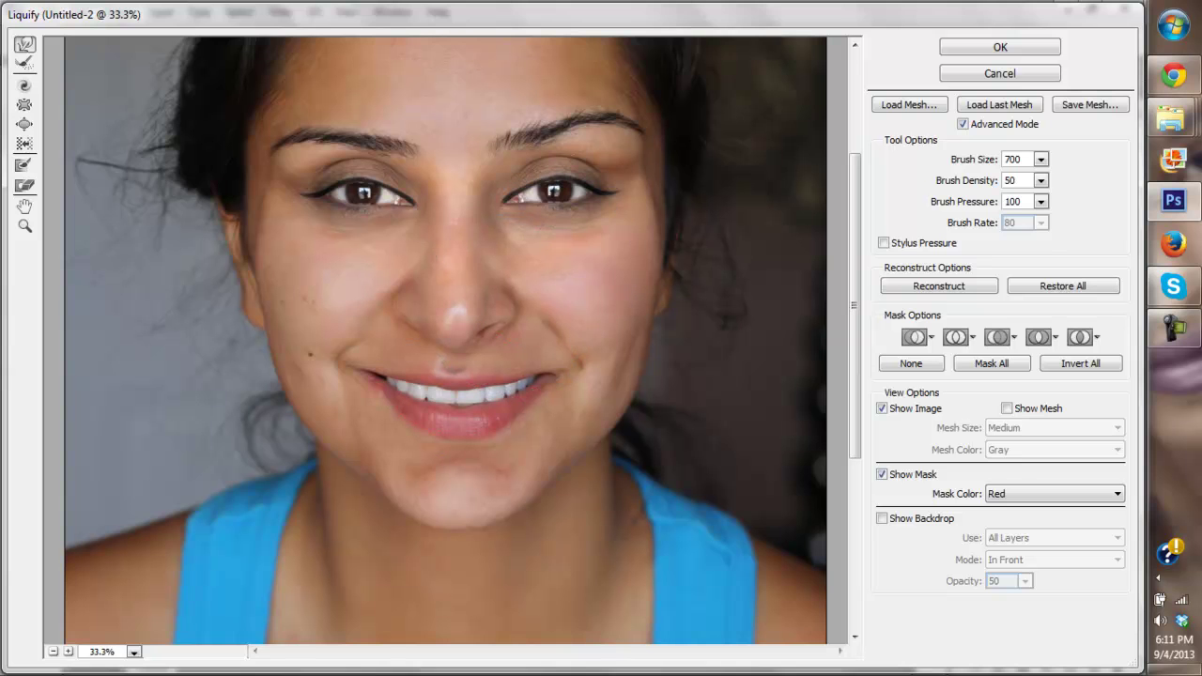
left_click_drag(854, 305, 854, 221)
scroll(445, 341, "up", 1)
scroll(445, 341, "down", 6)
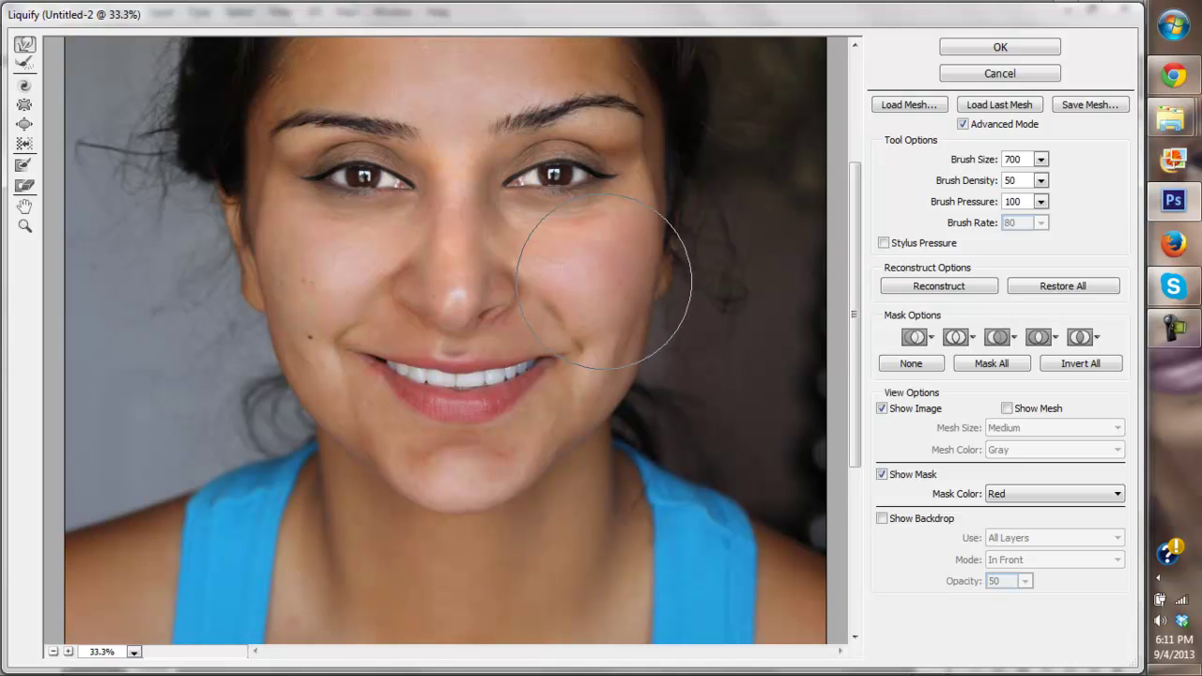
scroll(644, 291, "down", 1)
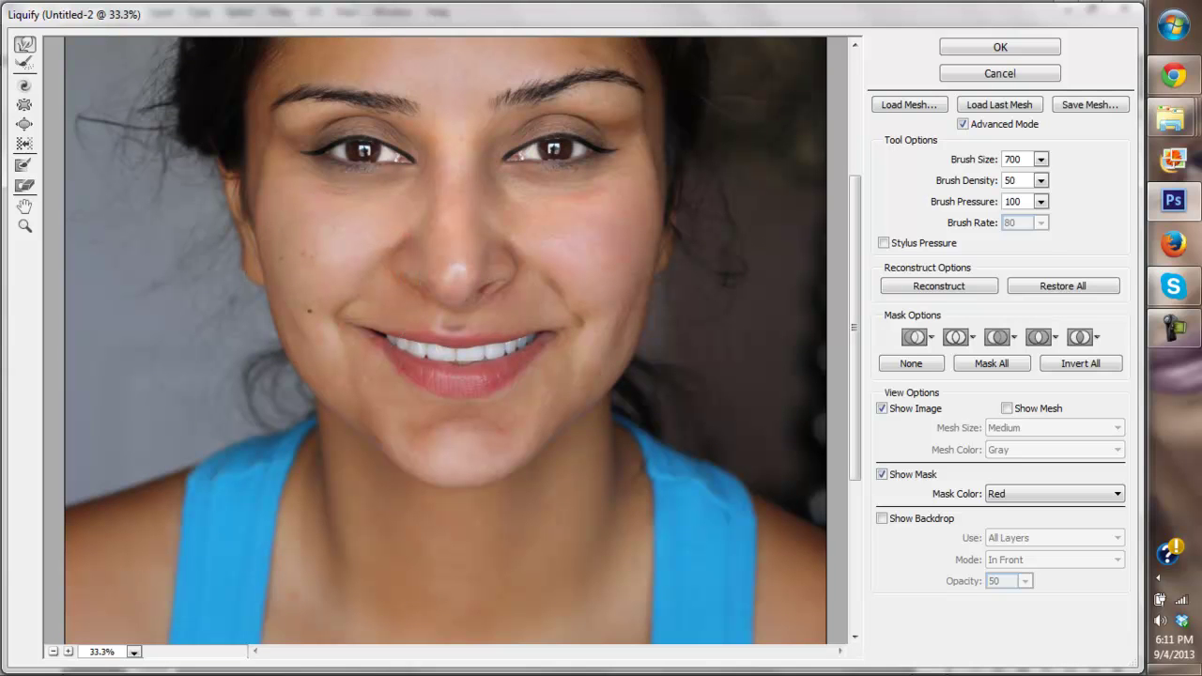
scroll(445, 340, "up", 3)
scroll(445, 340, "up", 1)
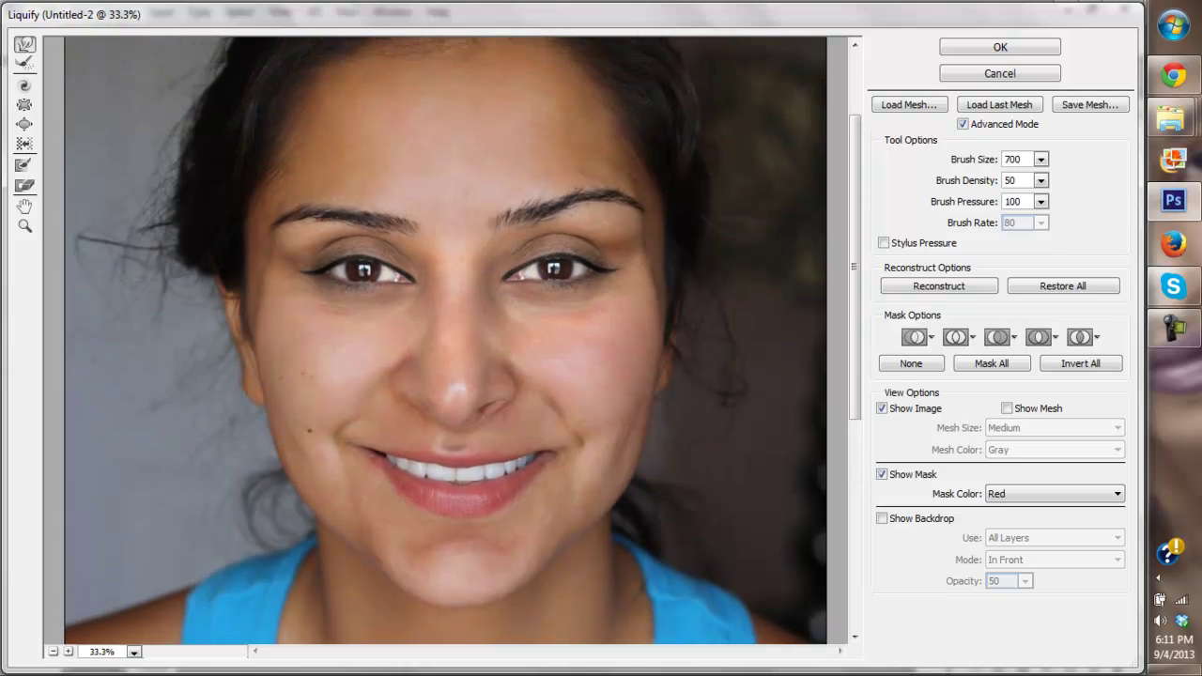
scroll(563, 282, "down", 1)
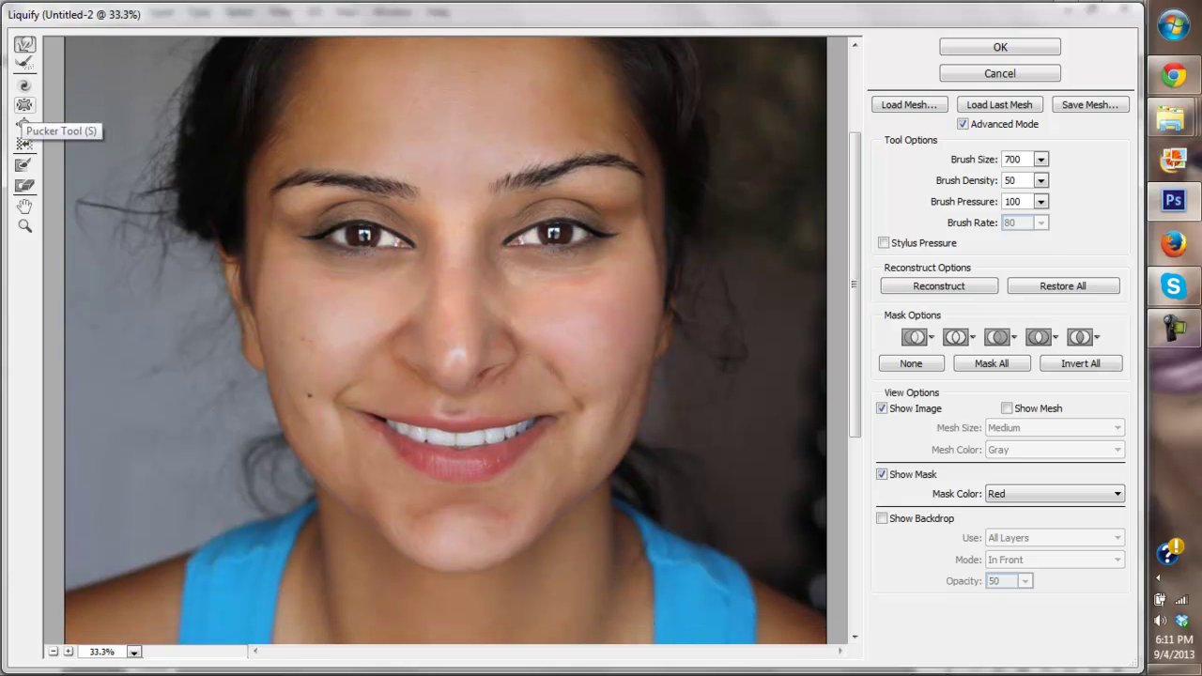
Step: Try to shrink the tip of the nose with the Pucker tool at brush size 400 and rate 80
left_click(24, 105)
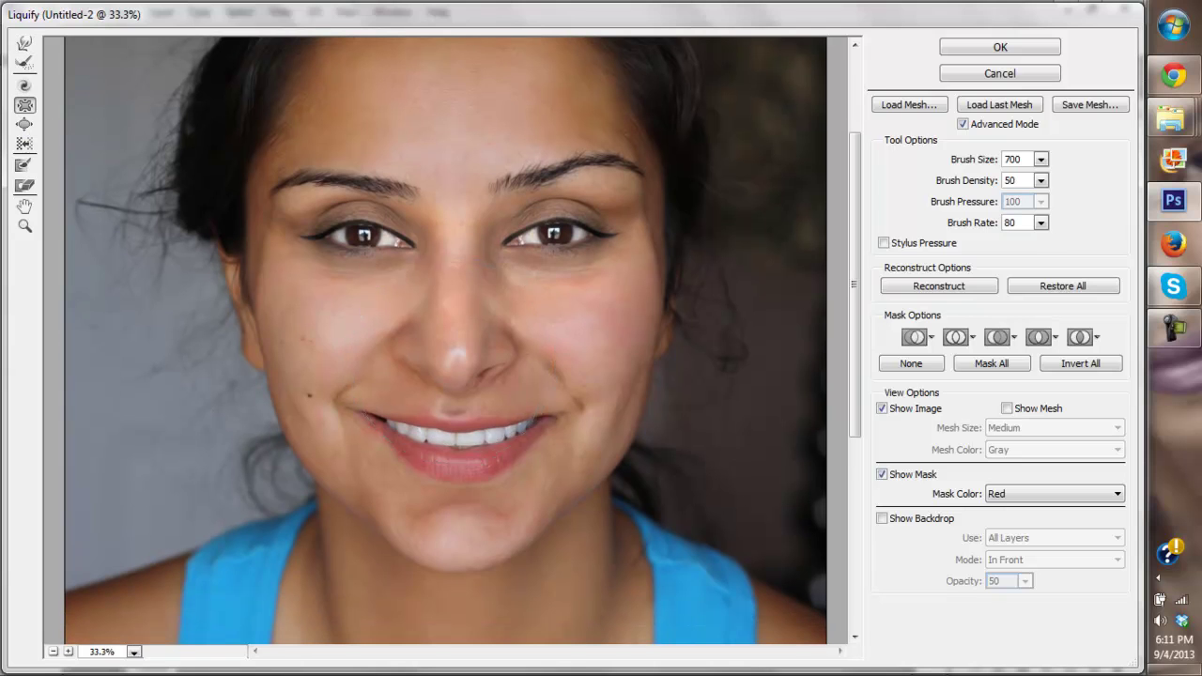
key("bracketleft")
key("bracketleft")
key("bracketleft")
left_click_drag(455, 357, 454, 356)
key("ctrl+0")
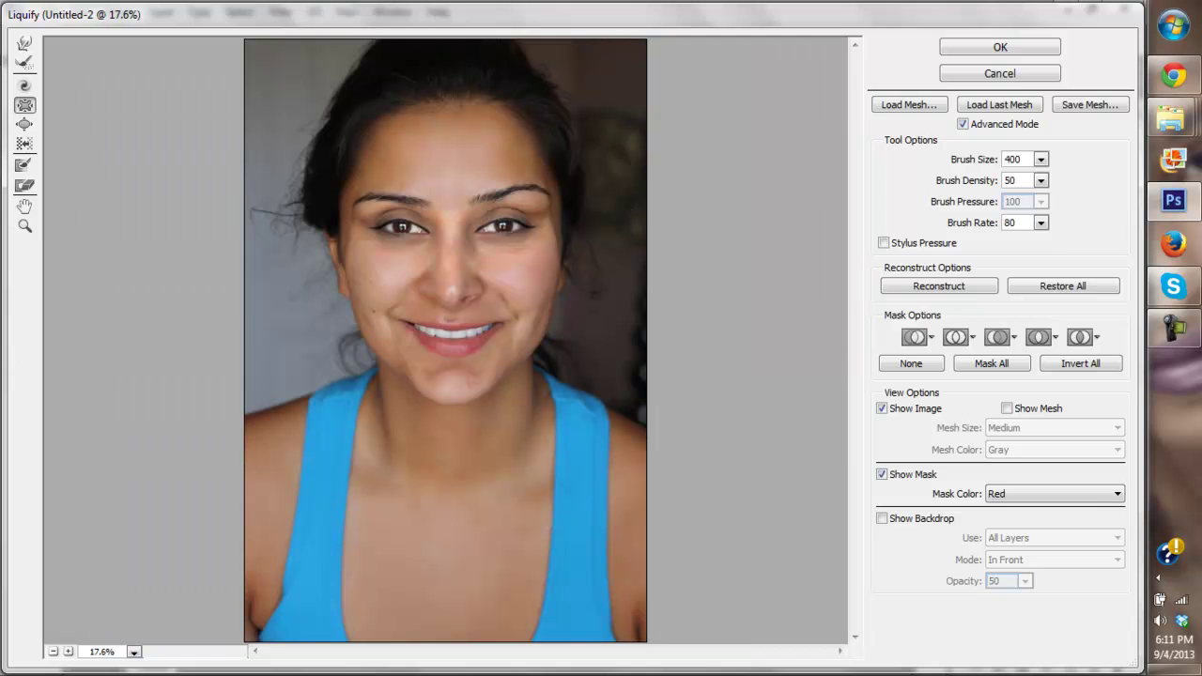
Step: Reset all Liquify changes and close the filter without applying it
left_click(1000, 73, "alt")
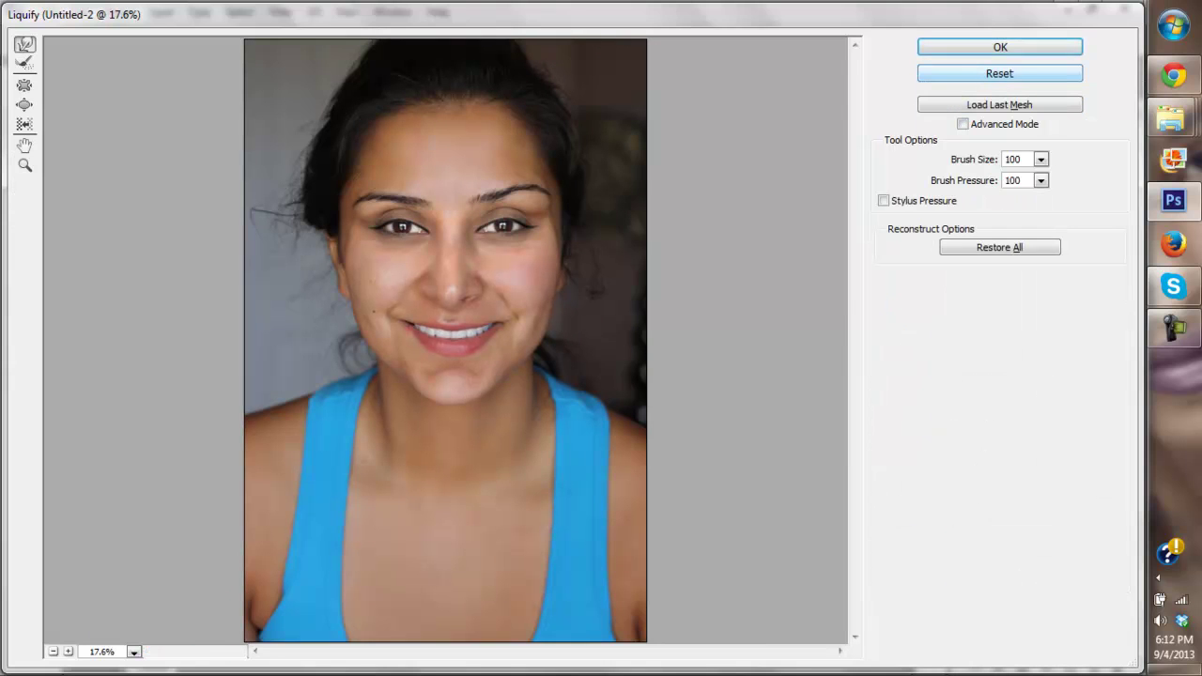
left_click(999, 73)
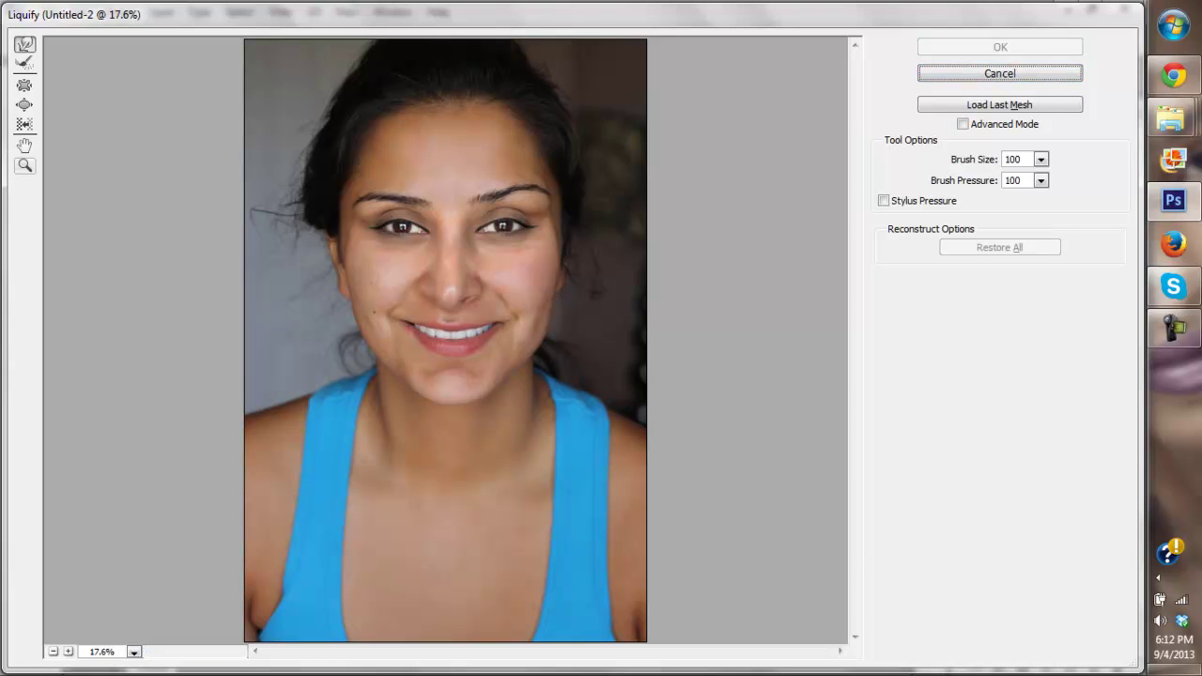
left_click(25, 165)
left_click(999, 74)
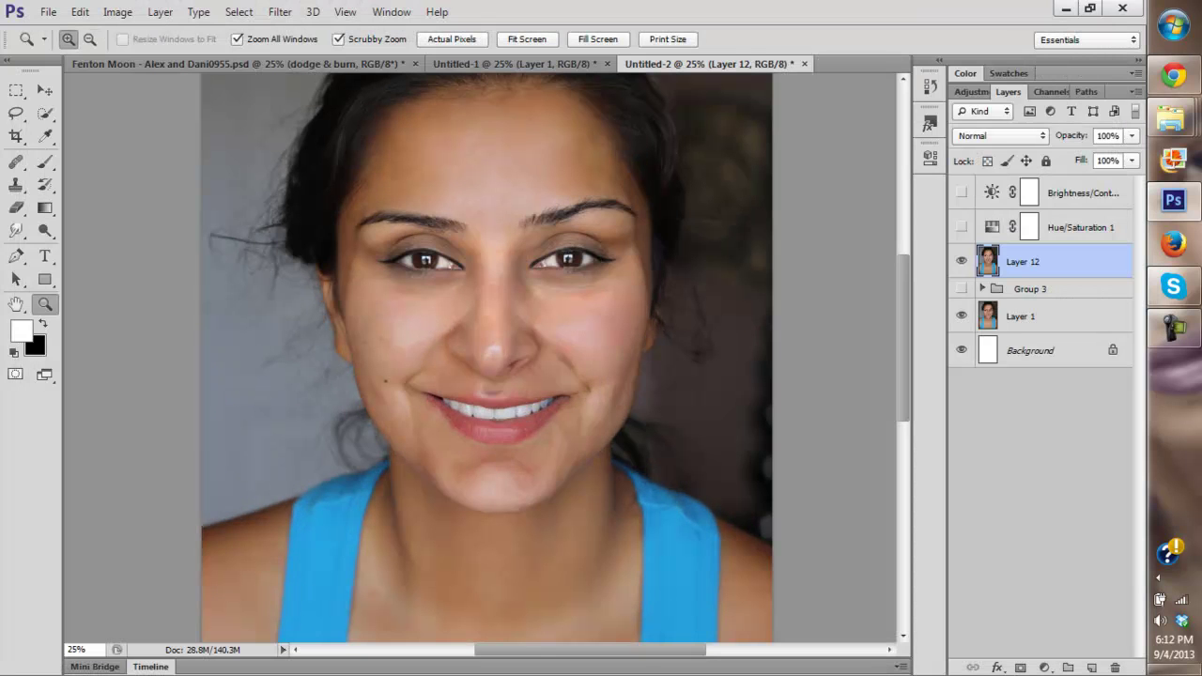
Step: Inspect the face up close, and compare the retouched portrait with the original image layer several times at full view
left_click(488, 380)
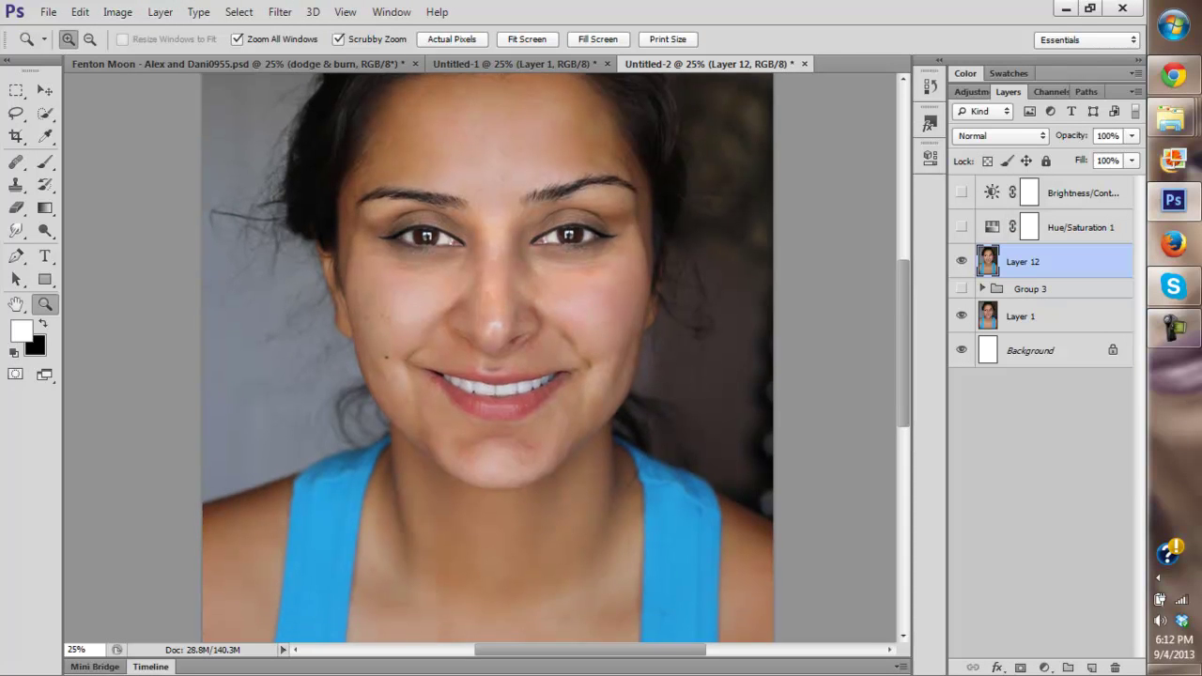
left_click(487, 380)
left_click(488, 381)
left_click_drag(487, 301, 500, 497)
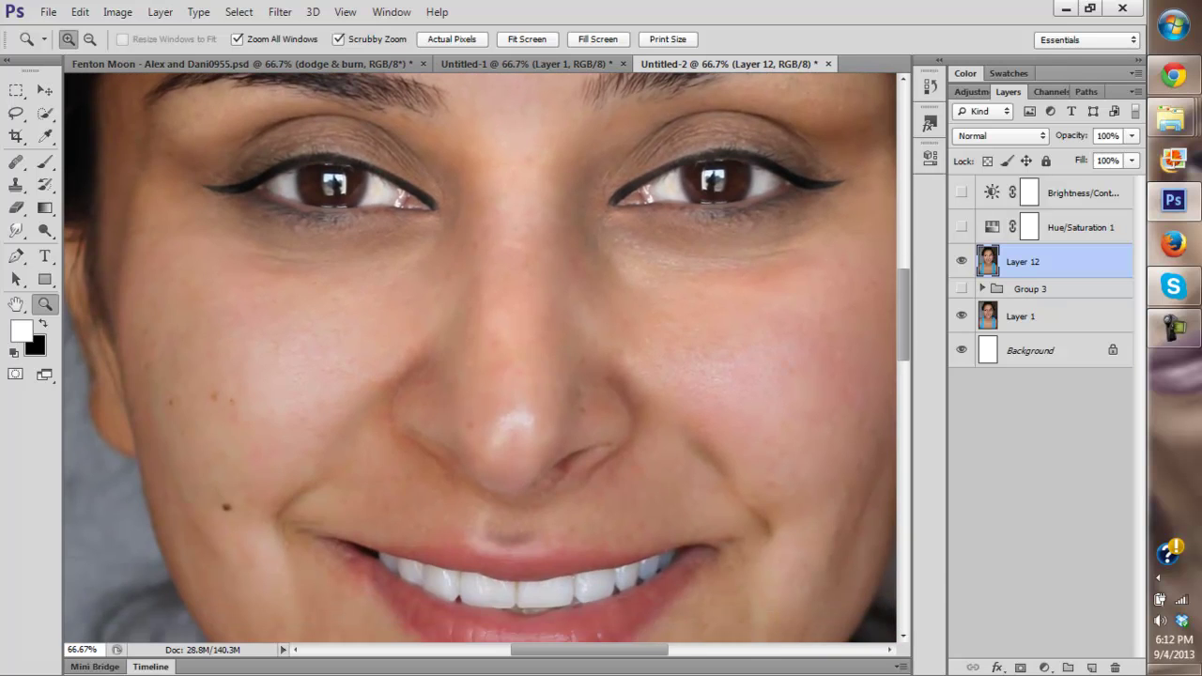
left_click(527, 38)
left_click(961, 317, "alt")
left_click(961, 317, "alt")
left_click(961, 316, "alt")
left_click(960, 317, "alt")
left_click(961, 317, "alt")
left_click(961, 317, "alt")
Step: Show the Hue/Saturation and Brightness/Contrast adjustment layers and add an empty layer directly above Layer 12
left_click(960, 227)
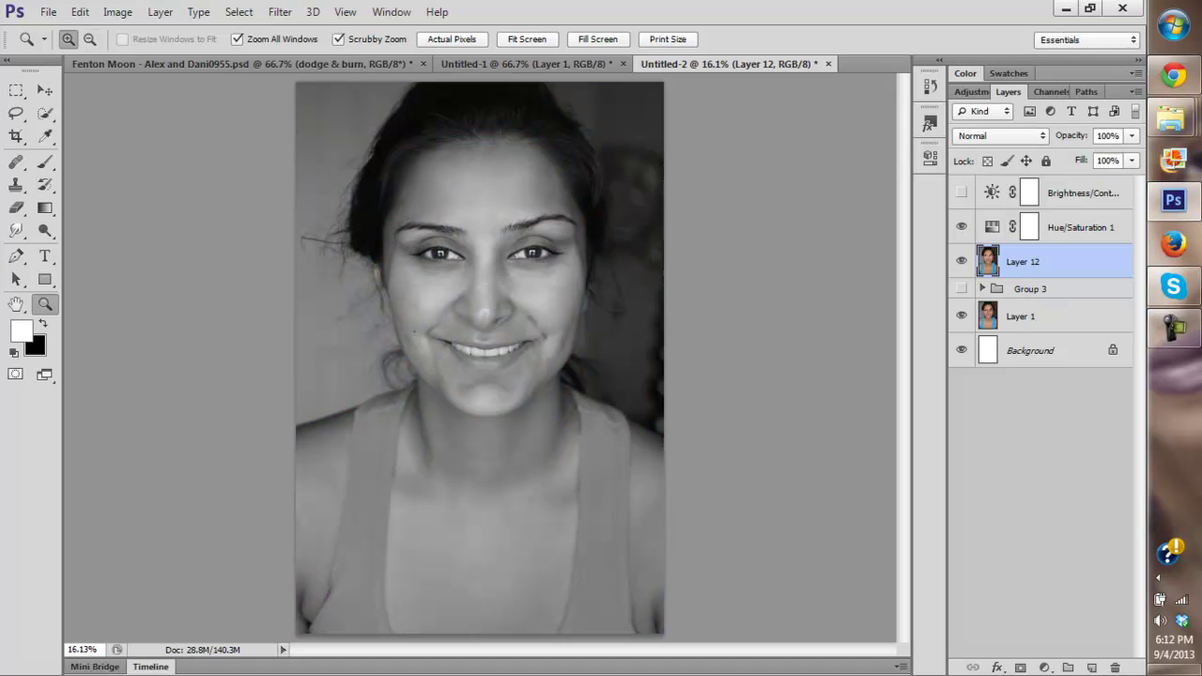
left_click(1091, 668)
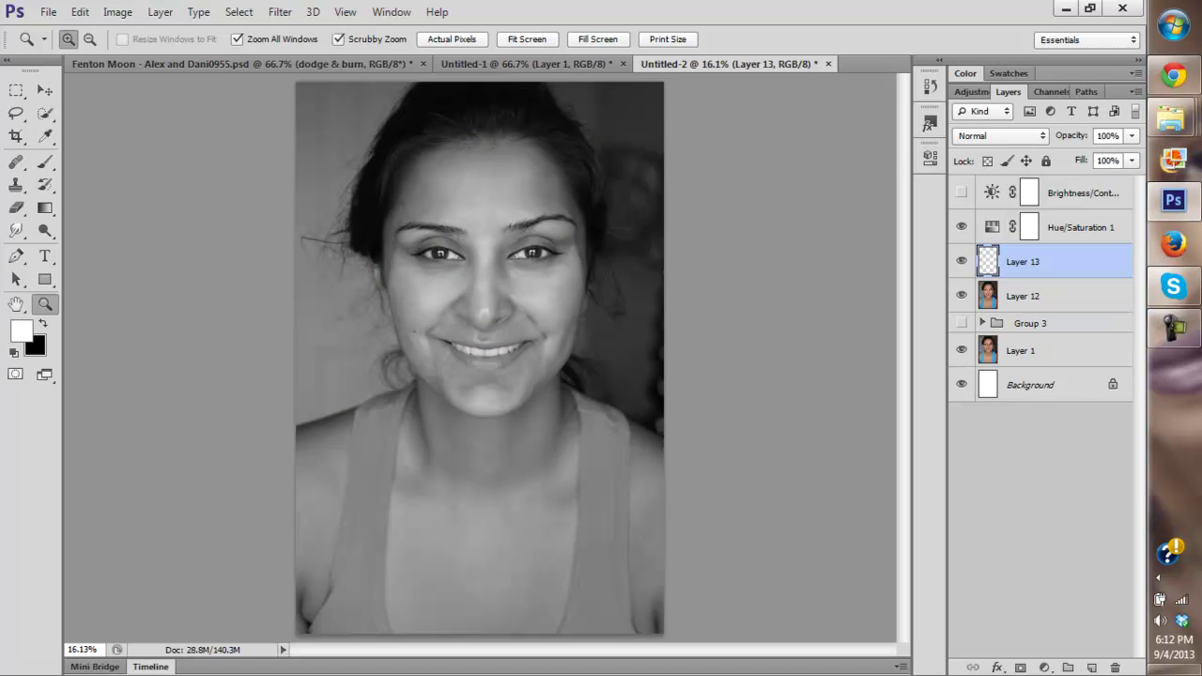
left_click(962, 192)
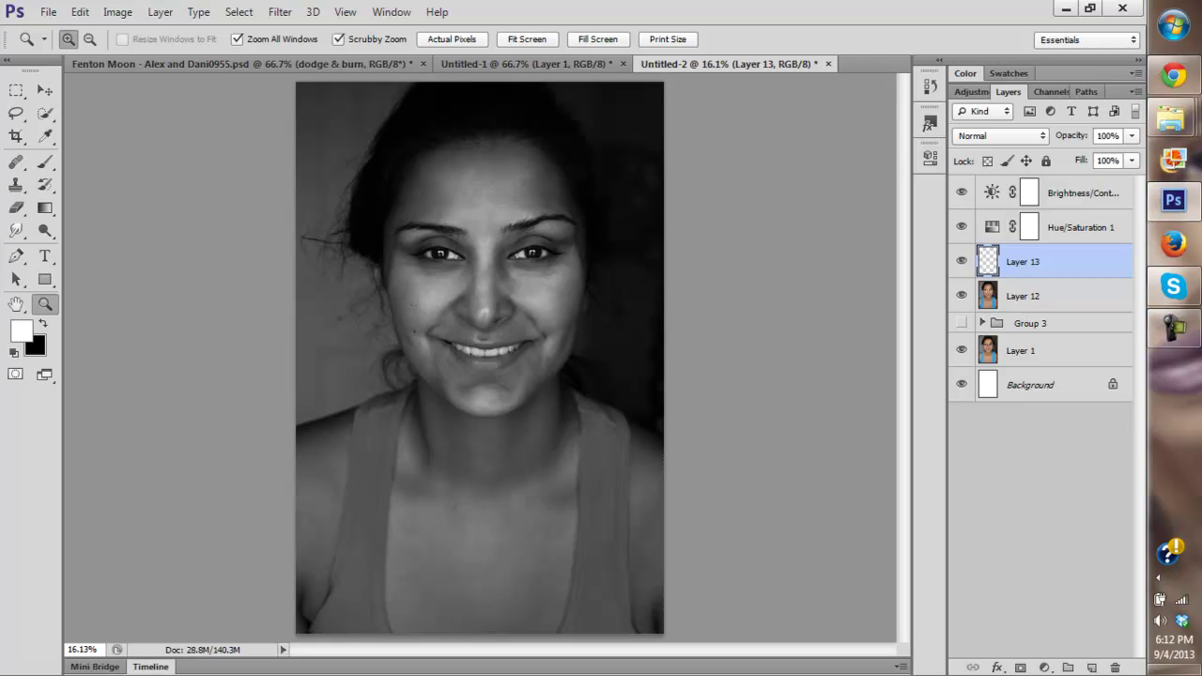
Step: Add a Levels adjustment above Hue/Saturation 1 with input black at 21 and input white at 228
left_click(1079, 227)
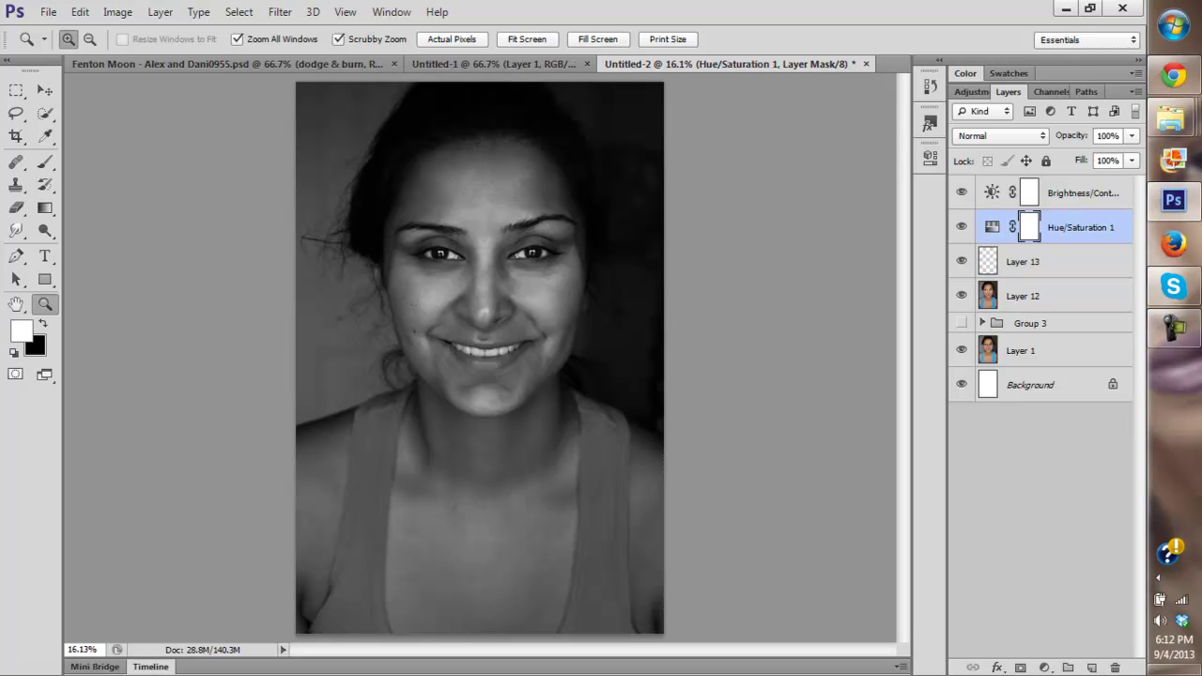
left_click(1043, 667)
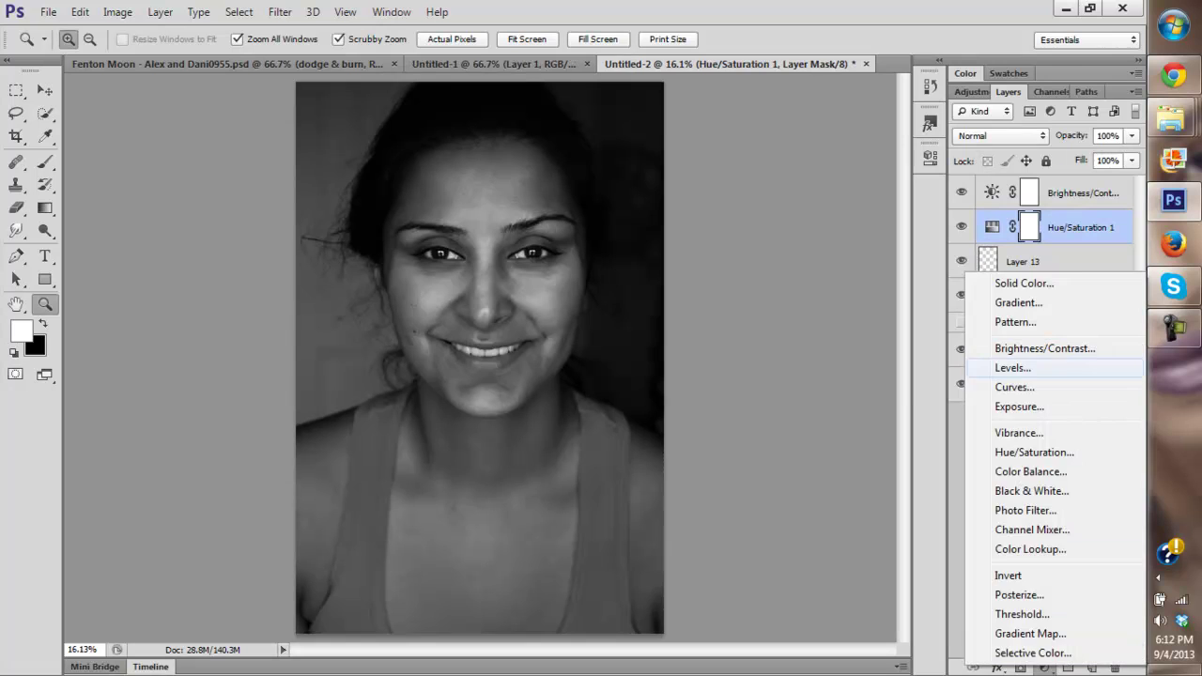
left_click(1024, 363)
left_click_drag(887, 327, 867, 328)
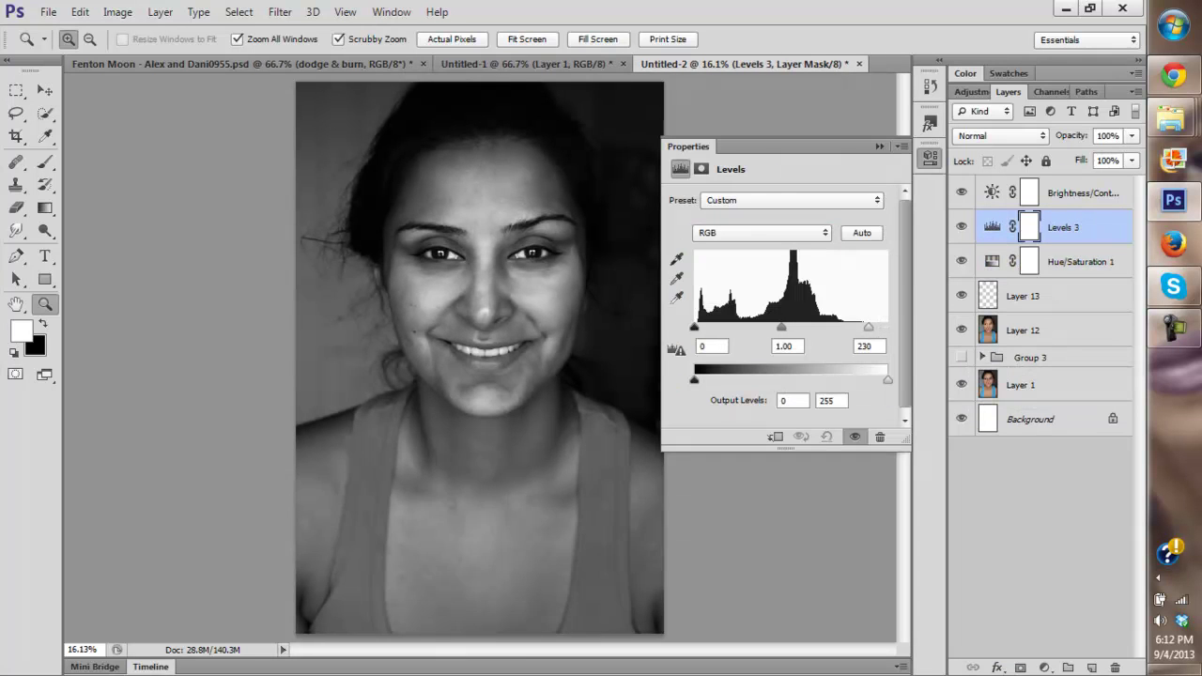
left_click_drag(694, 326, 710, 327)
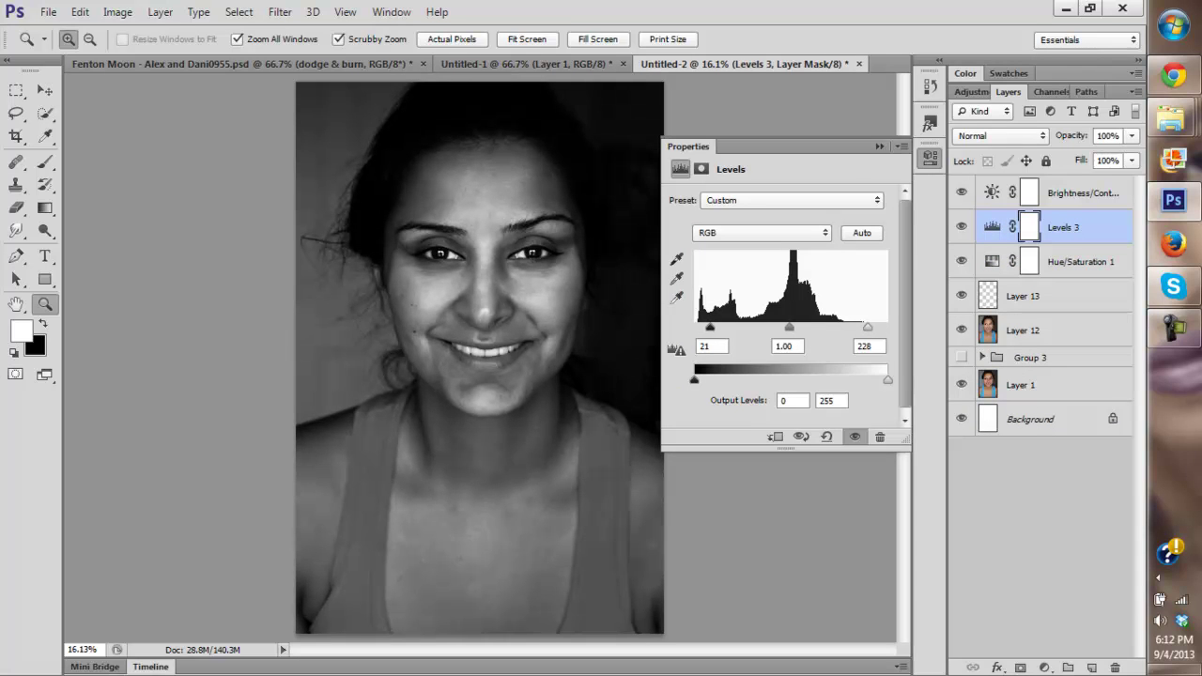
left_click(880, 147)
Step: Lower the brightness of the existing Brightness/Contrast adjustment layer to -72
double_click(992, 192)
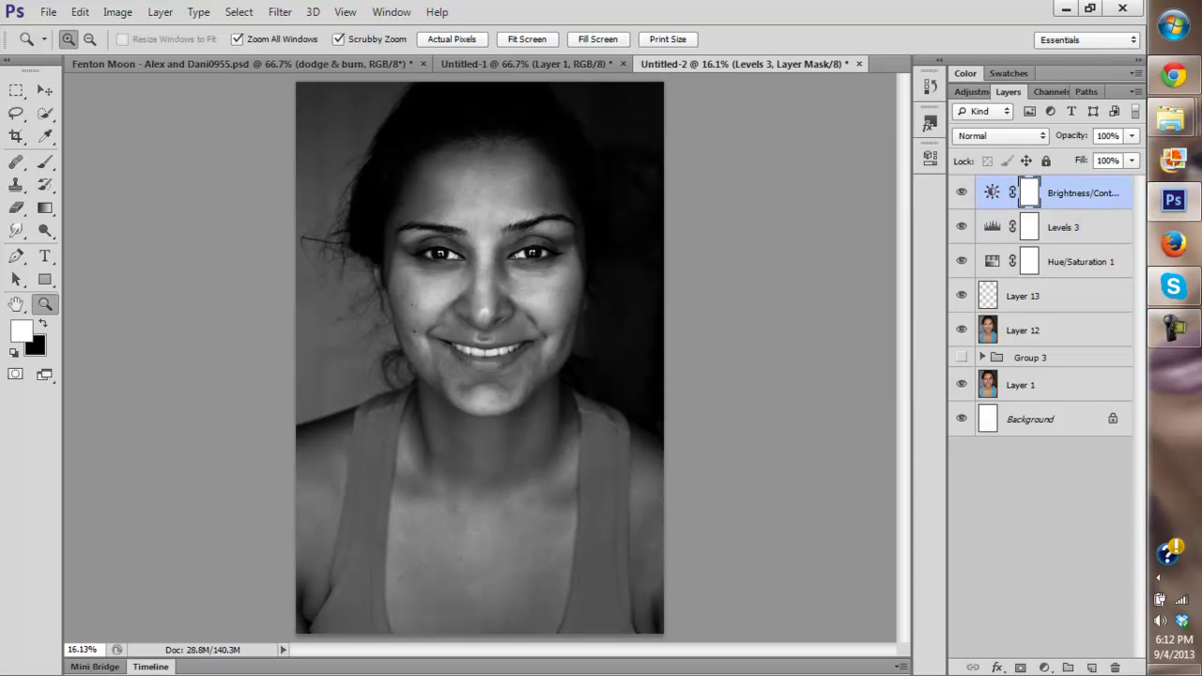
left_click_drag(749, 244, 728, 243)
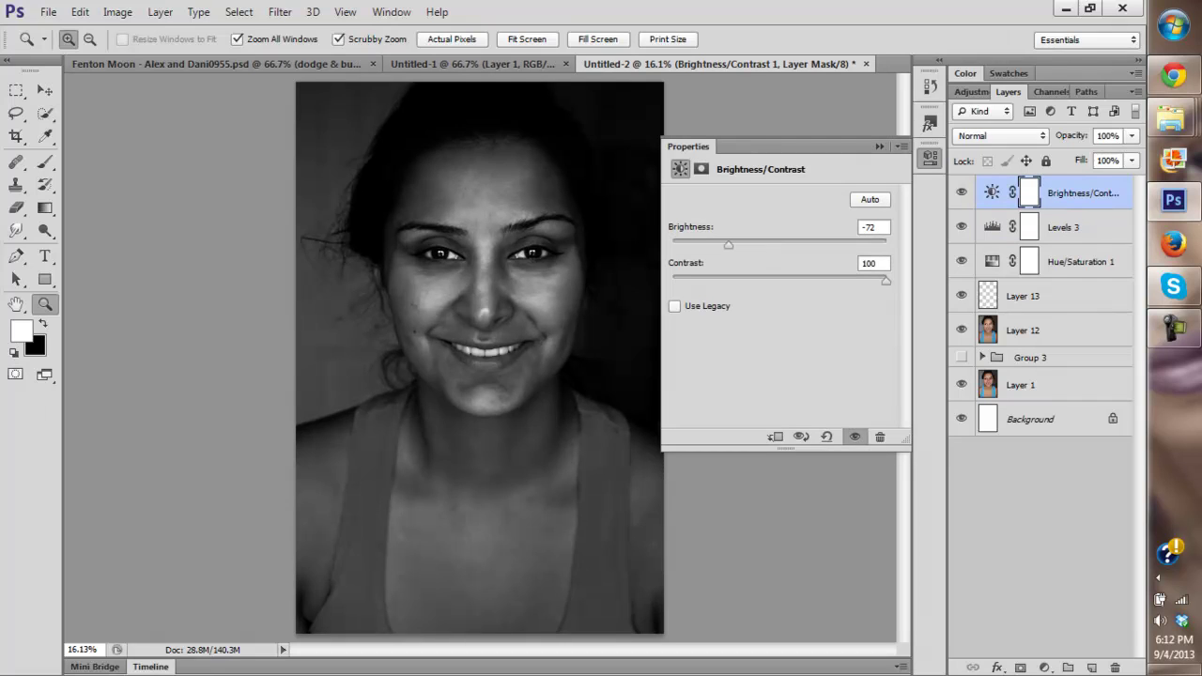
key("ctrl+minus")
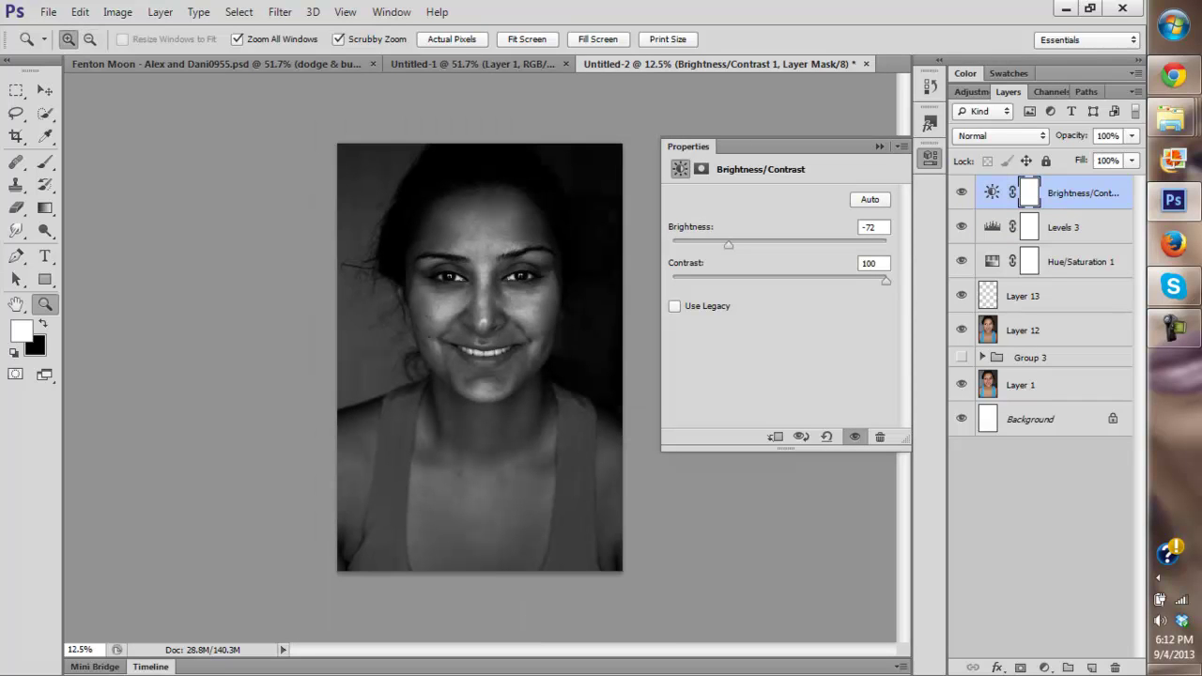
left_click(880, 146)
Step: Select the empty Layer 13 and set up a soft brush at 54 px with 1% flow and black as the foreground colour
left_click(1043, 295)
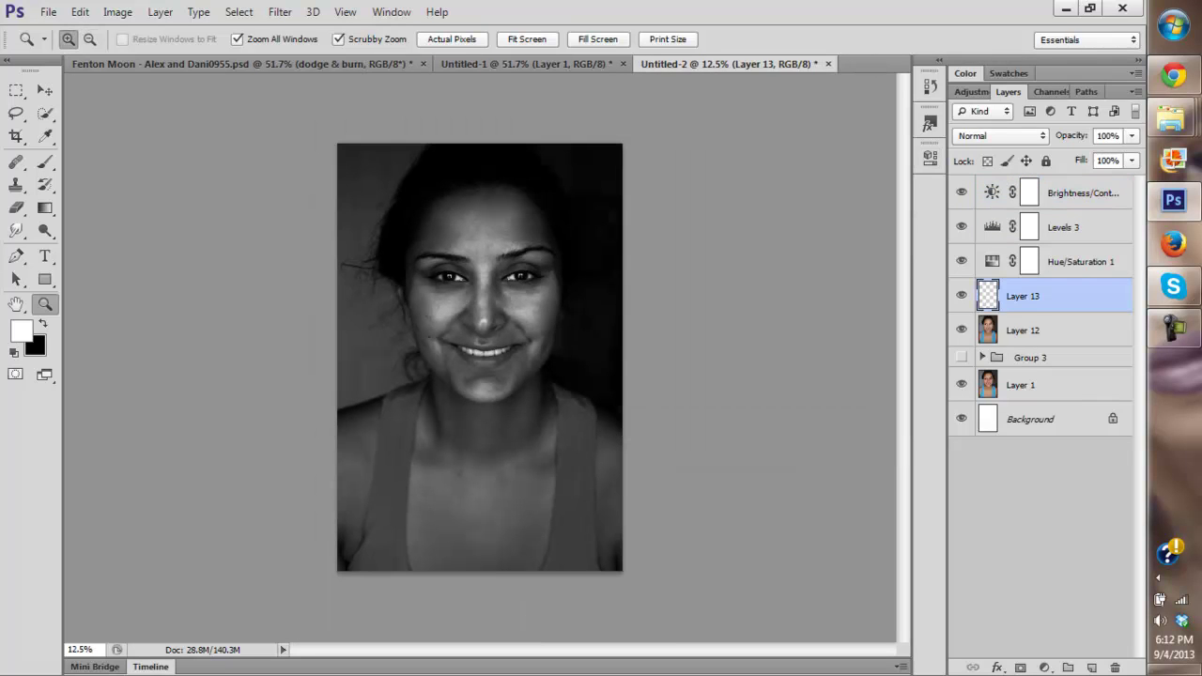
left_click(45, 163)
right_click(491, 264)
left_click_drag(541, 306, 538, 306)
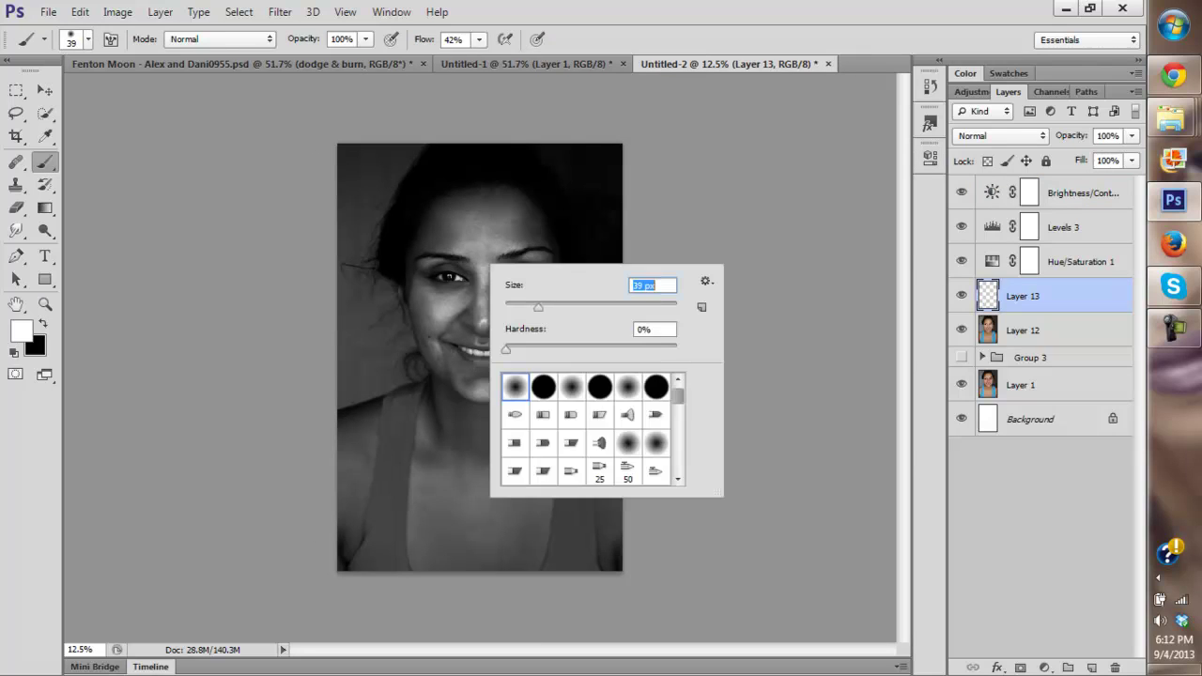
left_click(479, 40)
left_click_drag(478, 59, 442, 59)
right_click(529, 287)
left_click_drag(576, 331, 589, 331)
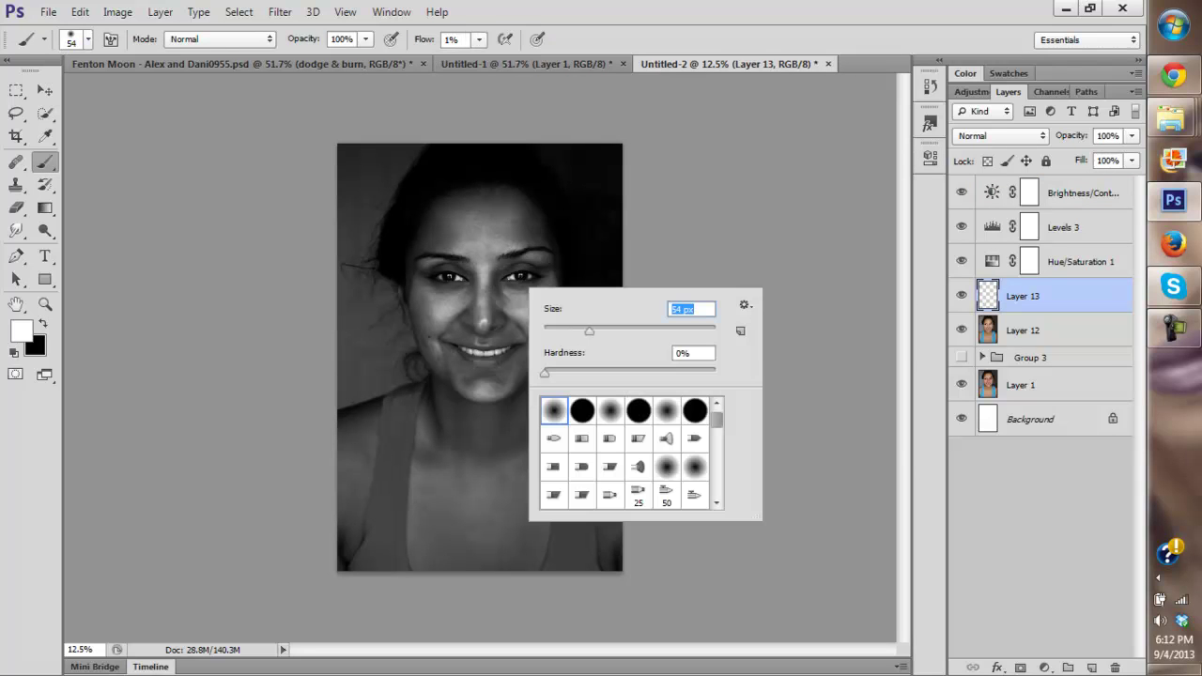
key("Return")
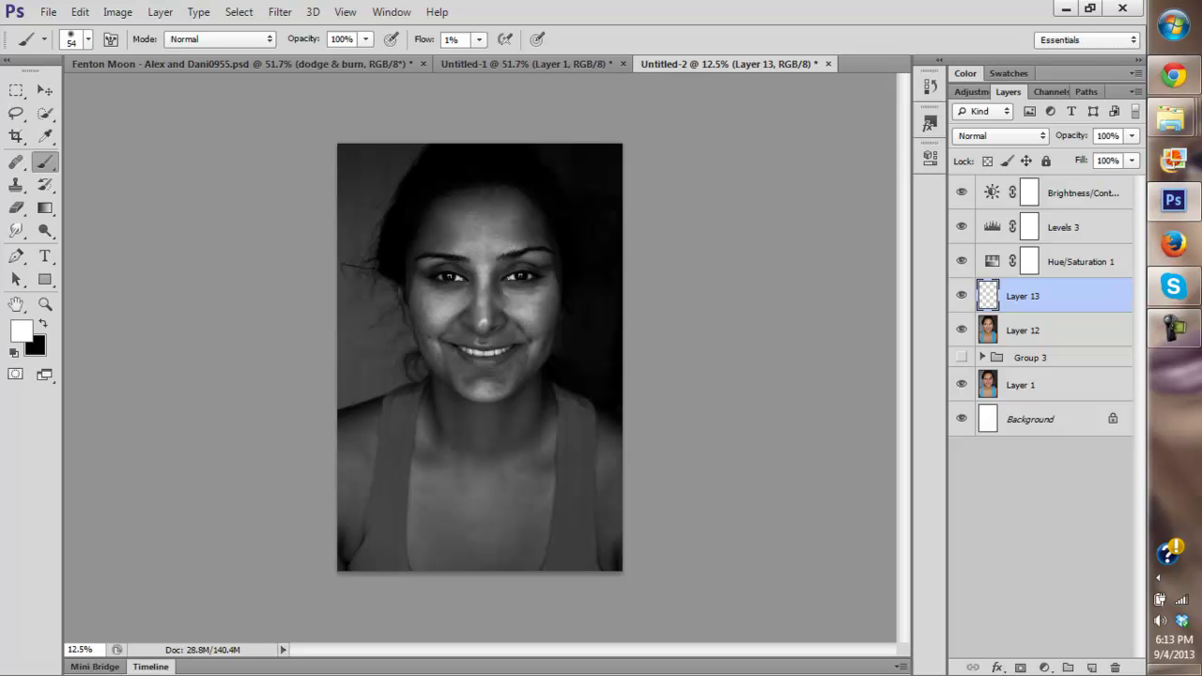
key("x")
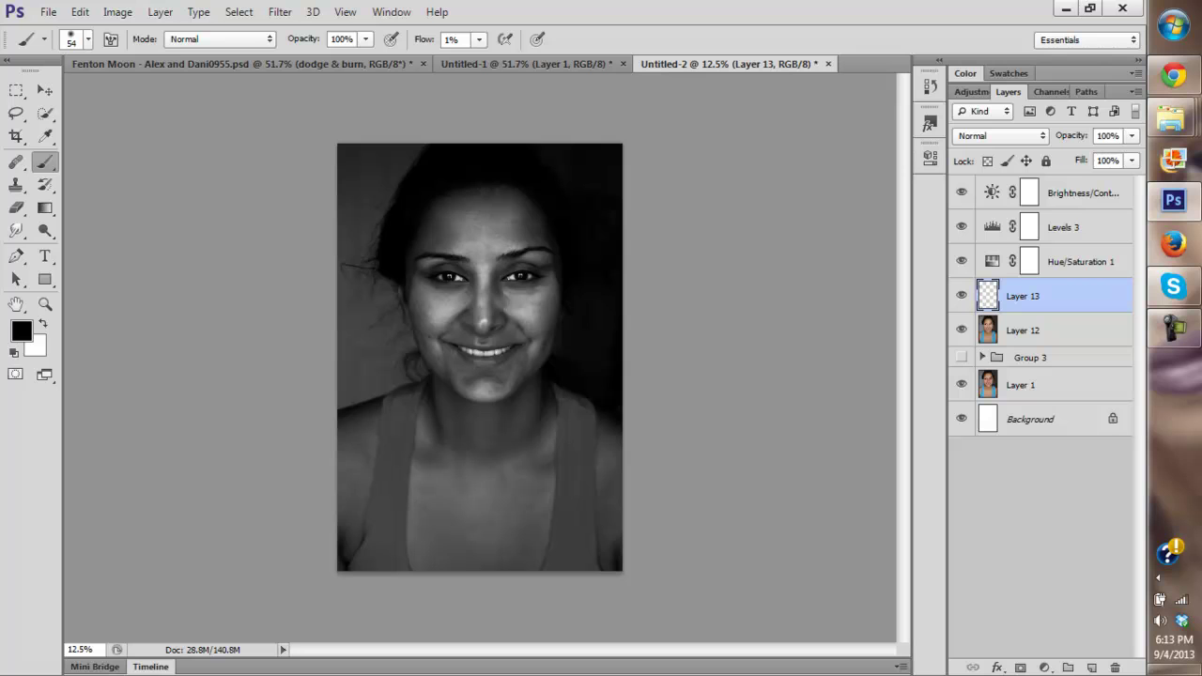
Step: Dodge and burn the skin on Layer 13 with the 54 px, 1% flow brush, alternating between white and black
key("x")
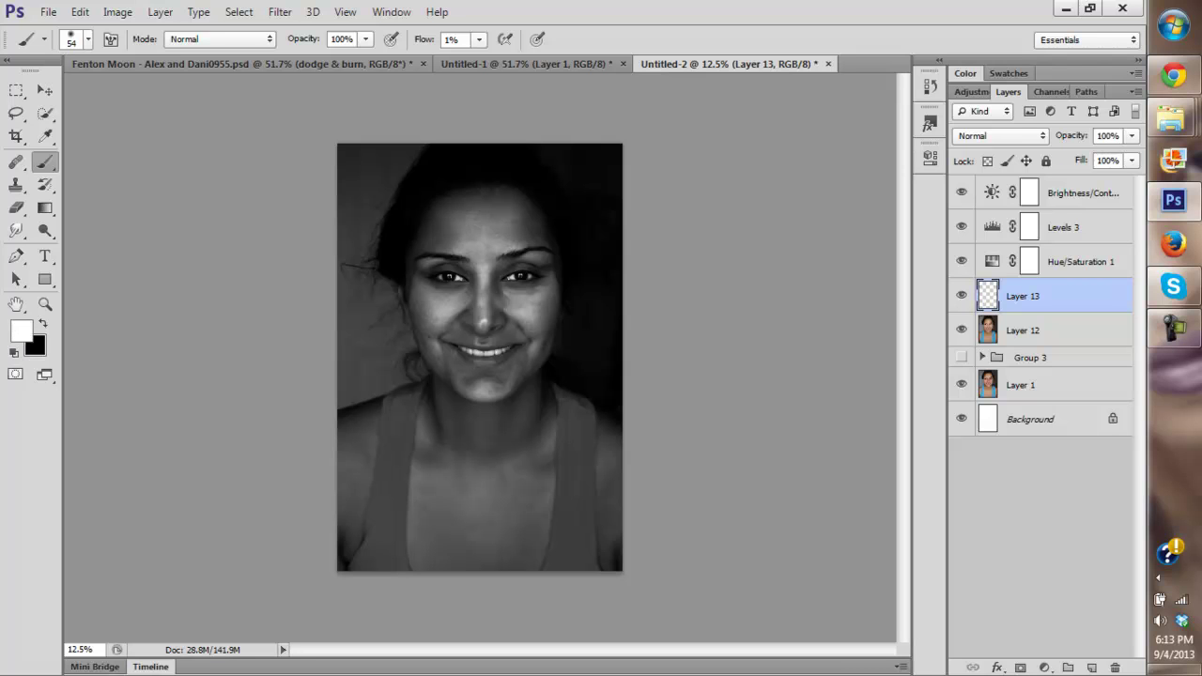
key("x")
key("x")
key("x")
key("x")
key("x")
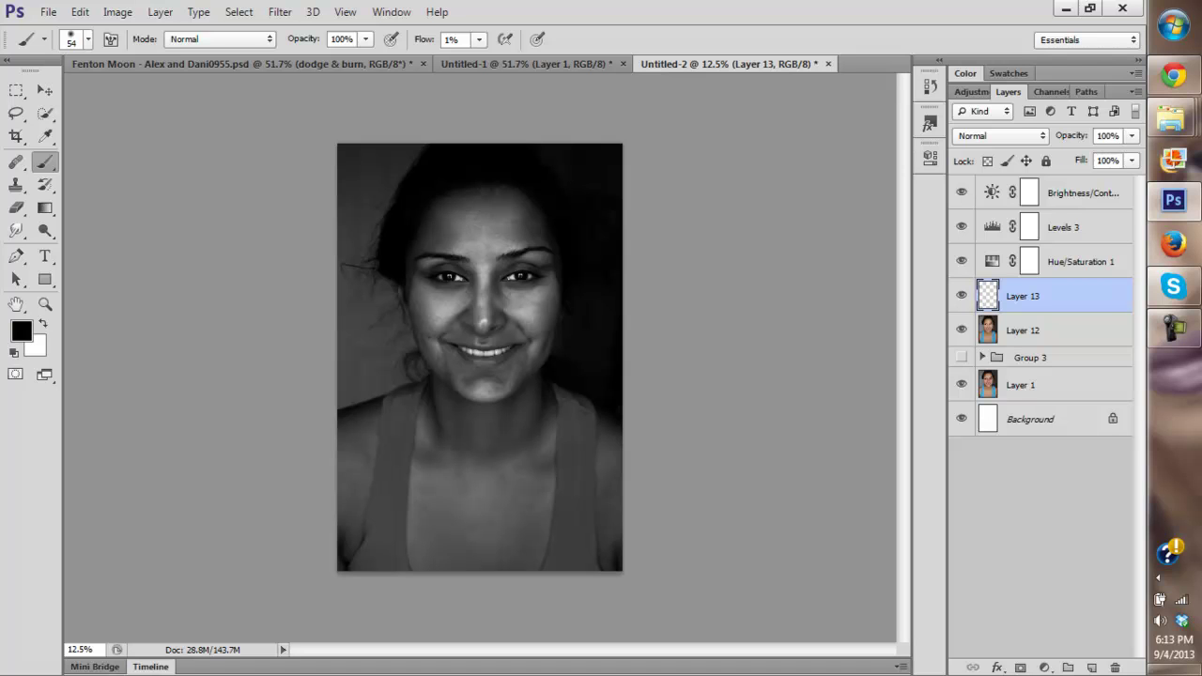
key("x")
key("x")
key("x")
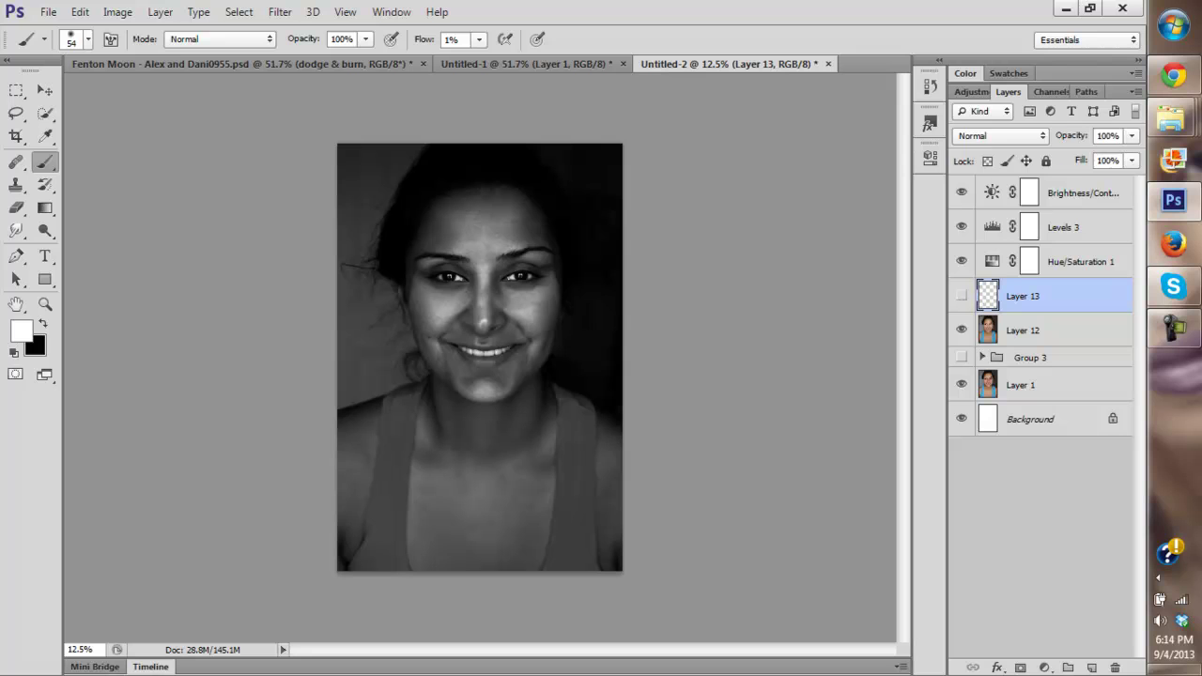
Step: Enlarge the soft brush to 78 px and even out the skin's light and dark patches on Layer 13 with white and black
right_click(515, 231)
left_click_drag(577, 276, 584, 276)
key("Return")
right_click(516, 241)
left_click_drag(583, 287, 598, 286)
key("Return")
key("x")
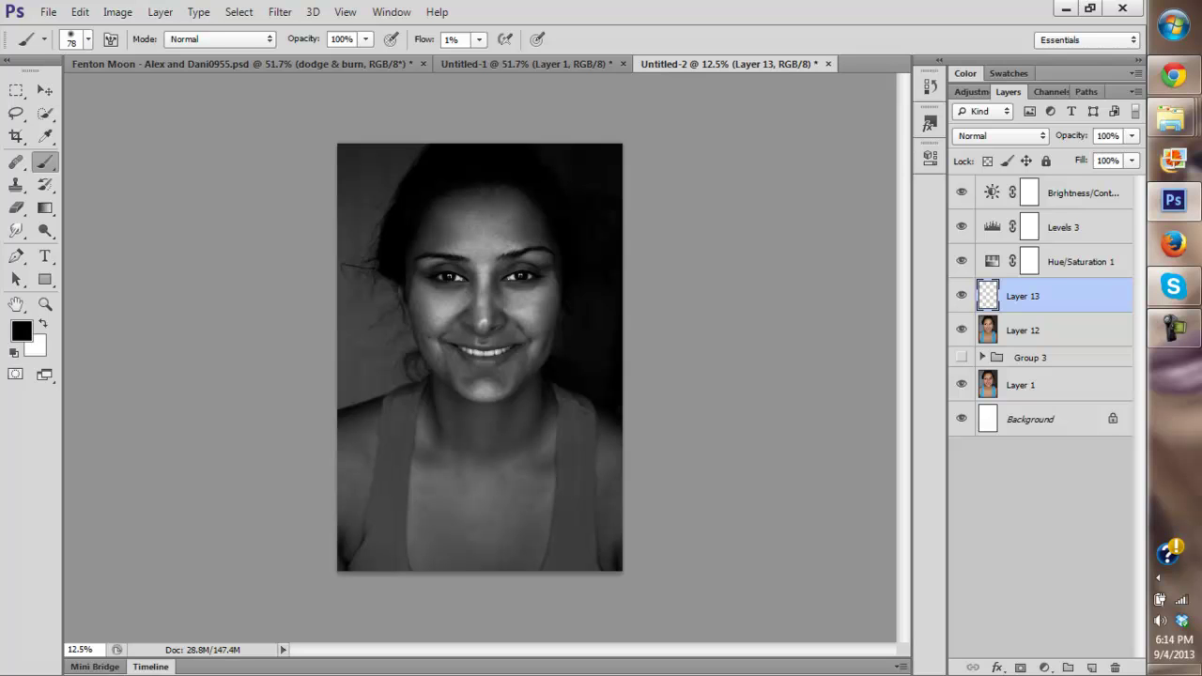
key("x")
key("x")
key("x")
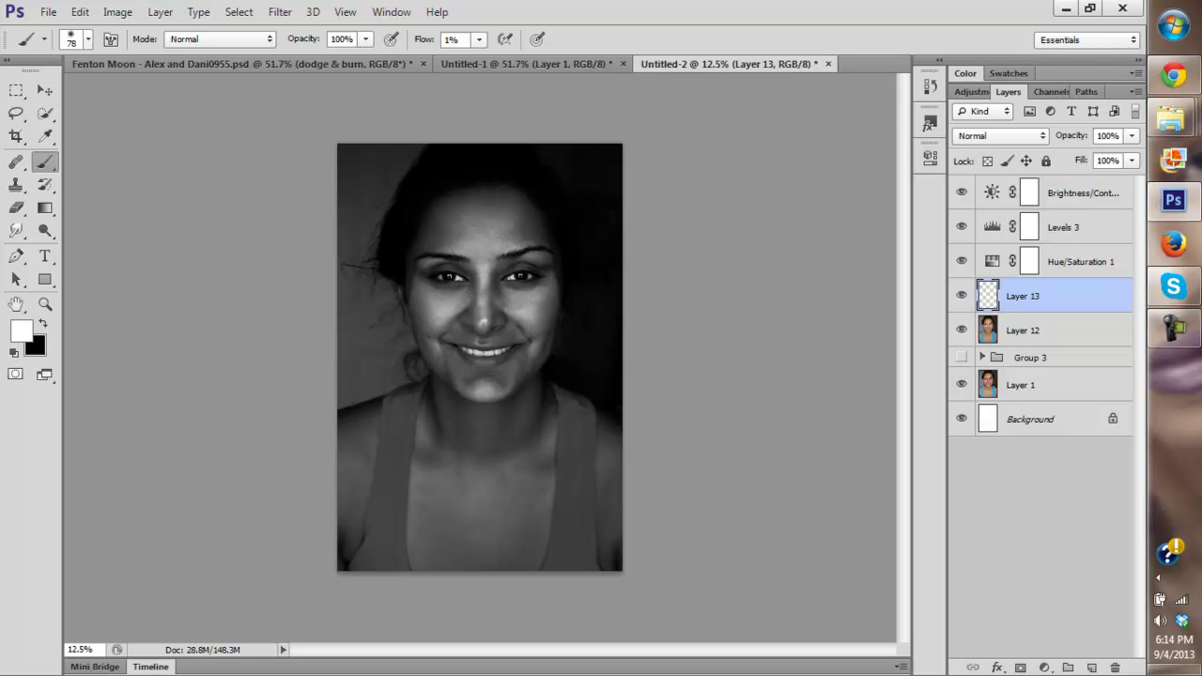
key("x")
key("x")
key("x")
key("x")
key("x")
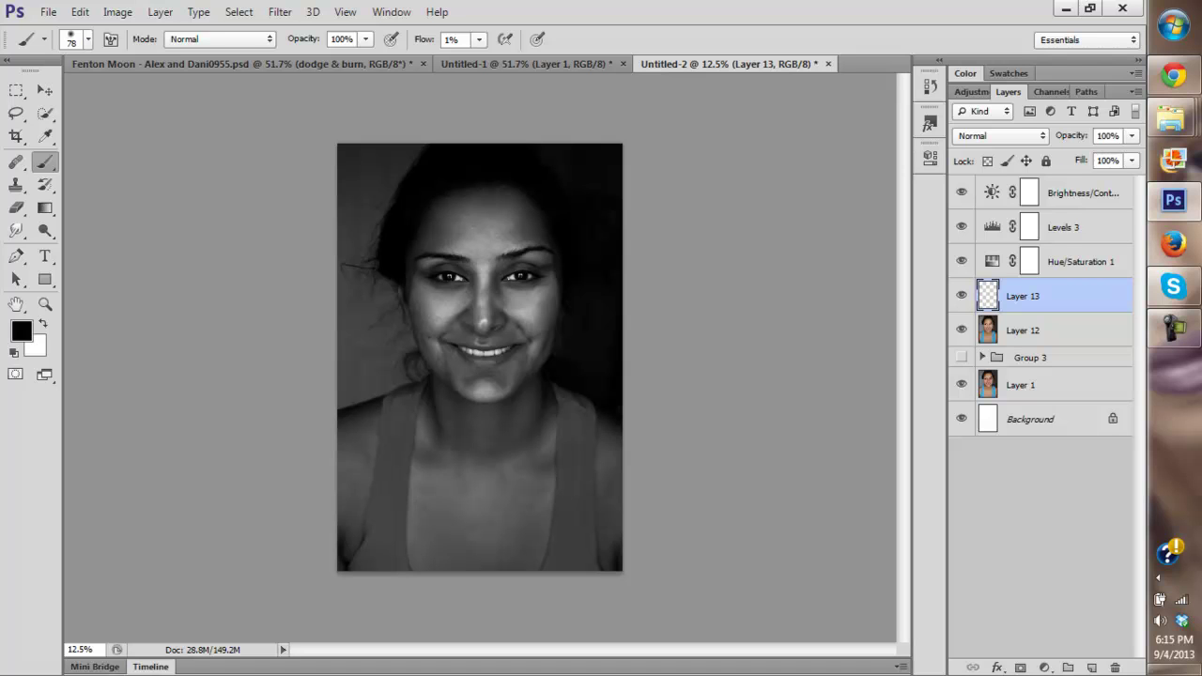
key("x")
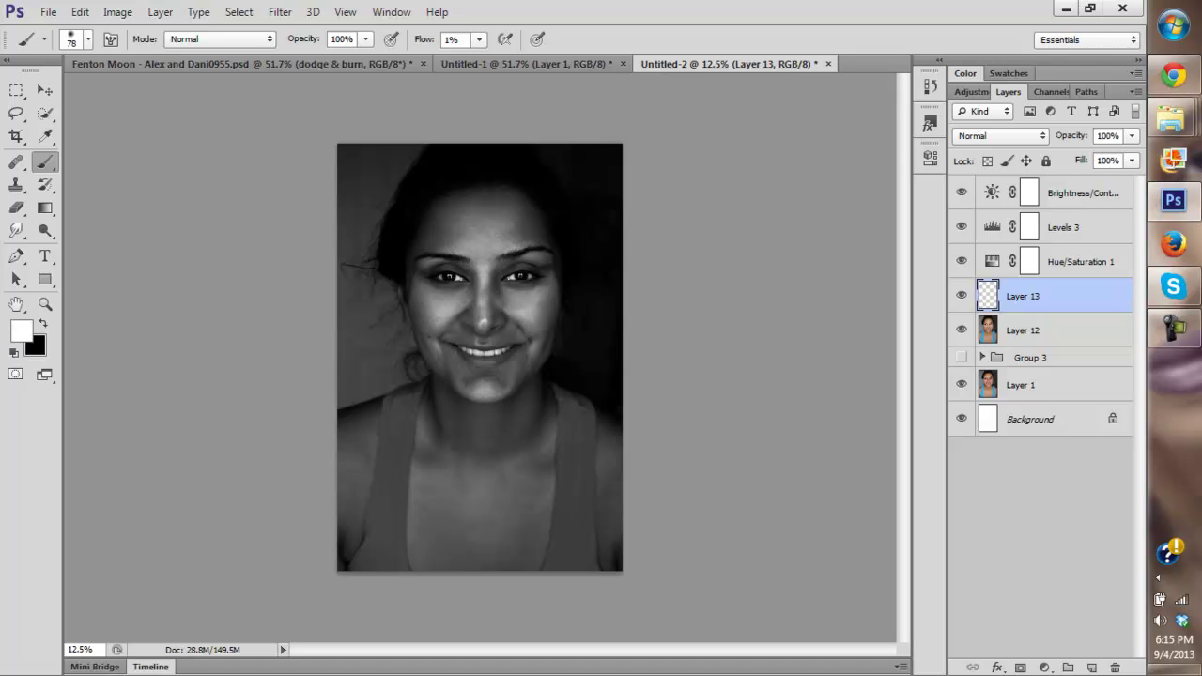
key("x")
key("x")
key("x")
left_click(962, 296)
left_click(962, 295)
Step: Set the brush to 65 px, switch to white, and enlarge it to 73 px for dodging on Layer 13
right_click(519, 301)
type("65")
key("Return")
key("x")
right_click(520, 305)
left_click_drag(590, 349, 598, 350)
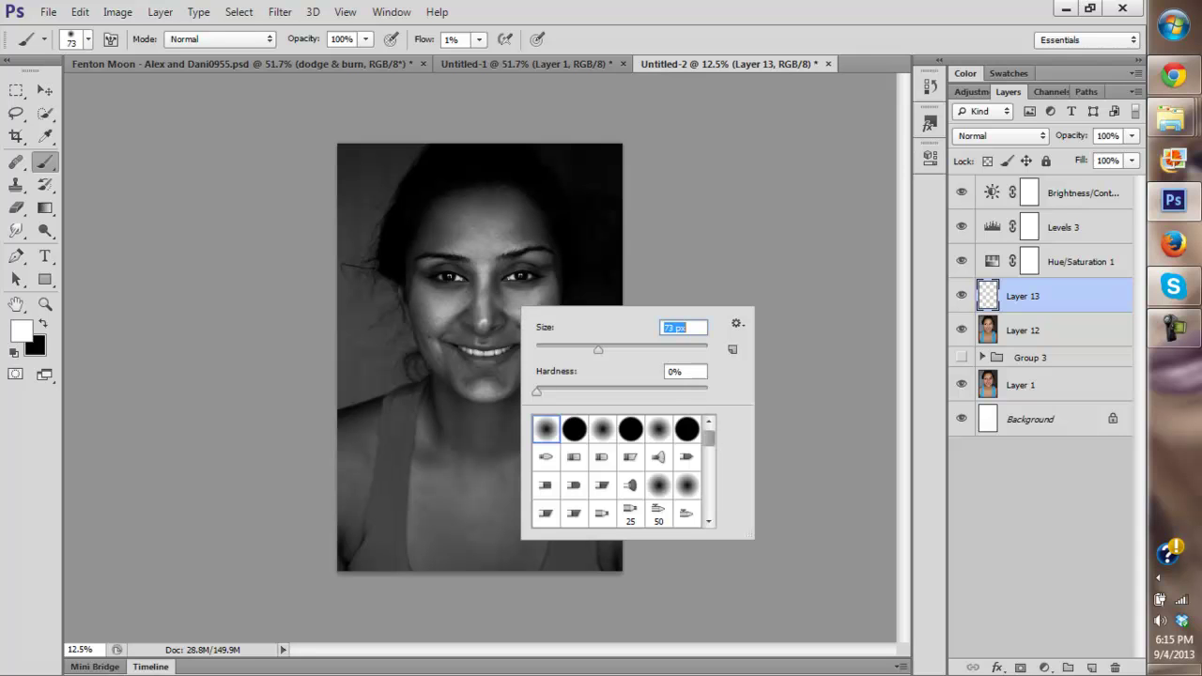
key("Return")
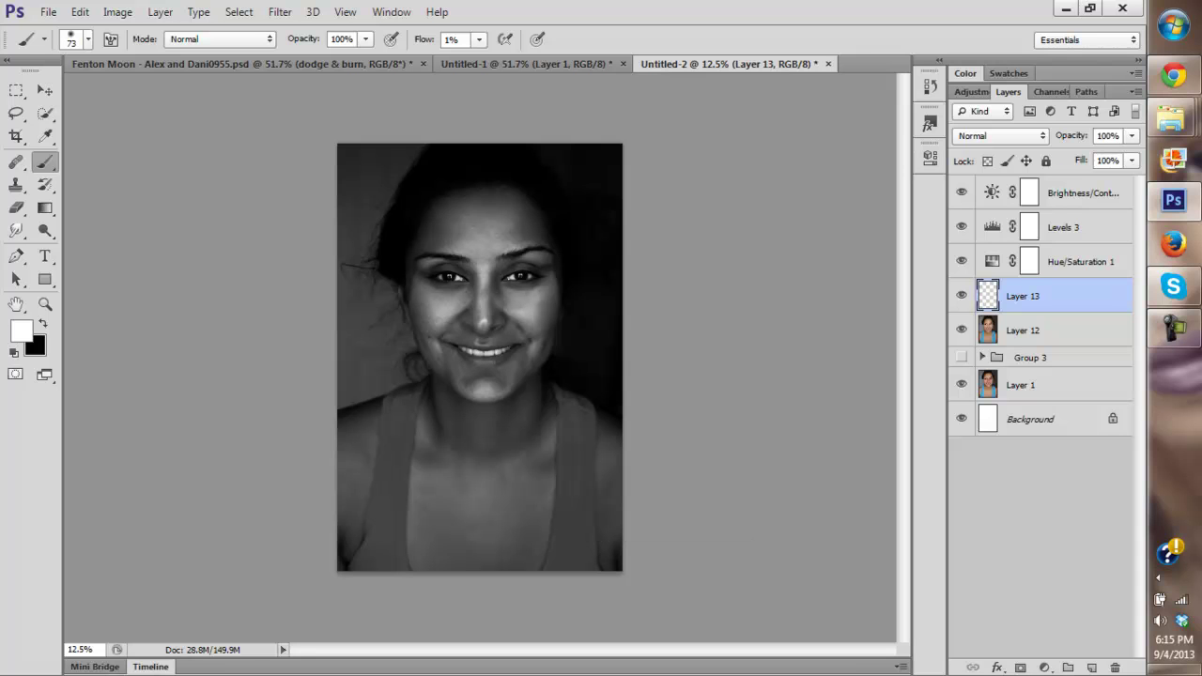
Step: Burn bright areas on Layer 13 with a 72 px black brush, and return the foreground colour to white
key("x")
right_click(533, 217)
left_click(611, 262)
key("Return")
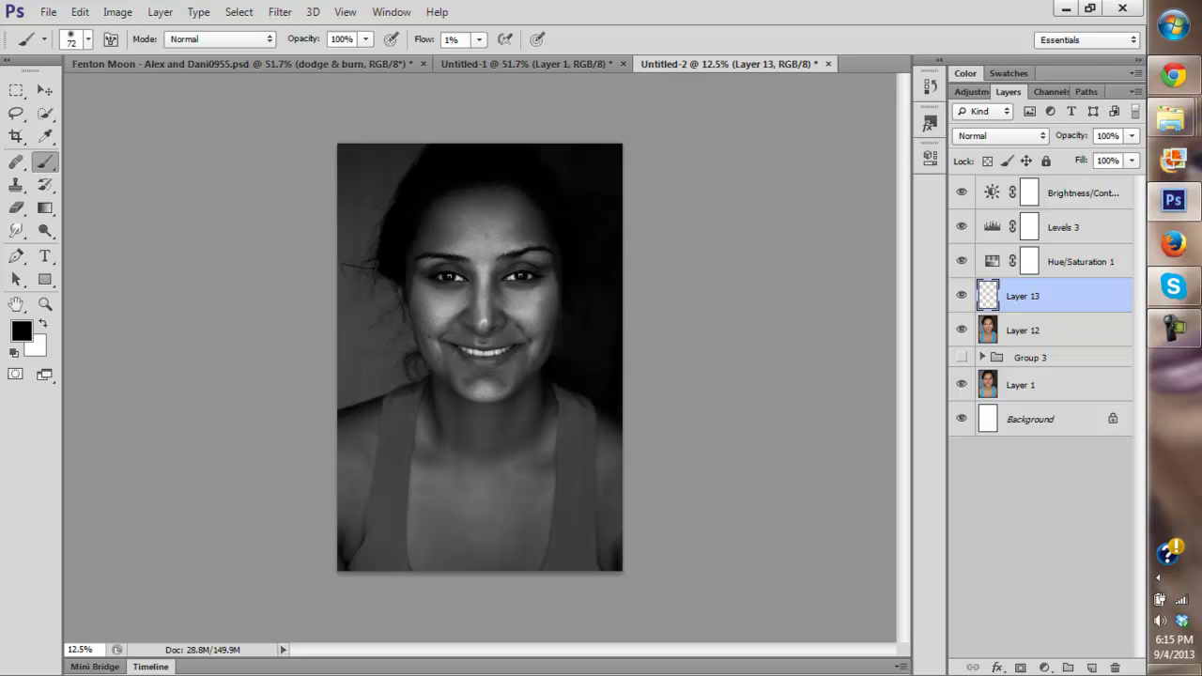
key("x")
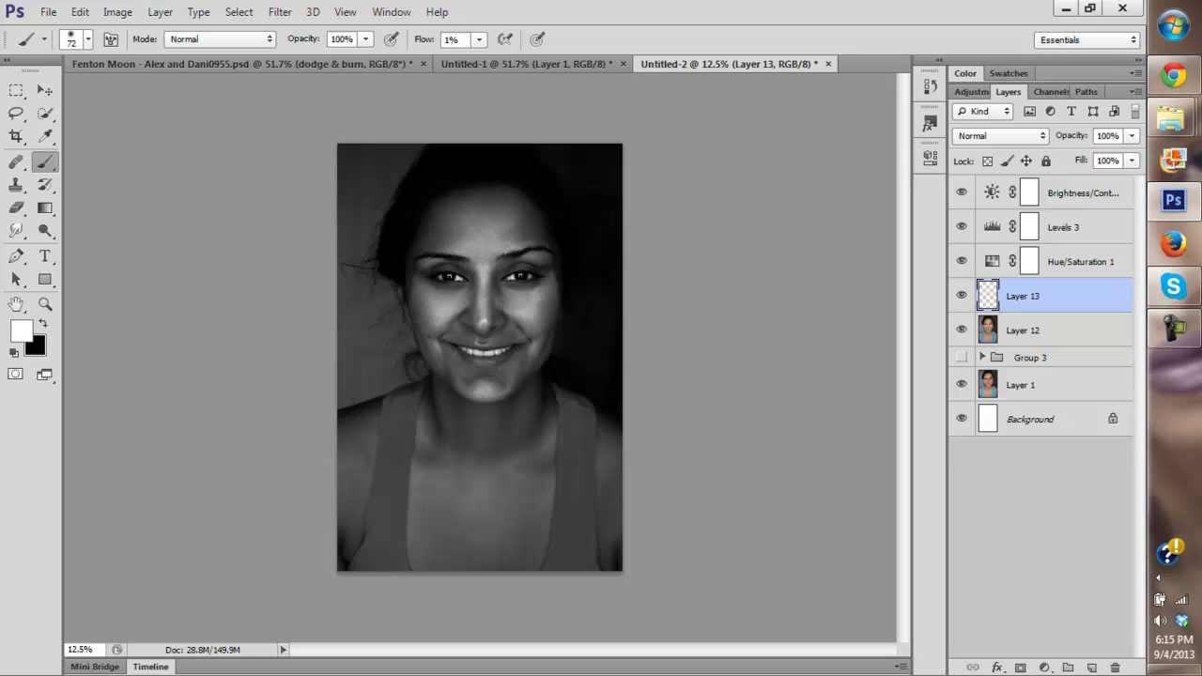
Step: Compare the portrait with and without Layer 13, and hide the Brightness/Contrast, Levels 3 and Hue/Saturation 1 helper layers
left_click(961, 295)
left_click(962, 296)
left_click(962, 193)
left_click(962, 192)
left_click(962, 192)
left_click(961, 192)
left_click(960, 192)
left_click(961, 227)
left_click(961, 261)
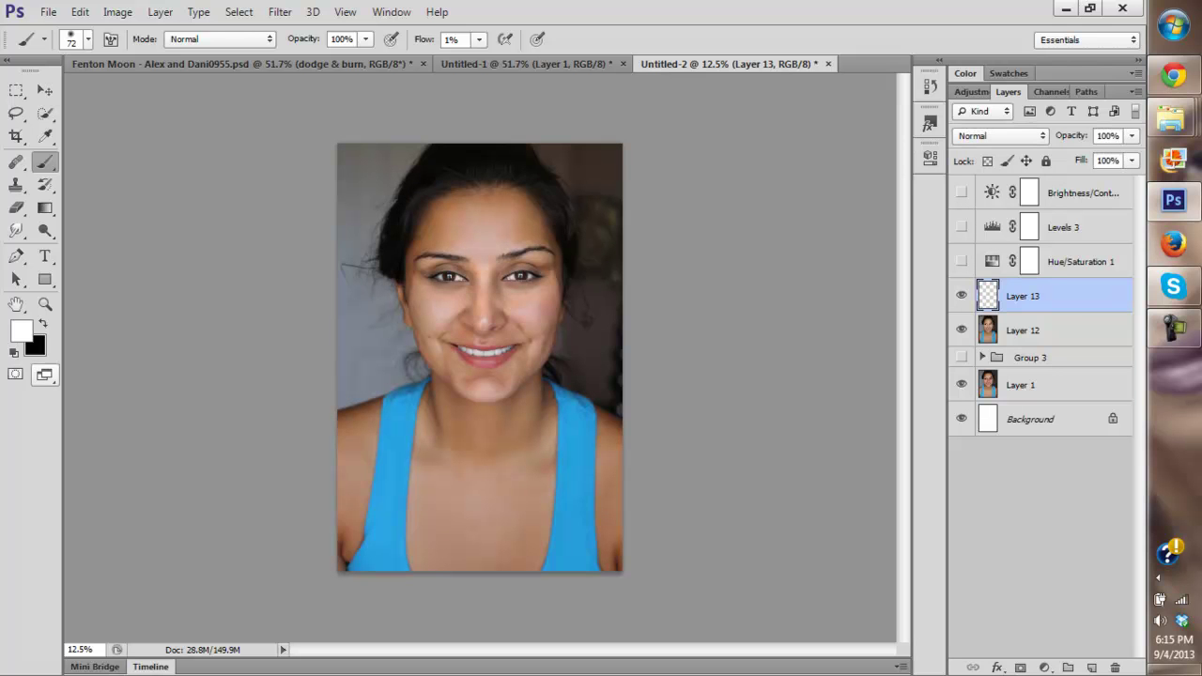
Step: Inspect the face up close in colour with and without the dodge and burn on Layer 13
left_click(44, 304)
left_click(476, 310)
left_click(476, 336)
left_click_drag(476, 336, 458, 283)
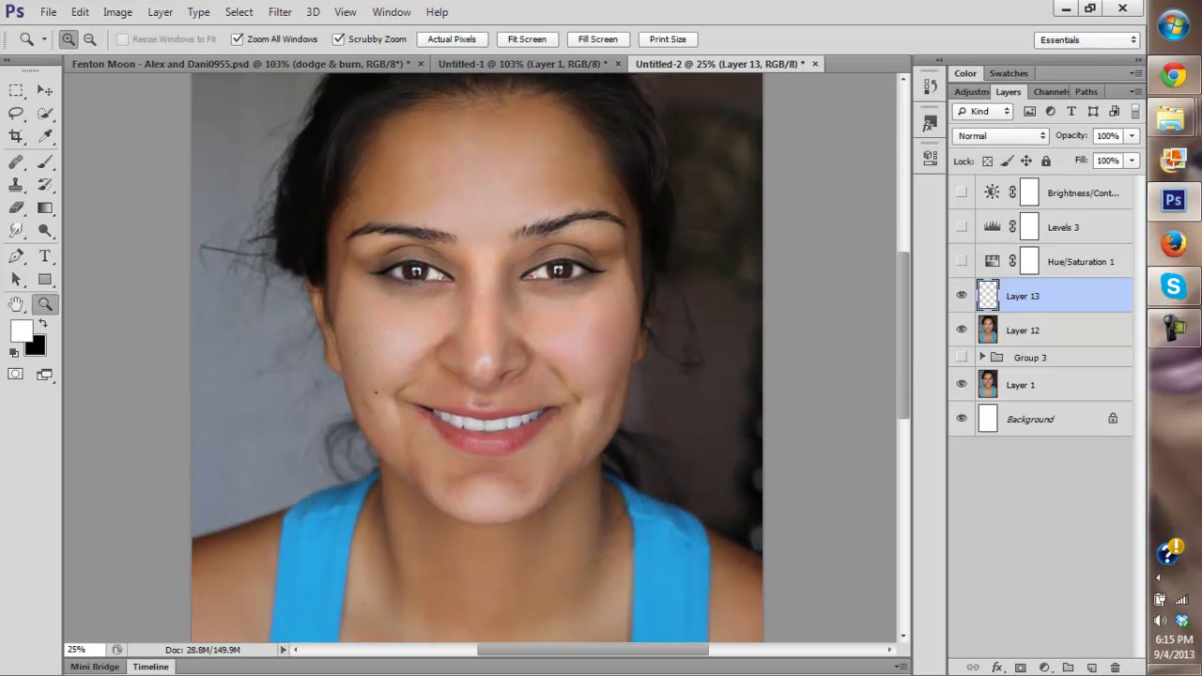
left_click(961, 295)
left_click(961, 296)
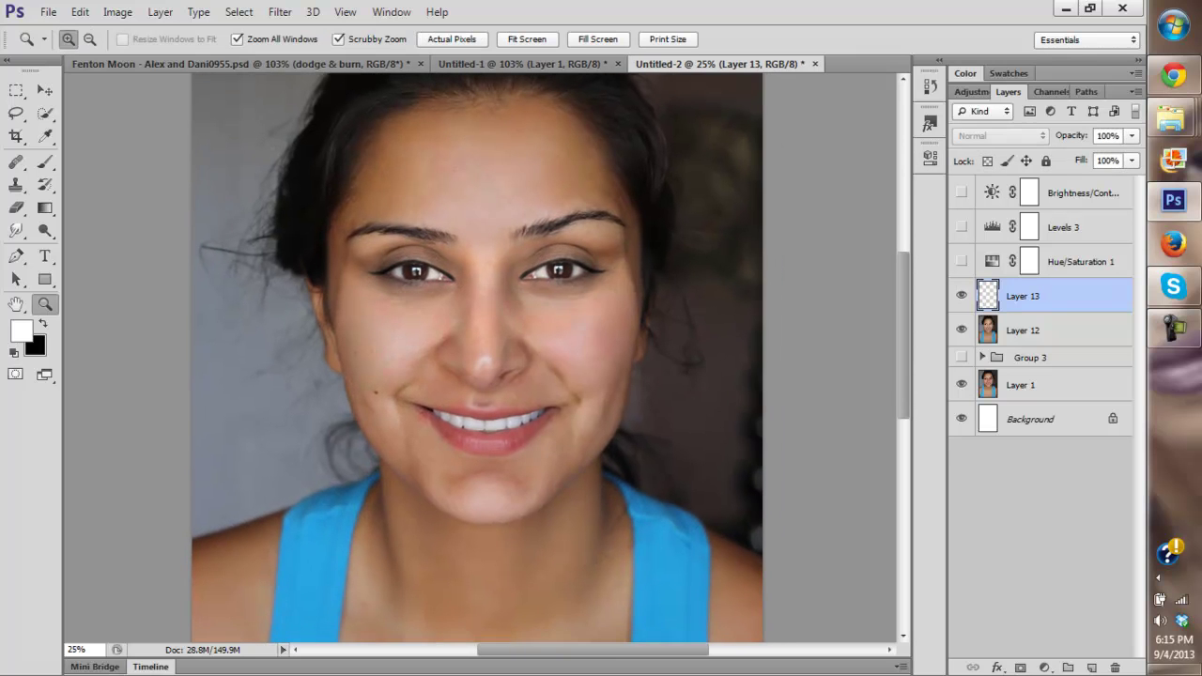
Step: Compare the whole retouched portrait with the original in Layer 1 and with Layer 13 switched off
left_click(961, 385, "alt")
left_click(960, 385, "alt")
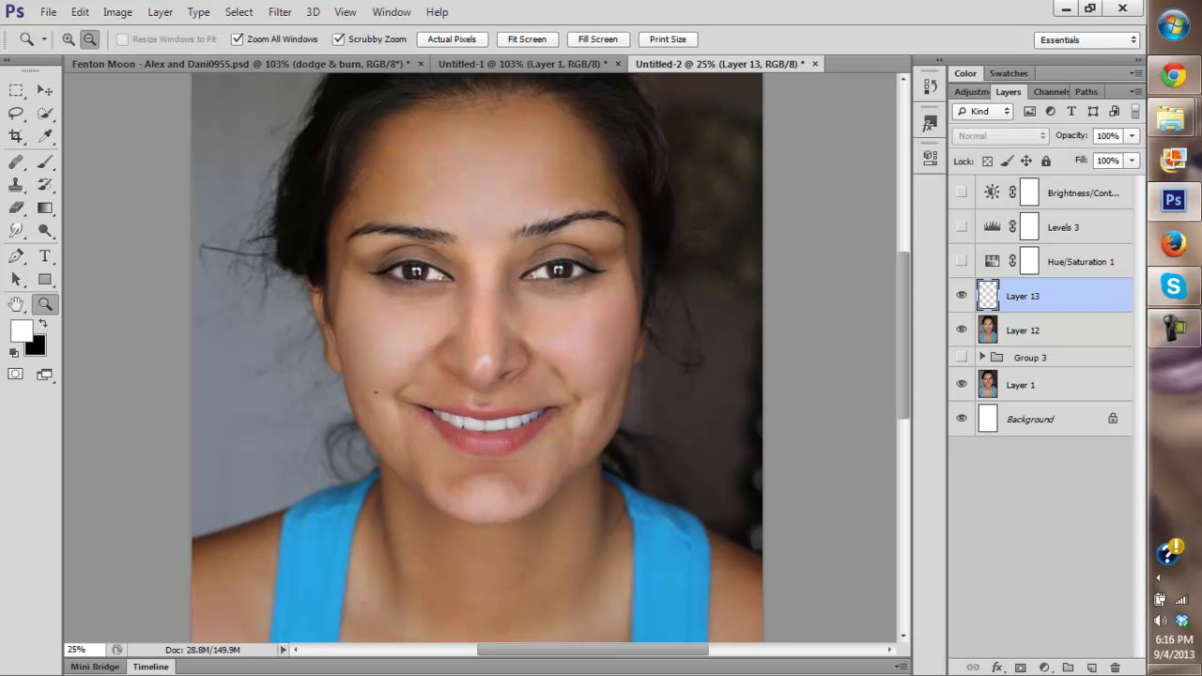
key("ctrl+0")
left_click(961, 385, "alt")
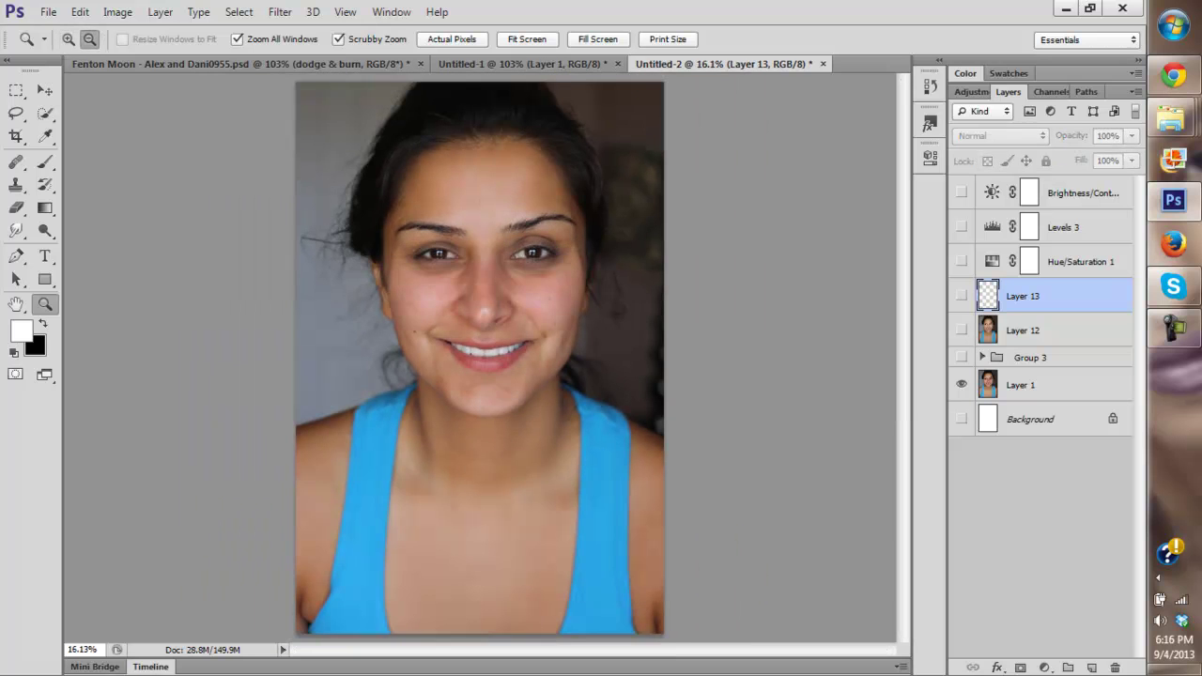
left_click(961, 384, "alt")
left_click(961, 384, "alt")
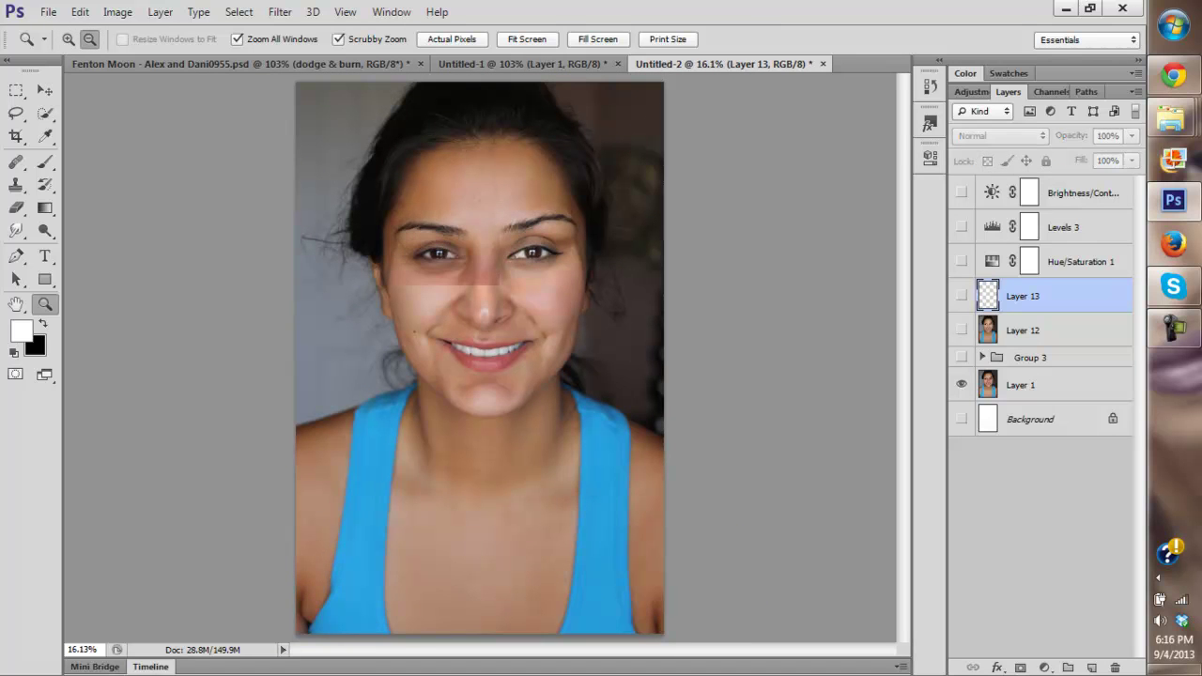
left_click(961, 384, "alt")
left_click(961, 384, "alt")
left_click(961, 384, "alt")
left_click(961, 384, "alt")
left_click(960, 384, "alt")
left_click(961, 384)
left_click(961, 384)
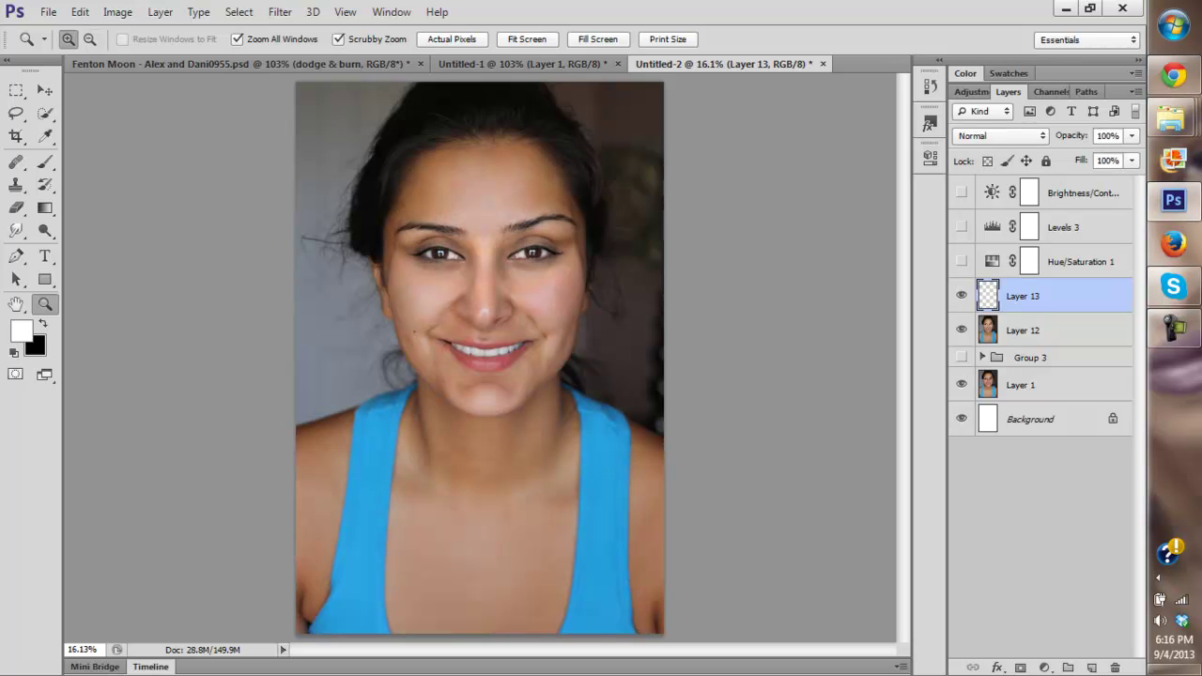
left_click(961, 384, "alt")
left_click(961, 384, "alt")
left_click(960, 295)
left_click(960, 295)
Step: Show Hue/Saturation 1 and add a Levels adjustment above Layer 13 with input white at 224 and its mask inverted to black
left_click(961, 261)
left_click(960, 329)
left_click(961, 330)
left_click(1045, 667)
left_click(1012, 366)
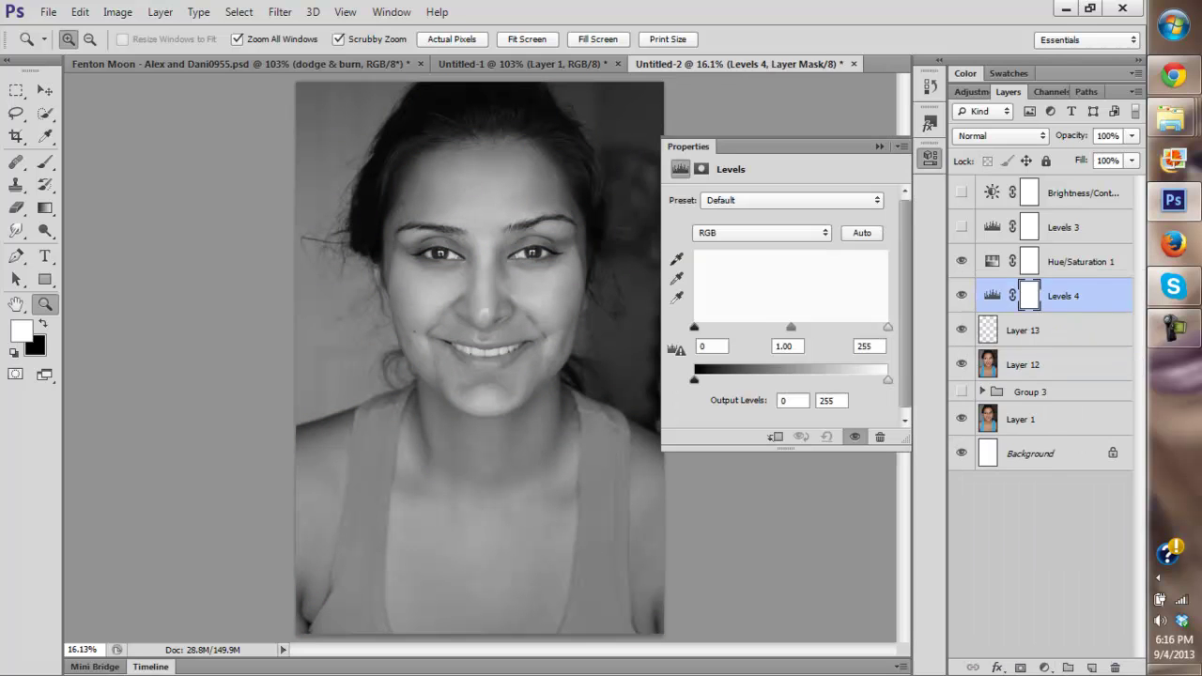
left_click_drag(887, 327, 883, 326)
left_click_drag(872, 328, 864, 328)
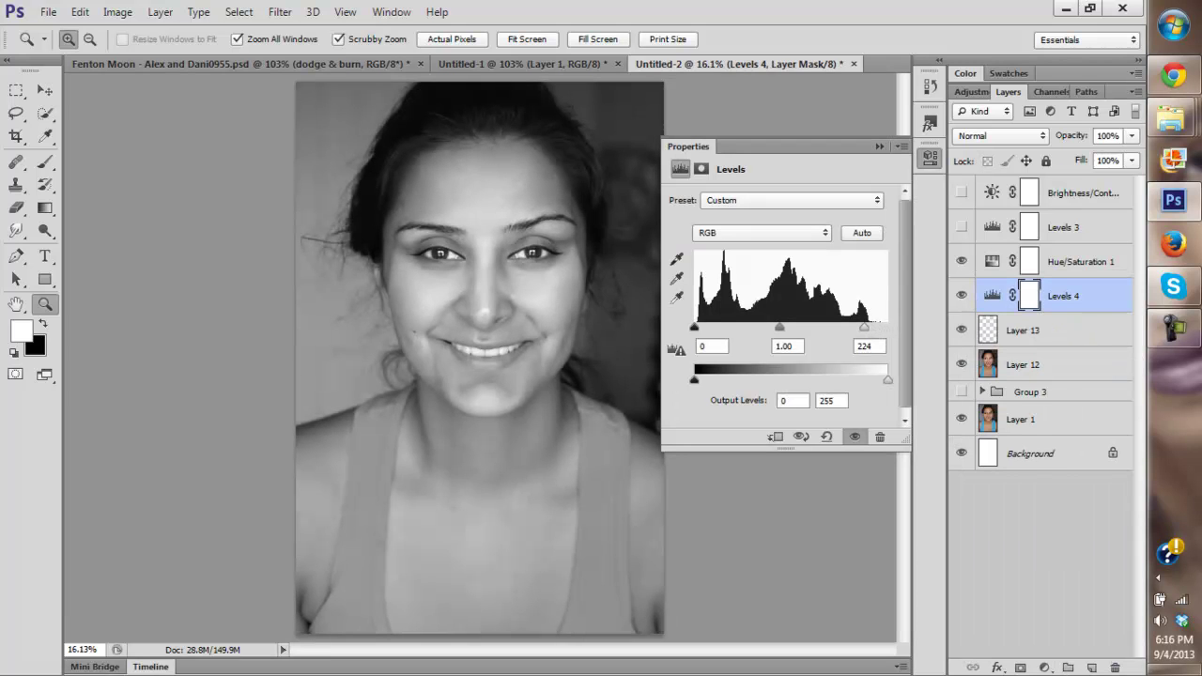
key("ctrl+i")
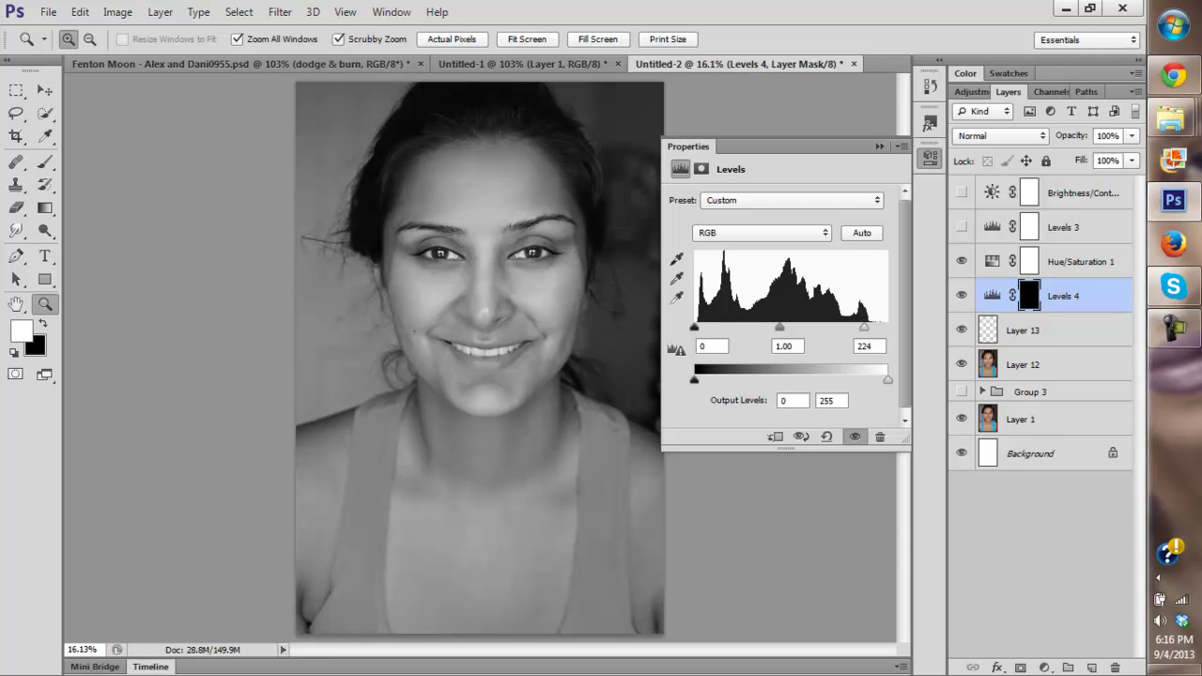
Step: Set a soft white brush to 432 px and 100% flow, and try a stroke over the face on the Levels 4 mask
key("b")
right_click(552, 304)
left_click_drag(628, 348, 716, 348)
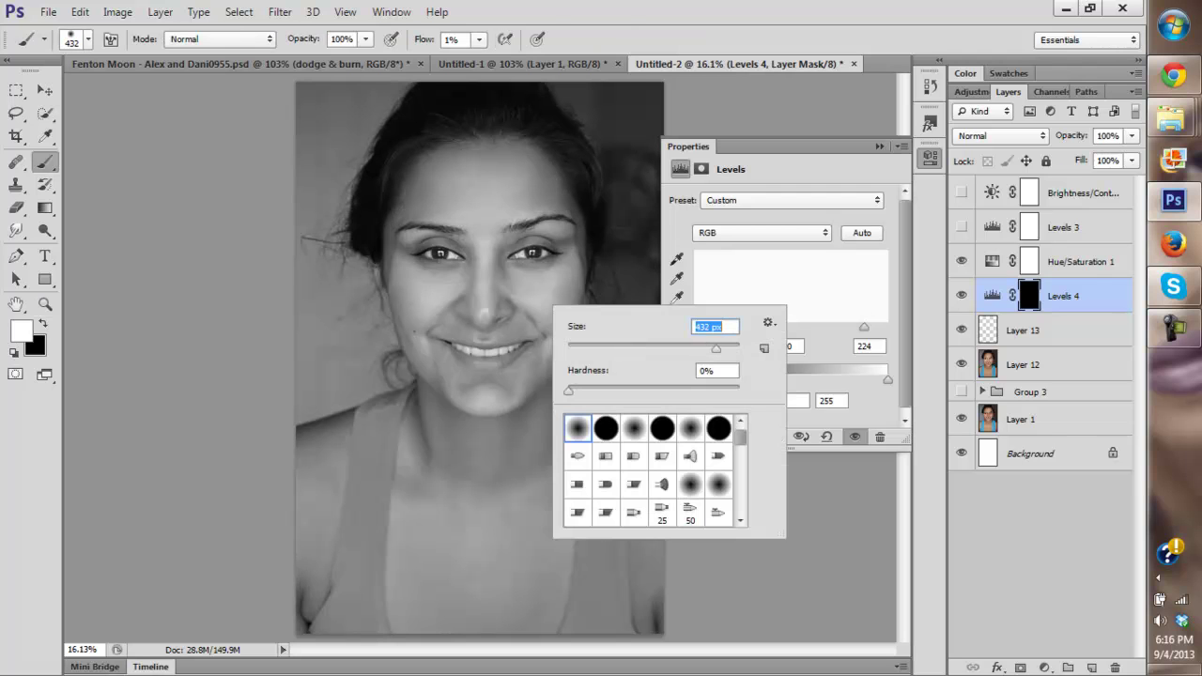
key("Return")
left_click(479, 39)
left_click_drag(479, 61, 573, 61)
mouse_move(490, 337)
left_mouse_down()
mouse_move(503, 345)
mouse_move(462, 368)
left_mouse_up()
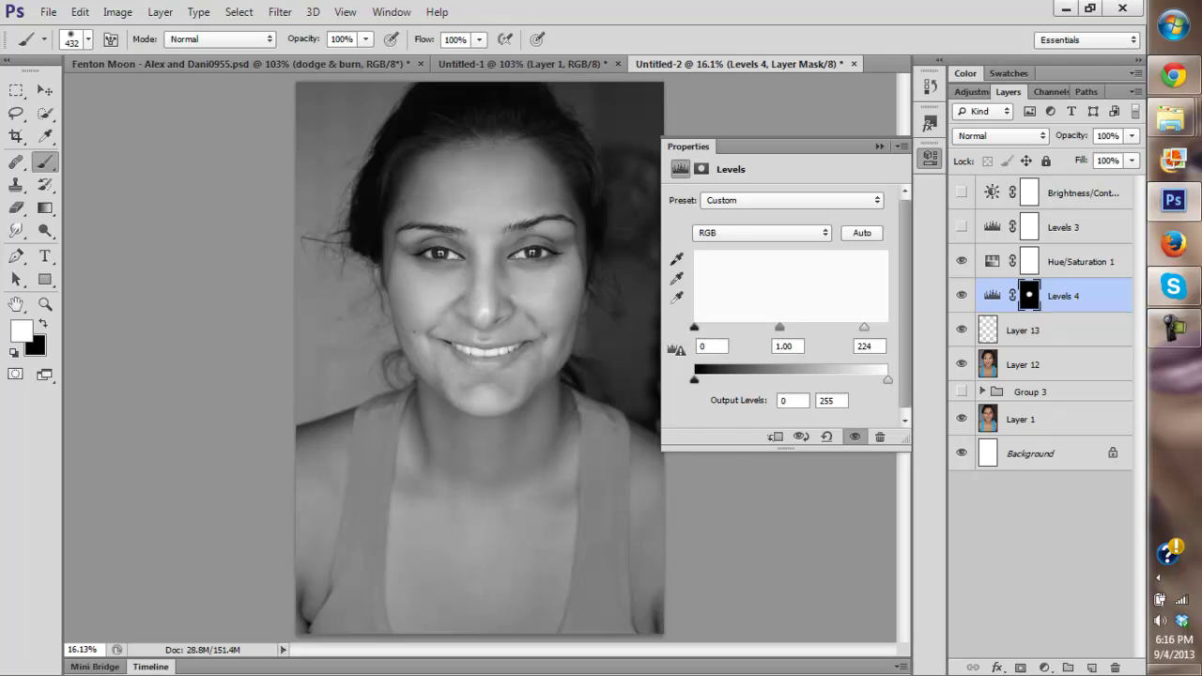
key("ctrl+z")
Step: Reveal Levels 4 at the centre of the face with a 1289 px soft brush and lower the layer's opacity to 56%
right_click(561, 288)
left_click_drag(725, 333, 734, 332)
key("Return")
left_click(481, 357)
left_click(1131, 136)
left_click_drag(1131, 157, 1091, 156)
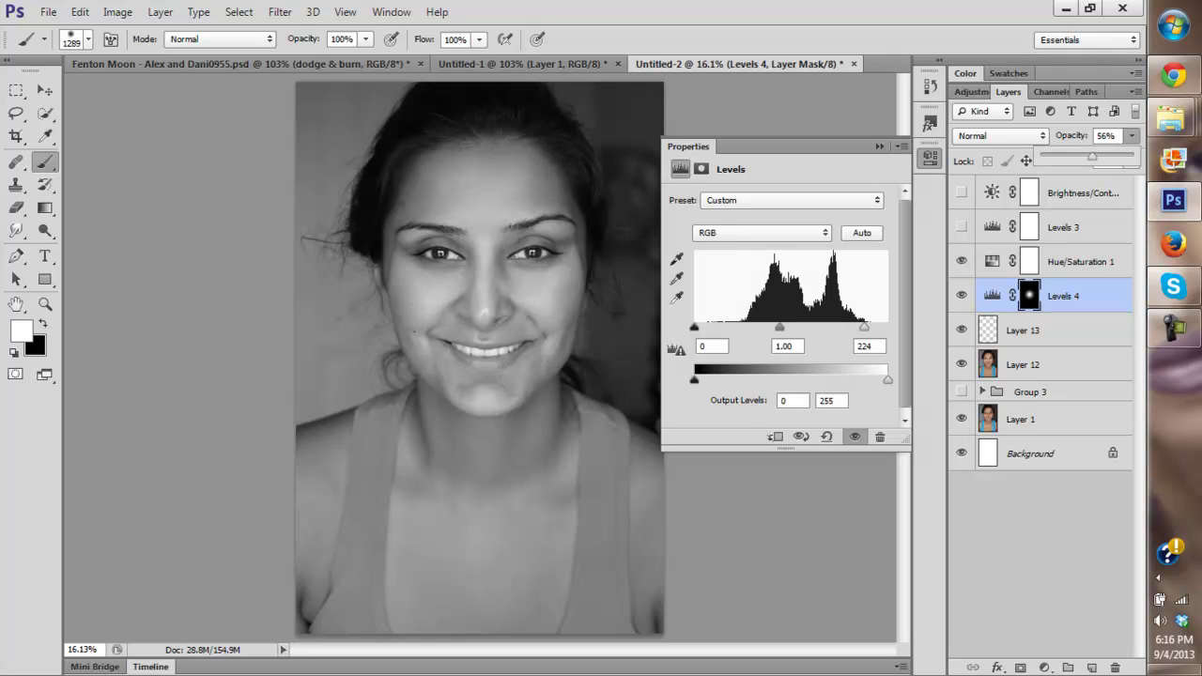
left_click(960, 296)
left_click(961, 296)
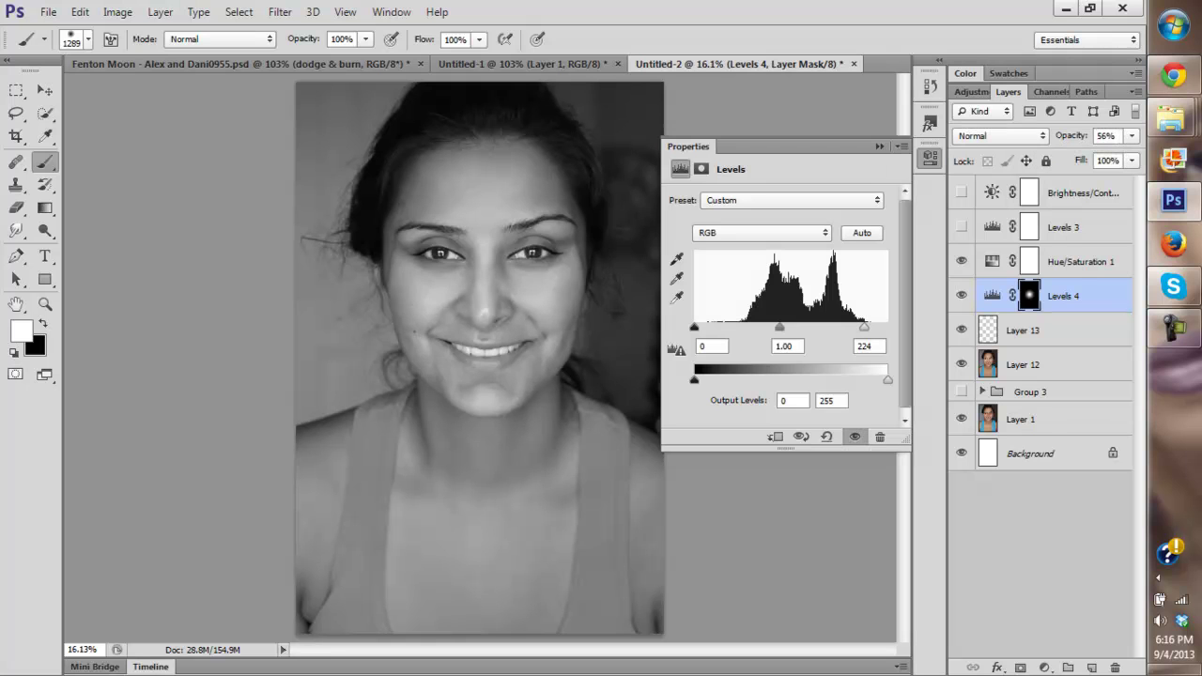
left_click(880, 146)
Step: Compare the brightened black-and-white view with the original in Layer 1
key("super")
key("super")
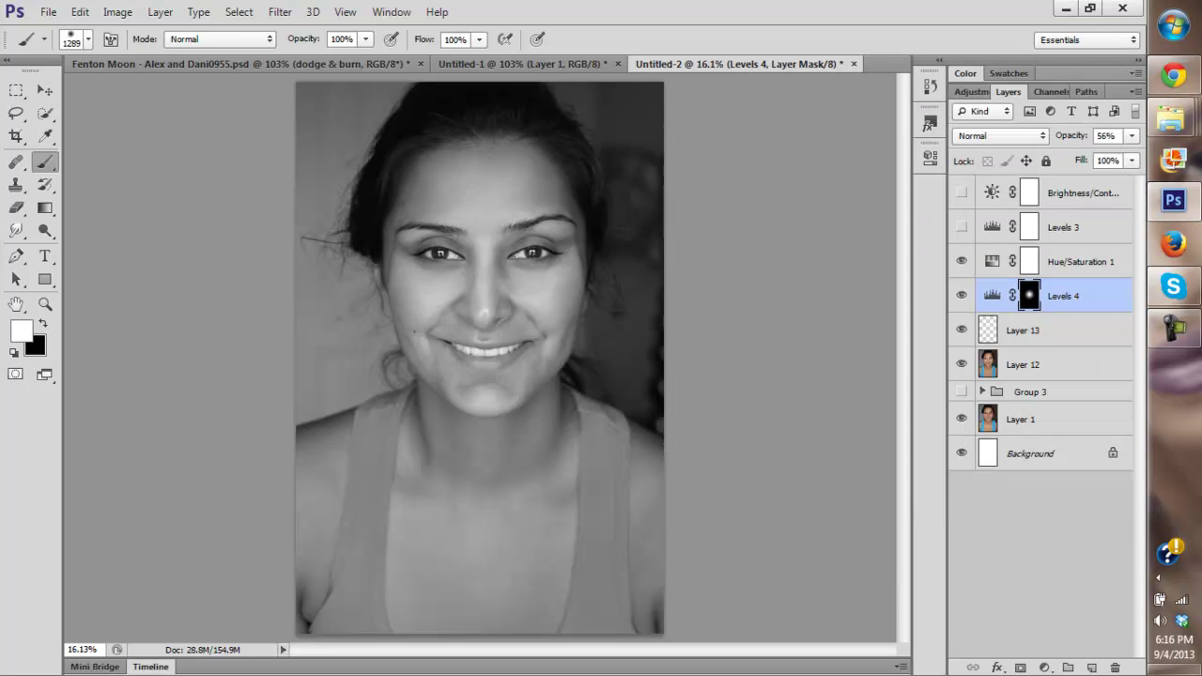
left_click(961, 419)
left_click(961, 419)
key("super")
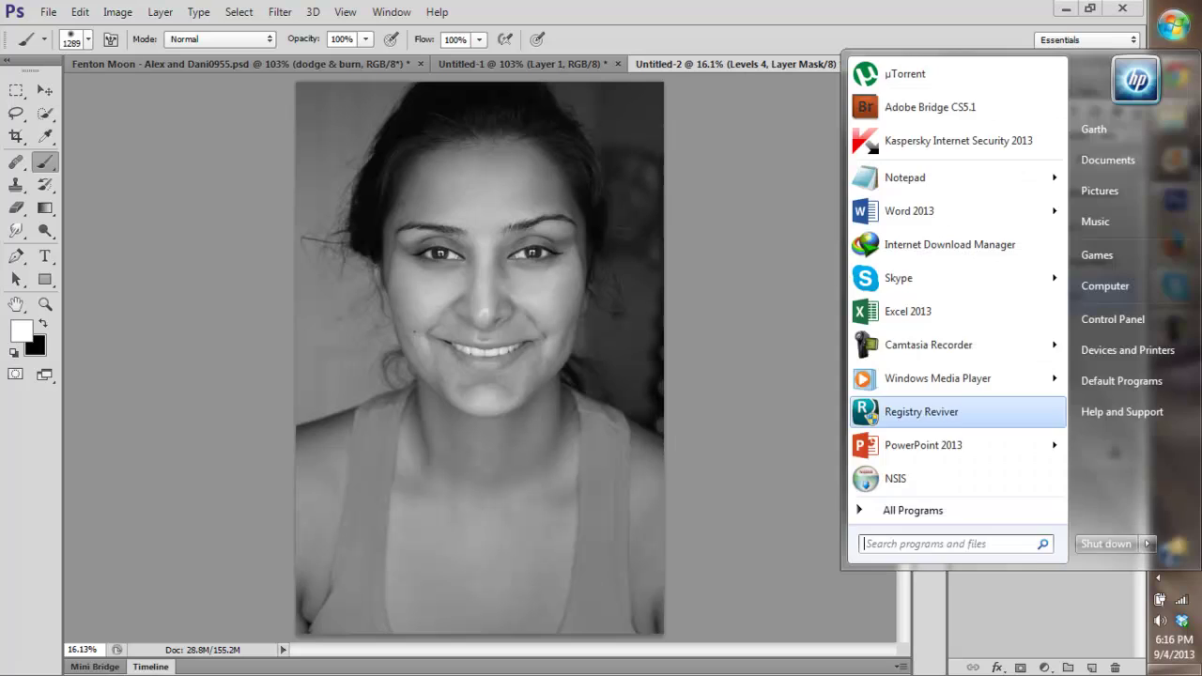
key("super")
left_click(961, 419, "alt")
left_click(961, 419, "alt")
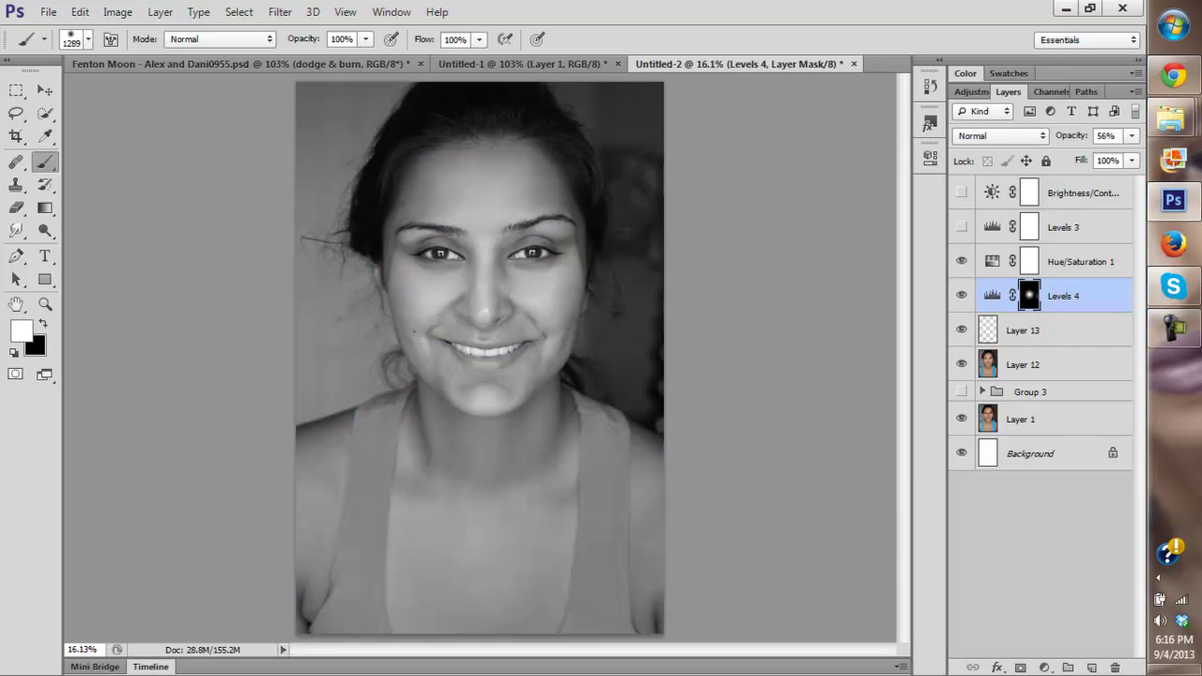
Step: Hide Hue/Saturation 1 and examine the face in colour with and without Levels 4
left_click(961, 261)
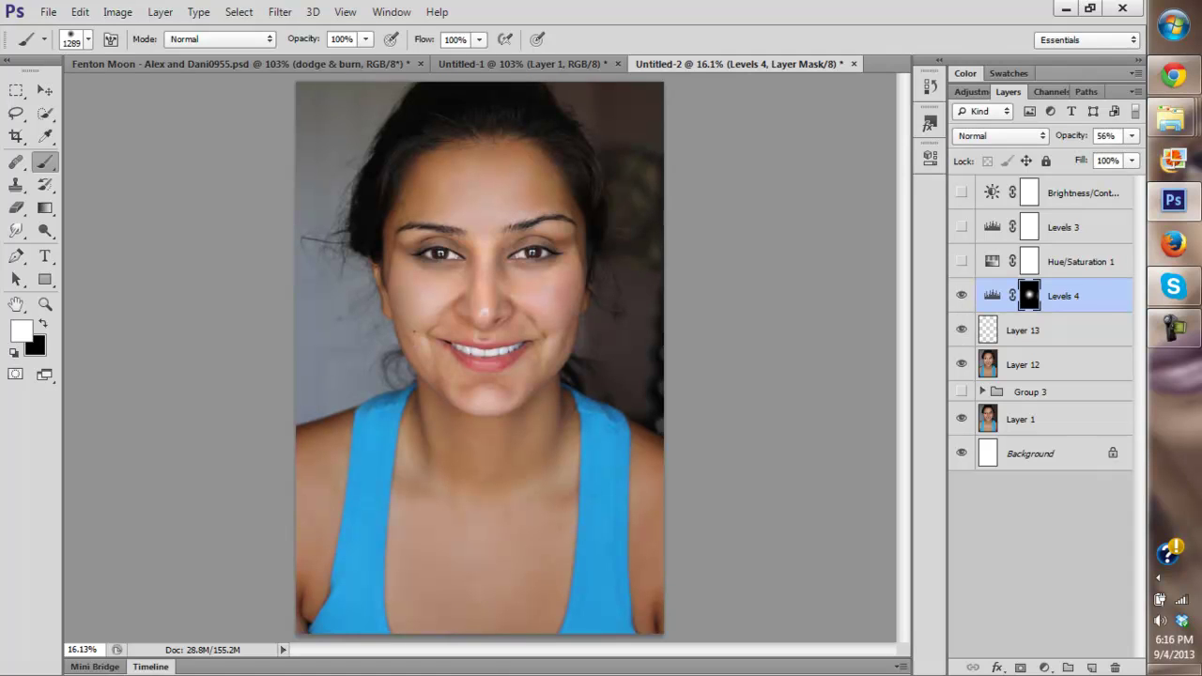
key("z")
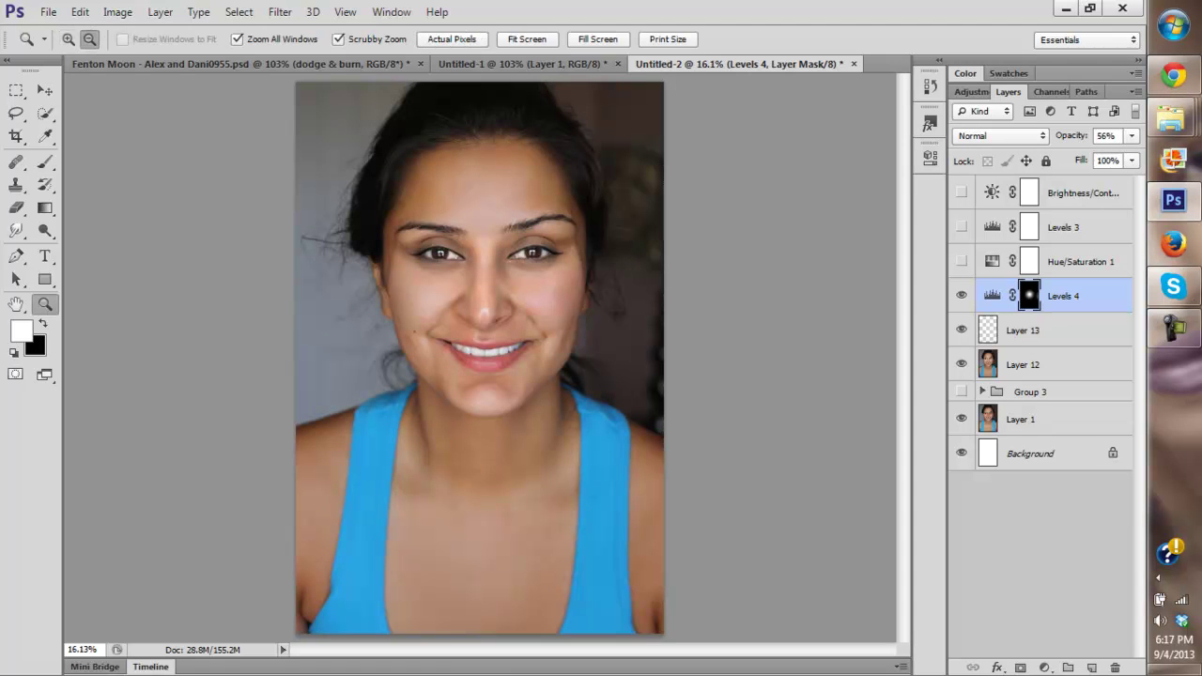
left_click(961, 295)
left_click(961, 295)
left_click(535, 241)
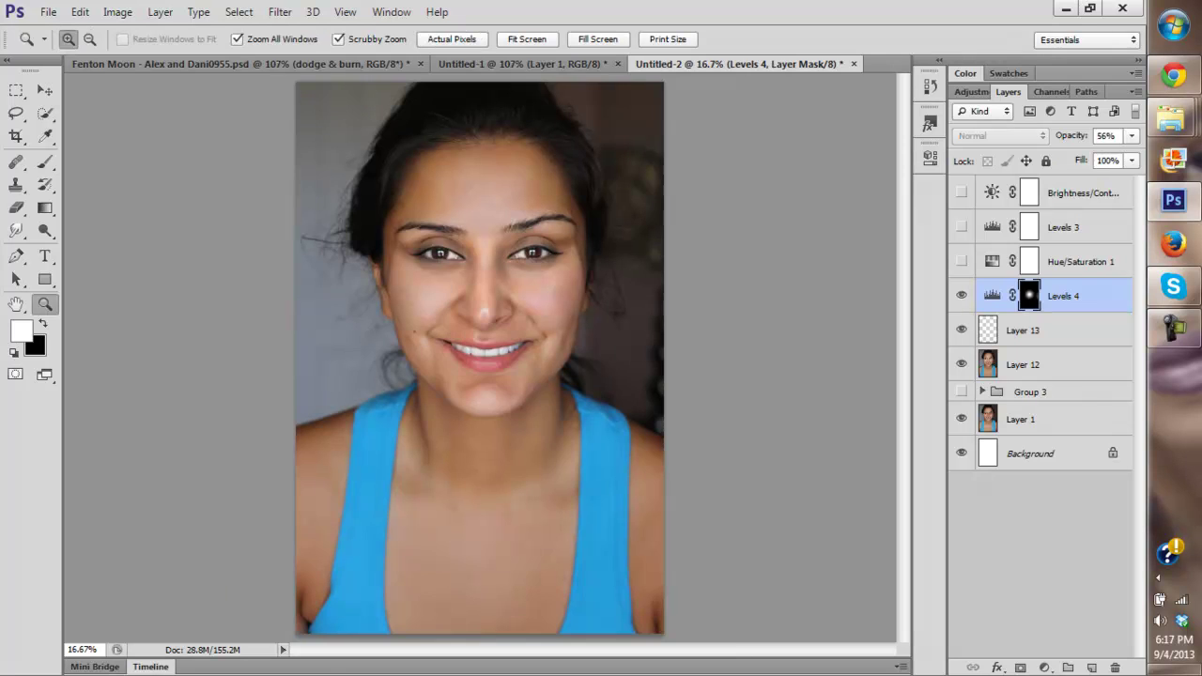
left_click(535, 241)
left_click_drag(535, 240, 651, 107)
Step: Show Hue/Saturation 1 again, check Layer 13's effect on the face, and add an empty layer directly above Layer 13
left_click(961, 262)
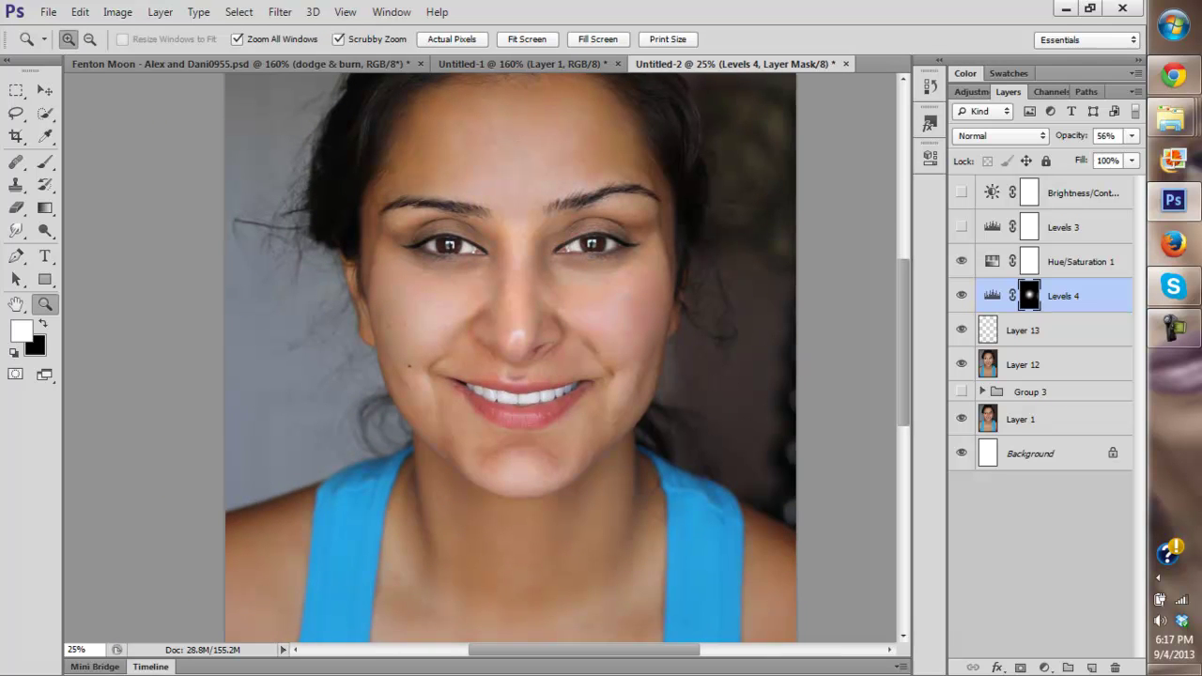
left_click(489, 269)
left_click(489, 269)
left_click(961, 331)
left_click(961, 330)
left_click(1028, 331)
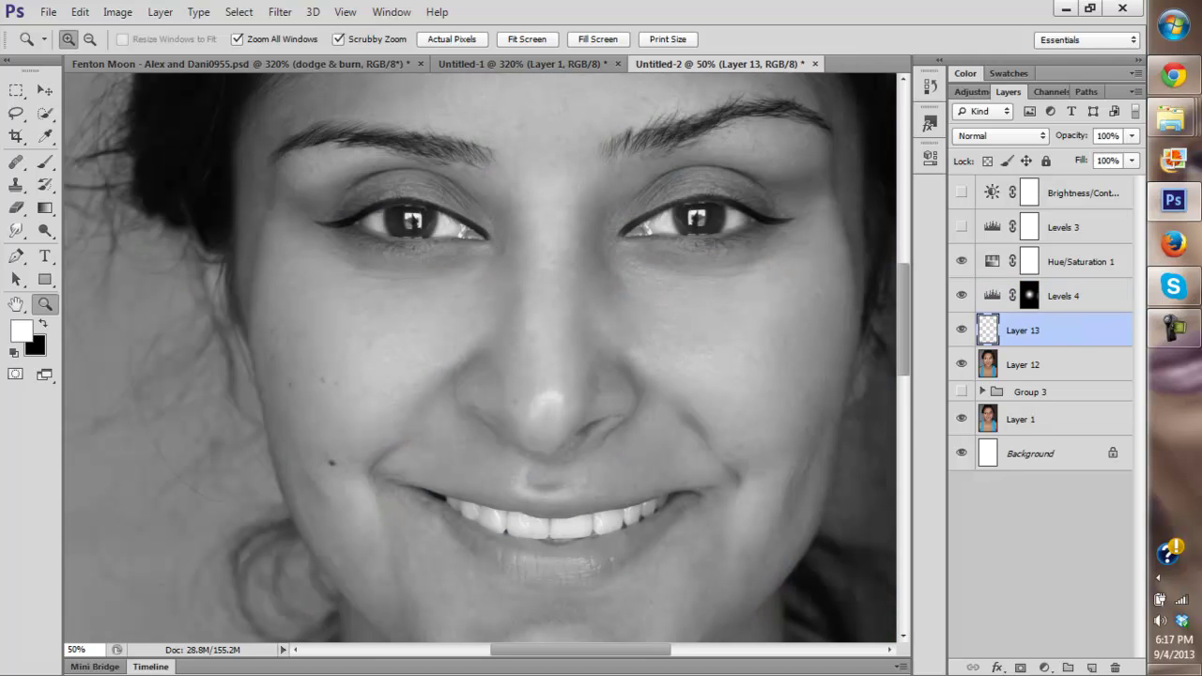
left_click(1091, 666)
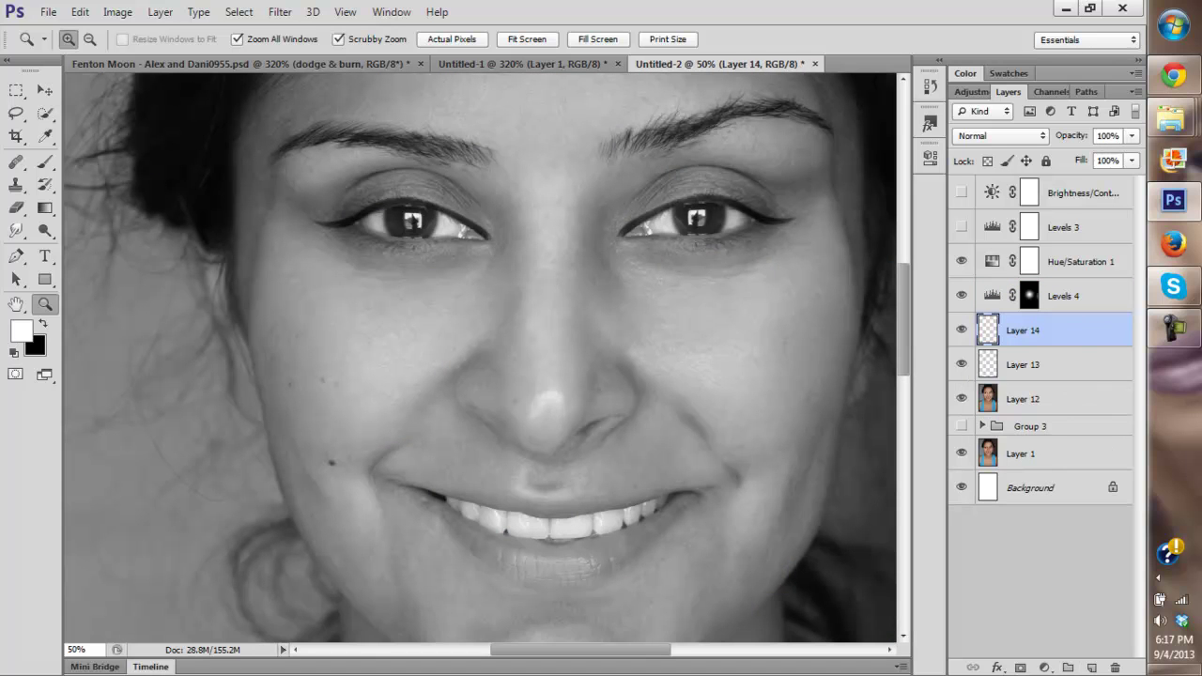
Step: Set up a soft 191 px brush with black as the painting colour for burning on Layer 14
key("b")
right_click(355, 183)
left_click(460, 227)
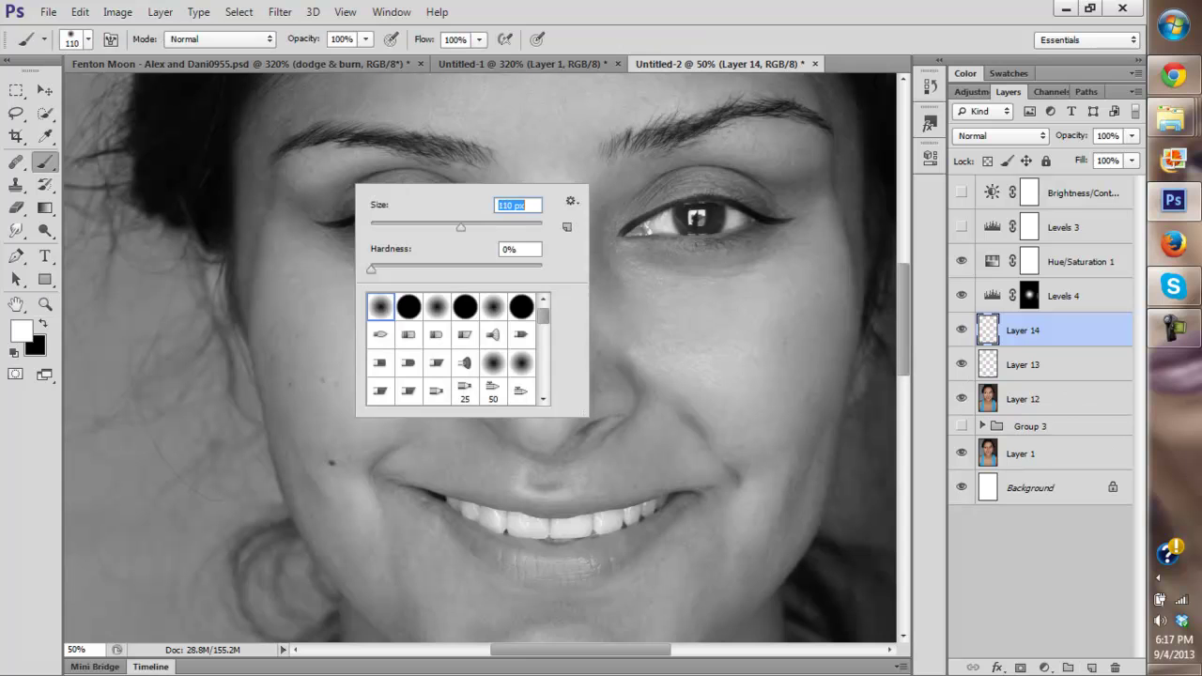
left_click_drag(460, 226, 442, 226)
key("Return")
key("x")
right_click(565, 275)
left_click(683, 319)
key("Up")
key("Up")
key("Up")
key("Up")
key("Up")
key("Up")
key("Up")
key("Up")
key("Up")
key("Up")
key("Up")
key("Up")
key("Up")
key("Up")
key("Up")
key("Up")
key("Up")
key("Up")
key("Up")
key("Up")
key("Return")
Step: Undo the test dab beside the jaw and lower the brush flow to 1%
left_click(296, 486)
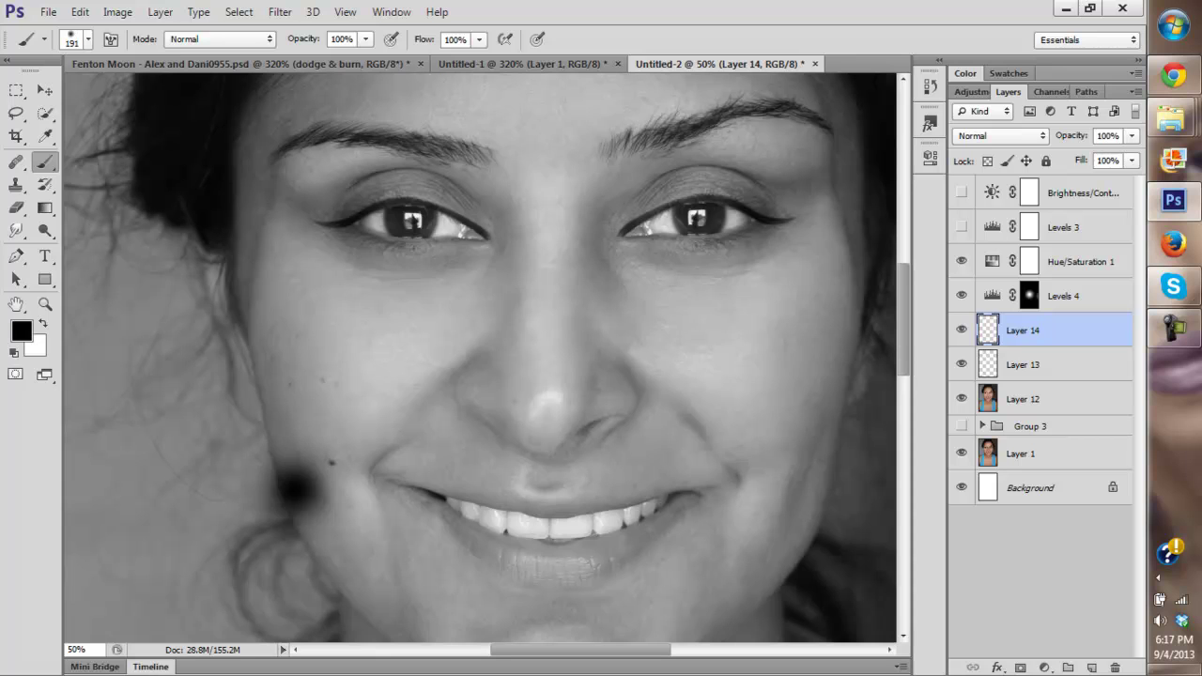
key("ctrl+z")
left_click(479, 40)
left_click_drag(477, 59, 389, 59)
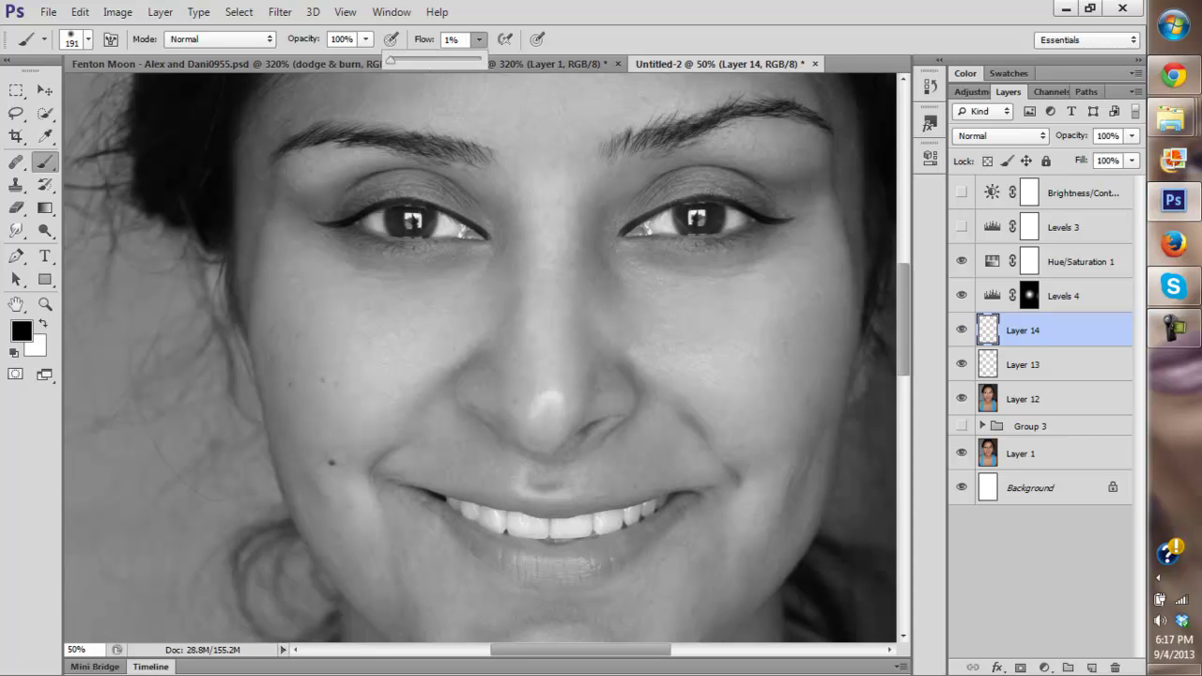
key("Return")
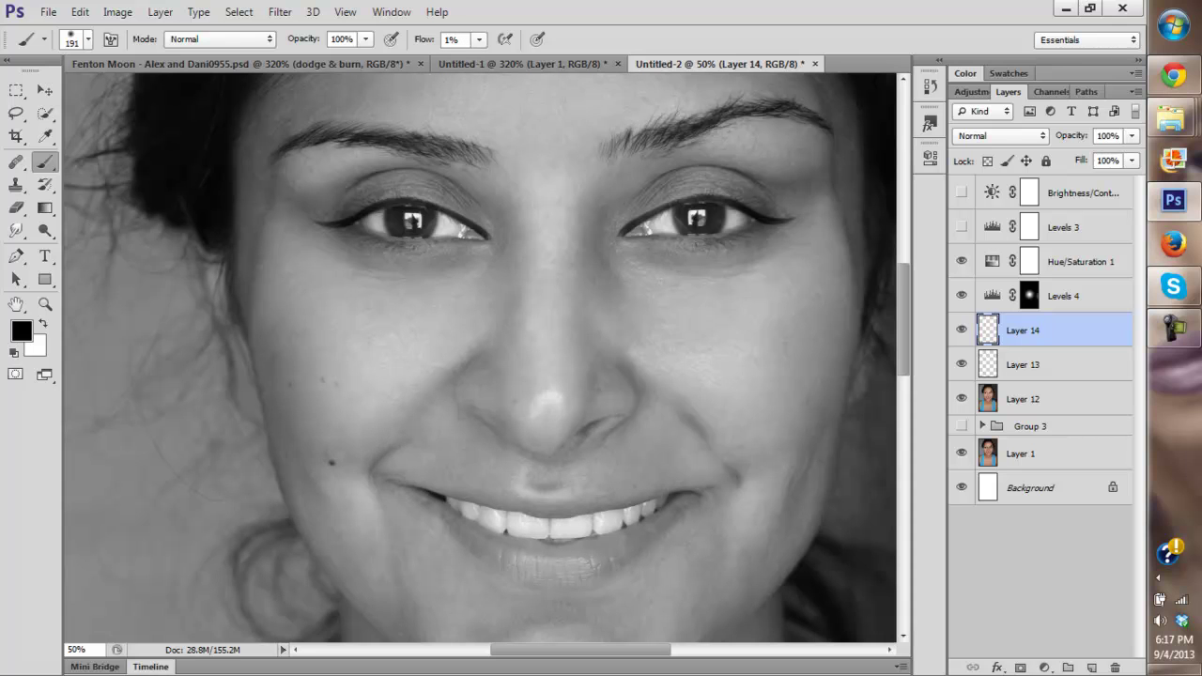
Step: Burn the outer contours of the face on Layer 14, enlarging the black brush to 442 px for the forehead
left_click_drag(563, 394, 368, 231)
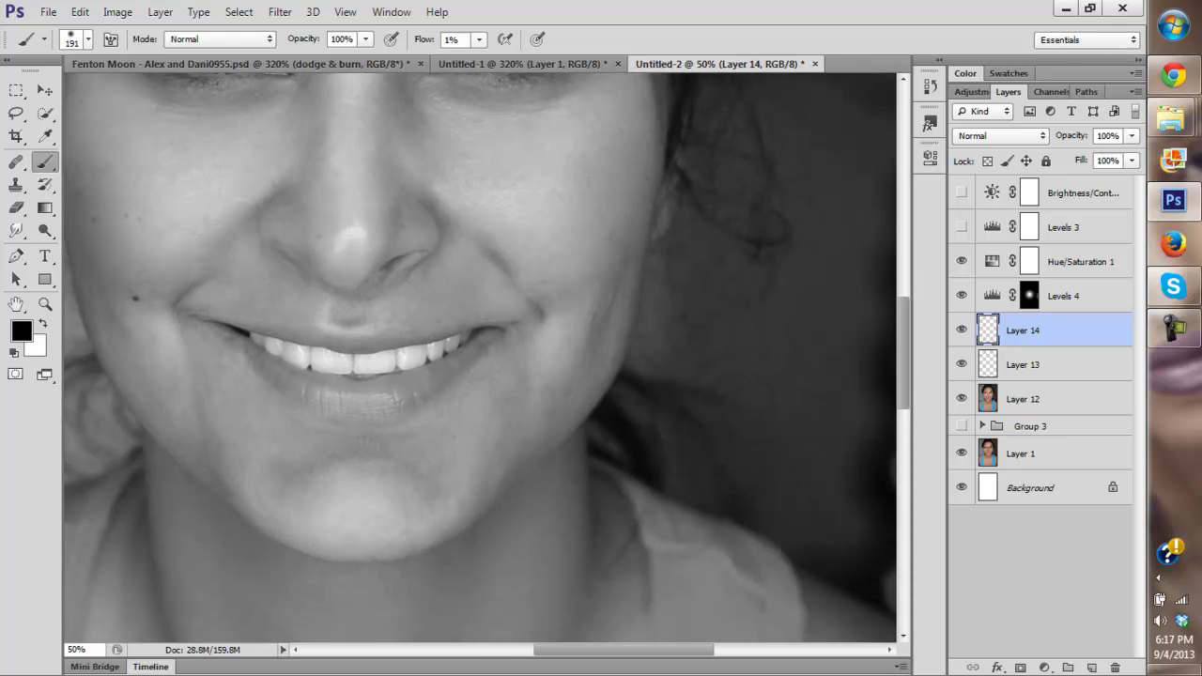
scroll(480, 357, "up", 5)
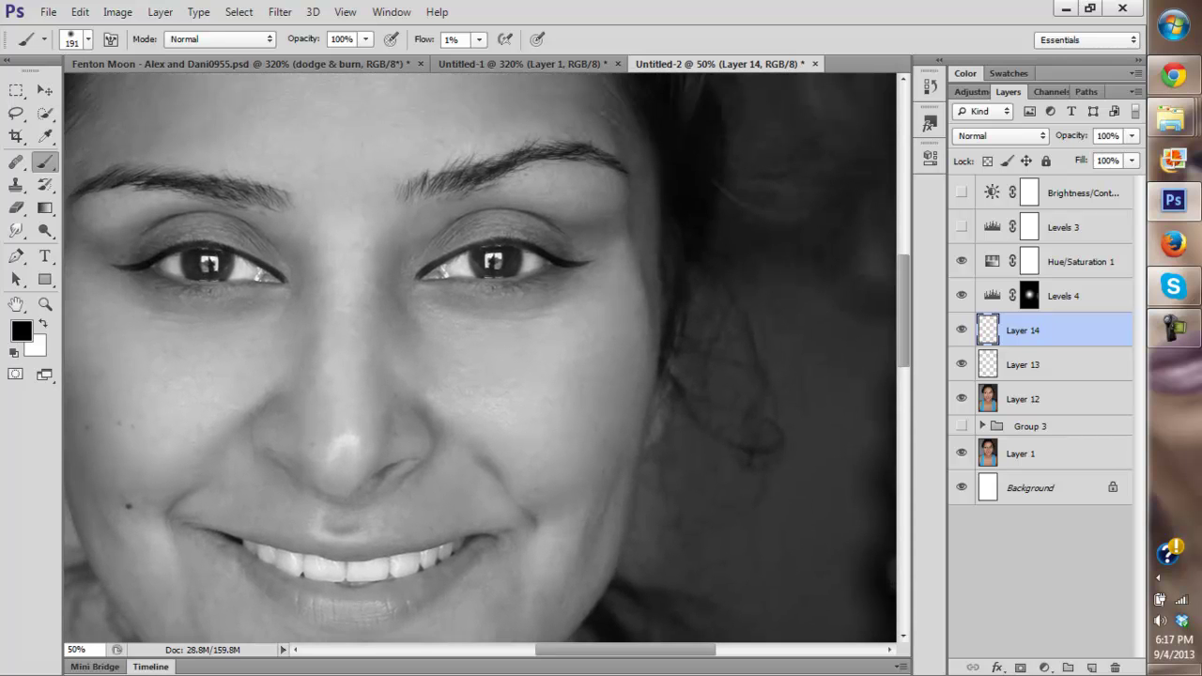
scroll(480, 357, "up", 2)
scroll(479, 357, "left", 1)
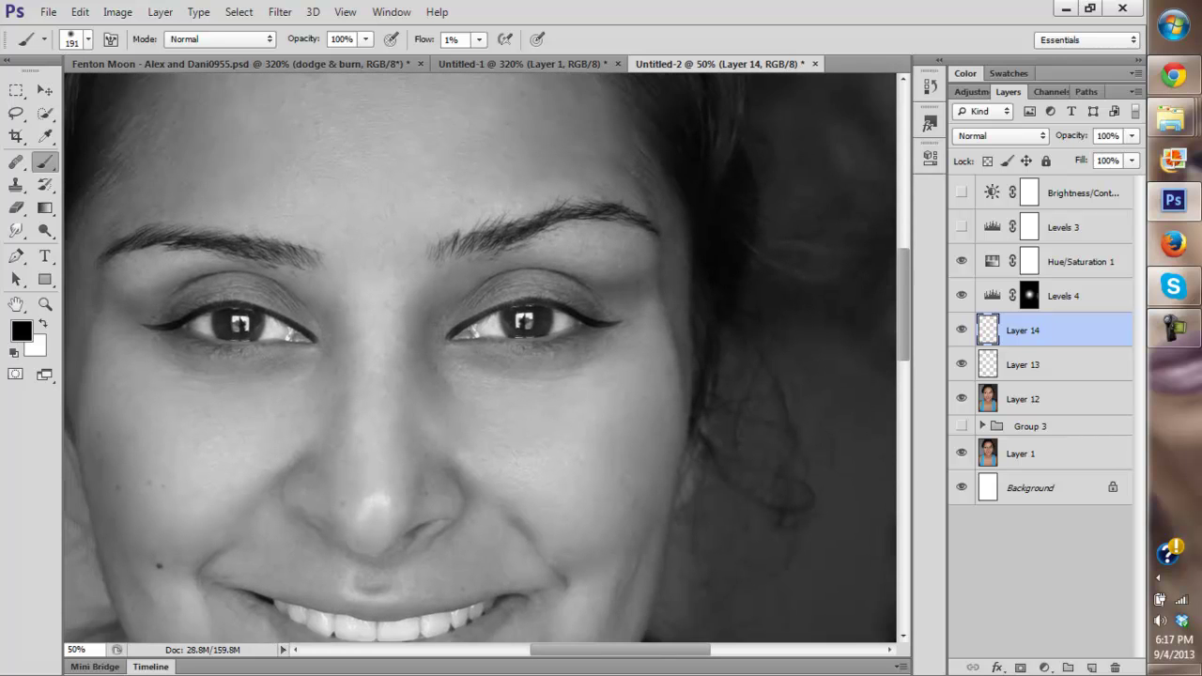
scroll(480, 357, "left", 2)
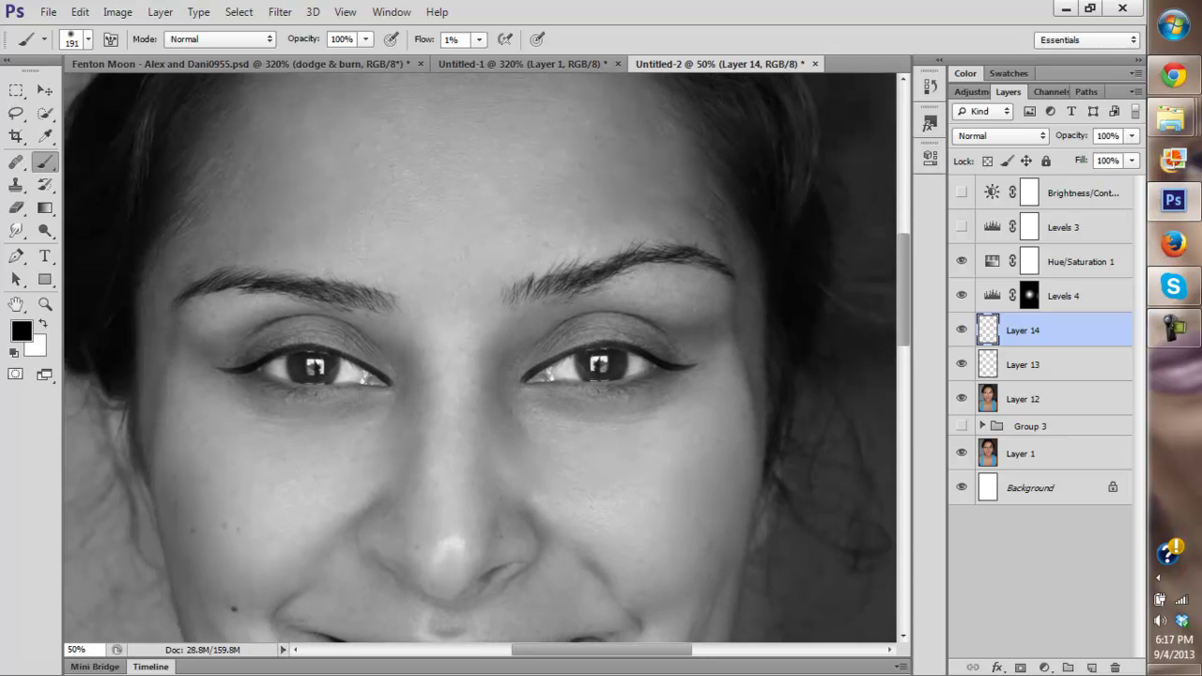
scroll(480, 357, "up", 2)
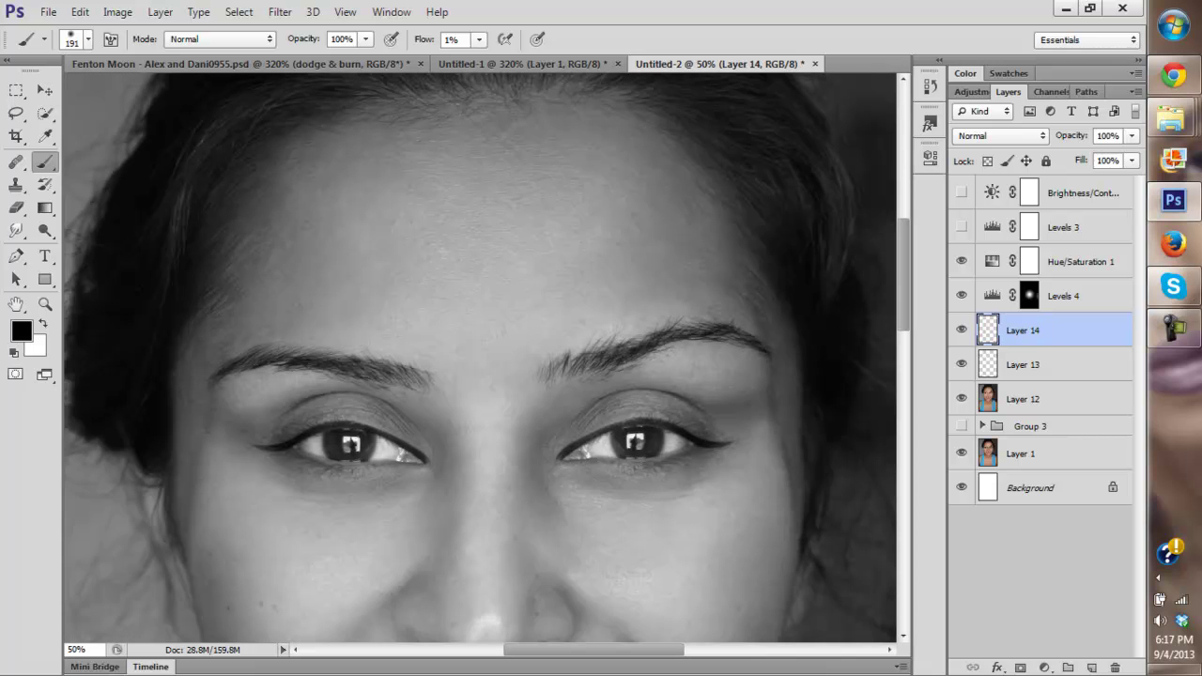
left_click_drag(514, 370, 447, 344)
right_click(654, 211)
left_click_drag(794, 259, 820, 259)
key("Return")
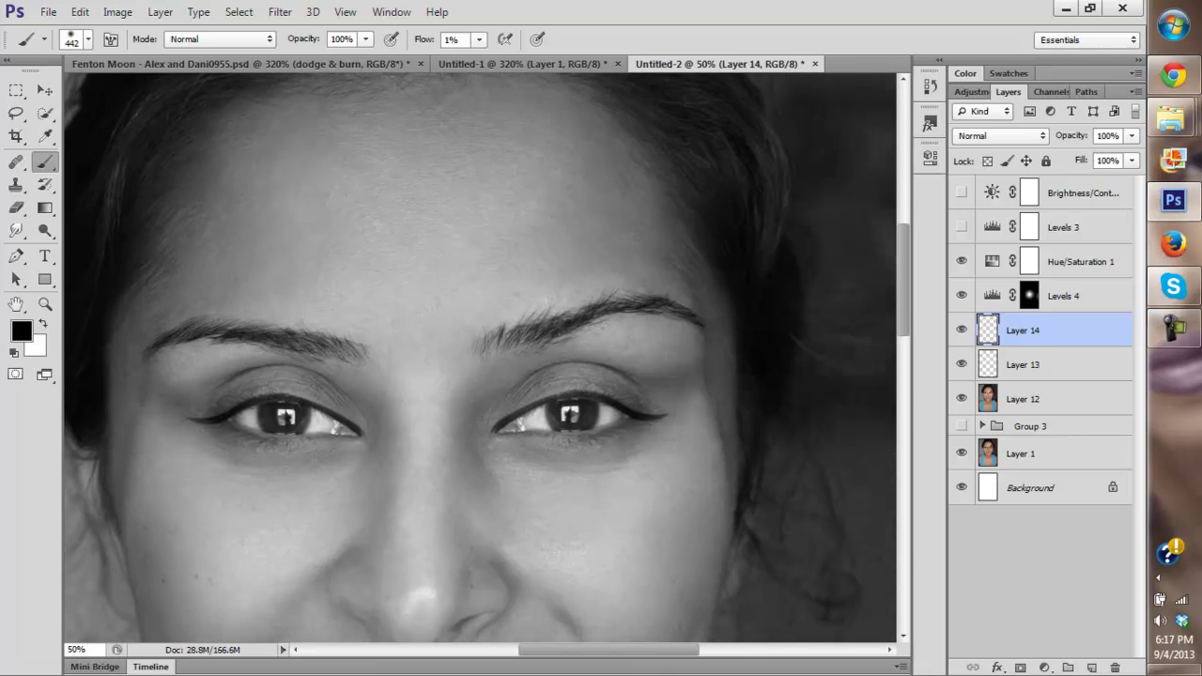
Step: Reduce the black brush to 170 px and burn the lower face along the jaw and chin
mouse_move(535, 610)
left_mouse_down()
mouse_move(571, 329)
mouse_move(560, 133)
left_mouse_up()
right_click(569, 231)
mouse_move(735, 274)
left_mouse_down()
mouse_move(654, 274)
mouse_move(684, 274)
left_mouse_up()
left_click(430, 321)
right_click(430, 321)
left_click_drag(546, 364, 562, 365)
key("Return")
scroll(480, 357, "up", 2)
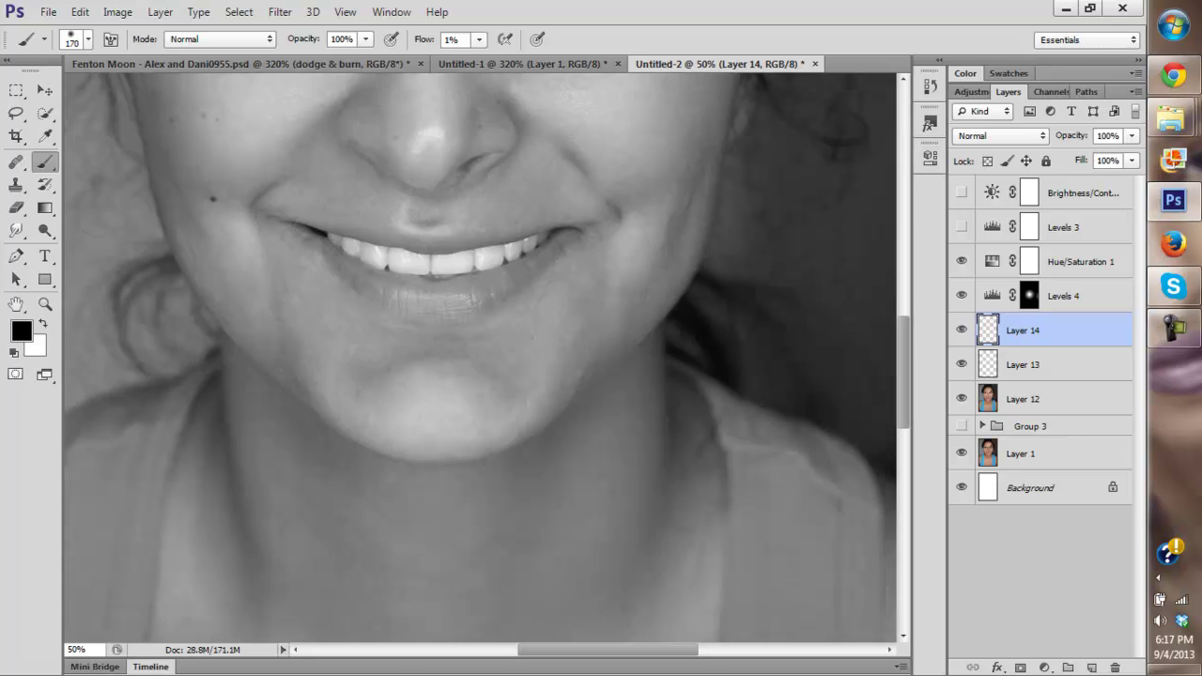
Step: Switch to white and dodge the smile line beside the mouth, resizing the brush to 61, 30 and 110 px
scroll(480, 357, "right", 1)
key("x")
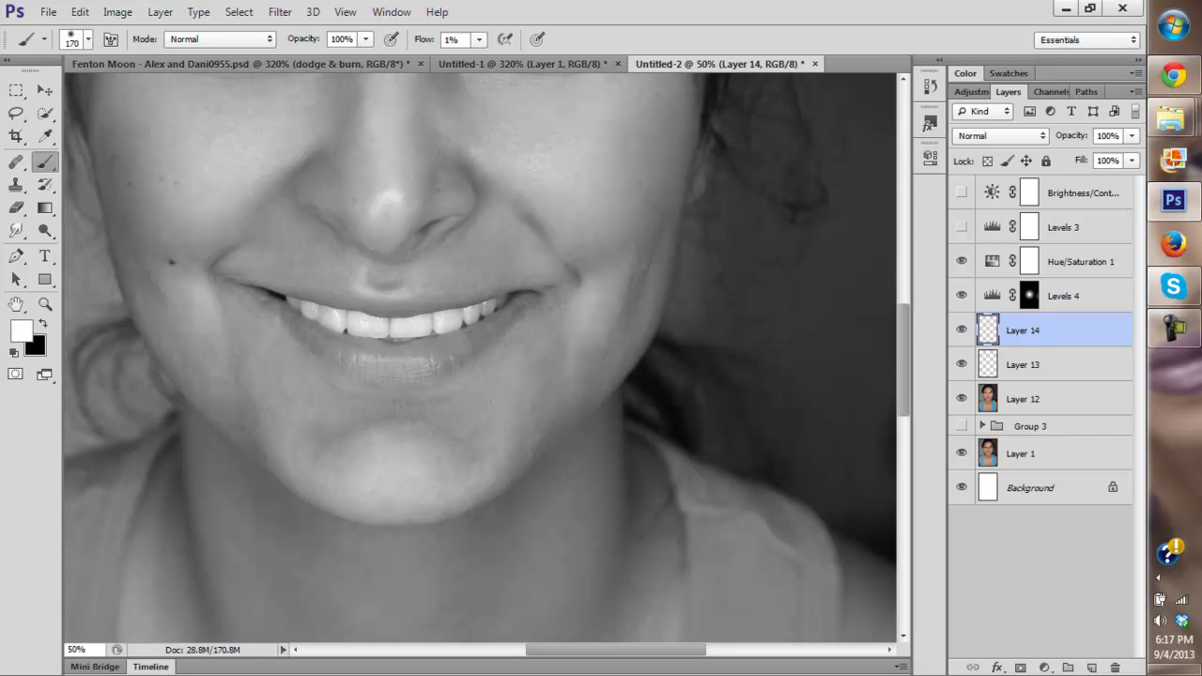
right_click(521, 247)
type("61")
key("Return")
right_click(502, 268)
type("30")
key("Return")
right_click(537, 269)
type("110")
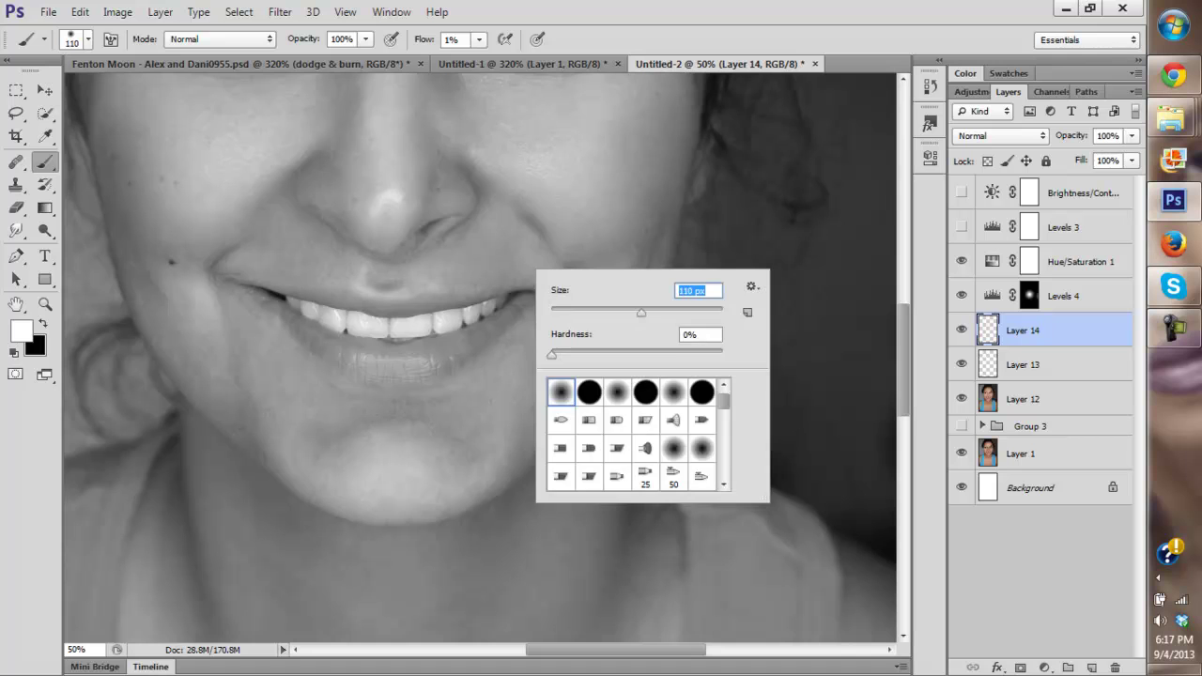
key("Return")
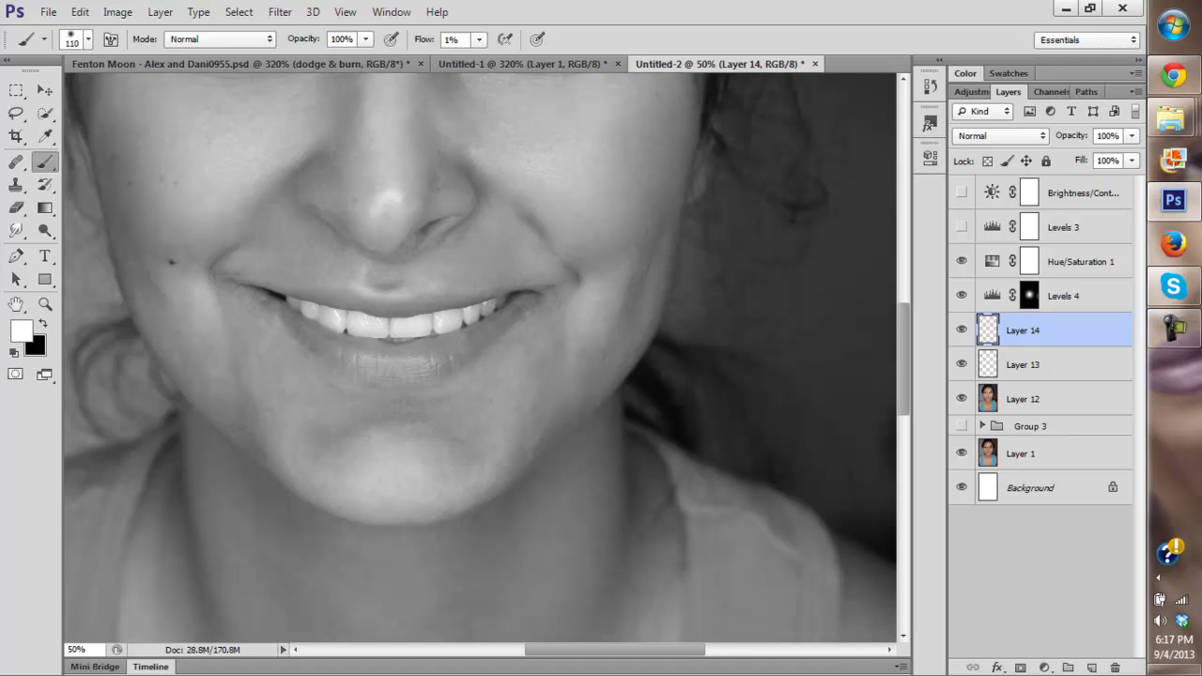
Step: Switch back to black and burn around the lips and chin with the 110 px brush
left_click_drag(451, 310, 487, 357)
key("x")
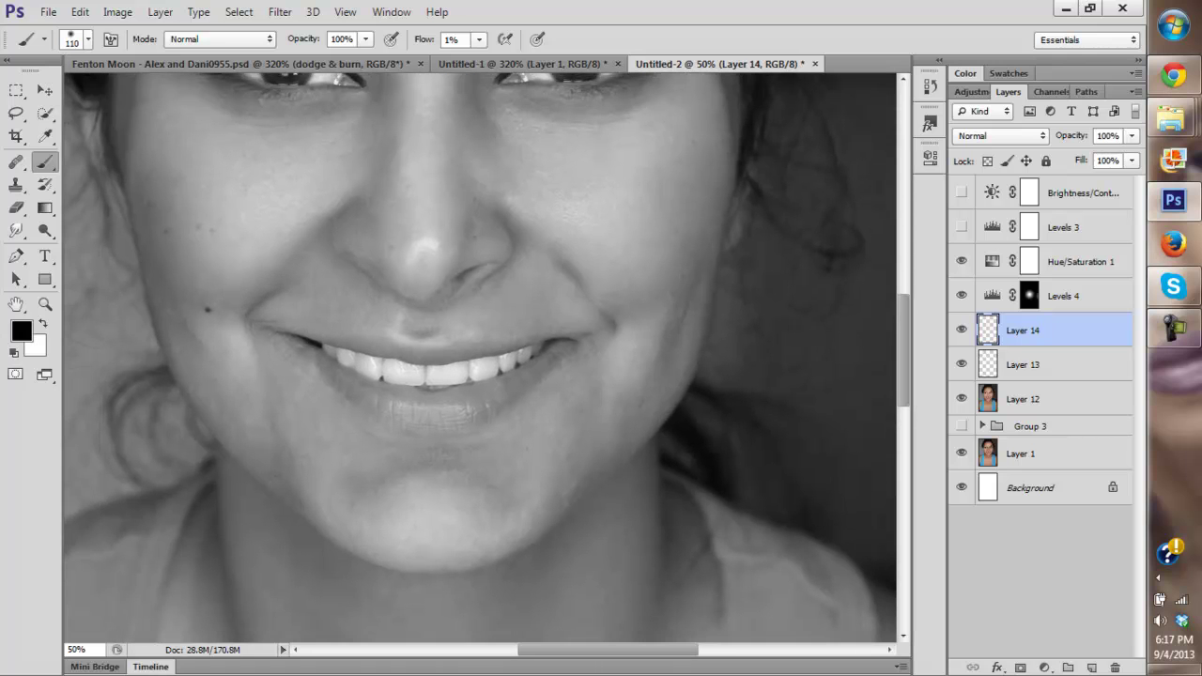
scroll(480, 357, "down", 2)
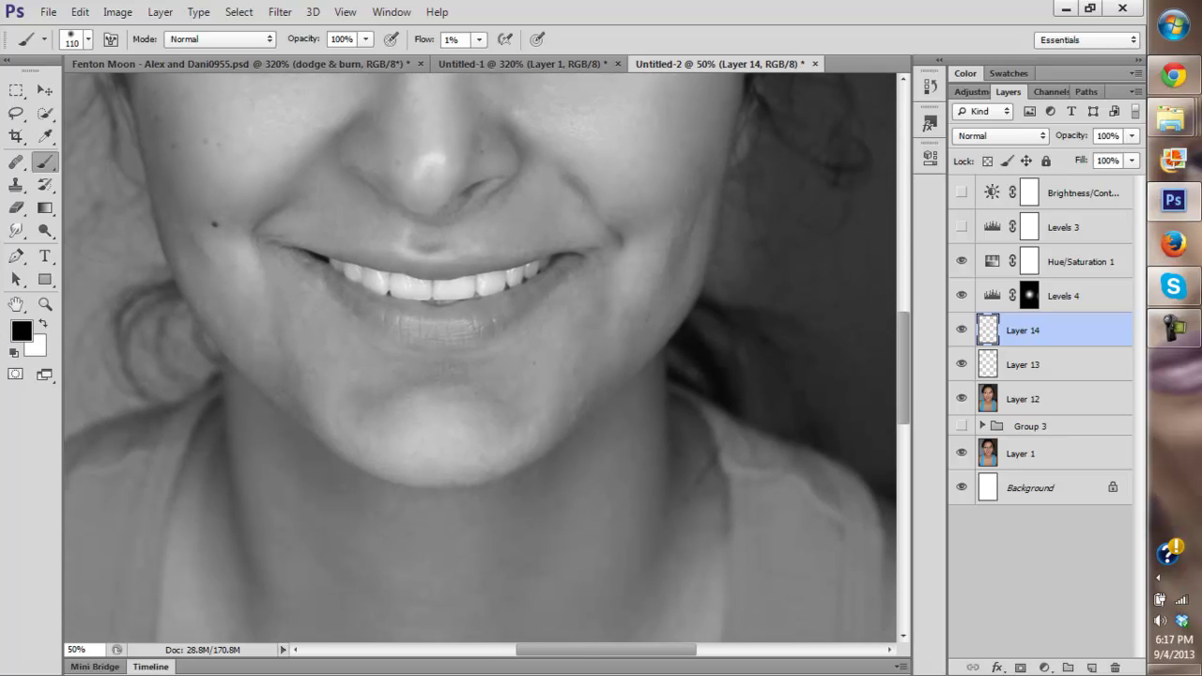
left_click_drag(469, 282, 452, 393)
left_click_drag(423, 319, 530, 387)
key("ctrl+0")
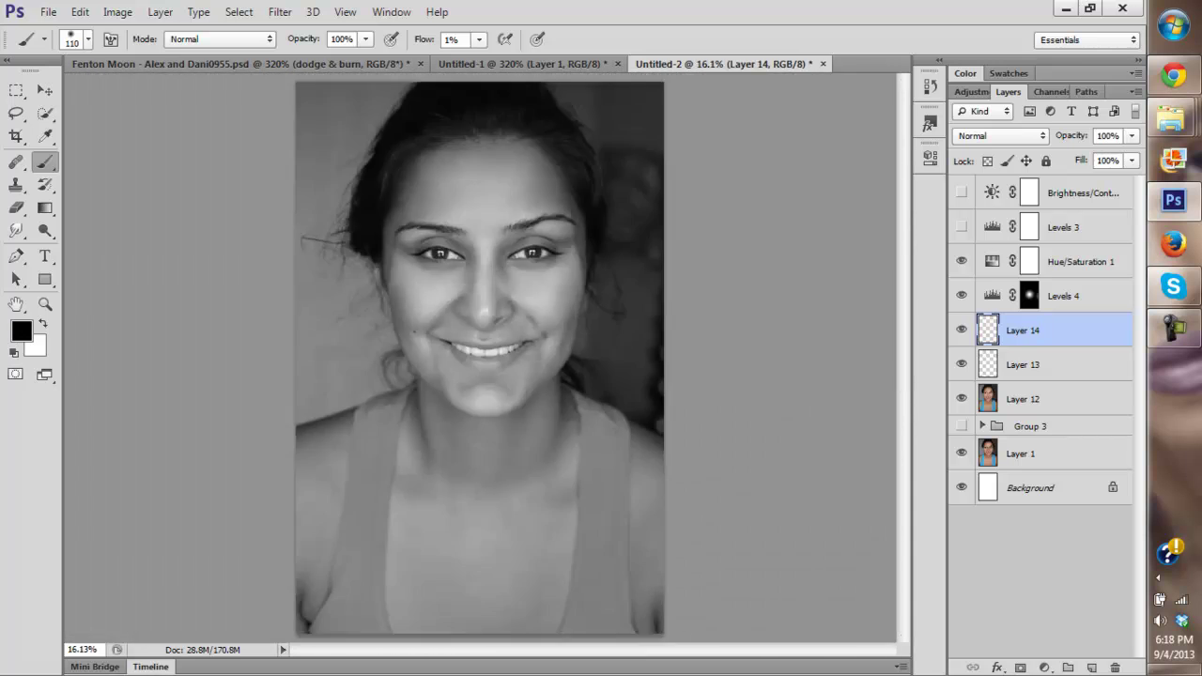
Step: Compare the whole black-and-white portrait with and without the shading in Layer 14
left_click(962, 329)
left_click(961, 329)
left_click(961, 329)
left_click(961, 330)
Step: Enlarge the soft black brush in stages to 193 px and 391 px for broader shading on Layer 14
right_click(589, 278)
left_click_drag(695, 321, 730, 322)
key("Return")
left_click(962, 330)
left_click(962, 330)
right_click(622, 215)
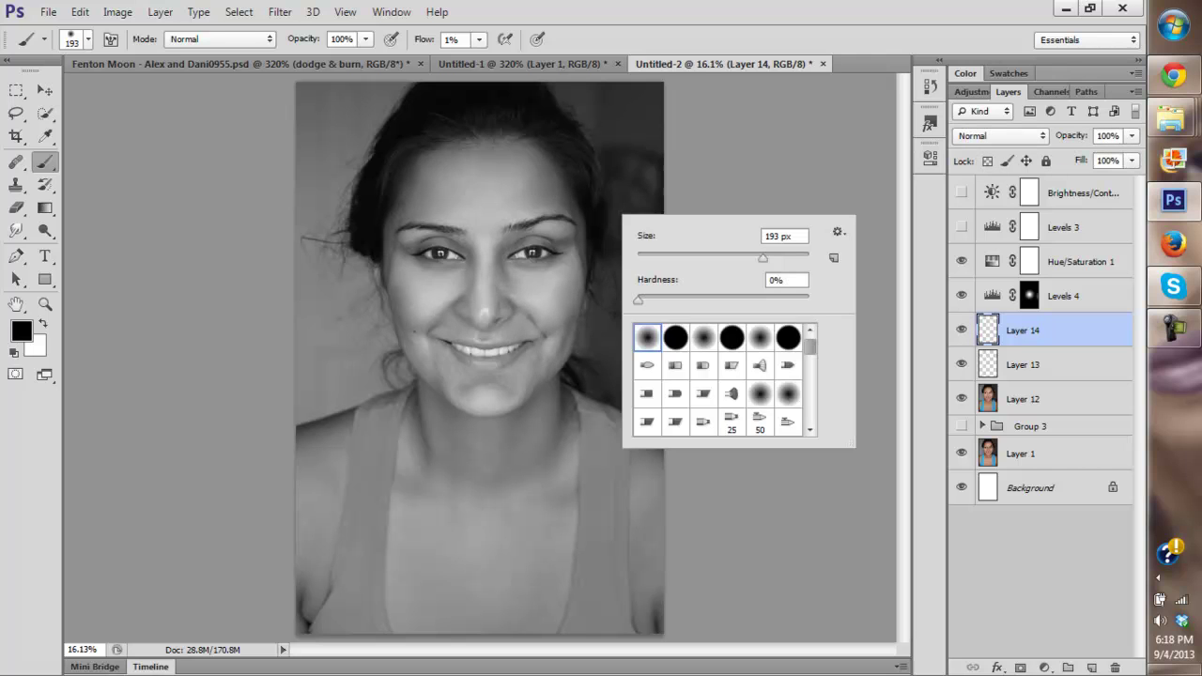
type("391")
key("Return")
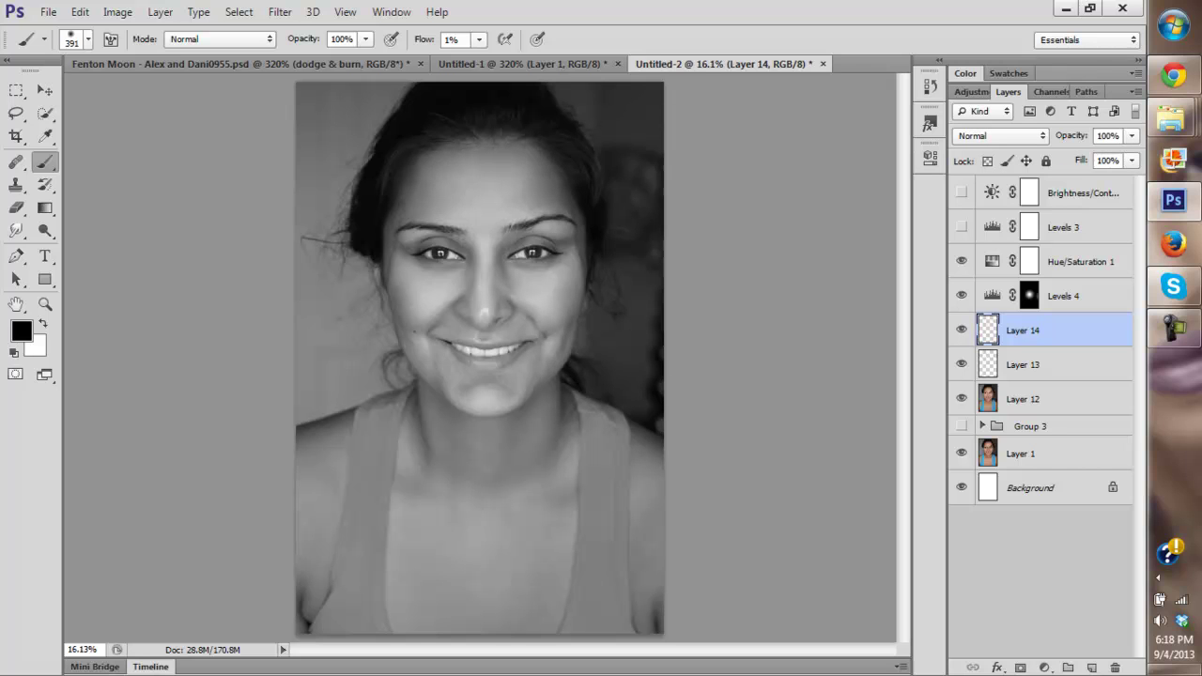
Step: Check Layer 14's effect again and compare the black-and-white retouch with the original in Layer 1
left_click(961, 330)
left_click(962, 329)
left_click(962, 453, "alt")
left_click(962, 453, "alt")
Step: Hide Hue/Saturation 1 and compare the retouched portrait in colour with the original in Layer 1
left_click(960, 261)
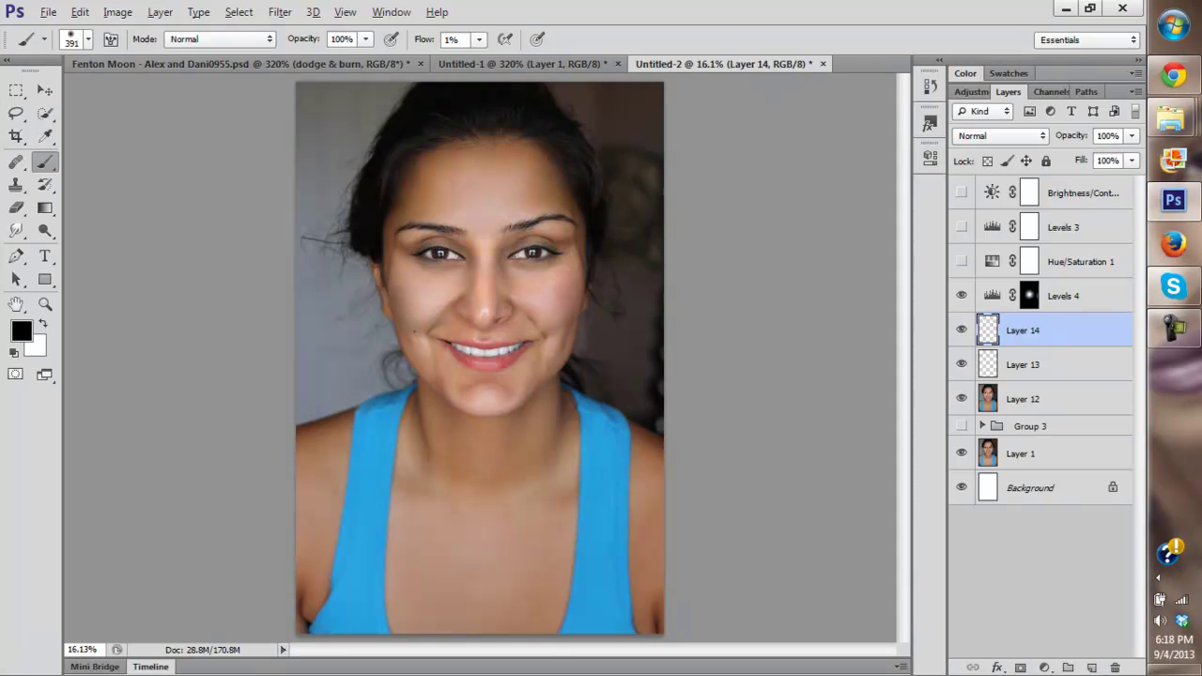
left_click(961, 453, "alt")
left_click(961, 454, "alt")
left_click(962, 453, "alt")
left_click(962, 453, "alt")
left_click(961, 454, "alt")
left_click(961, 453, "alt")
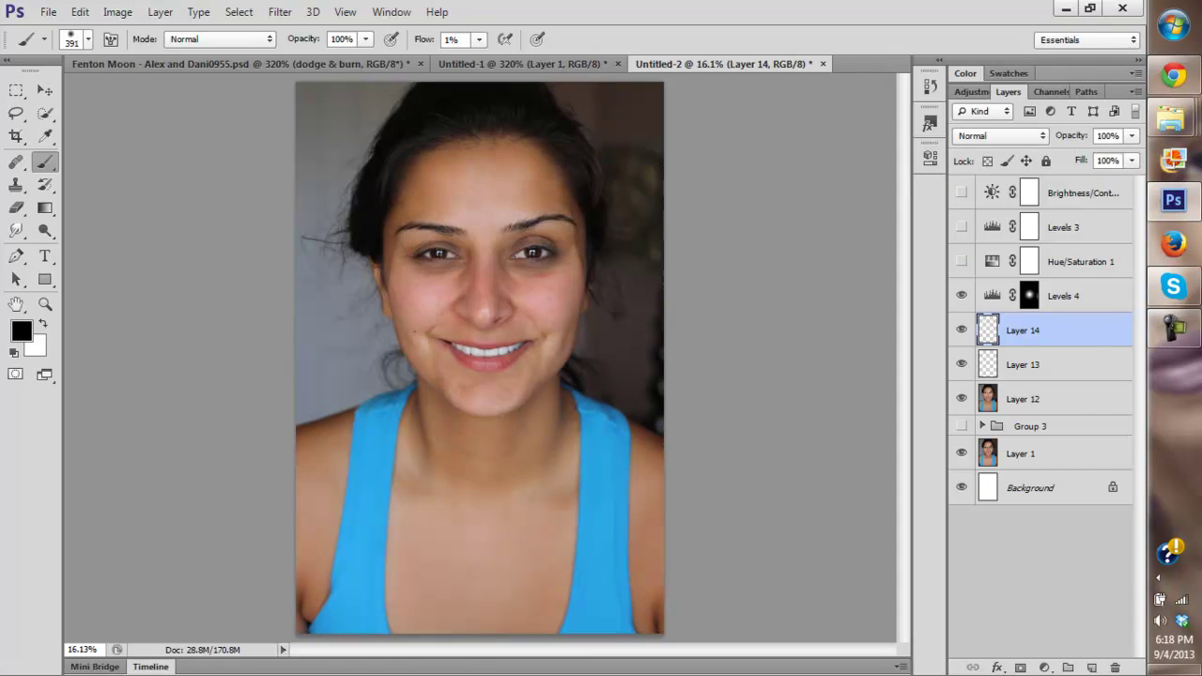
left_click(962, 453, "alt")
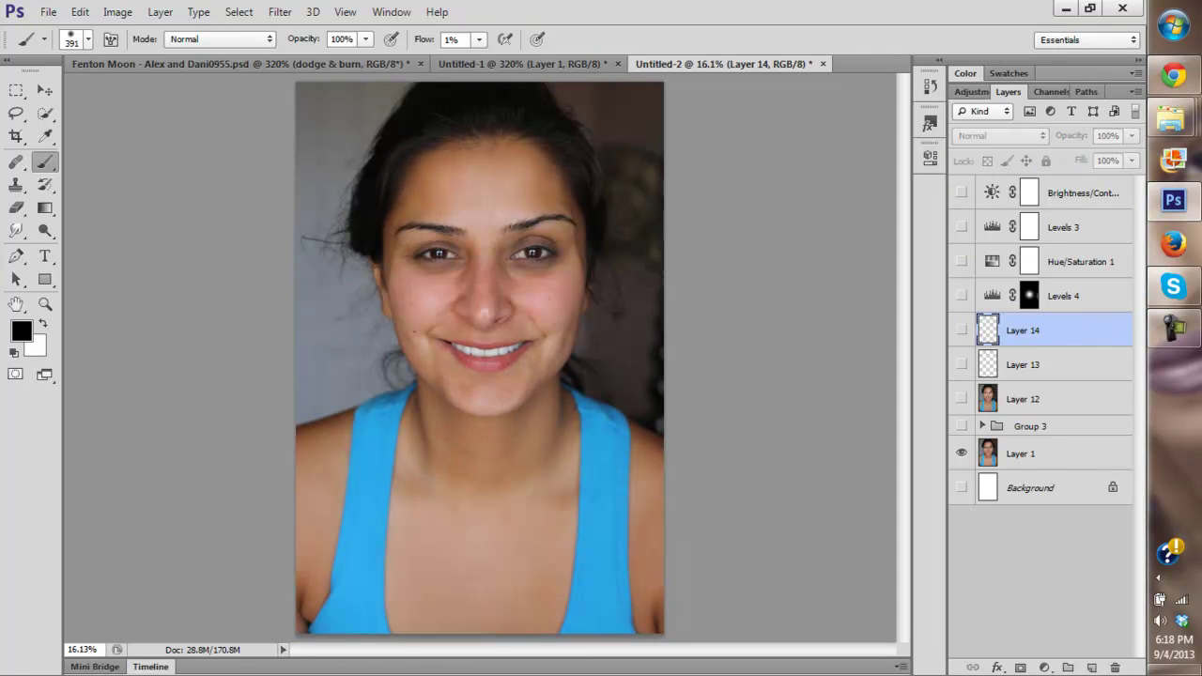
left_click(961, 453, "alt")
left_click(960, 453, "alt")
left_click(960, 452, "alt")
left_click(961, 453, "alt")
left_click(961, 453, "alt")
Step: Show Hue/Saturation 1 and examine the separate effects of Levels 4 and Layer 14 on the portrait
left_click(961, 261)
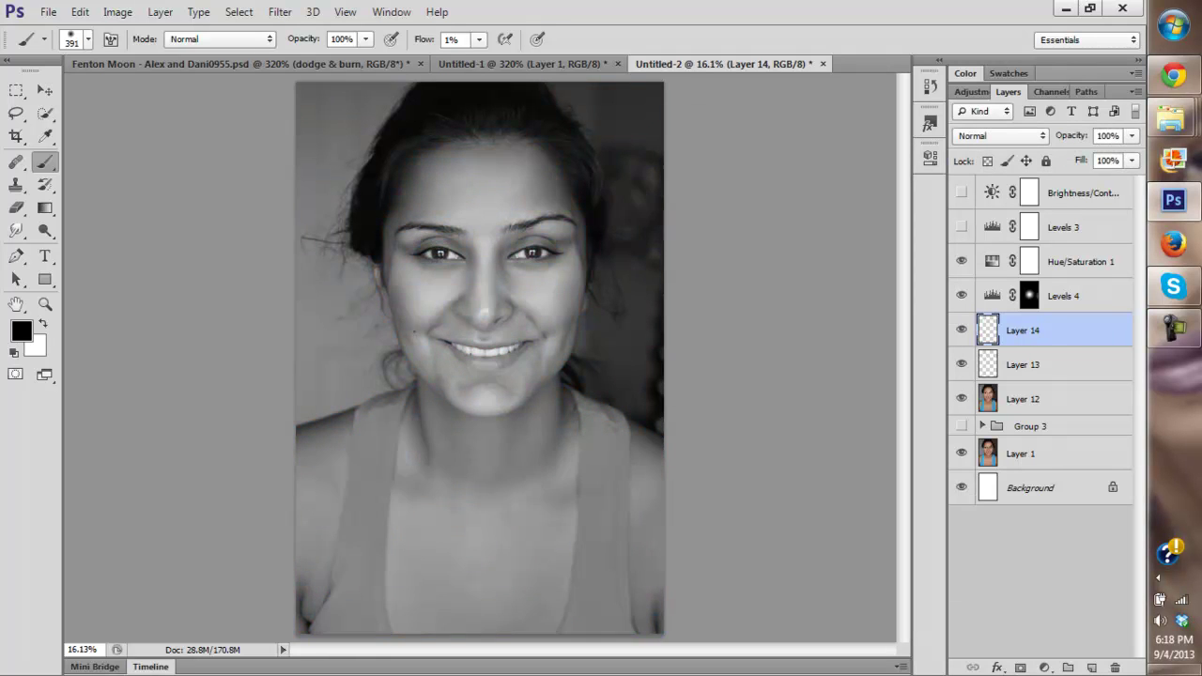
left_click(961, 295)
left_click(962, 295)
left_click(962, 295)
left_click(961, 295)
left_click(962, 330)
left_click(961, 330)
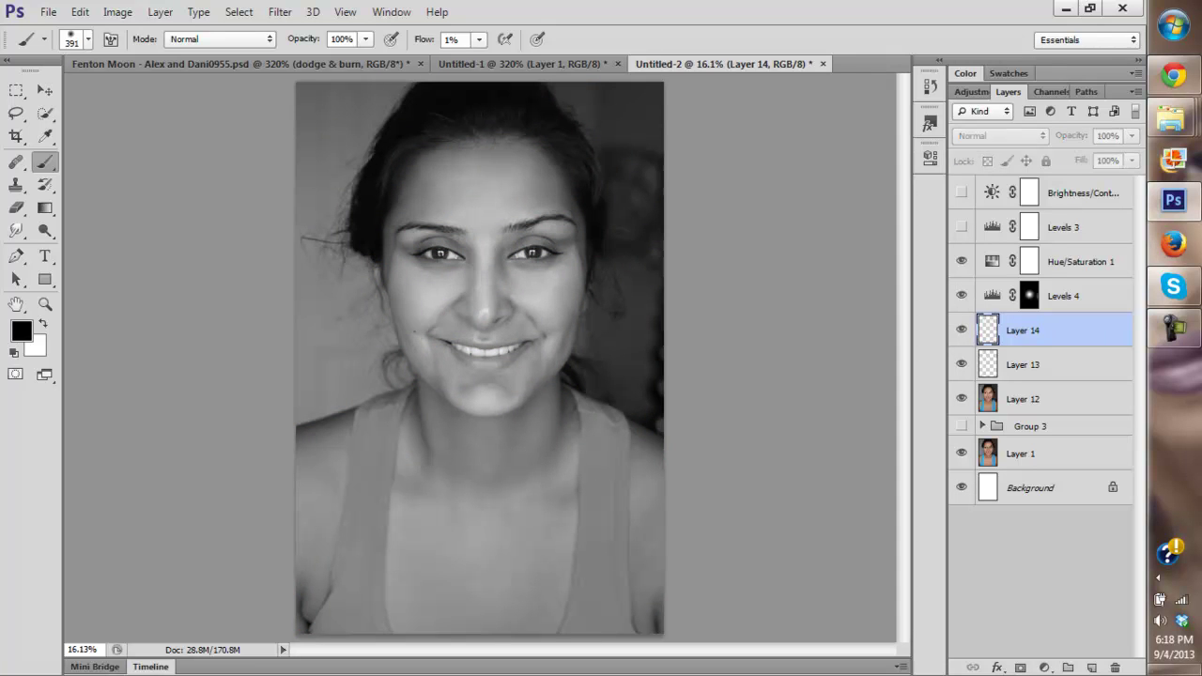
left_click(960, 330)
left_click(961, 330)
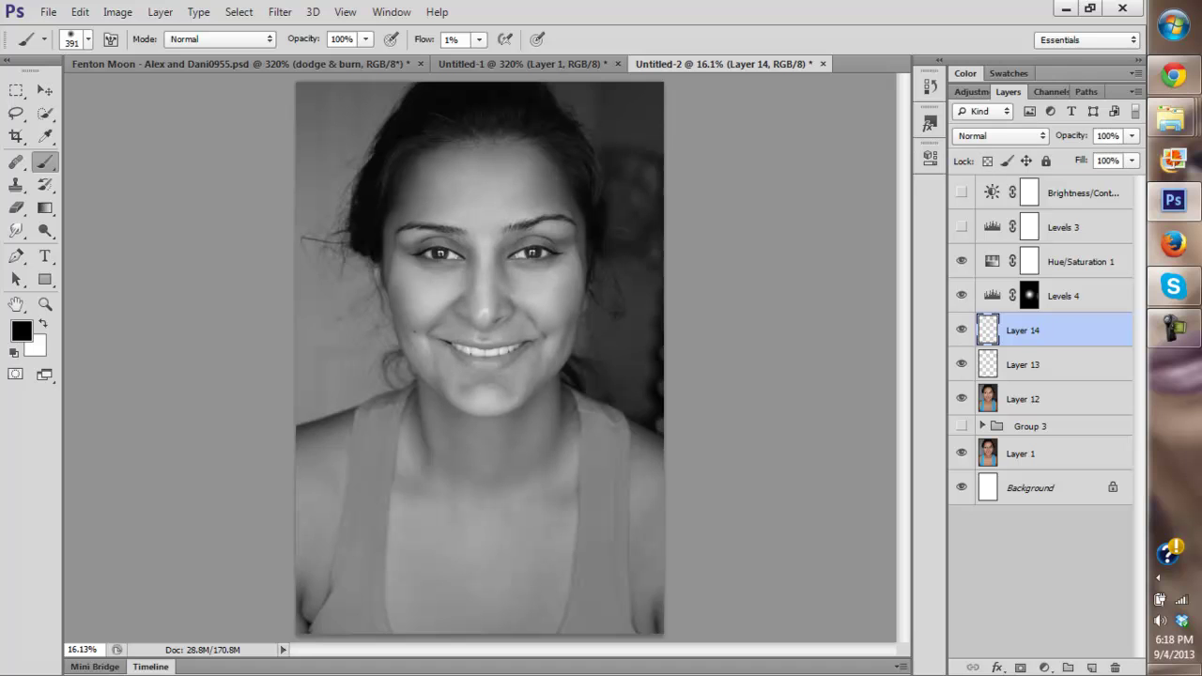
Step: Compare the black-and-white retouch with Layer 1, inspect the face up close in colour, and show Hue/Saturation 1 again
left_click(960, 453, "alt")
left_click(960, 453, "alt")
left_click(960, 452, "alt")
left_click(961, 453, "alt")
left_click(961, 261)
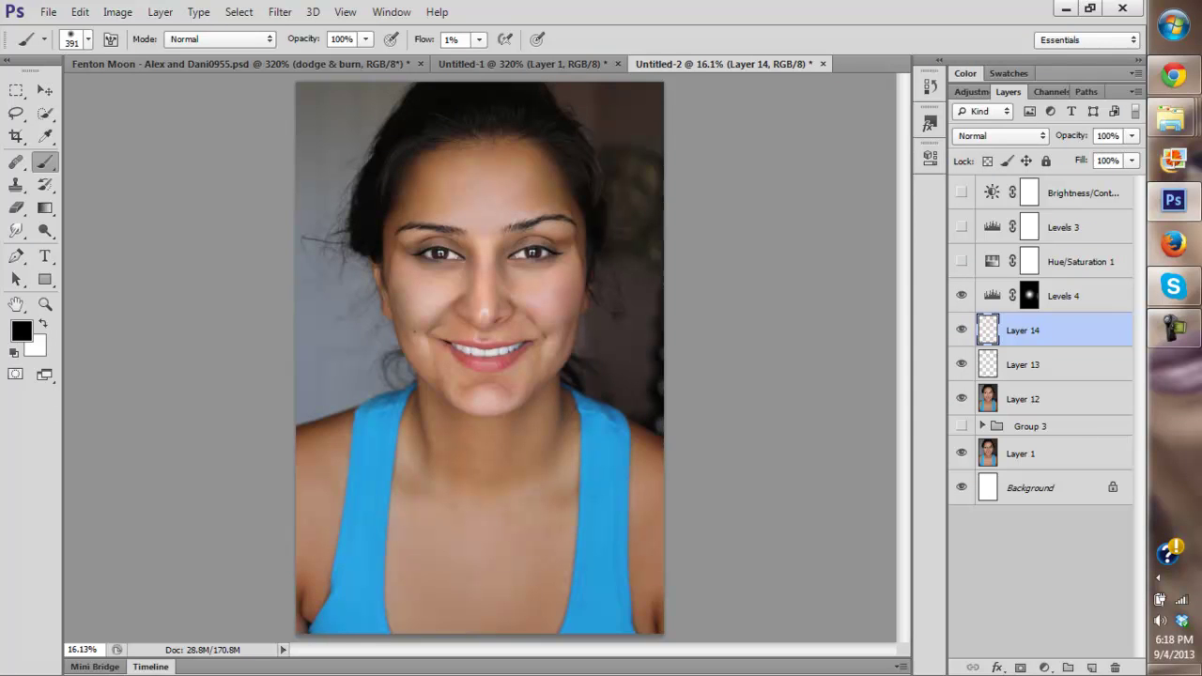
left_click(45, 305)
left_click(550, 179)
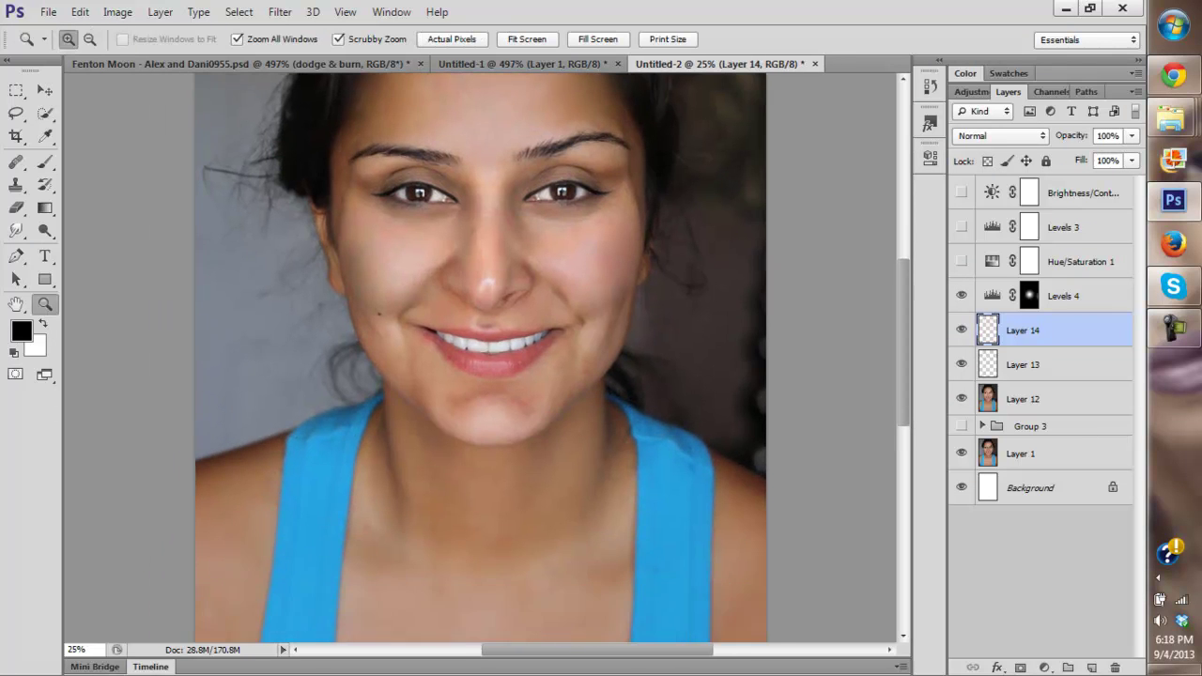
left_click_drag(551, 179, 566, 224)
left_click(961, 261)
Step: Group Levels 4, Layer 14, Layer 13, Layer 12 and Group 3 together
left_click(1063, 295)
left_click(1033, 399, "shift")
left_click(1030, 426, "shift")
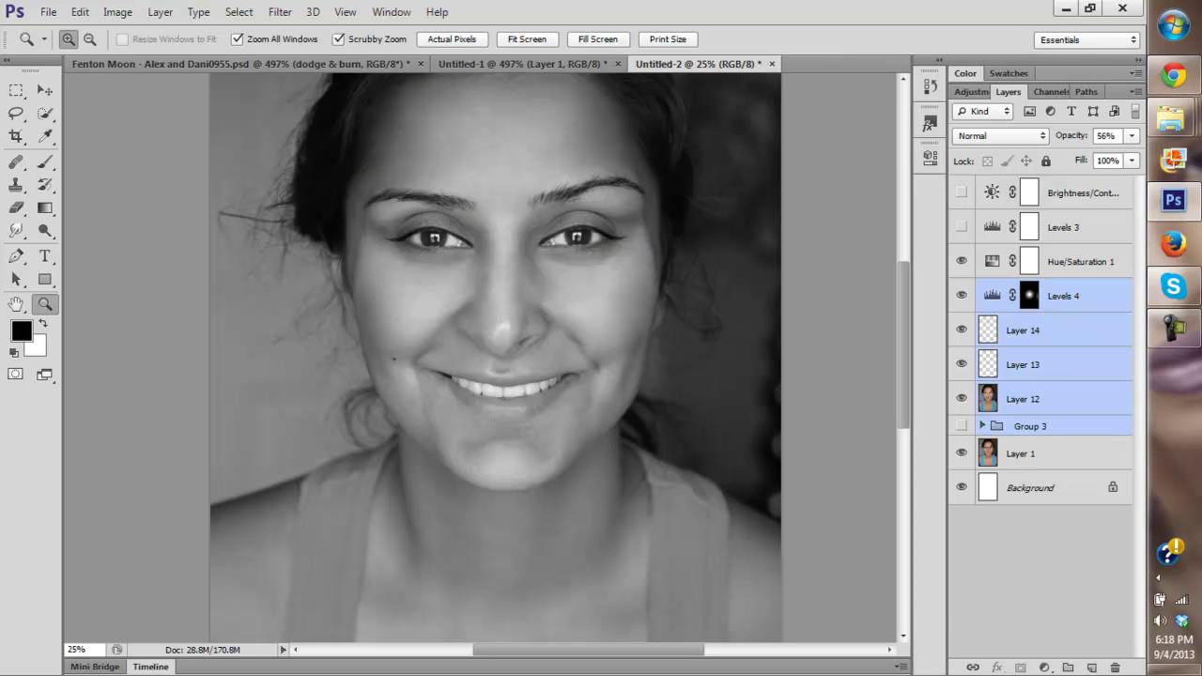
key("ctrl+g")
Step: Fit the whole portrait in view and compare it in black and white with and without Group 4
left_click(961, 261)
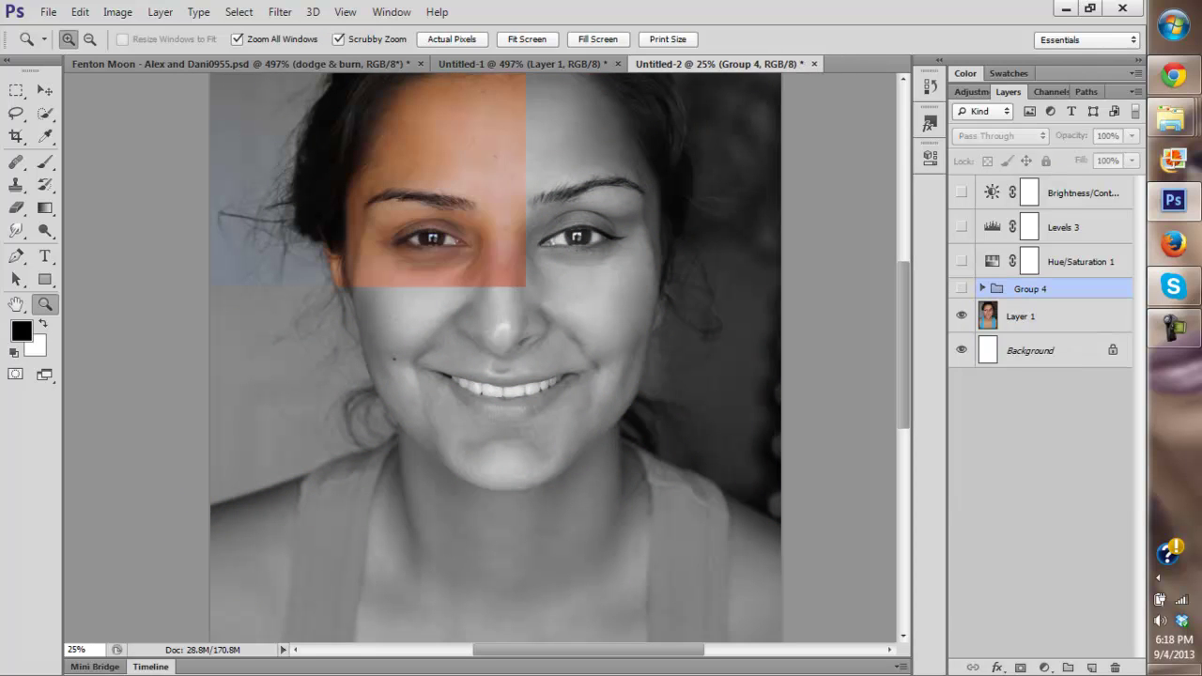
left_click(961, 262)
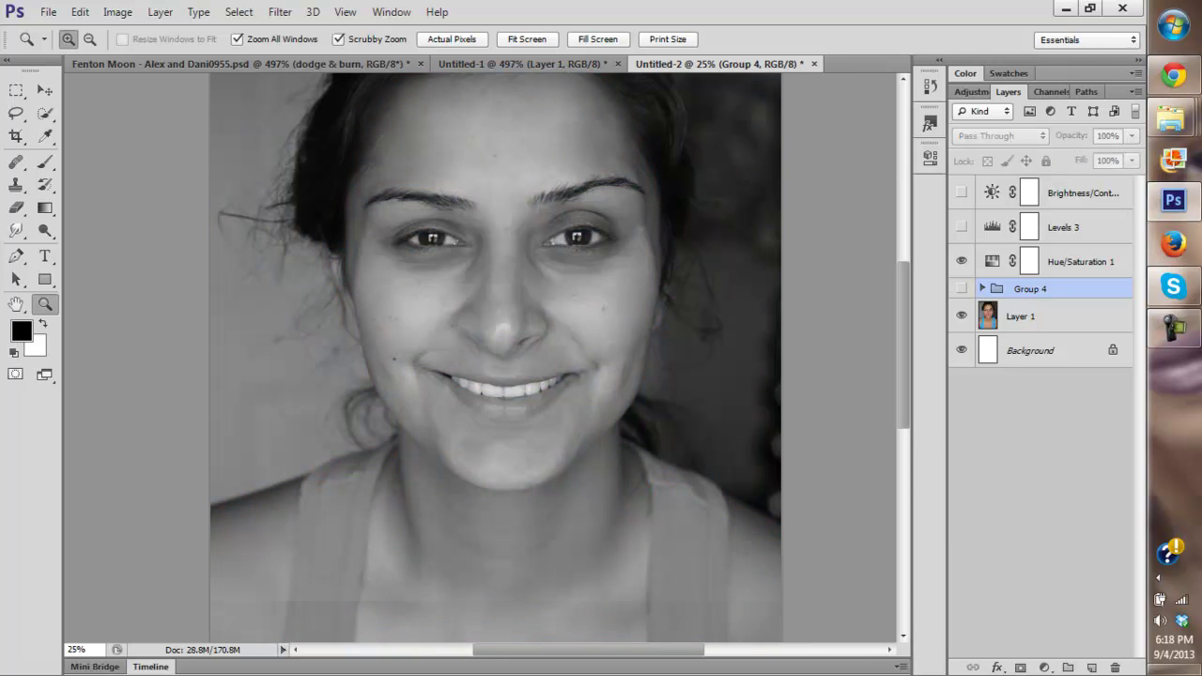
left_click(528, 40)
left_click(961, 289)
left_click(961, 289)
left_click(960, 289)
left_click(961, 290)
key("ctrl+comma")
key("ctrl+comma")
key("ctrl+comma")
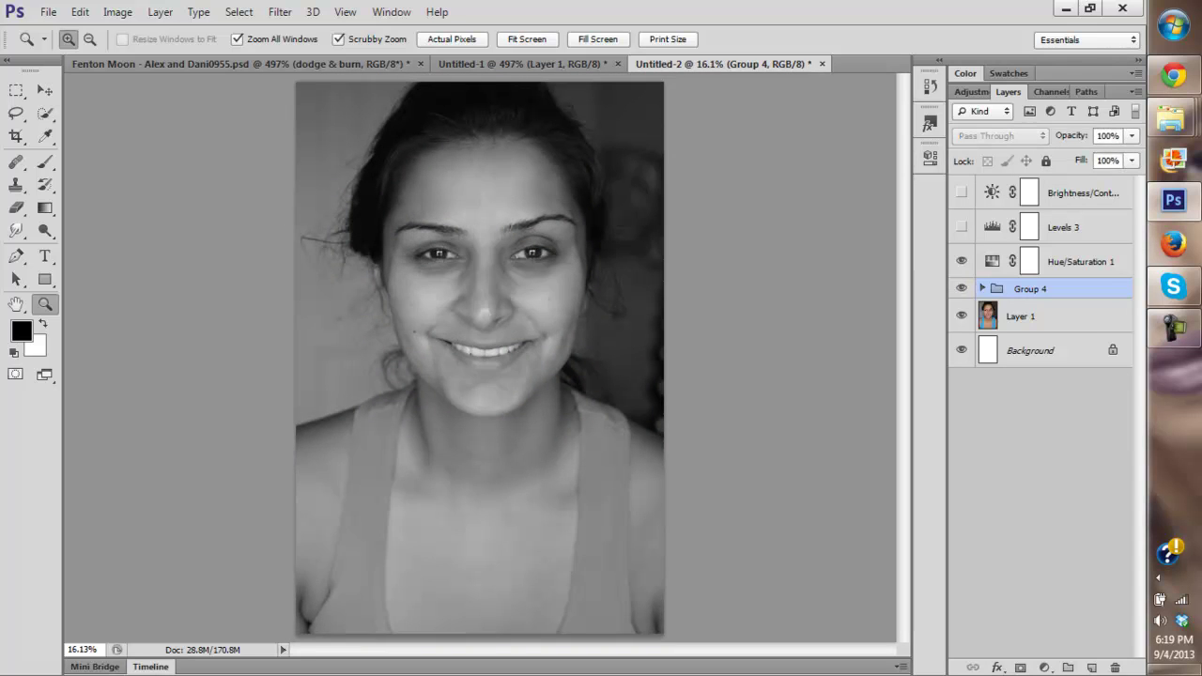
key("ctrl+comma")
key("ctrl+comma")
key("ctrl+comma")
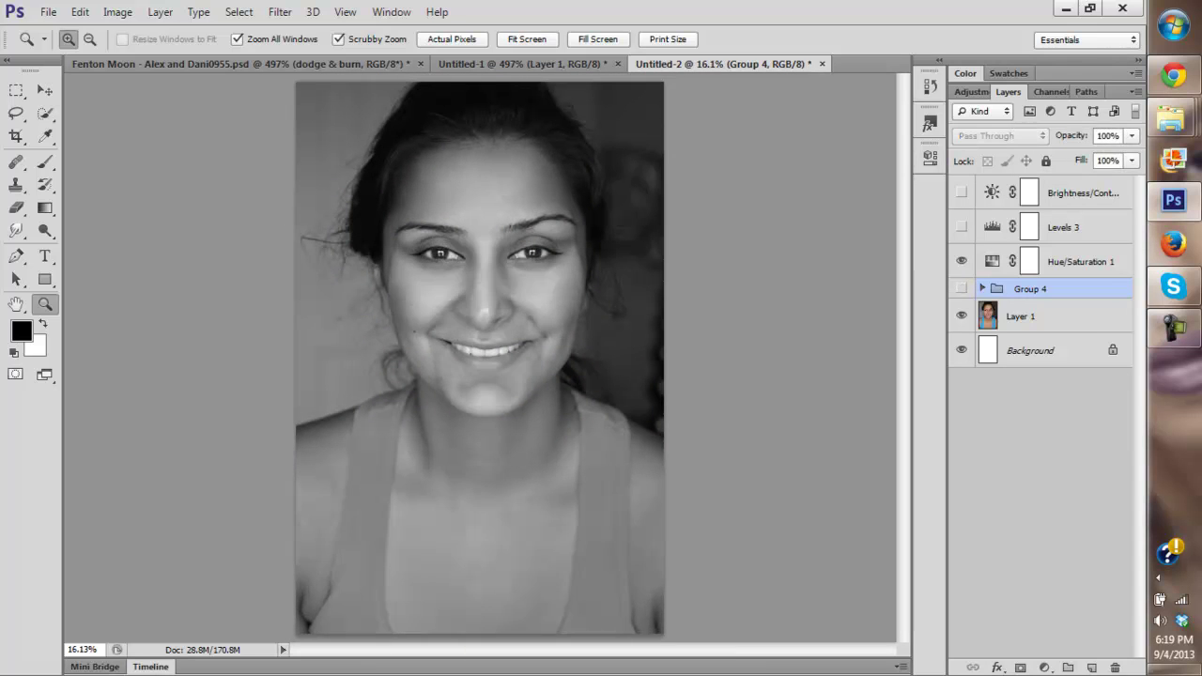
Step: Examine the portrait at reduced size, down to 8.33%, switching Hue/Saturation 1 off and on
left_click(960, 262)
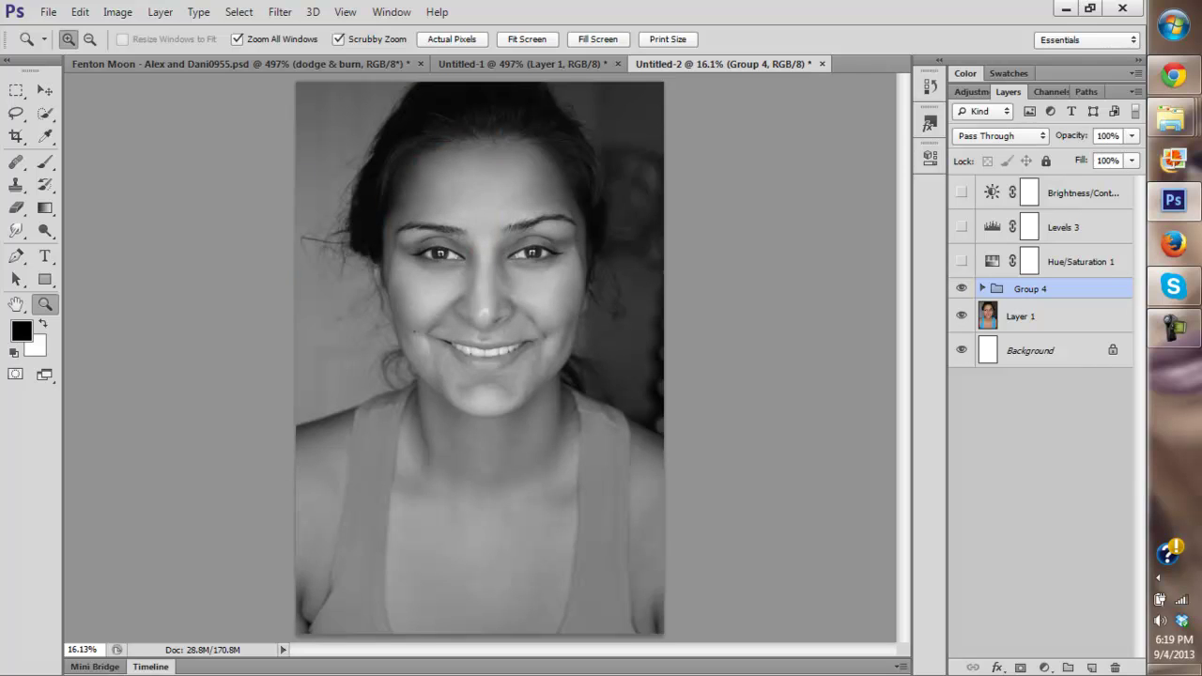
left_click(961, 262)
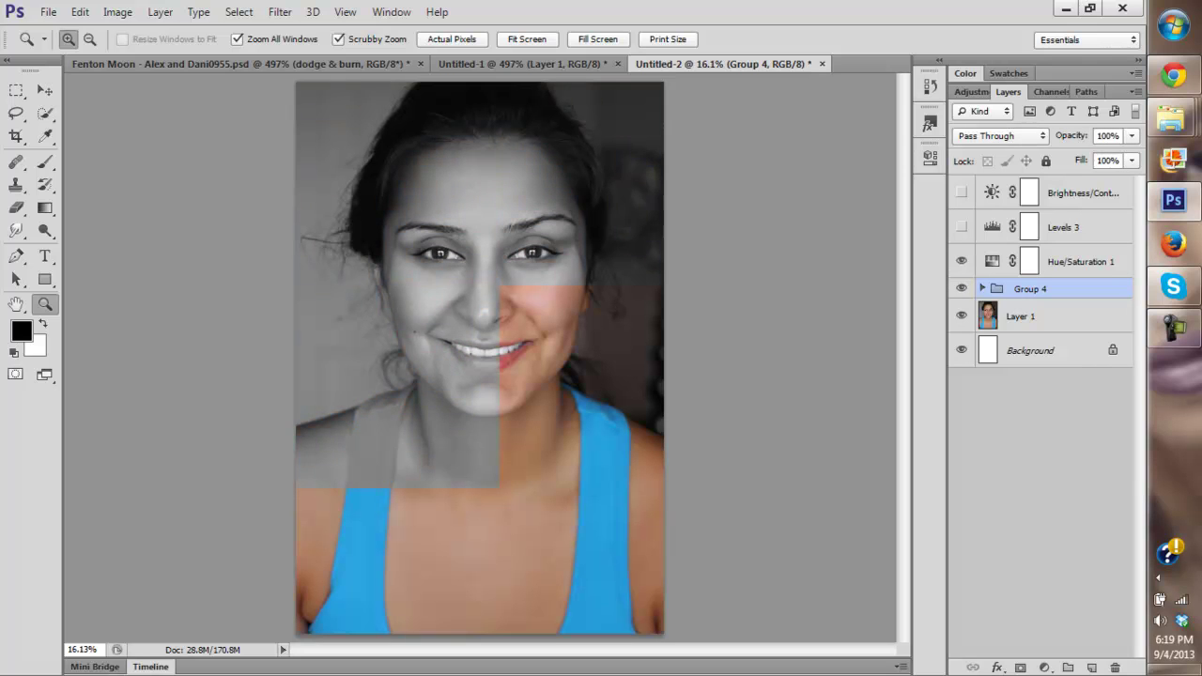
left_click(480, 358, "alt")
left_click(479, 357, "alt")
left_click(961, 261)
left_click(961, 261)
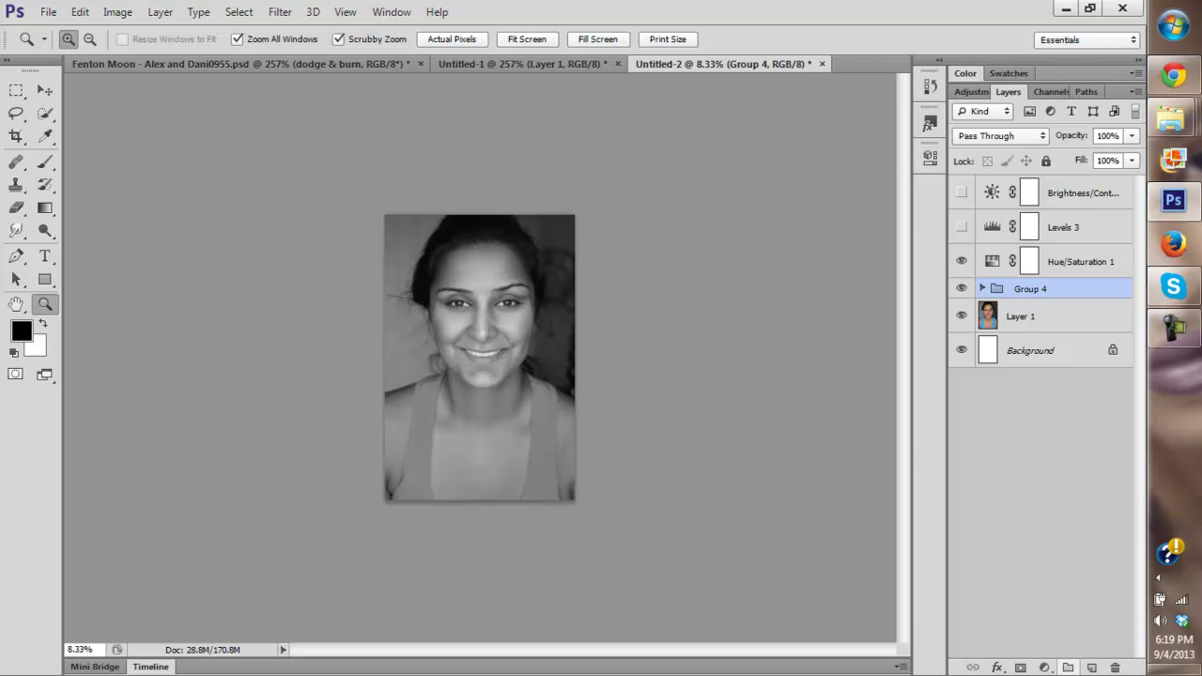
Step: Add a Levels adjustment above Group 4 with the shadow input at 22 and invert its mask to black
left_click(1044, 668)
left_click(996, 366)
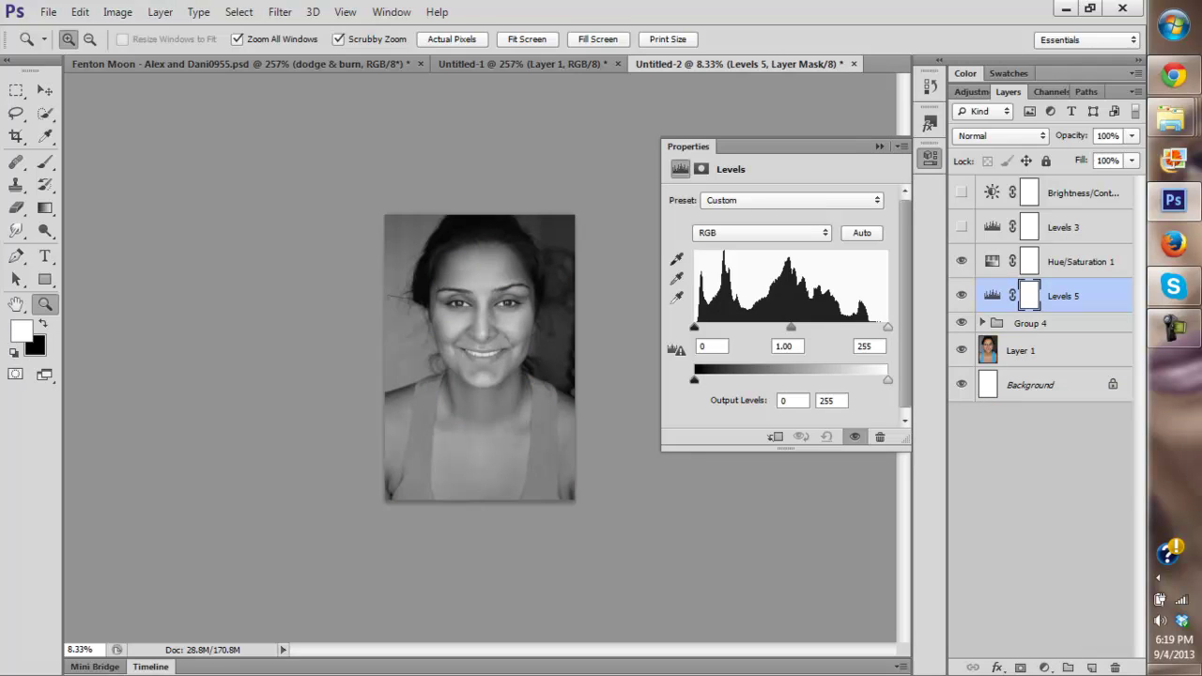
left_click_drag(694, 327, 711, 327)
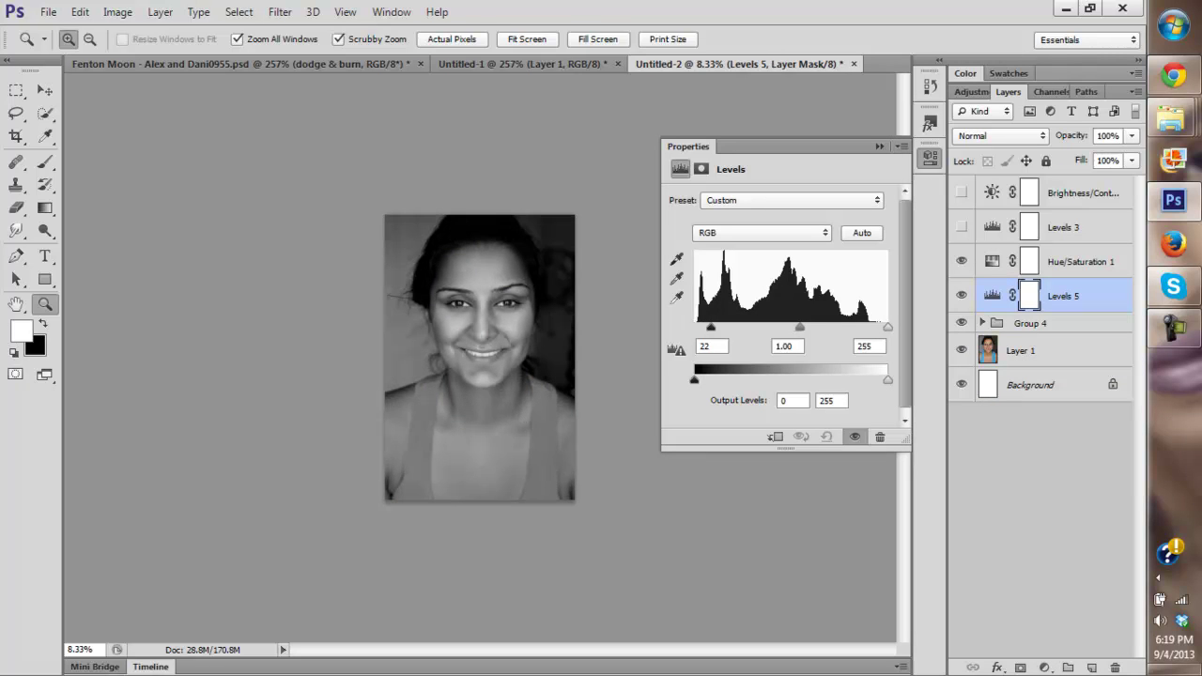
left_click_drag(800, 327, 801, 327)
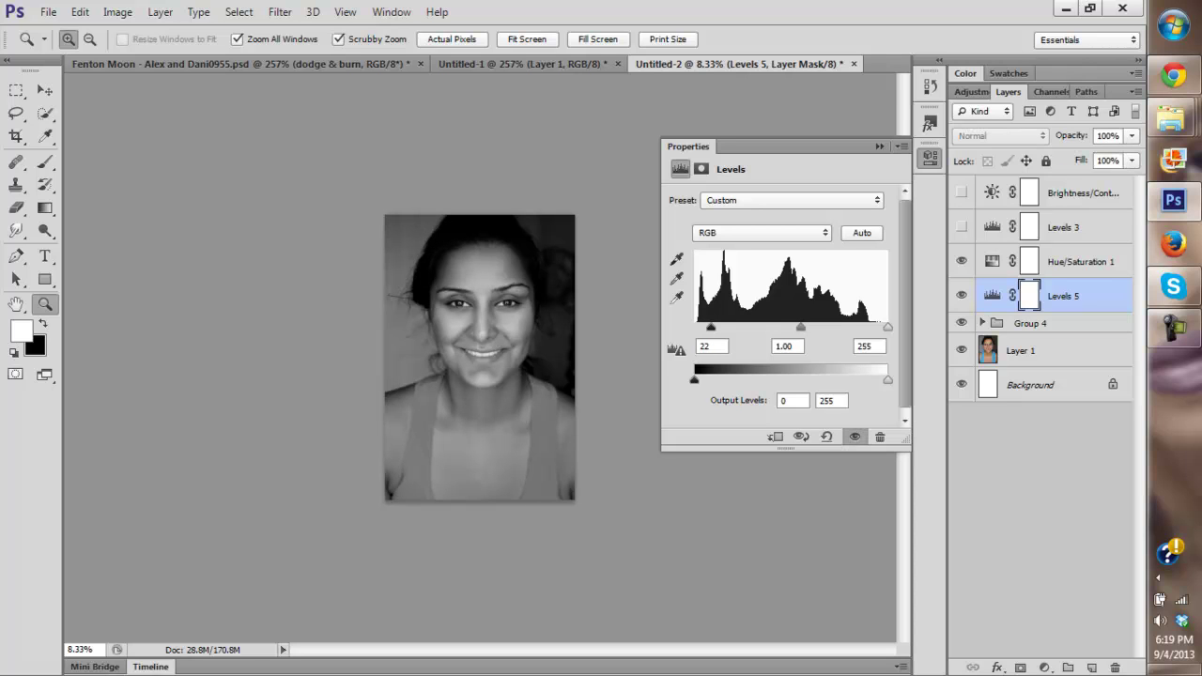
key("ctrl+i")
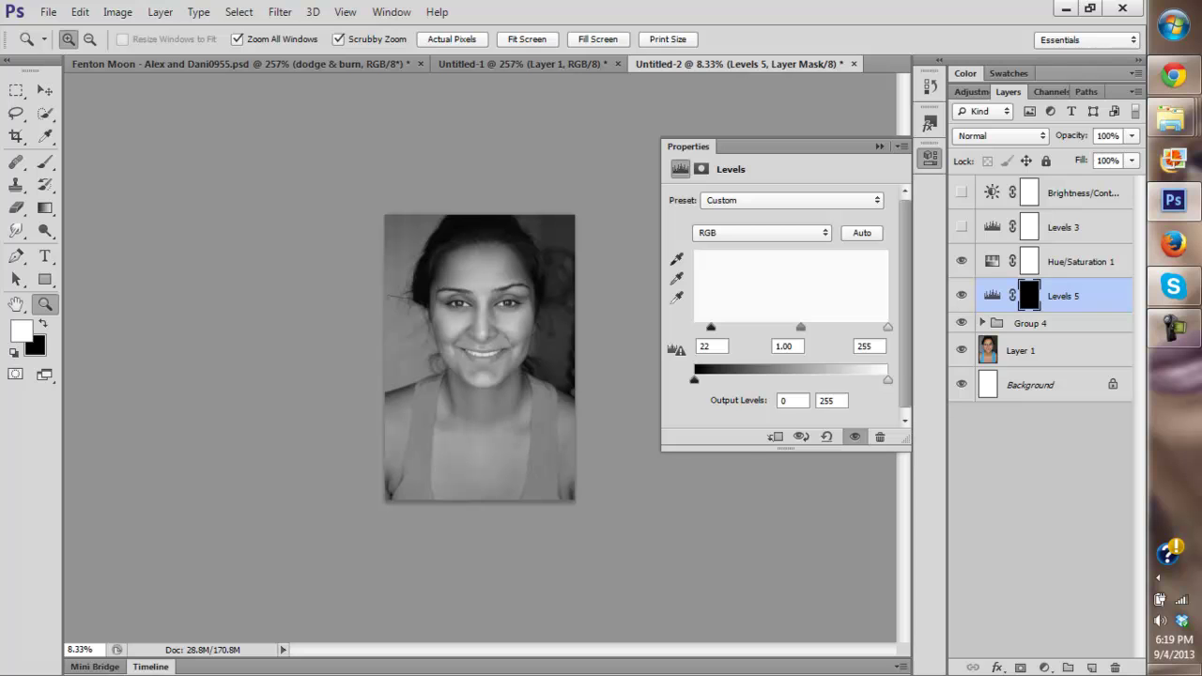
Step: Paint the face white on the Levels 5 mask with a soft 1057 px brush at 100% flow
key("b")
right_click(522, 315)
left_click_drag(682, 358, 696, 358)
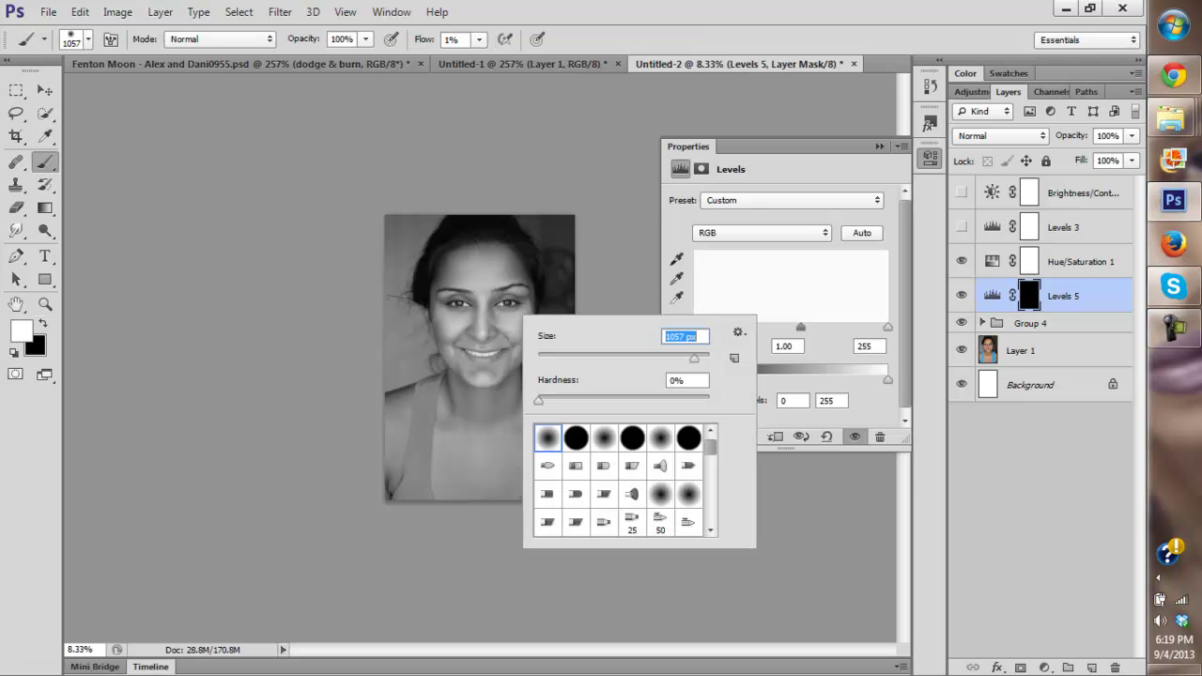
key("Return")
left_click(479, 39)
left_click_drag(479, 60, 580, 62)
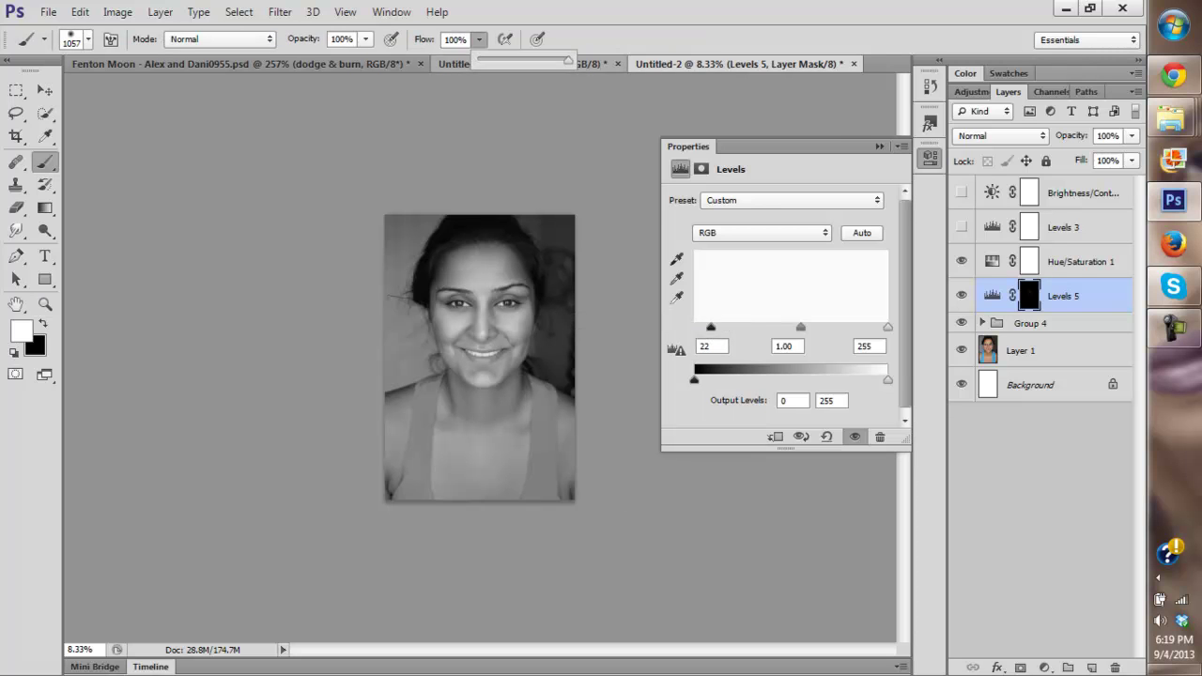
left_click_drag(498, 309, 464, 334)
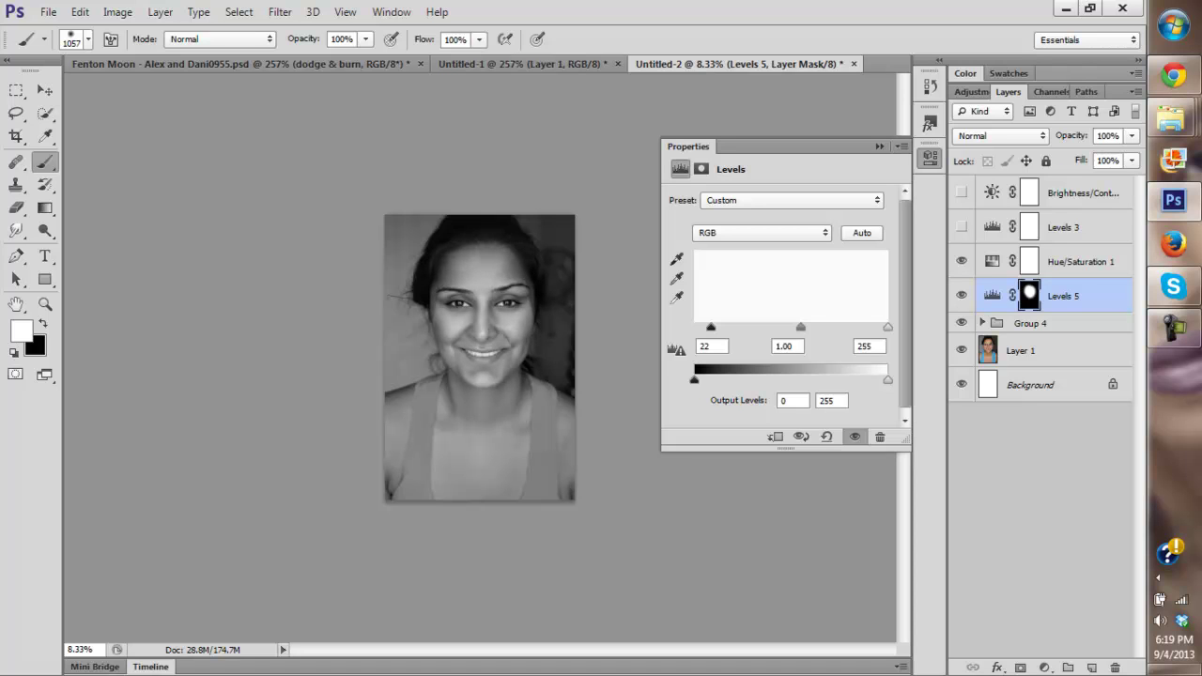
left_click(879, 146)
Step: Check Levels 5 in colour, lower its opacity to 63%, and compare the black-and-white portrait with and without it
left_click(961, 261)
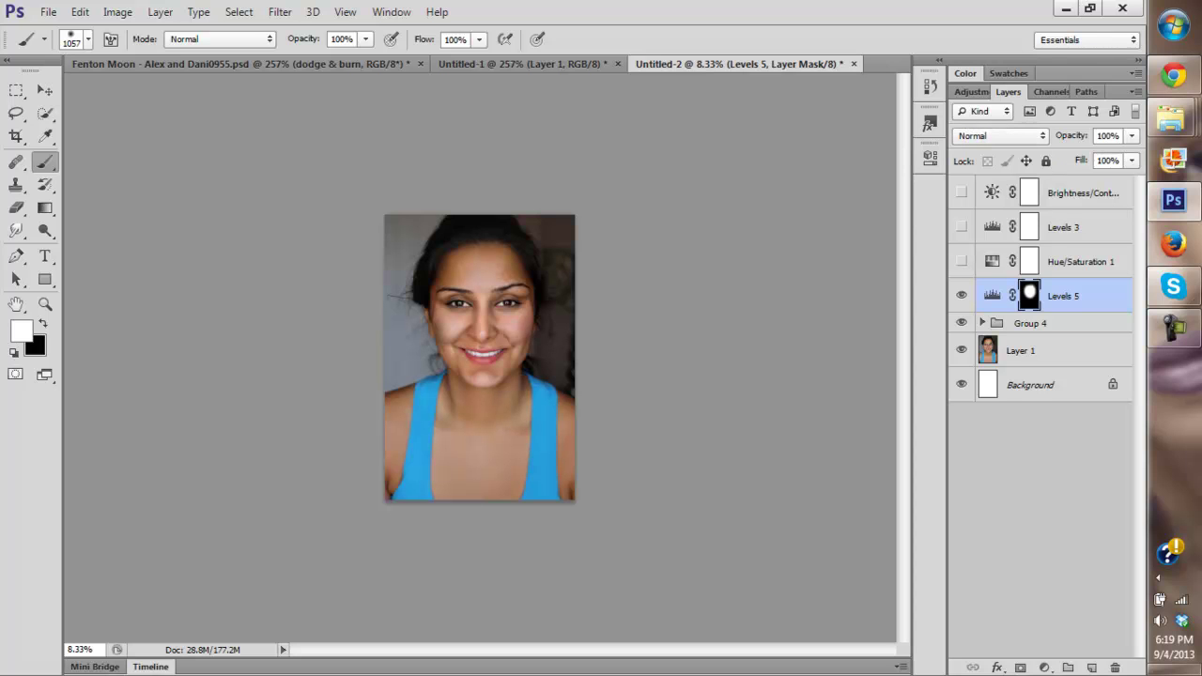
left_click(1132, 136)
left_click(960, 261)
left_click(1133, 136)
left_click_drag(1131, 157, 1113, 156)
left_click_drag(1104, 156, 1098, 156)
key("z")
left_click(527, 366)
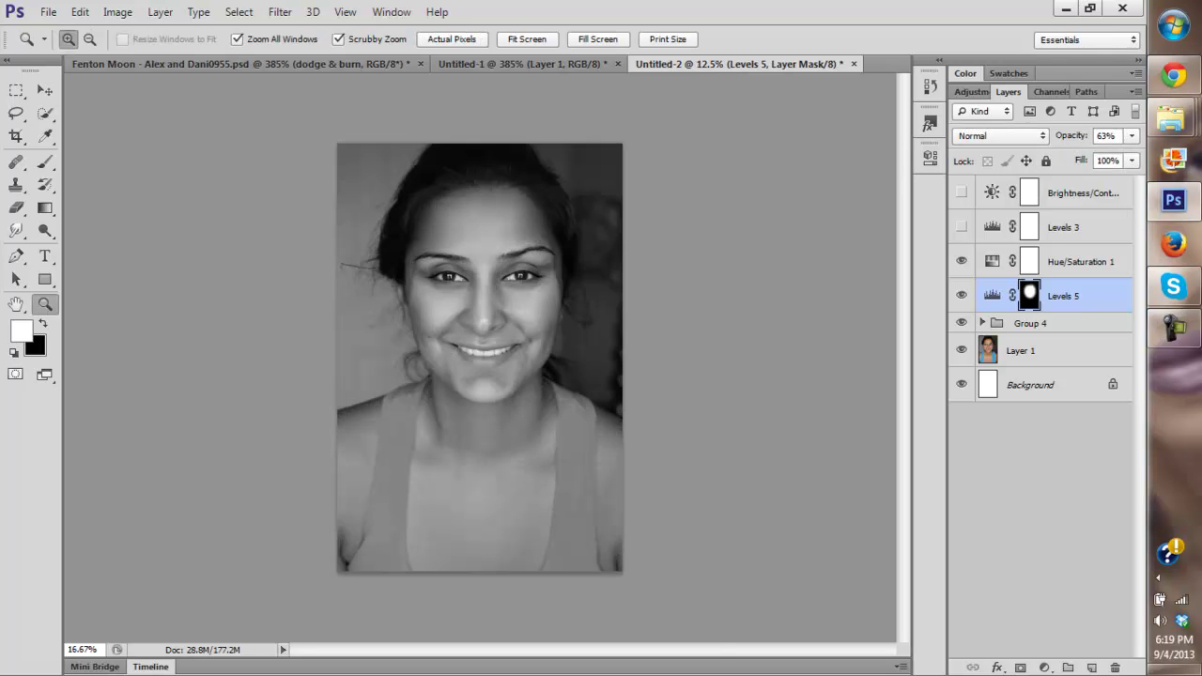
left_click(528, 366)
left_click(961, 296)
left_click(962, 296)
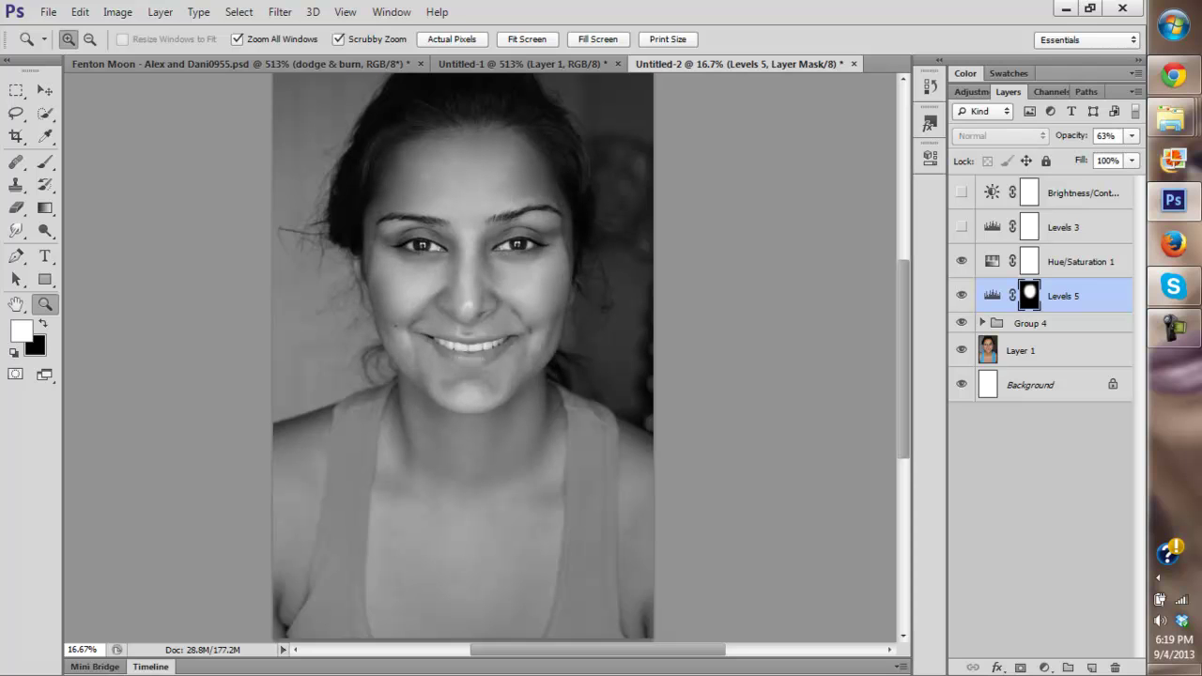
Step: Group Levels 5, Group 4 and Layer 1 together, toggle the group's visibility off and on, and expand it
left_click(1042, 351, "shift")
key("ctrl+g")
left_click(962, 288)
left_click(961, 288)
left_click(983, 288)
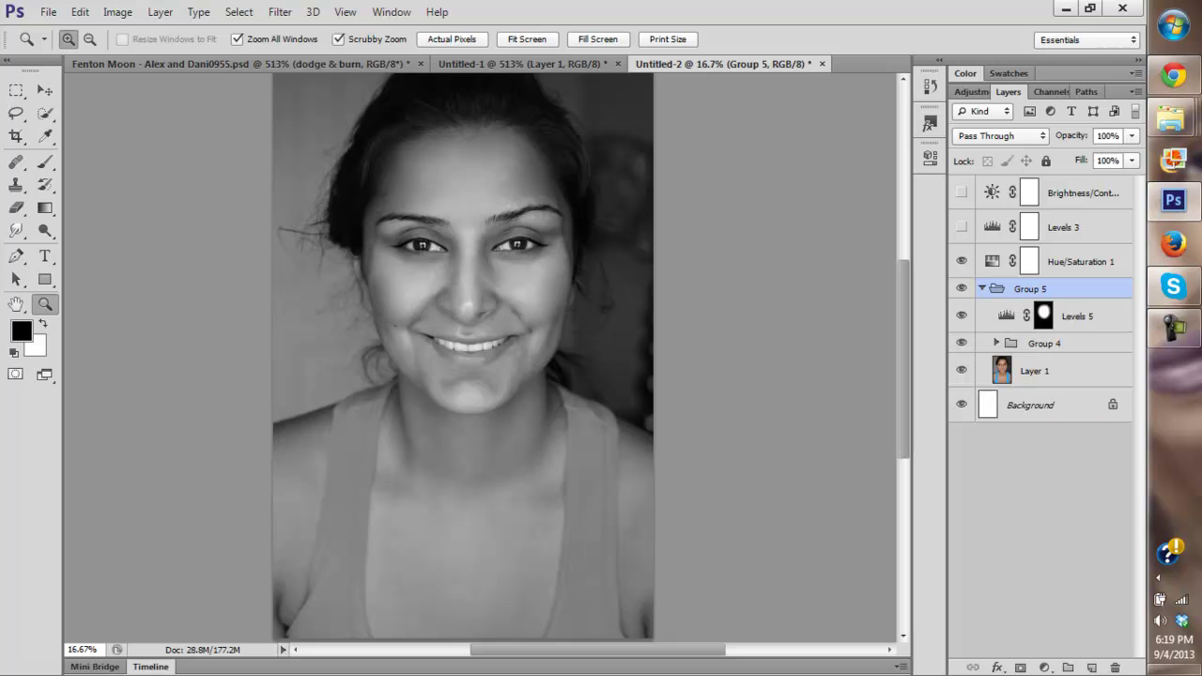
Step: Compare the black-and-white portrait with and without Levels 5 and Group 4, and against Layer 1 alone
left_click(962, 316)
left_click(962, 316)
left_click(962, 343)
left_click(961, 343)
left_click(961, 342)
left_click(962, 342)
left_click(961, 370, "alt")
left_click(962, 370, "alt")
Step: Hide Hue/Saturation 1 and compare the colour retouch with Layer 1 alone
left_click(961, 262)
left_click(961, 370, "alt")
left_click(962, 370, "alt")
key("alt")
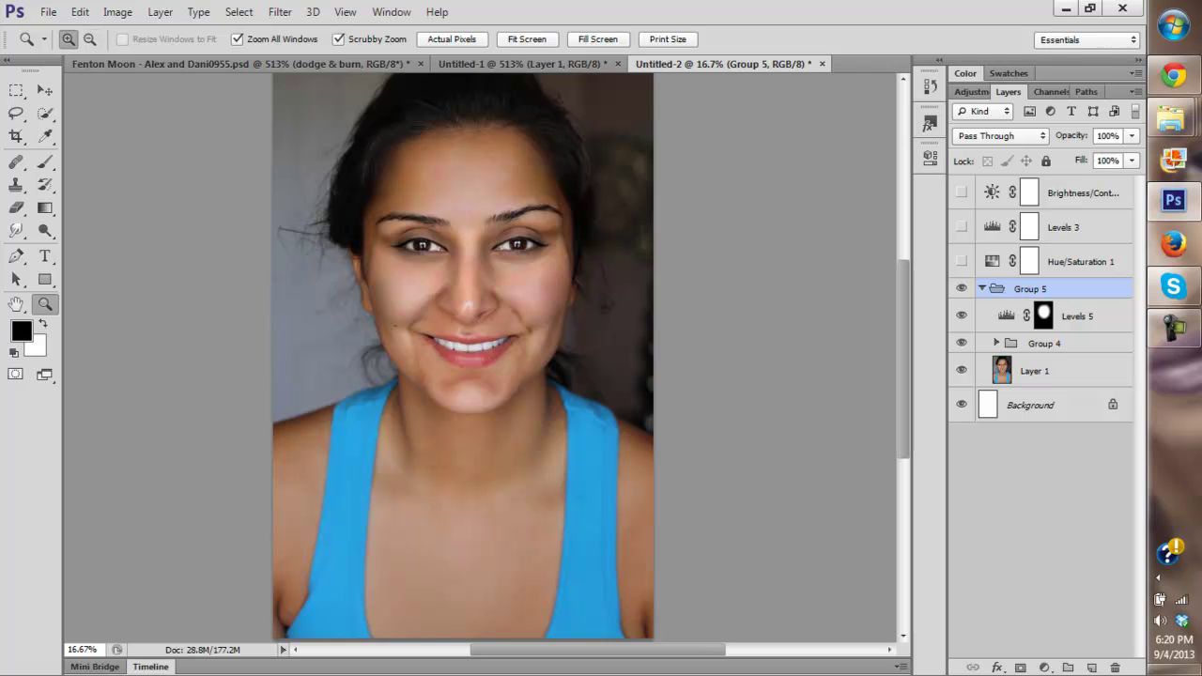
Step: Examine the colour retouch at reduced size and the facial details at 50%, and fit the whole portrait in view
left_click(527, 38)
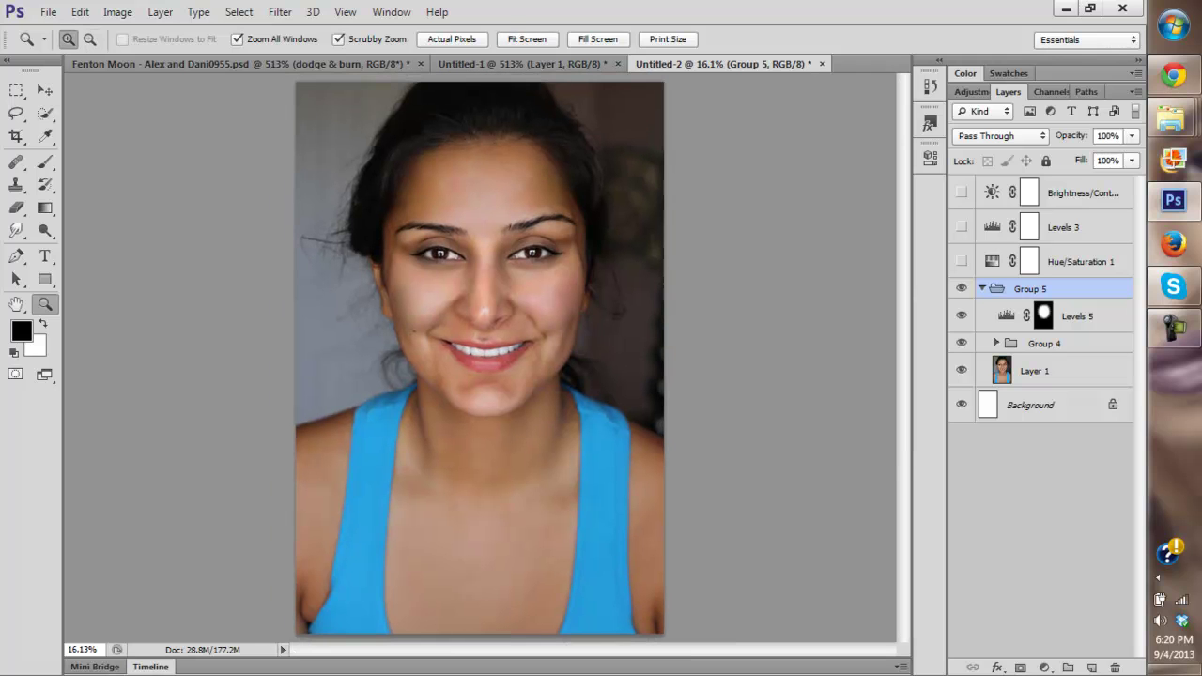
left_click(480, 357, "alt")
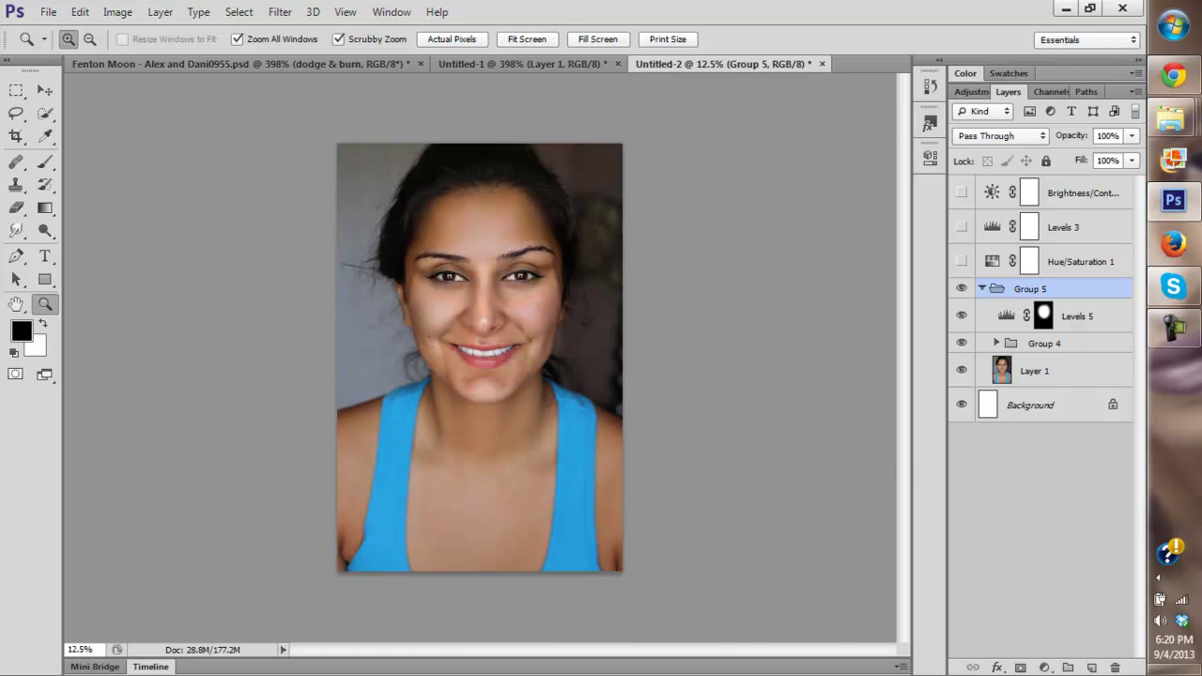
left_click(489, 402)
left_click(490, 402)
left_click(489, 402)
scroll(478, 357, "up", 5)
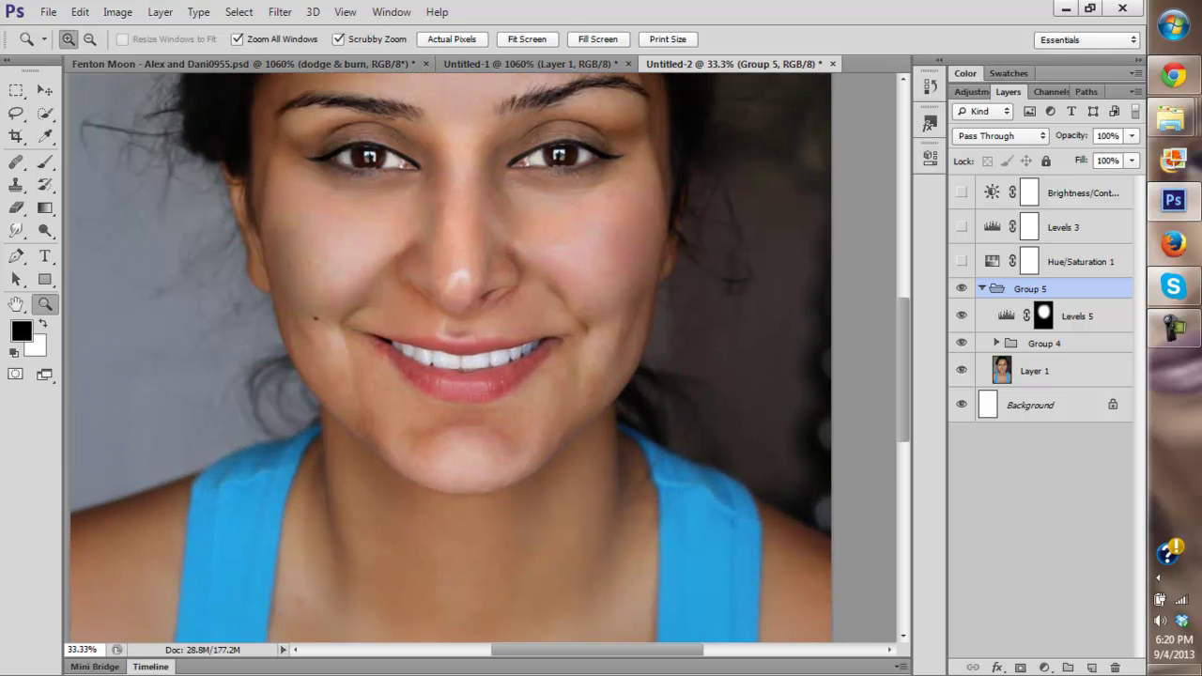
key("ctrl+plus")
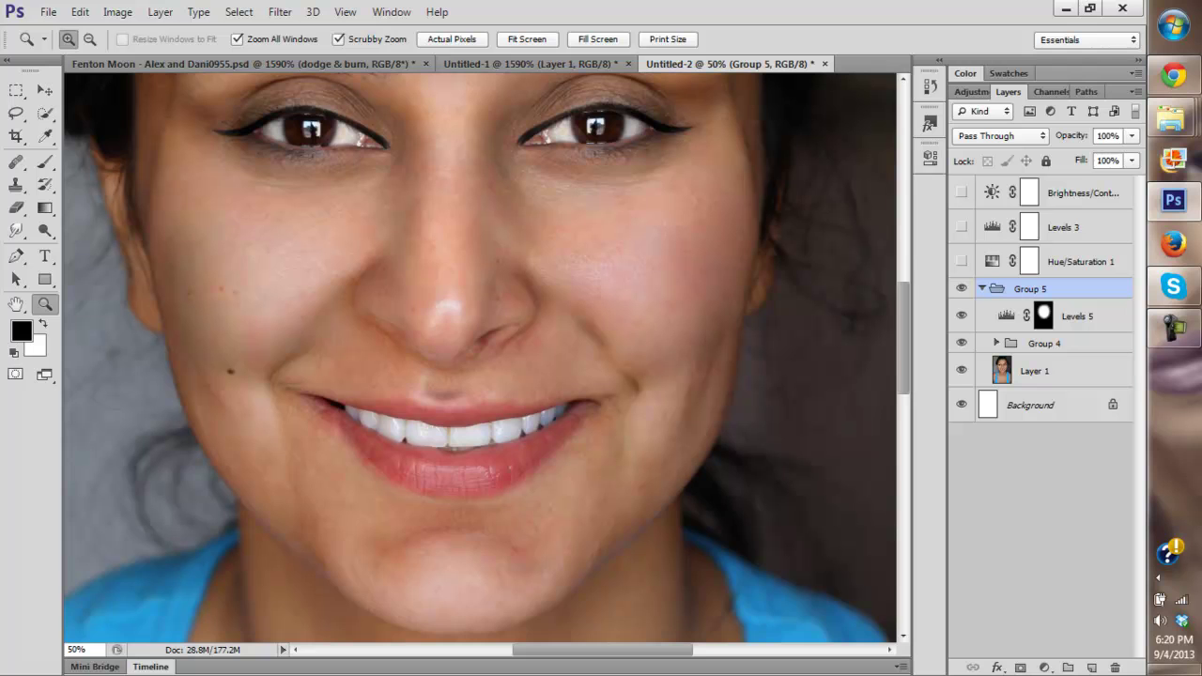
scroll(479, 357, "up", 3)
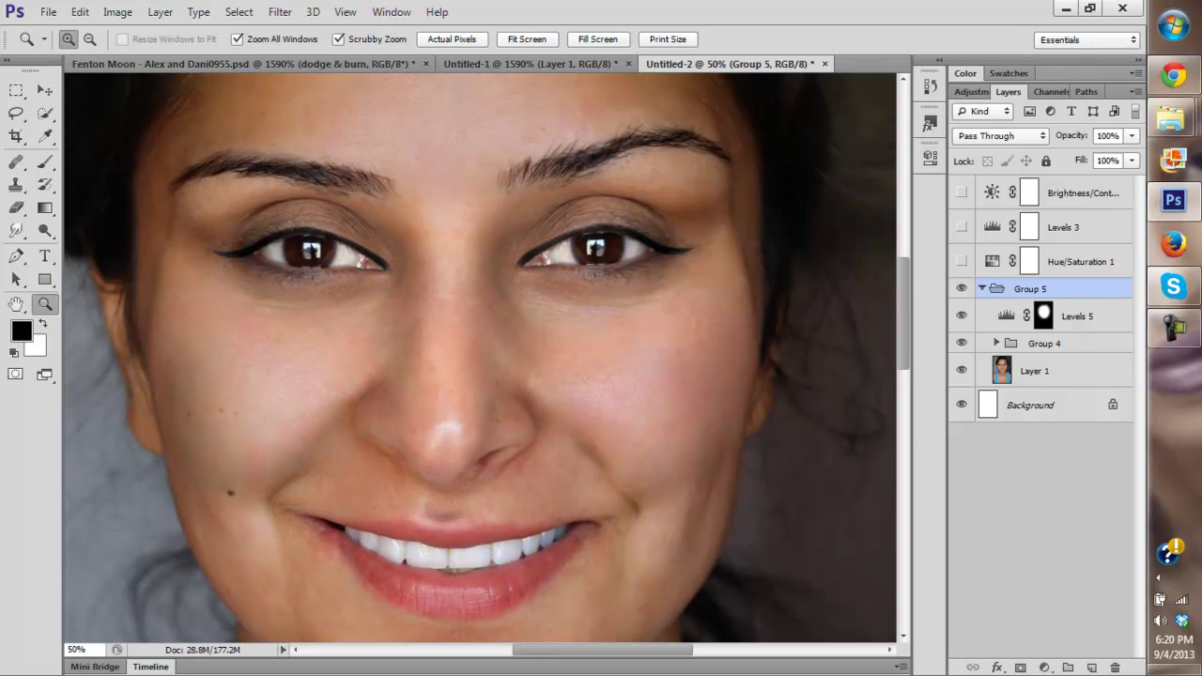
left_click_drag(442, 394, 531, 211)
left_click(528, 39)
left_click(526, 38)
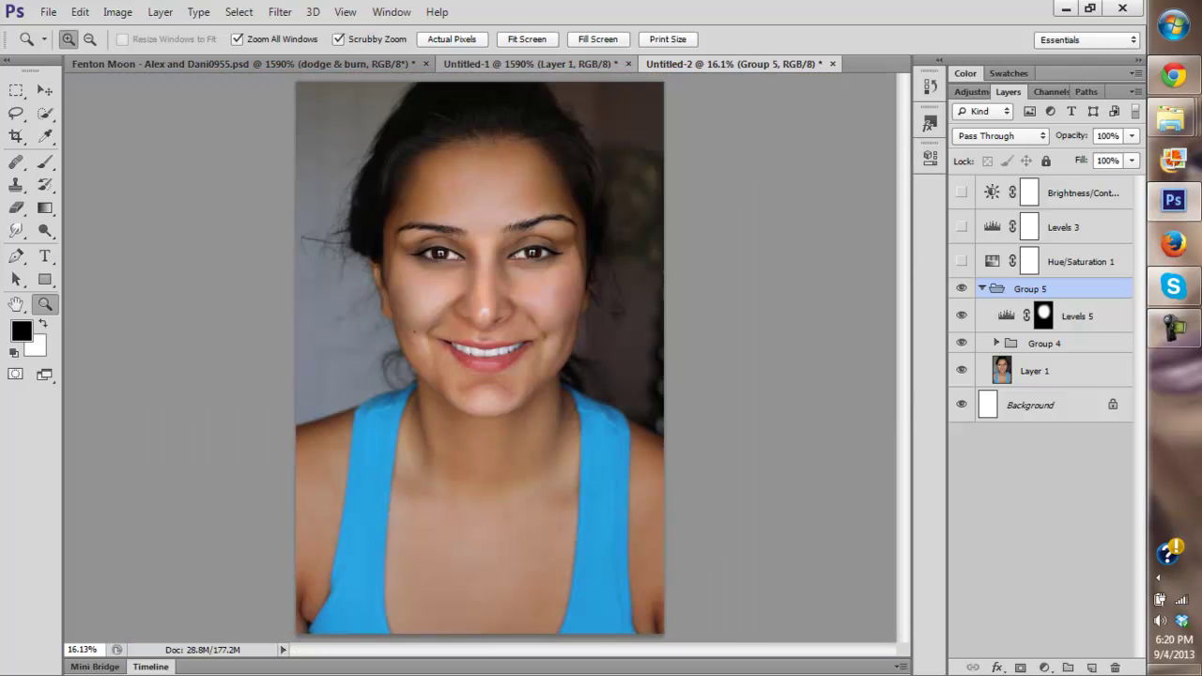
Step: Compare the colour portrait with and without Group 4 and review it at 12.5%, 33.33% and full fit
left_click(962, 343)
left_click(962, 344)
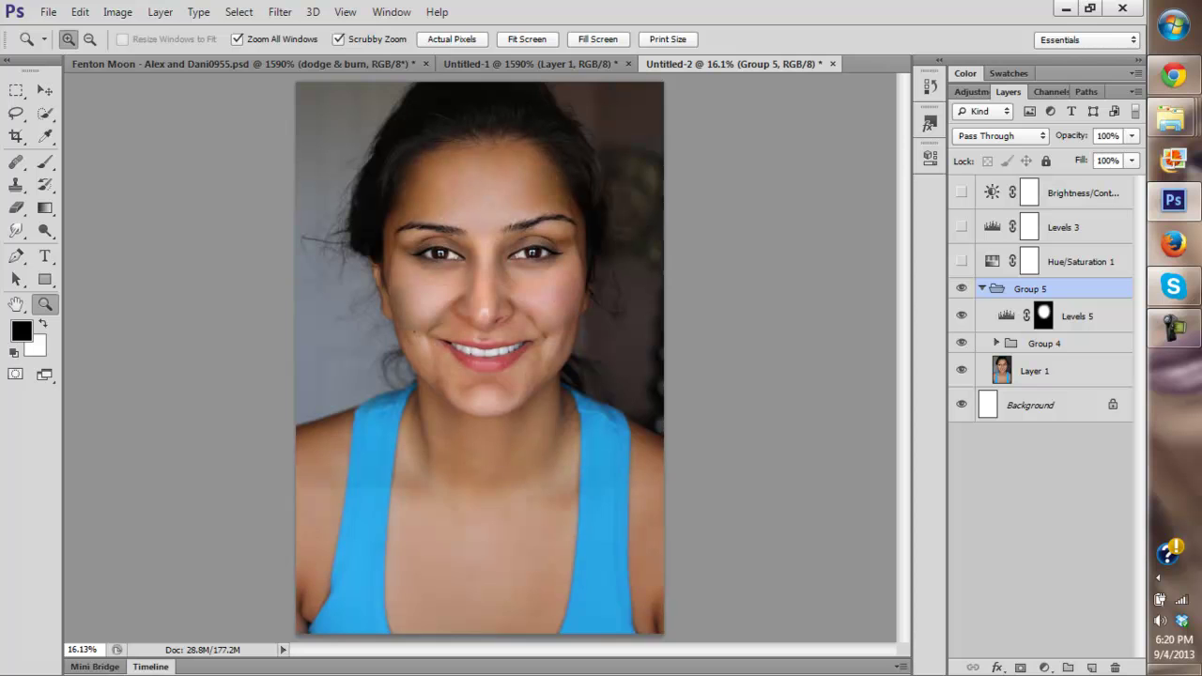
key("ctrl+minus")
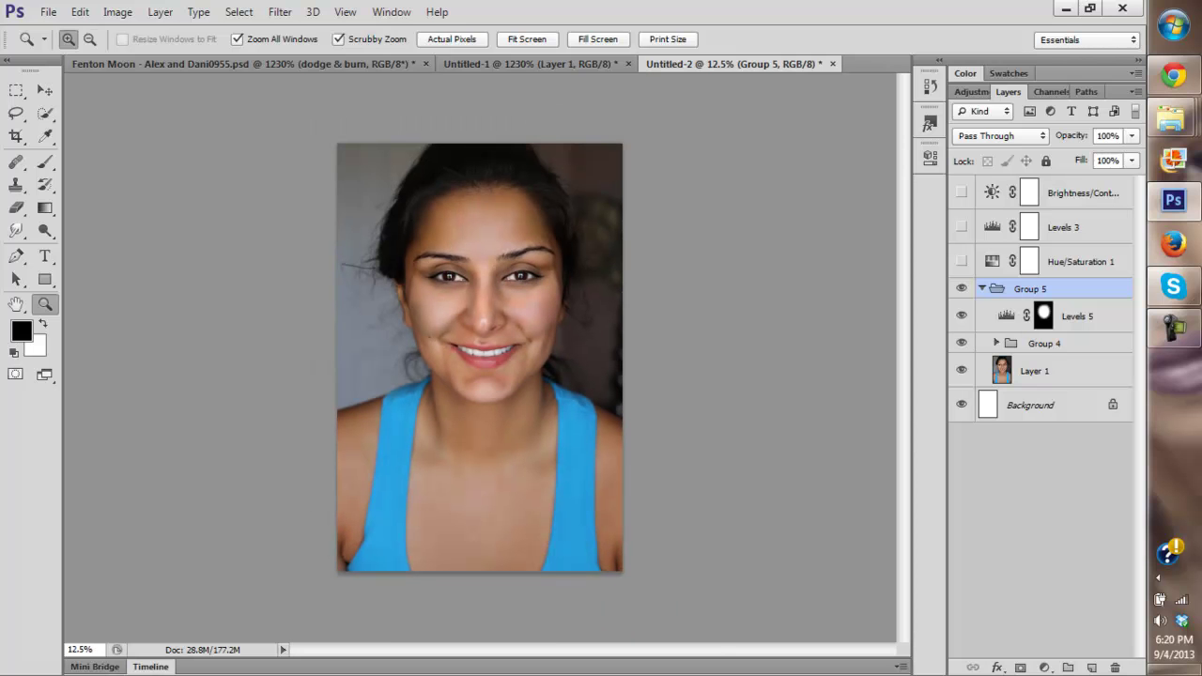
key("ctrl+plus")
key("ctrl+plus")
key("ctrl+plus")
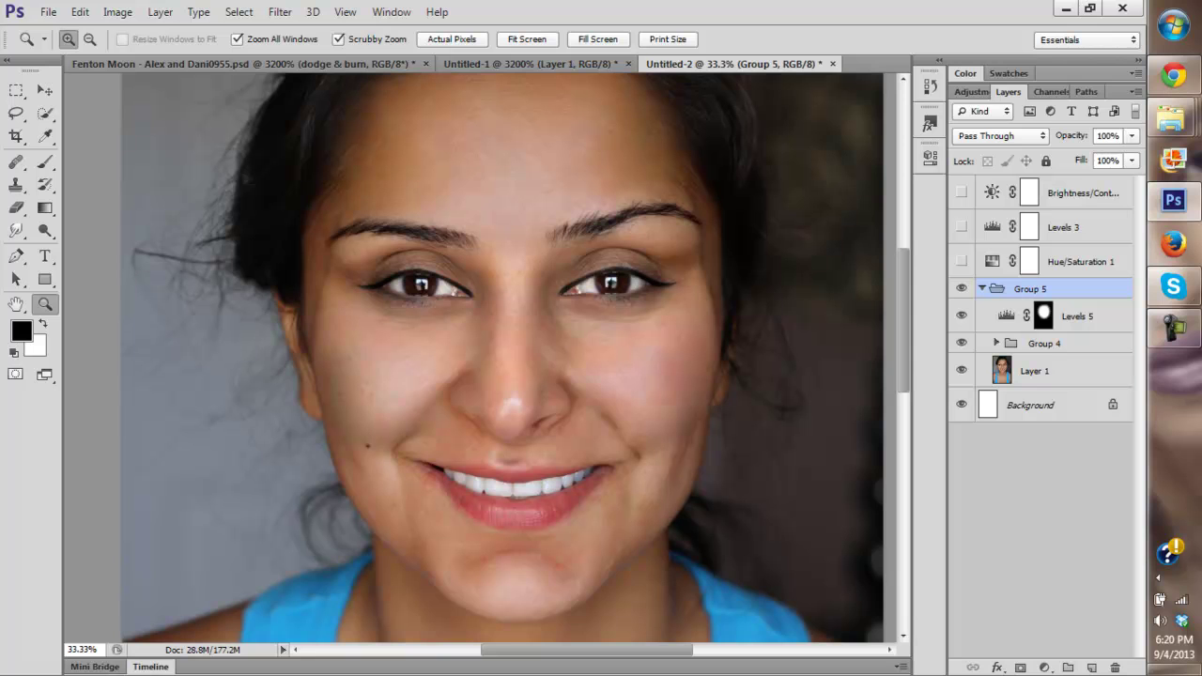
left_click(527, 38)
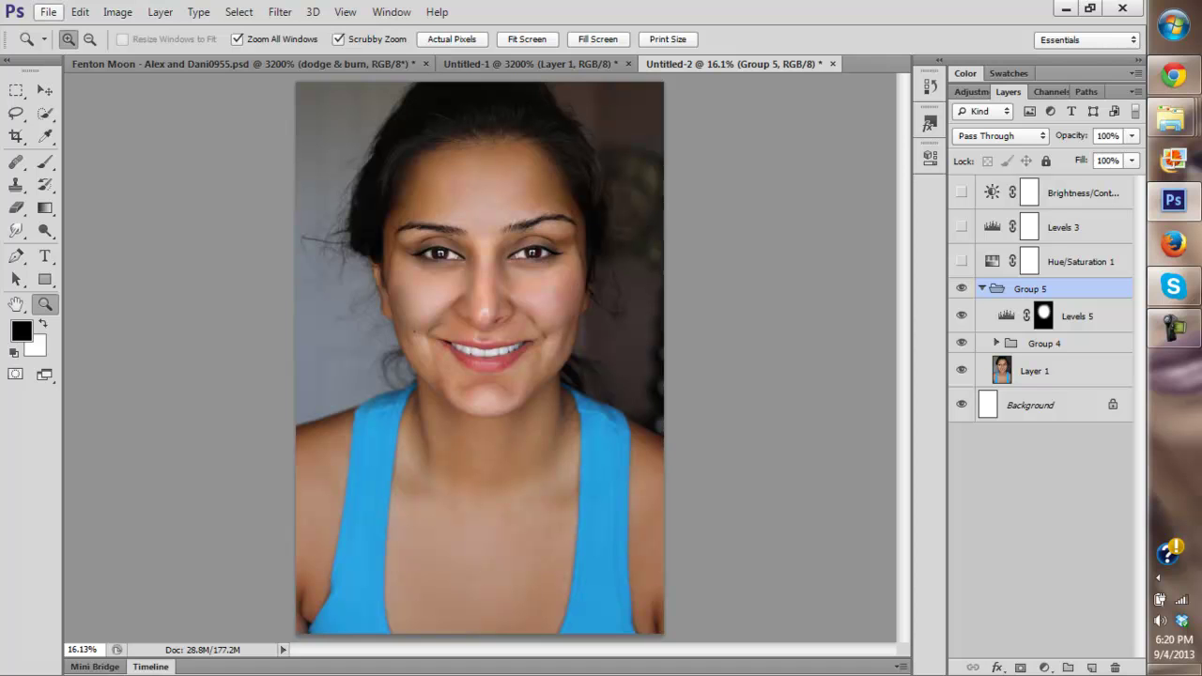
left_click(1174, 329)
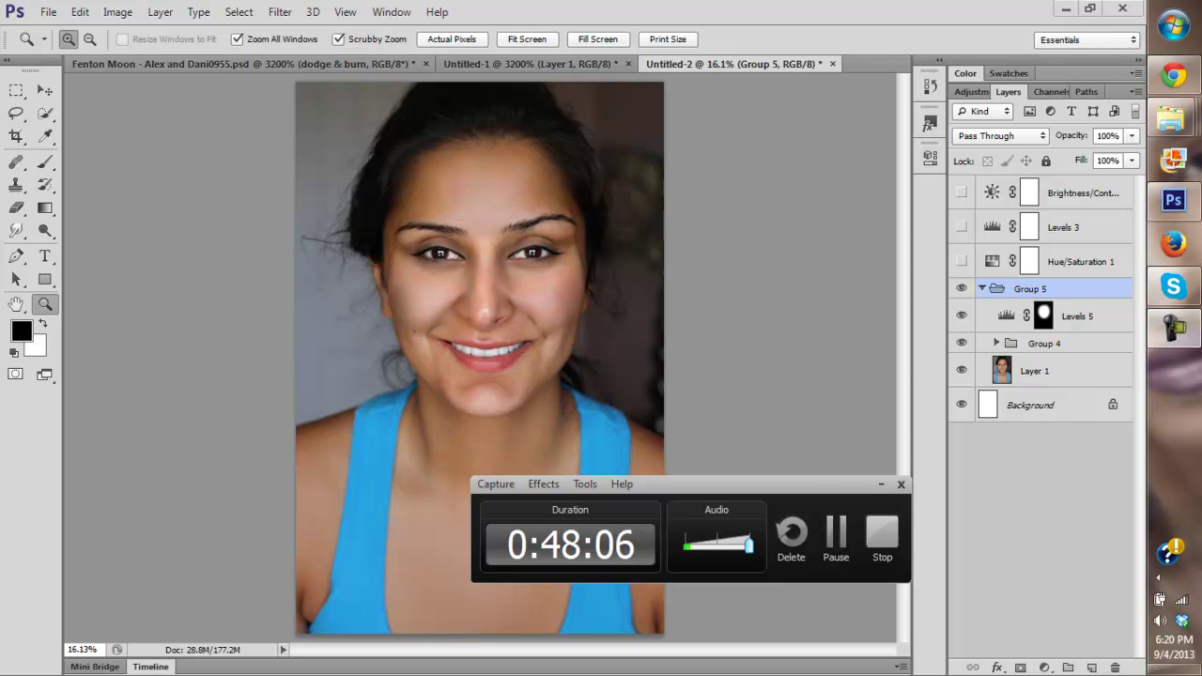
left_click(883, 533)
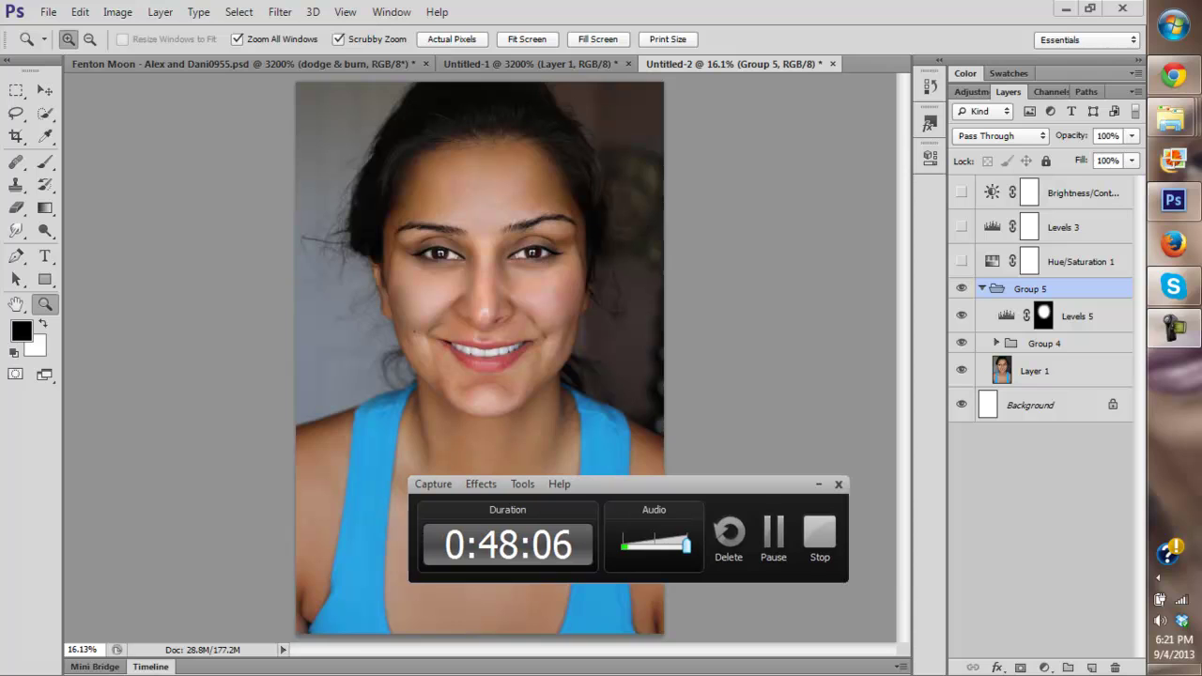